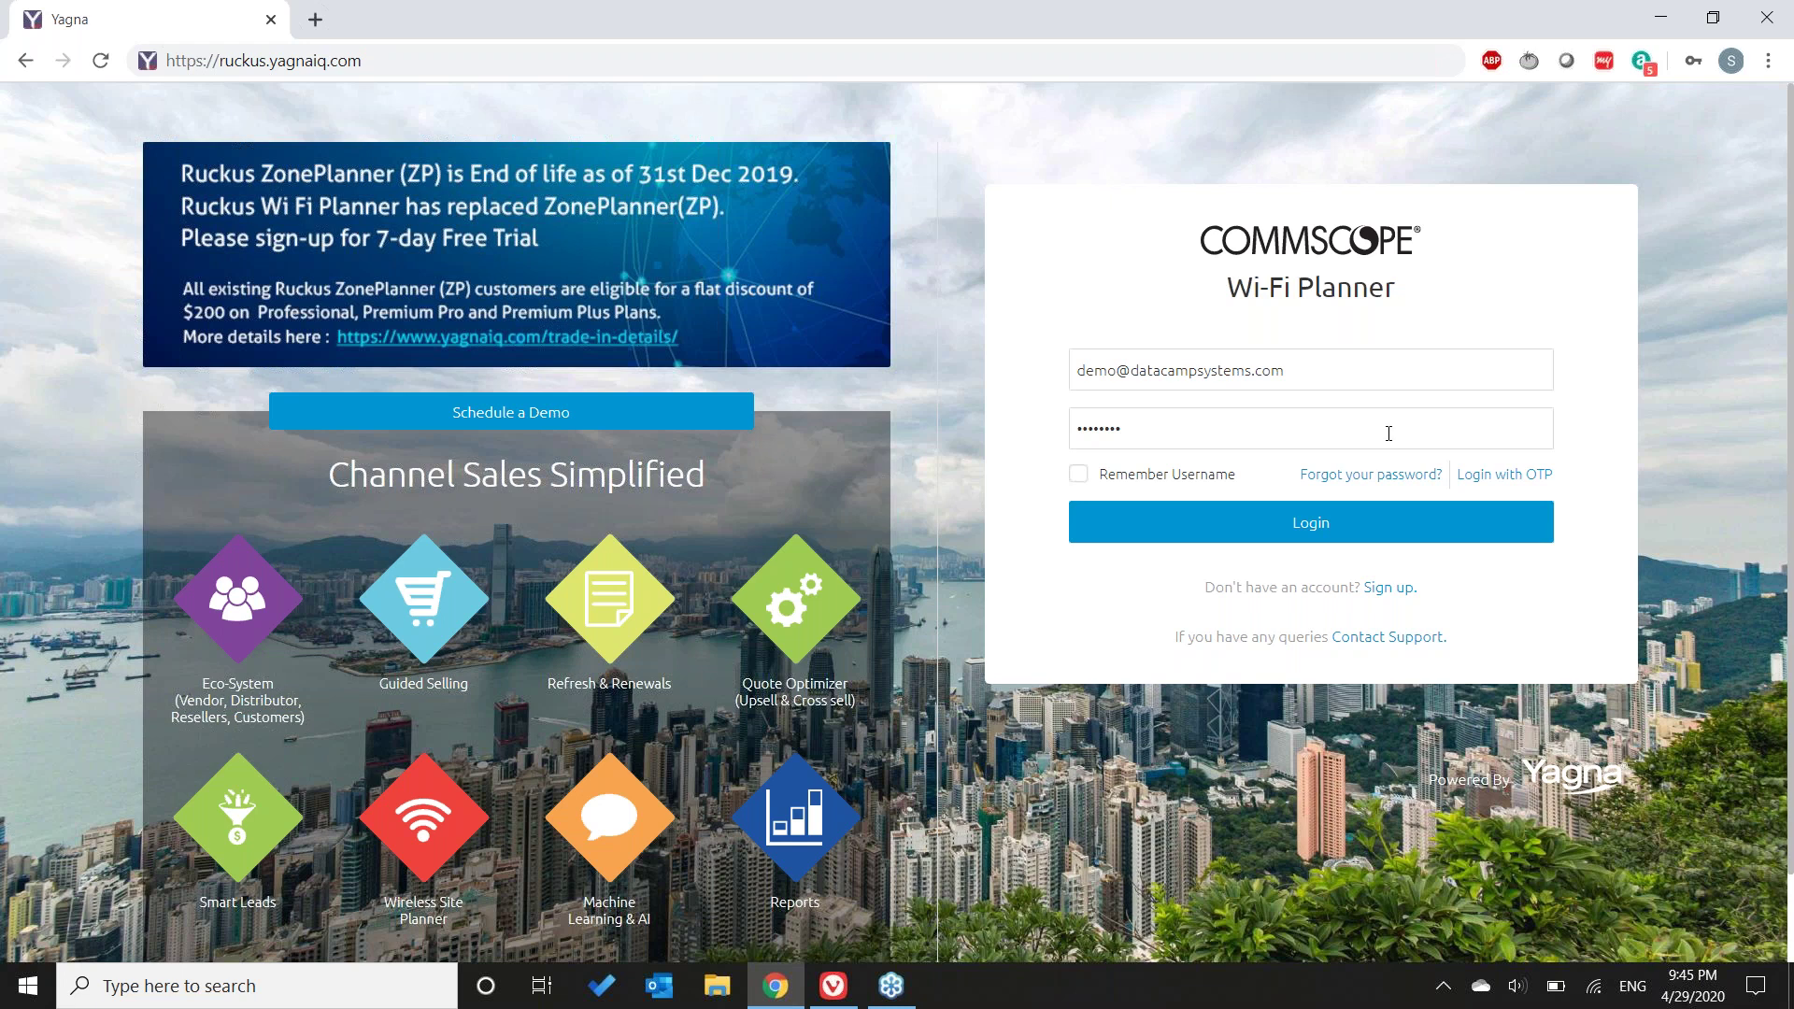
# - Log in to the Wi-Fi Planner demo account using the saved credentials
pyautogui.click(1446, 525)
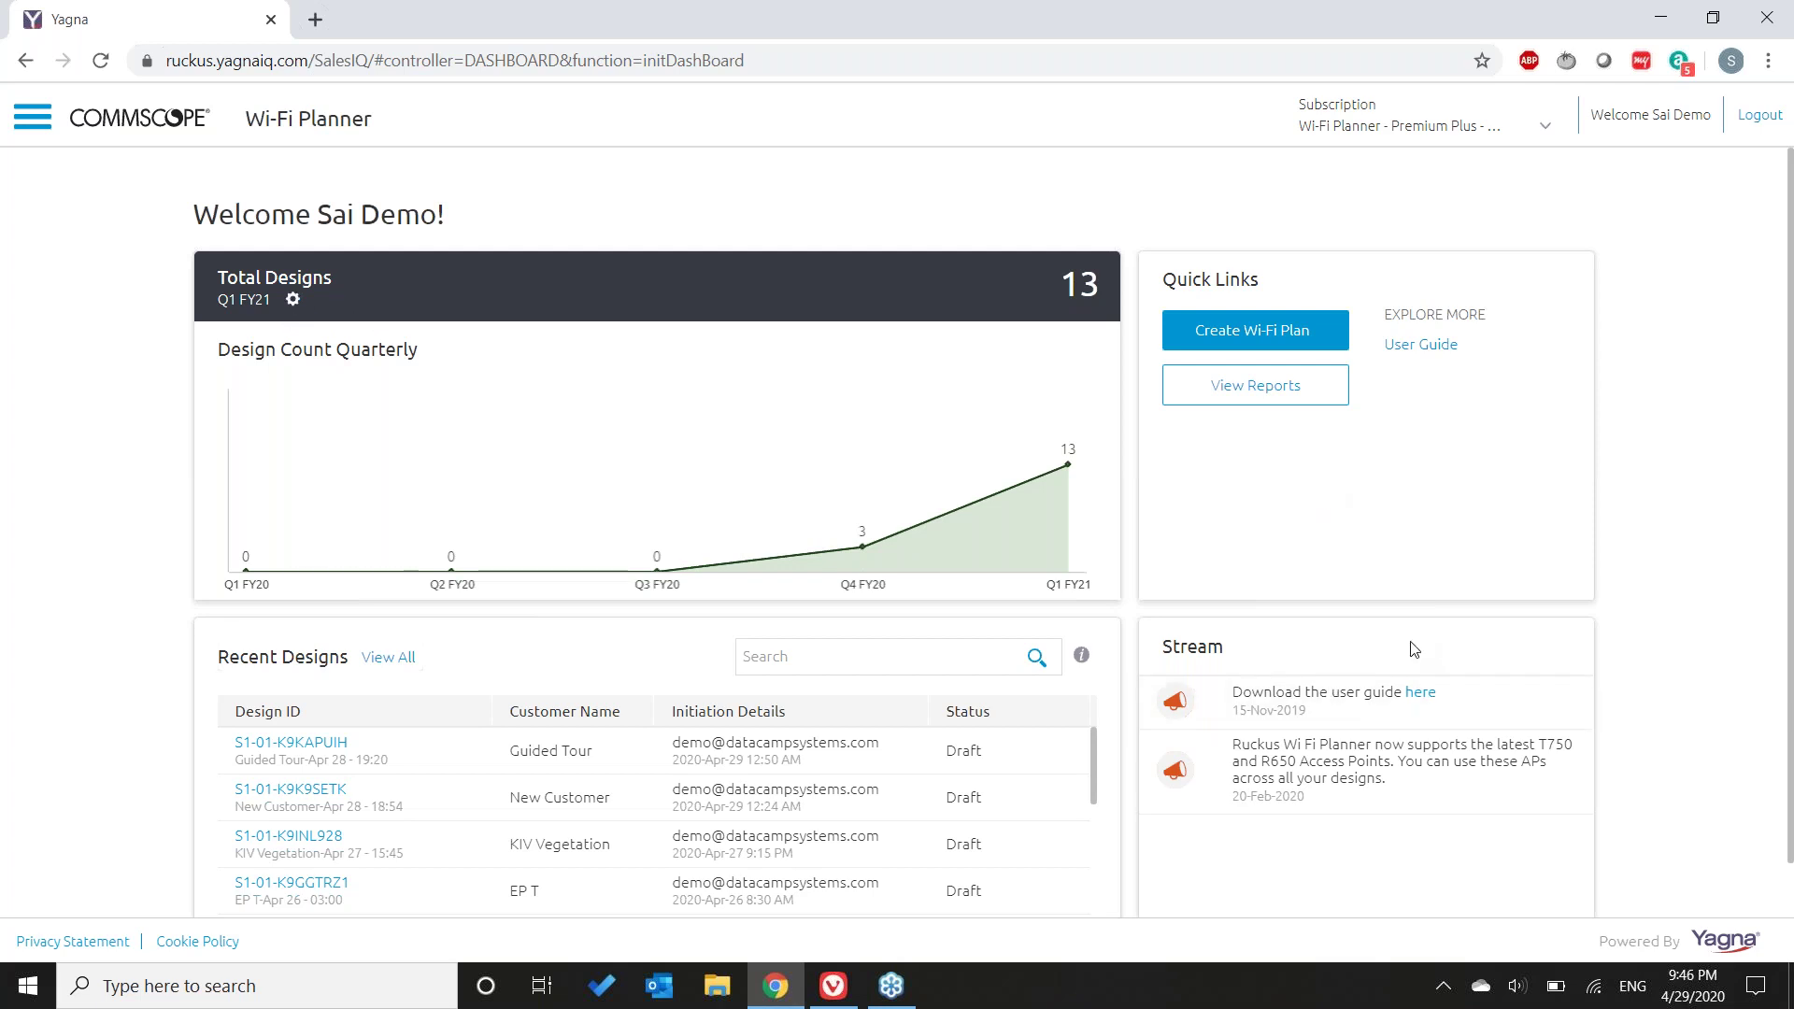
# - Open the Starter Guide PDF, skim to the manual AP placement page, then return to the planner
pyautogui.click(1420, 693)
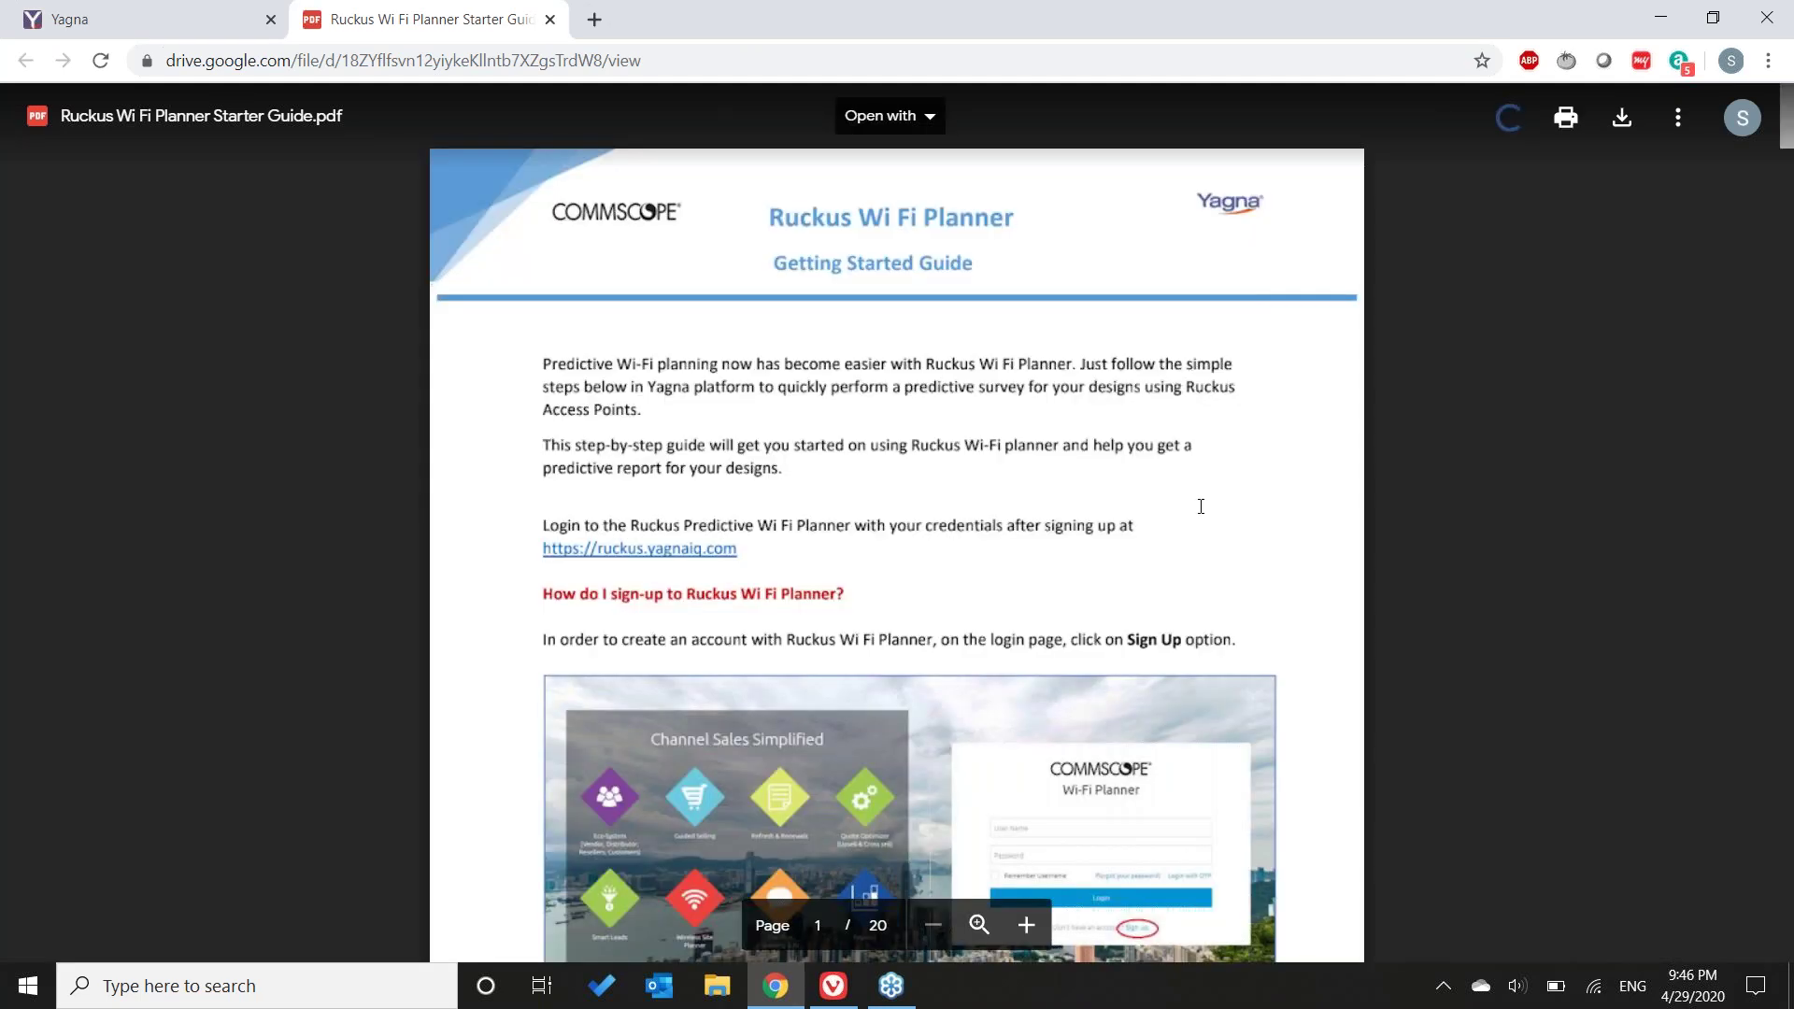
pyautogui.scroll(-2, 1201, 507)
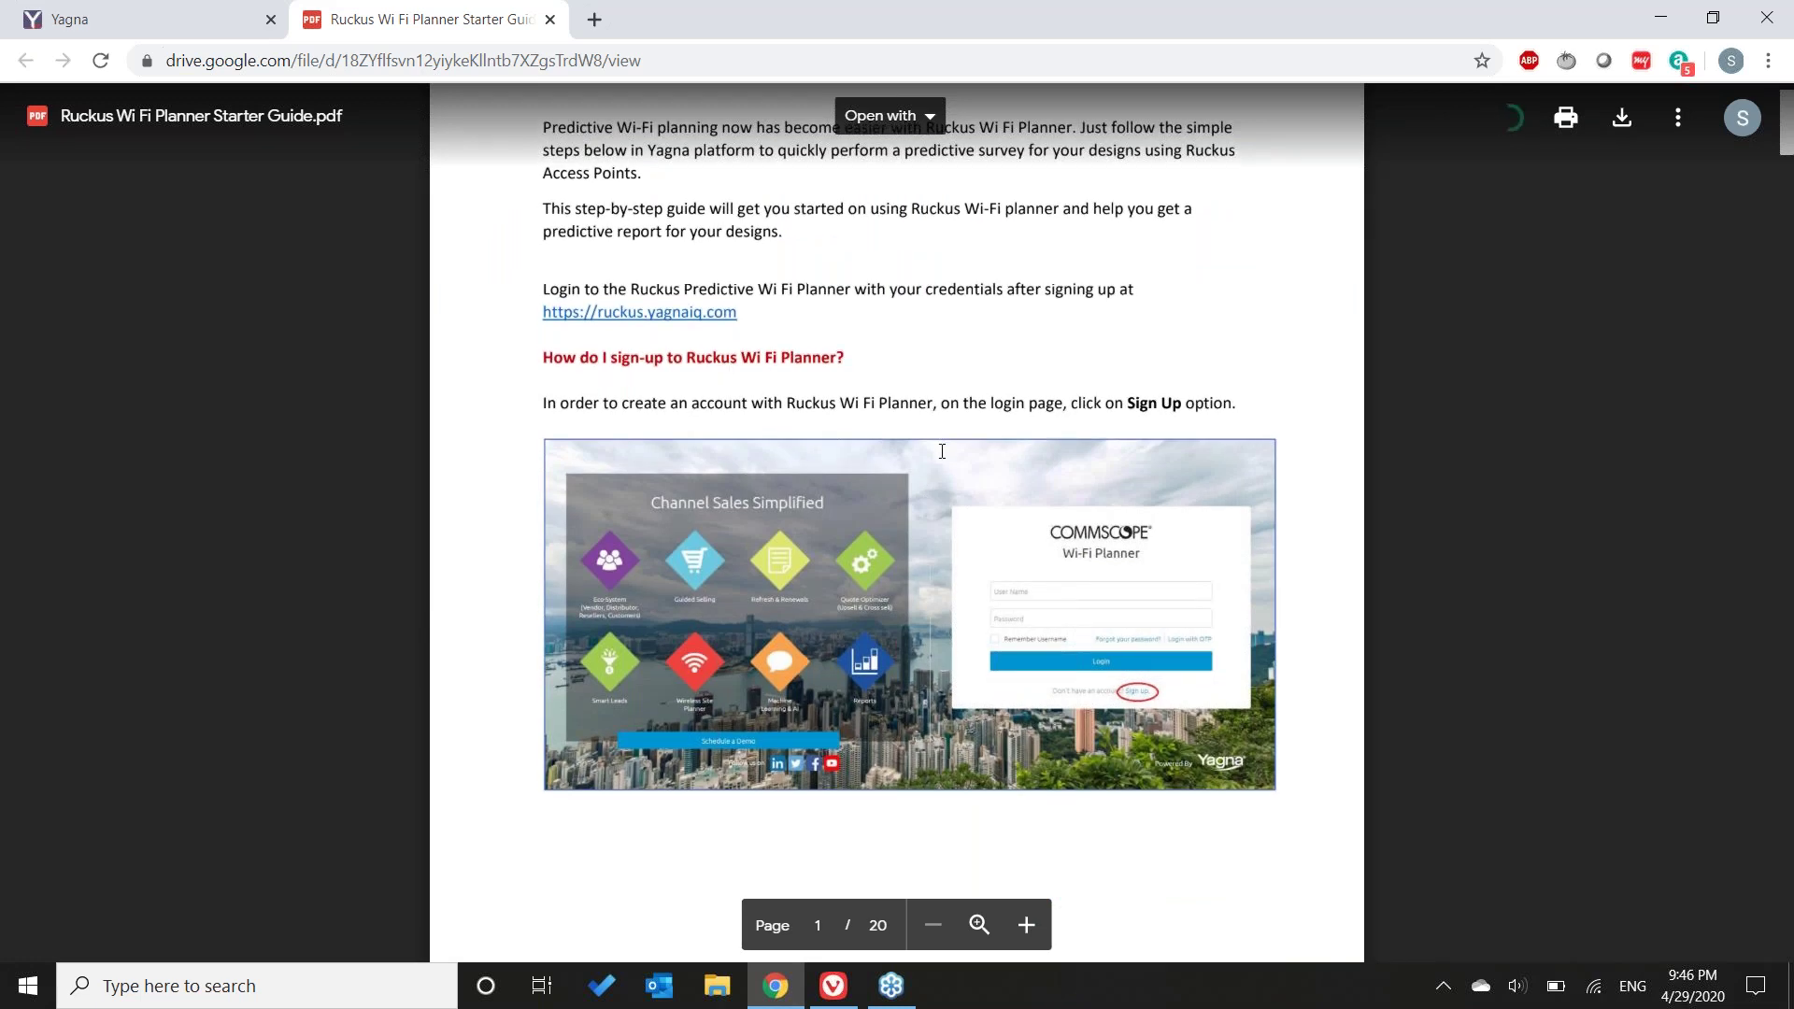
pyautogui.scroll(-5, 1023, 552)
pyautogui.scroll(-15, 1023, 552)
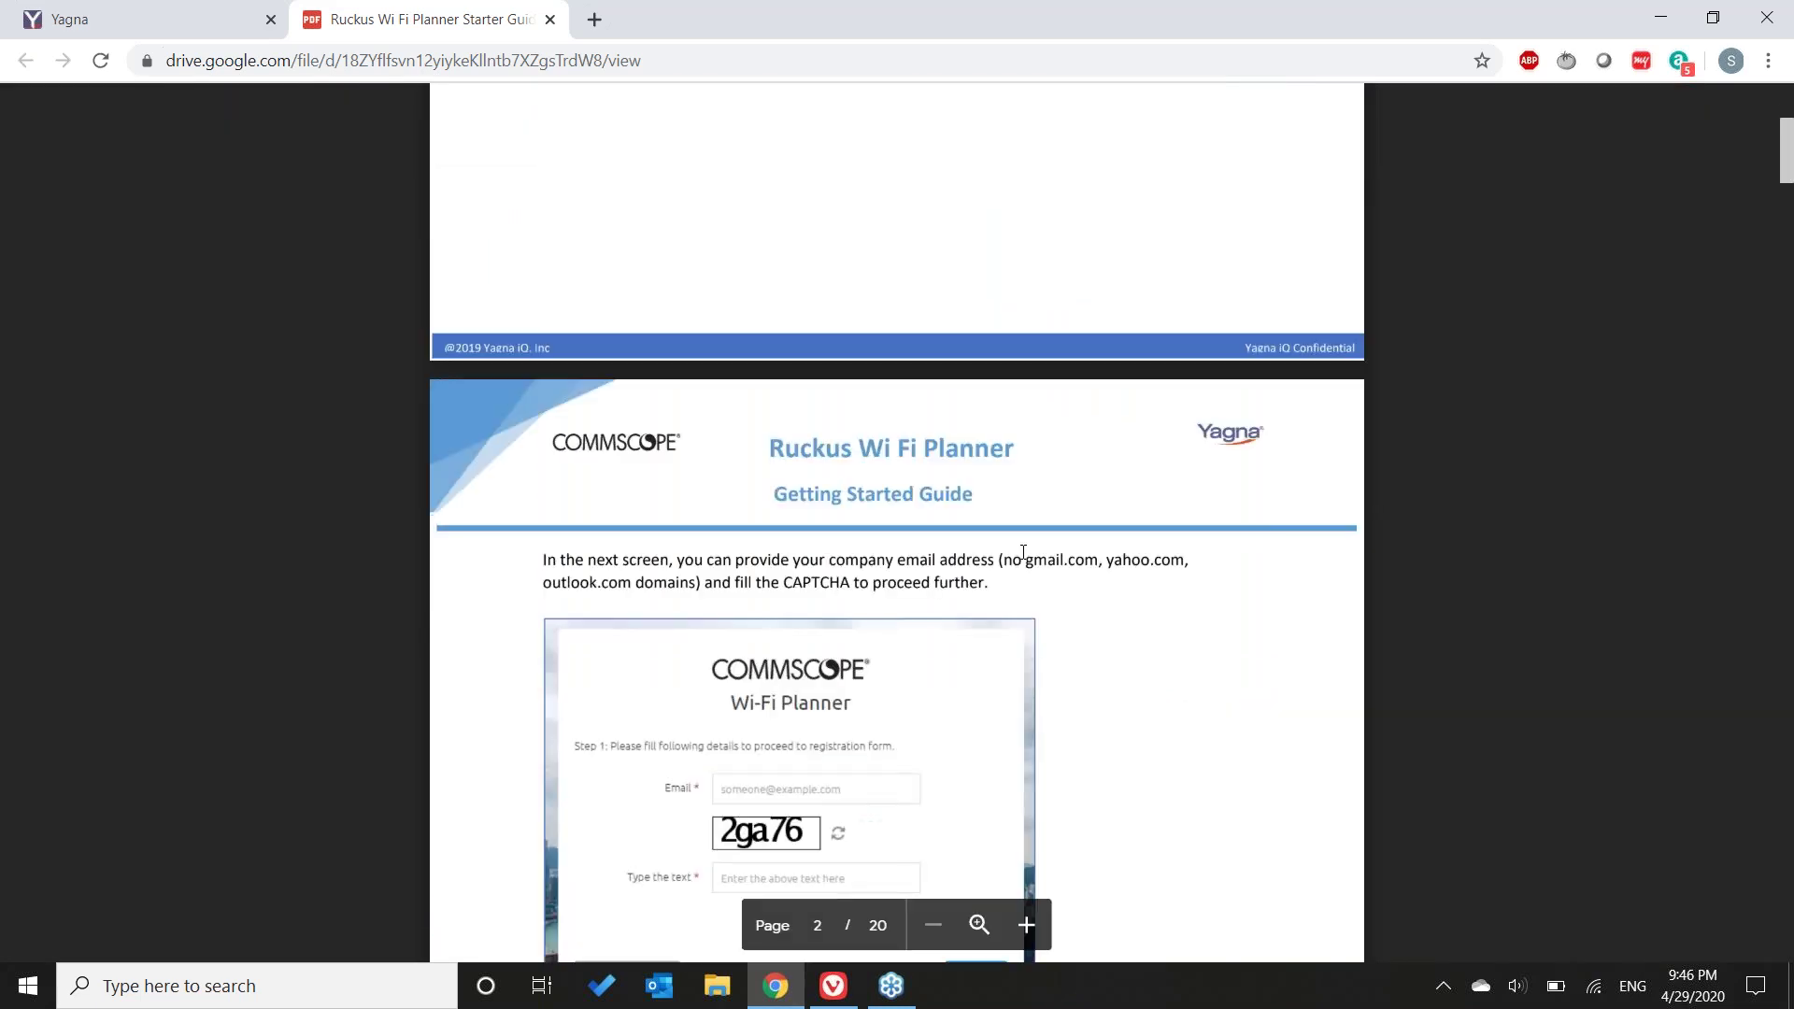
pyautogui.scroll(-20, 1023, 550)
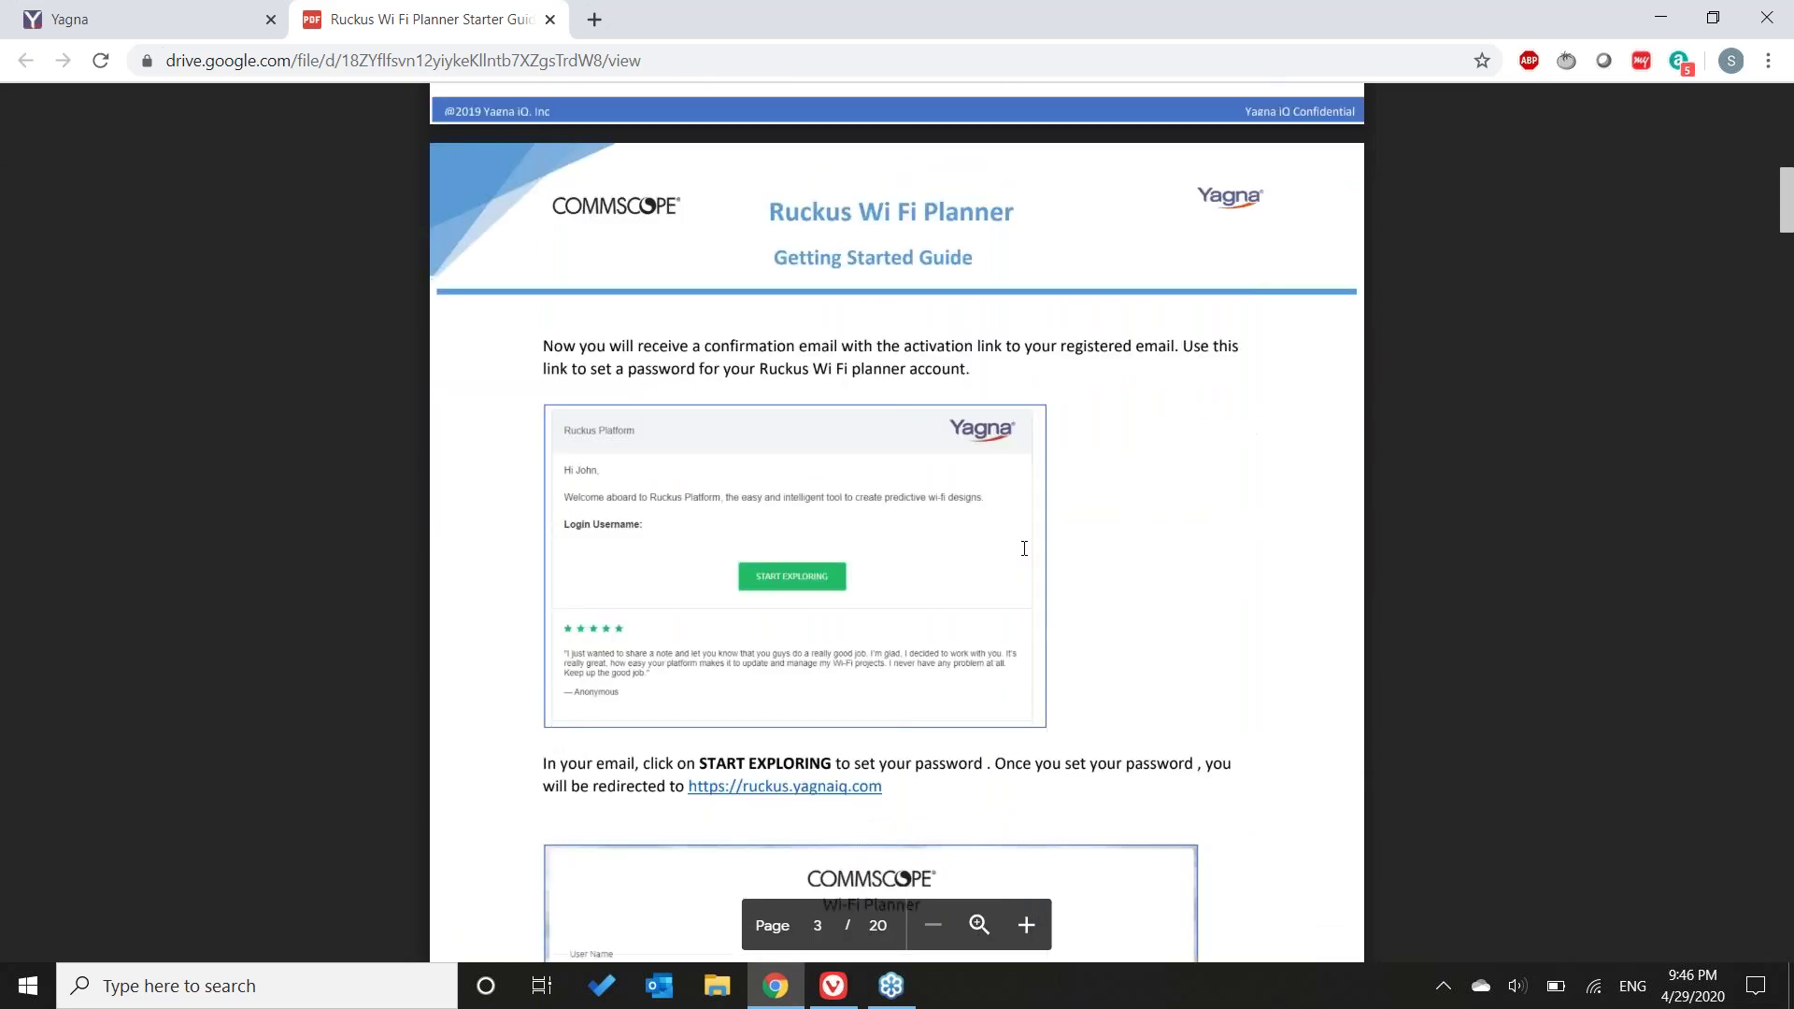
pyautogui.scroll(-10, 1023, 549)
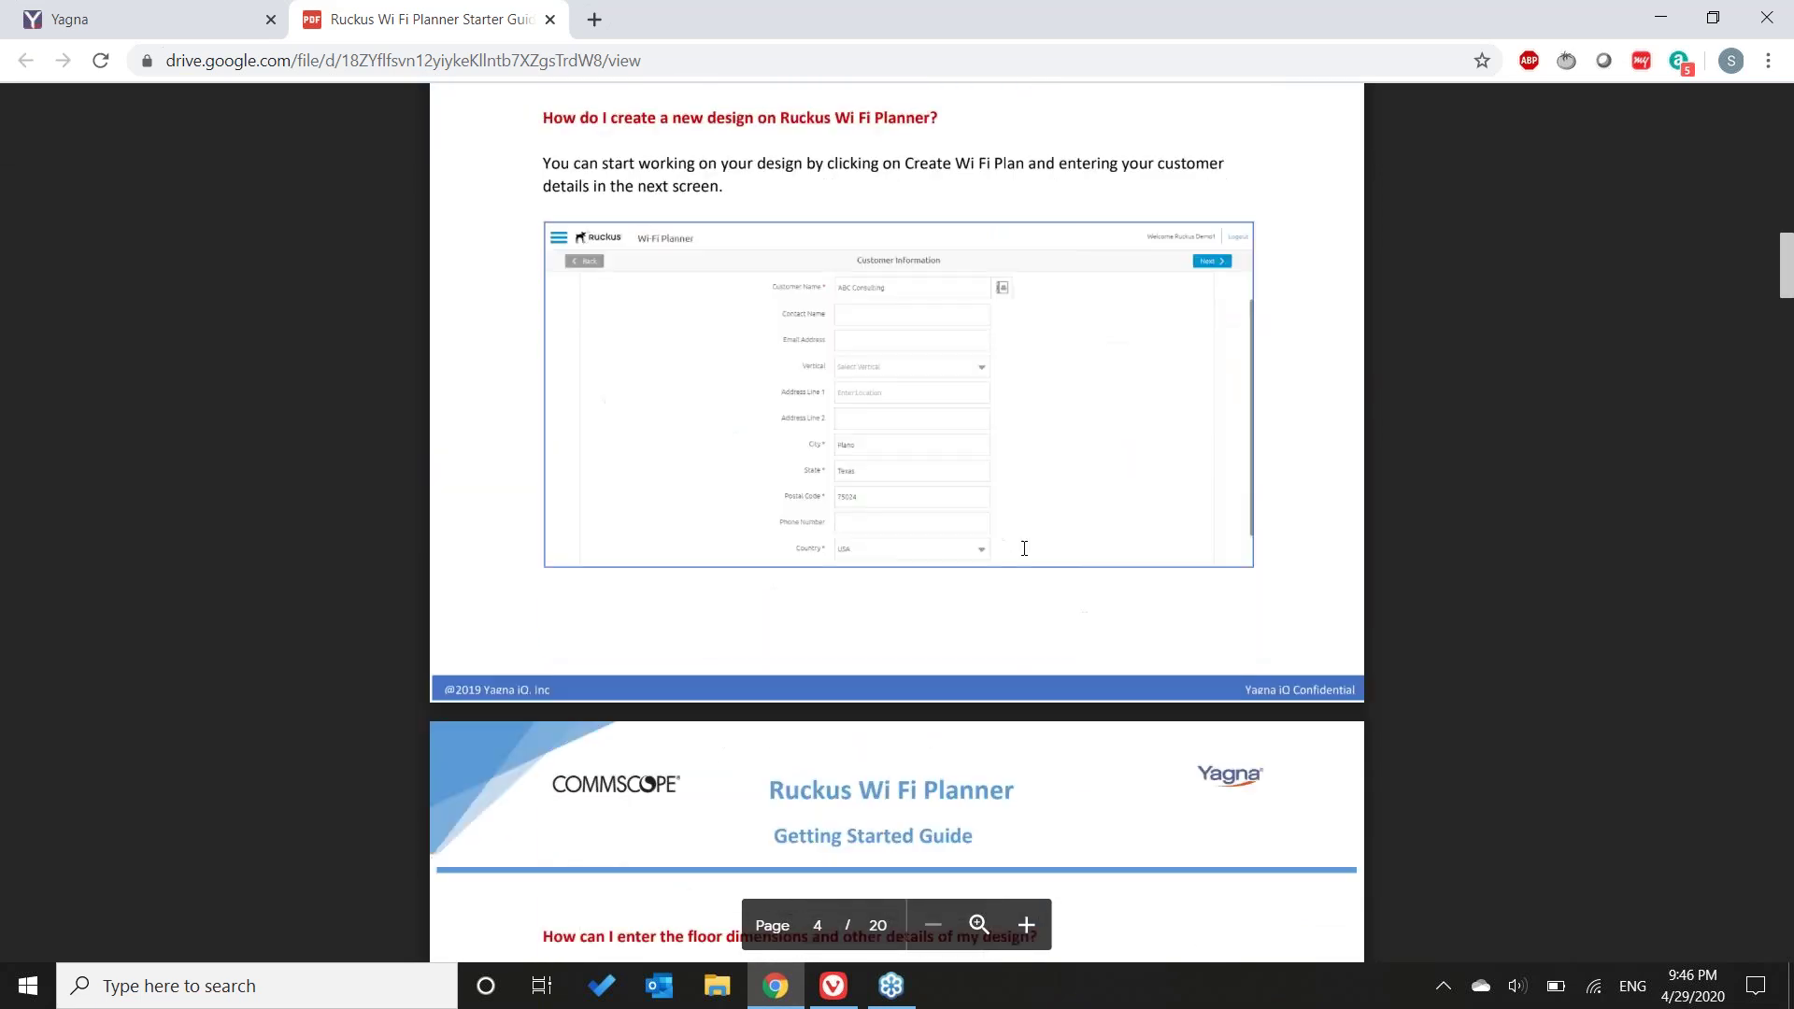
pyautogui.scroll(-2, 1019, 539)
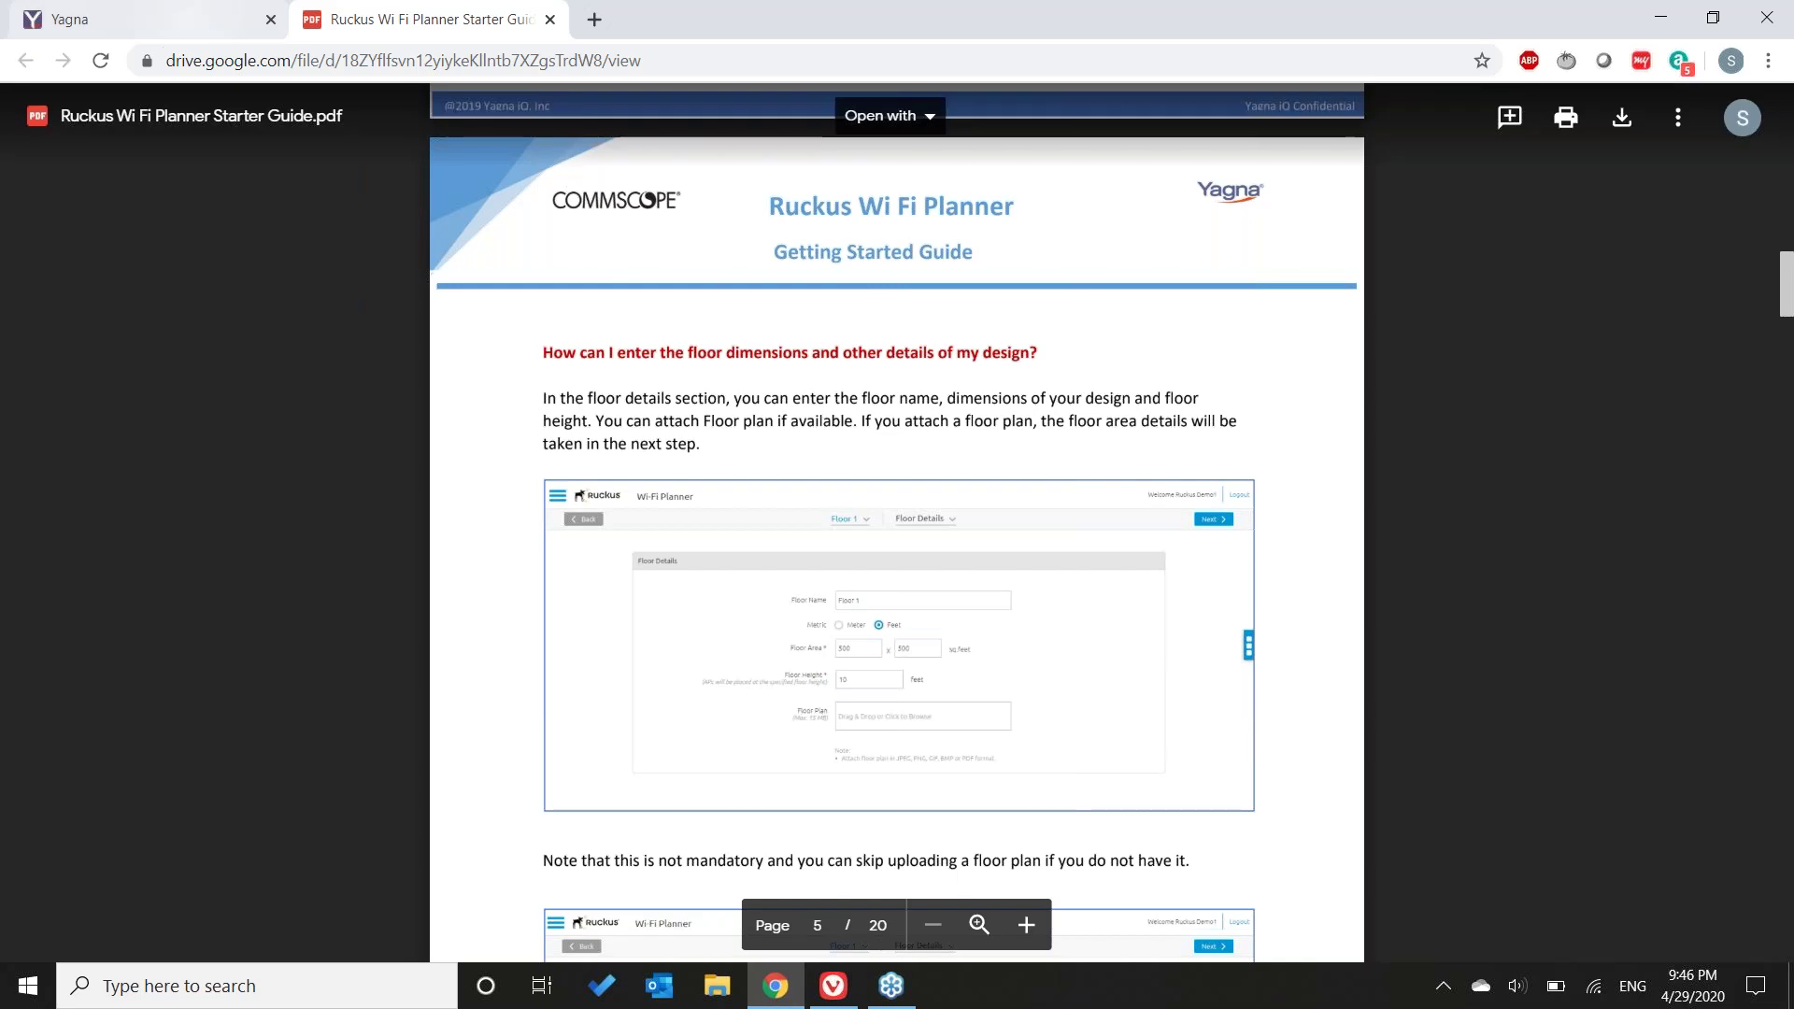
pyautogui.scroll(-7, 1784, 532)
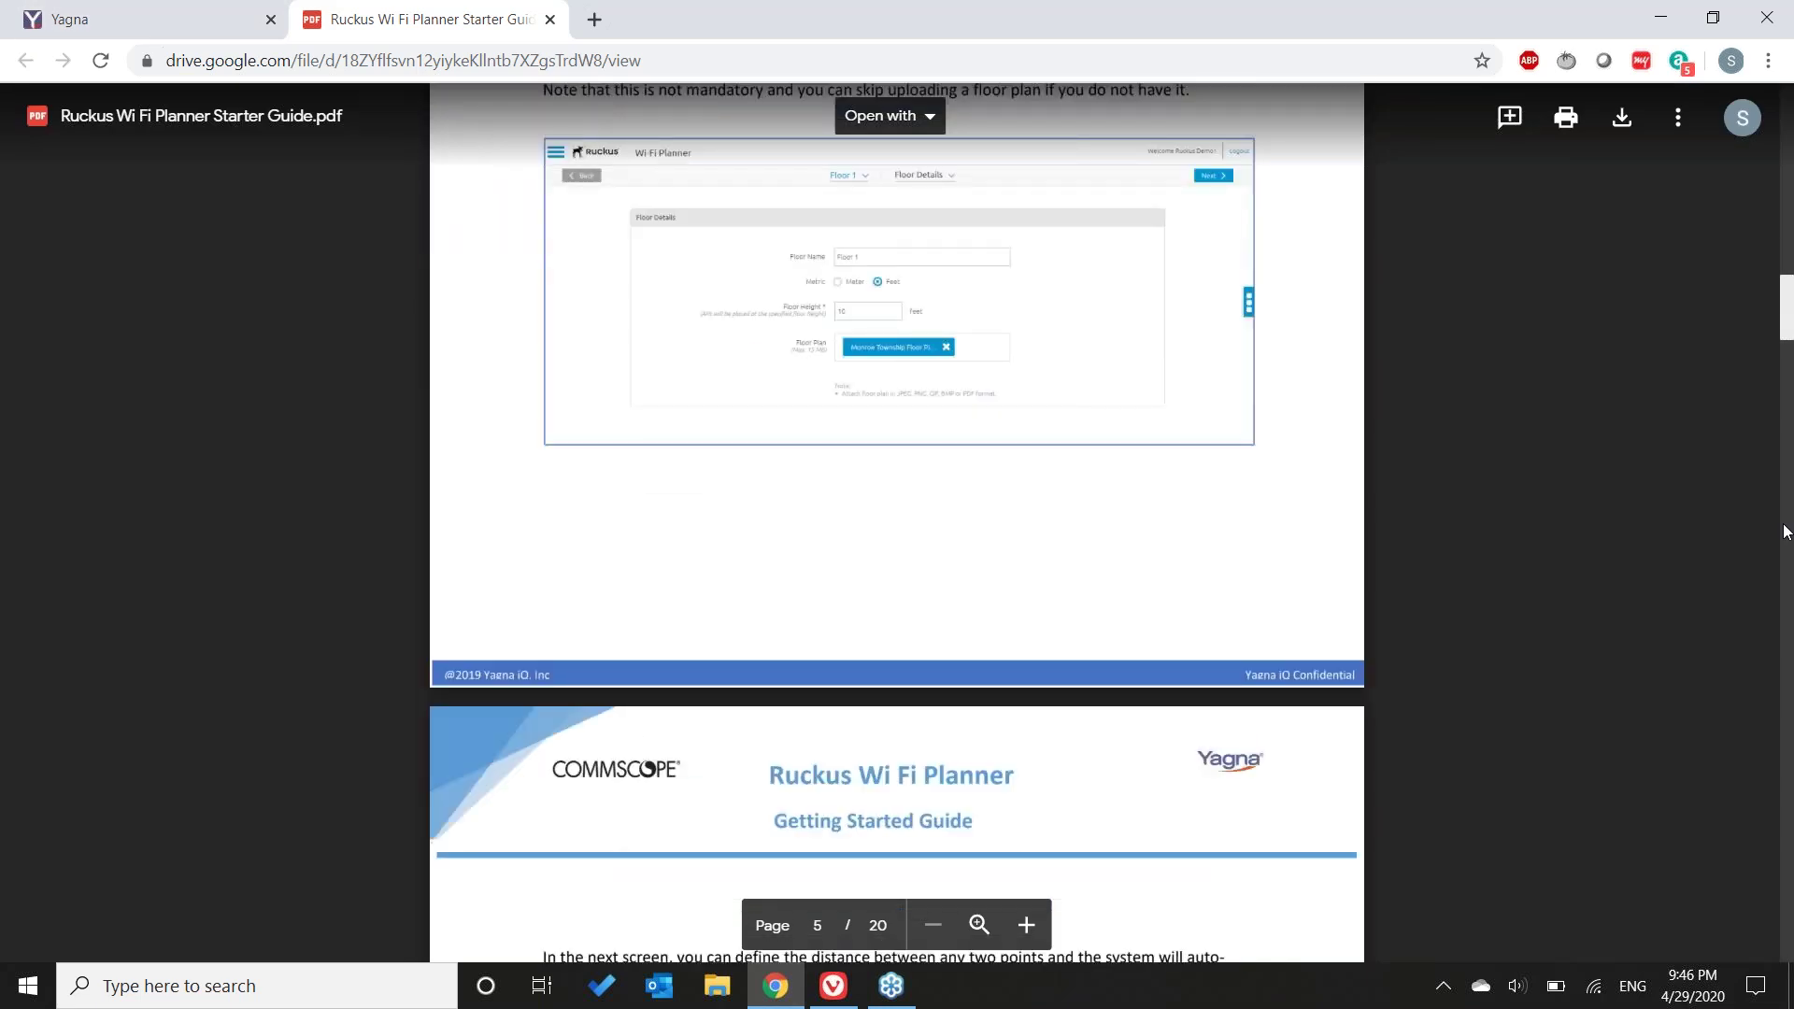
pyautogui.click(1785, 531)
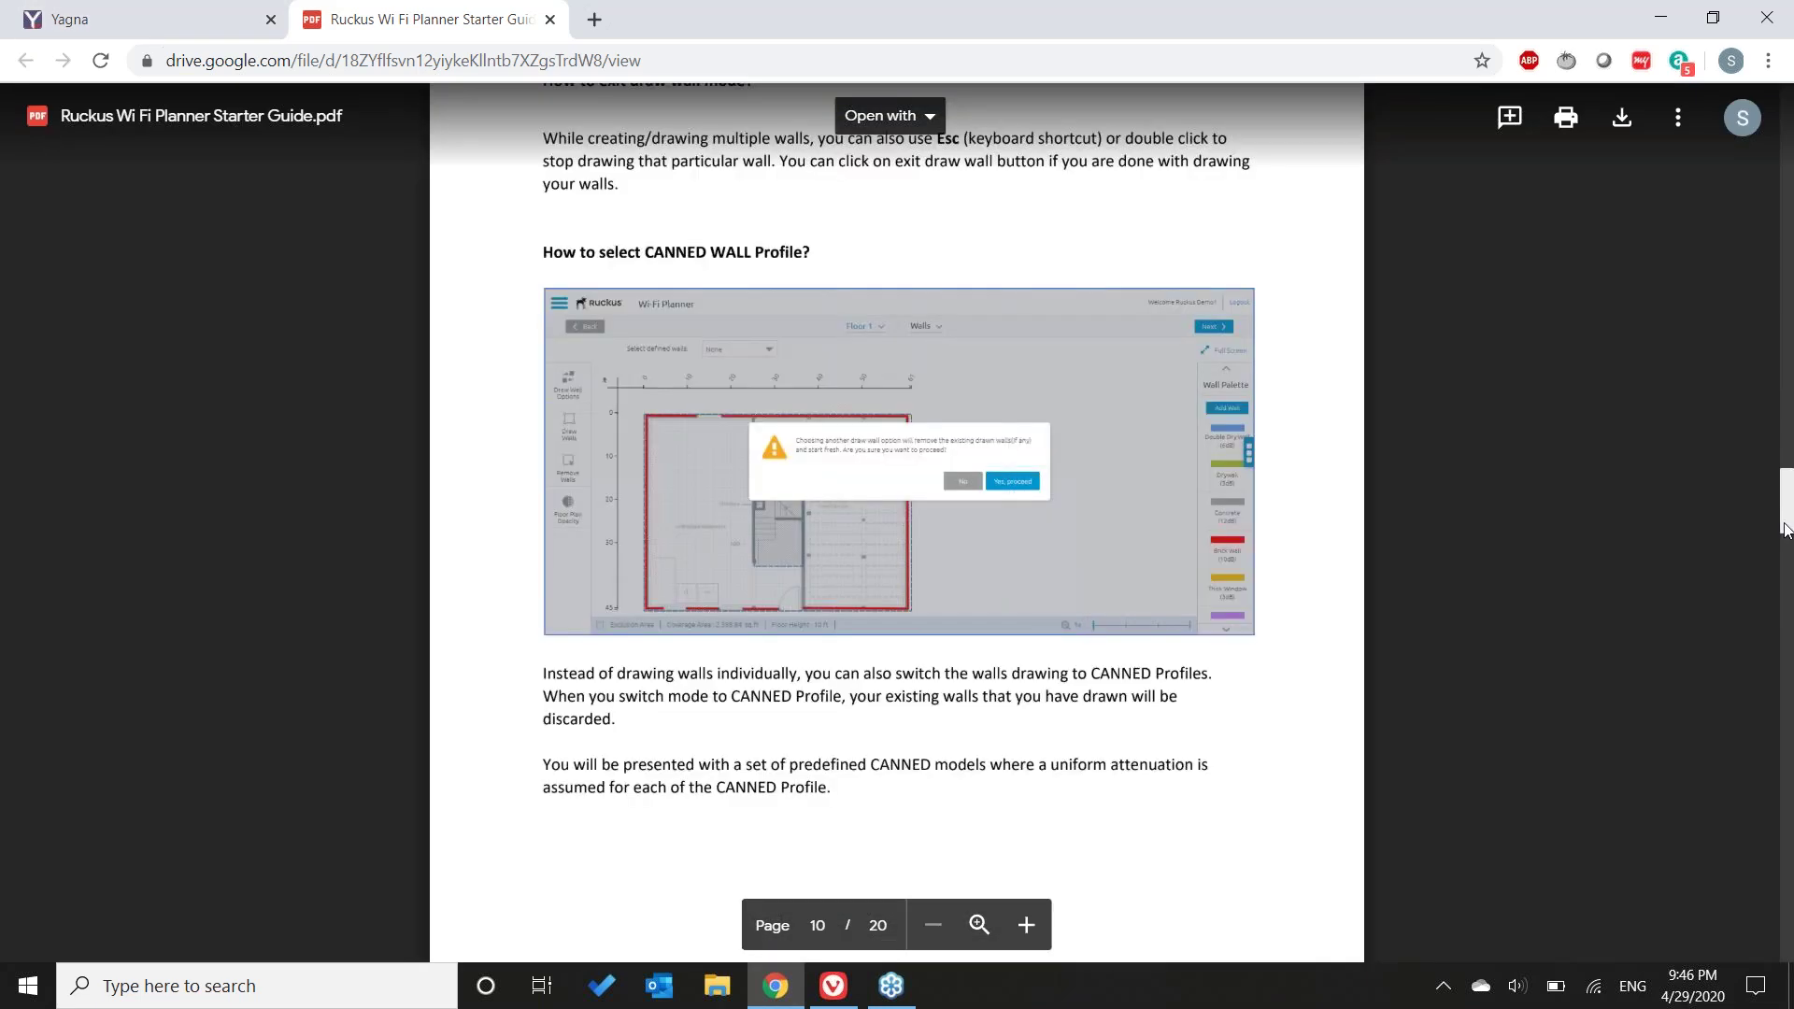
pyautogui.scroll(-15, 899, 239)
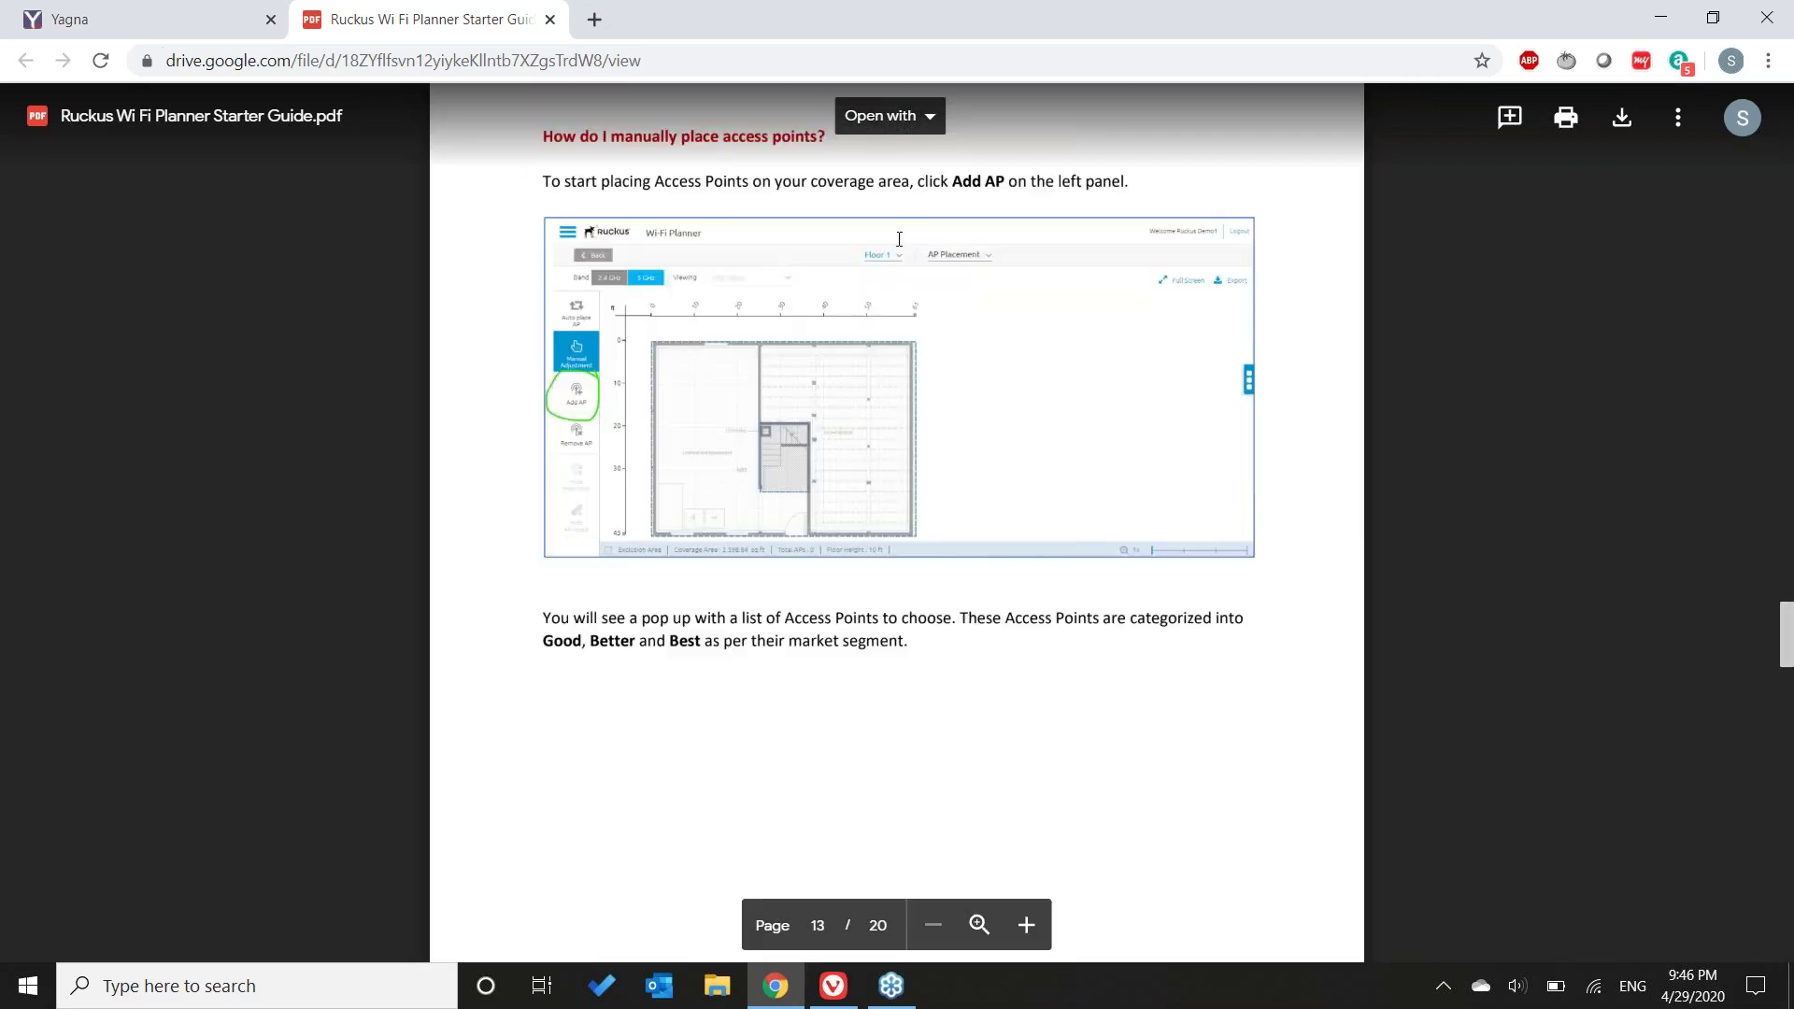
pyautogui.click(140, 20)
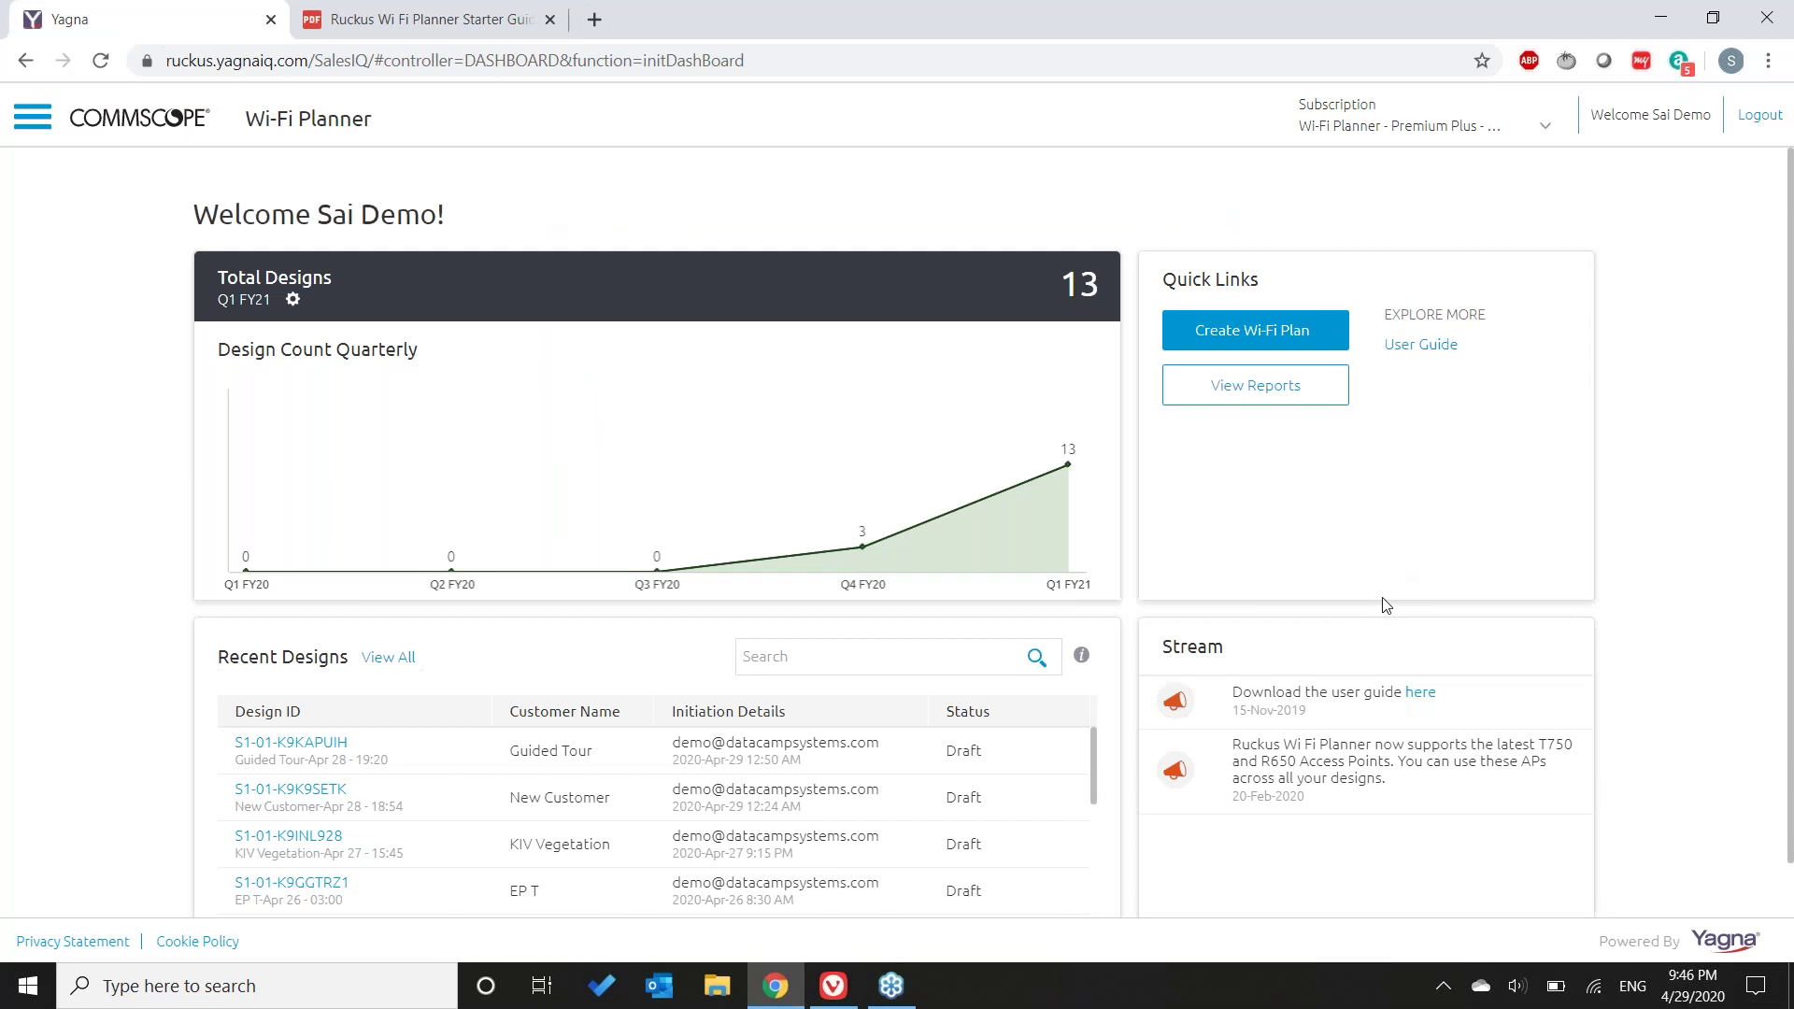
pyautogui.click(17, 125)
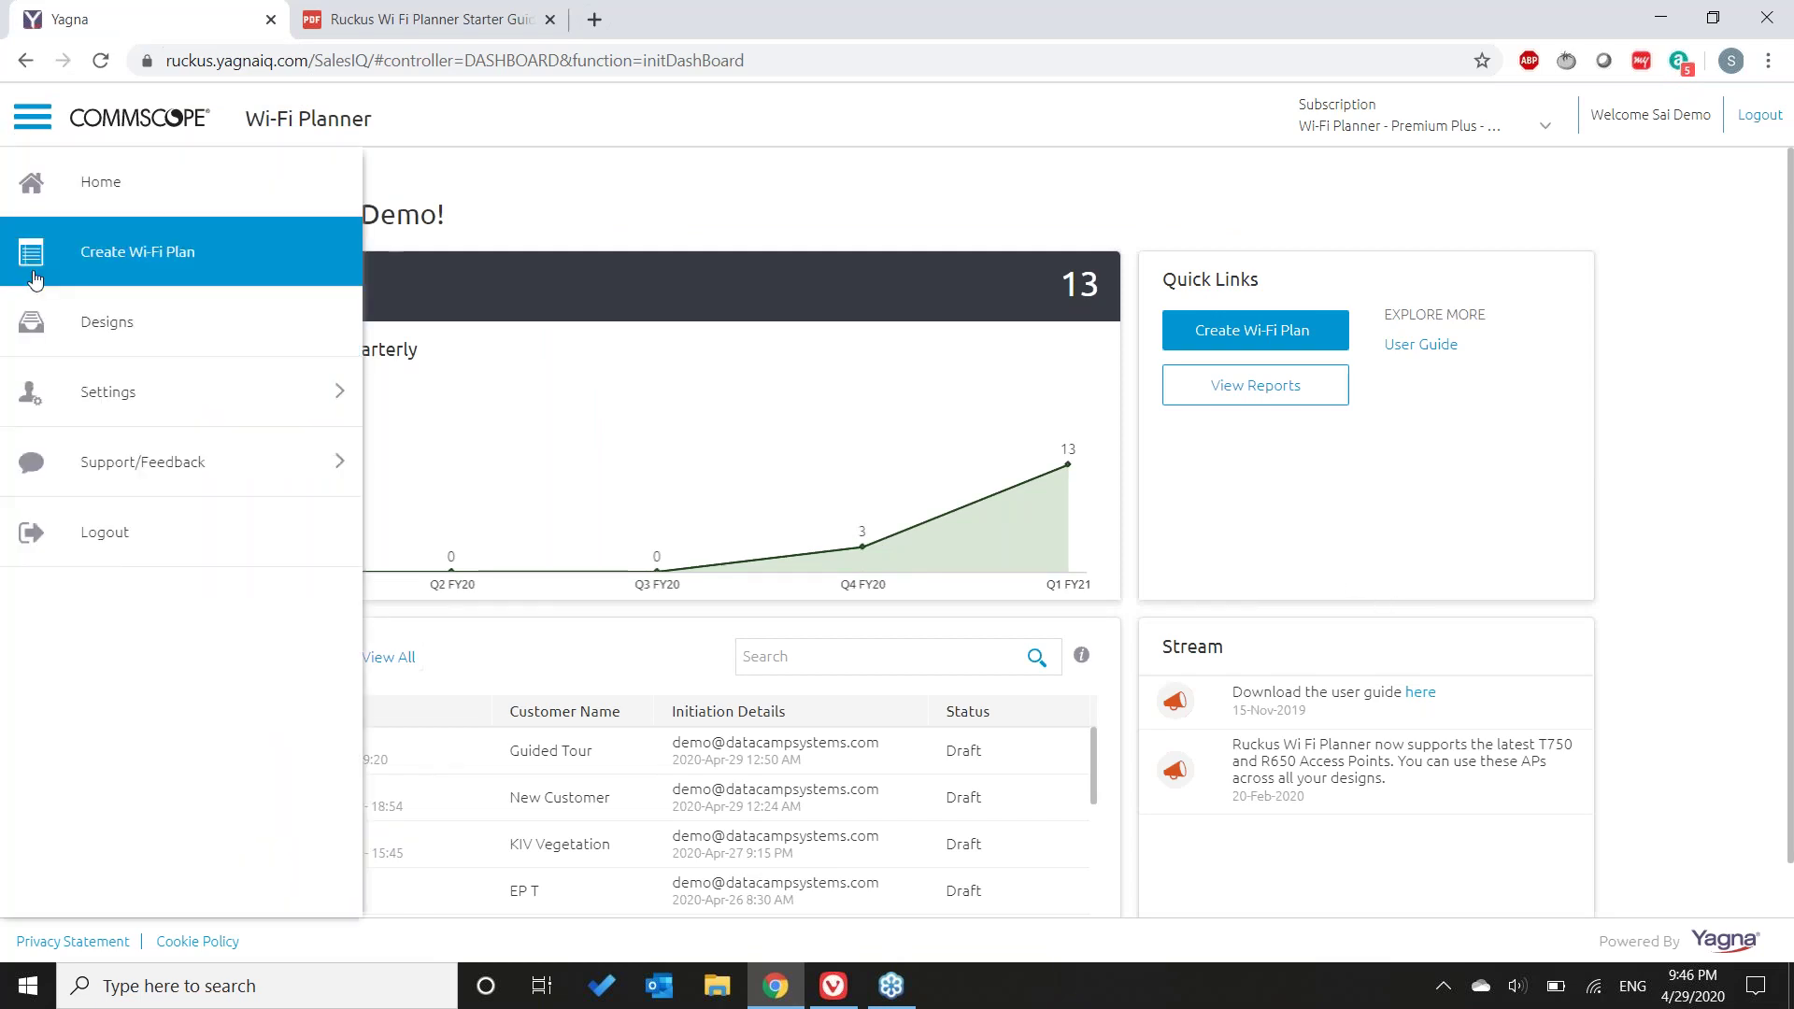
pyautogui.click(194, 459)
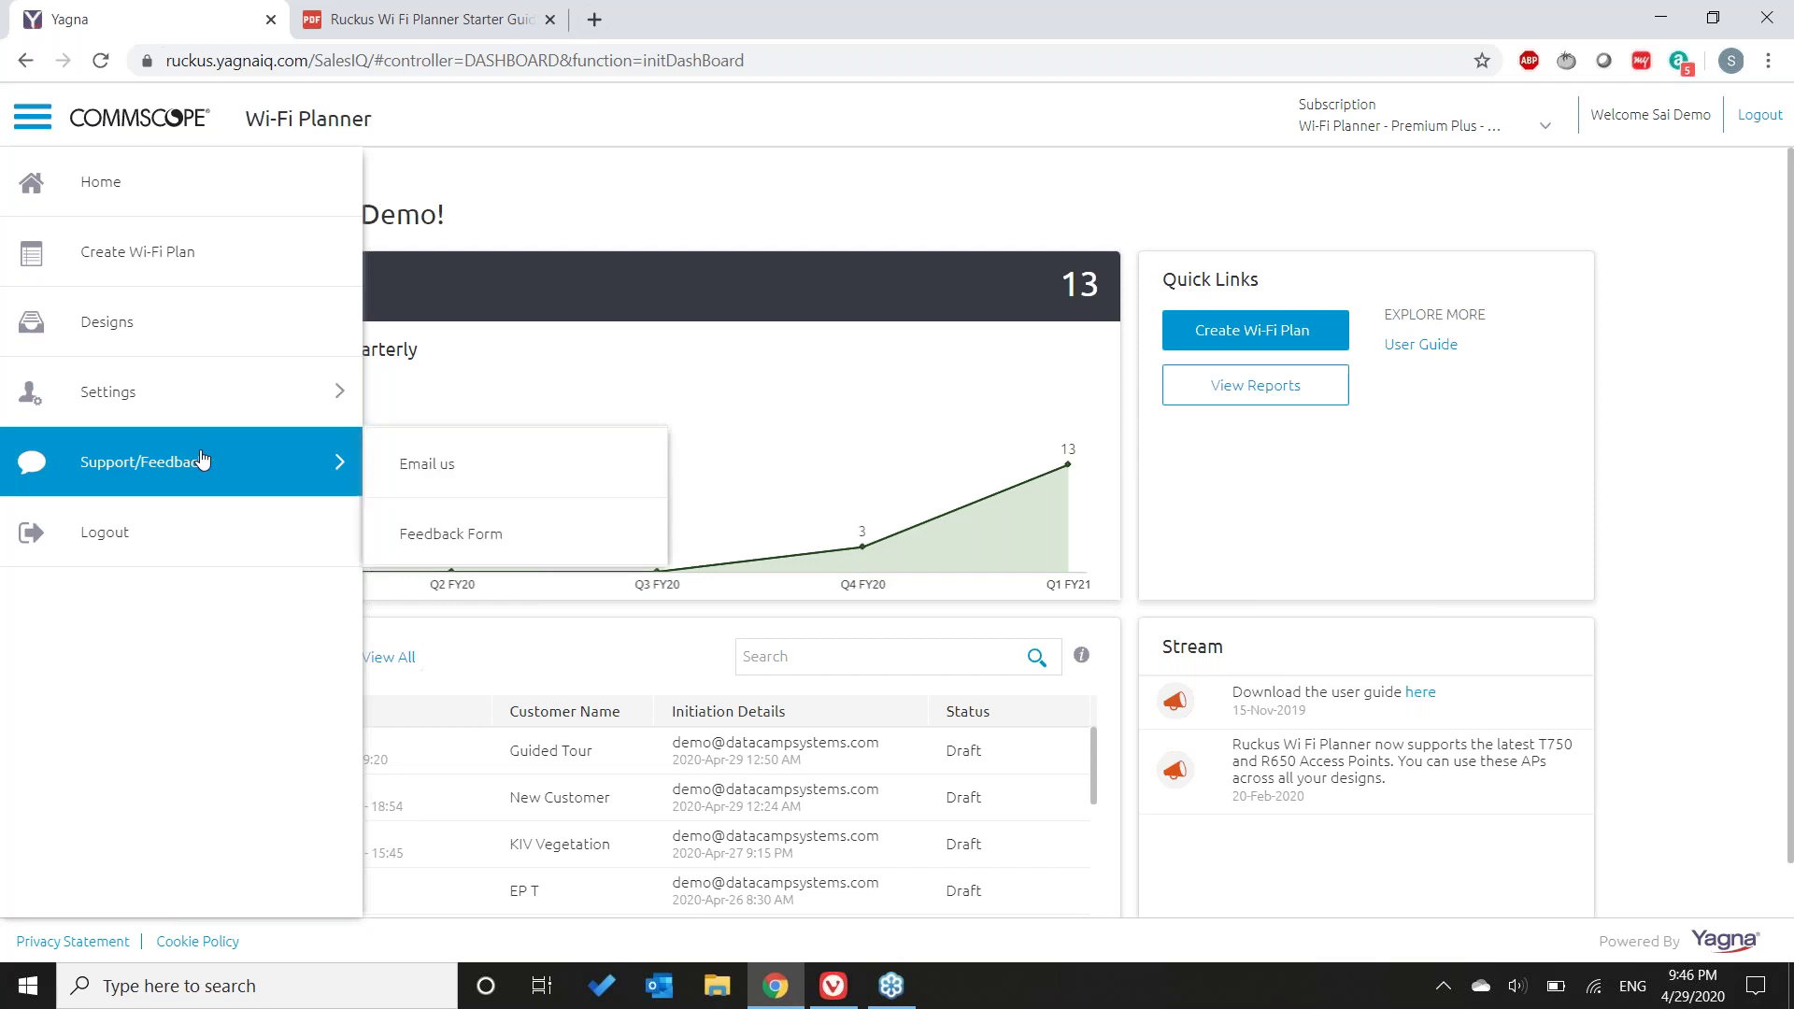
pyautogui.doubleClick(17, 123)
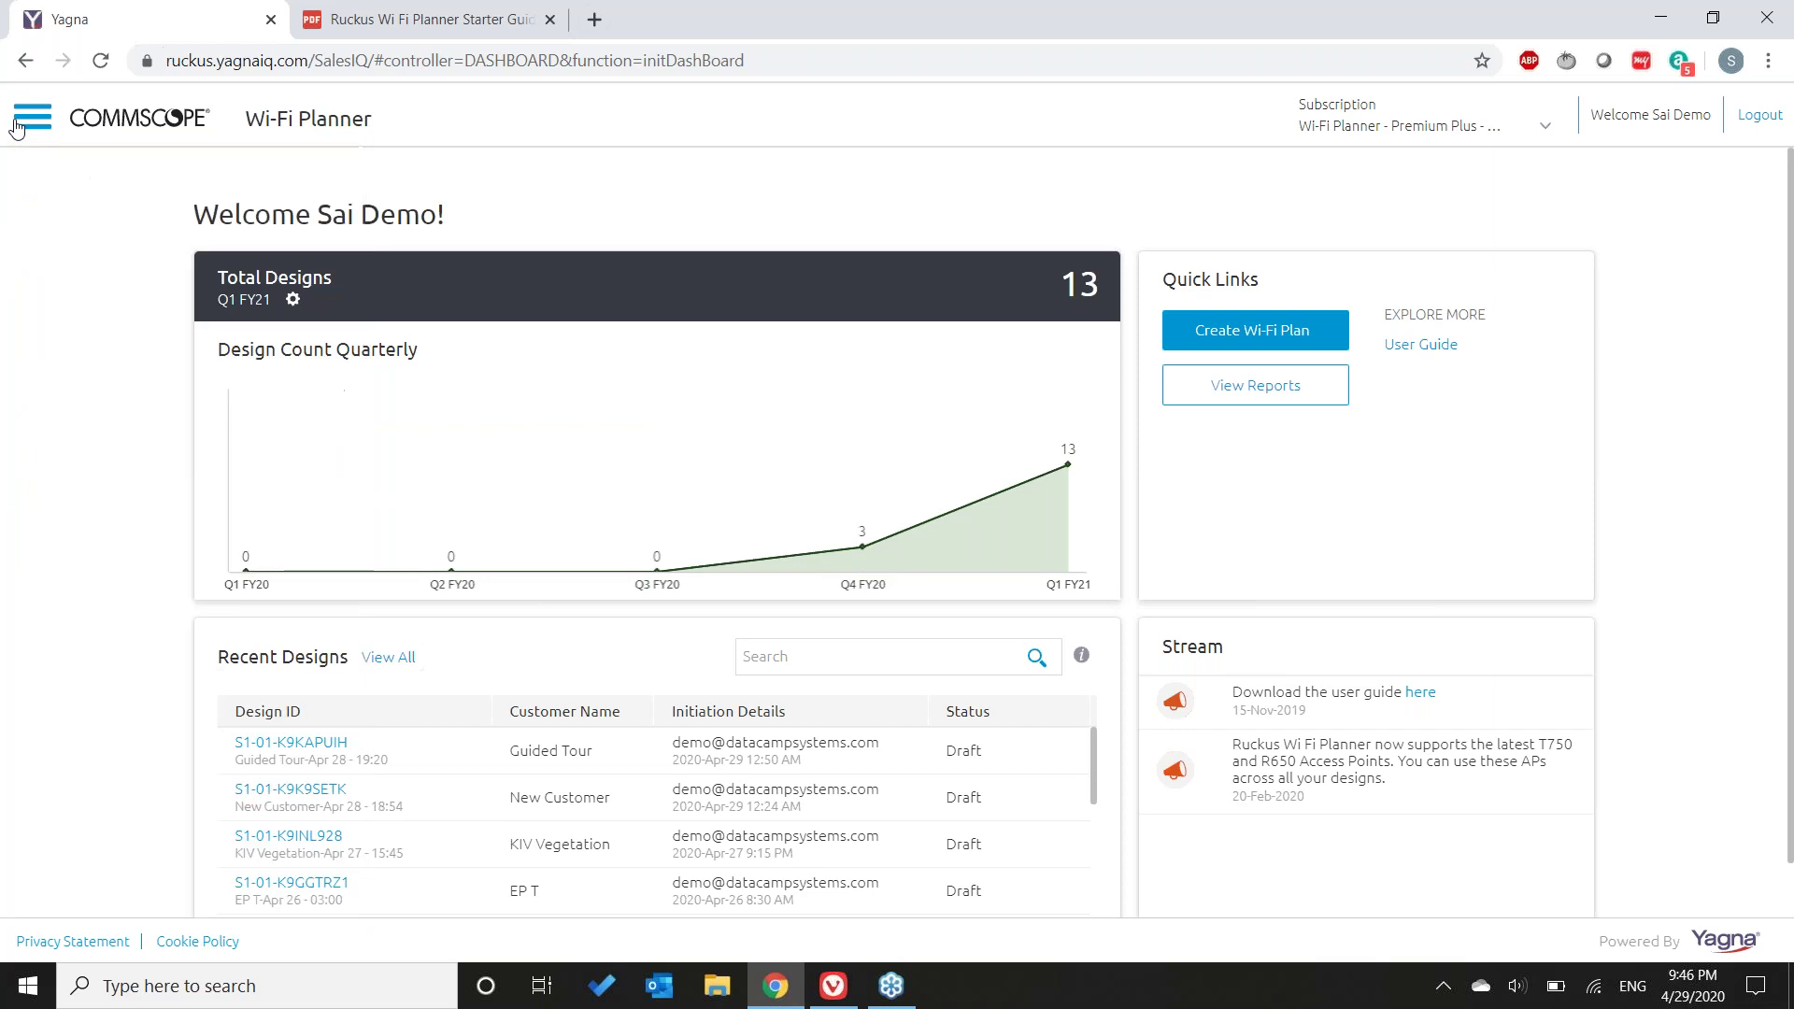
pyautogui.click(1424, 509)
# - Create a new Wi-Fi plan for a saved address-book customer, keeping country USA, and proceed to floor details
pyautogui.click(1256, 332)
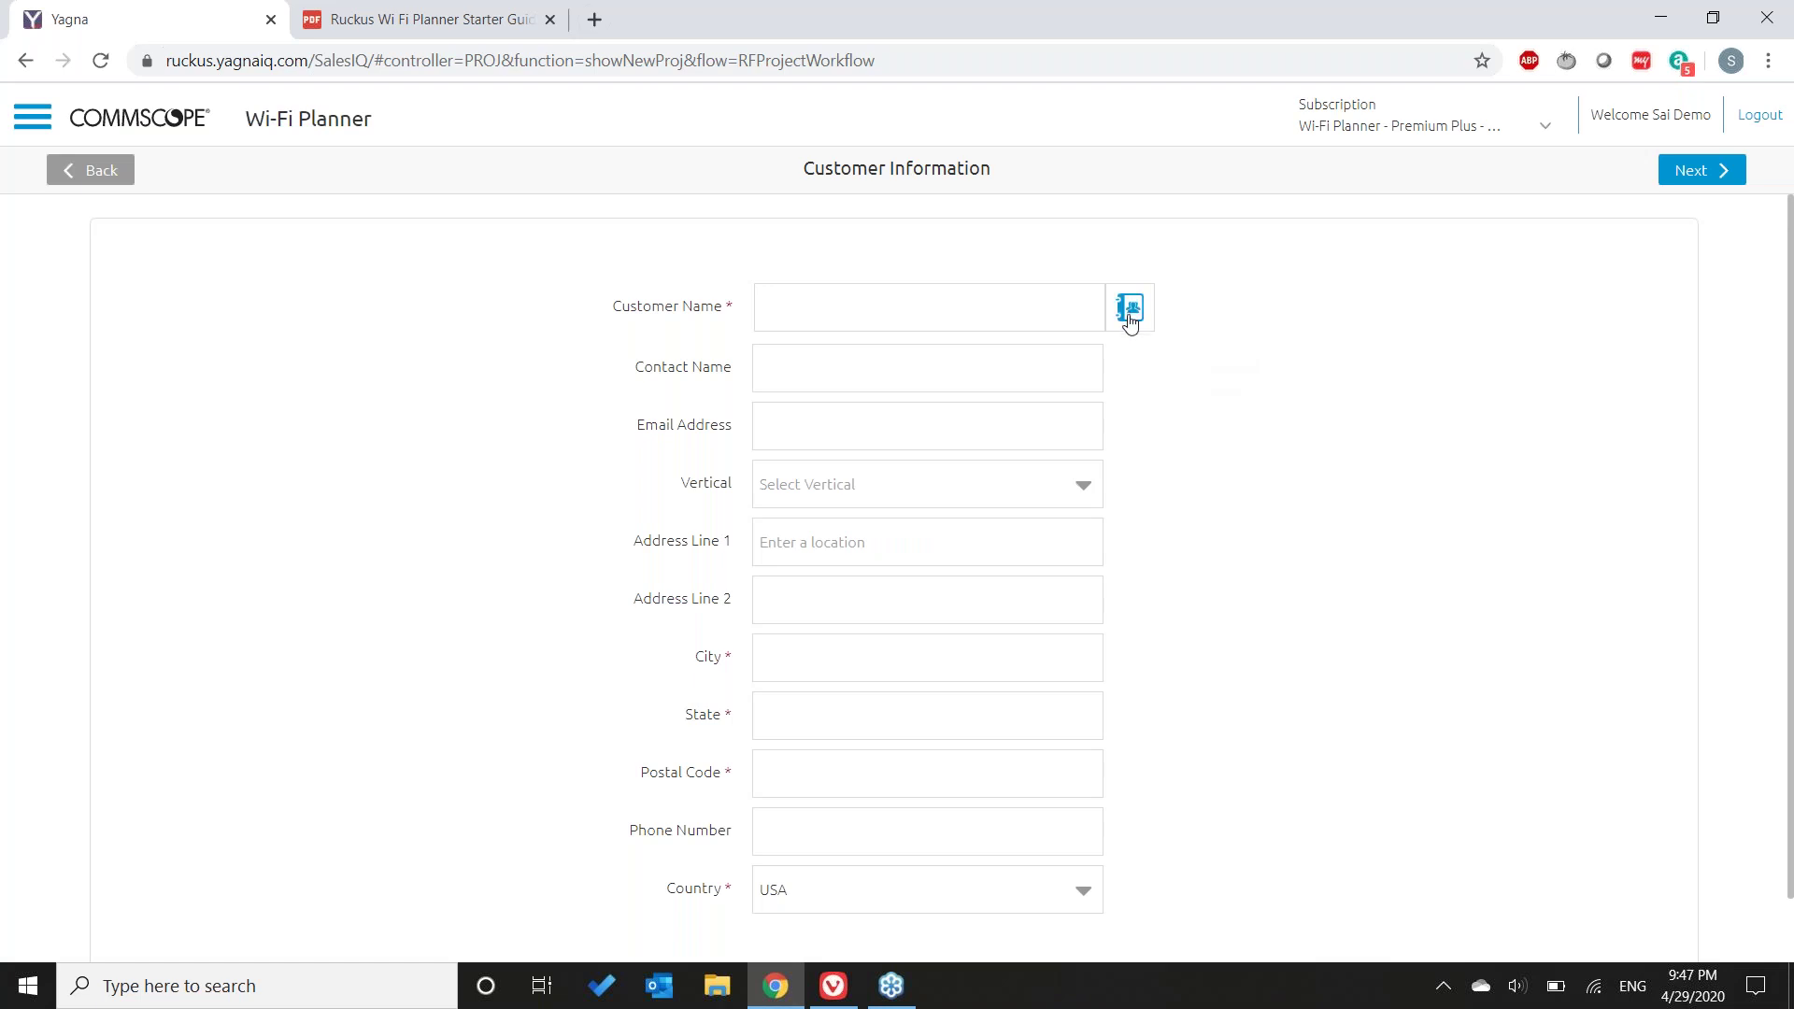
pyautogui.click(1033, 319)
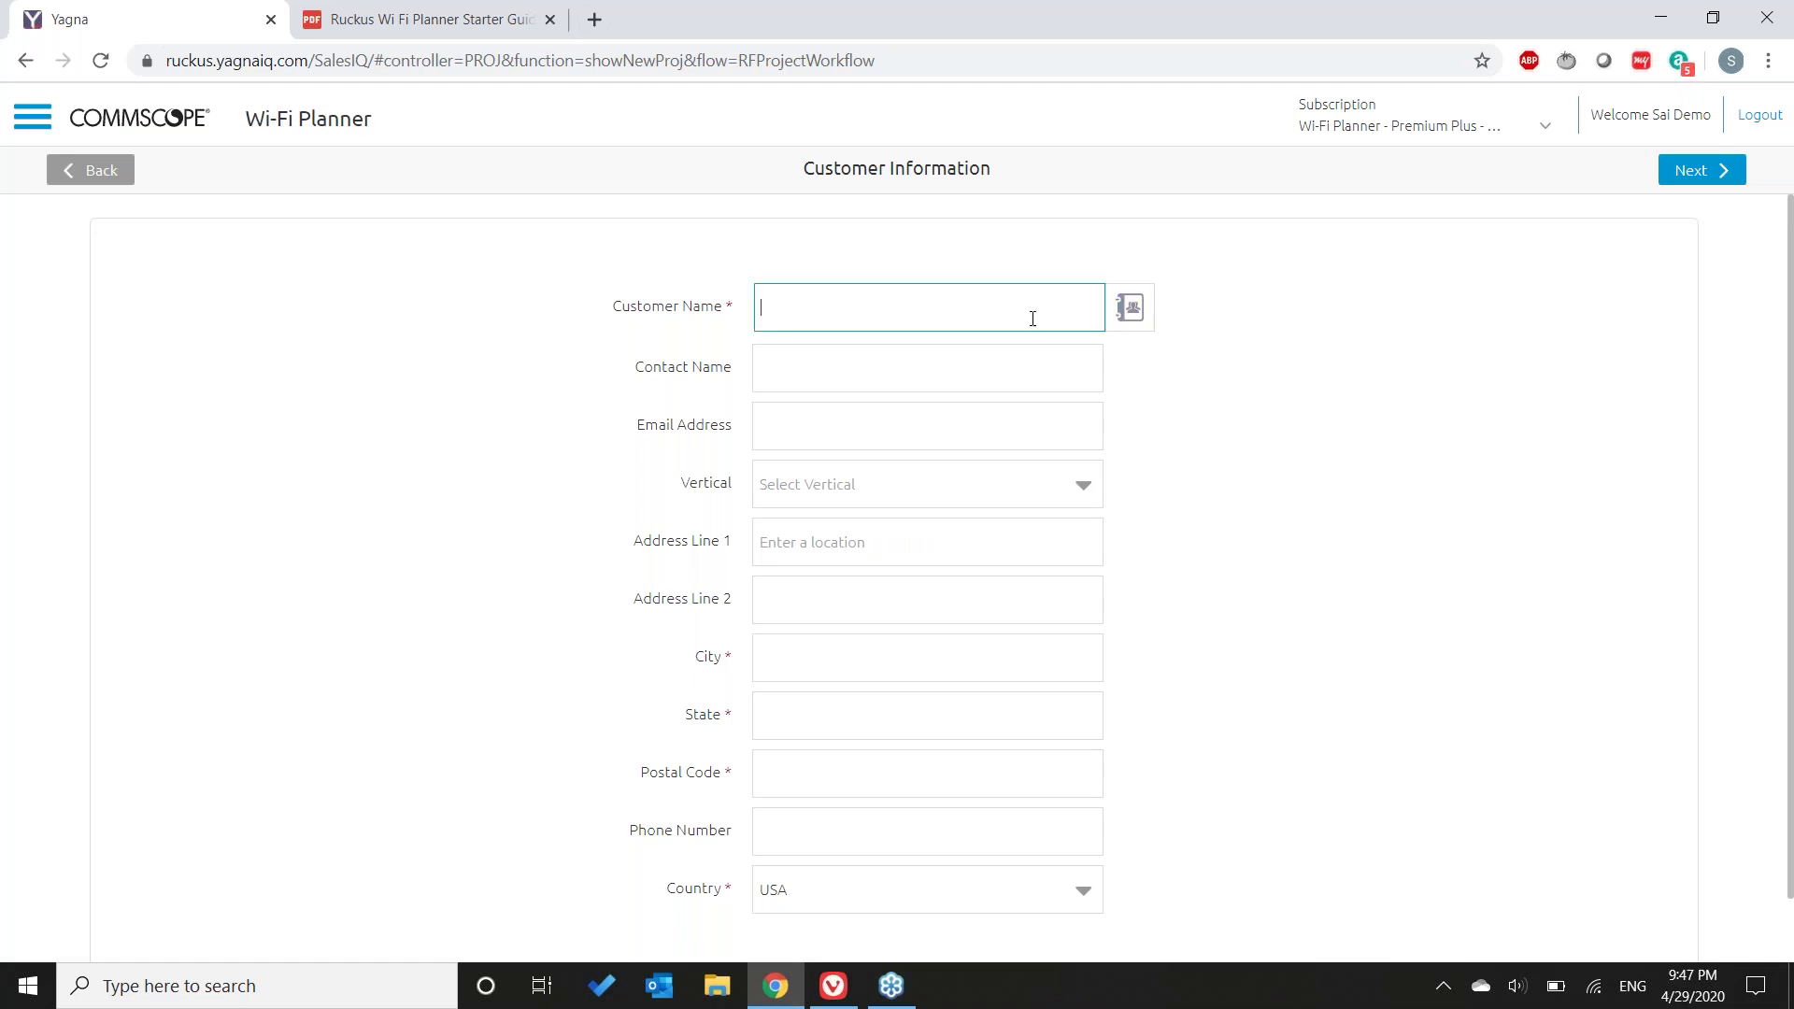
pyautogui.click(1146, 313)
pyautogui.scroll(-3, 1040, 554)
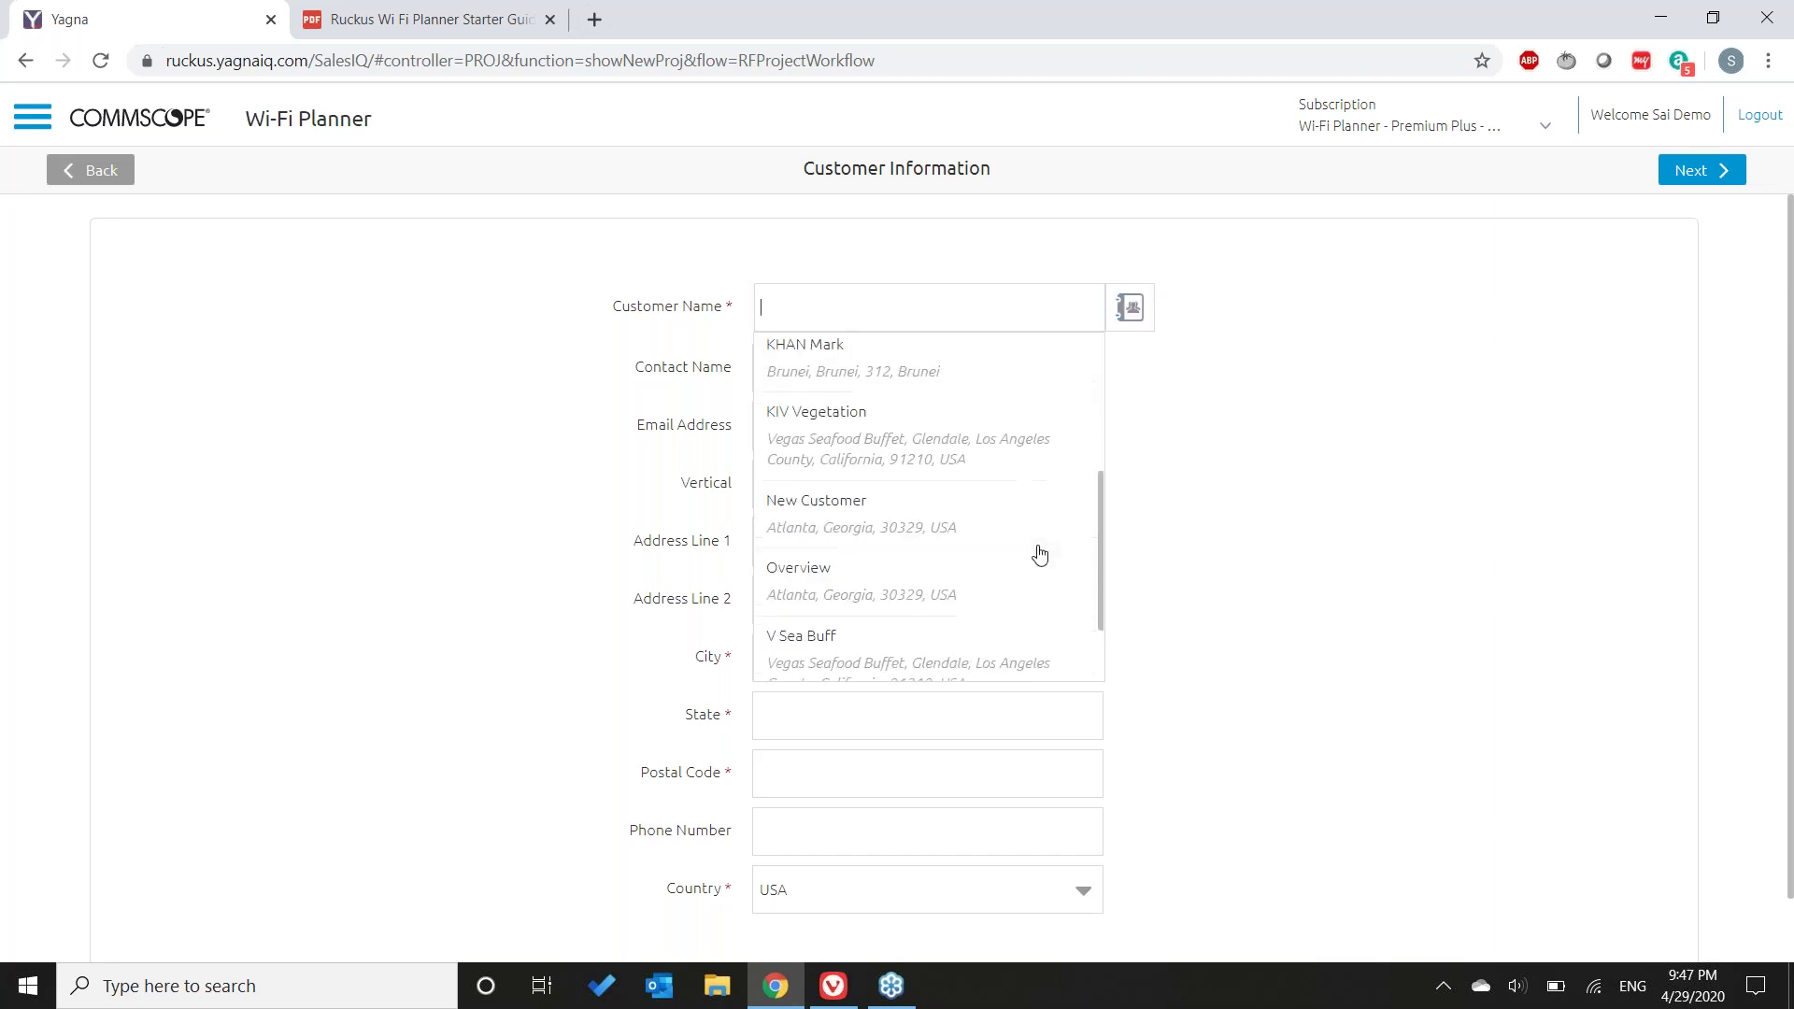
pyautogui.scroll(-2, 1037, 556)
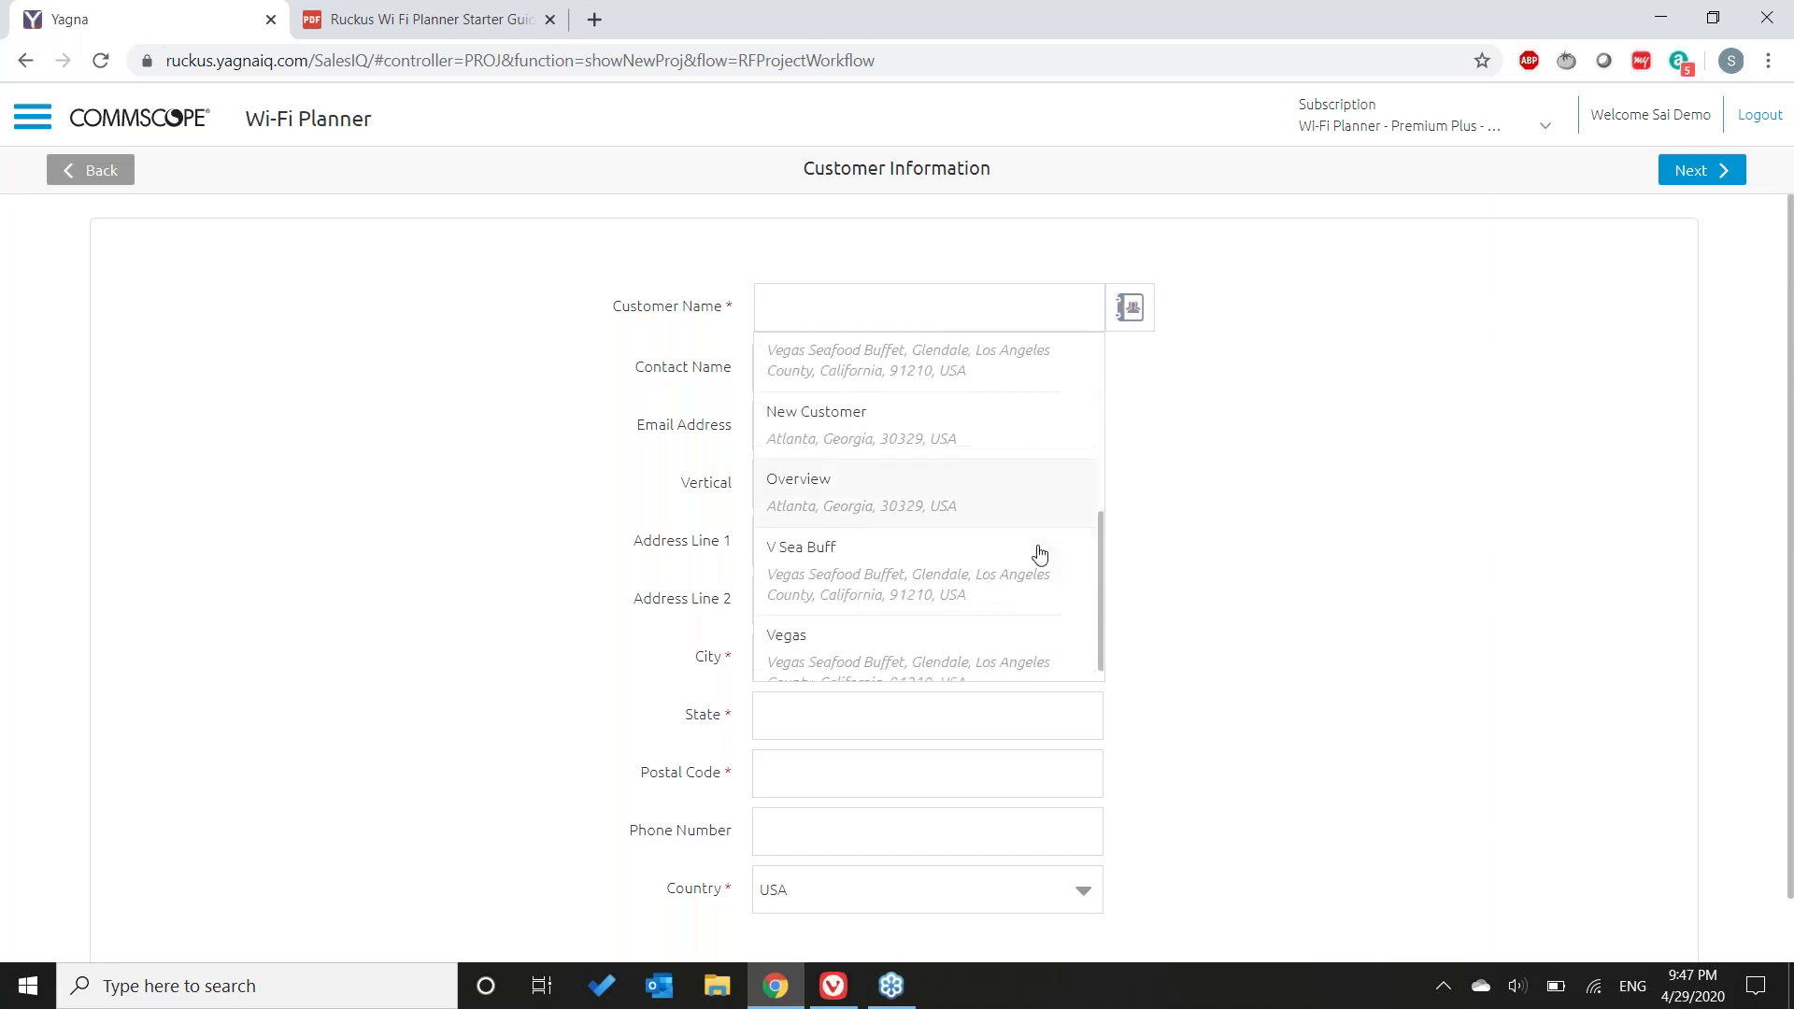
pyautogui.click(978, 588)
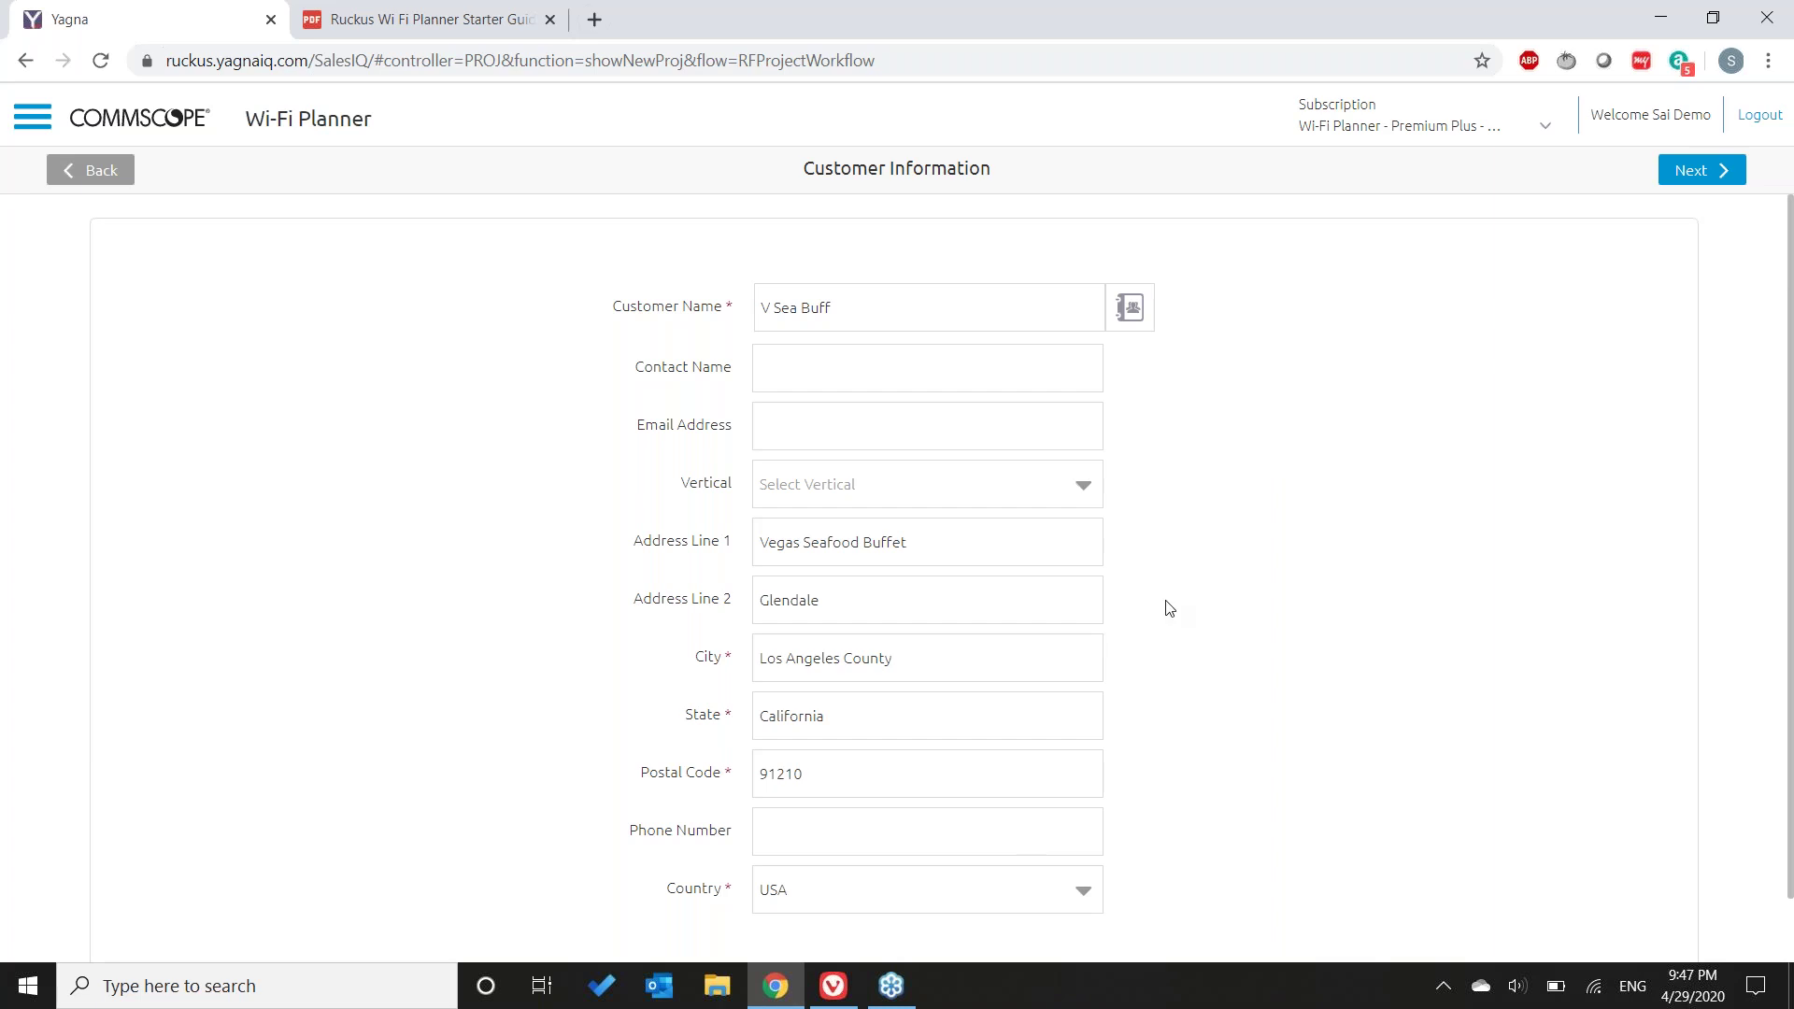
pyautogui.click(1084, 901)
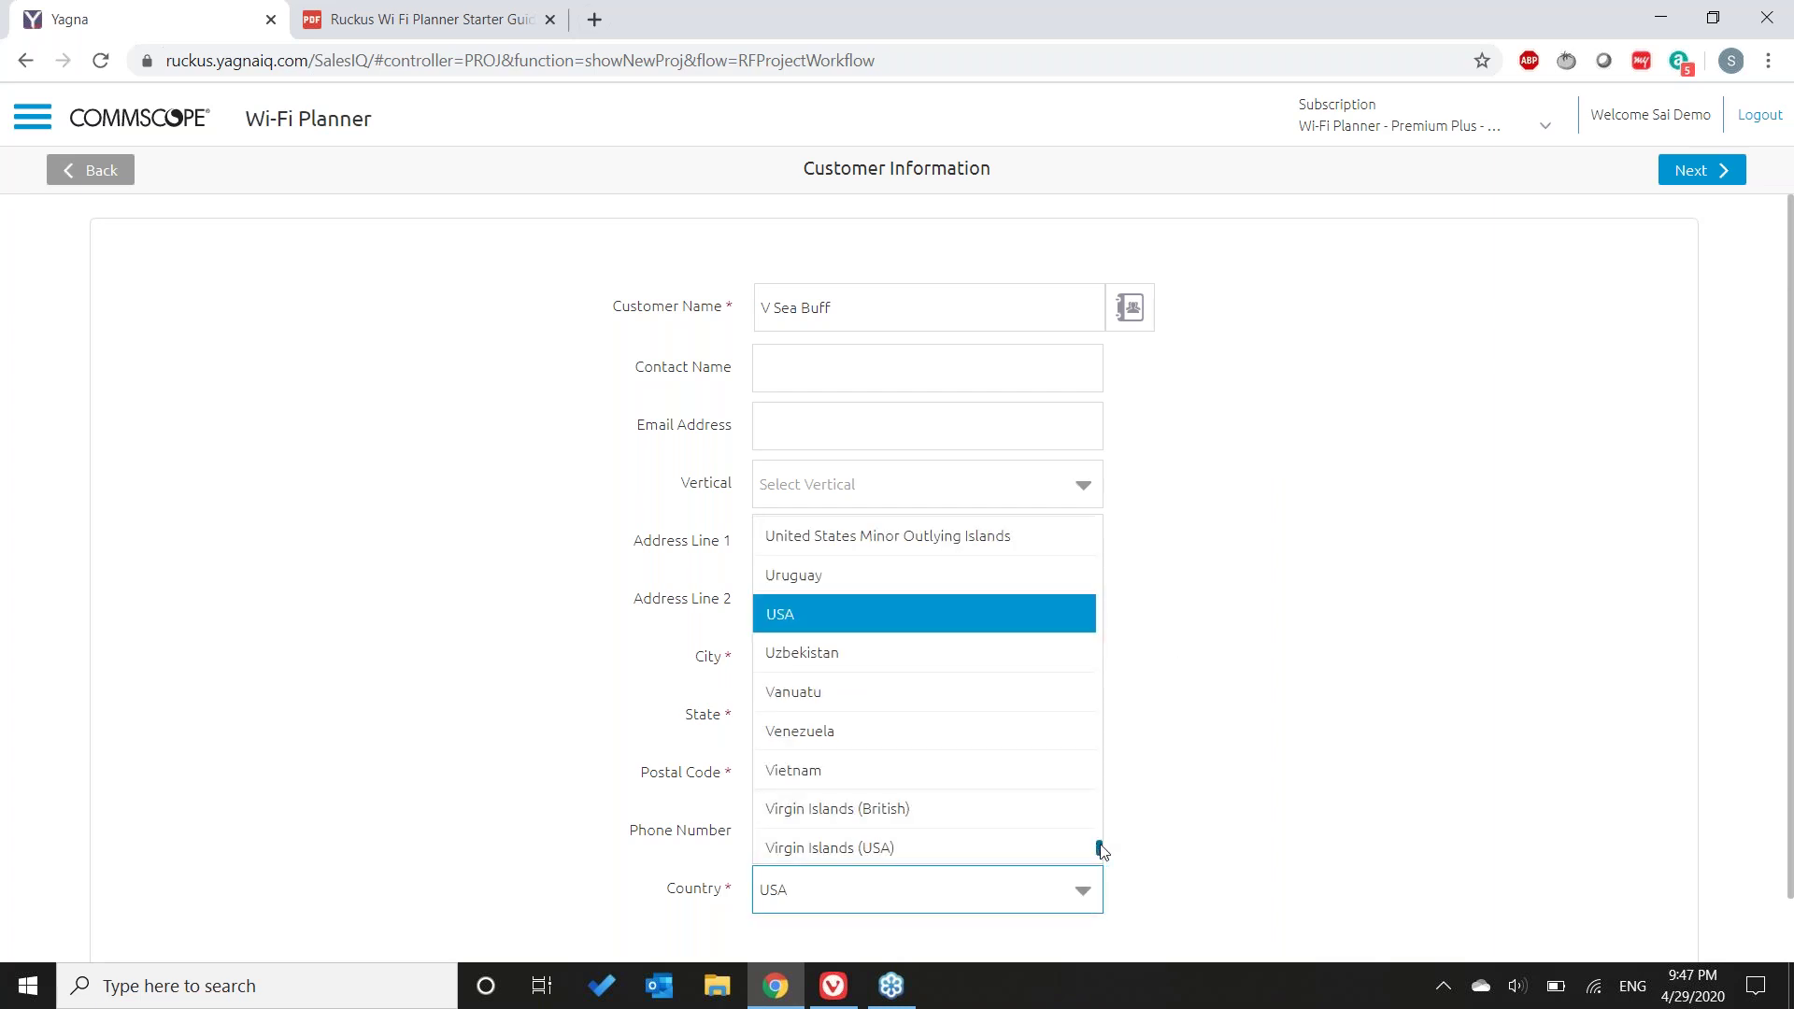
pyautogui.moveTo(1100, 848)
pyautogui.mouseDown()
pyautogui.moveTo(1121, 660)
pyautogui.moveTo(1128, 866)
pyautogui.mouseUp()
pyautogui.click(1346, 769)
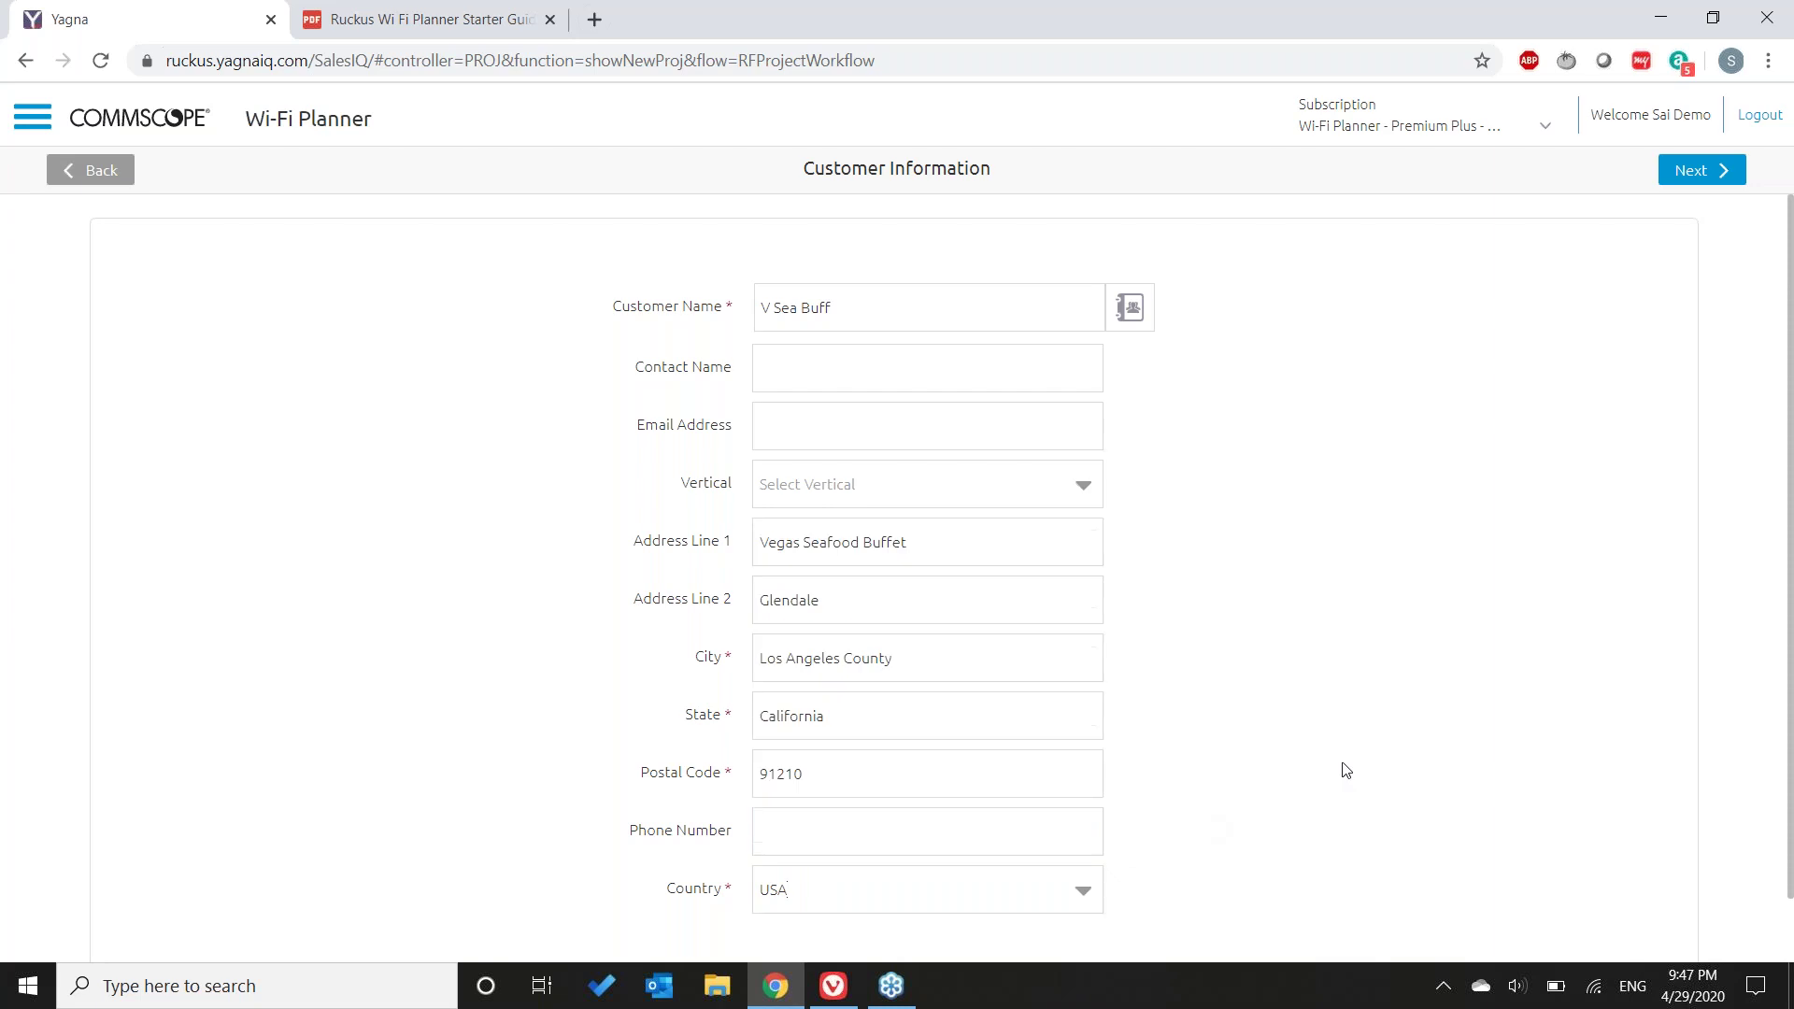
pyautogui.click(1693, 182)
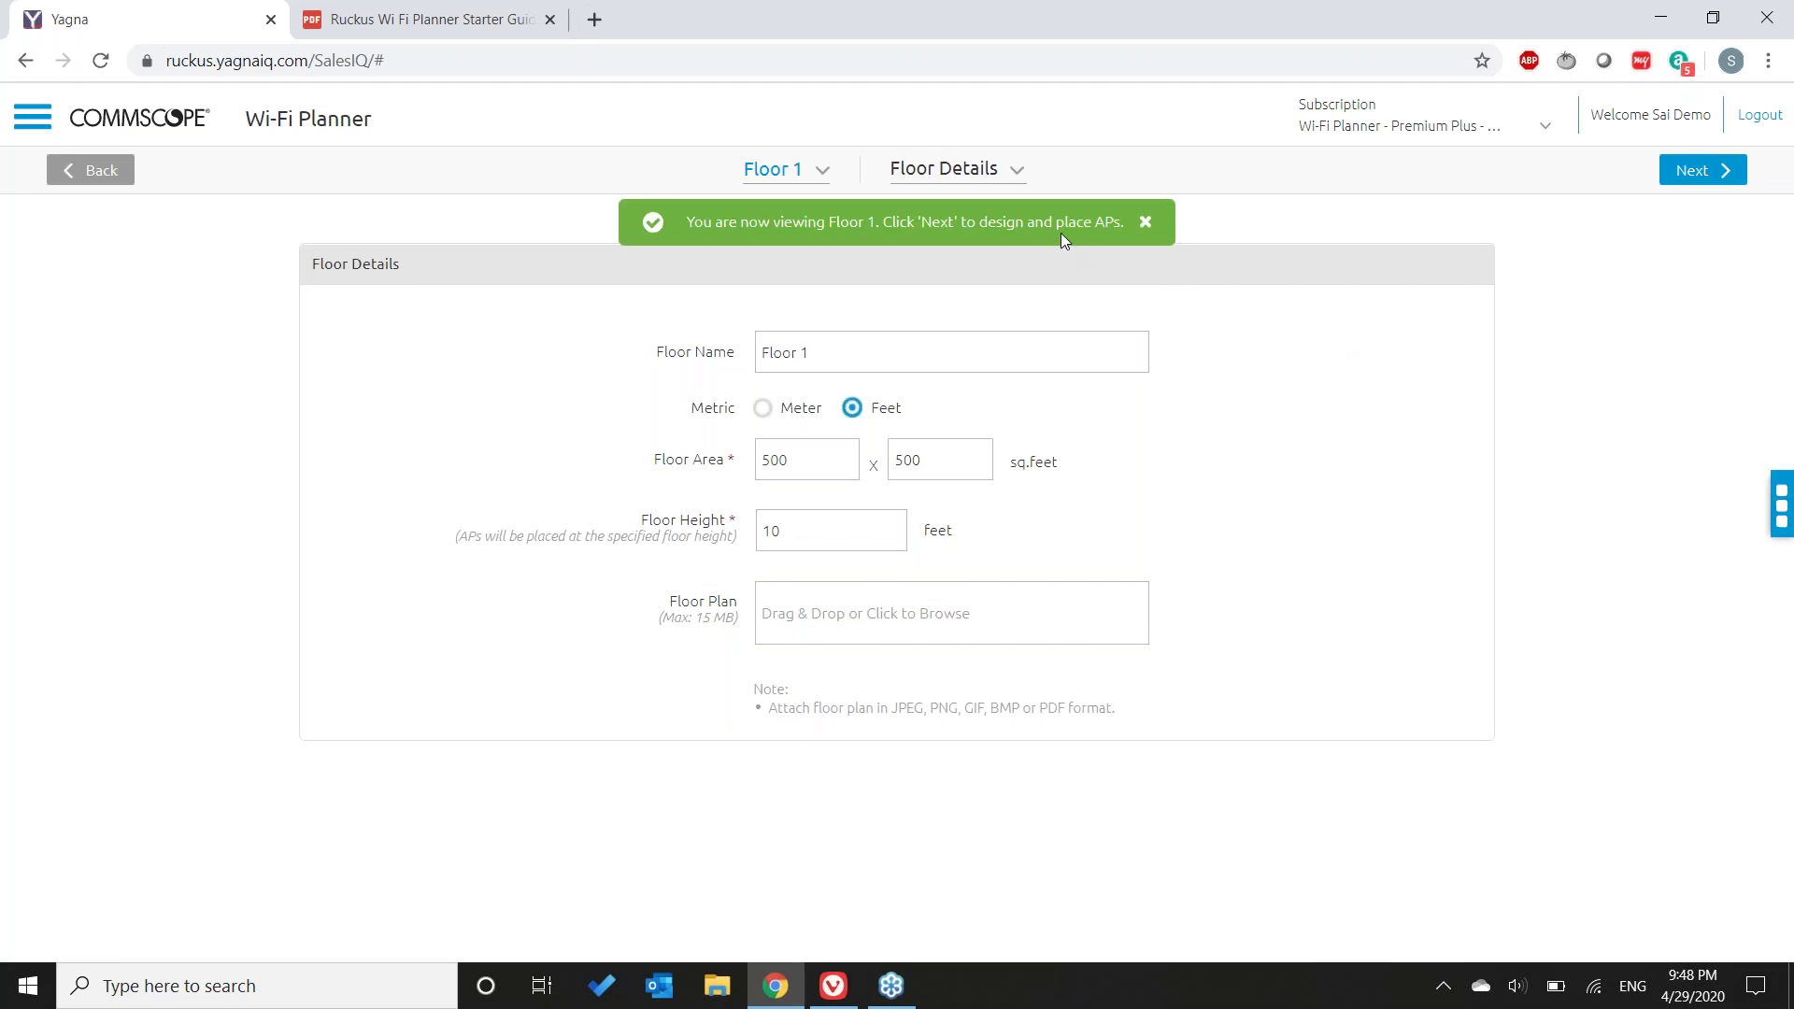
pyautogui.click(1017, 172)
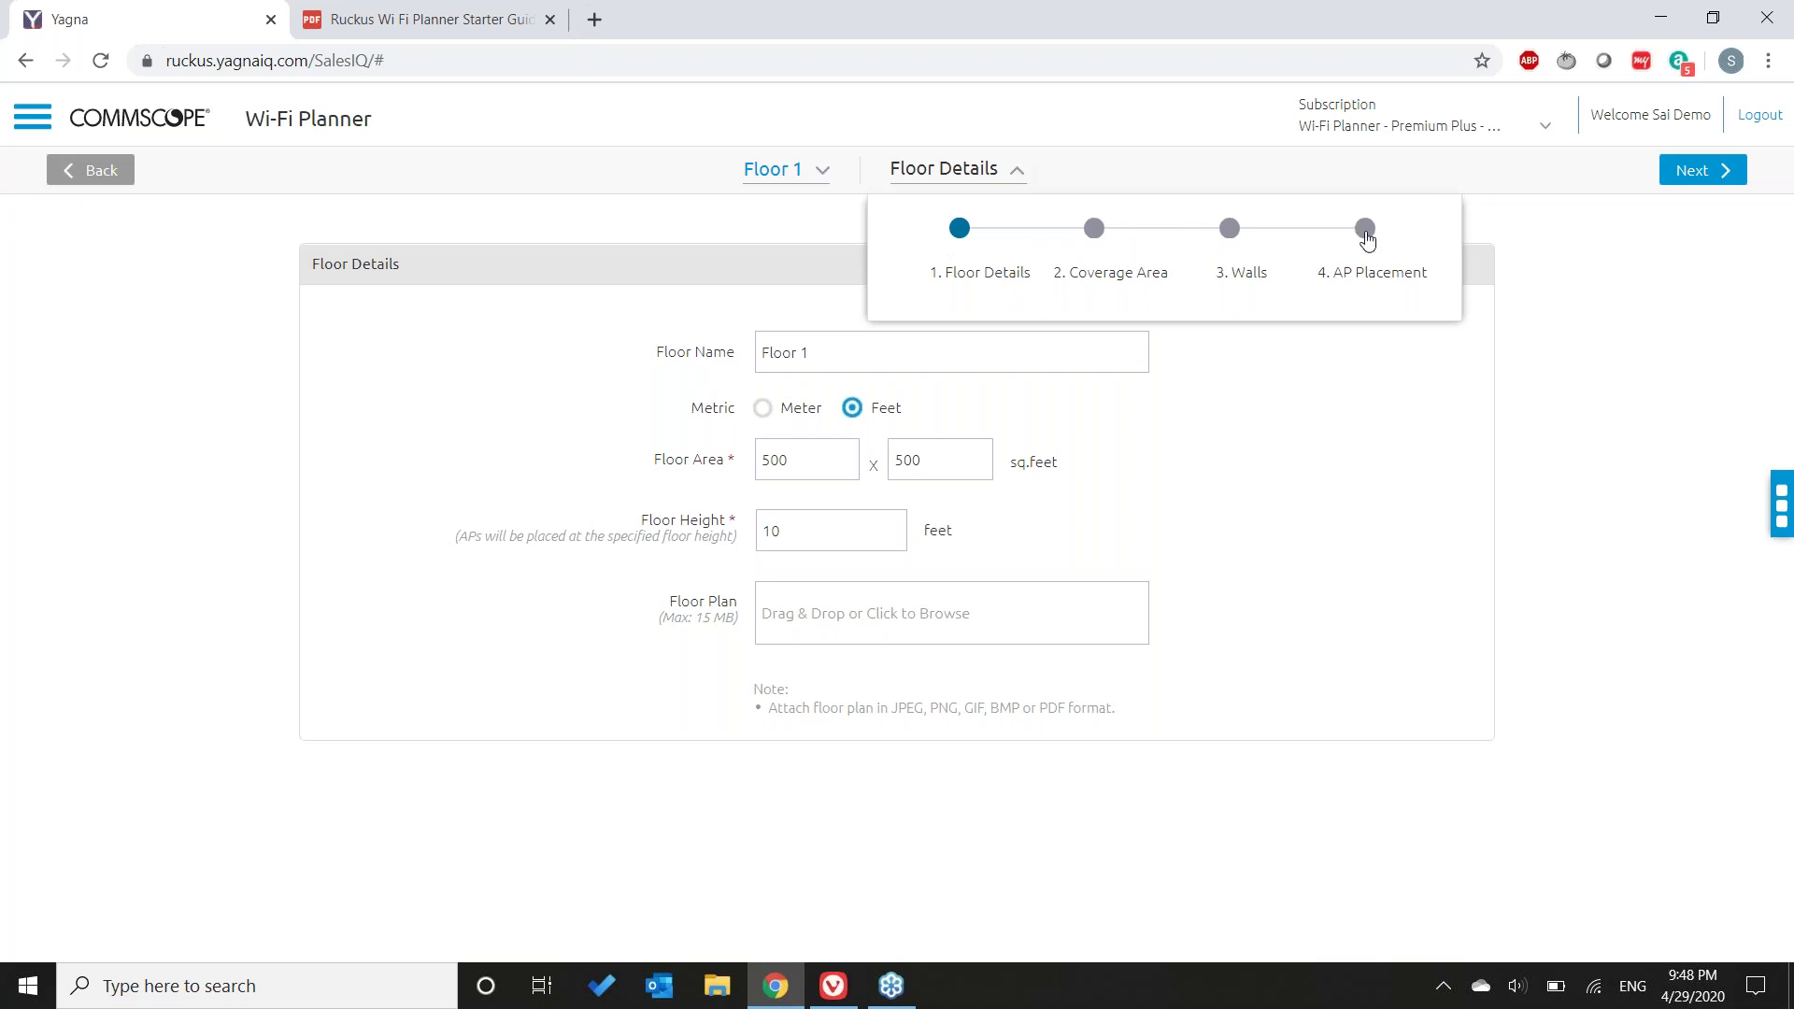
pyautogui.click(1563, 401)
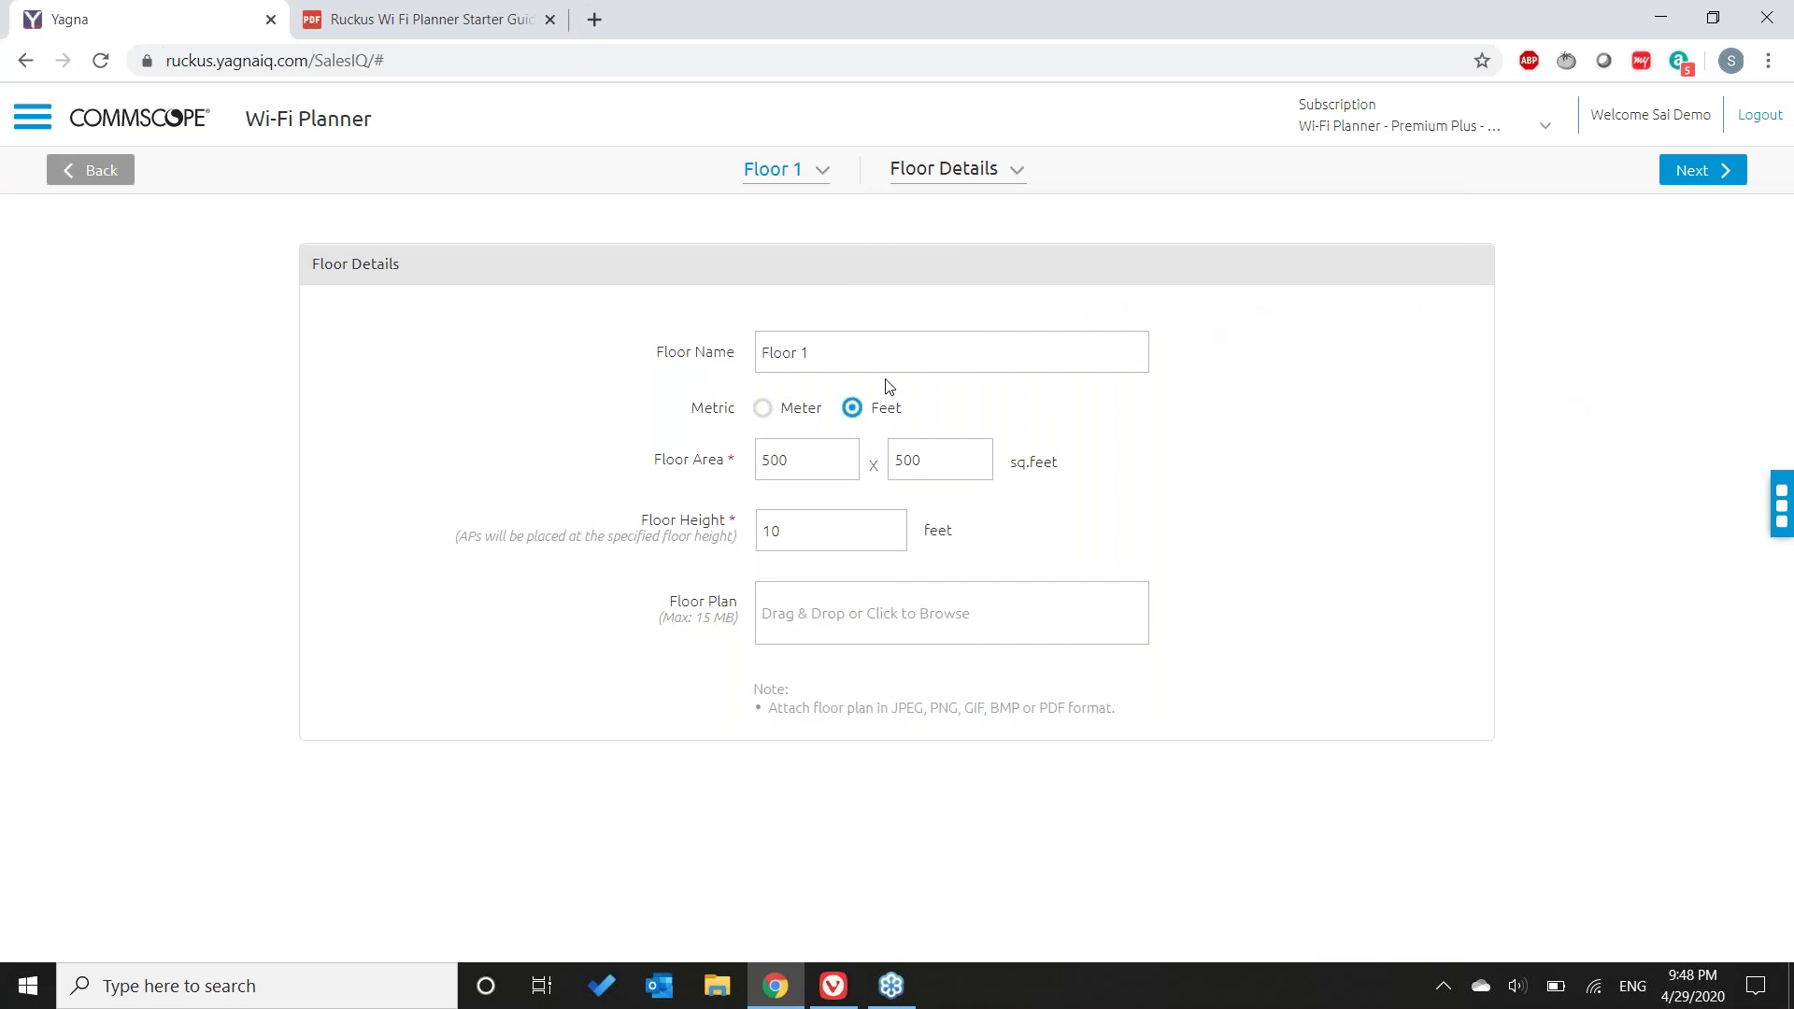
pyautogui.click(764, 415)
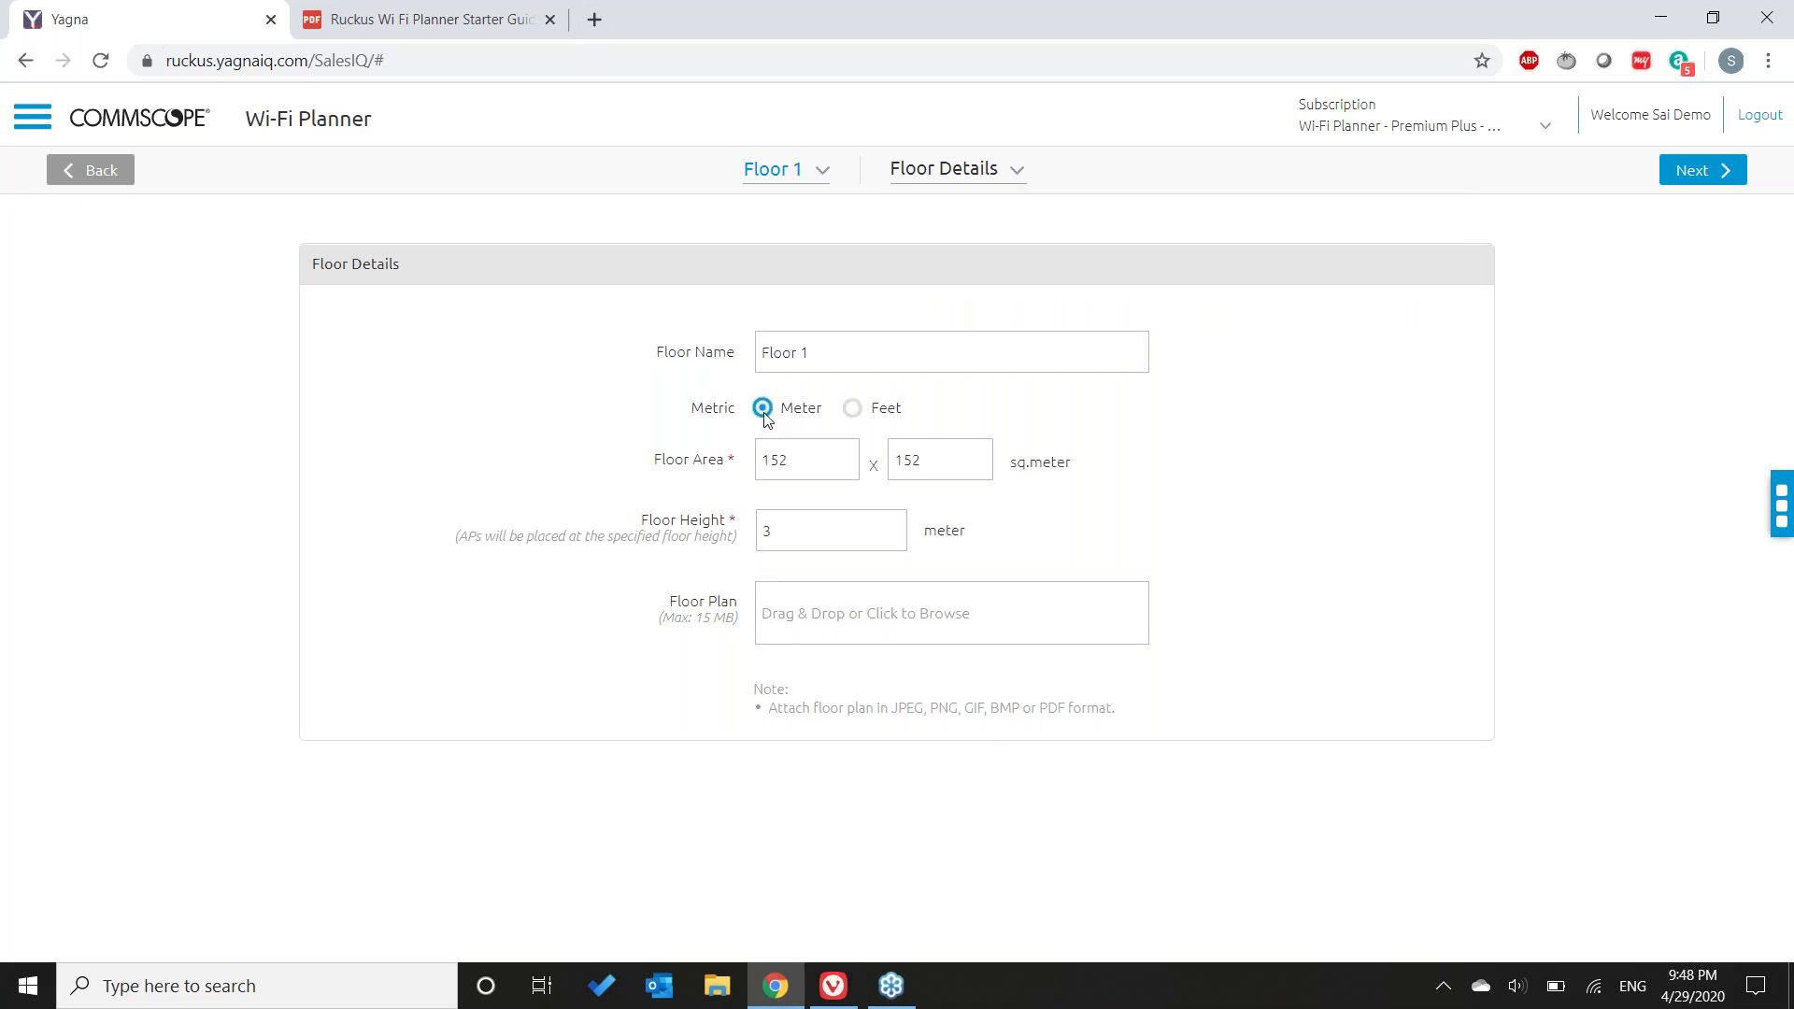
pyautogui.click(860, 415)
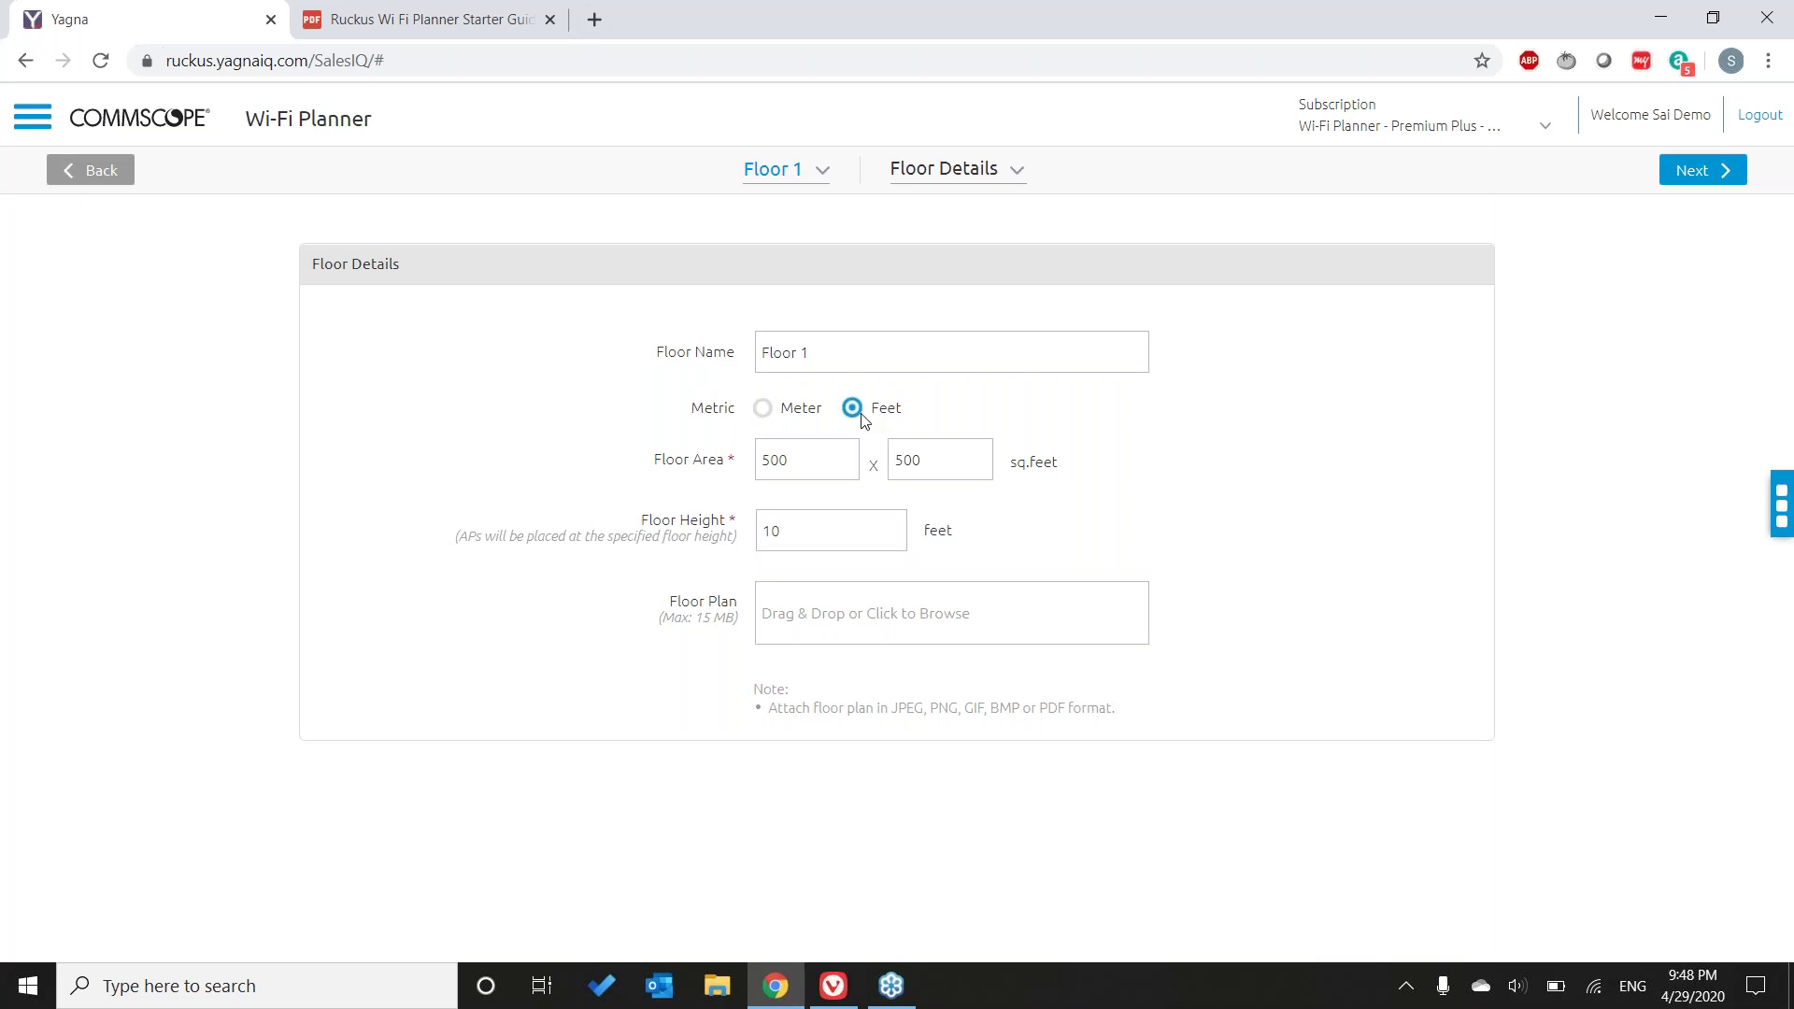
# - Change Floor 1 area from 500 x 500 to 400 x 200 feet and height to 15 feet
pyautogui.click(809, 454)
pyautogui.press('BackSpace')
pyautogui.press('BackSpace')
pyautogui.press('BackSpace')
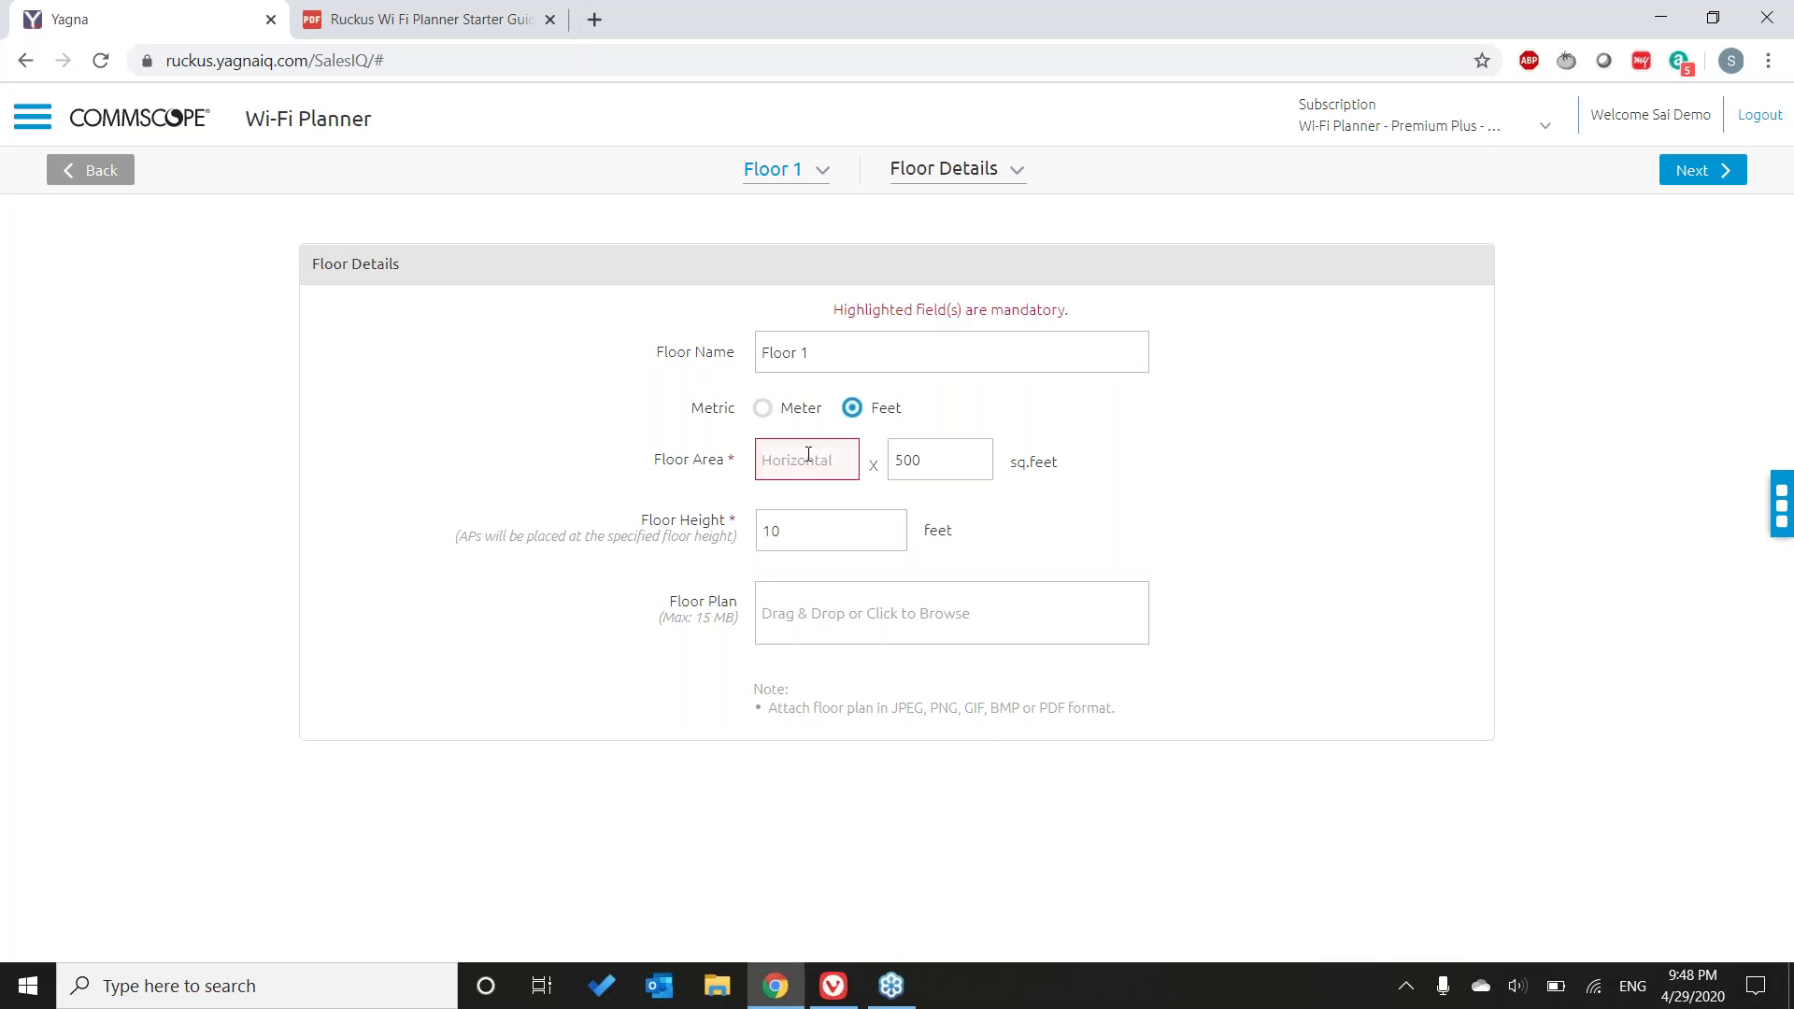
pyautogui.write('400')
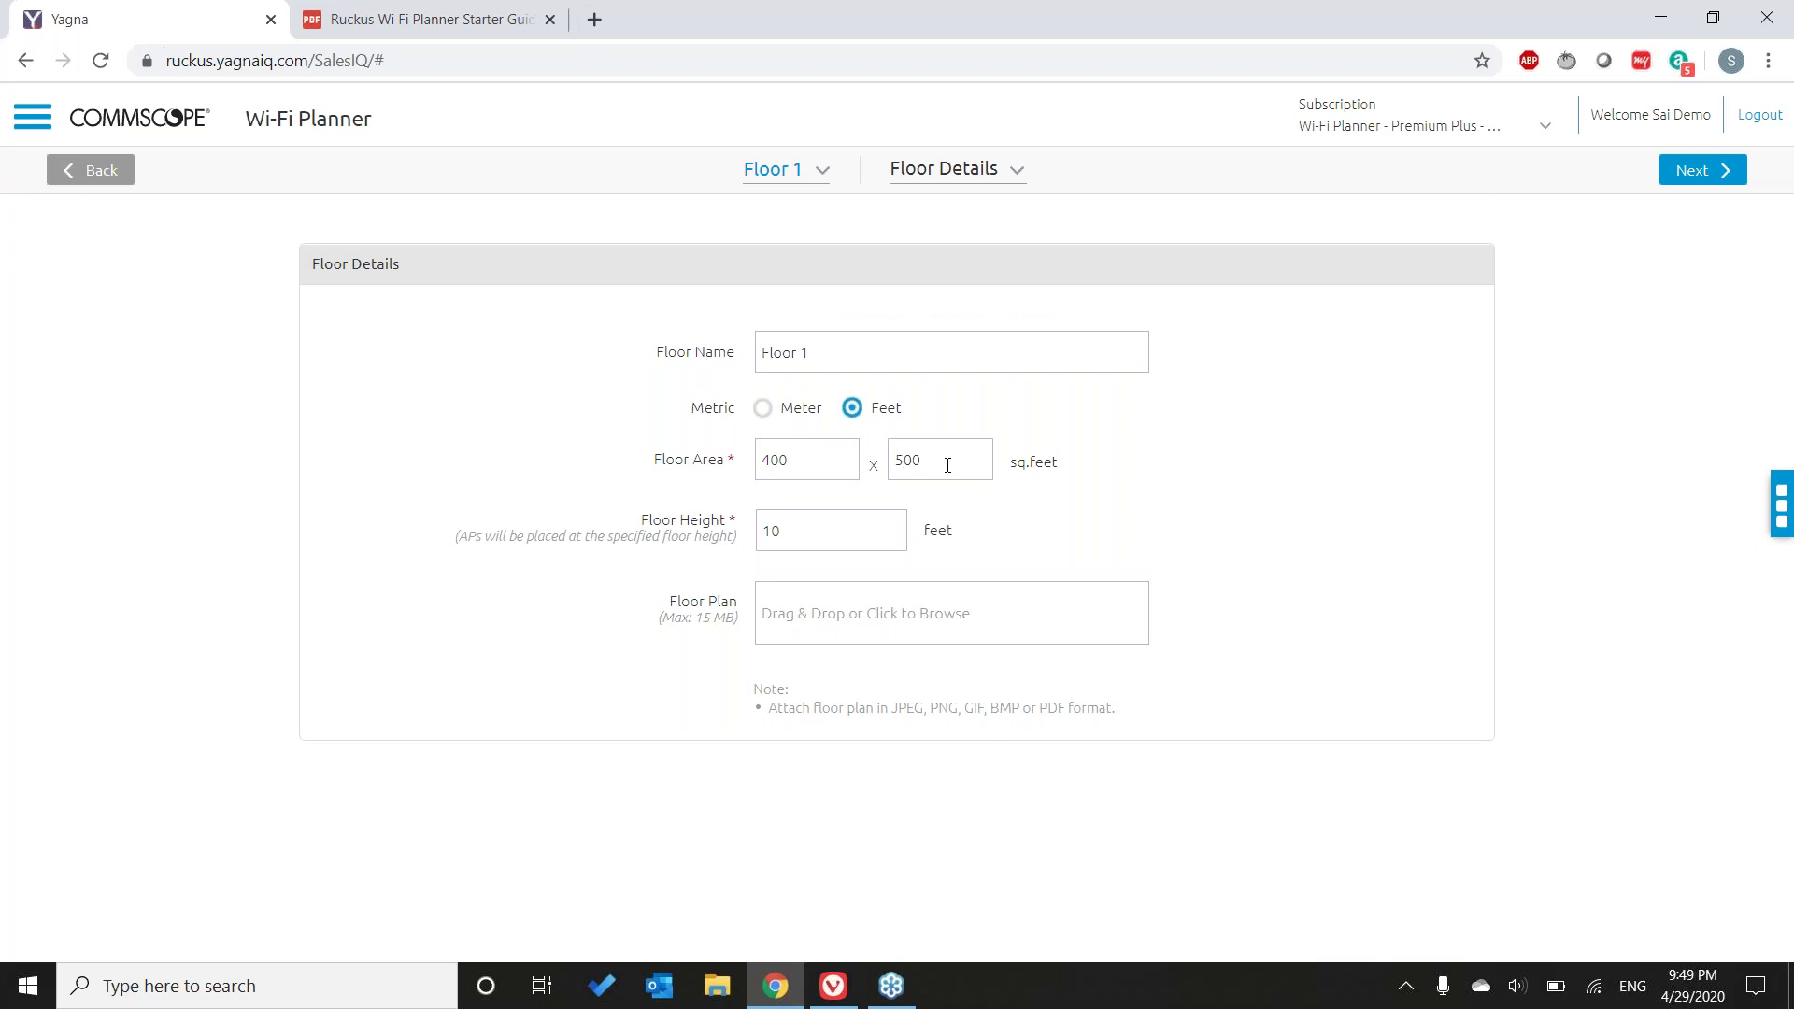
pyautogui.click(946, 464)
pyautogui.press('BackSpace')
pyautogui.press('BackSpace')
pyautogui.press('BackSpace')
pyautogui.write('200')
pyautogui.doubleClick(860, 535)
pyautogui.write('15')
# - Attach AG Estate-Floor-Plan.jpg as the Floor 1 plan image
pyautogui.click(966, 633)
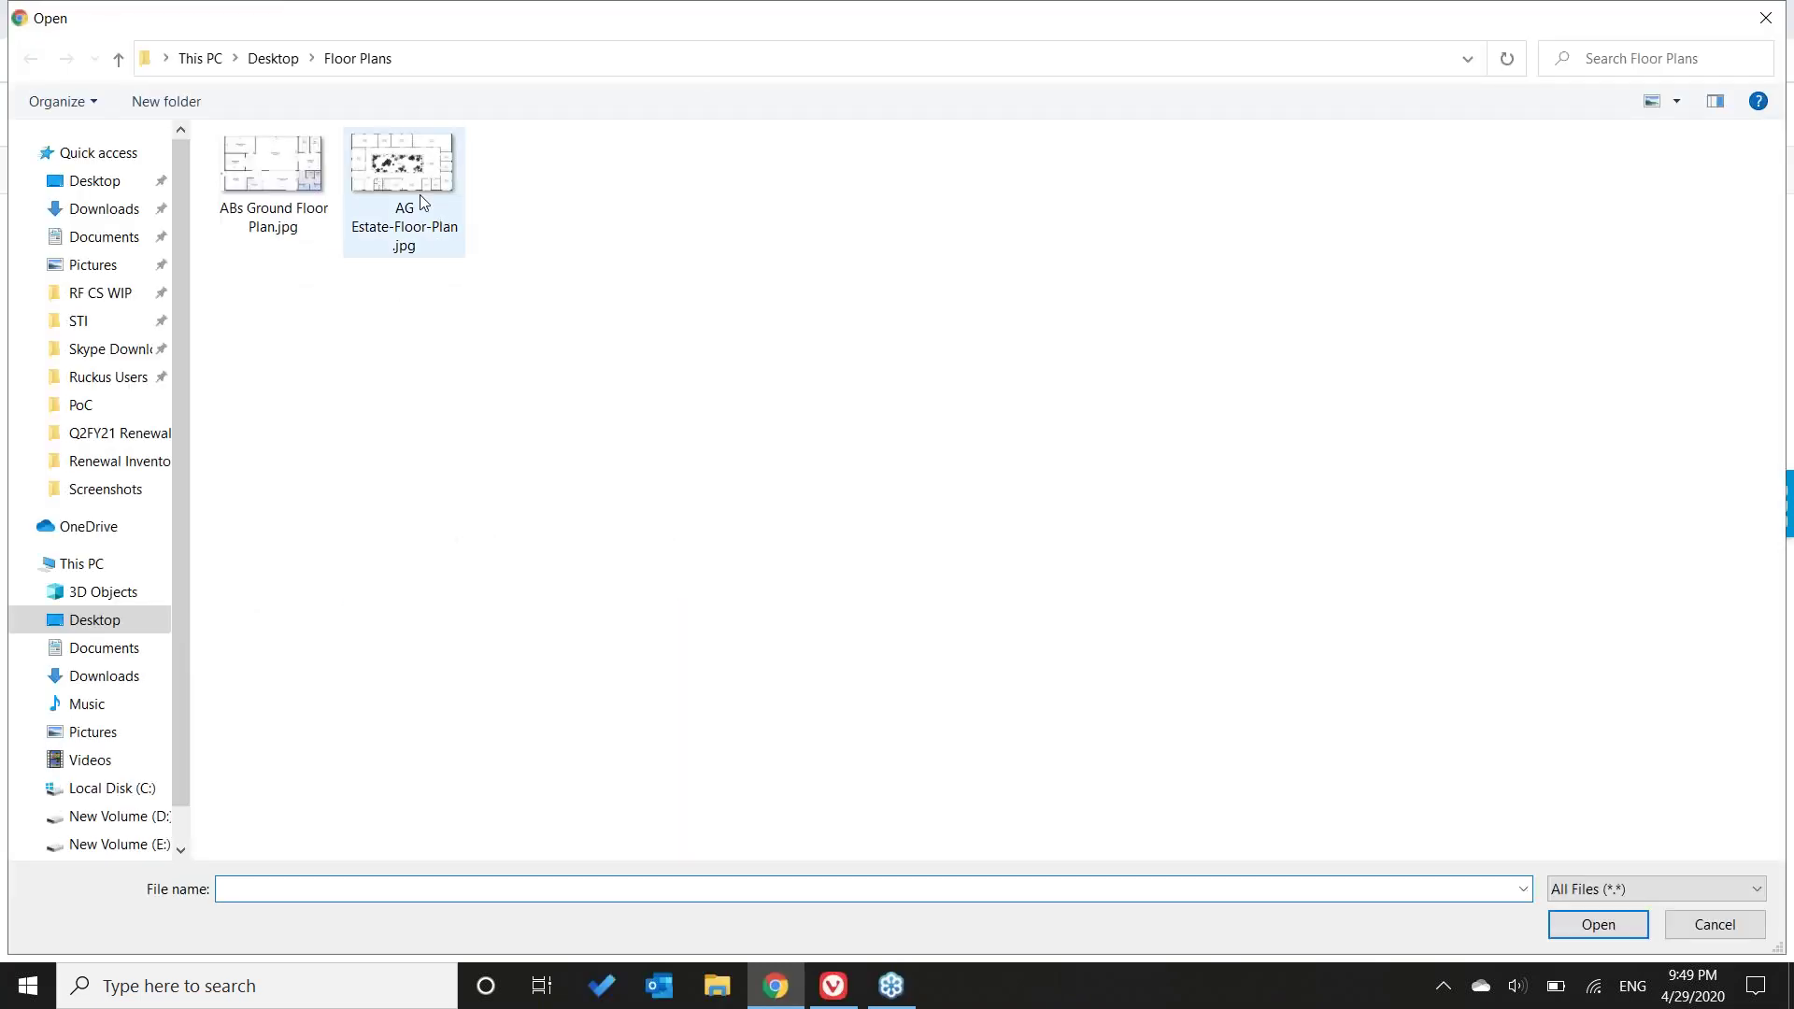
pyautogui.doubleClick(418, 194)
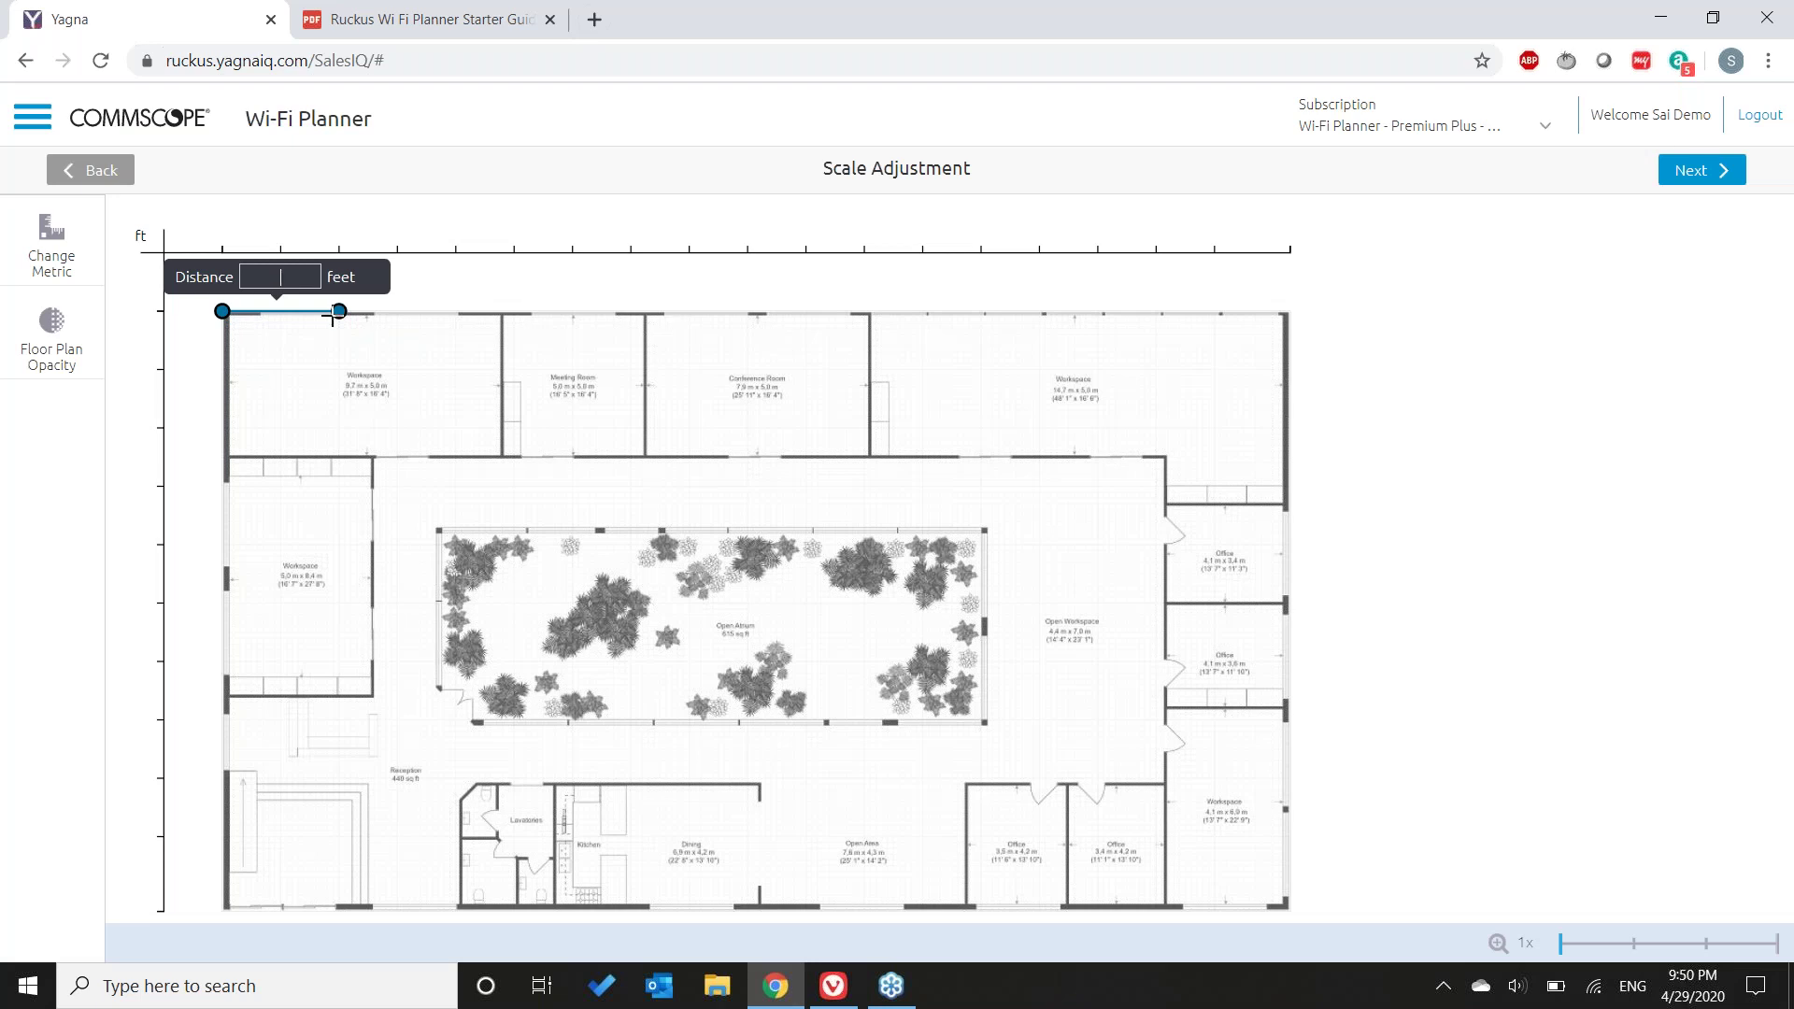
# - Calibrate the plan scale with a 20-foot reference segment on the top wall and continue
pyautogui.moveTo(339, 311); pyautogui.dragTo(1324, 197)
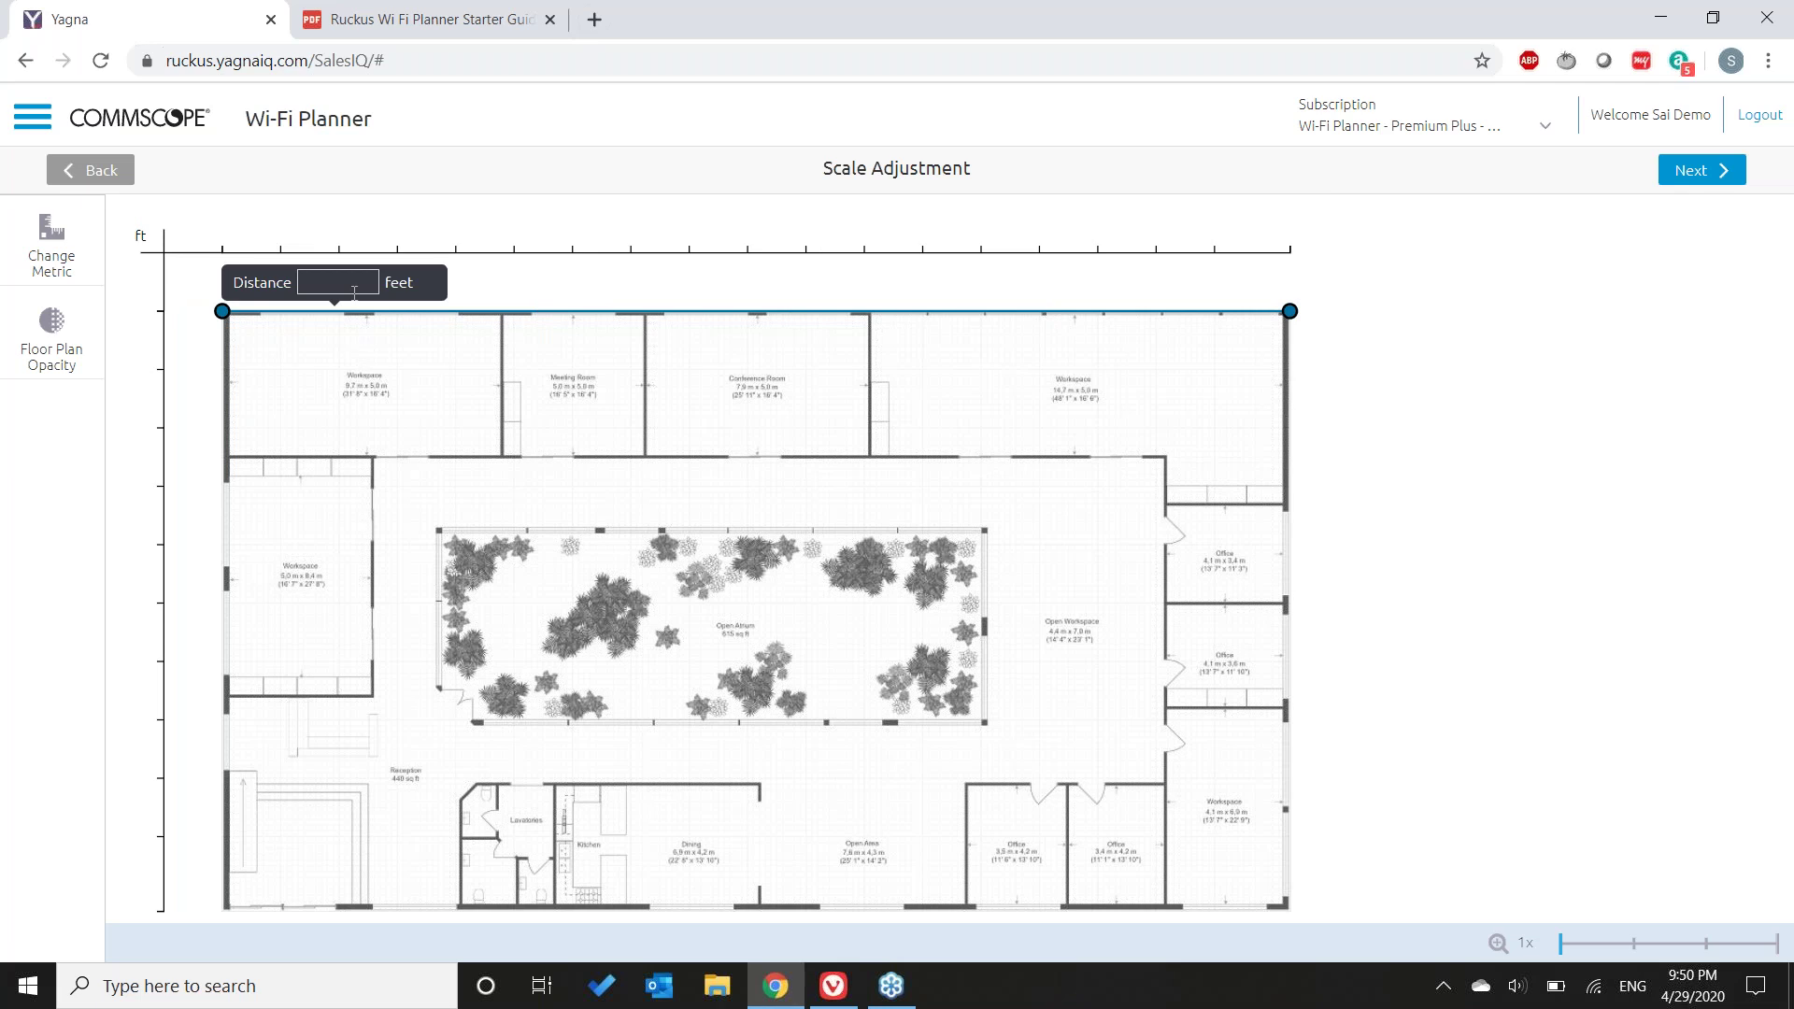
pyautogui.moveTo(222, 311); pyautogui.dragTo(529, 315)
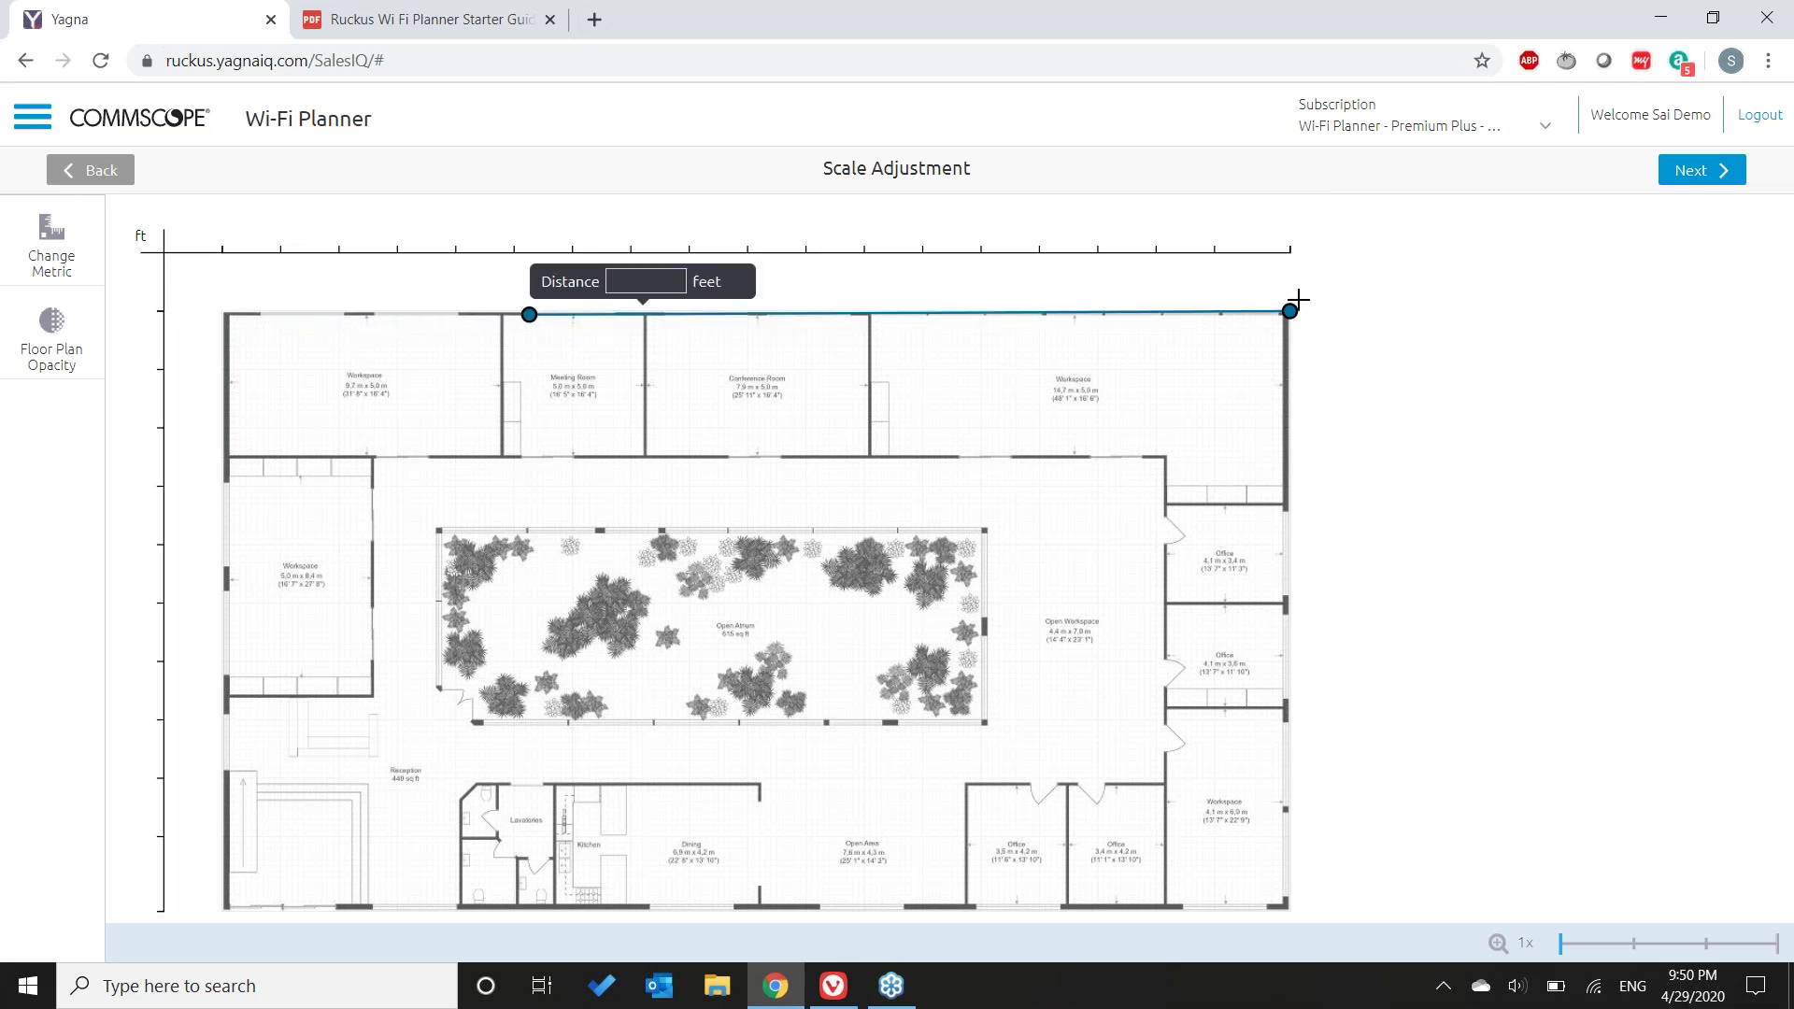
pyautogui.moveTo(1290, 311); pyautogui.dragTo(616, 315)
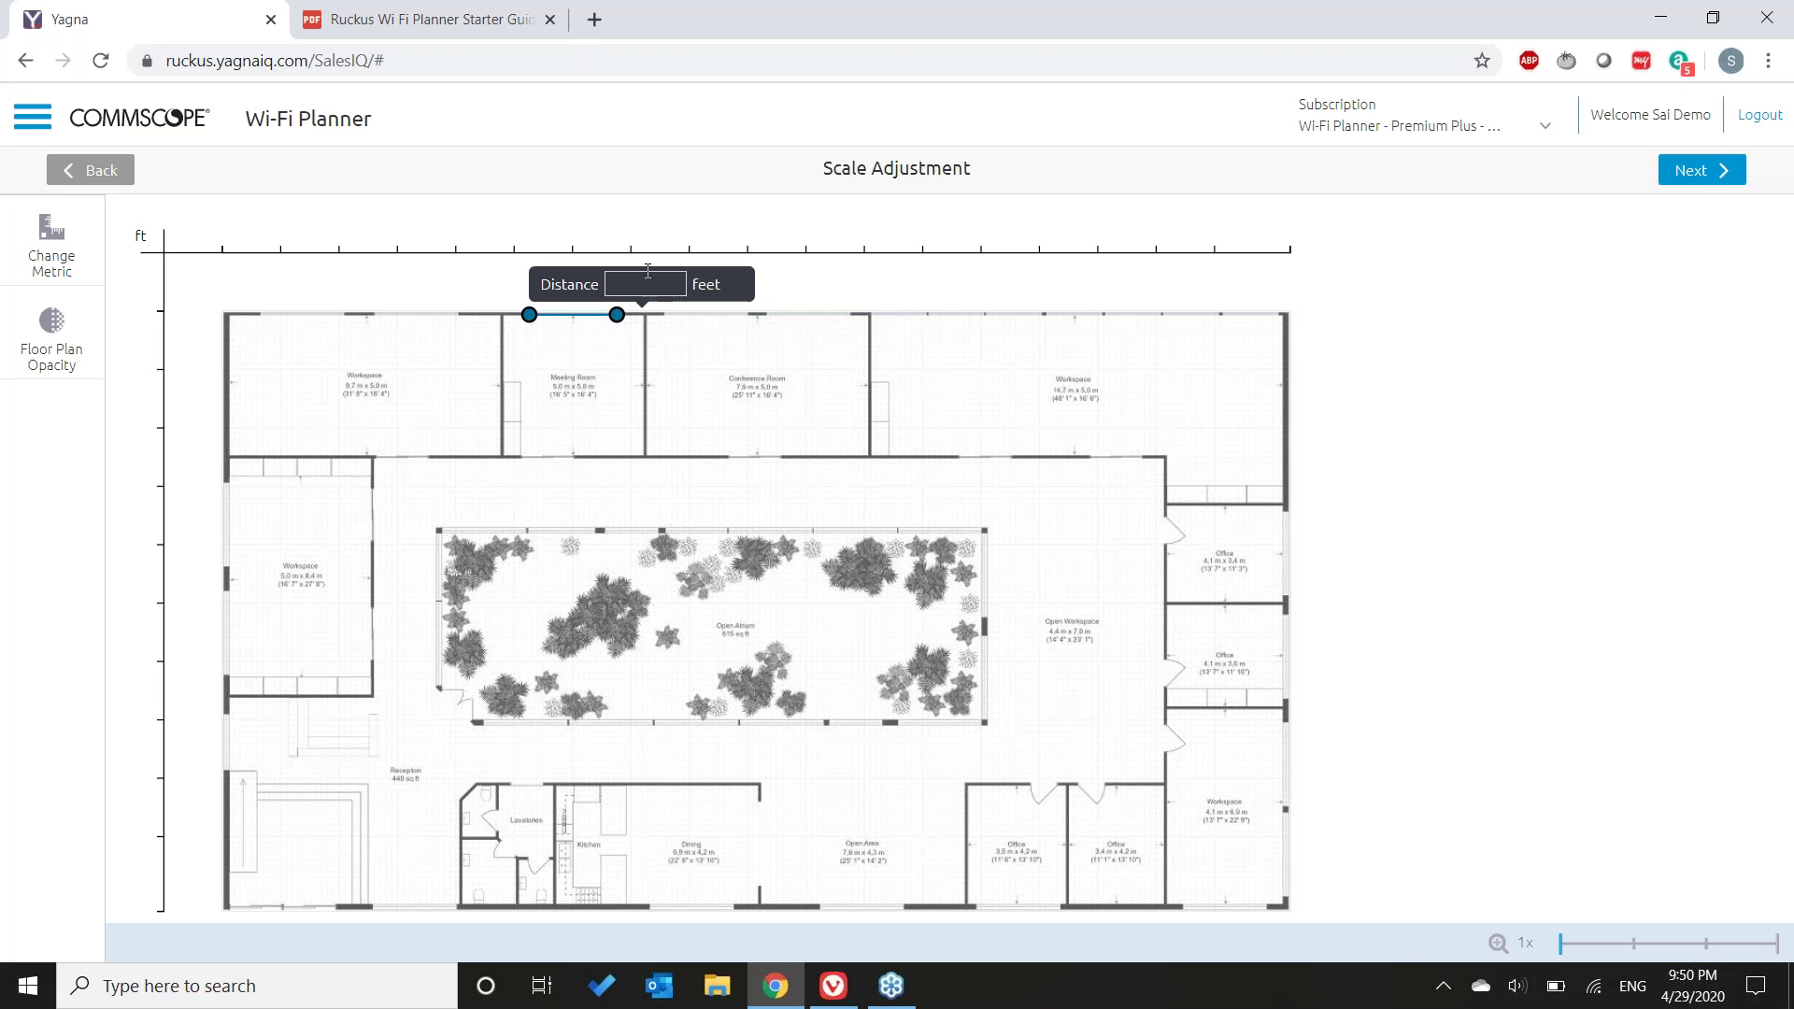
pyautogui.write('20')
pyautogui.click(1699, 186)
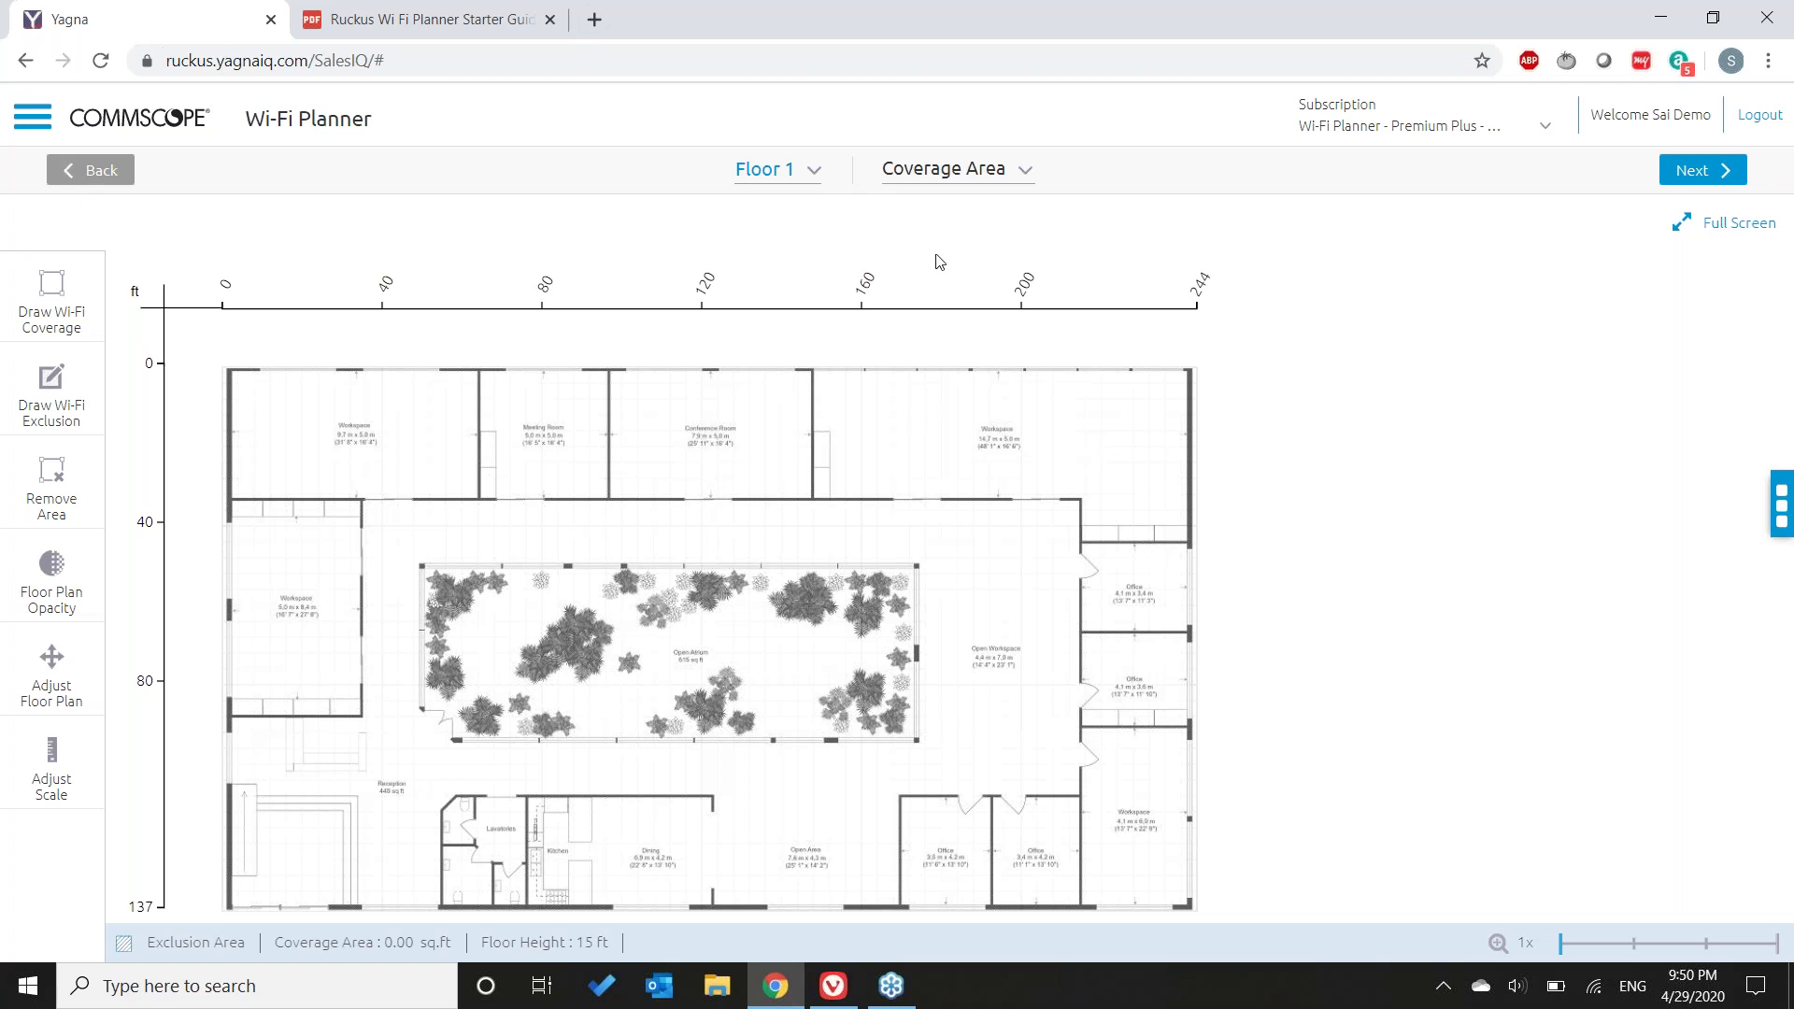
# - Review the planning-steps progress, then enter Wi-Fi coverage drawing mode
pyautogui.click(1027, 173)
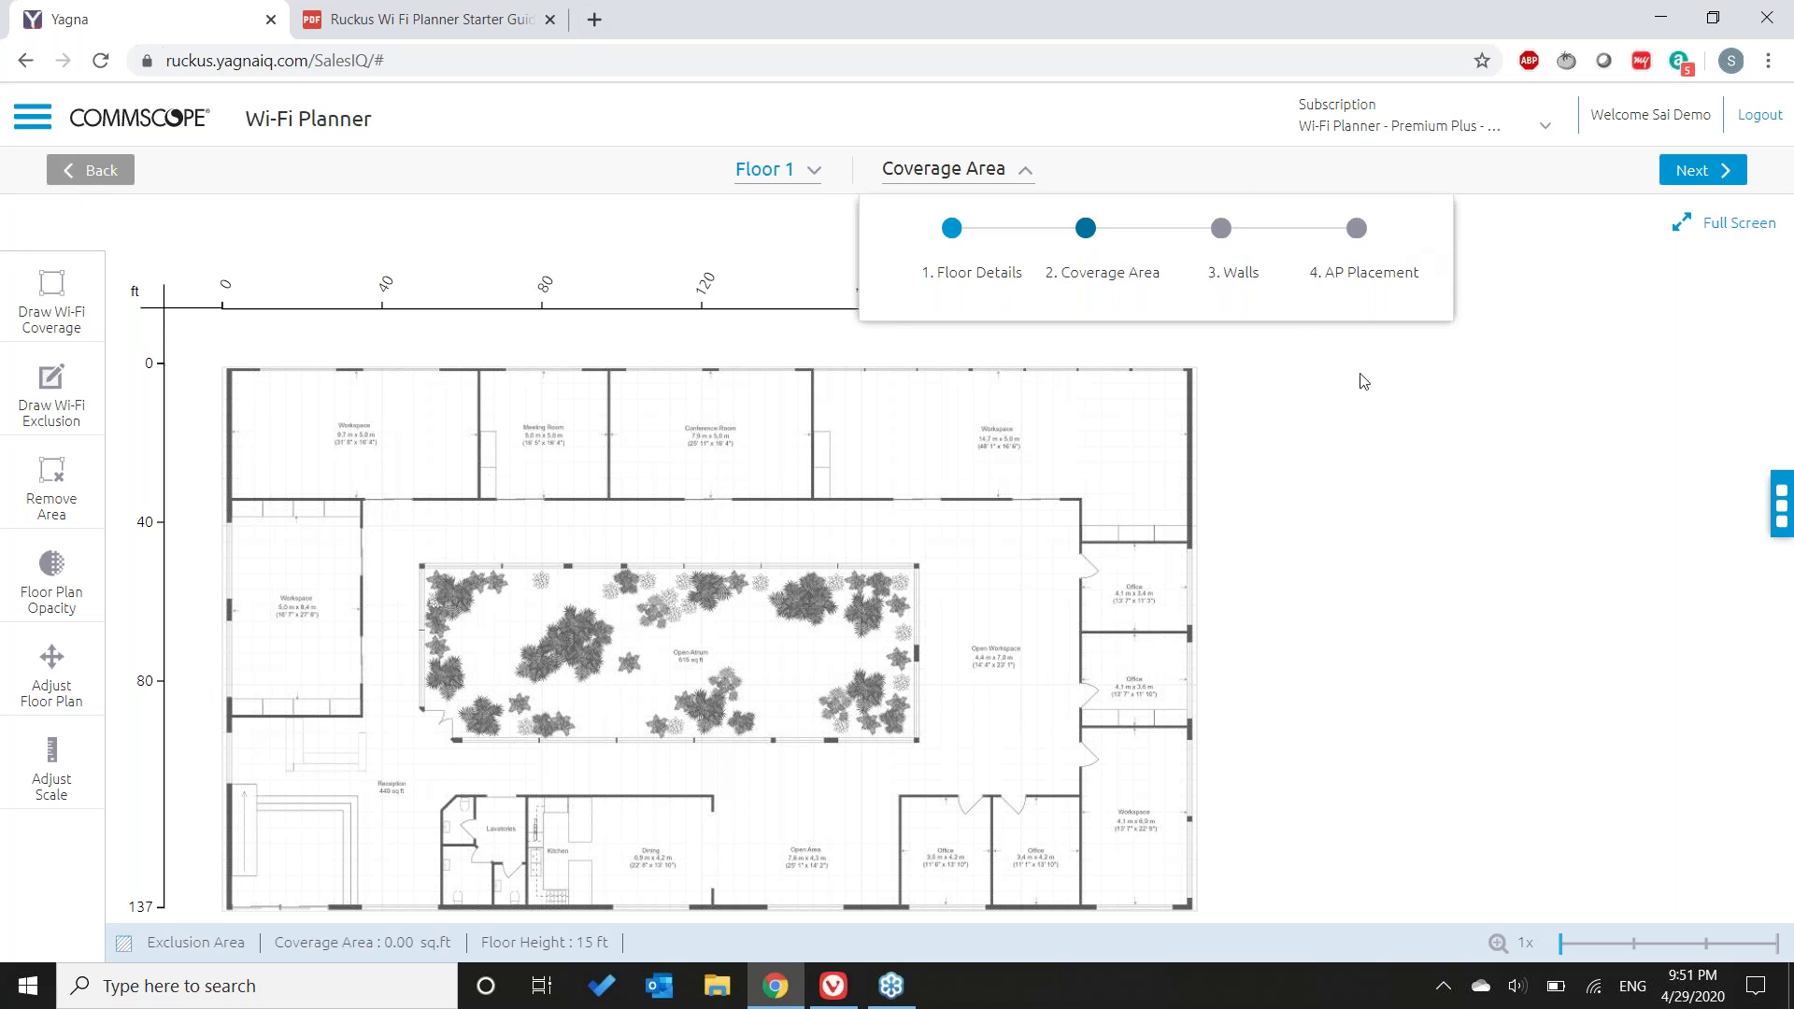
pyautogui.click(1027, 173)
pyautogui.click(1026, 173)
pyautogui.click(1024, 174)
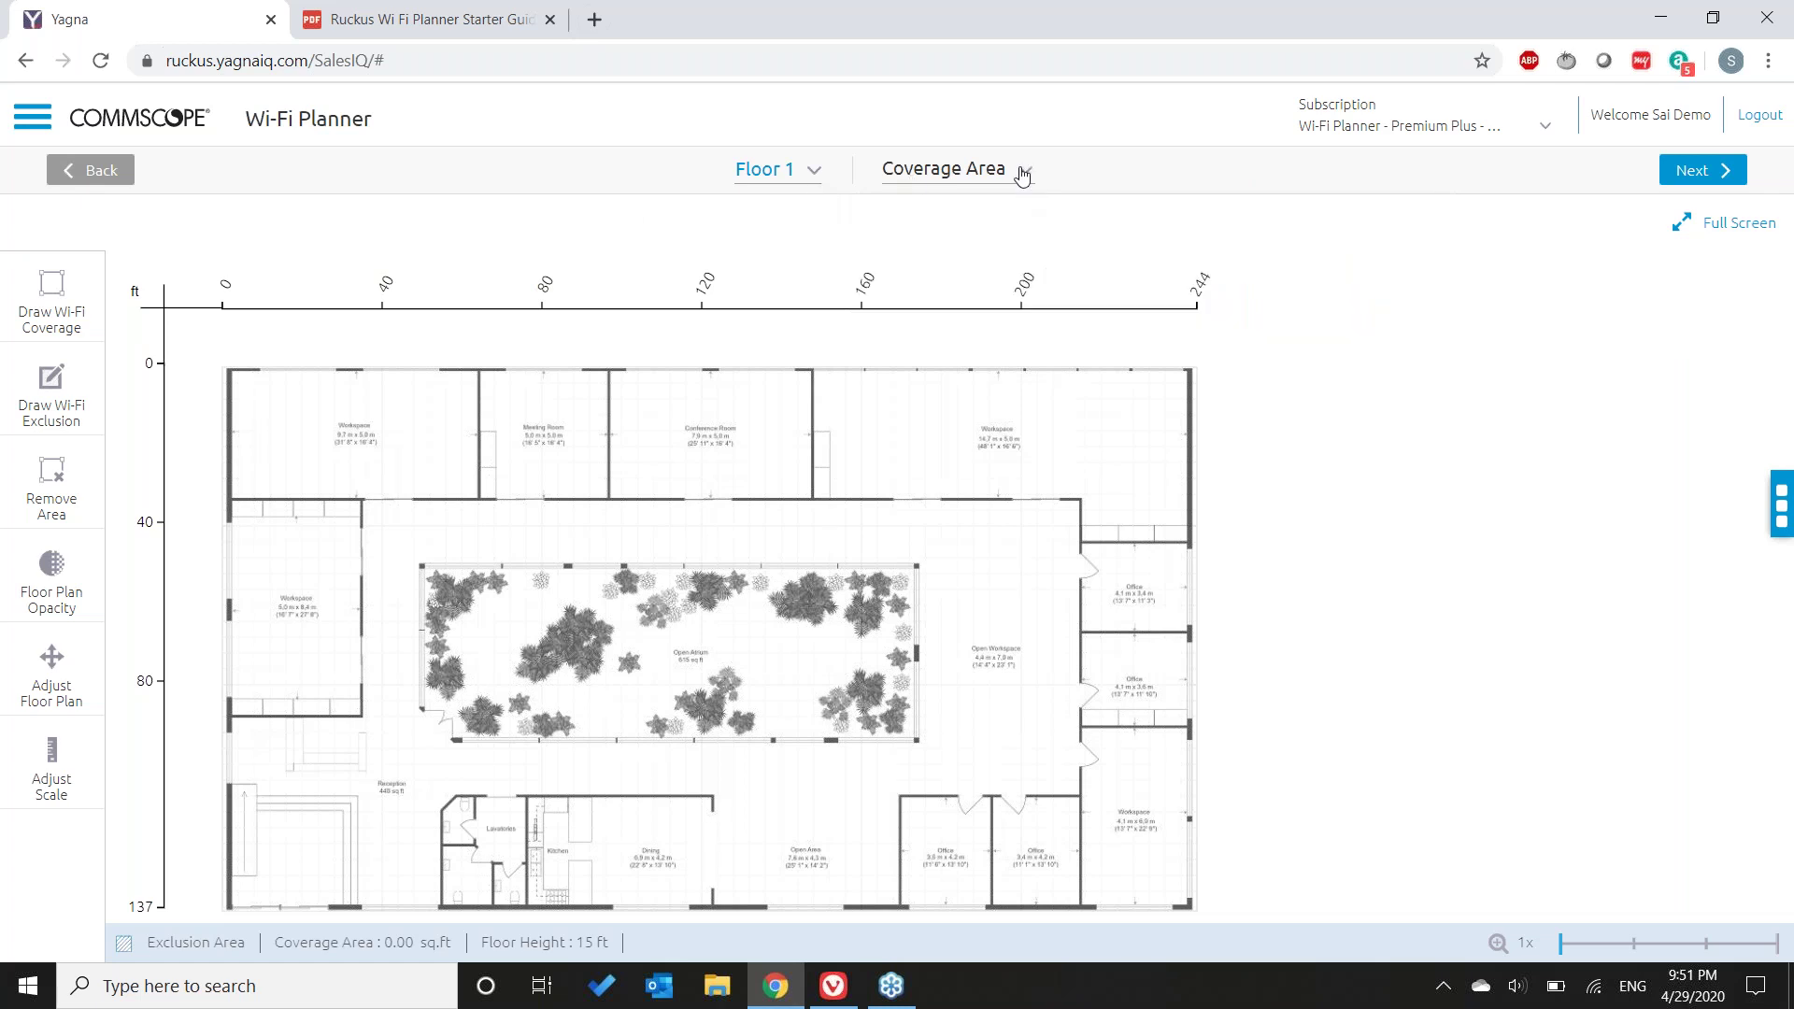
pyautogui.click(52, 287)
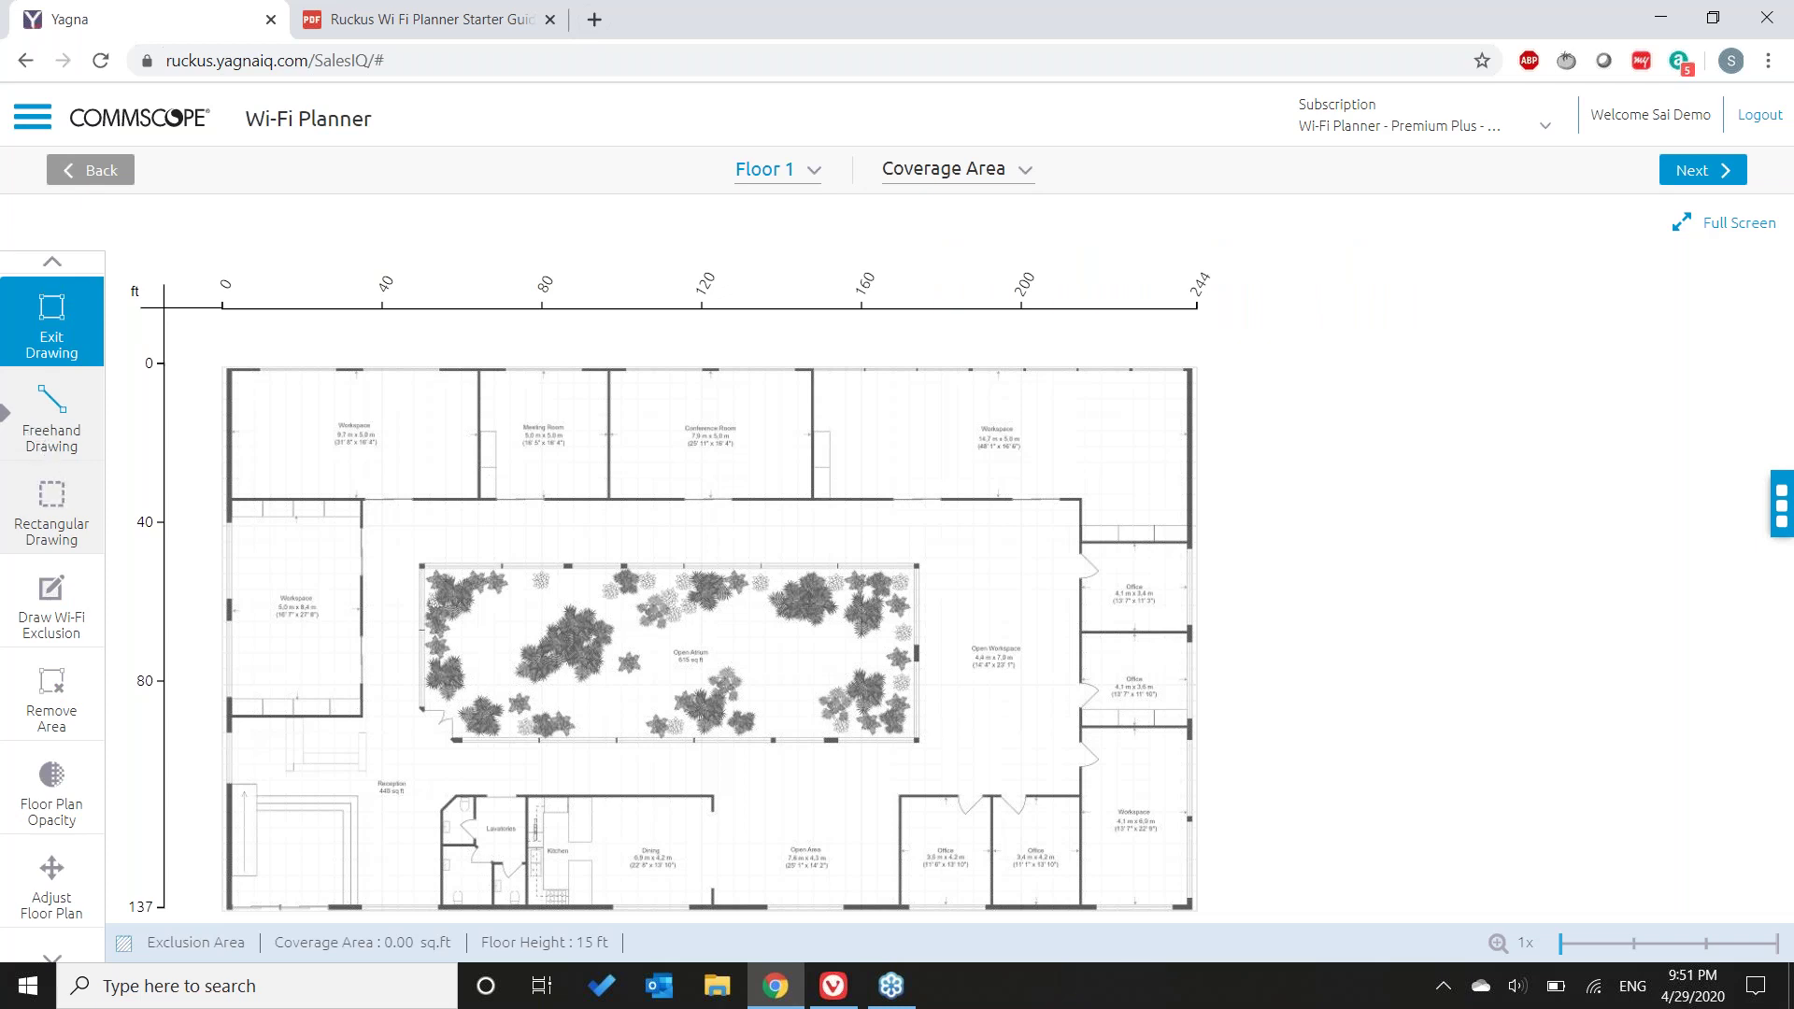
# - Trace a six-corner coverage polygon around the floor, omitting the lower-left corner, for 27,931.61 sq.ft
pyautogui.click(229, 367)
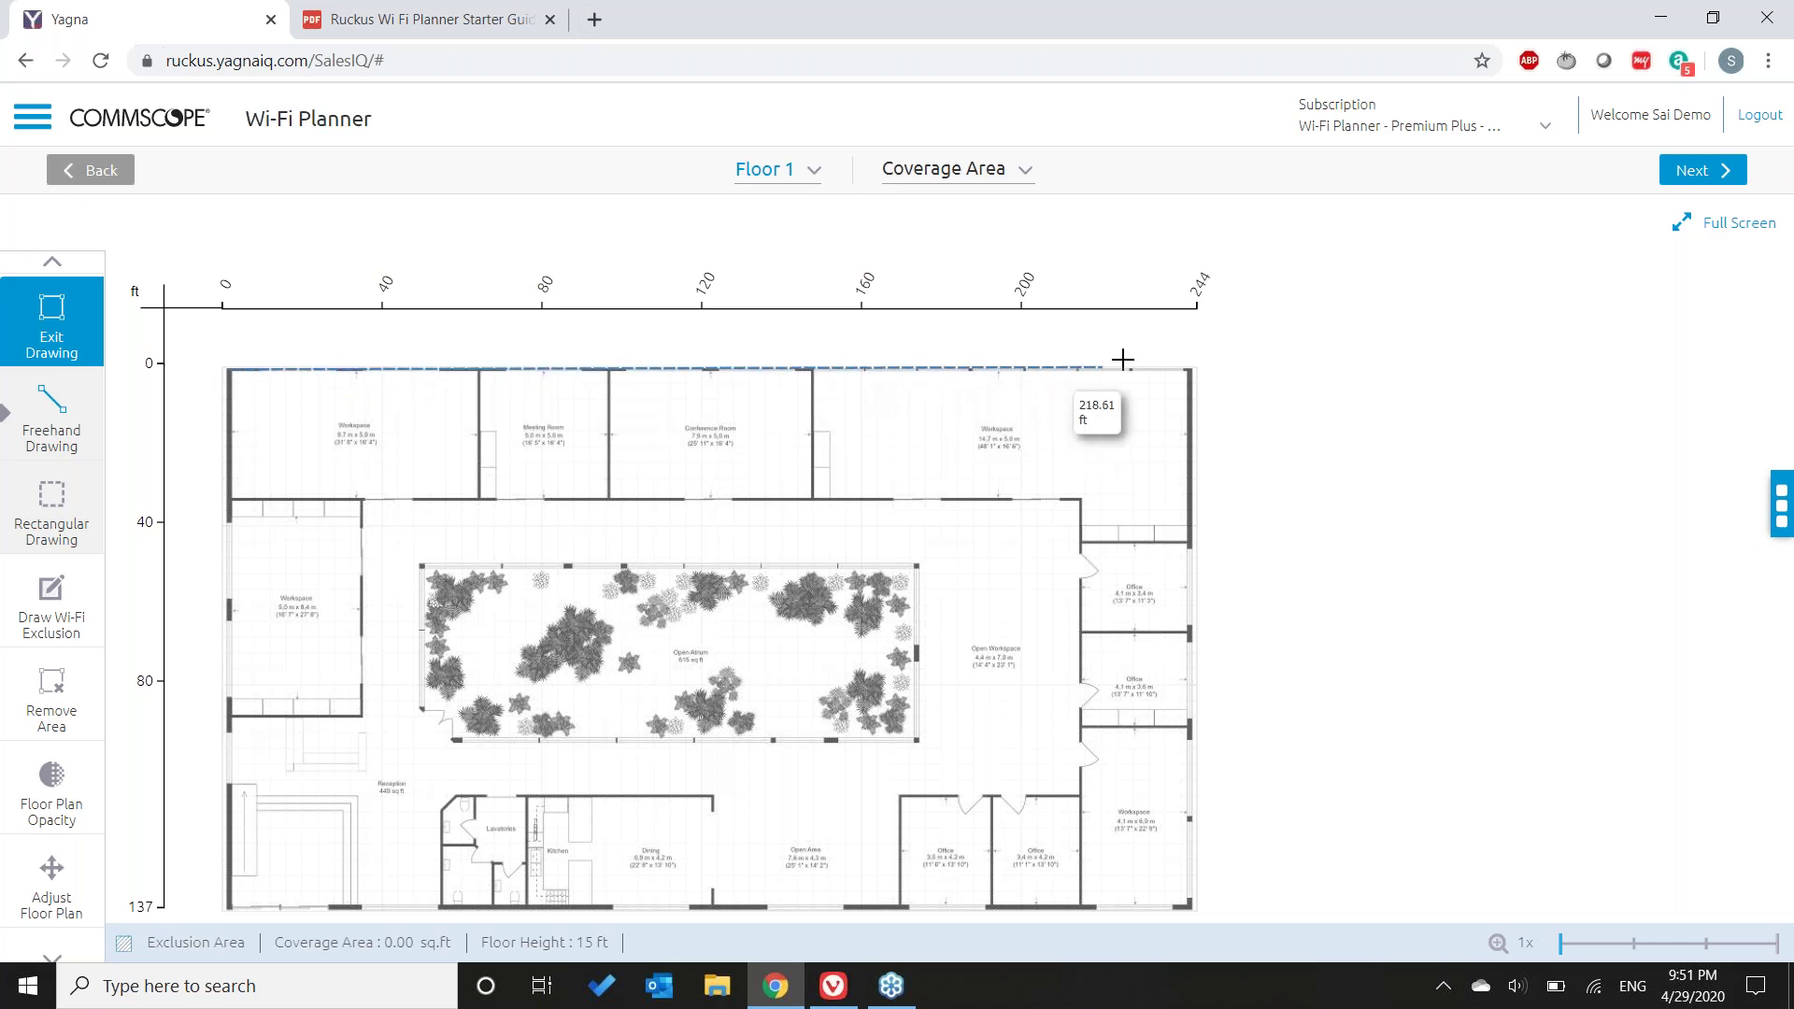
pyautogui.click(1192, 369)
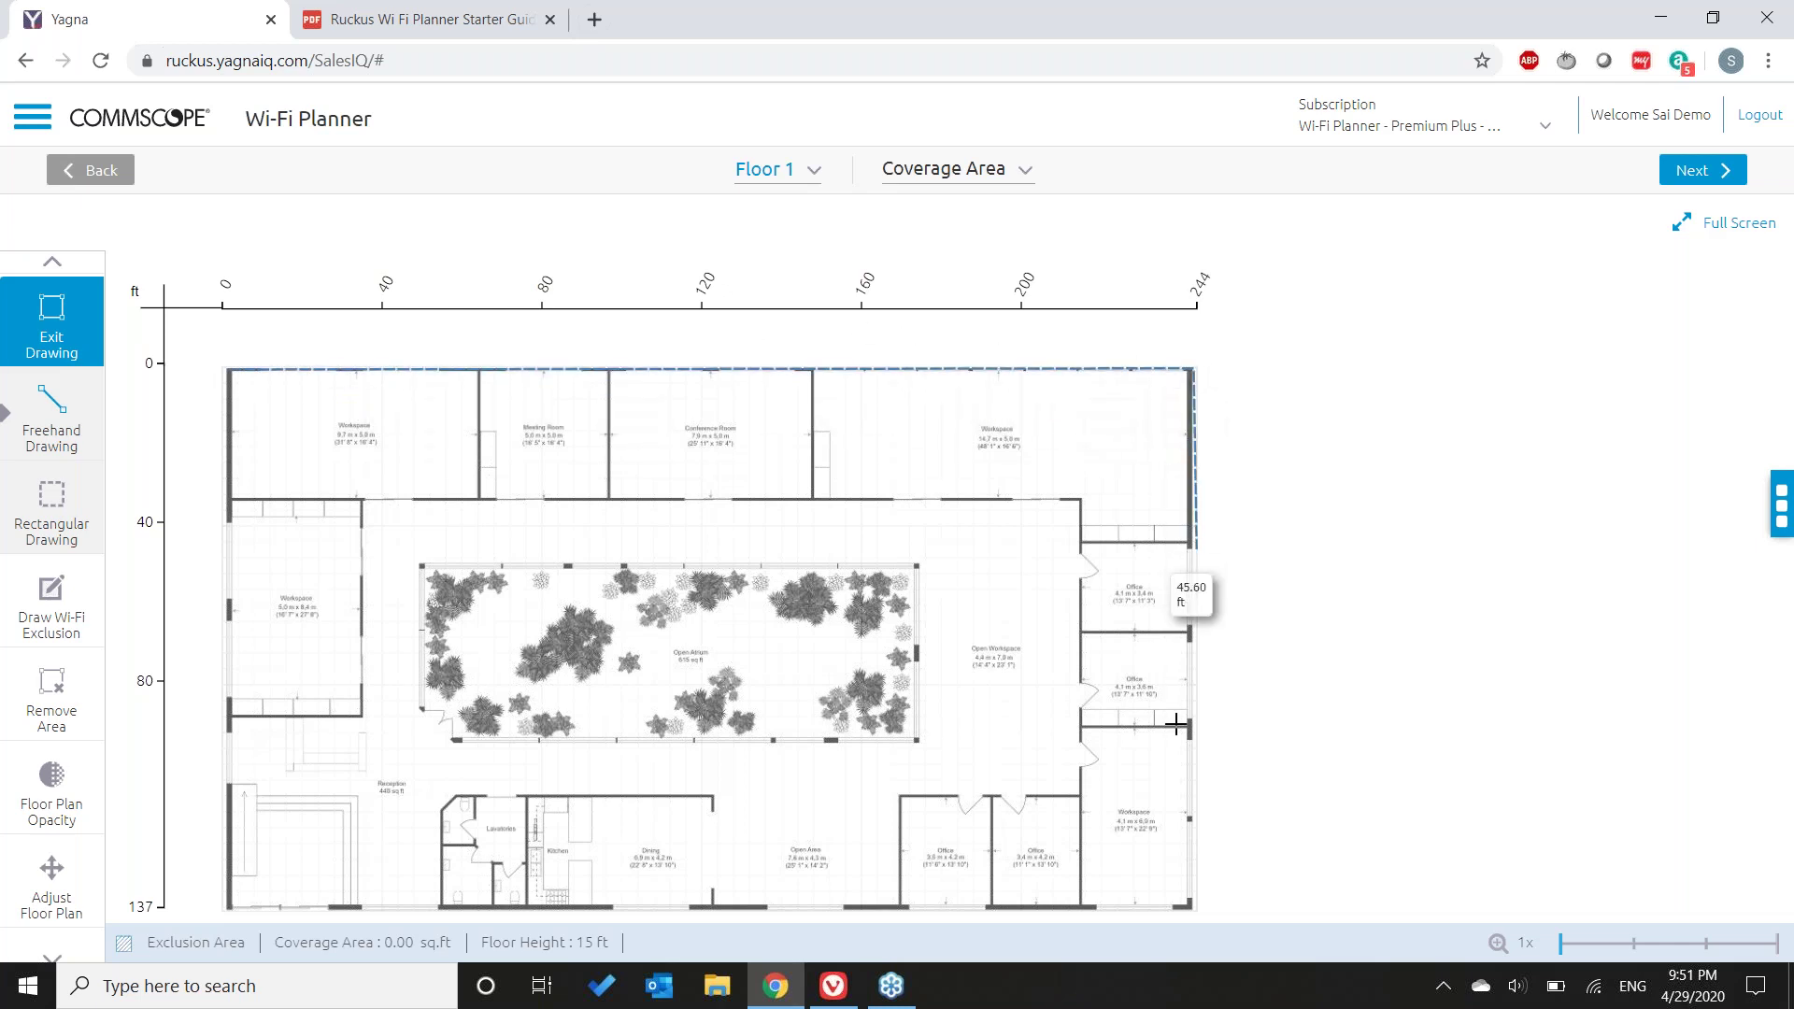
pyautogui.click(1191, 904)
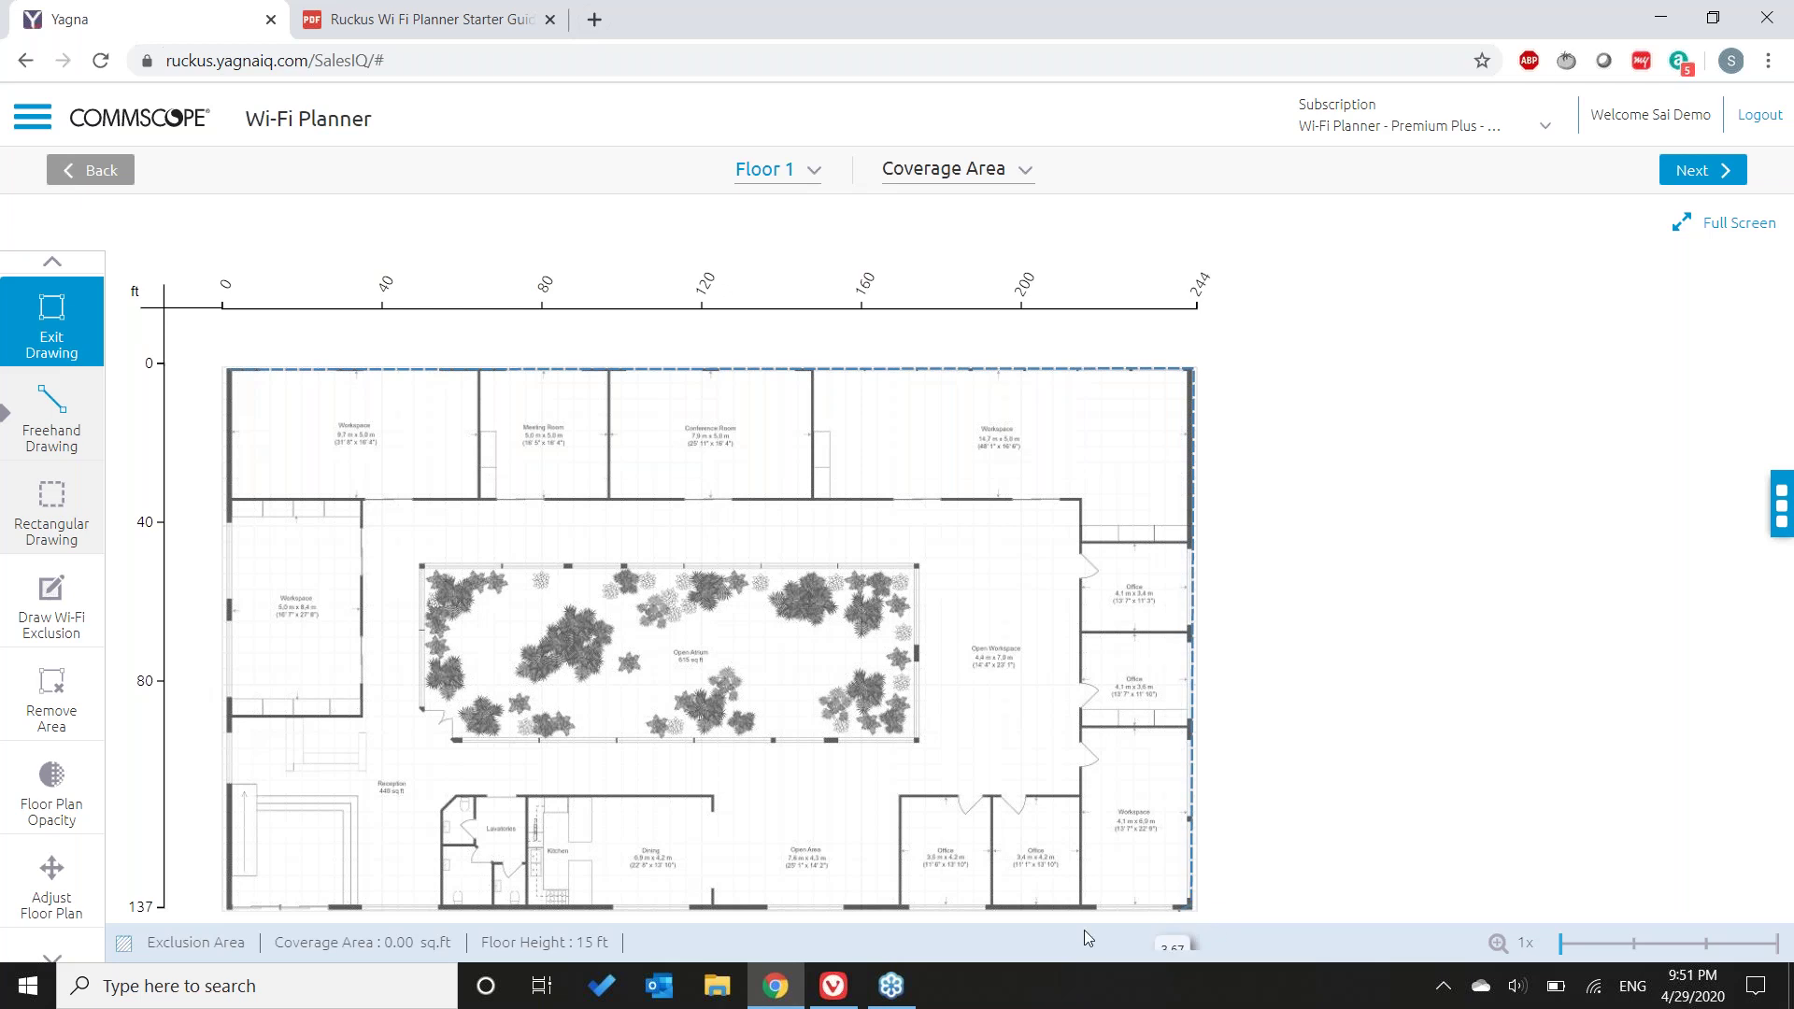
pyautogui.click(688, 904)
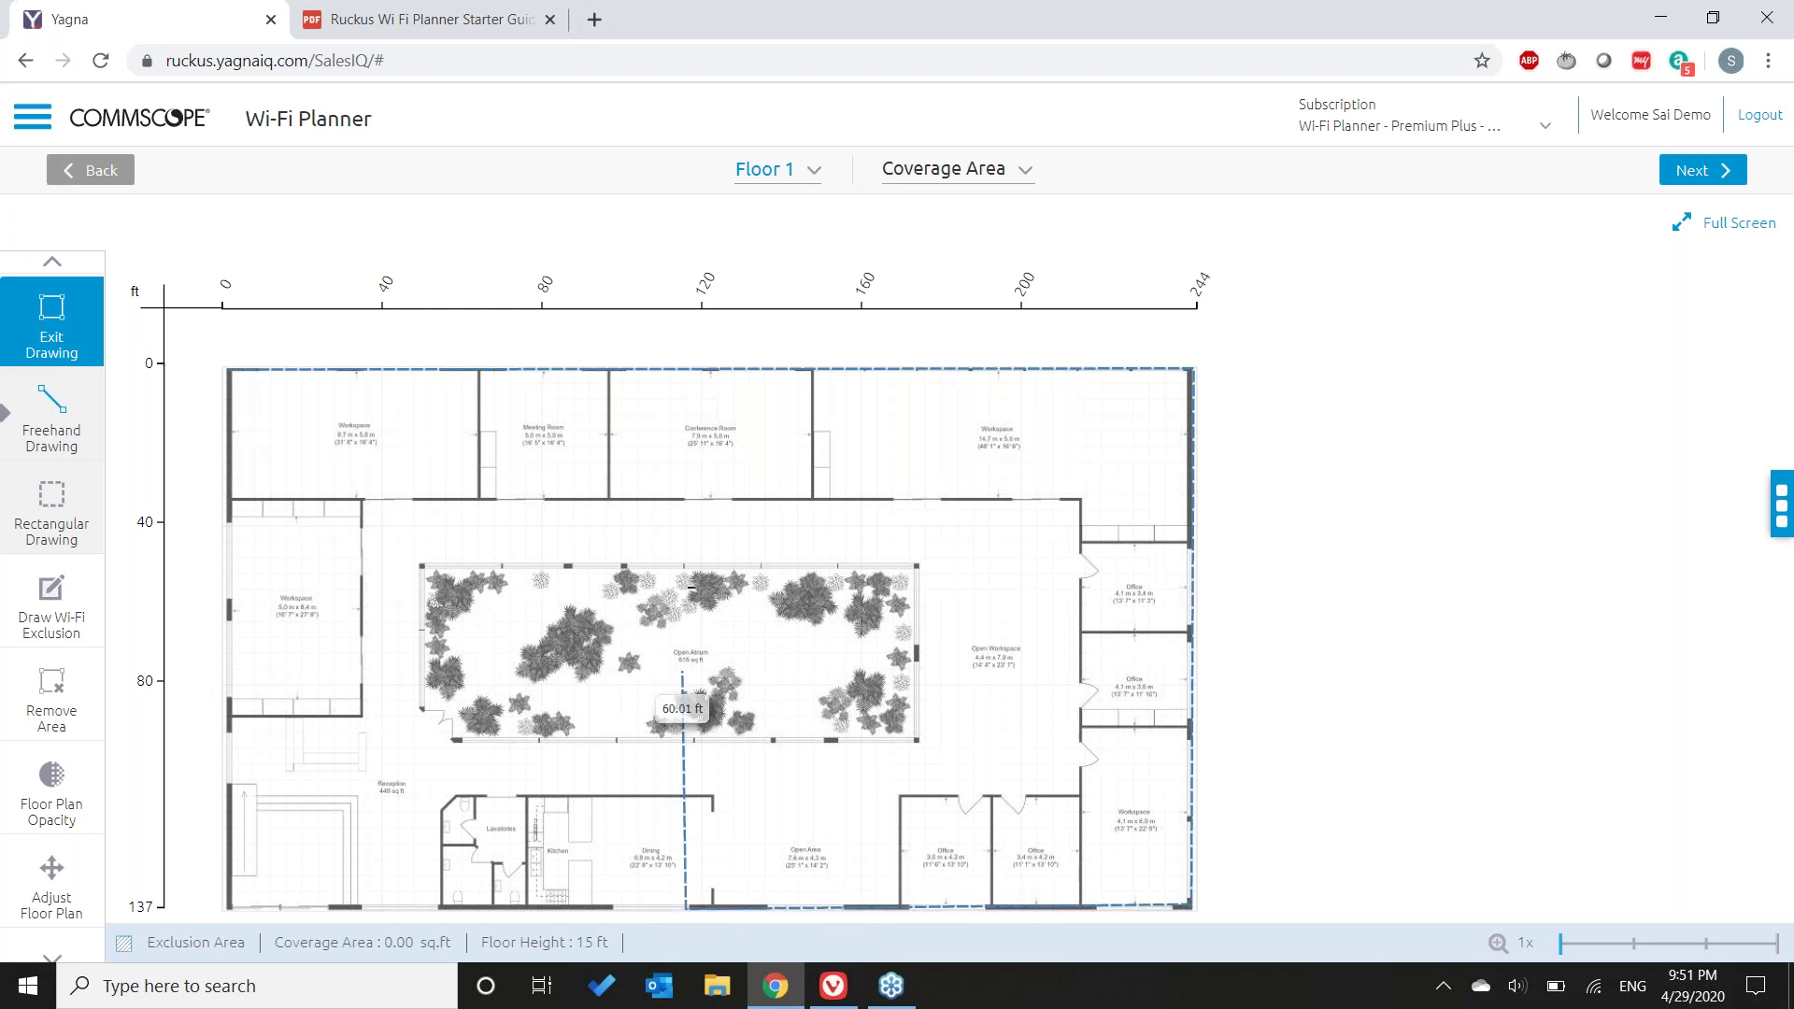
pyautogui.click(685, 740)
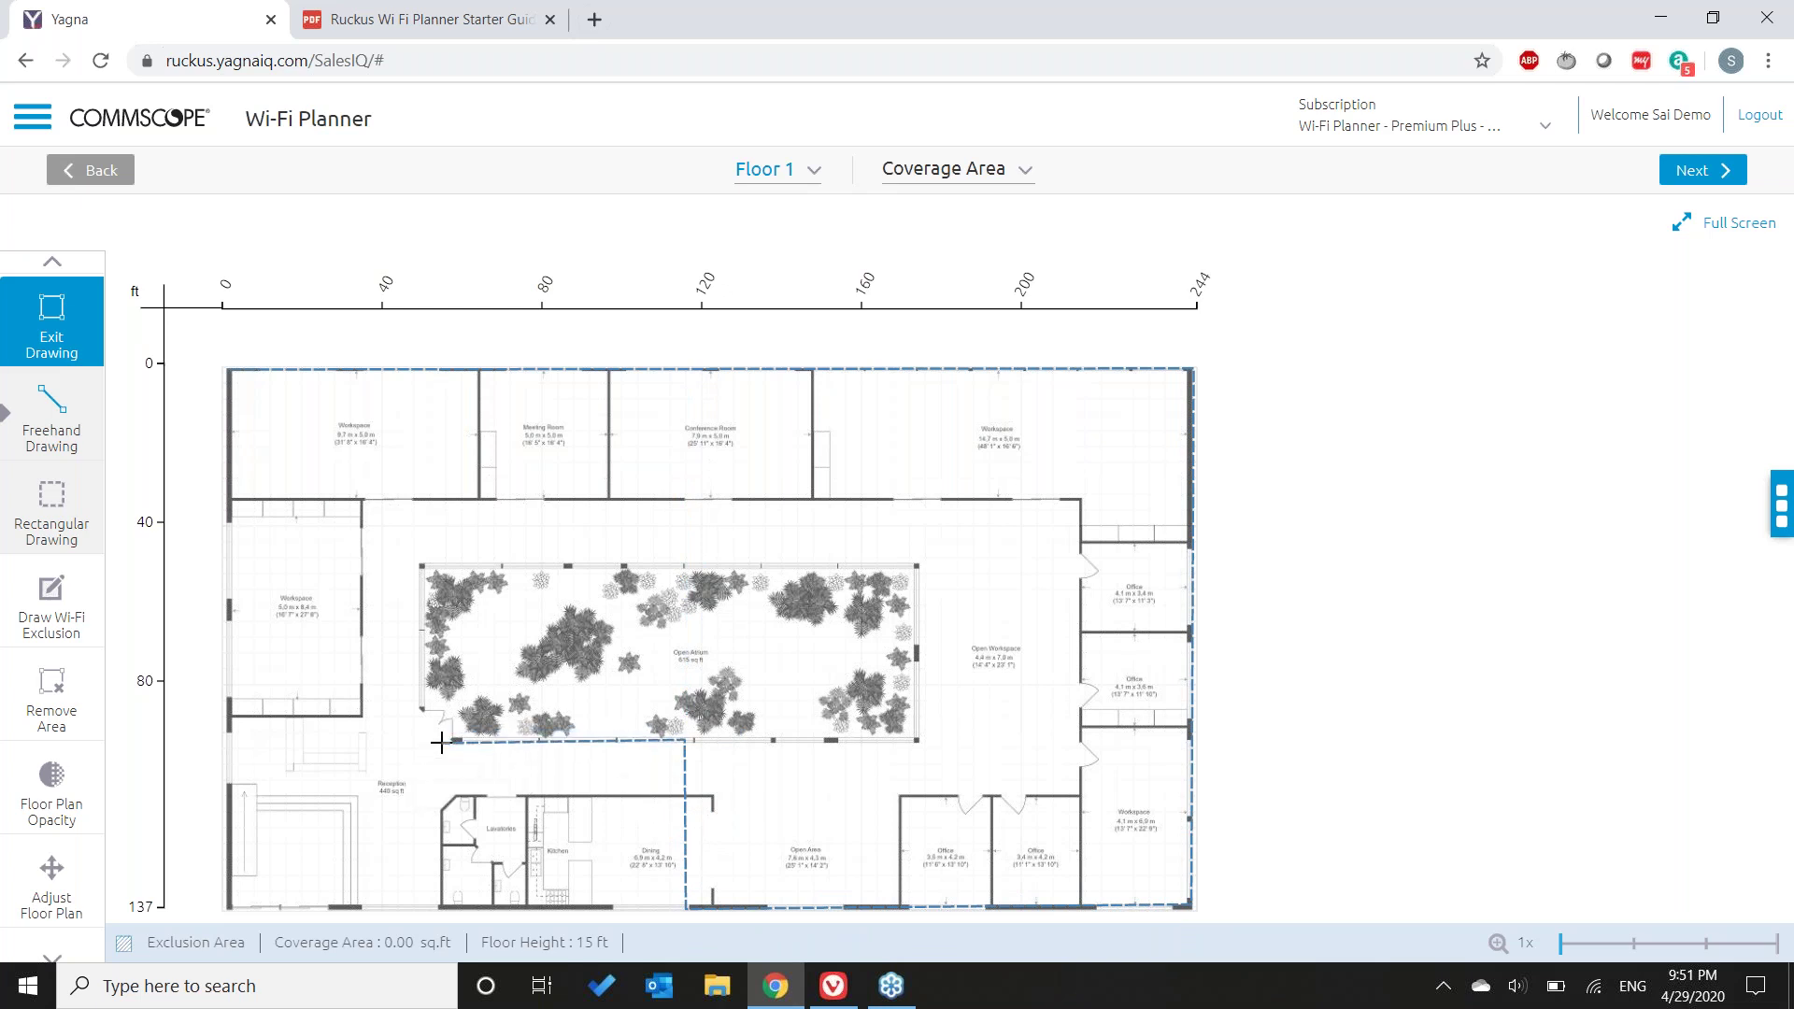
pyautogui.click(227, 735)
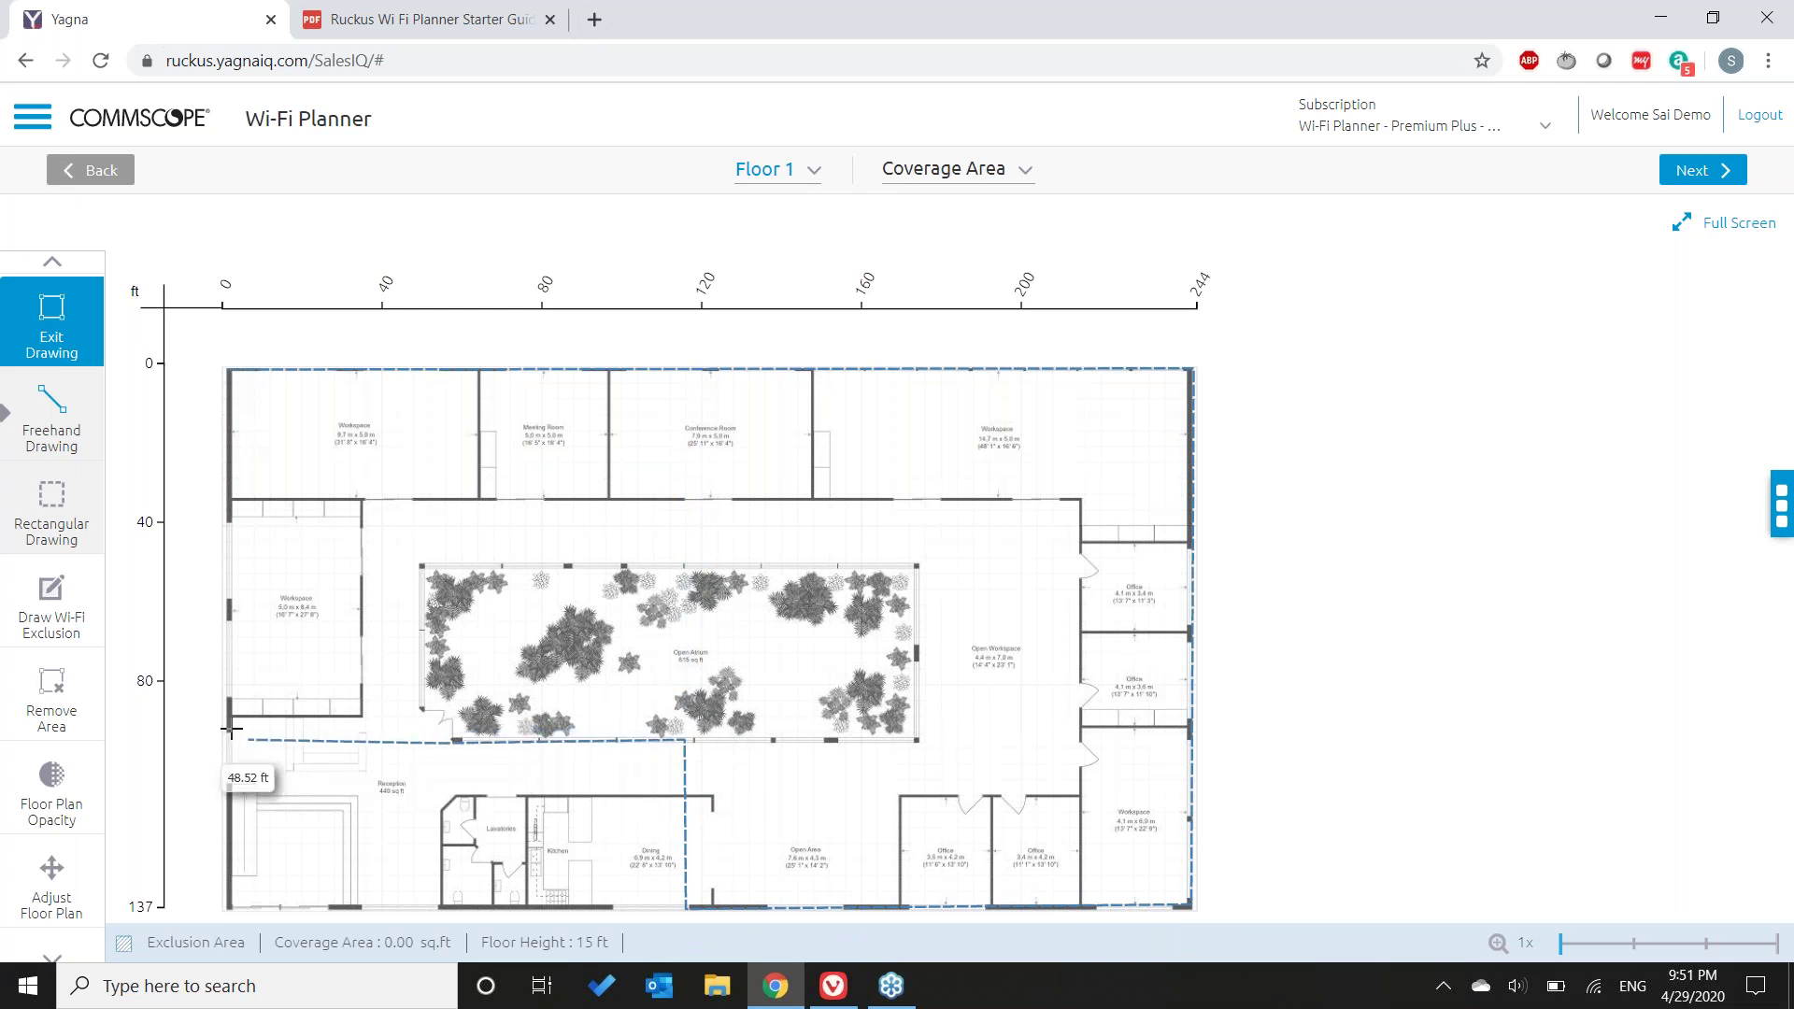
pyautogui.click(227, 369)
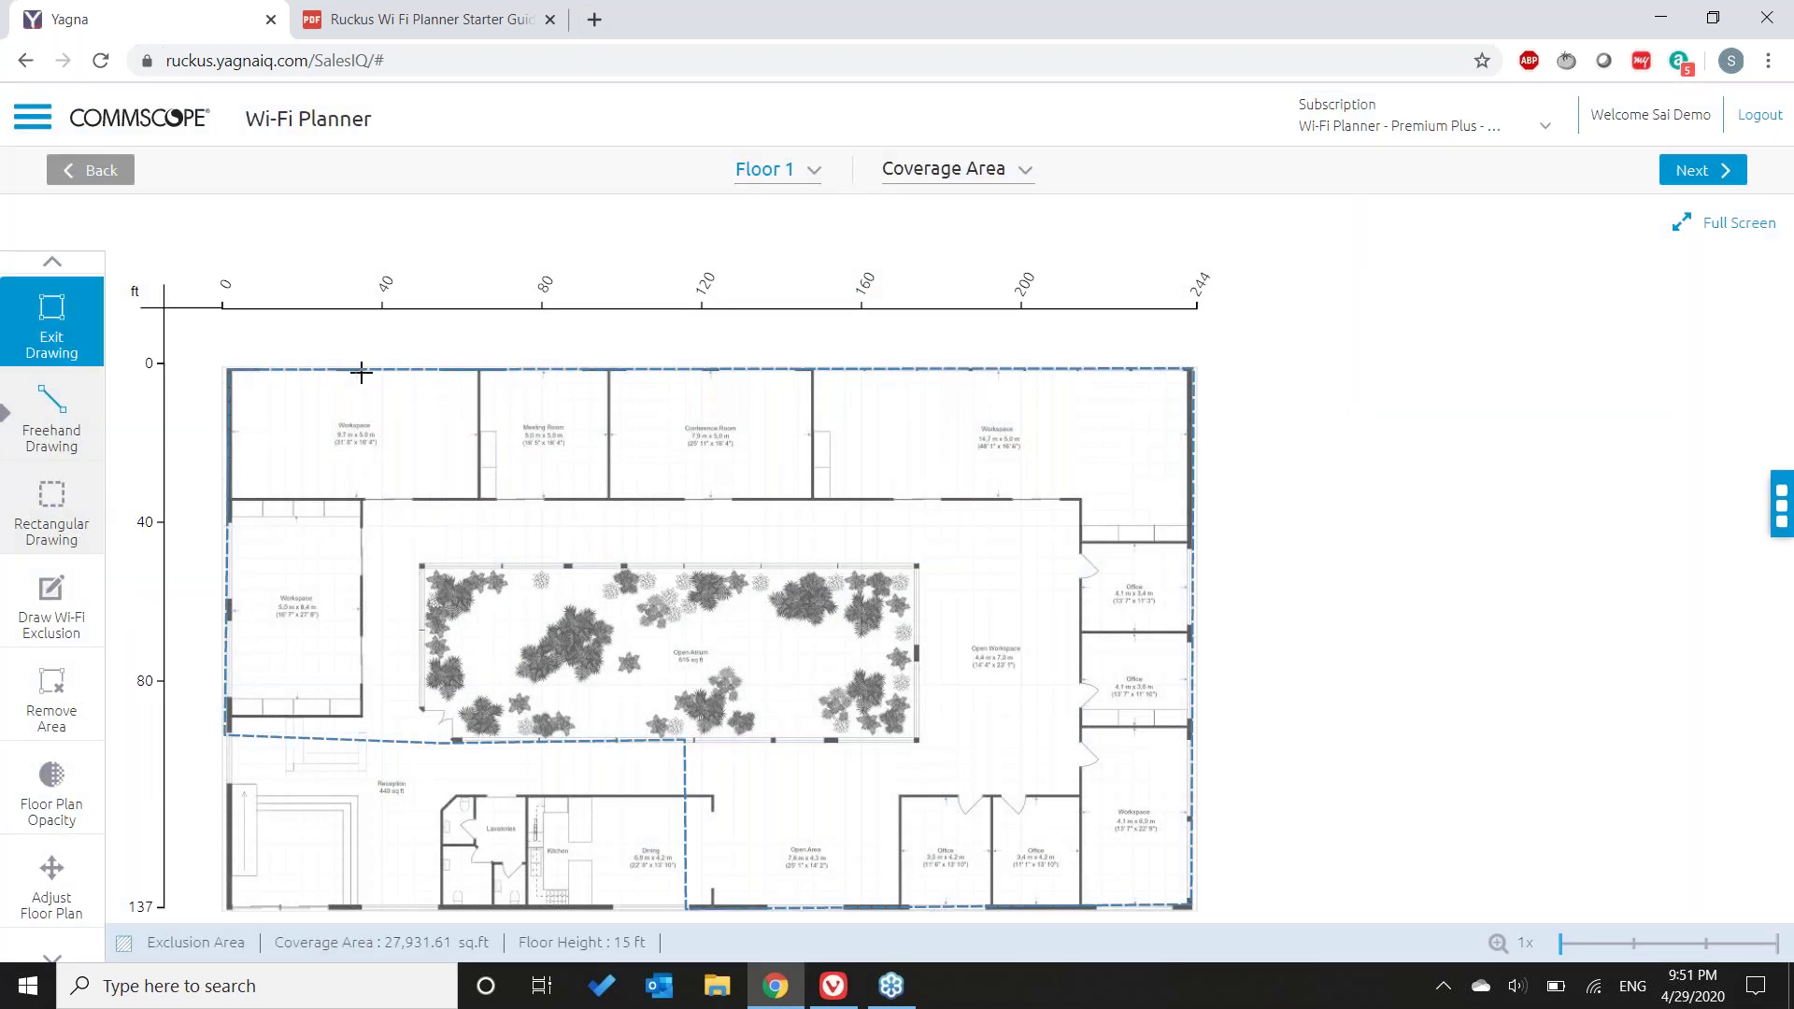
pyautogui.click(39, 357)
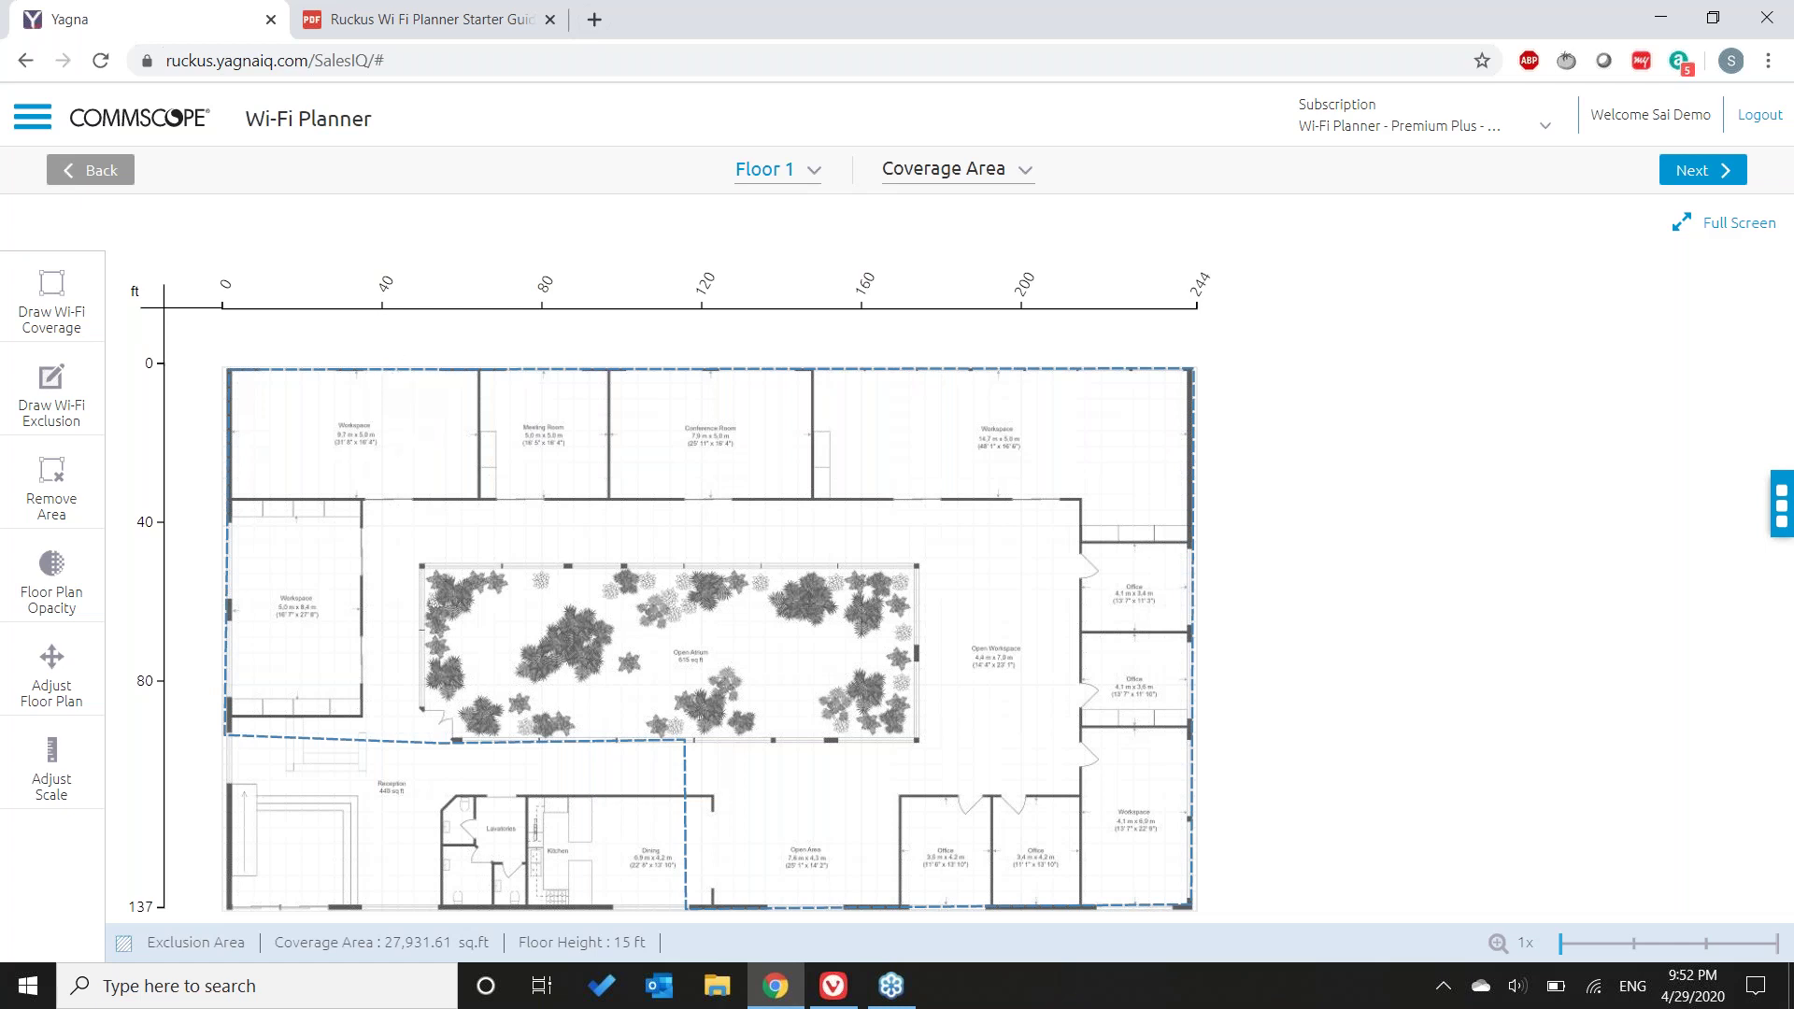
# - Delete the freehand coverage polygon
pyautogui.click(404, 397)
pyautogui.click(62, 497)
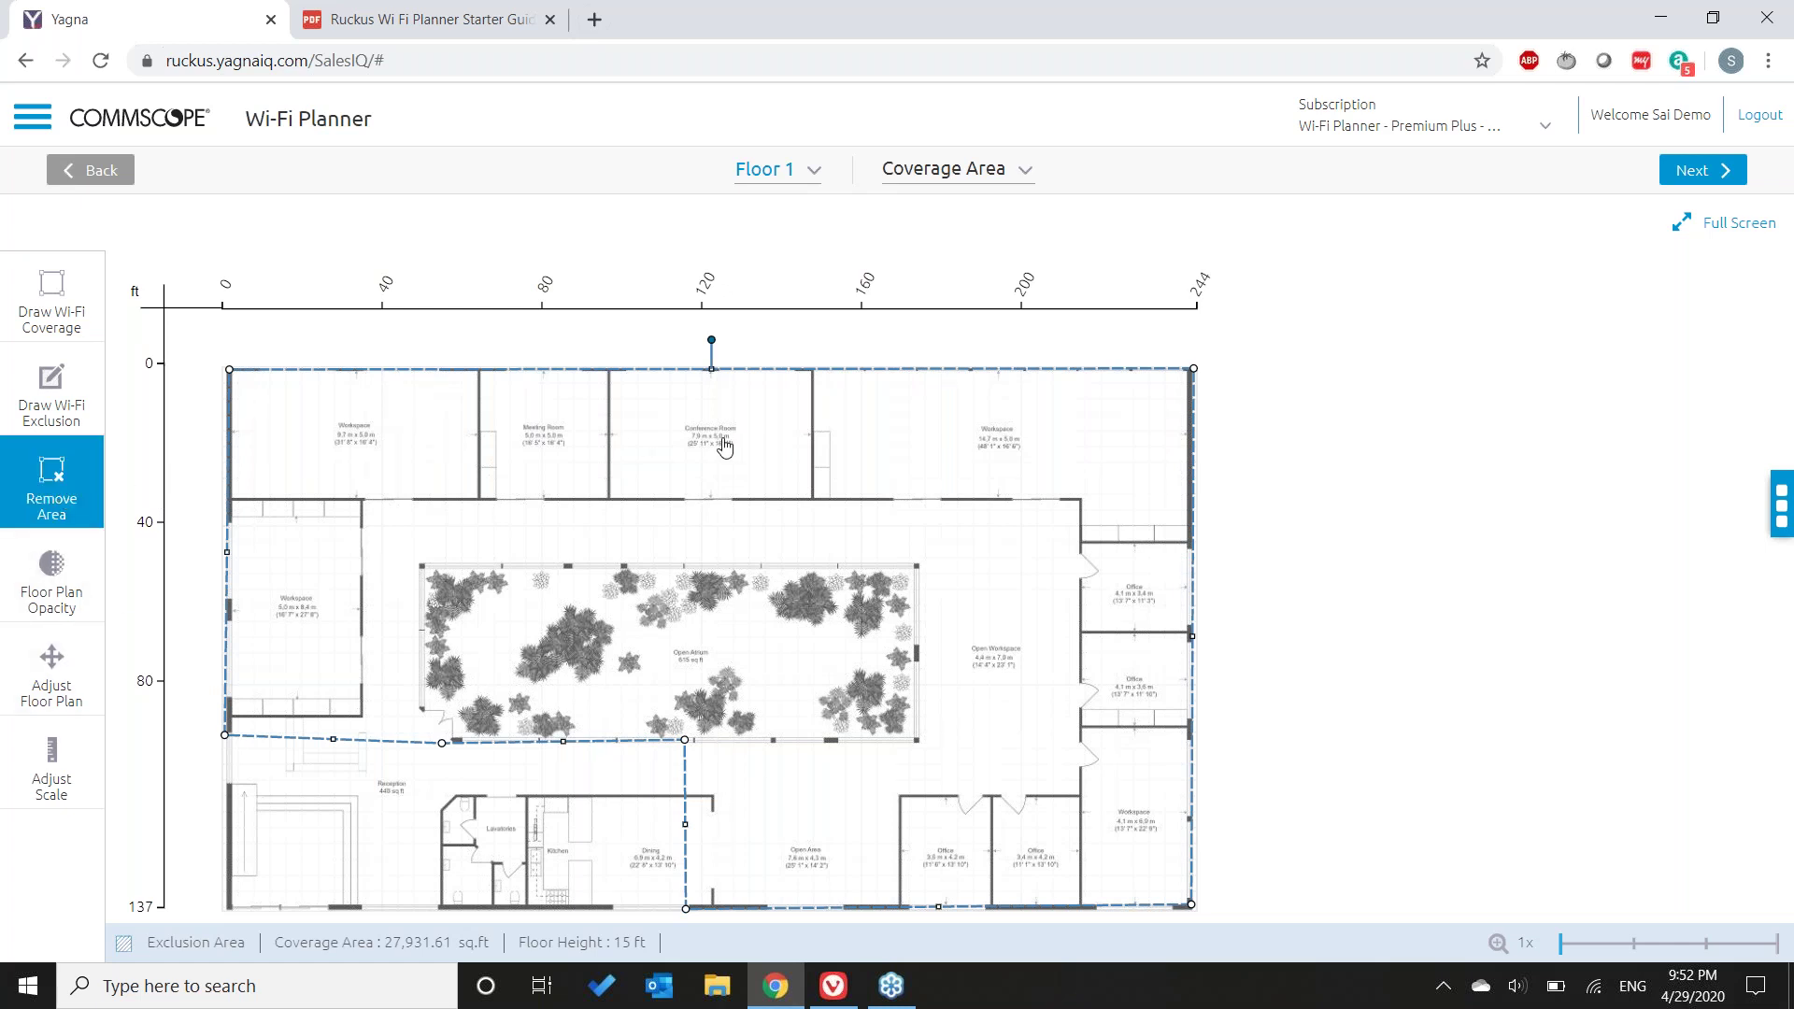
pyautogui.click(366, 412)
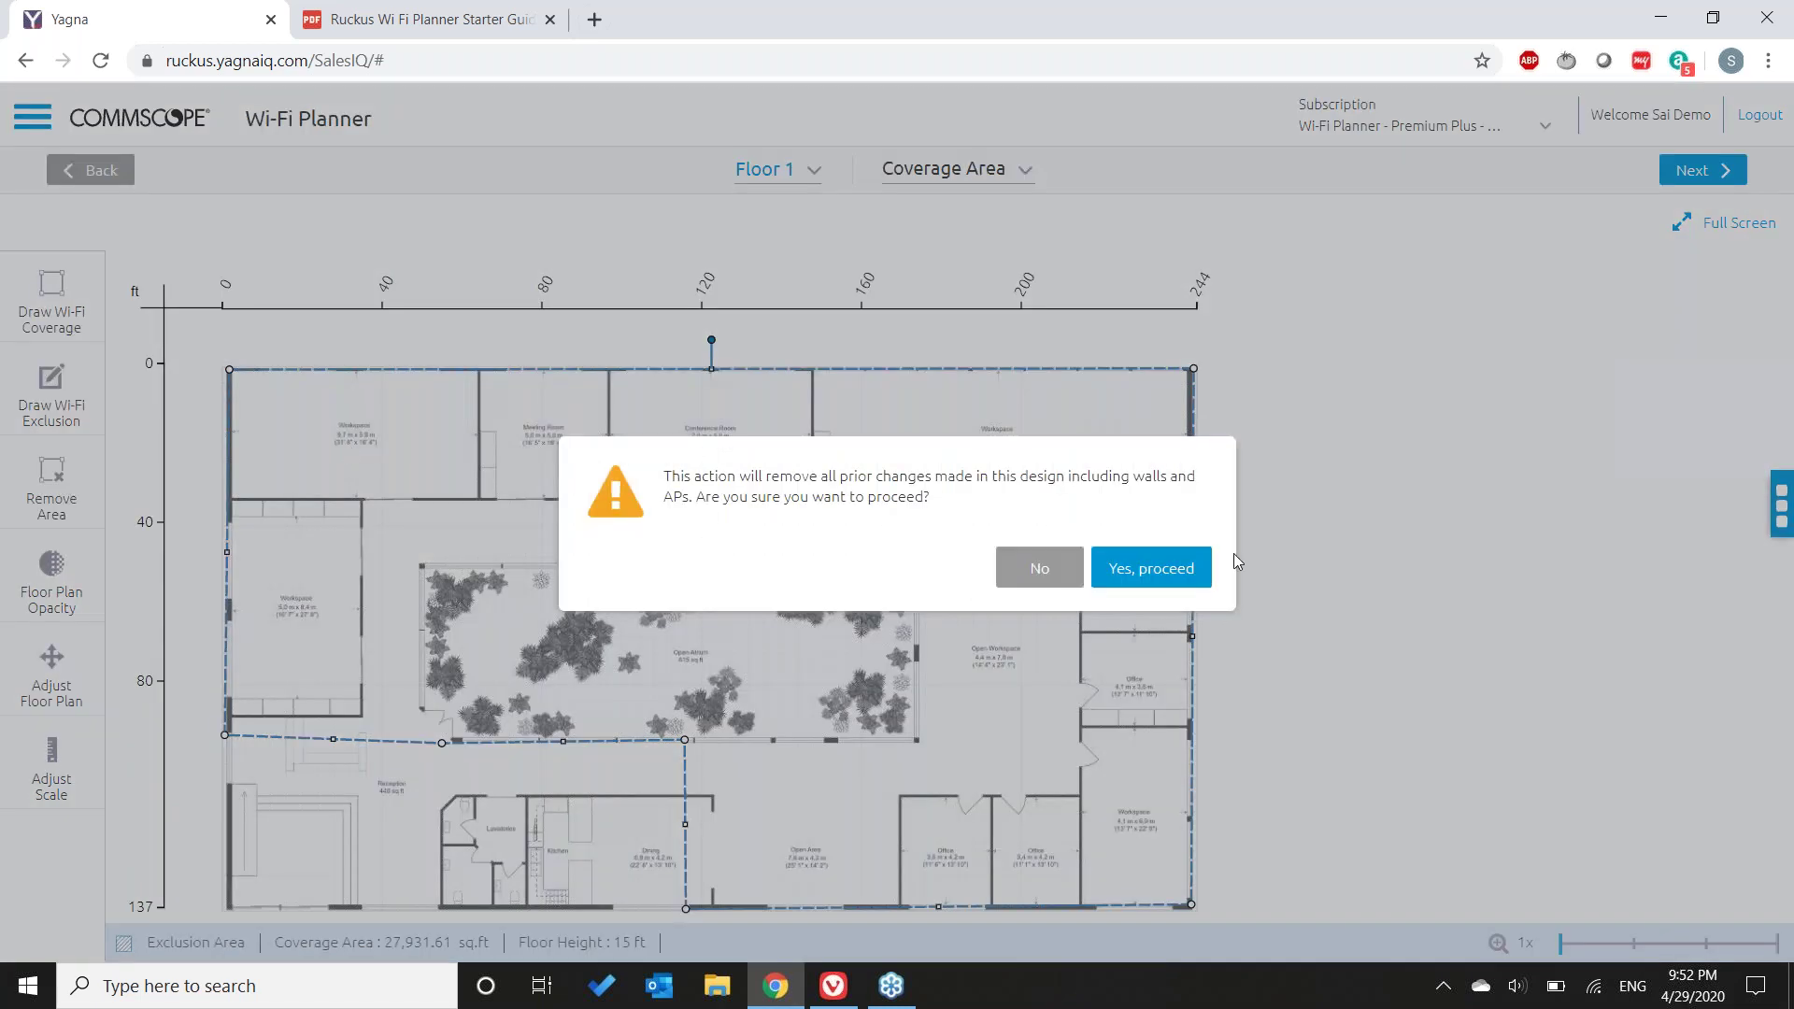
pyautogui.click(1151, 569)
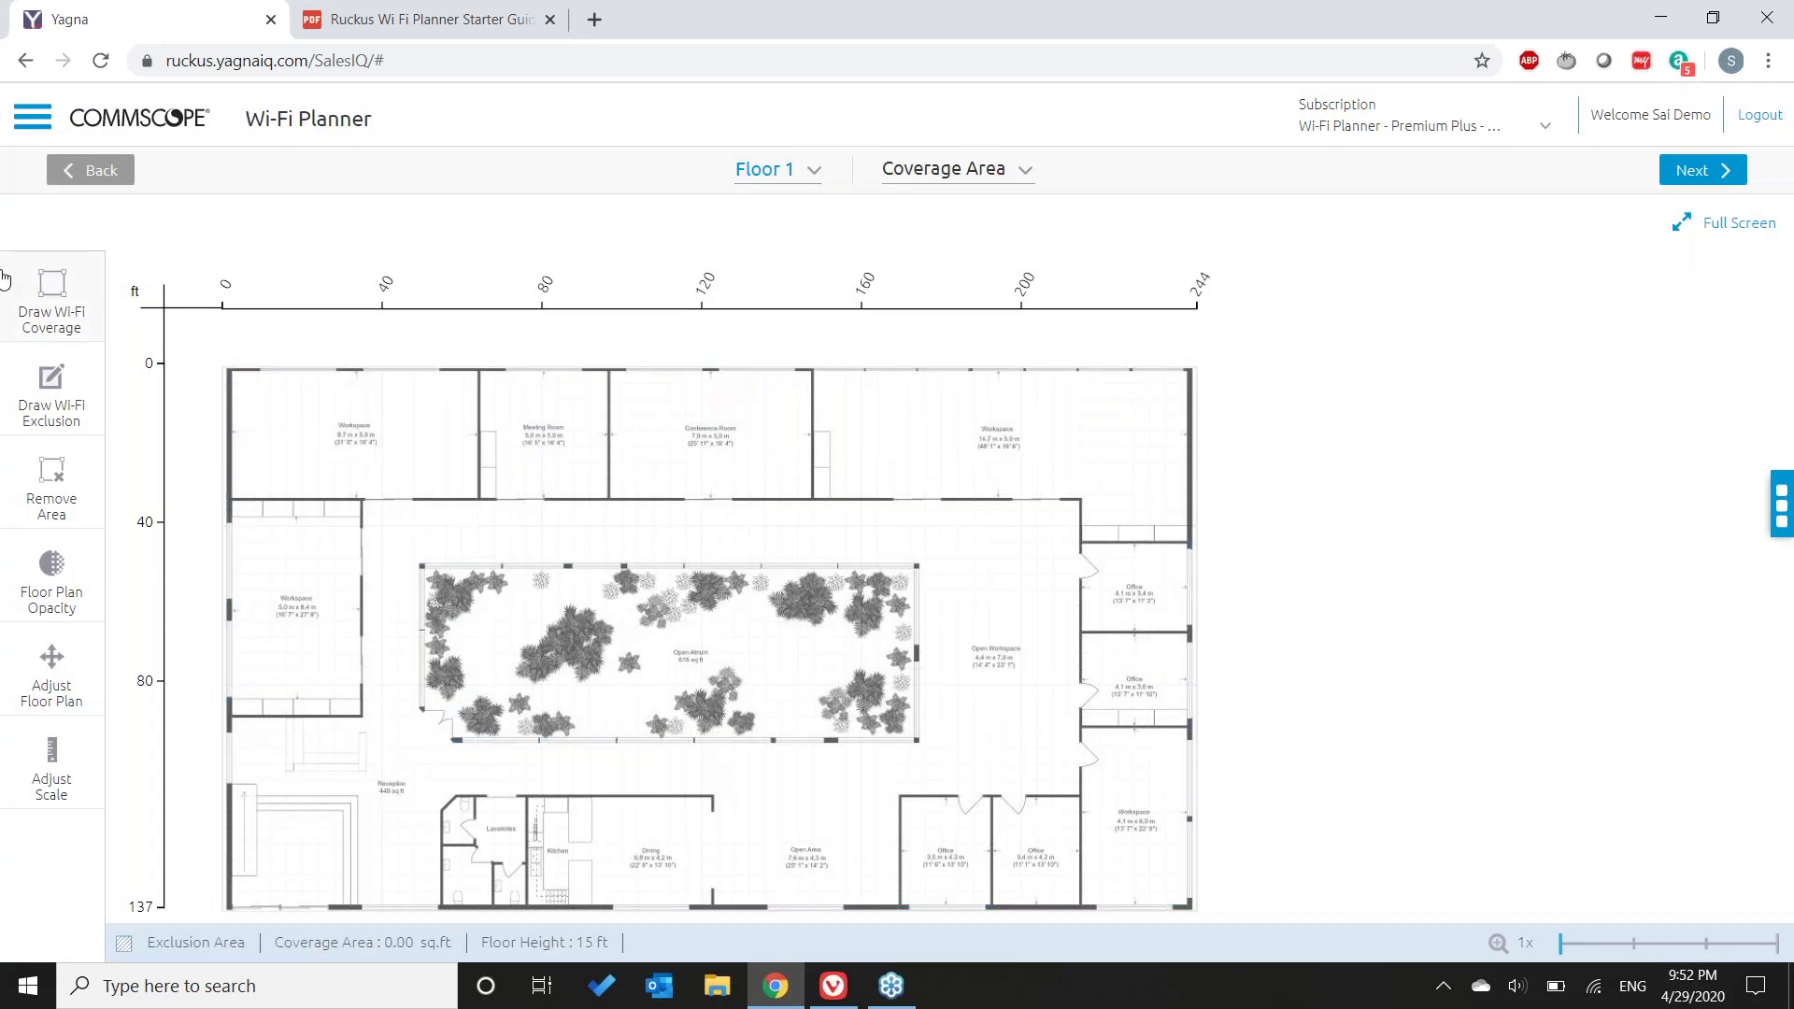
# - Draw a rectangular coverage area over the entire floor, totalling 33,137.05 sq.ft
pyautogui.click(34, 288)
pyautogui.click(51, 493)
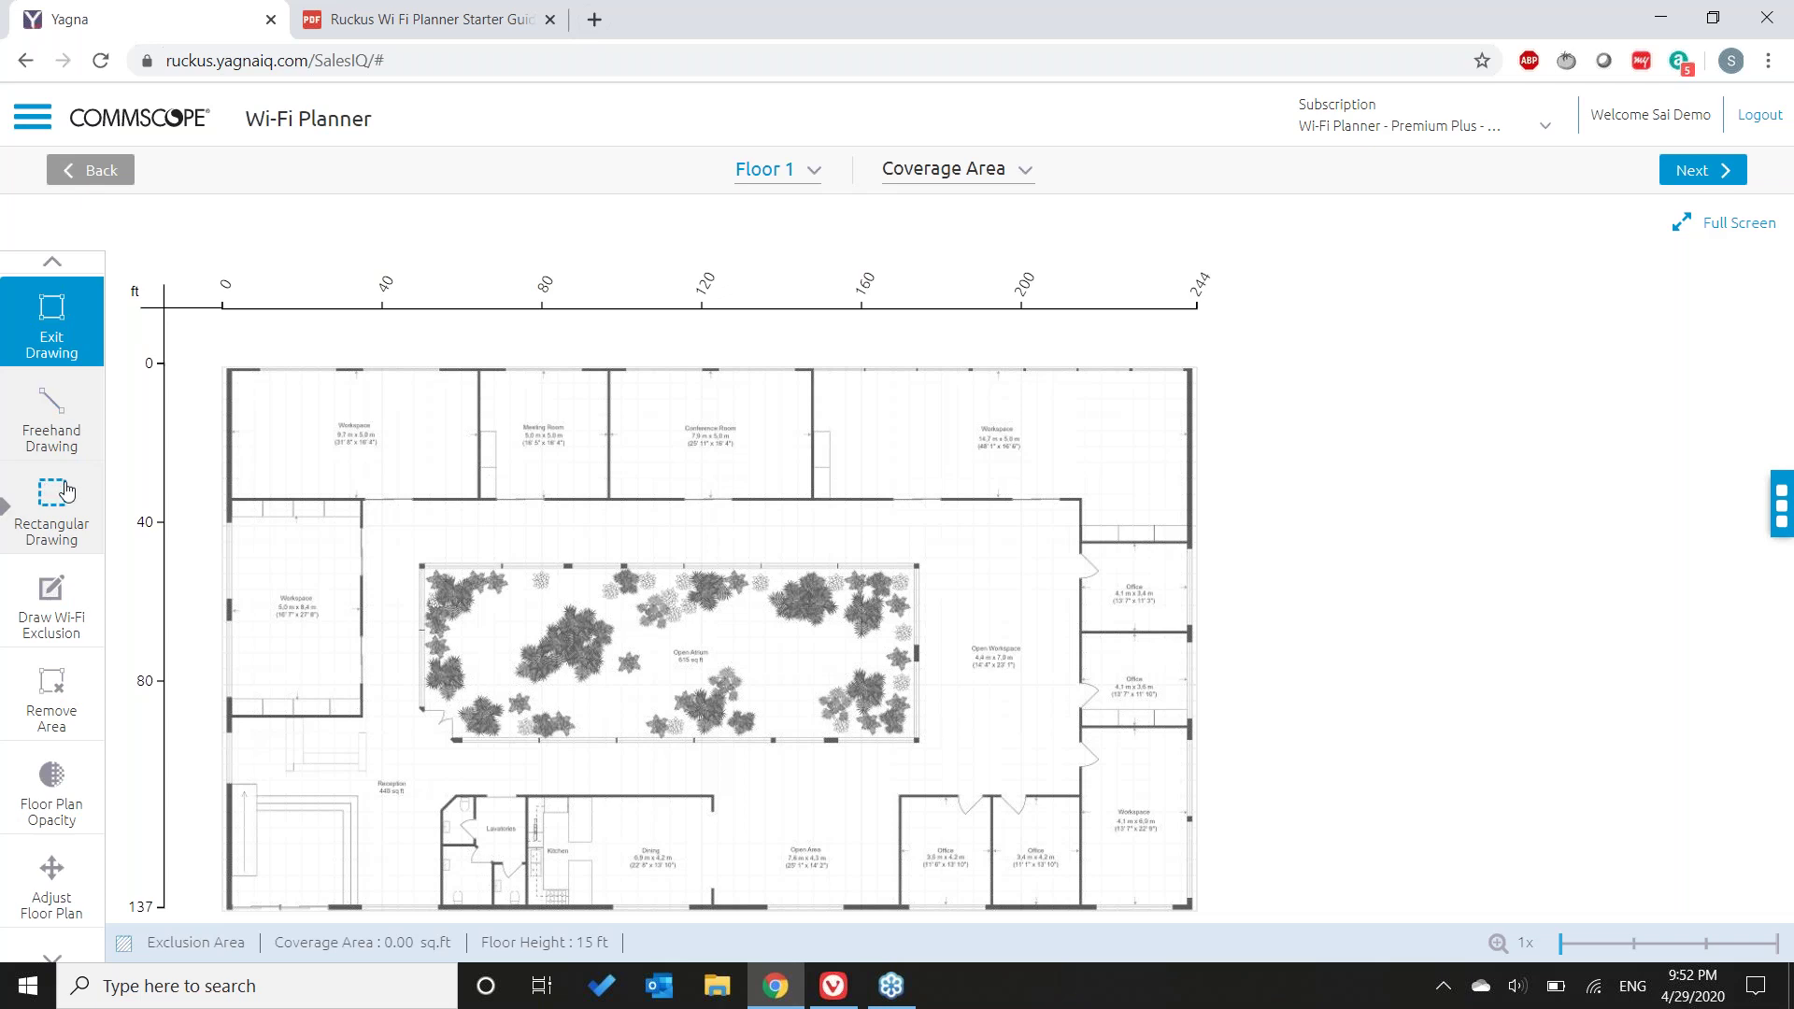
pyautogui.moveTo(232, 364)
pyautogui.mouseDown()
pyautogui.moveTo(705, 809)
pyautogui.moveTo(773, 841)
pyautogui.moveTo(1195, 914)
pyautogui.mouseUp()
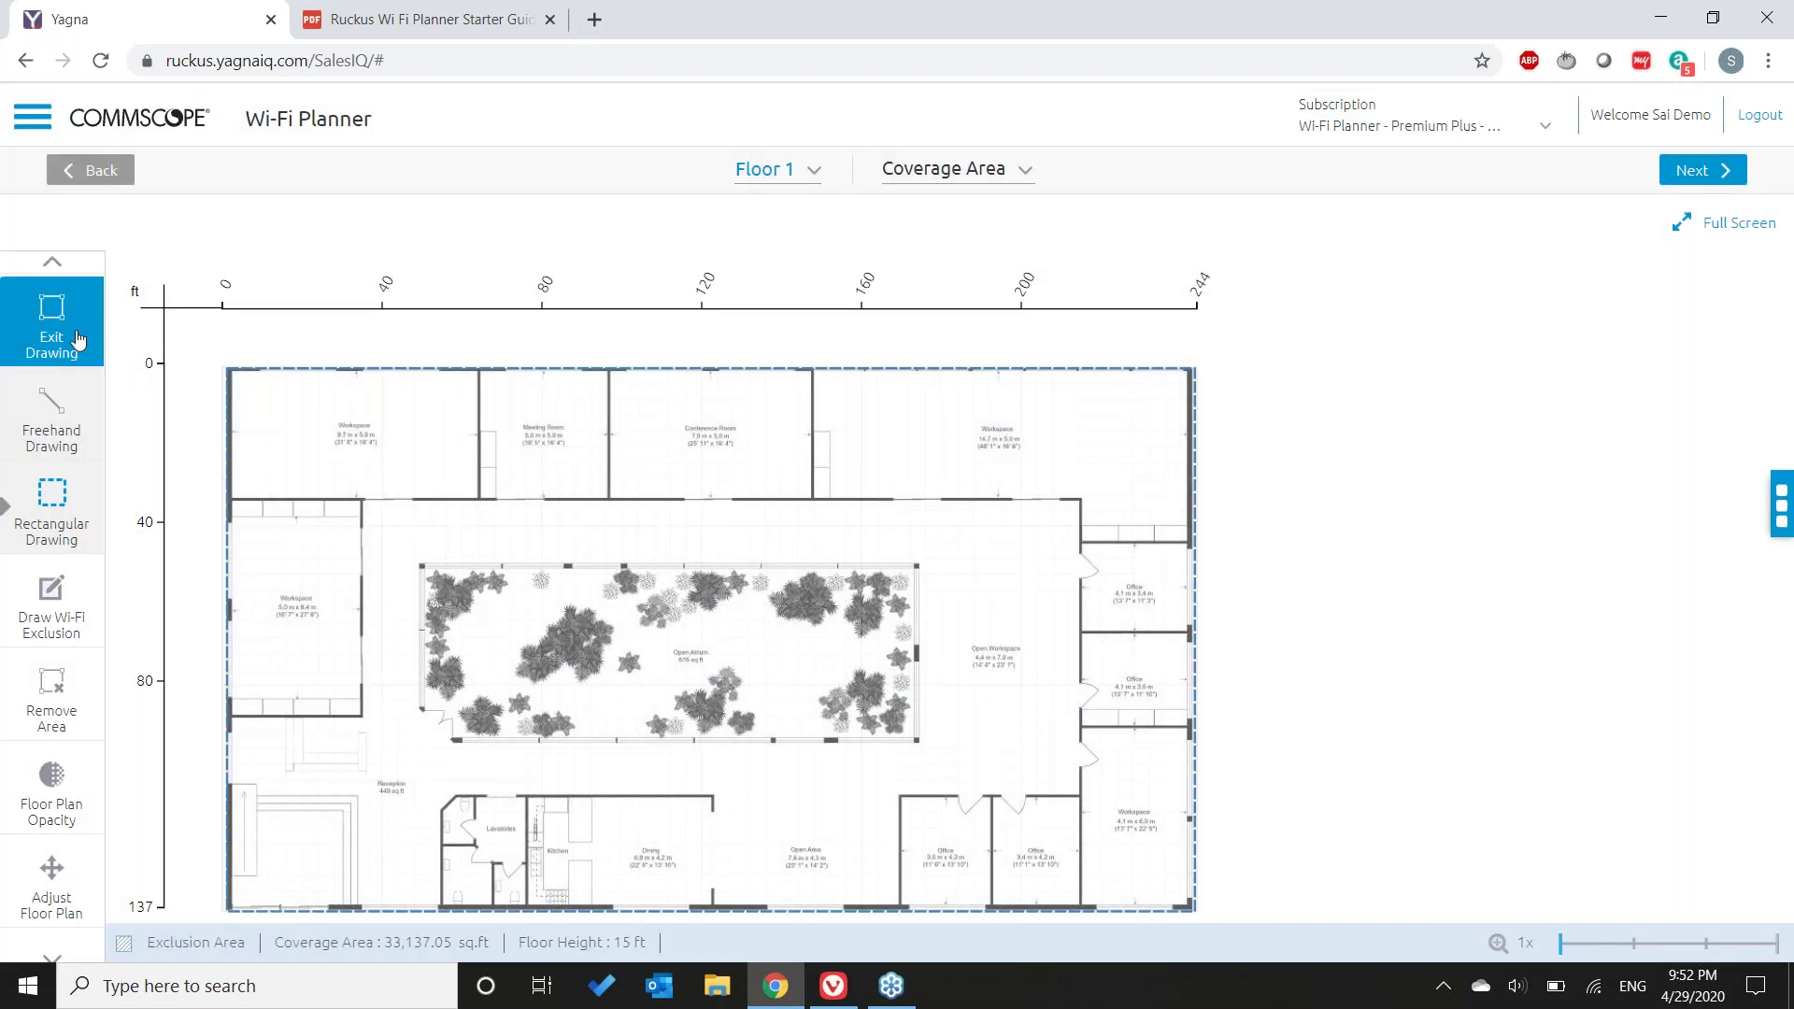
pyautogui.click(79, 348)
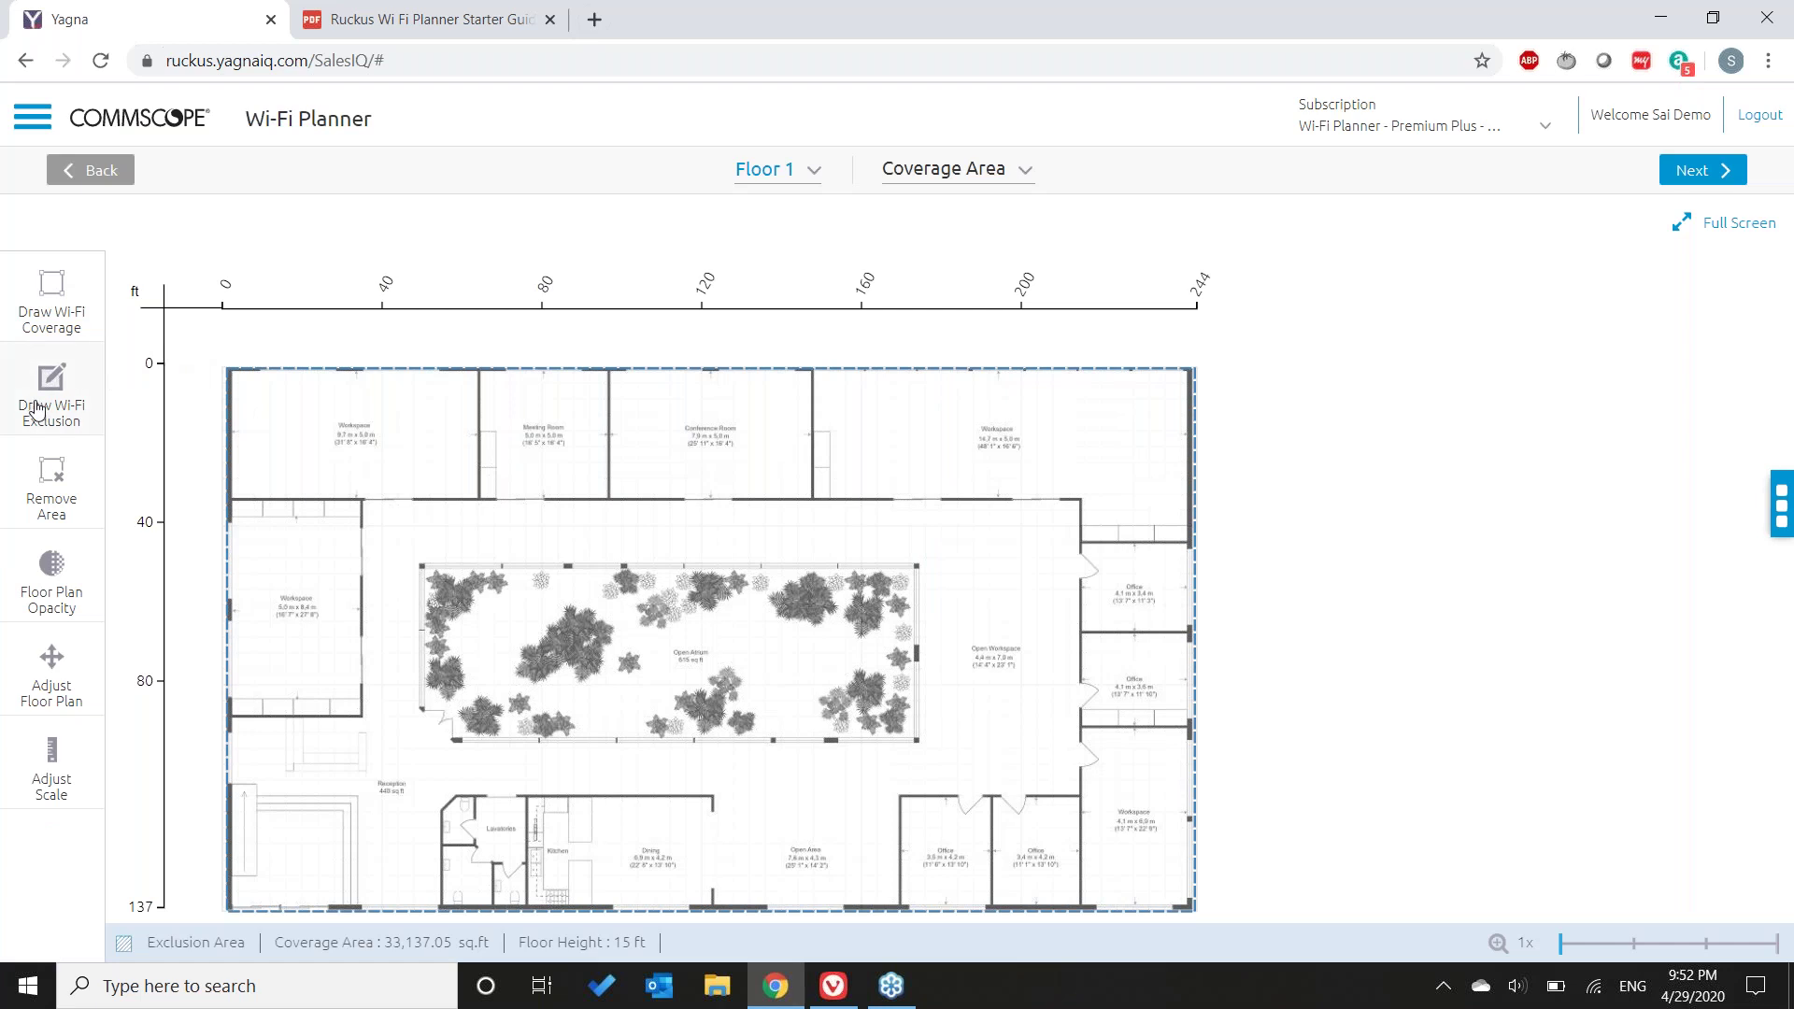
# - Draw a four-corner exclusion area around the central Open Atrium, reducing coverage to 27,367.53 sq.ft
pyautogui.click(36, 409)
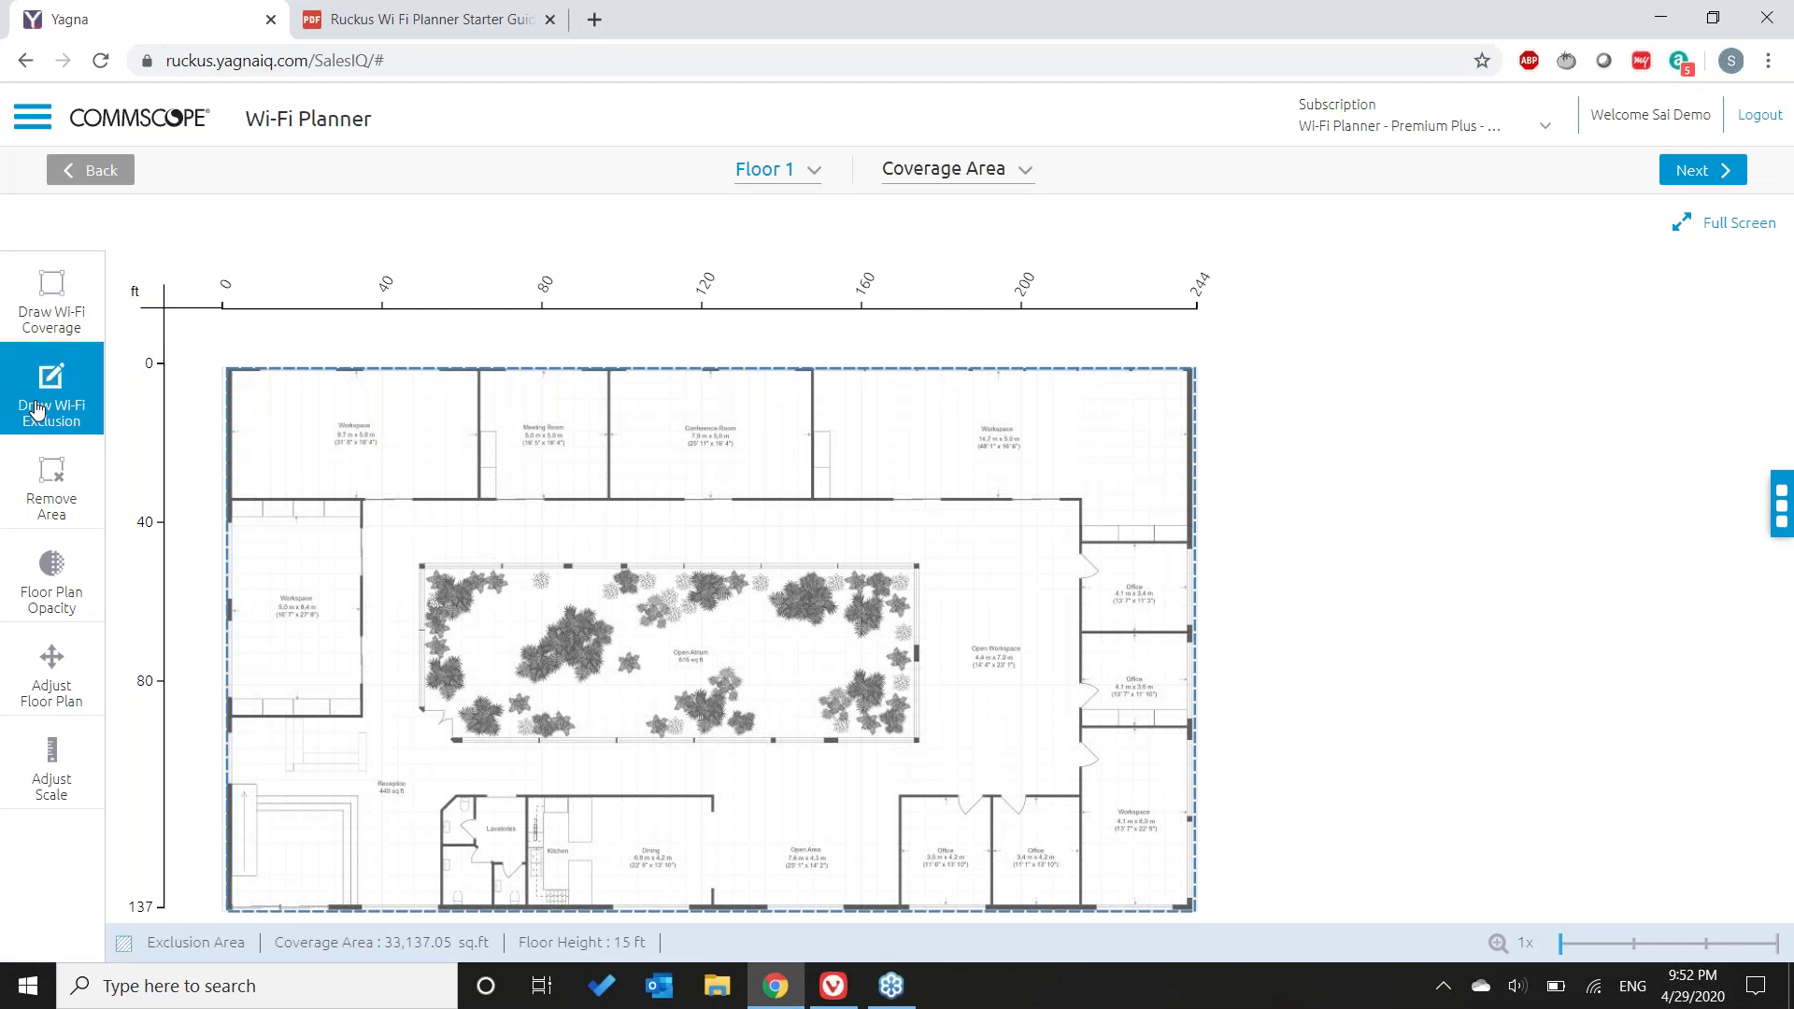
pyautogui.click(423, 567)
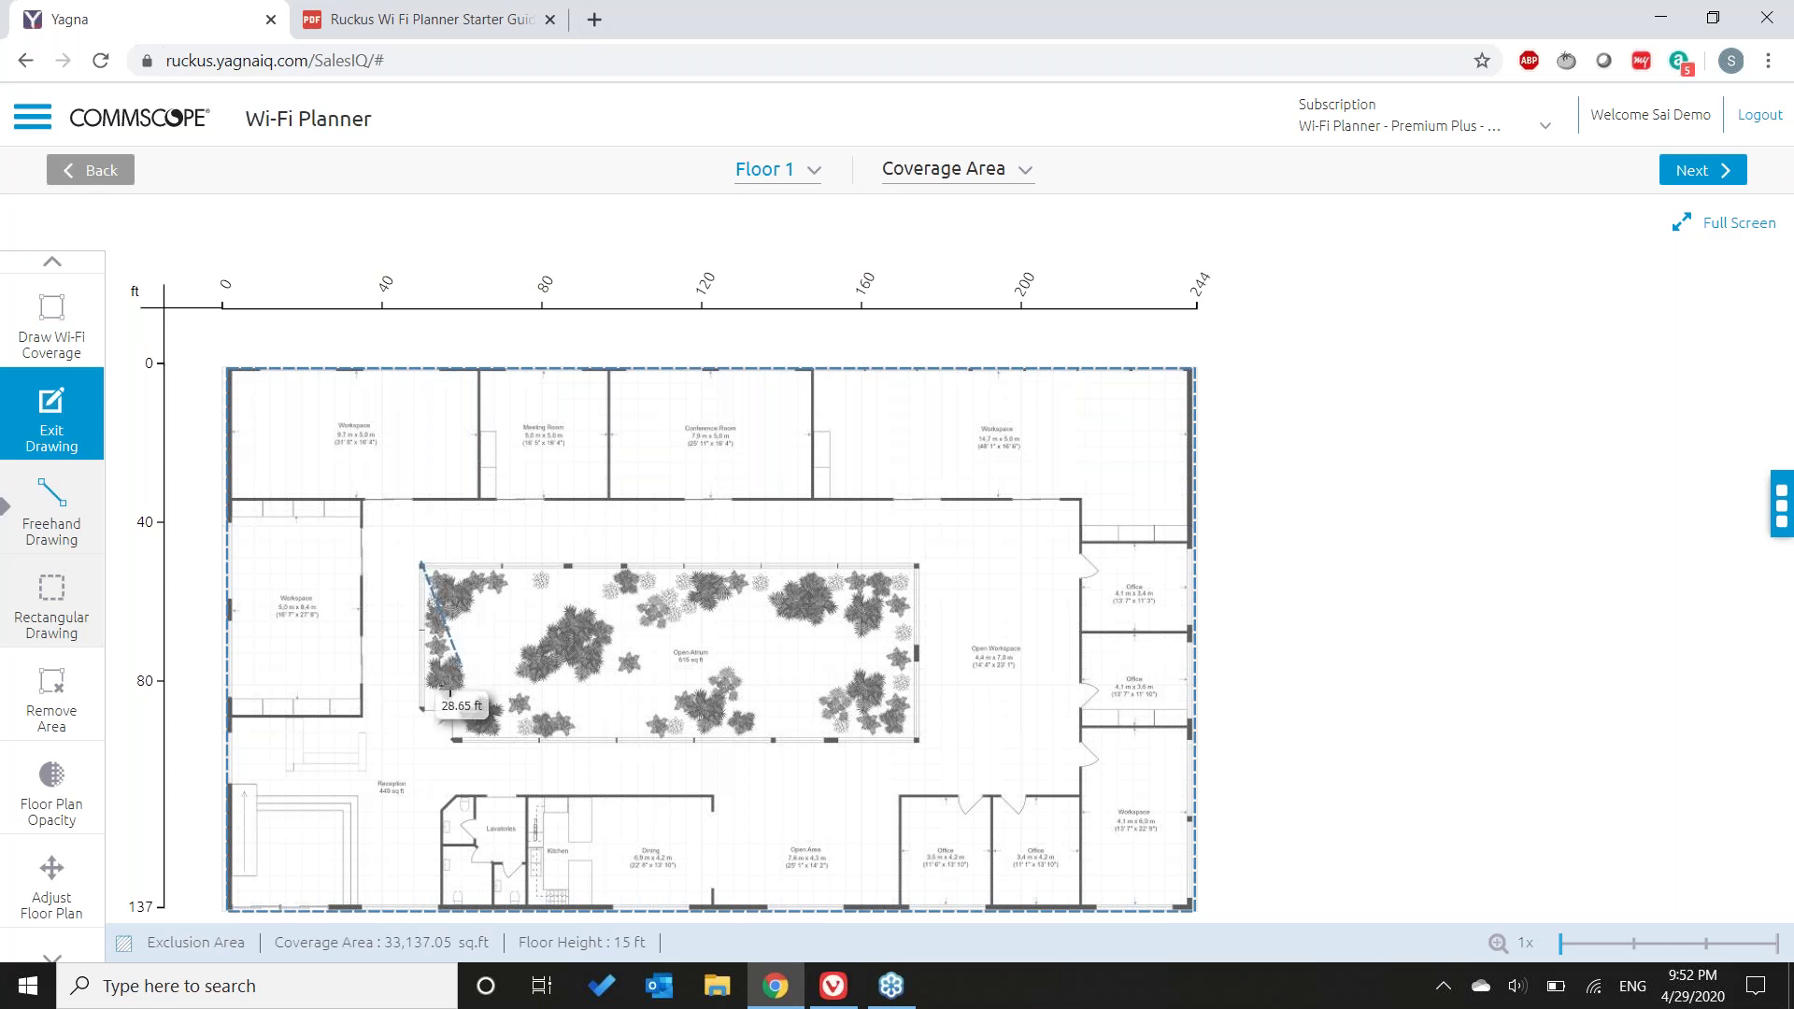
pyautogui.click(418, 738)
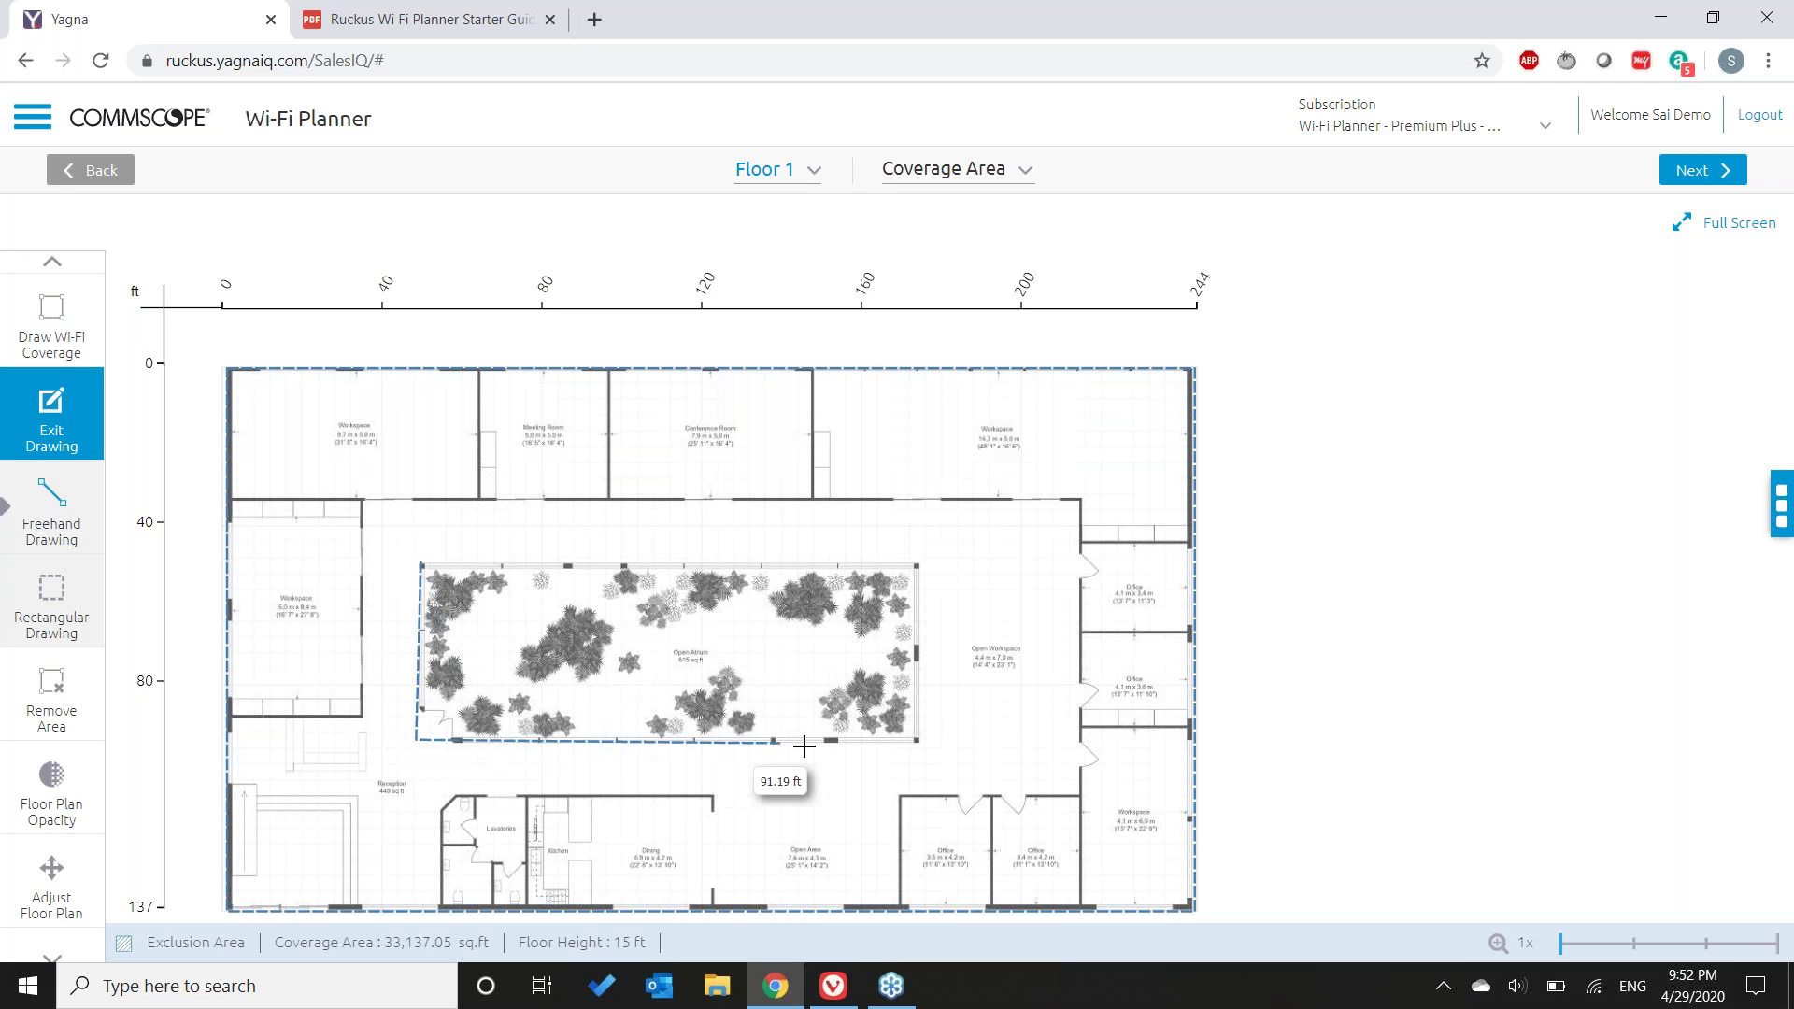
pyautogui.click(920, 740)
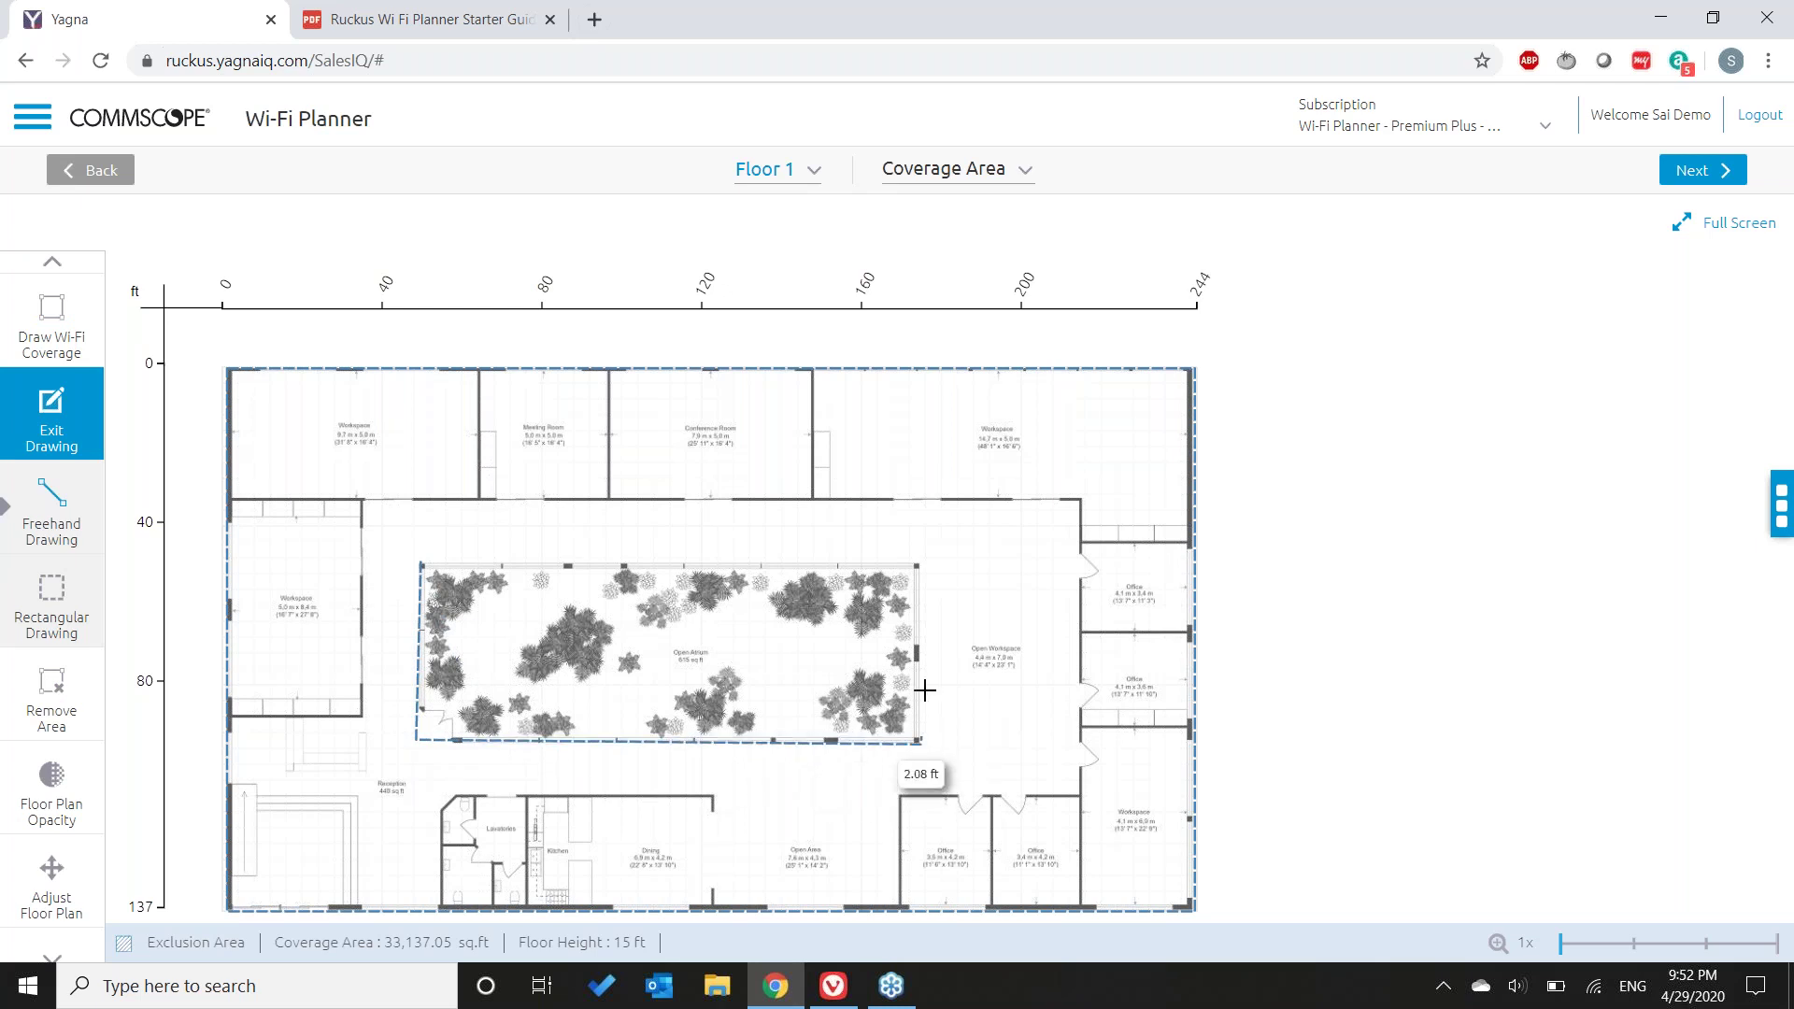
pyautogui.click(920, 562)
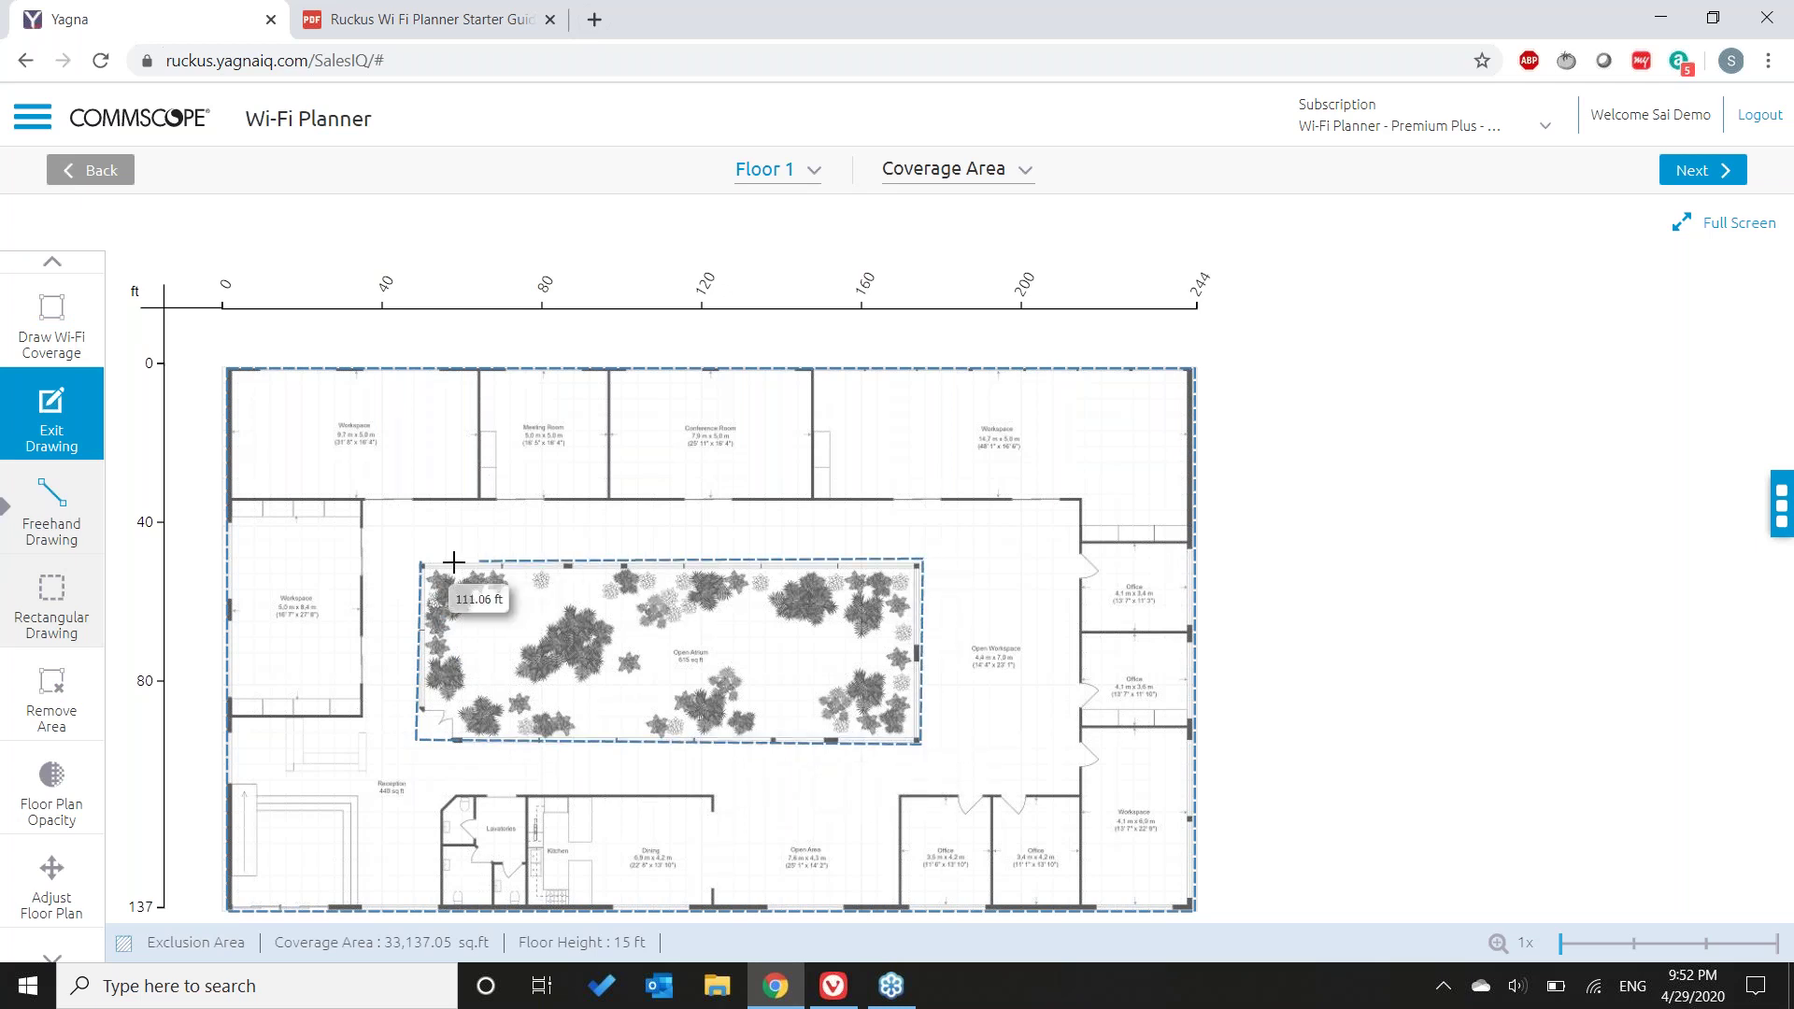
pyautogui.click(419, 563)
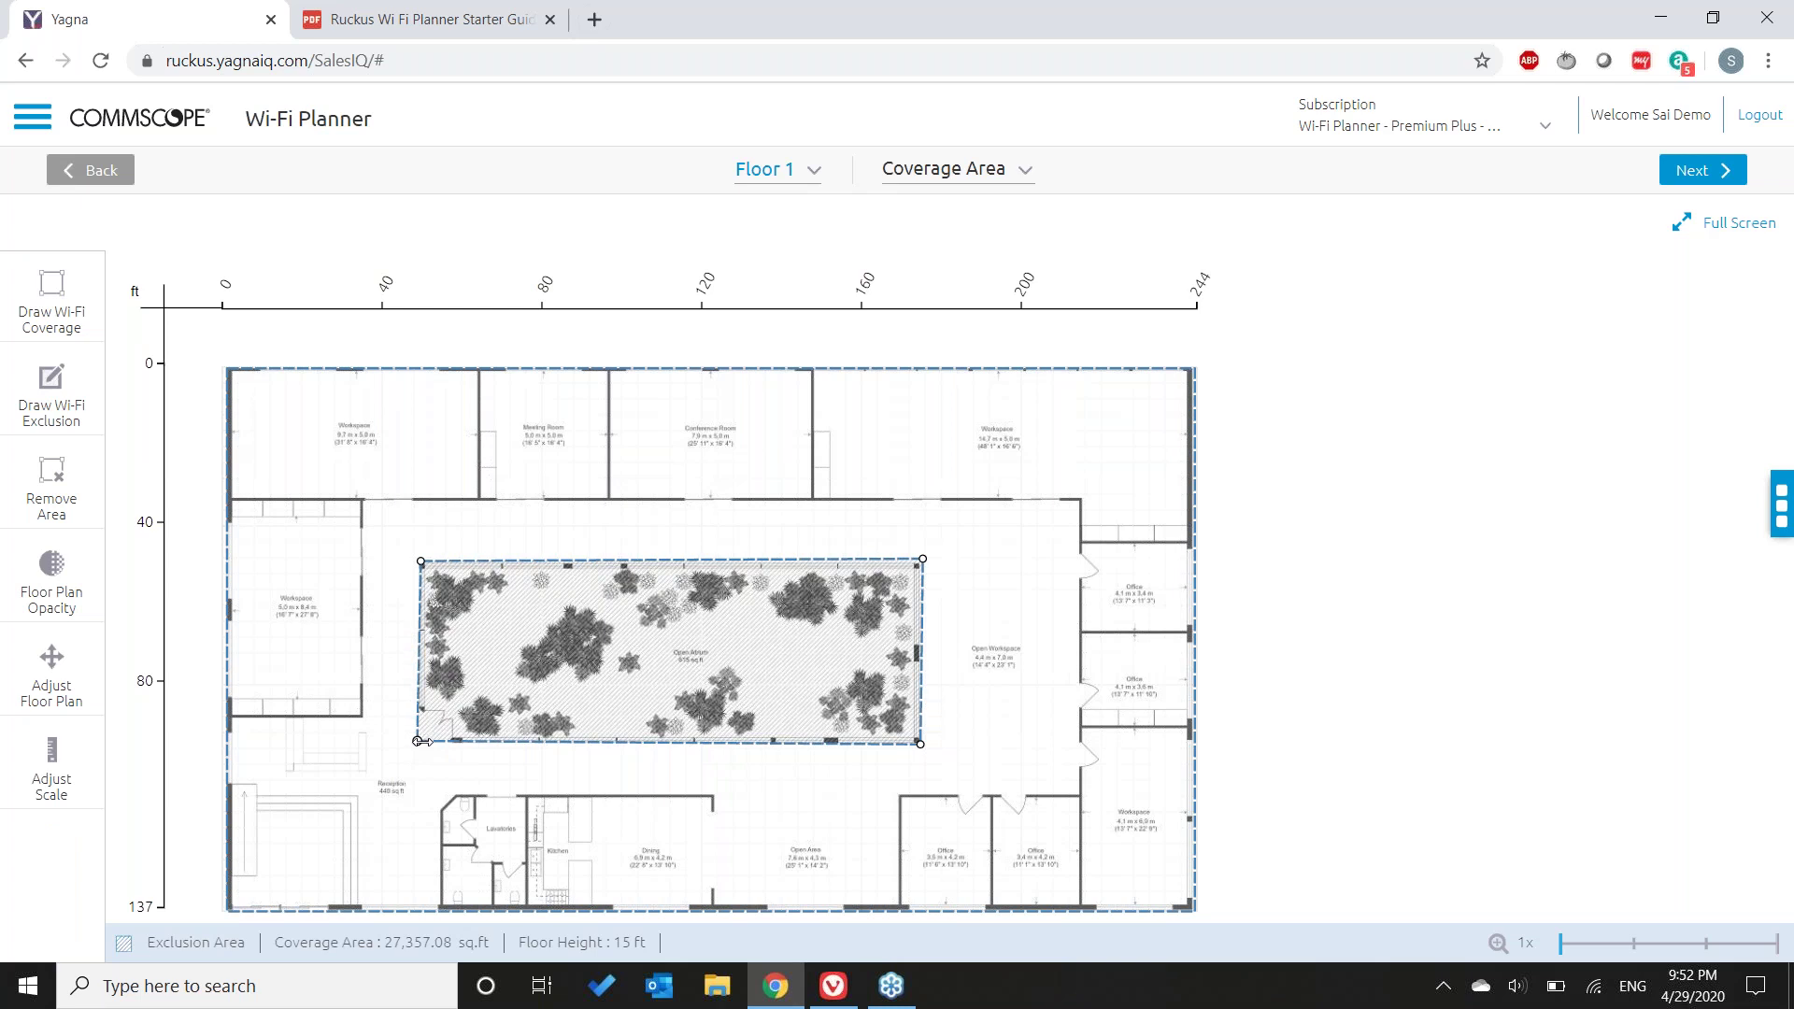
pyautogui.click(424, 741)
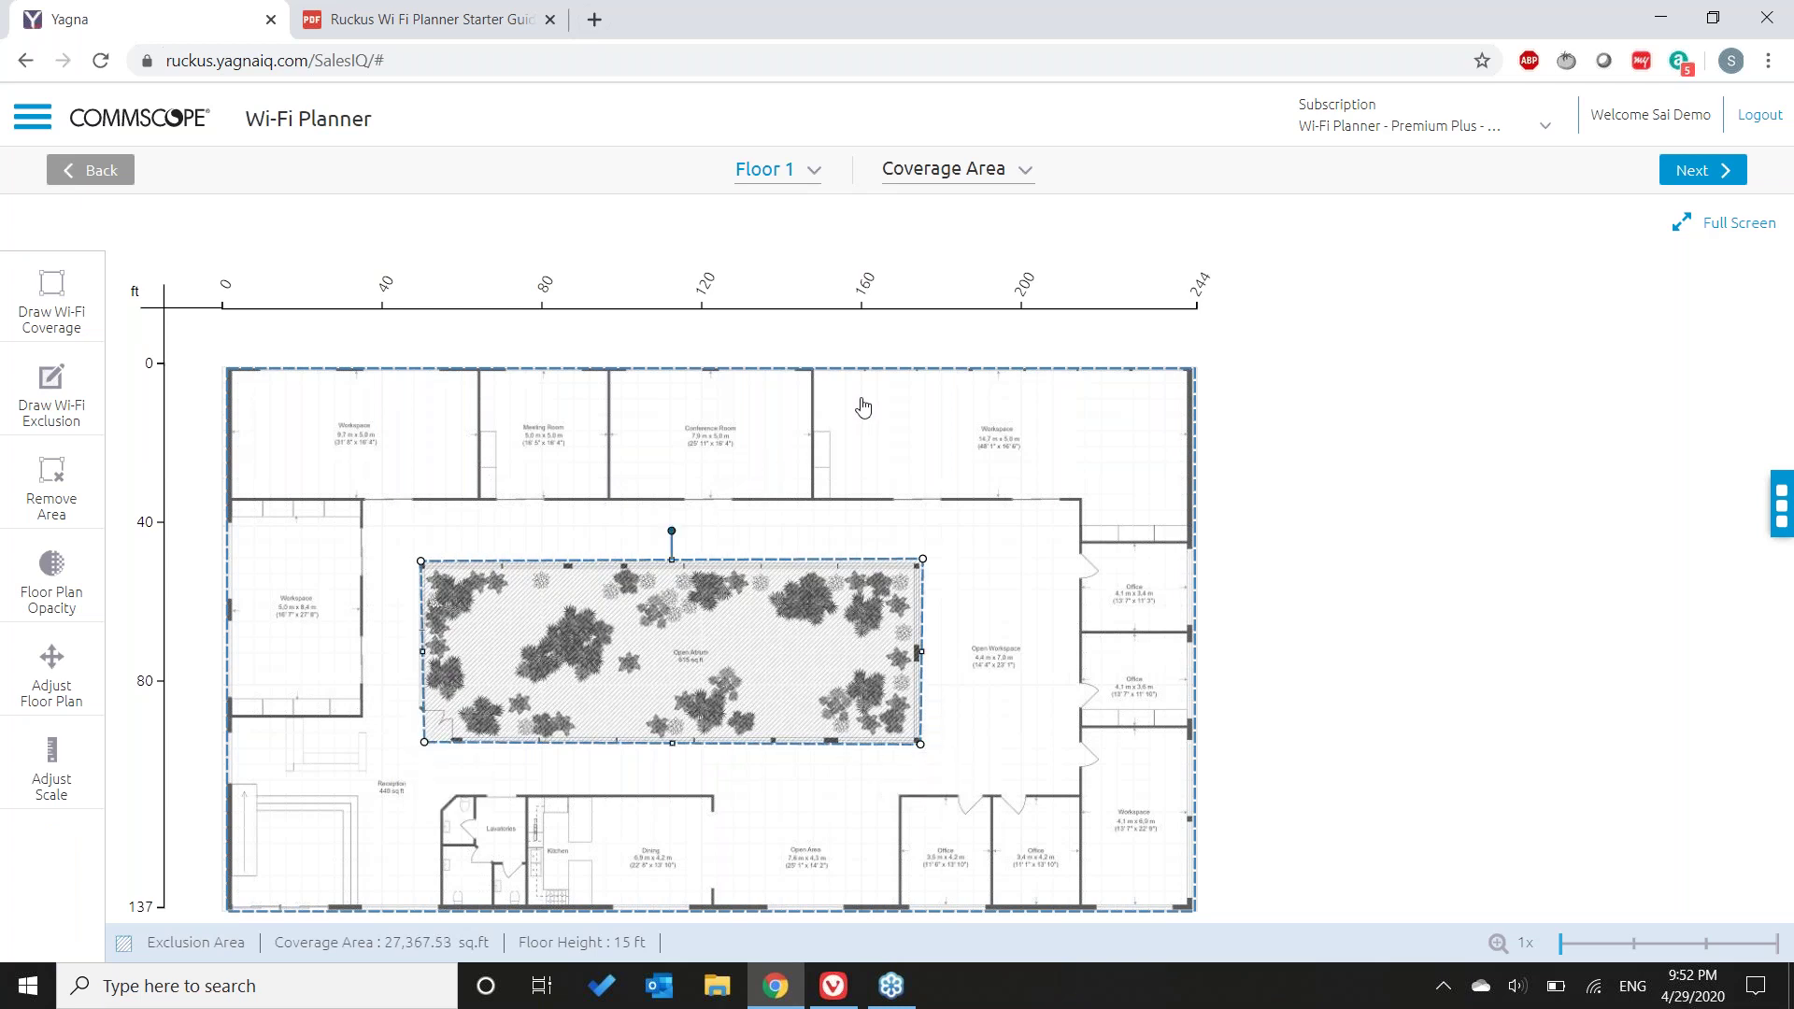
# - Raise the floor plan opacity to 100 and close the opacity setting
pyautogui.click(51, 575)
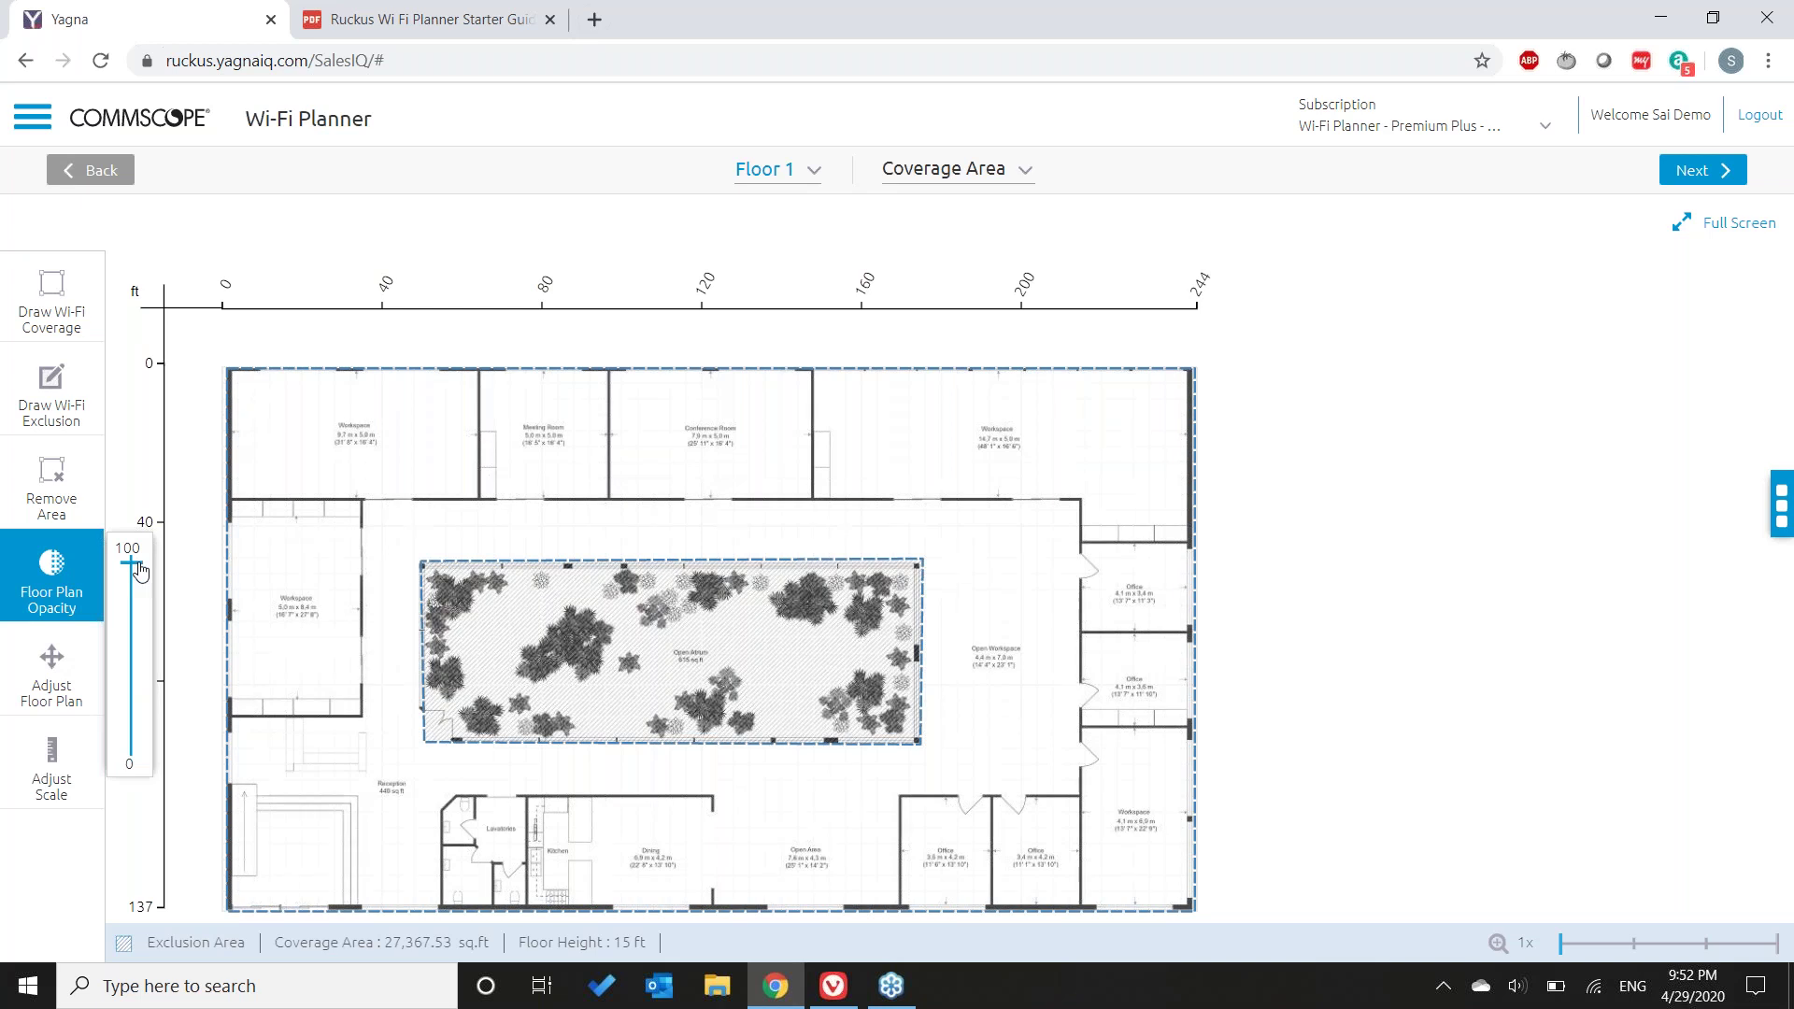
pyautogui.click(137, 563)
pyautogui.moveTo(140, 587); pyautogui.dragTo(132, 557)
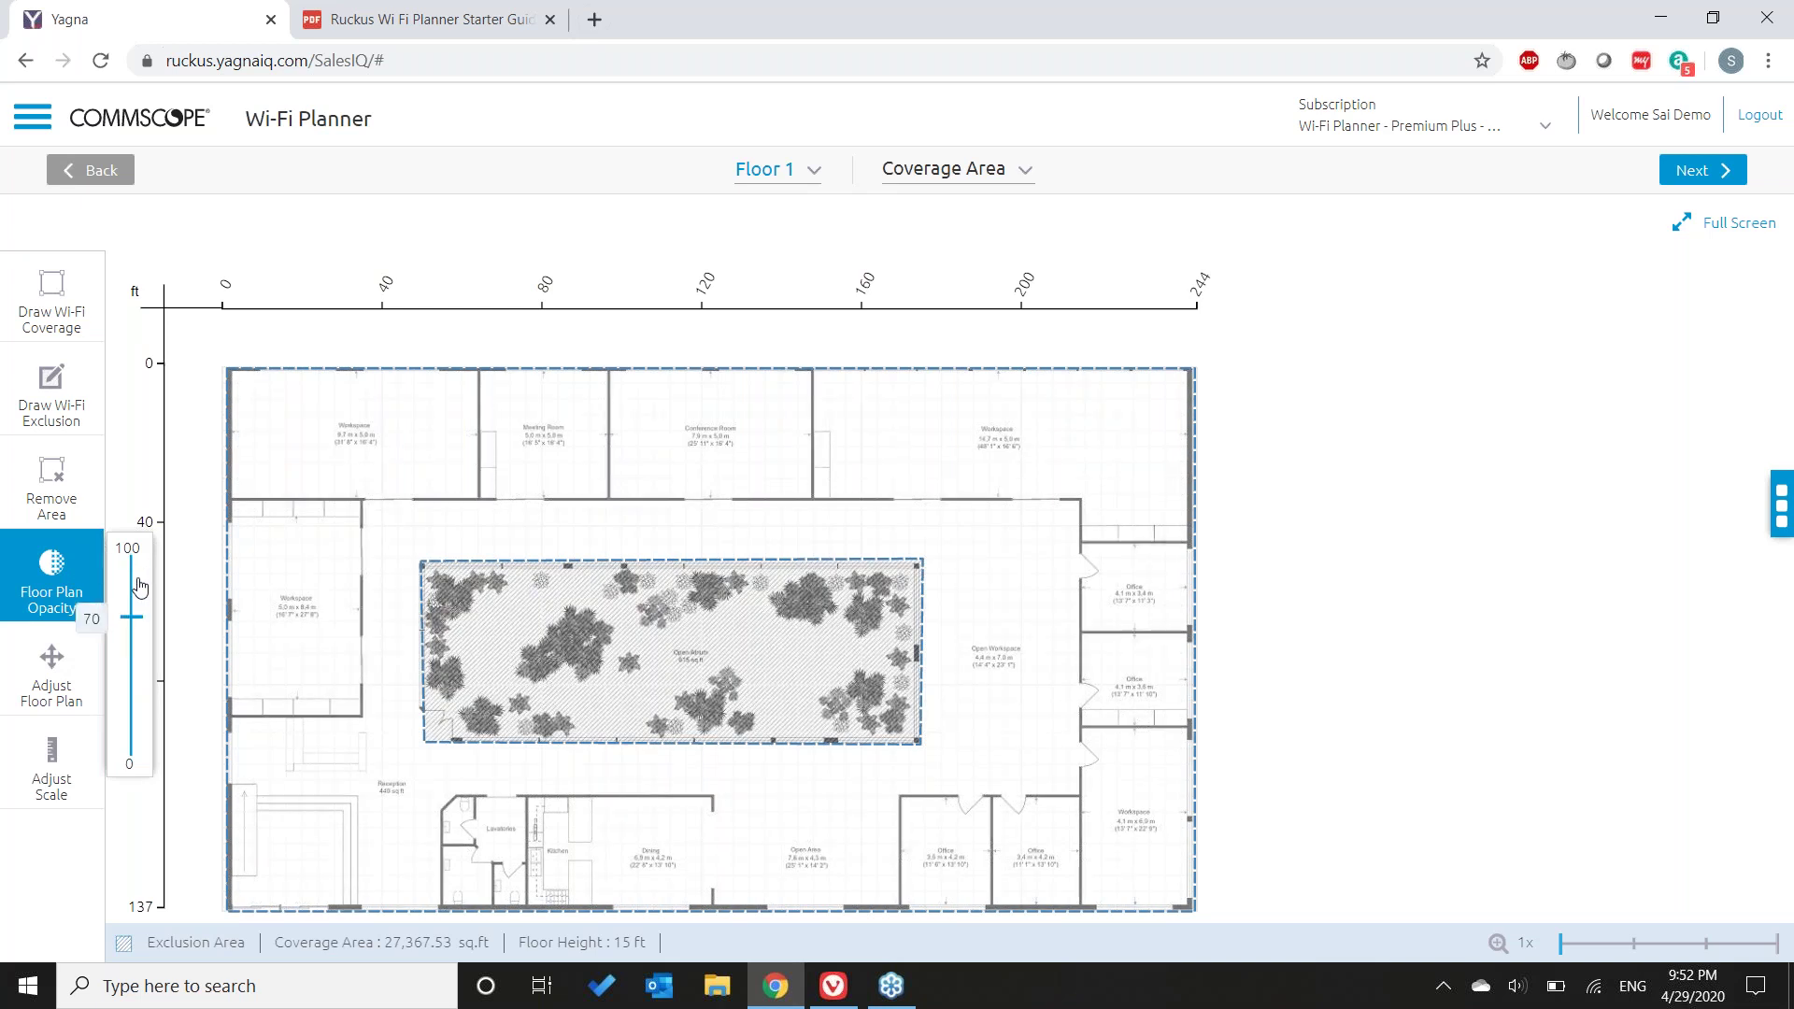
pyautogui.click(23, 574)
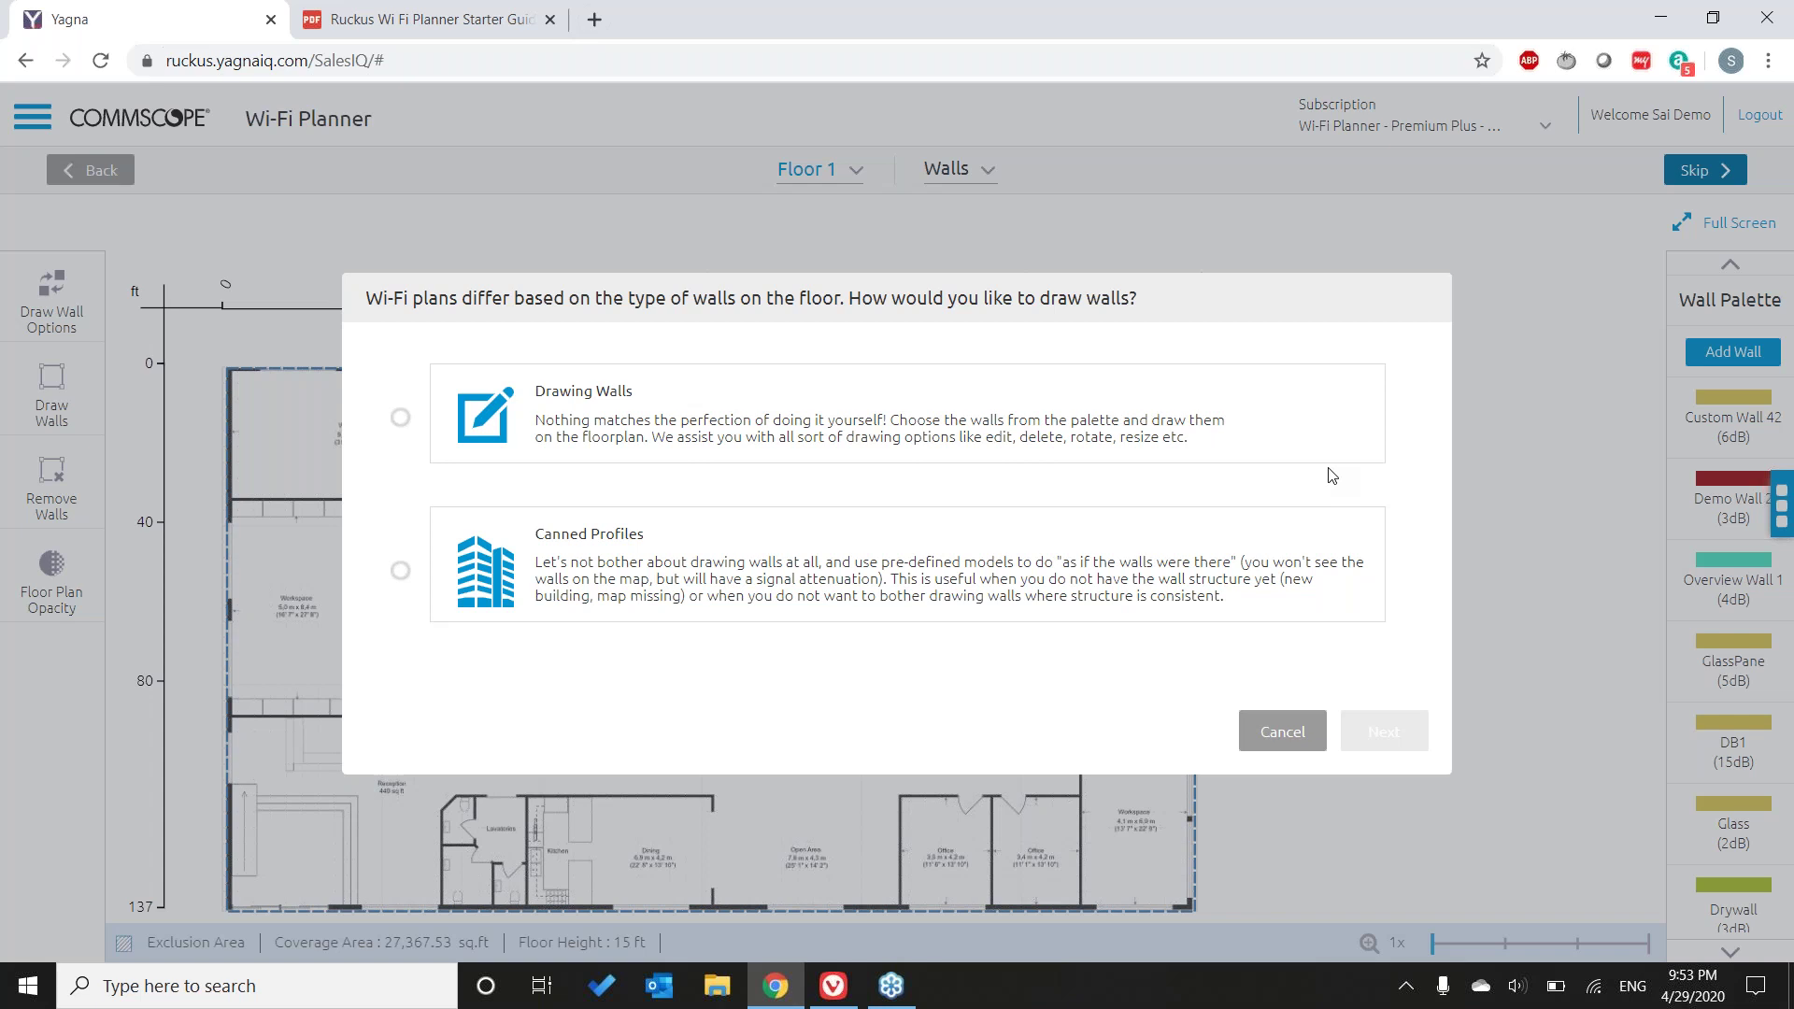
# - Try the Canned Profiles option and preview the Cubicle Office wall profile
pyautogui.click(1158, 415)
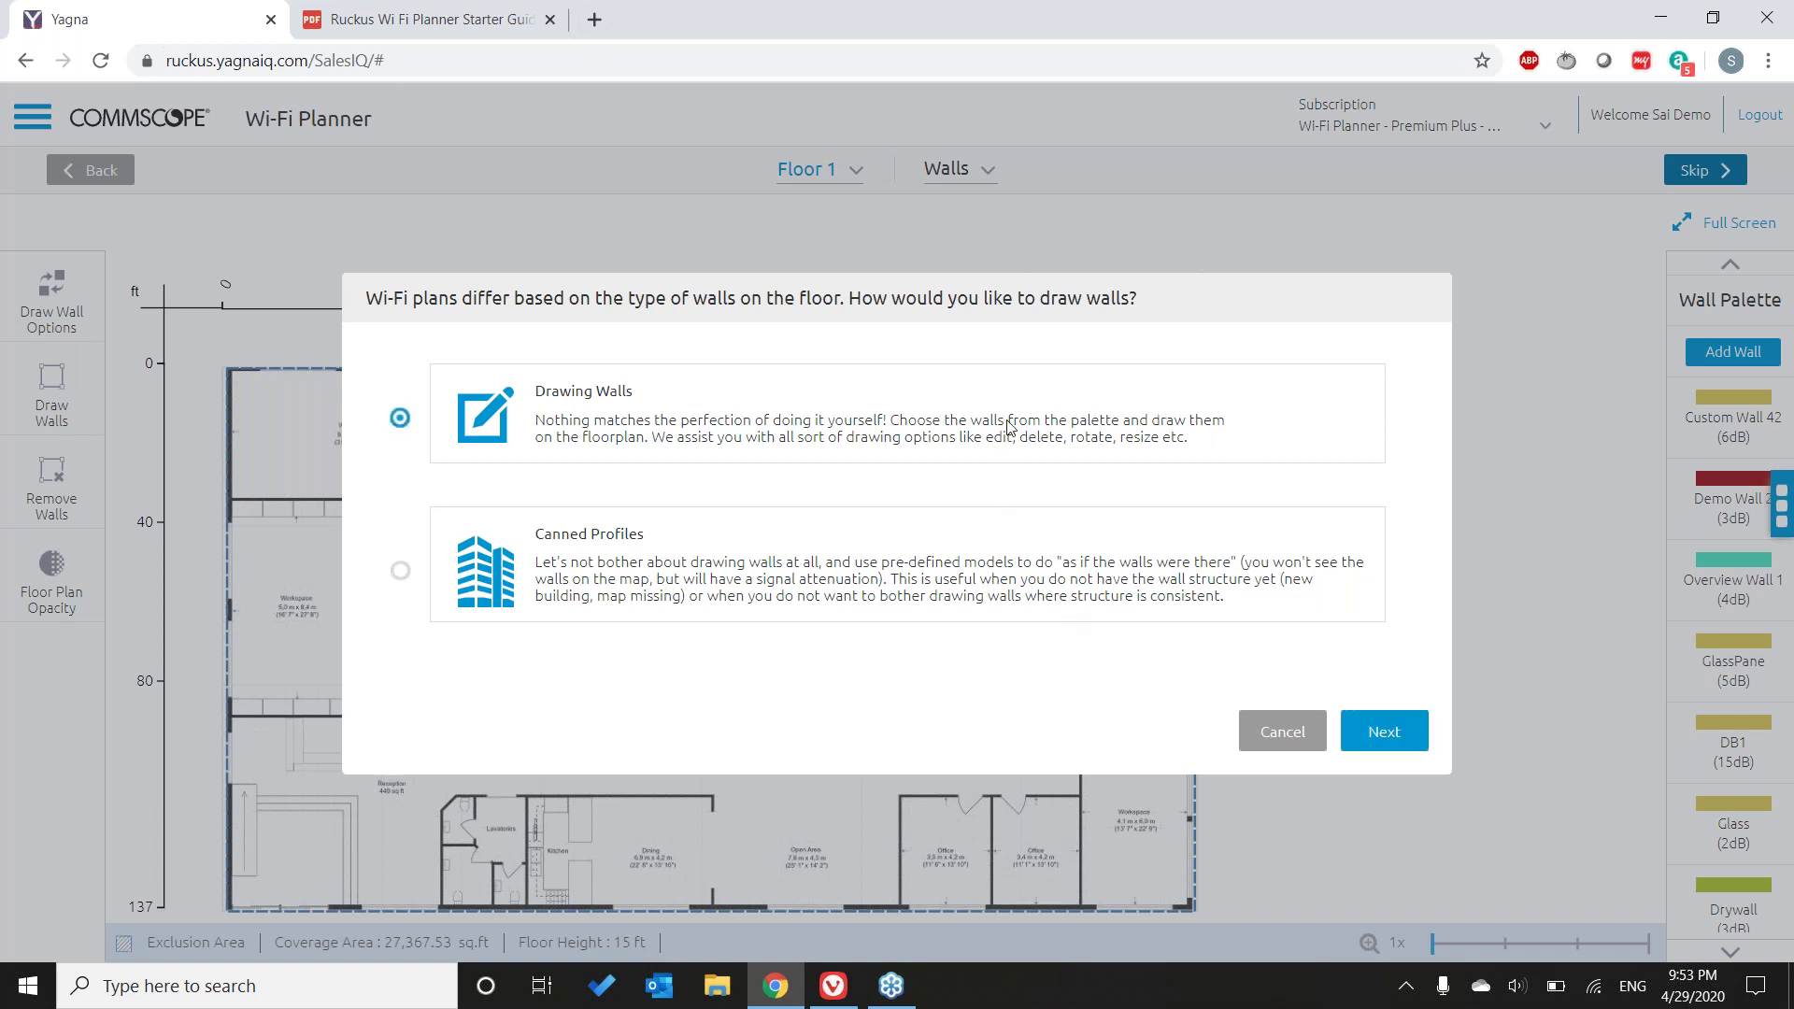
pyautogui.click(863, 601)
pyautogui.click(1387, 738)
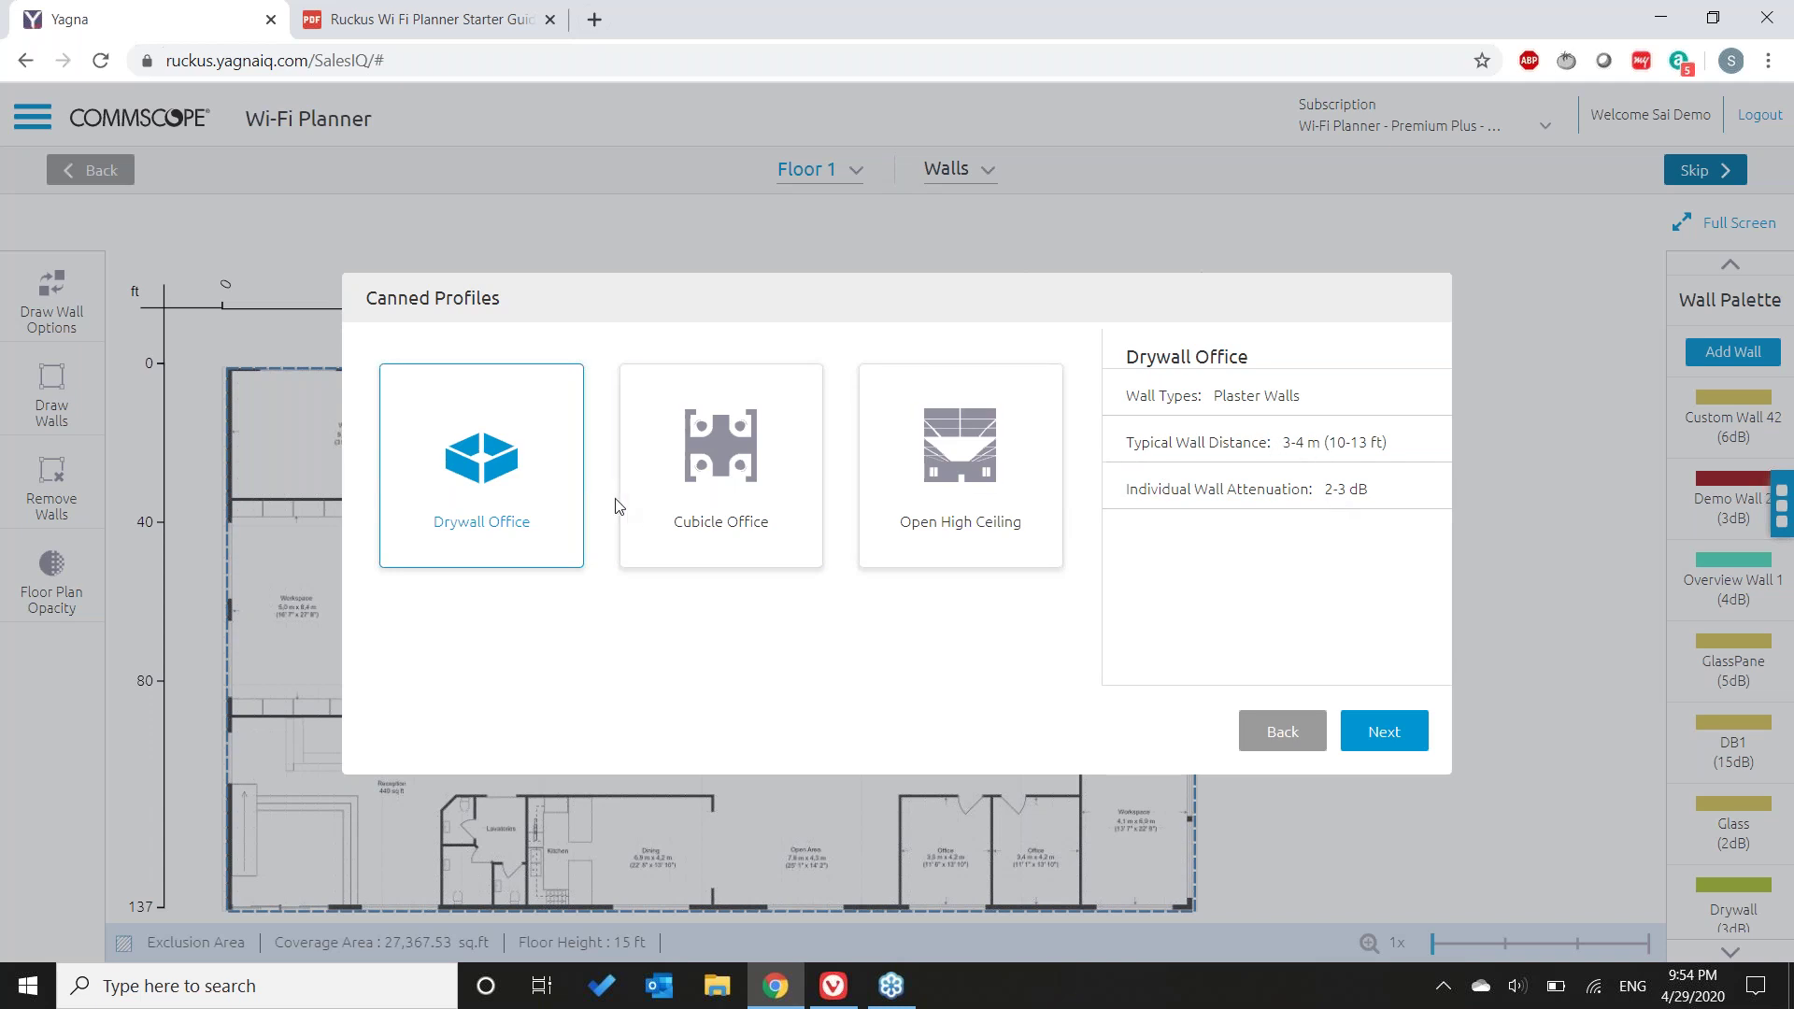
pyautogui.click(803, 462)
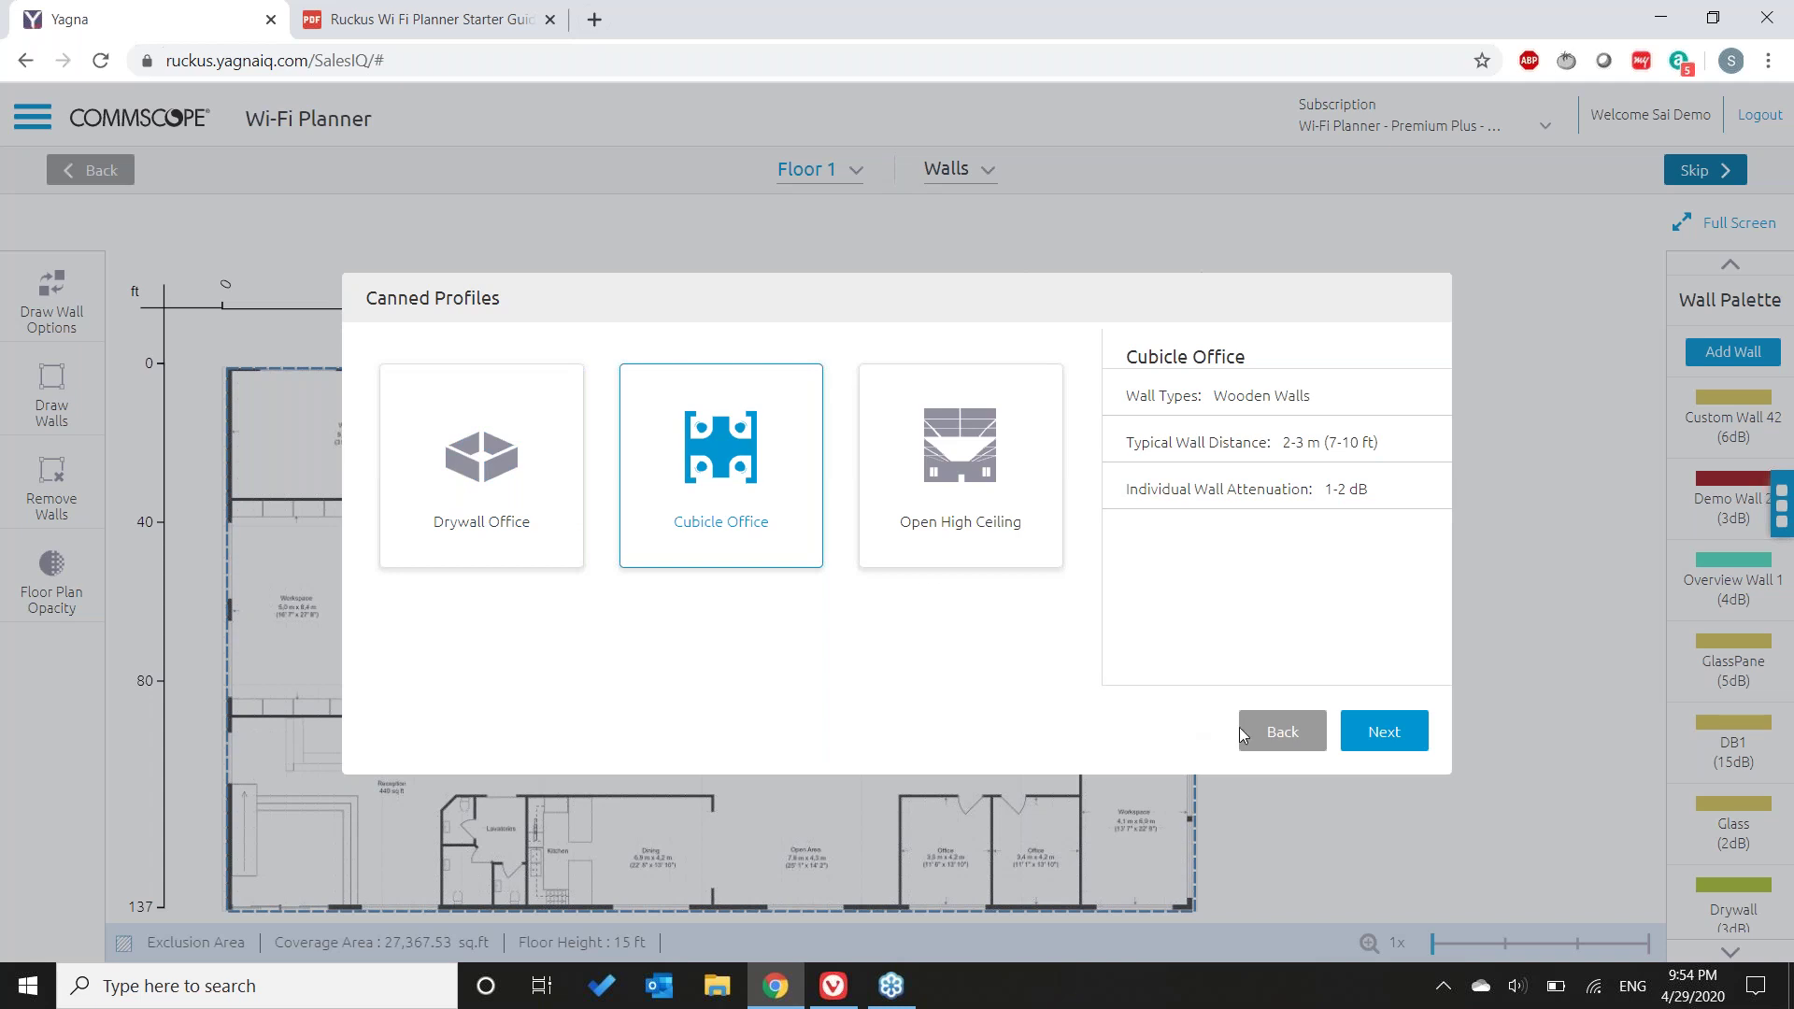
# - Go back, choose Drawing Walls instead, and continue to the floor plan
pyautogui.click(1278, 733)
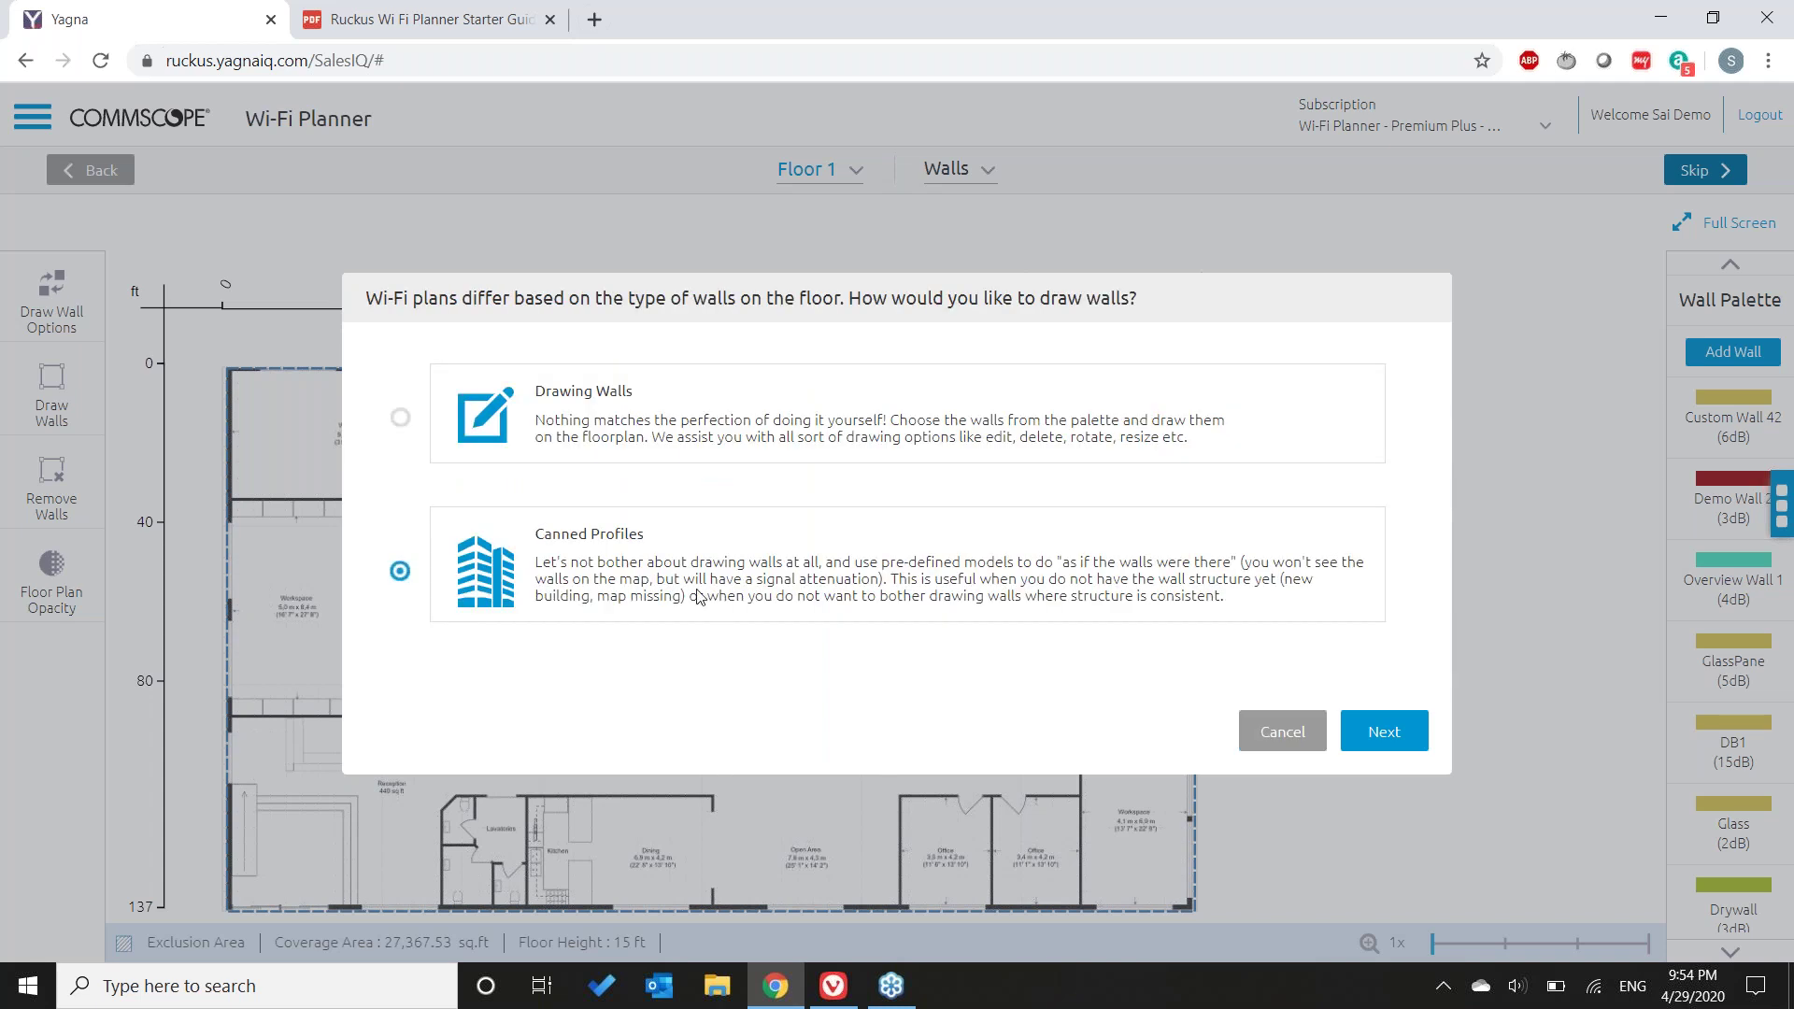
pyautogui.click(572, 408)
pyautogui.click(1385, 734)
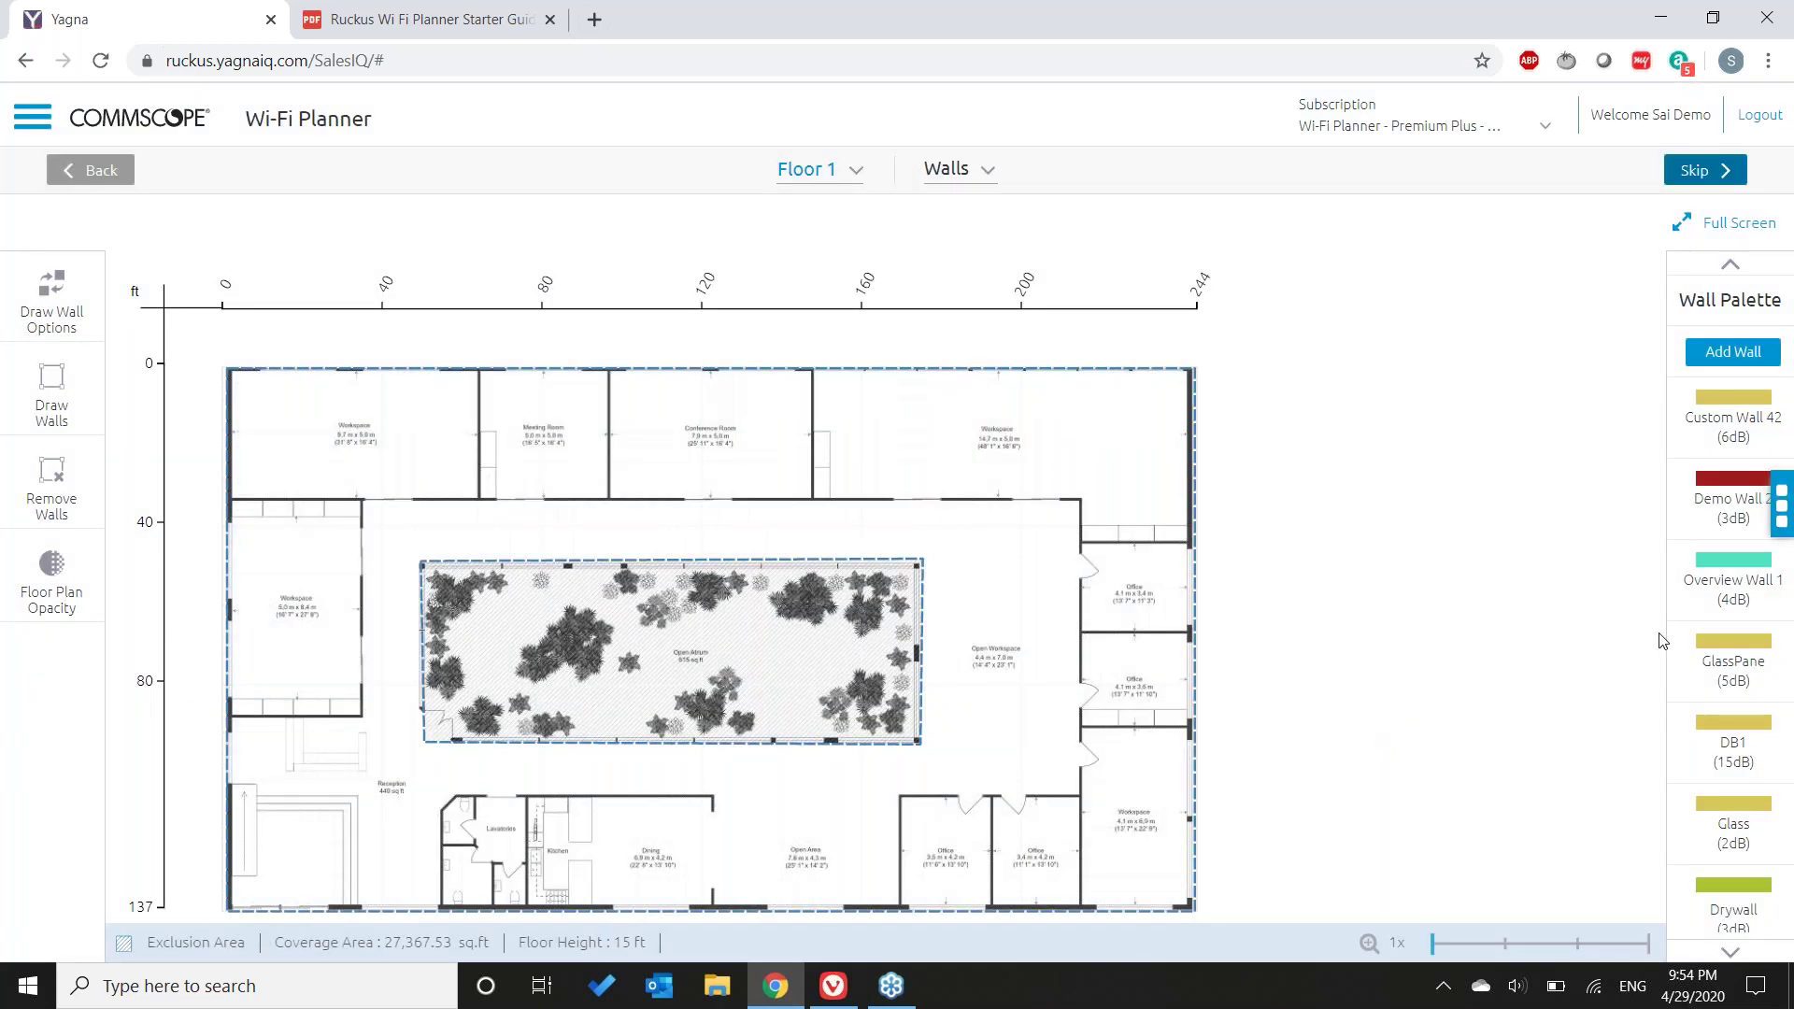
# - Browse the Wall Palette's wall types and pick Brick Wall (10dB) for drawing
pyautogui.click(1681, 580)
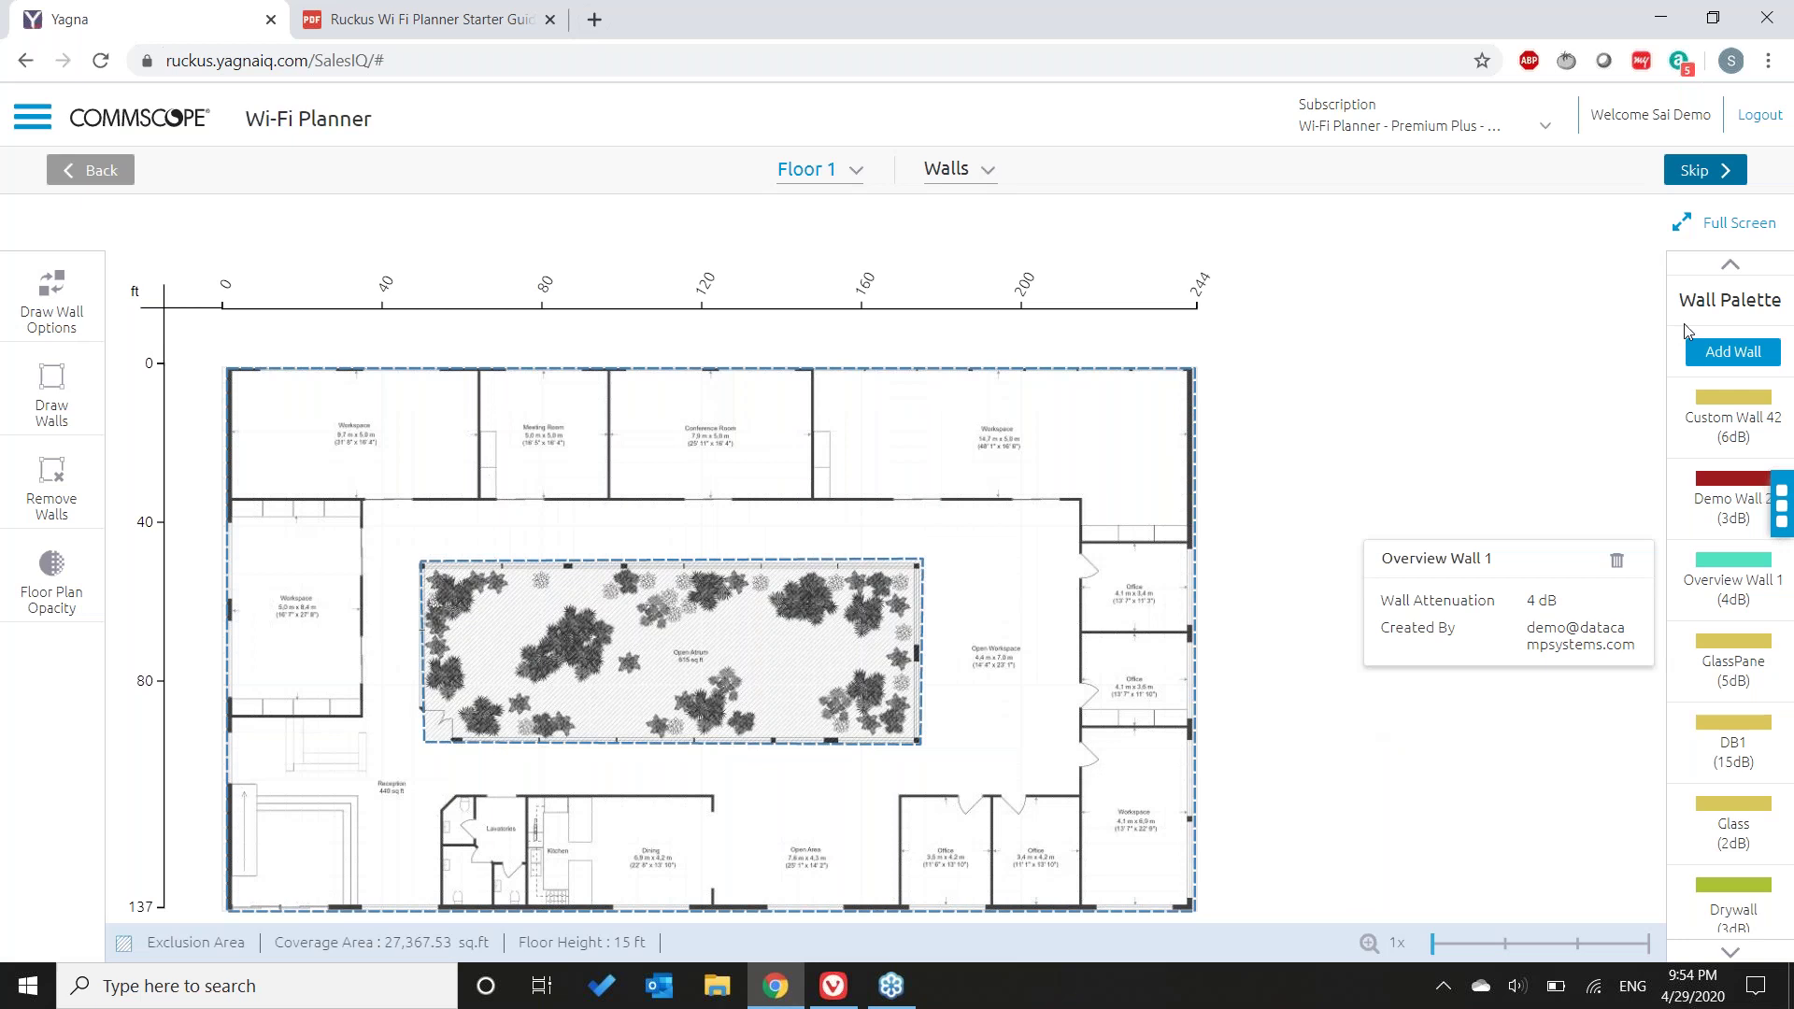
pyautogui.click(1542, 825)
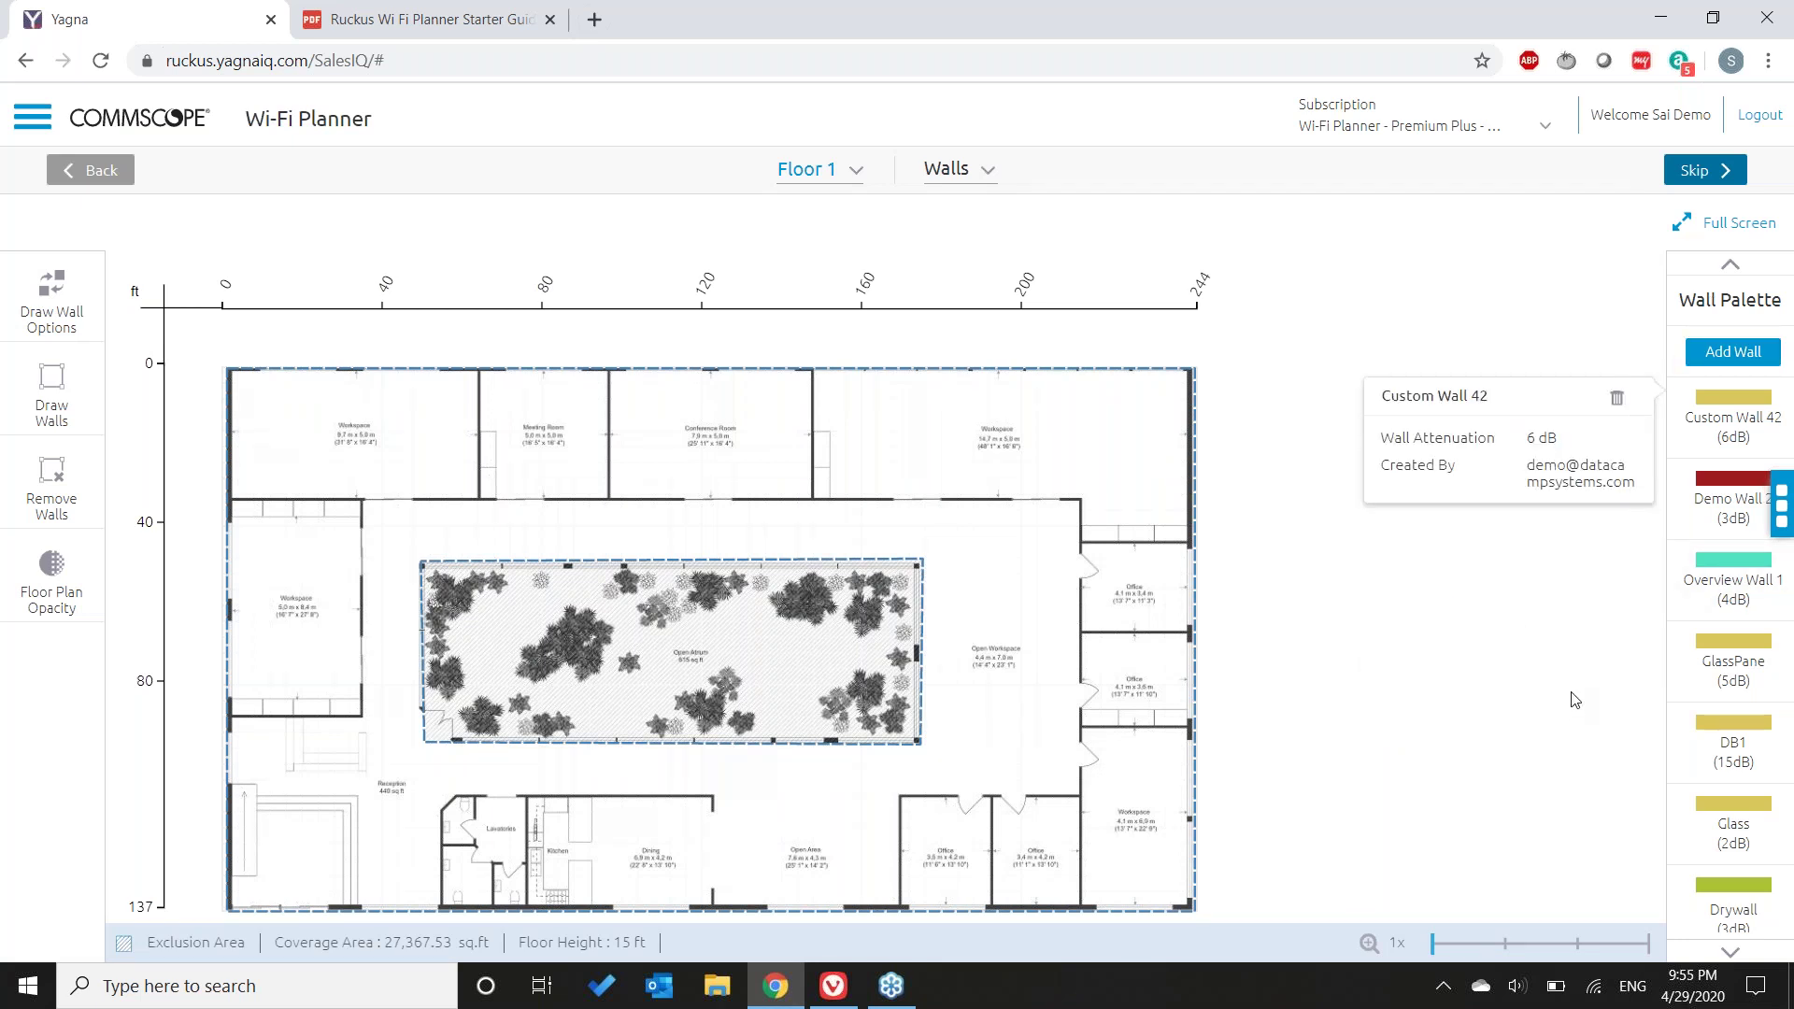
pyautogui.click(1706, 721)
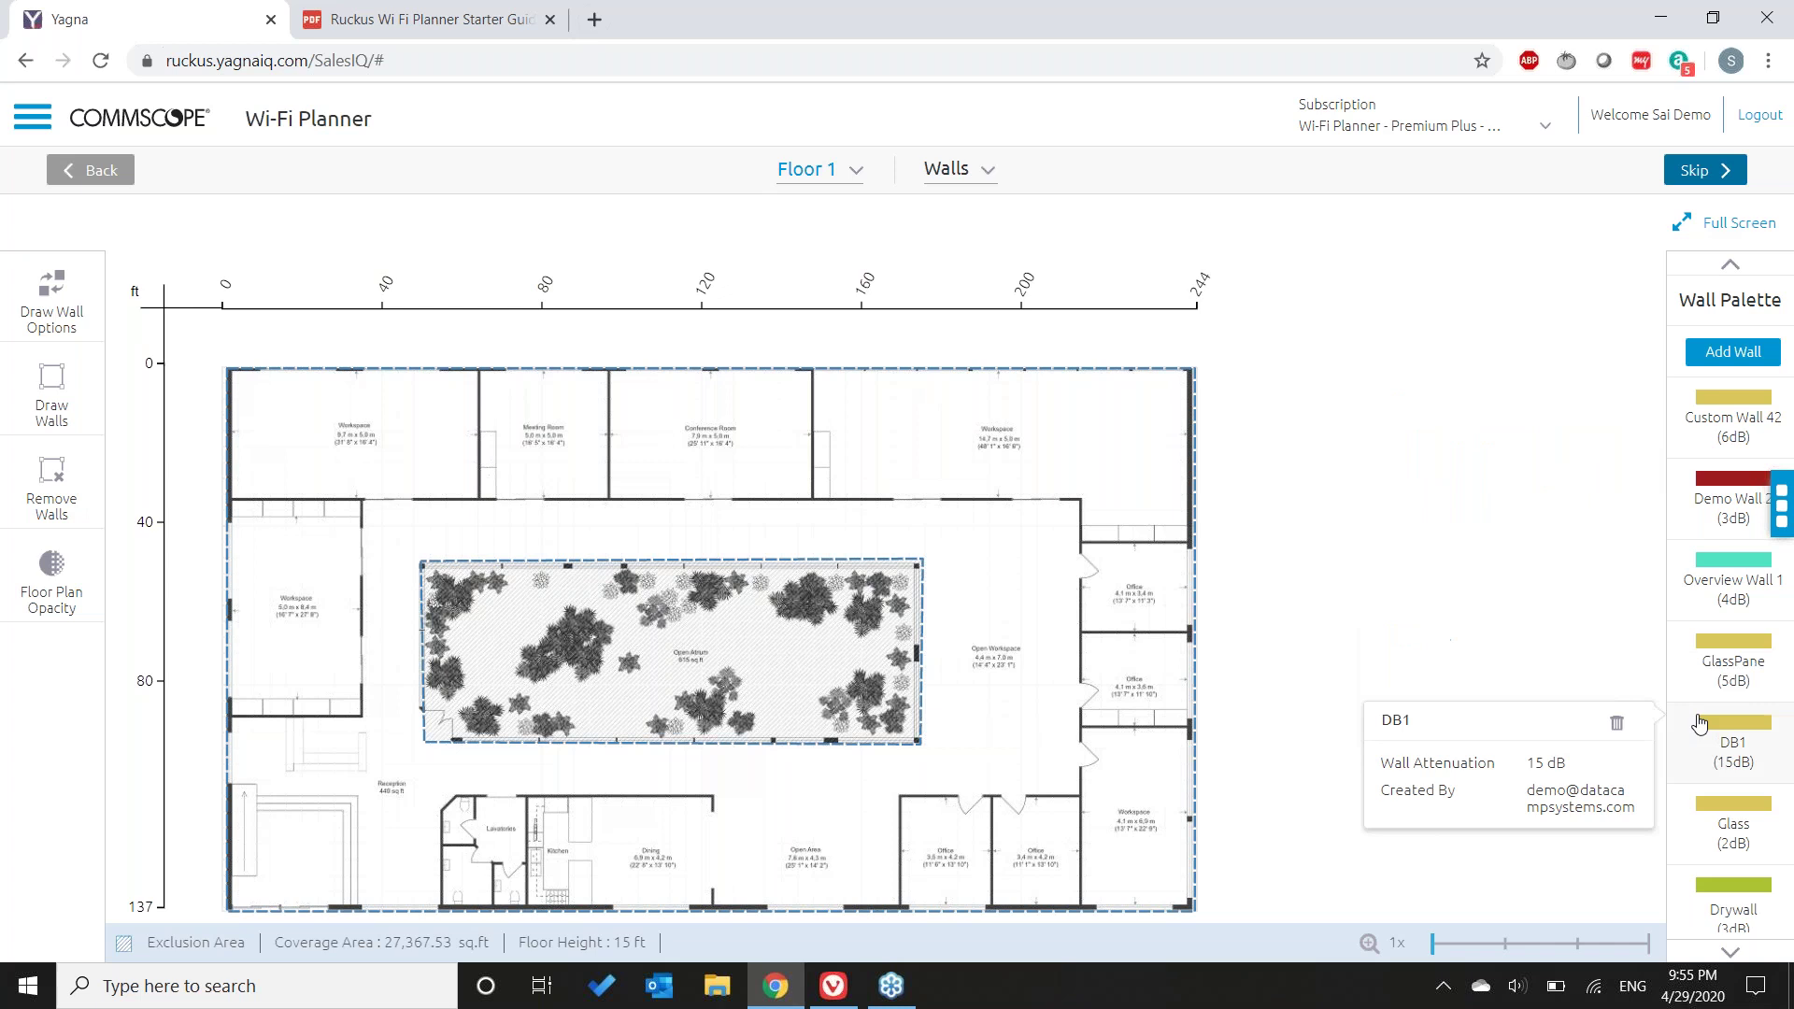
pyautogui.click(1729, 953)
pyautogui.click(1729, 953)
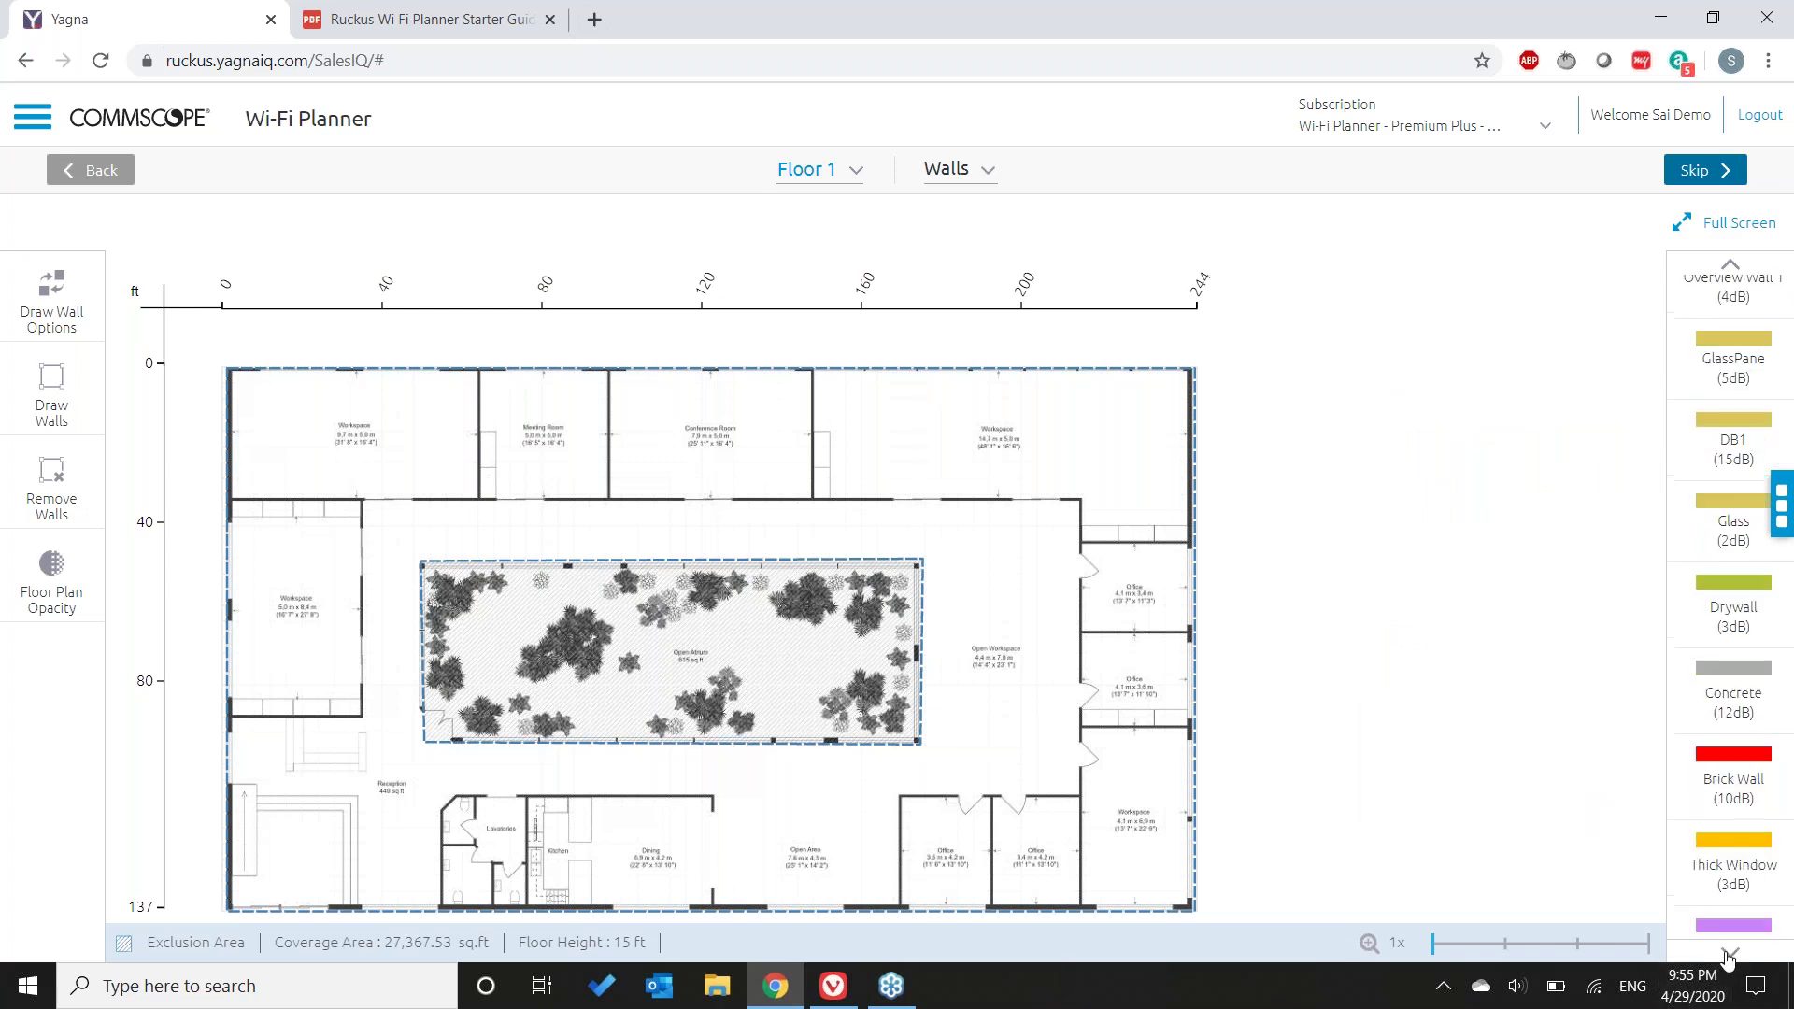
pyautogui.click(1729, 953)
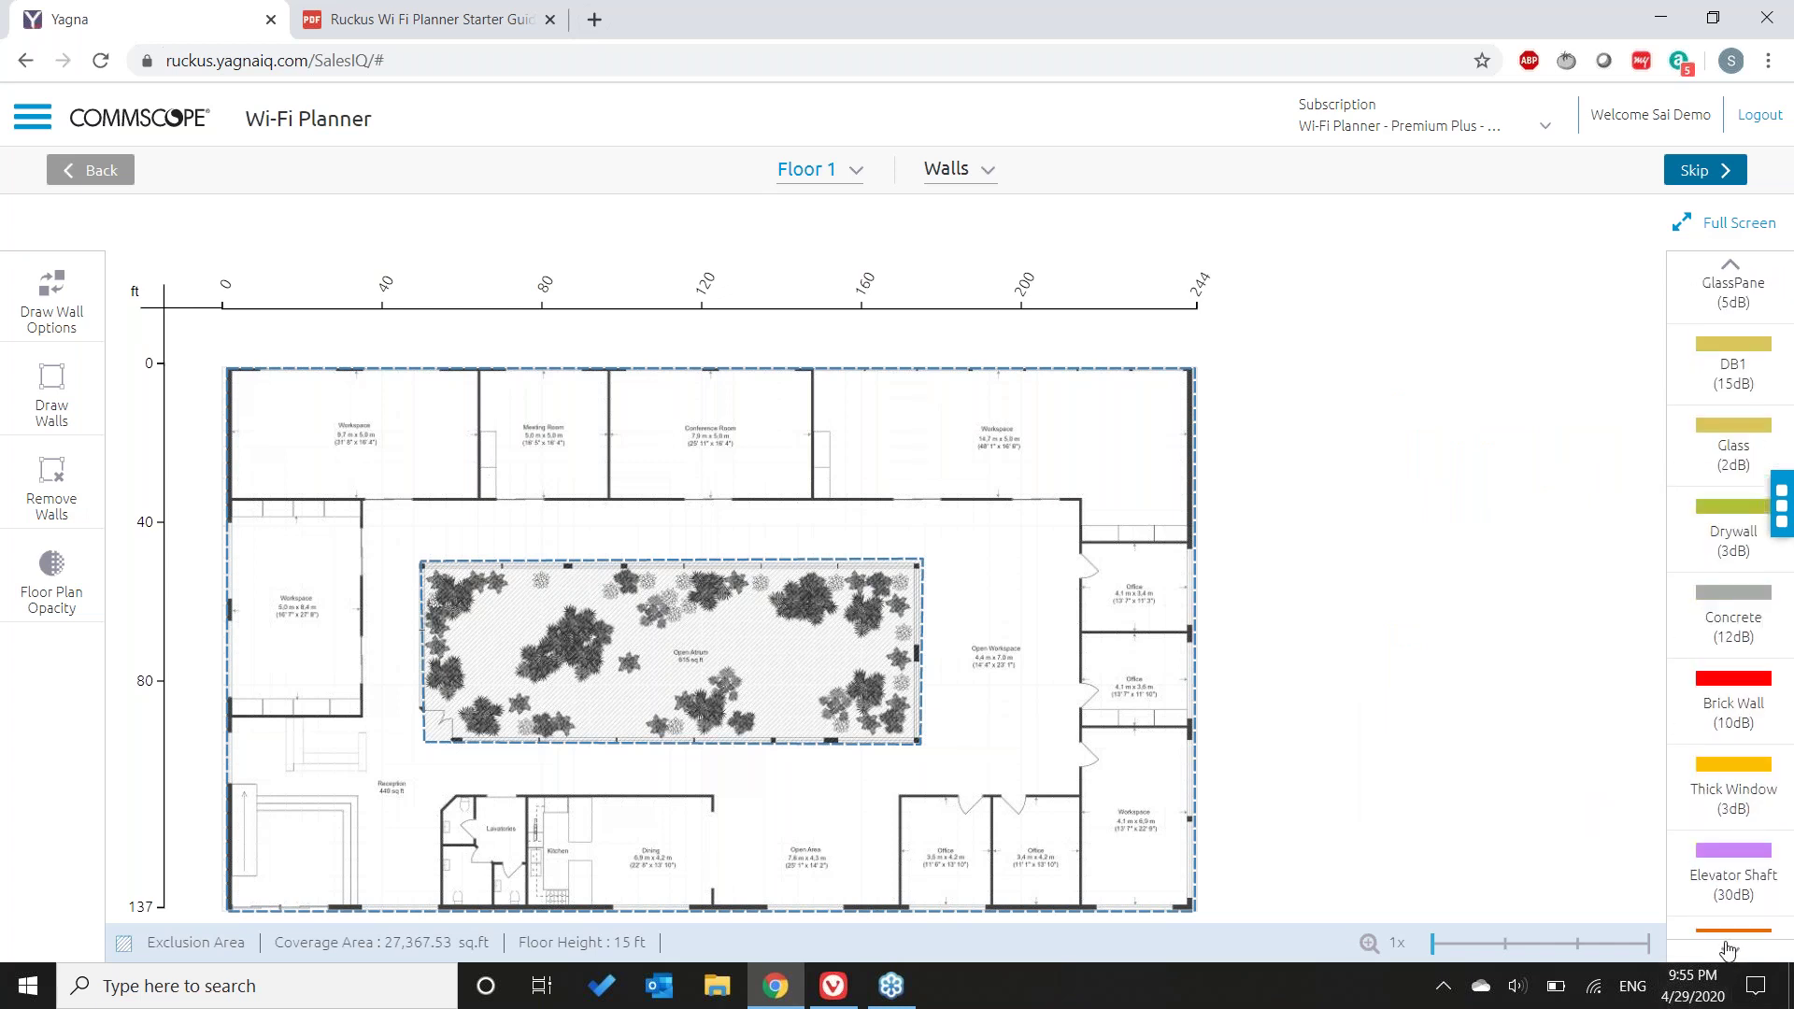
pyautogui.click(1729, 953)
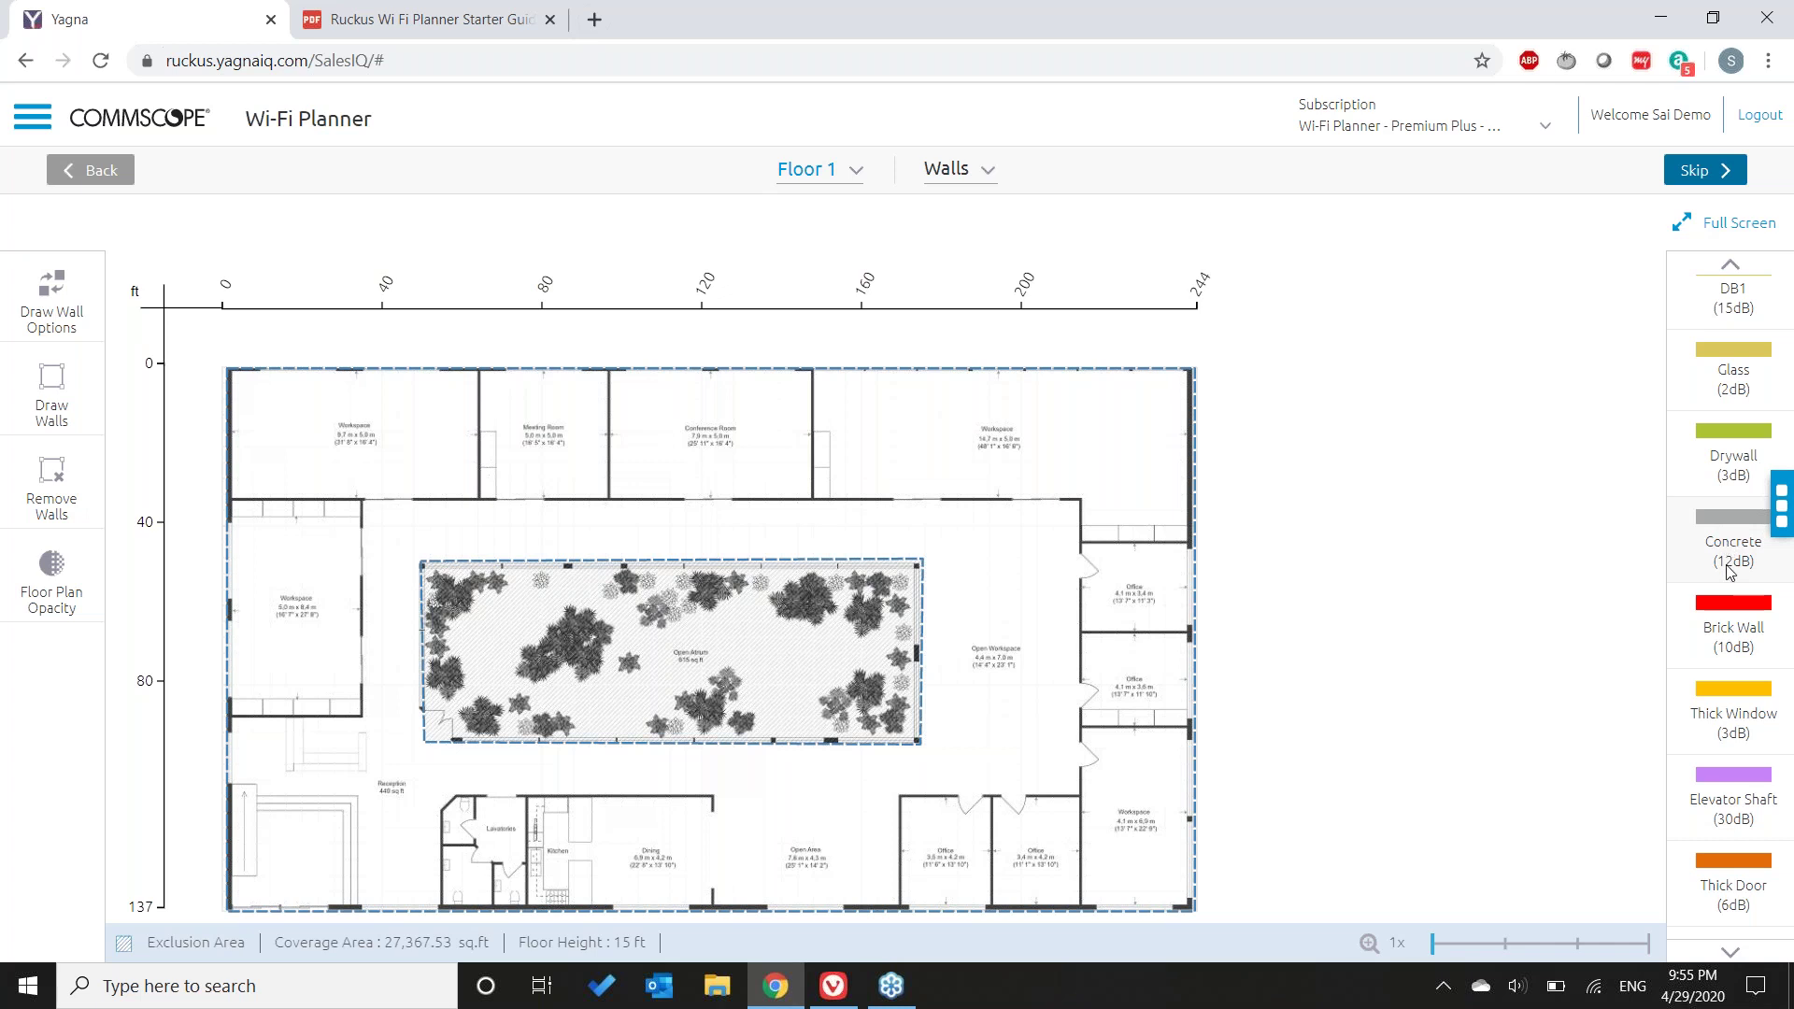
pyautogui.click(1725, 638)
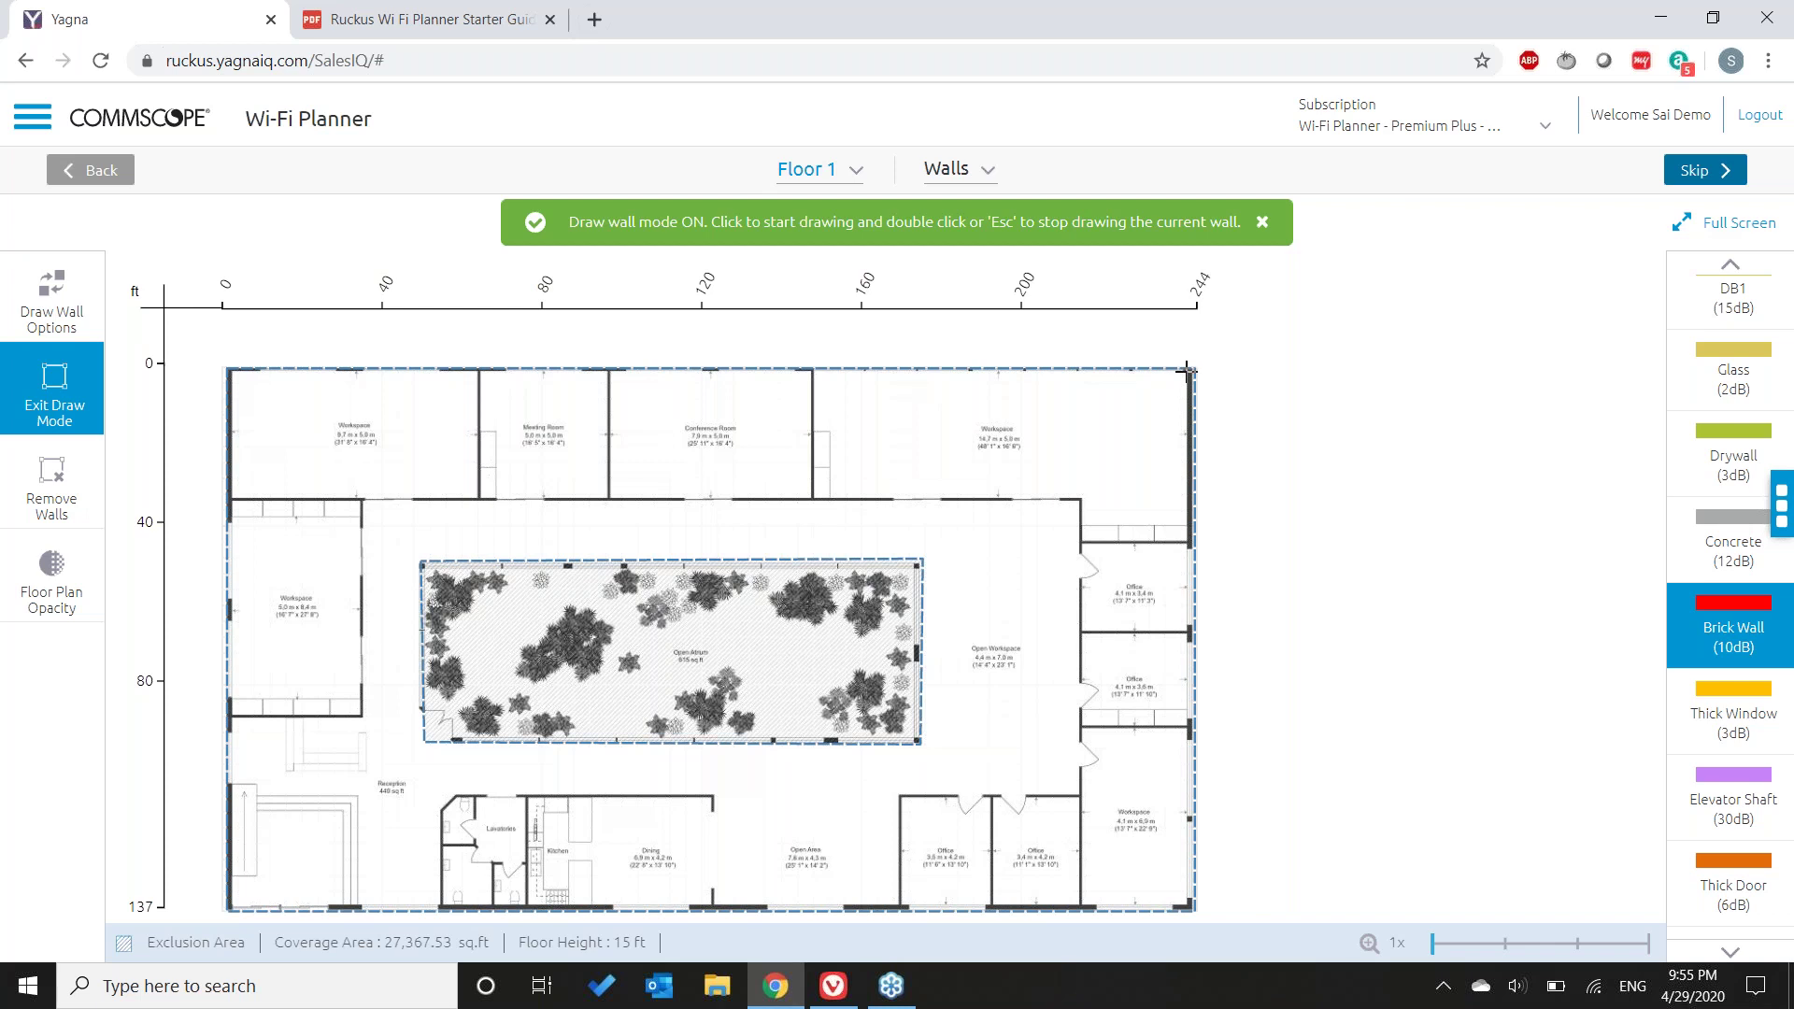
# - Draw Brick Wall segments down the upper right edge and around the office corner
pyautogui.click(1186, 371)
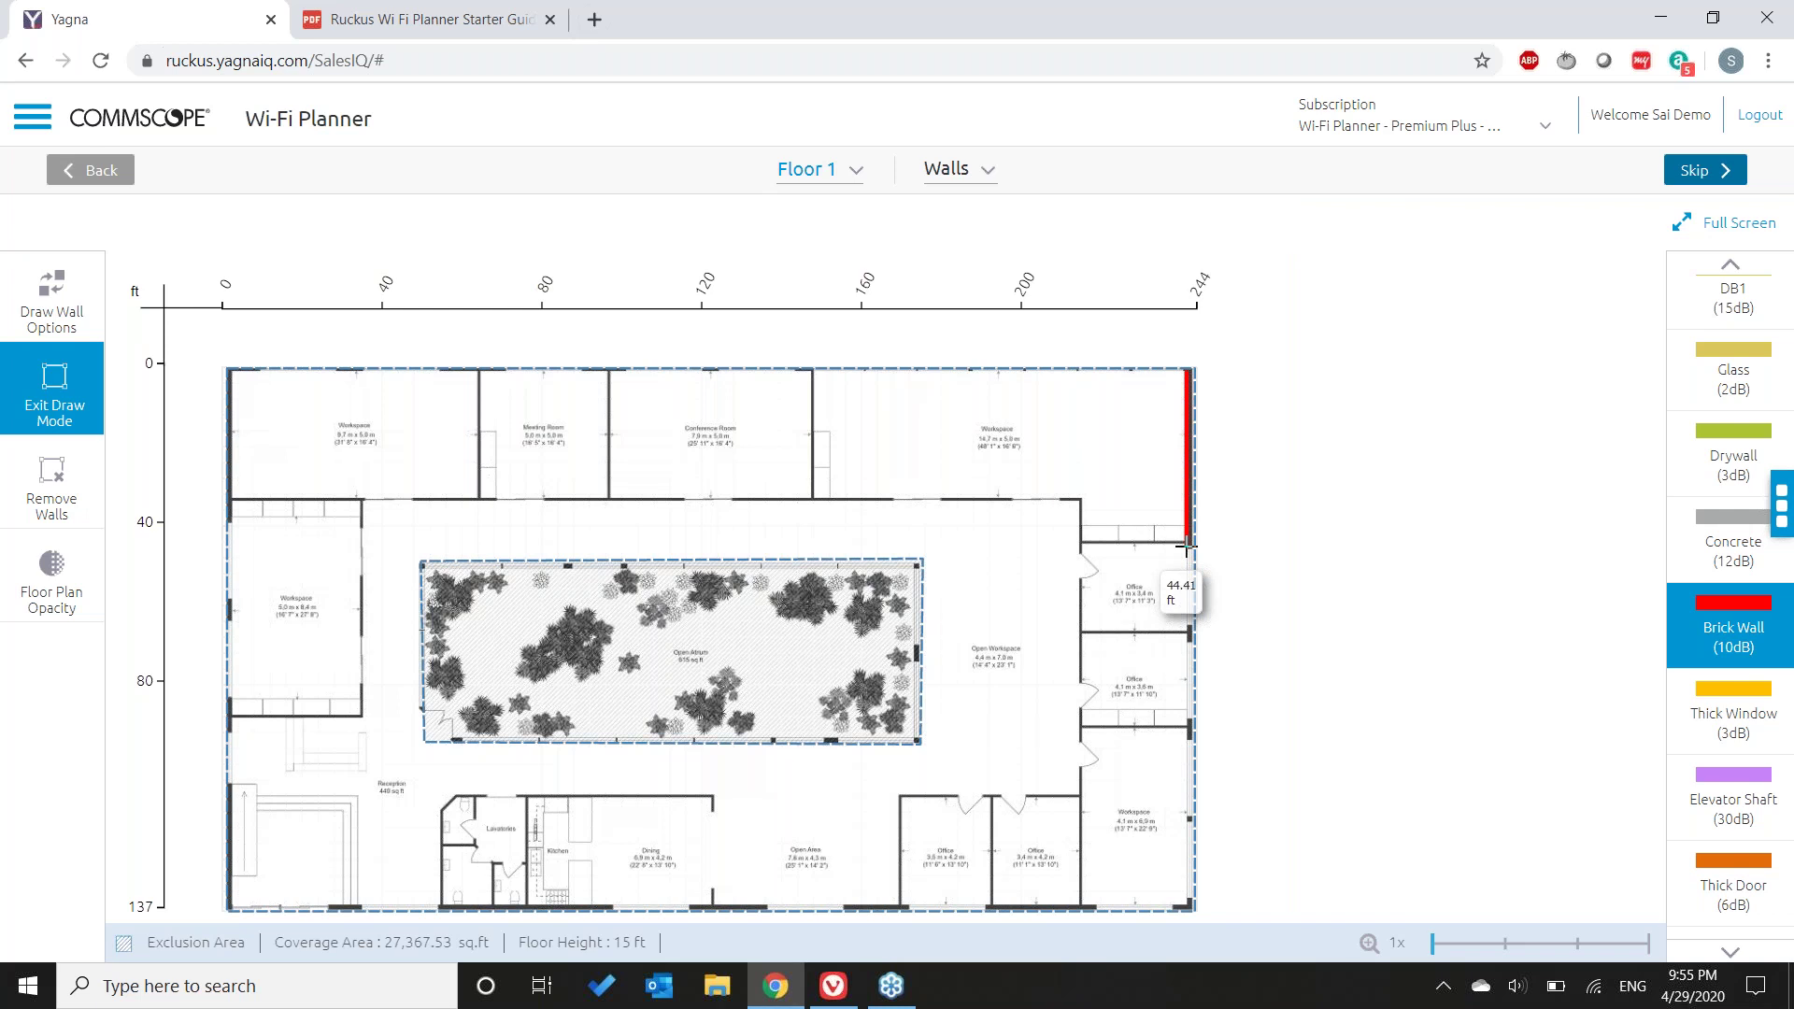
pyautogui.click(1187, 547)
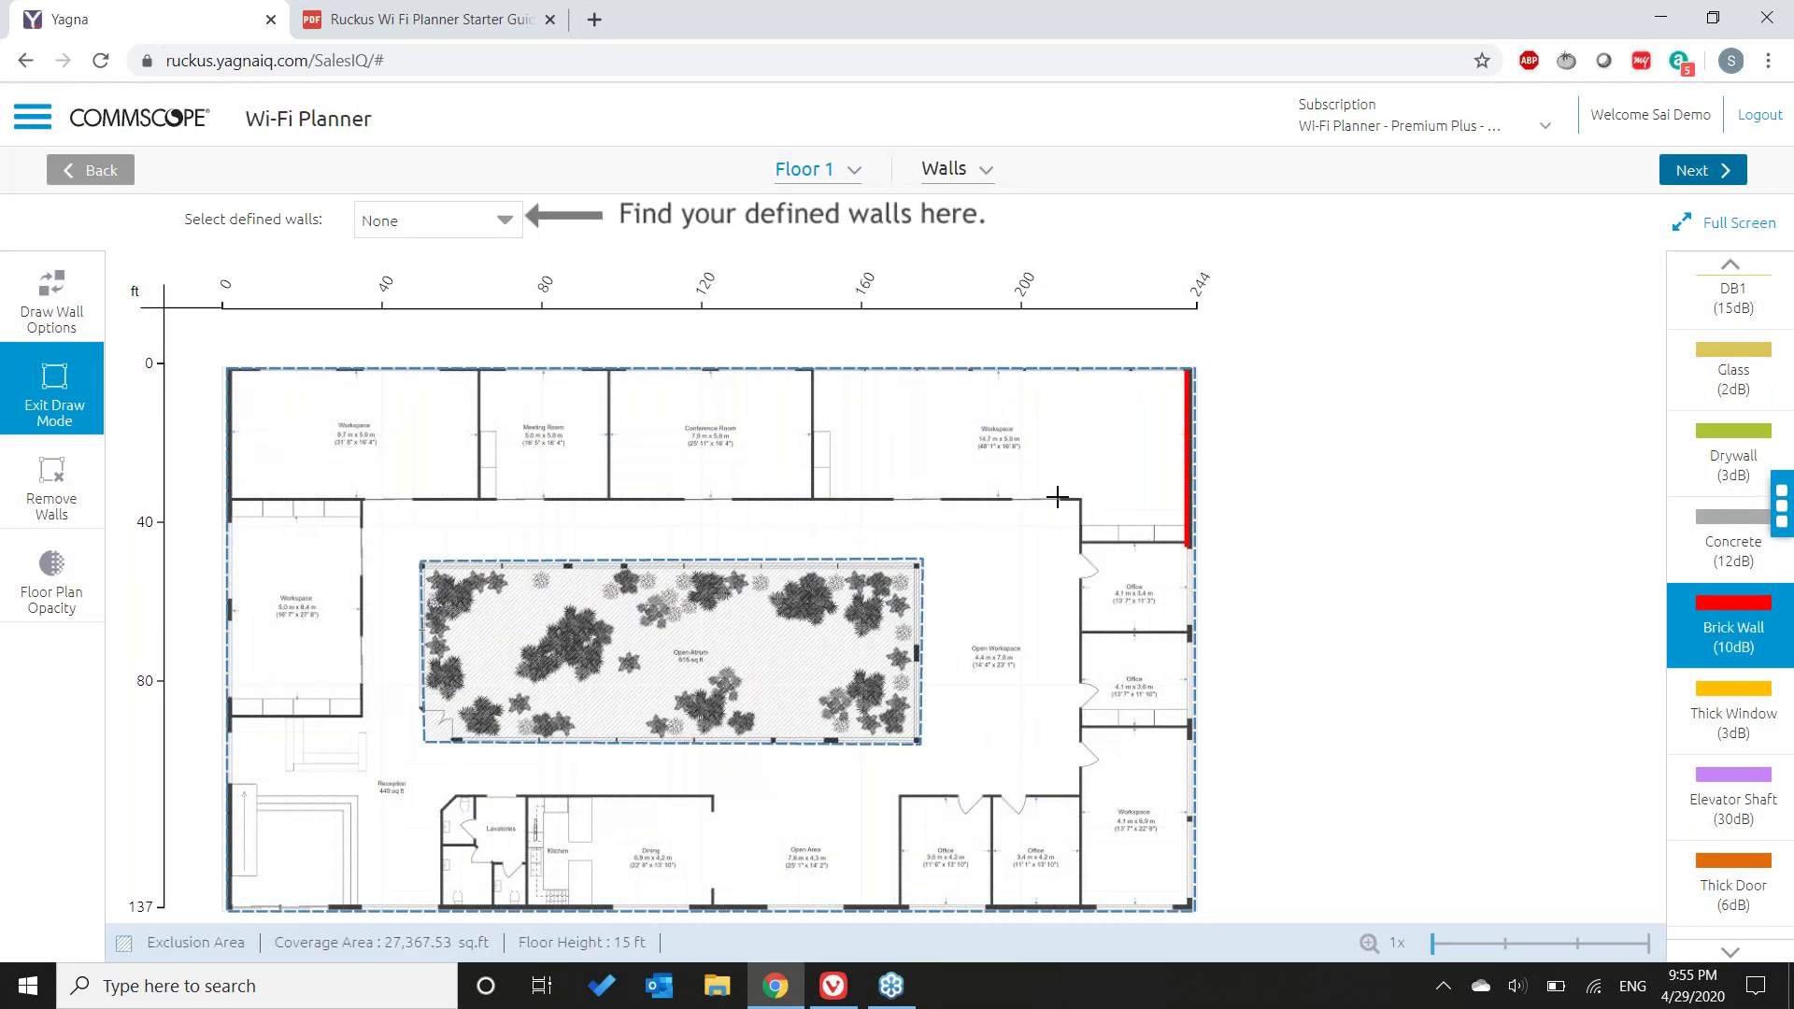
pyautogui.click(1057, 497)
pyautogui.click(1086, 500)
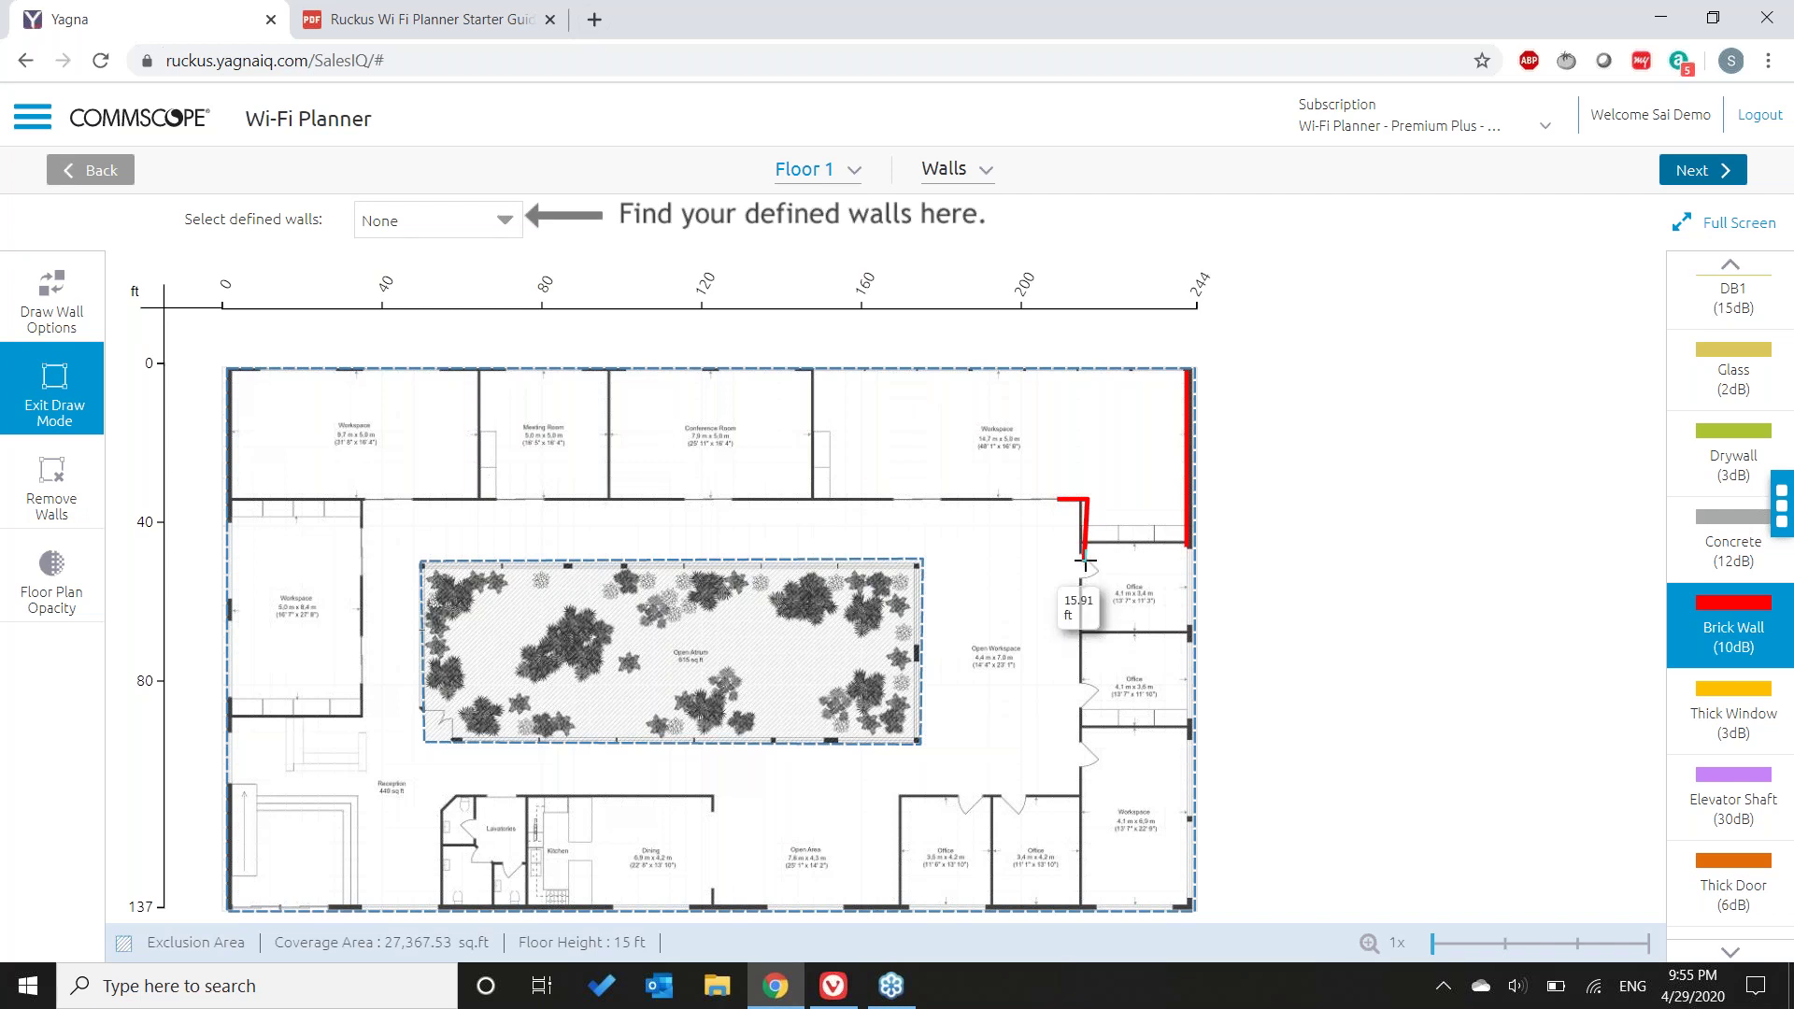
pyautogui.doubleClick(1083, 558)
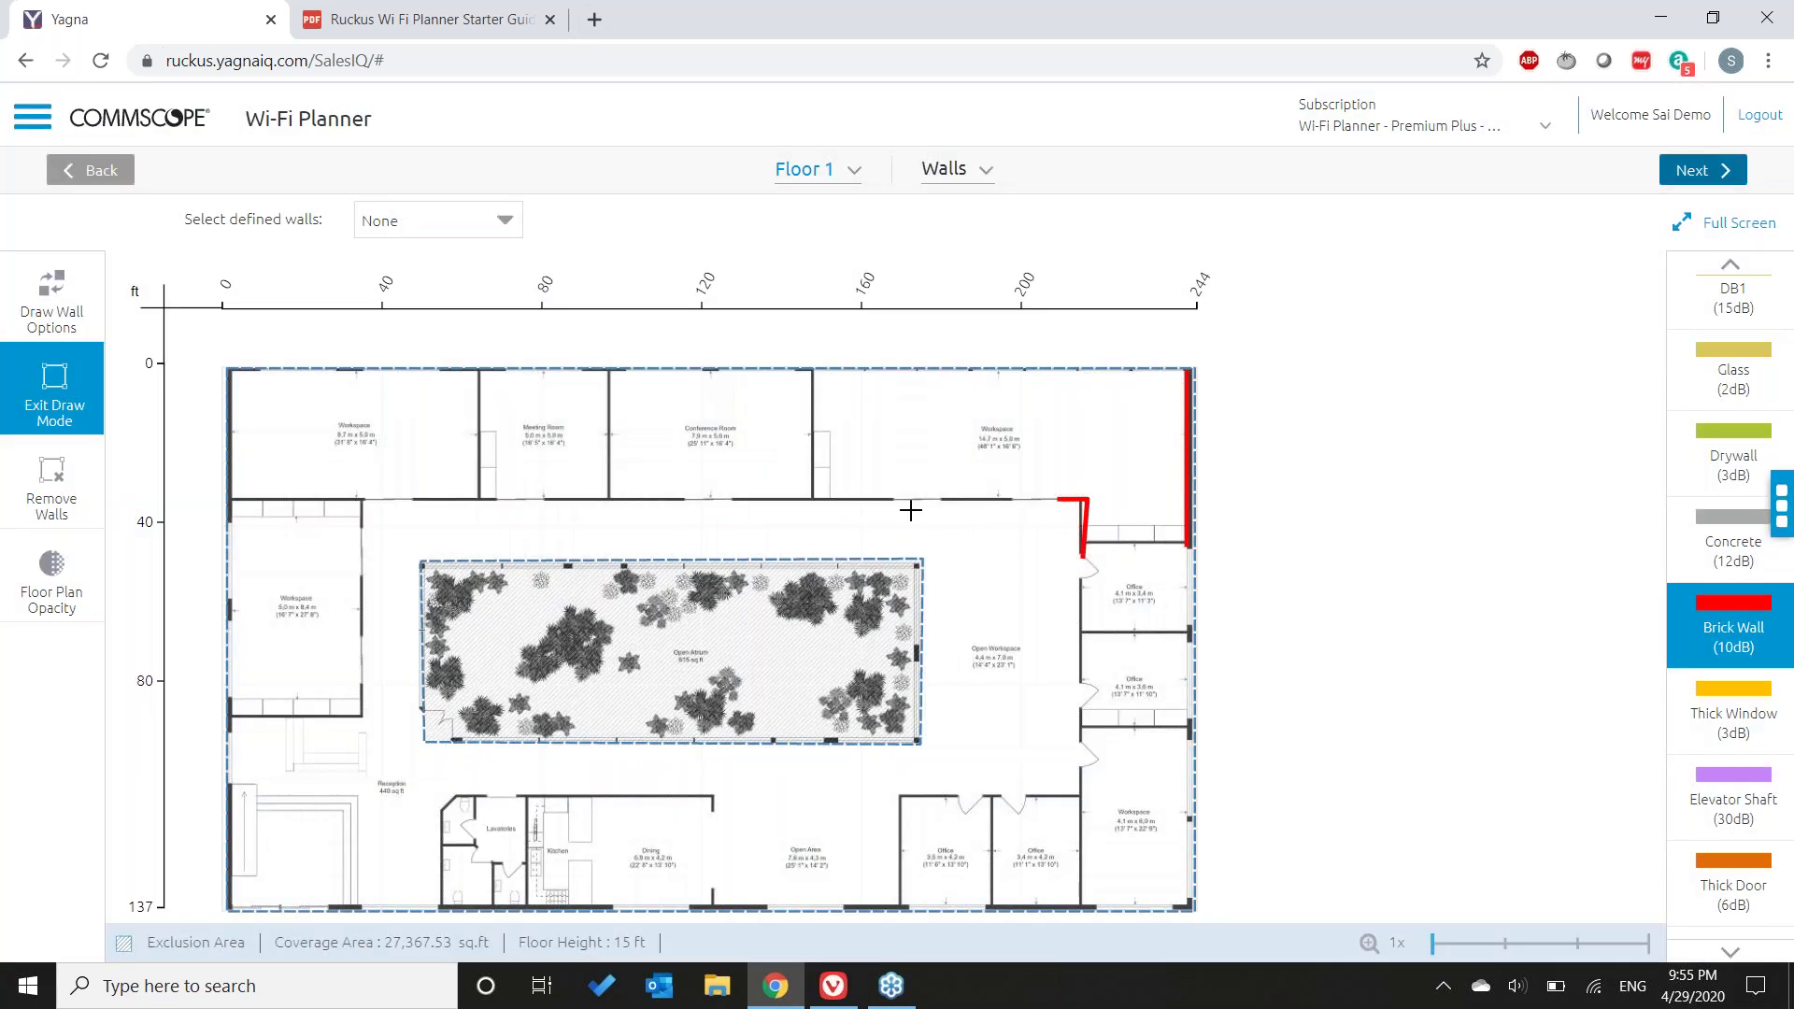
# - Draw a Thick Window section along the corridor wall
pyautogui.click(1699, 541)
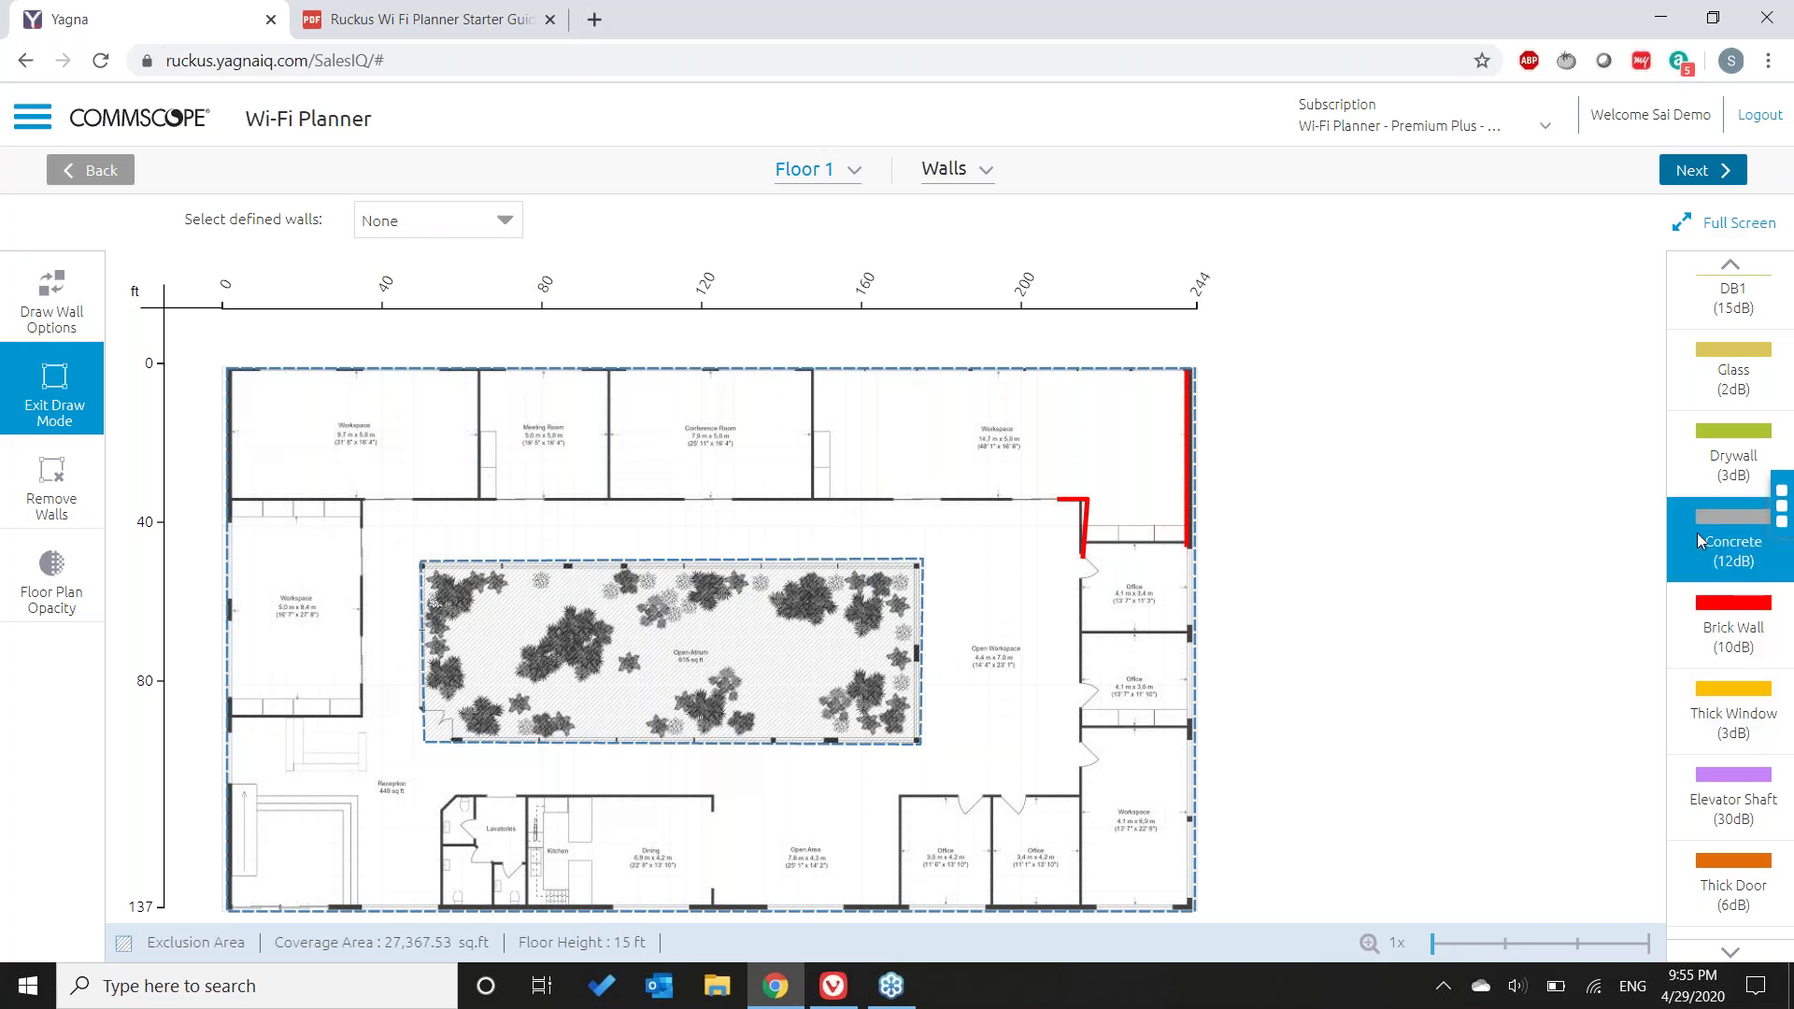
pyautogui.click(1725, 735)
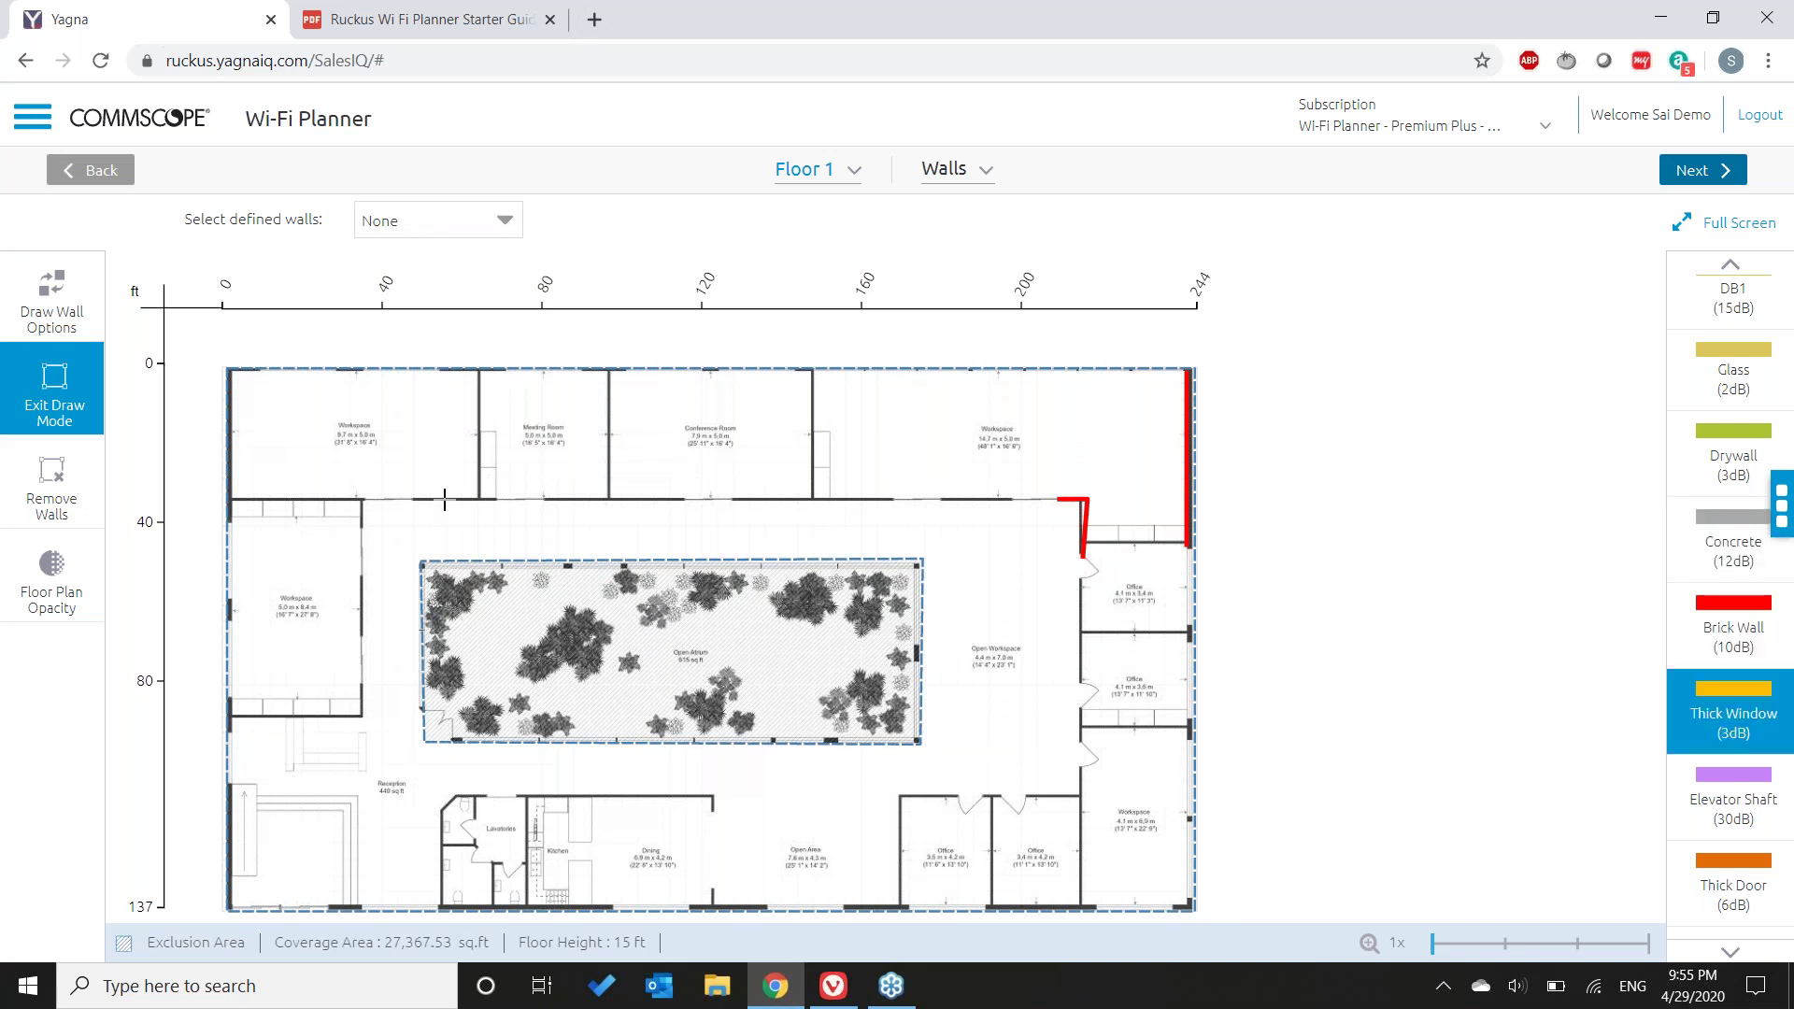
pyautogui.moveTo(410, 500)
pyautogui.mouseDown()
pyautogui.moveTo(717, 497)
pyautogui.moveTo(684, 496)
pyautogui.mouseUp()
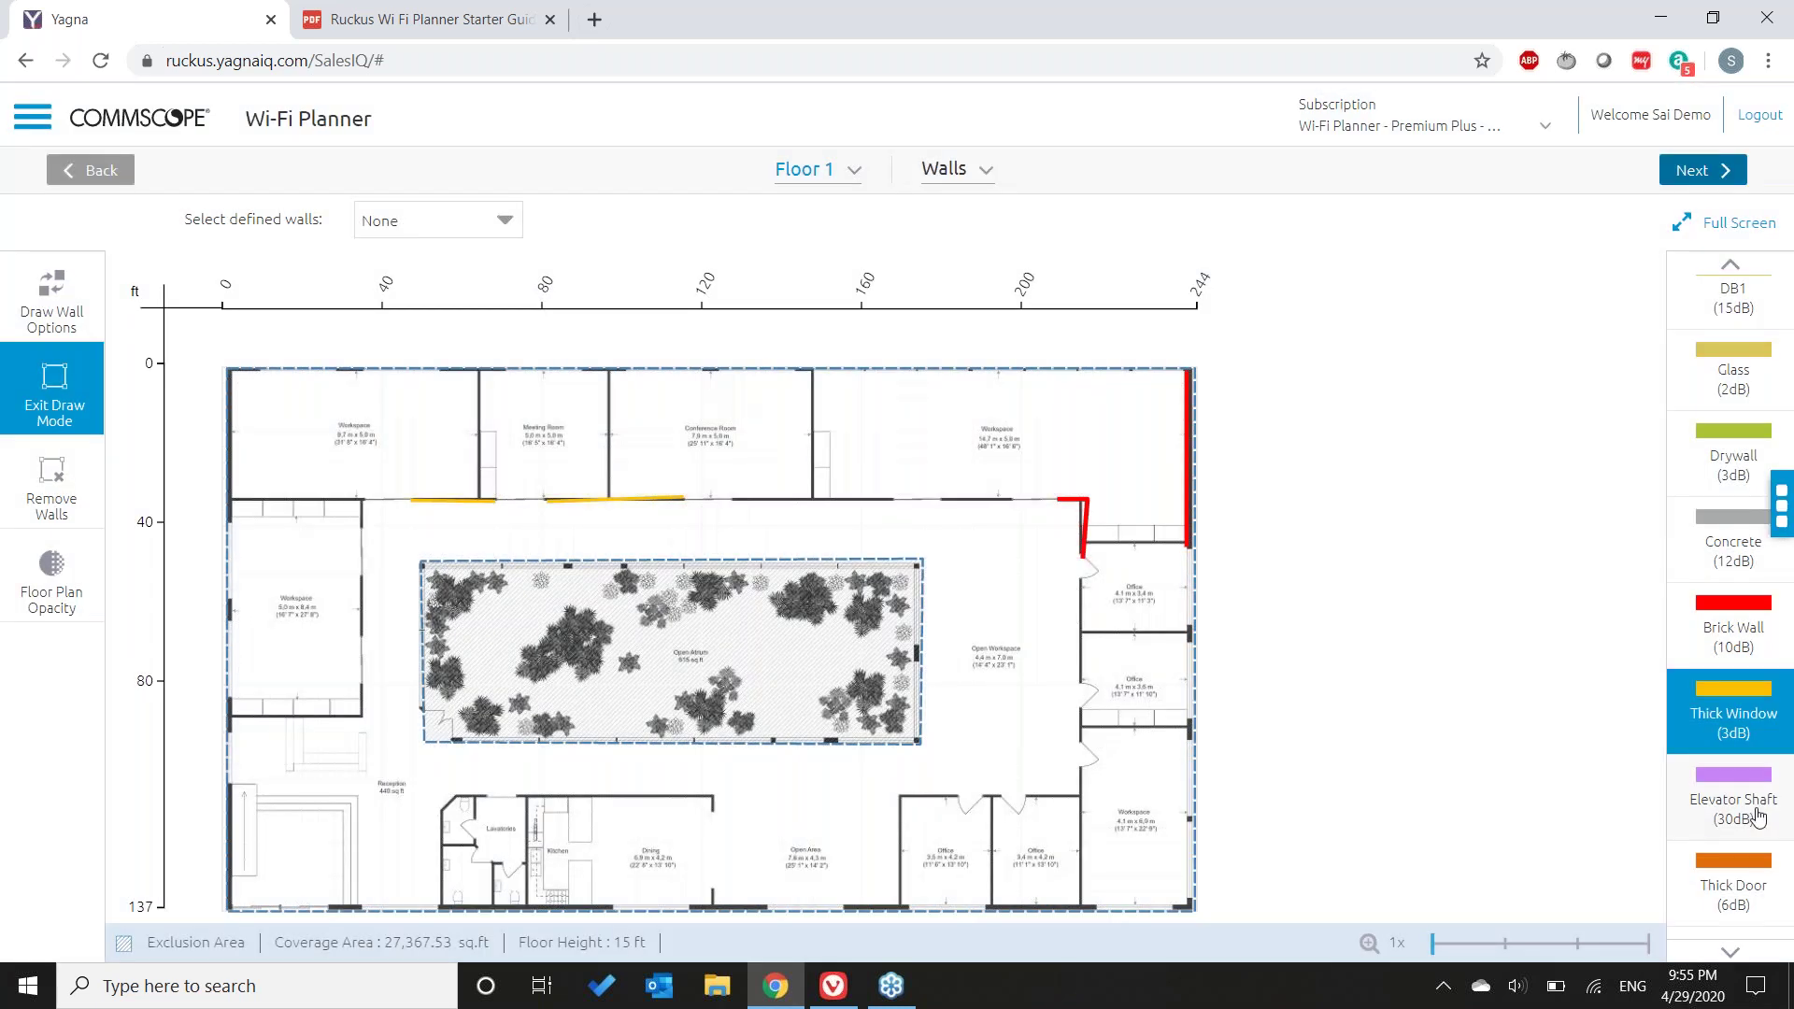
pyautogui.click(1753, 809)
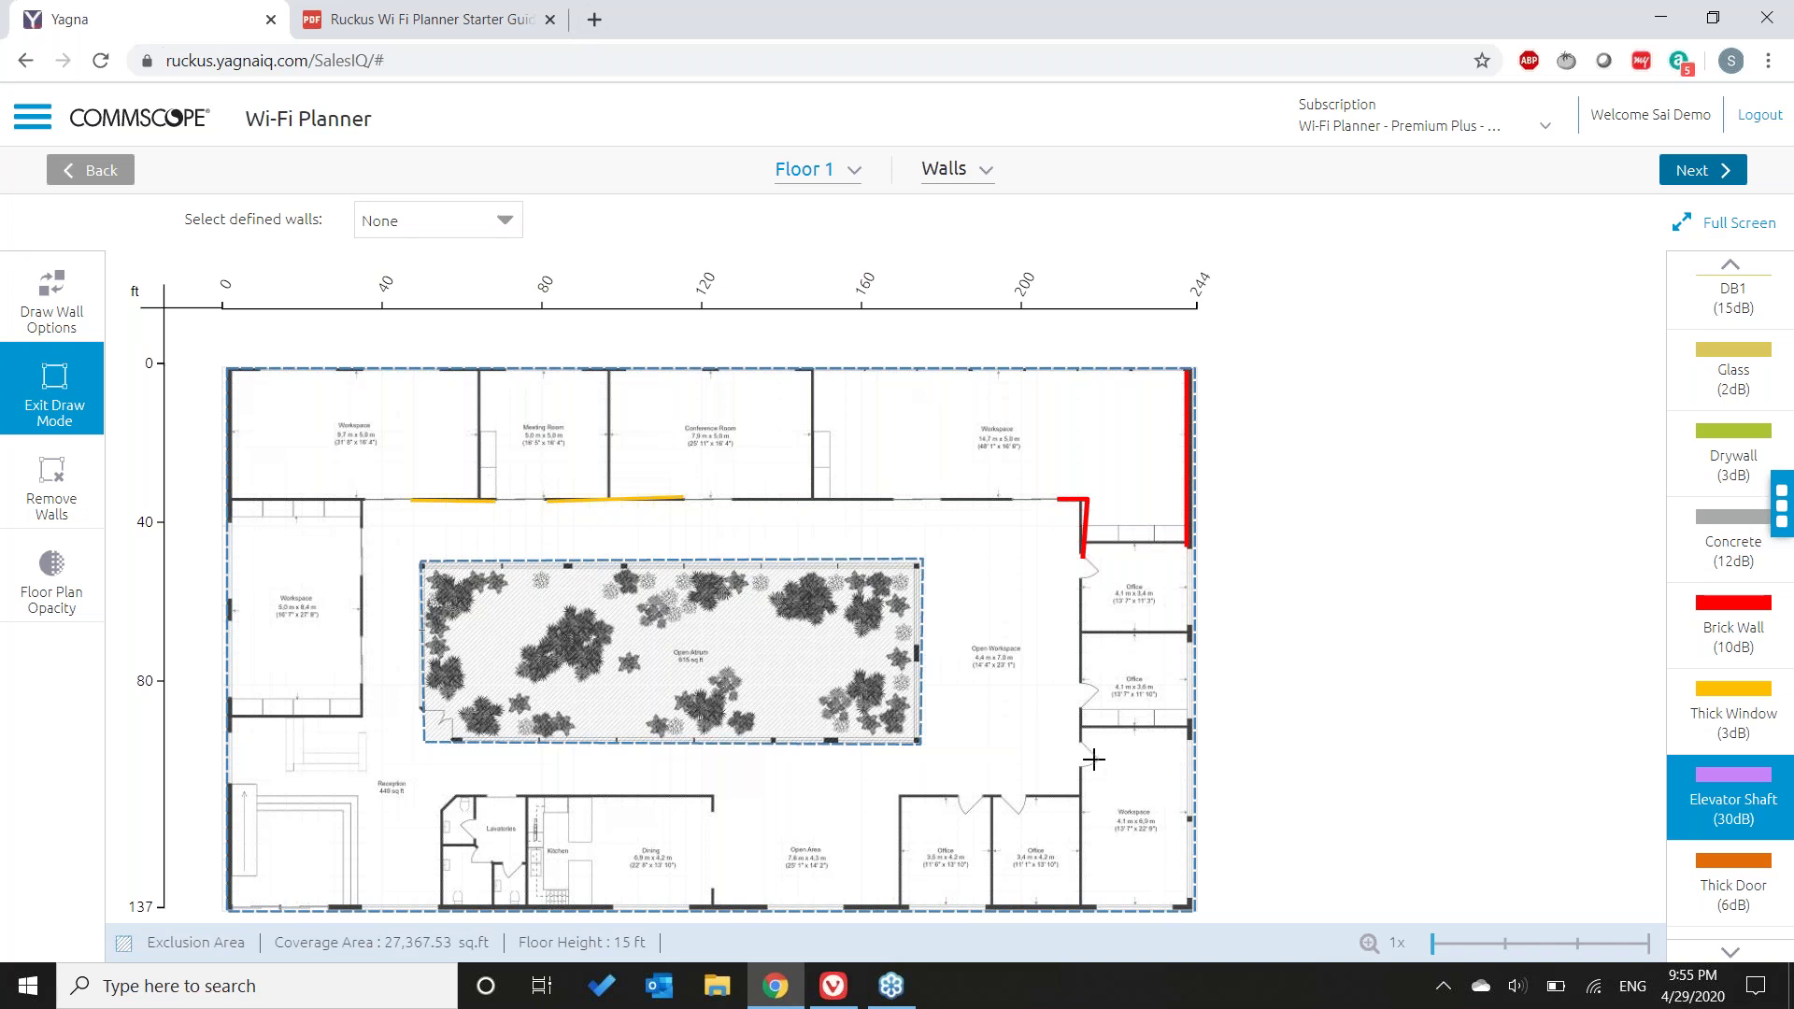
# - Draw a three-sided Elevator Shaft wall enclosure at the bottom edge near Reception
pyautogui.click(351, 869)
pyautogui.click(385, 869)
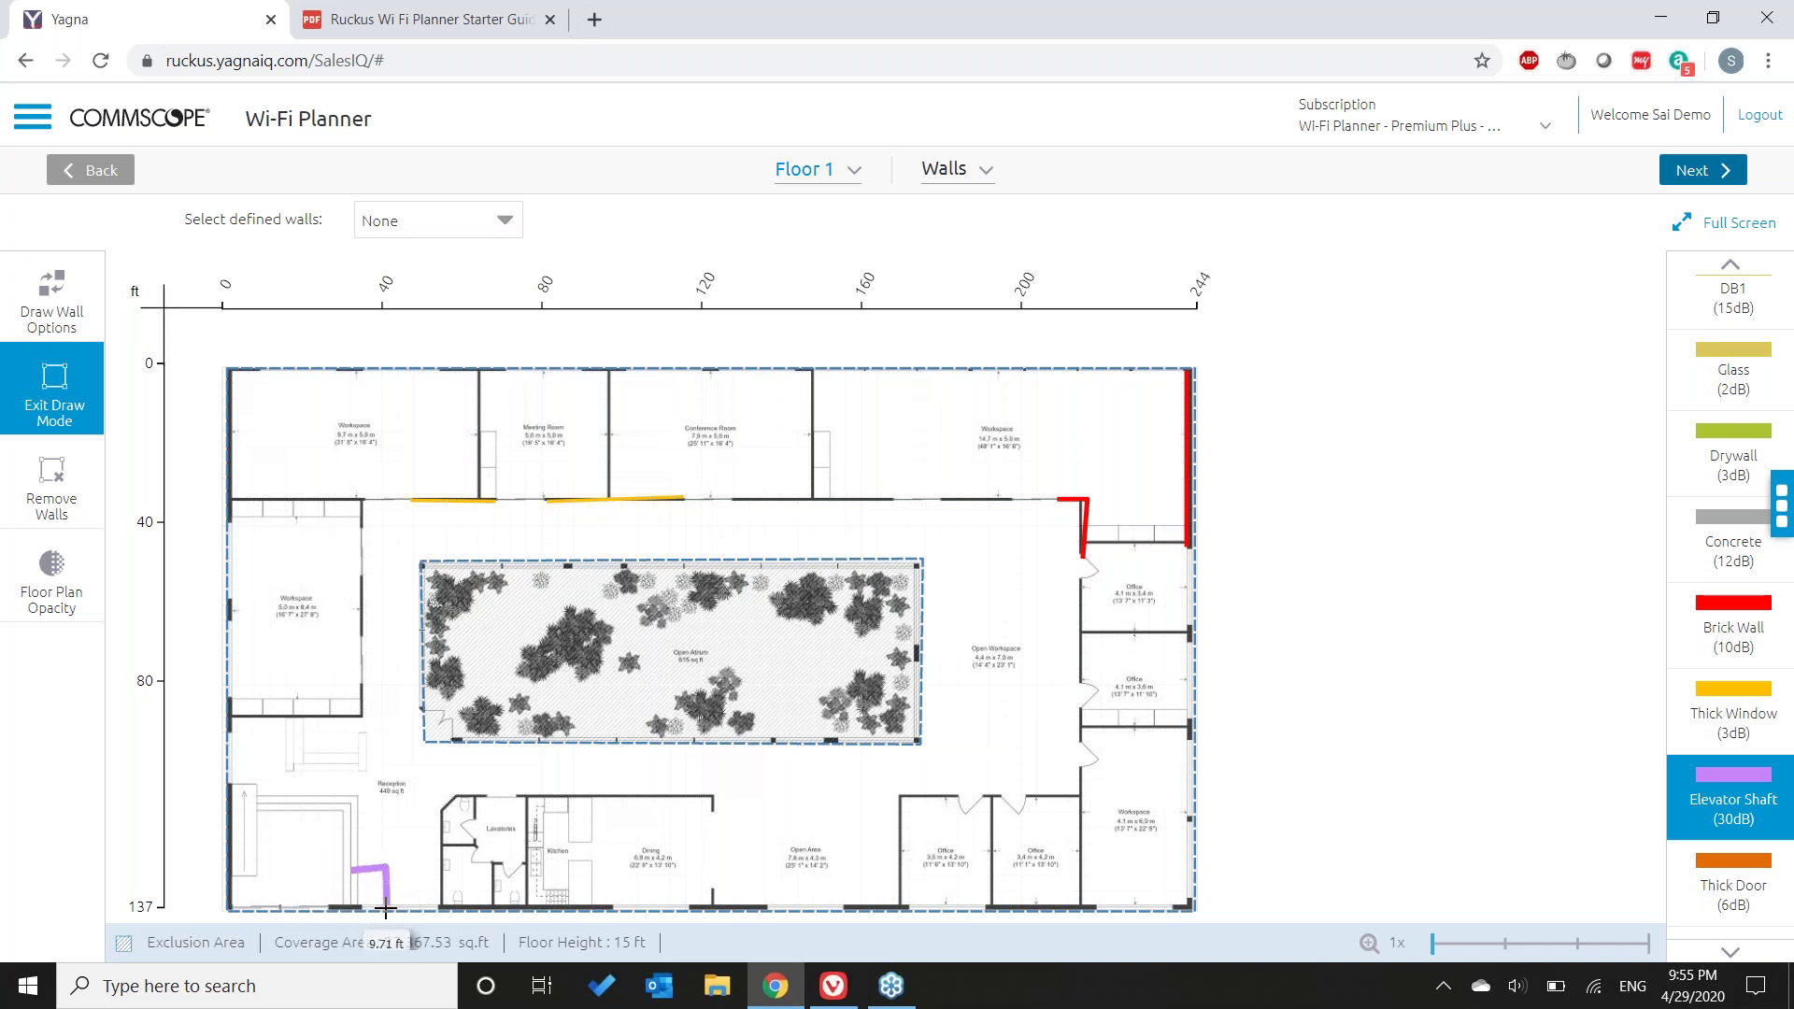
pyautogui.click(385, 908)
pyautogui.click(356, 907)
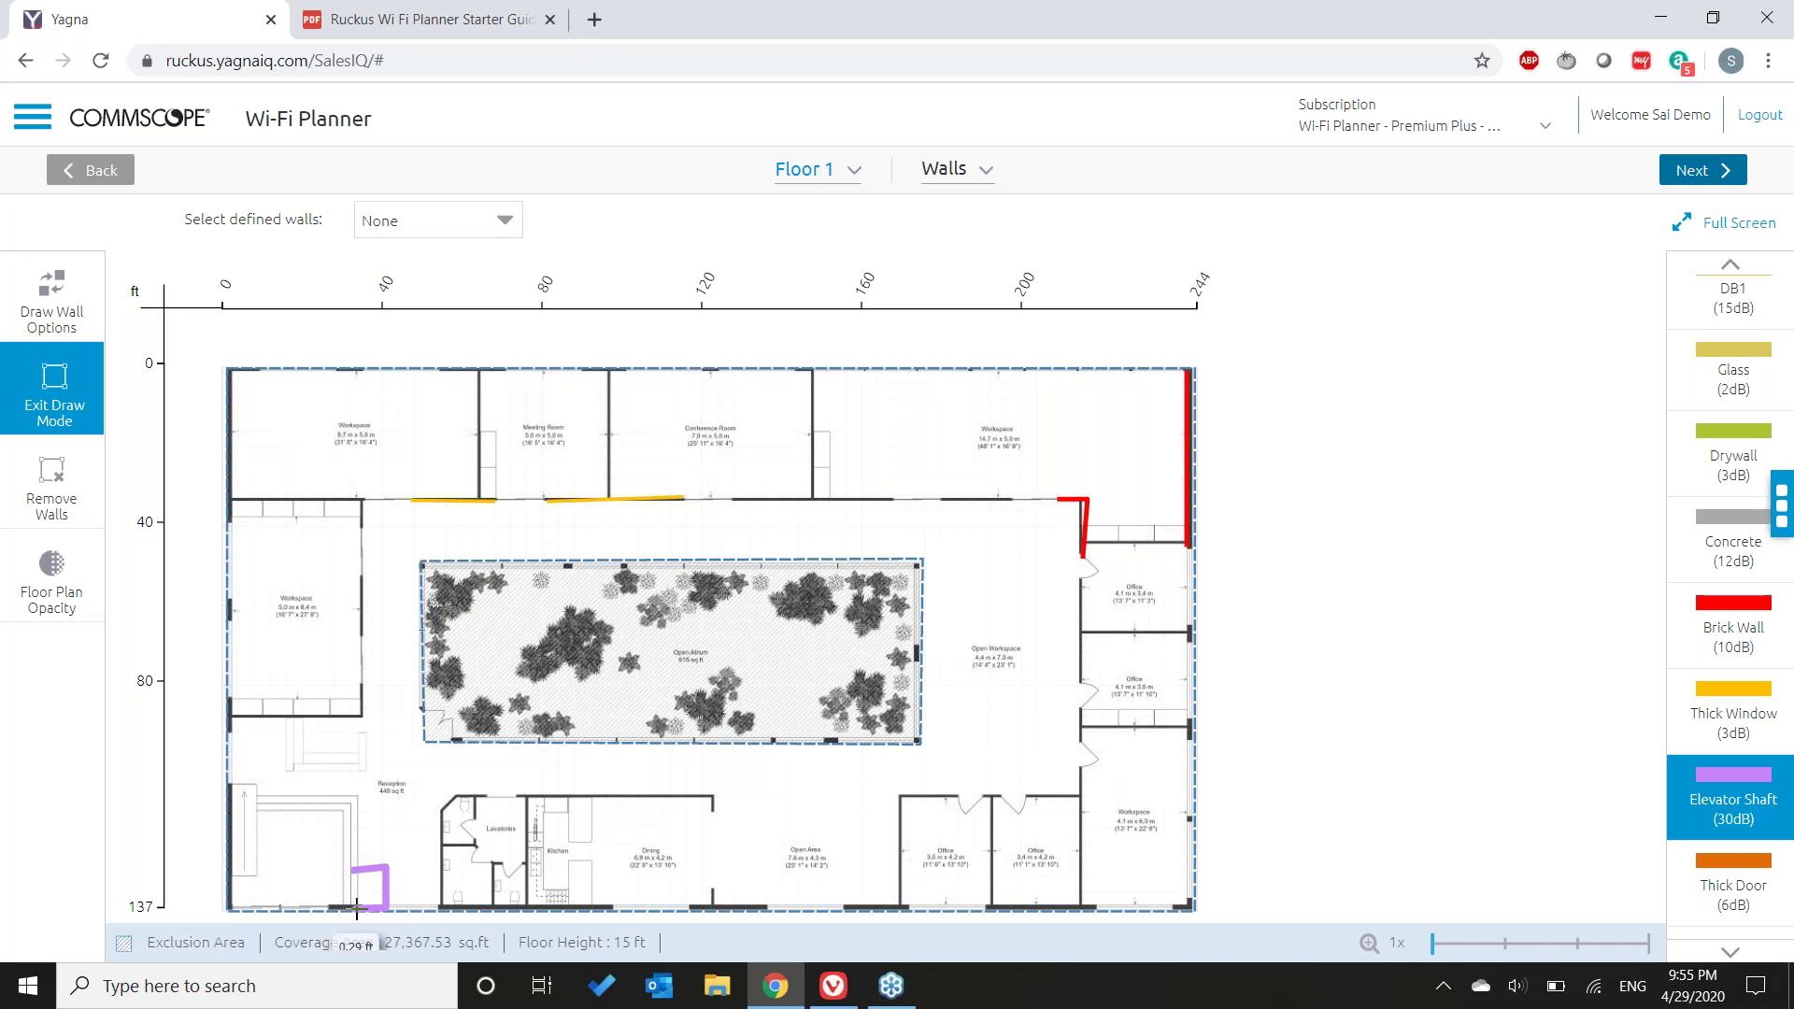
pyautogui.doubleClick(356, 907)
# - Exit draw mode and nudge the shaft wall's top-left corner slightly upward
pyautogui.click(100, 403)
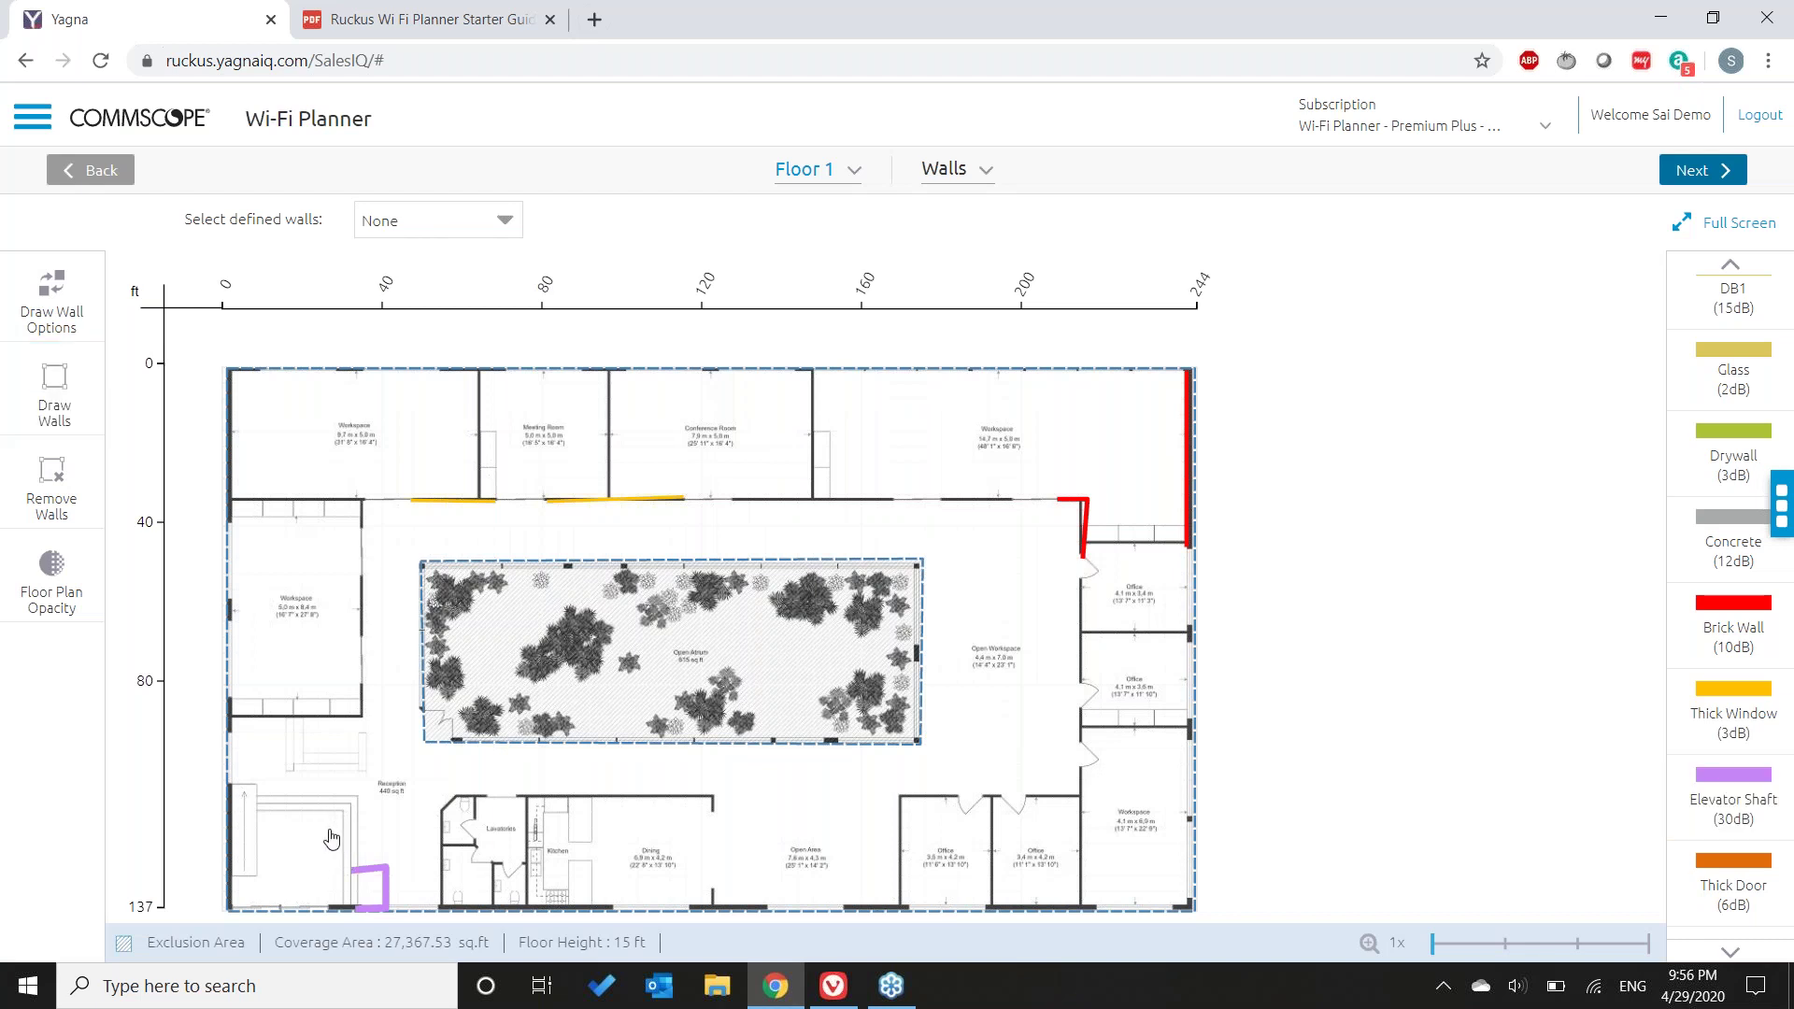
pyautogui.moveTo(334, 816); pyautogui.dragTo(587, 922)
pyautogui.moveTo(351, 870); pyautogui.dragTo(351, 868)
pyautogui.click(1734, 890)
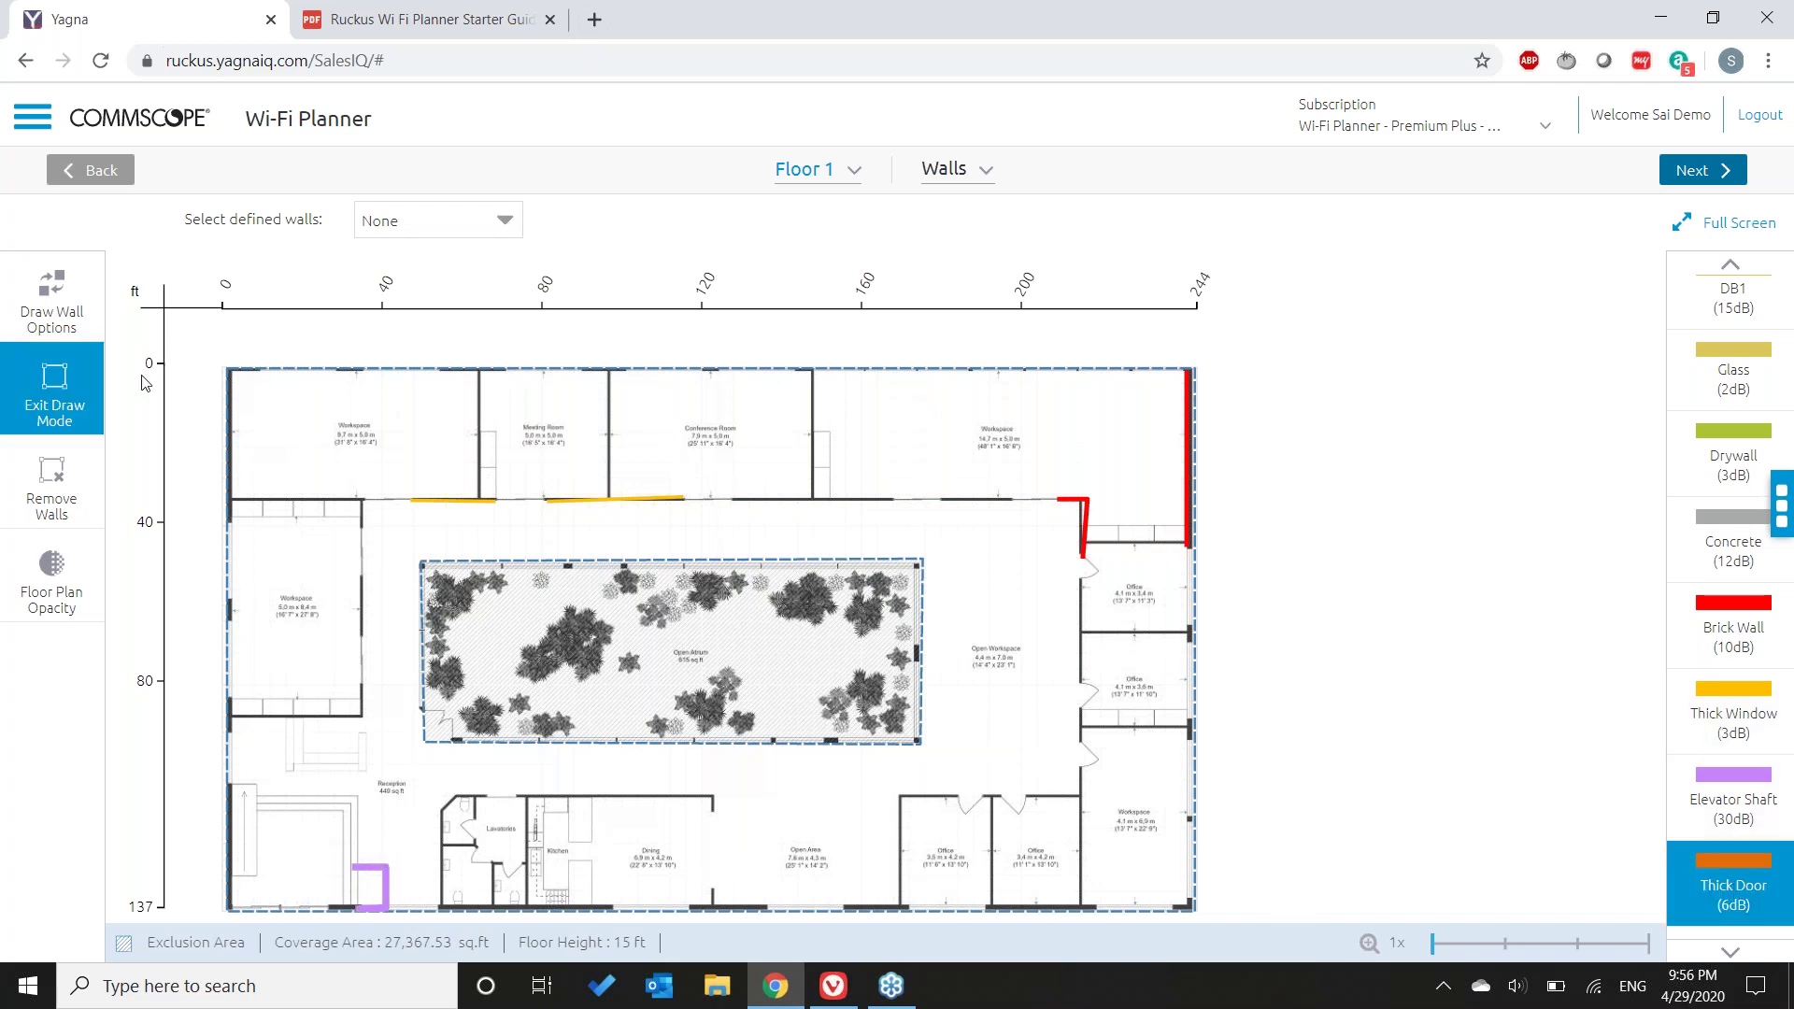
# - Change the elevator shaft wall's material to Thick Door
pyautogui.press('Escape')
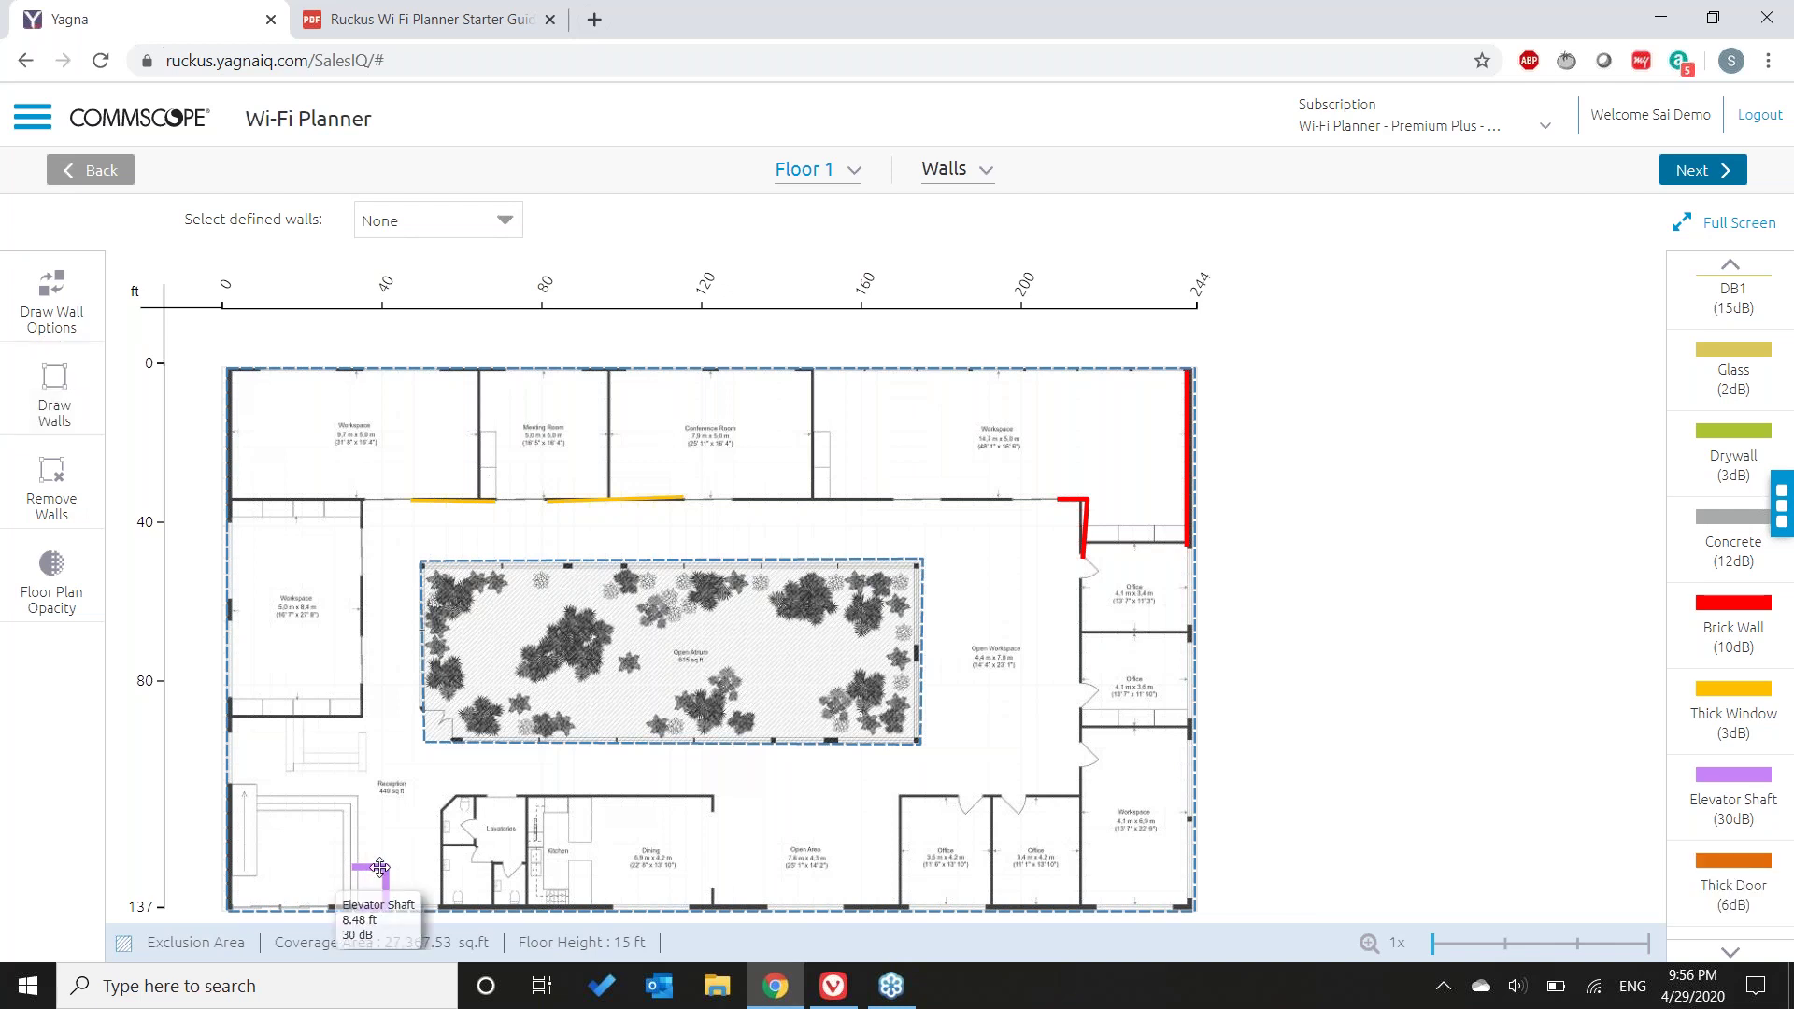
pyautogui.click(379, 867)
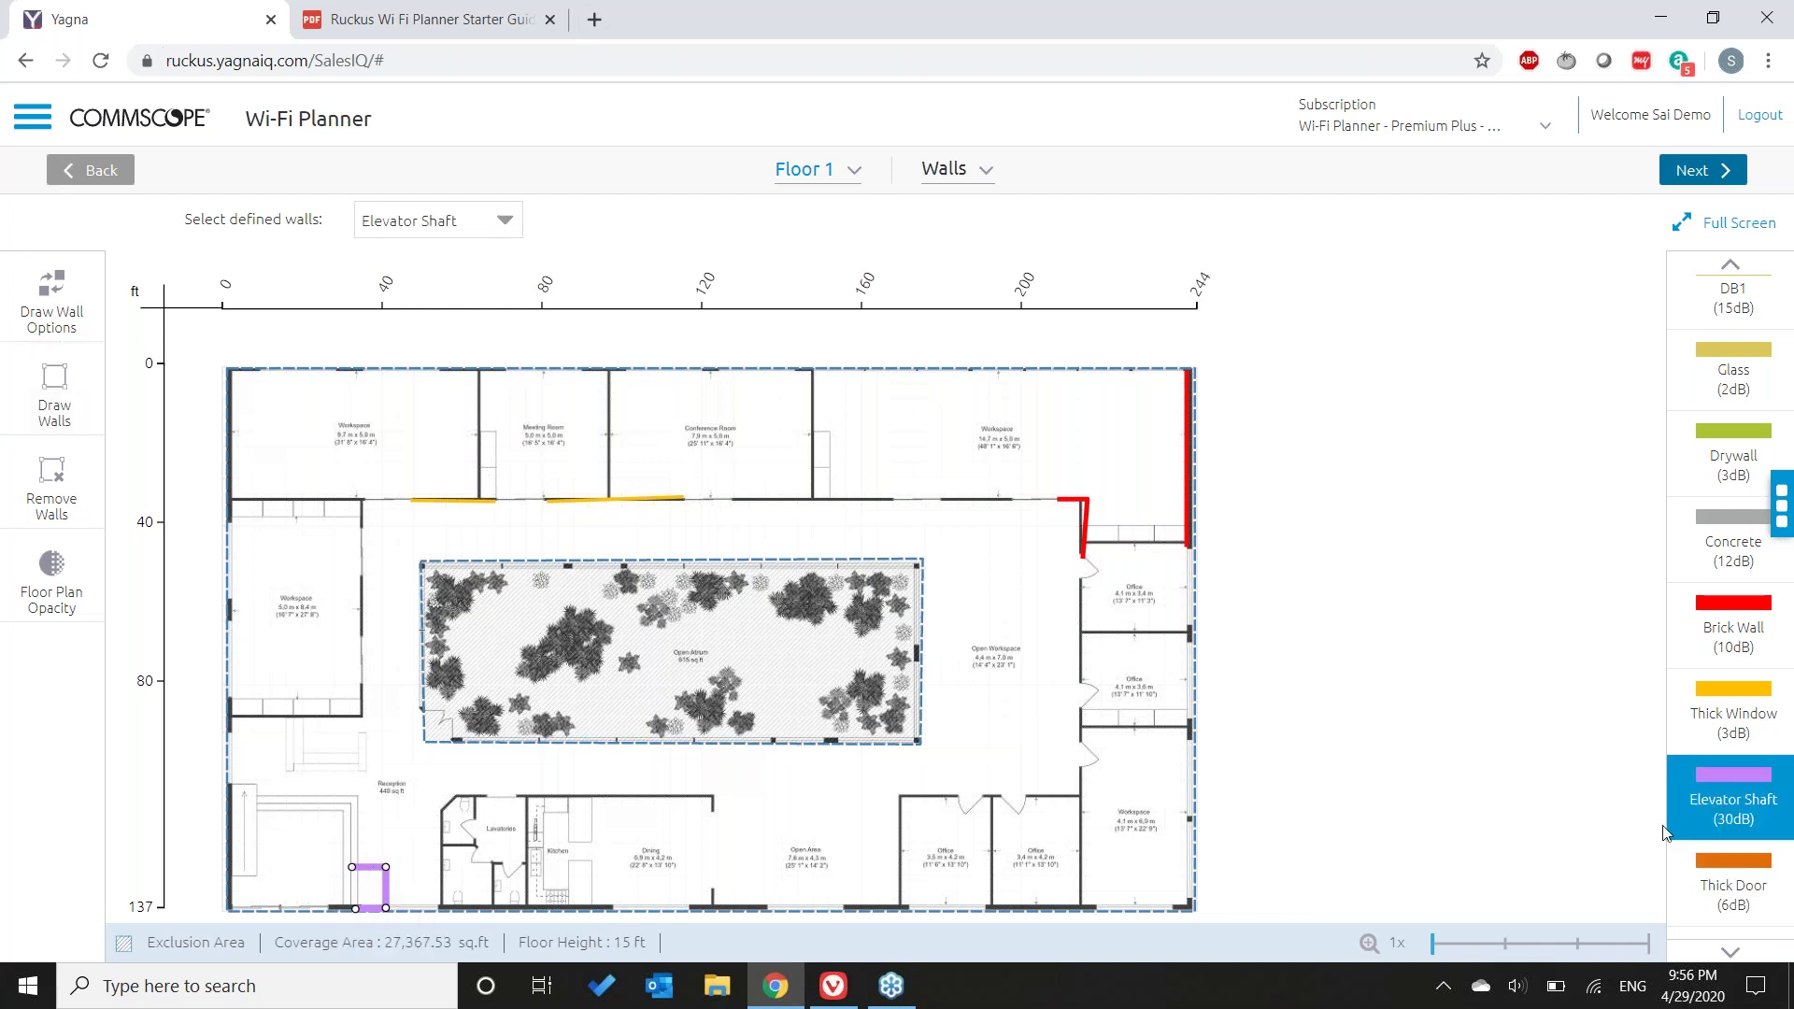
pyautogui.click(1748, 895)
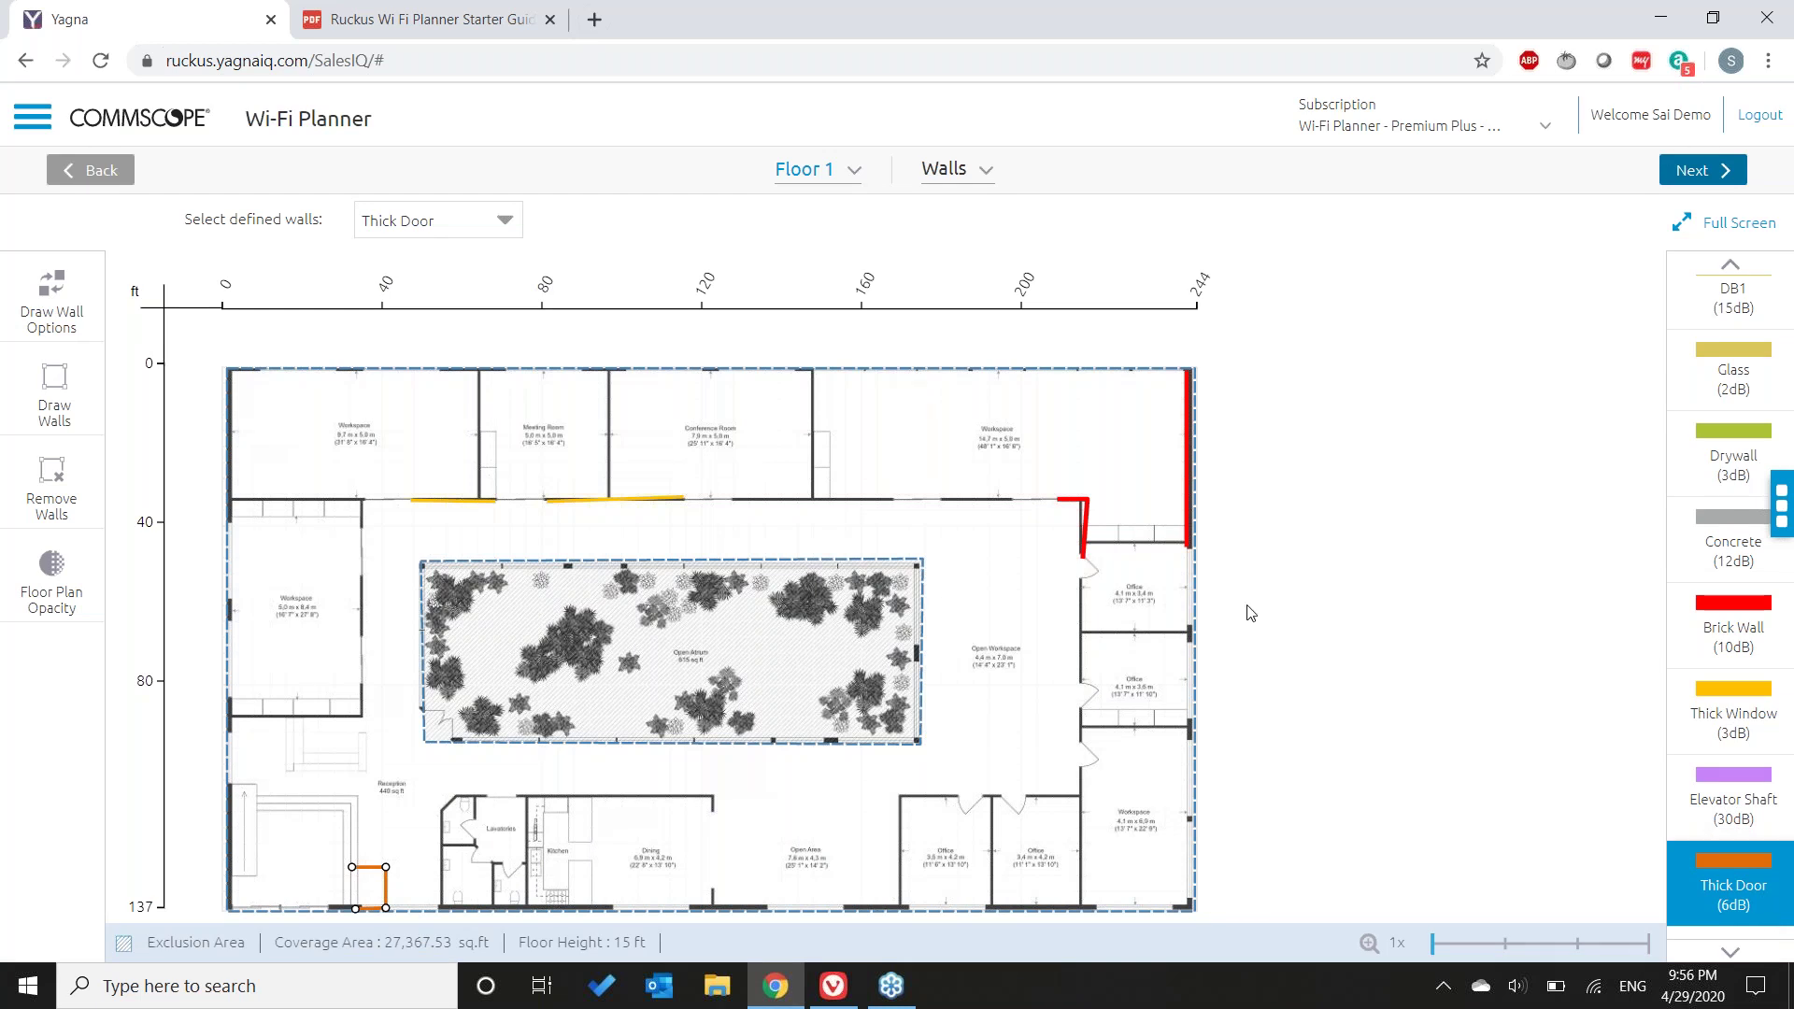
# - Straighten the slanted right Thick Window wall and keep the defined-walls set at None
pyautogui.click(1087, 507)
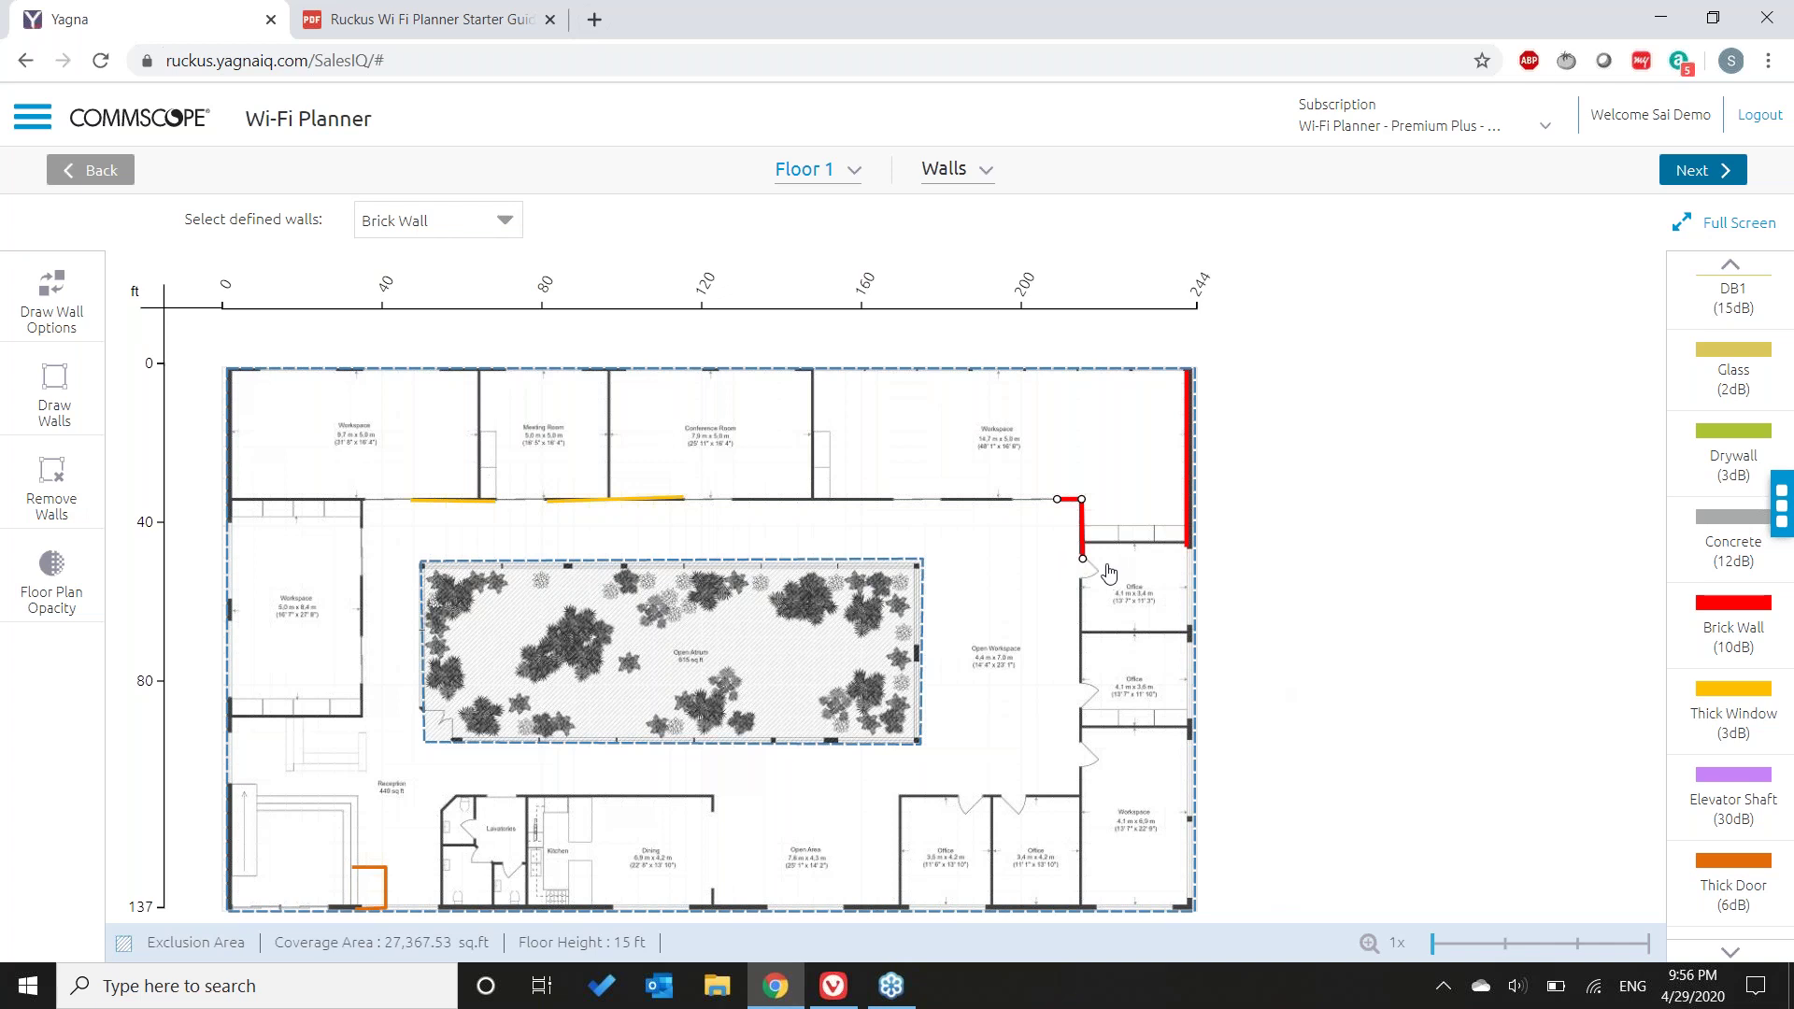
pyautogui.click(1063, 580)
pyautogui.moveTo(350, 421); pyautogui.dragTo(1141, 577)
pyautogui.moveTo(684, 498); pyautogui.dragTo(683, 502)
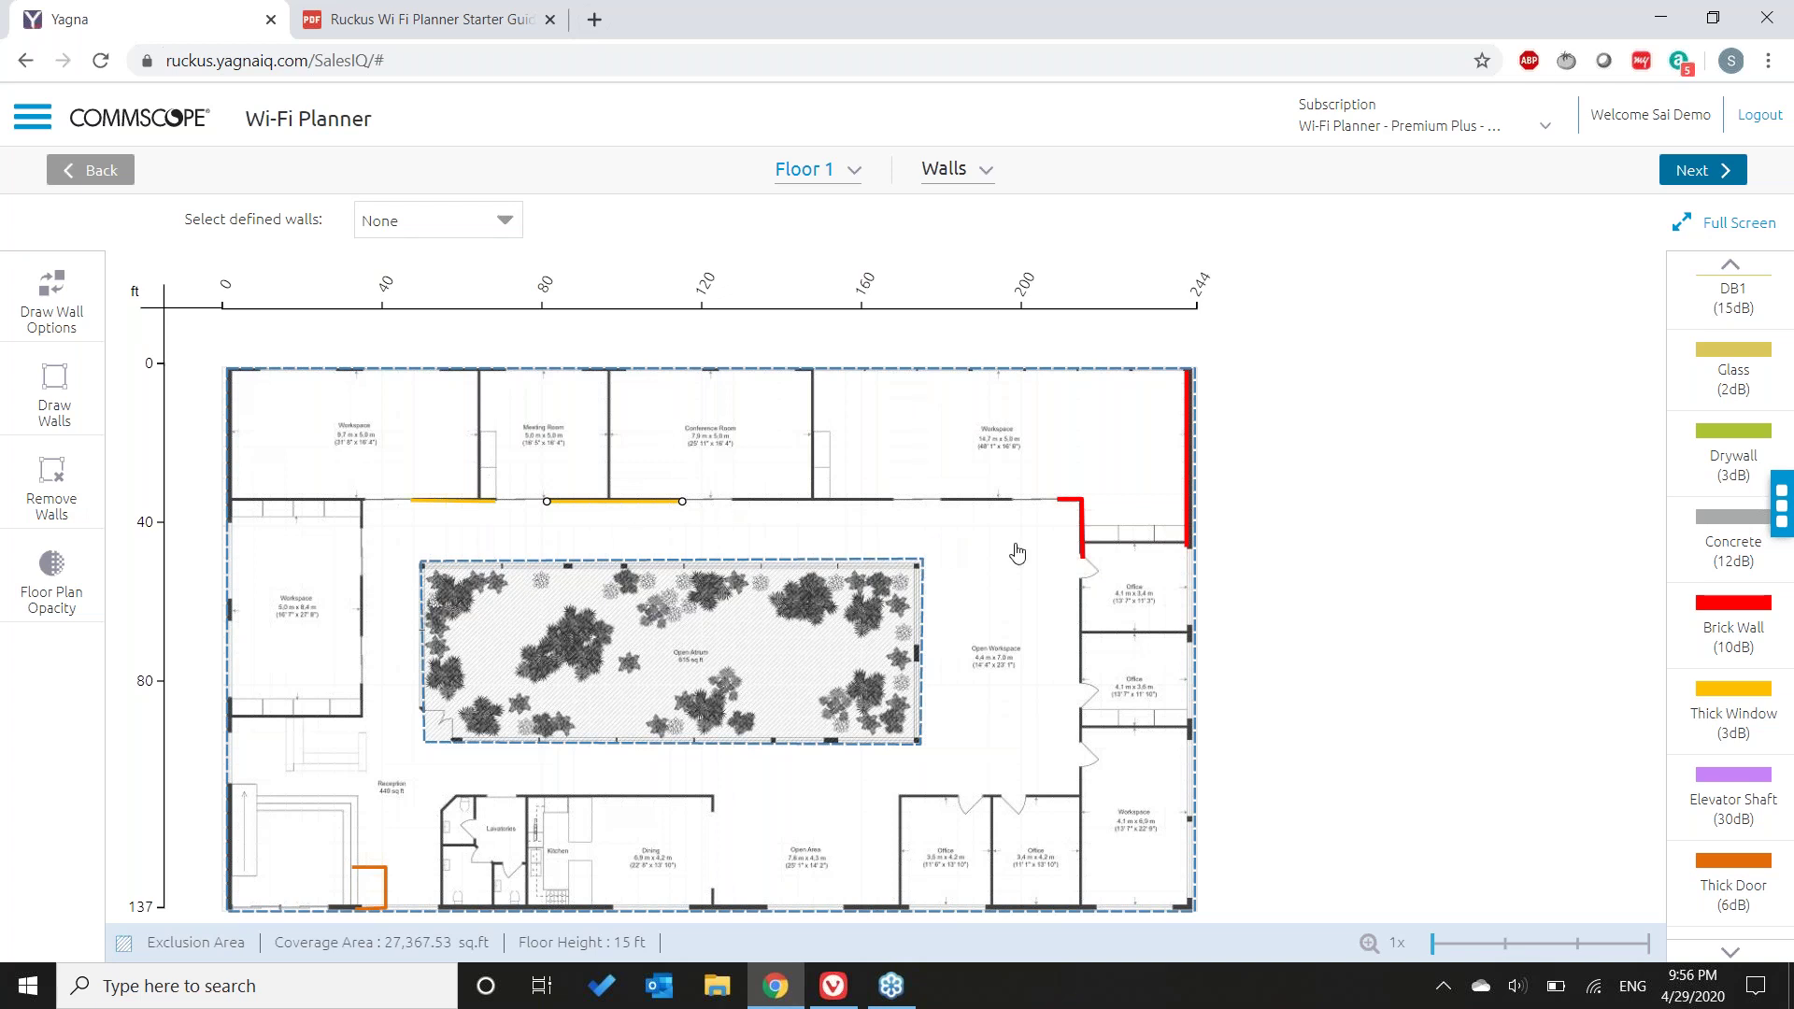
pyautogui.click(347, 433)
pyautogui.click(502, 223)
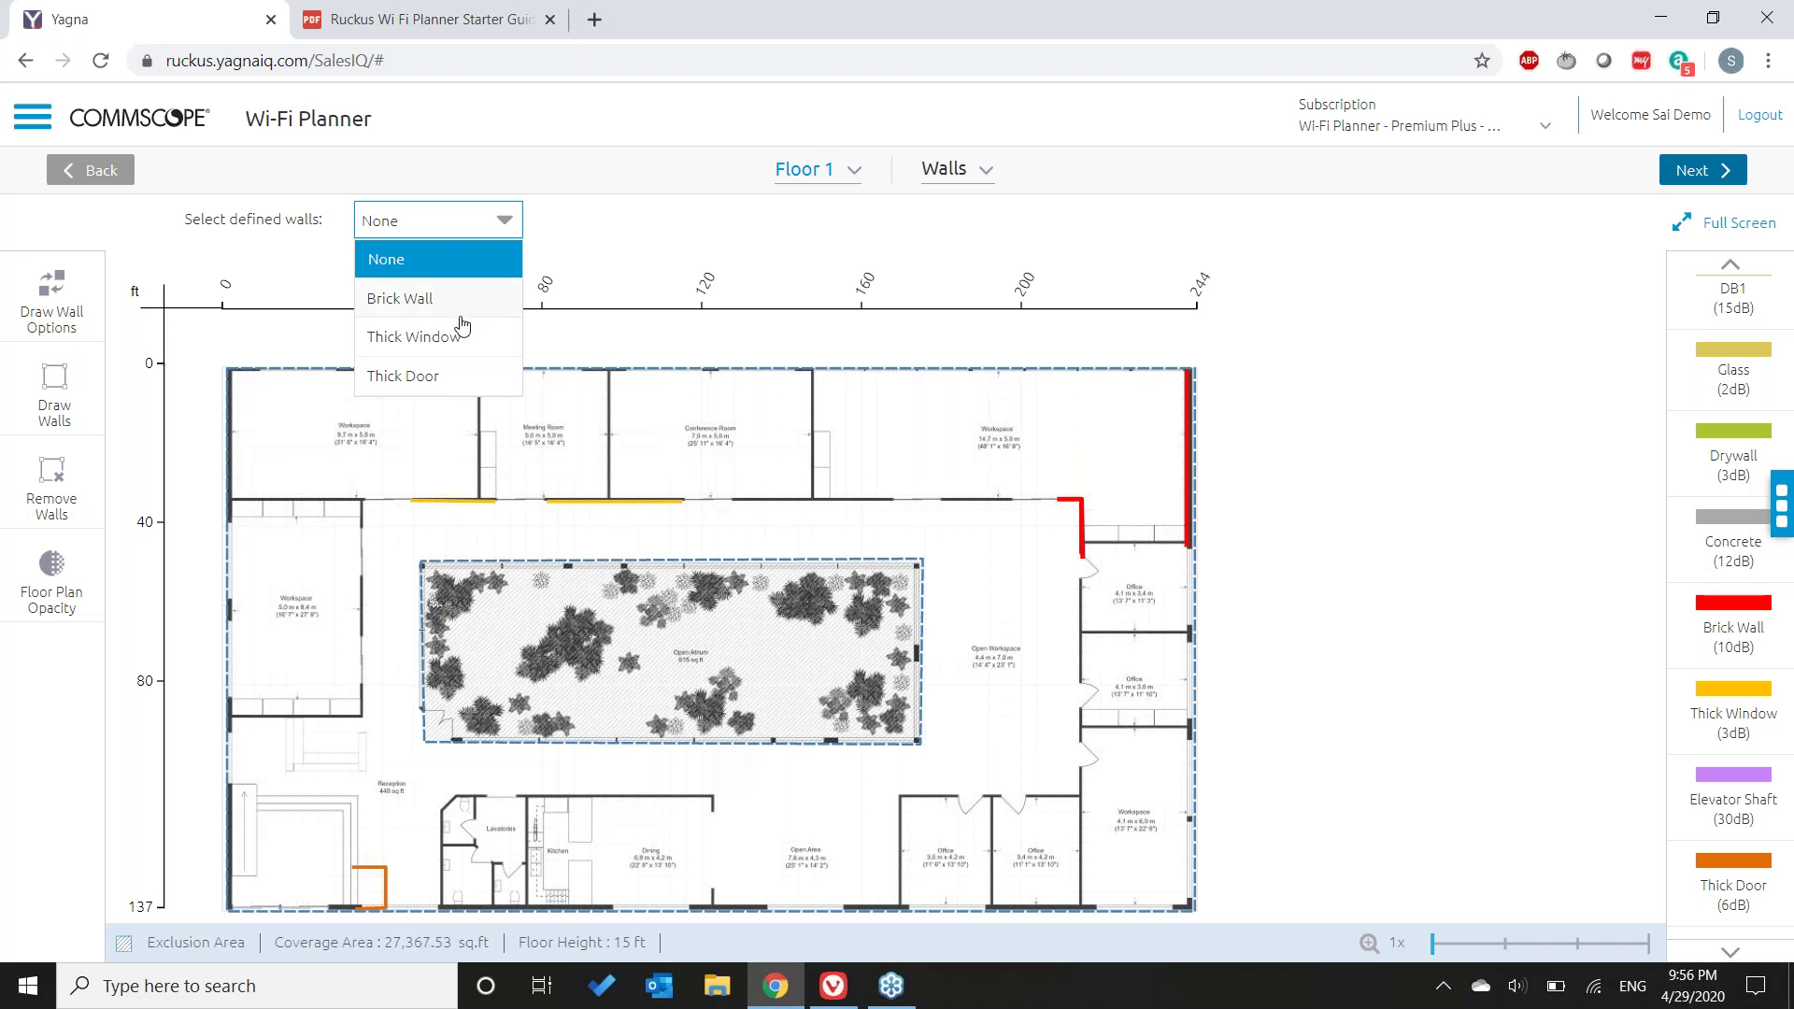
pyautogui.click(338, 523)
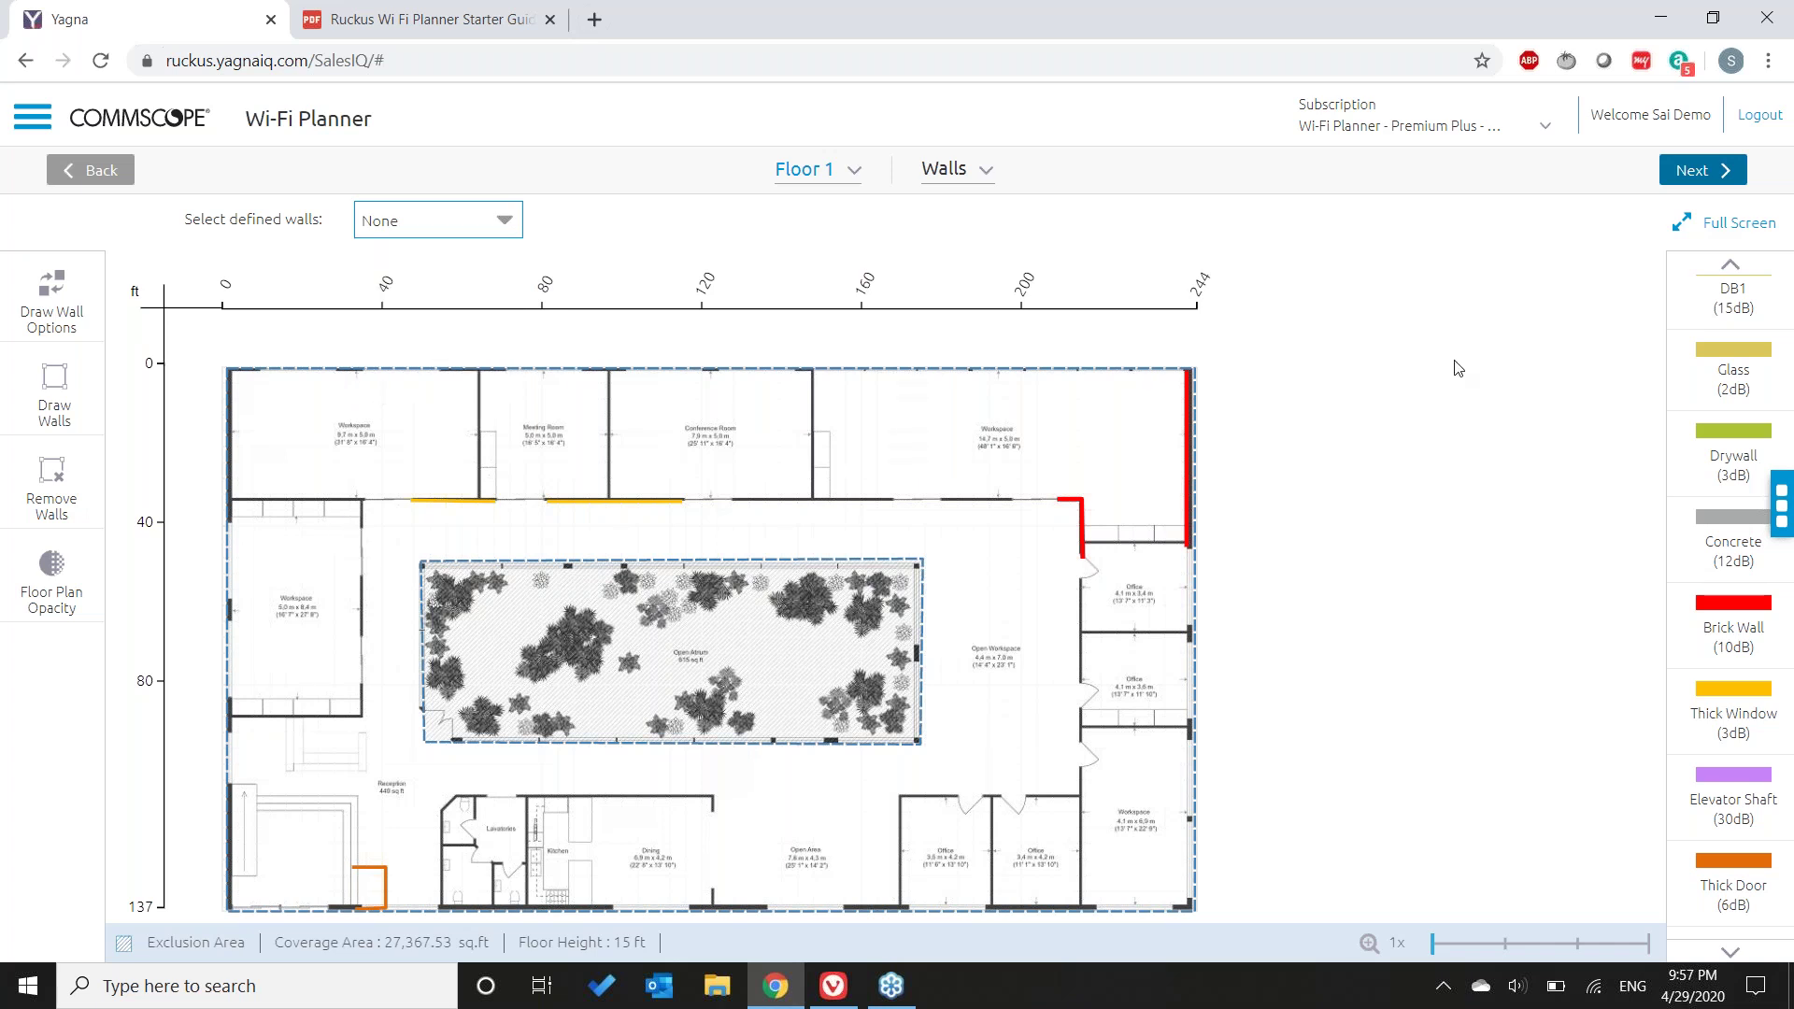
# - Draw Drywall walls from the top-left corner down the left outer wall
pyautogui.click(1691, 459)
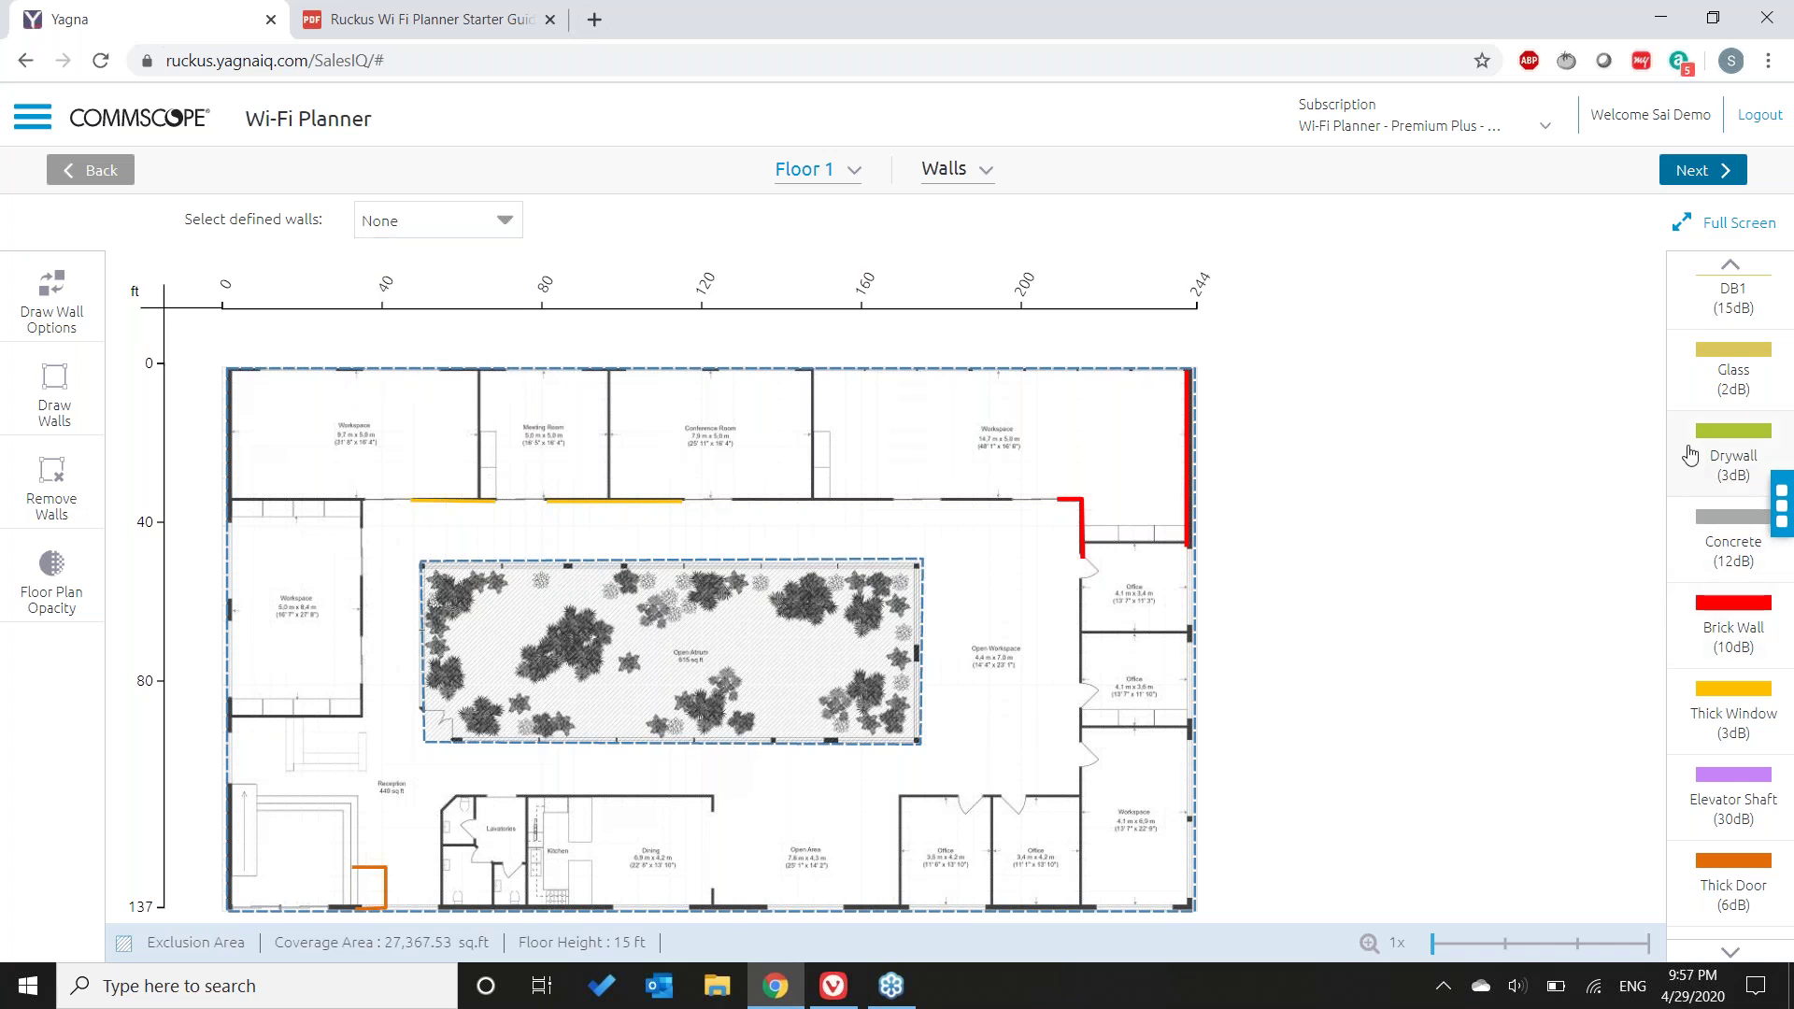
pyautogui.click(261, 371)
pyautogui.click(227, 371)
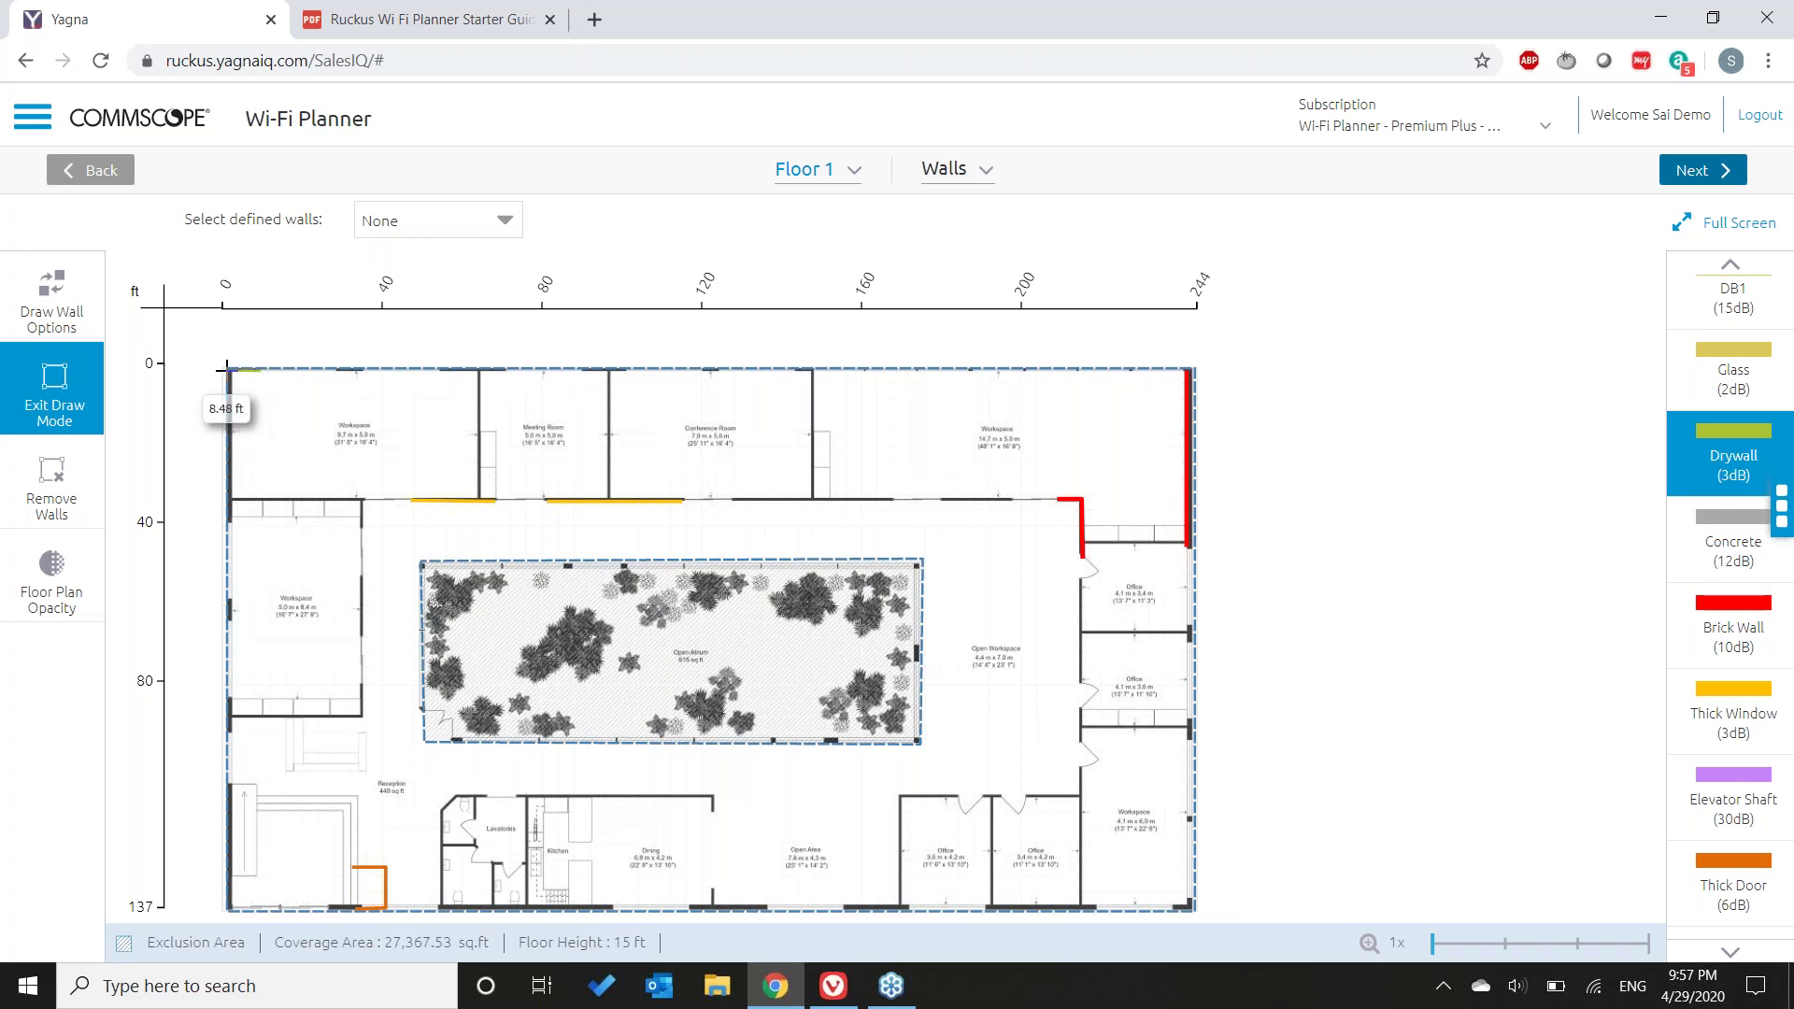
pyautogui.click(227, 523)
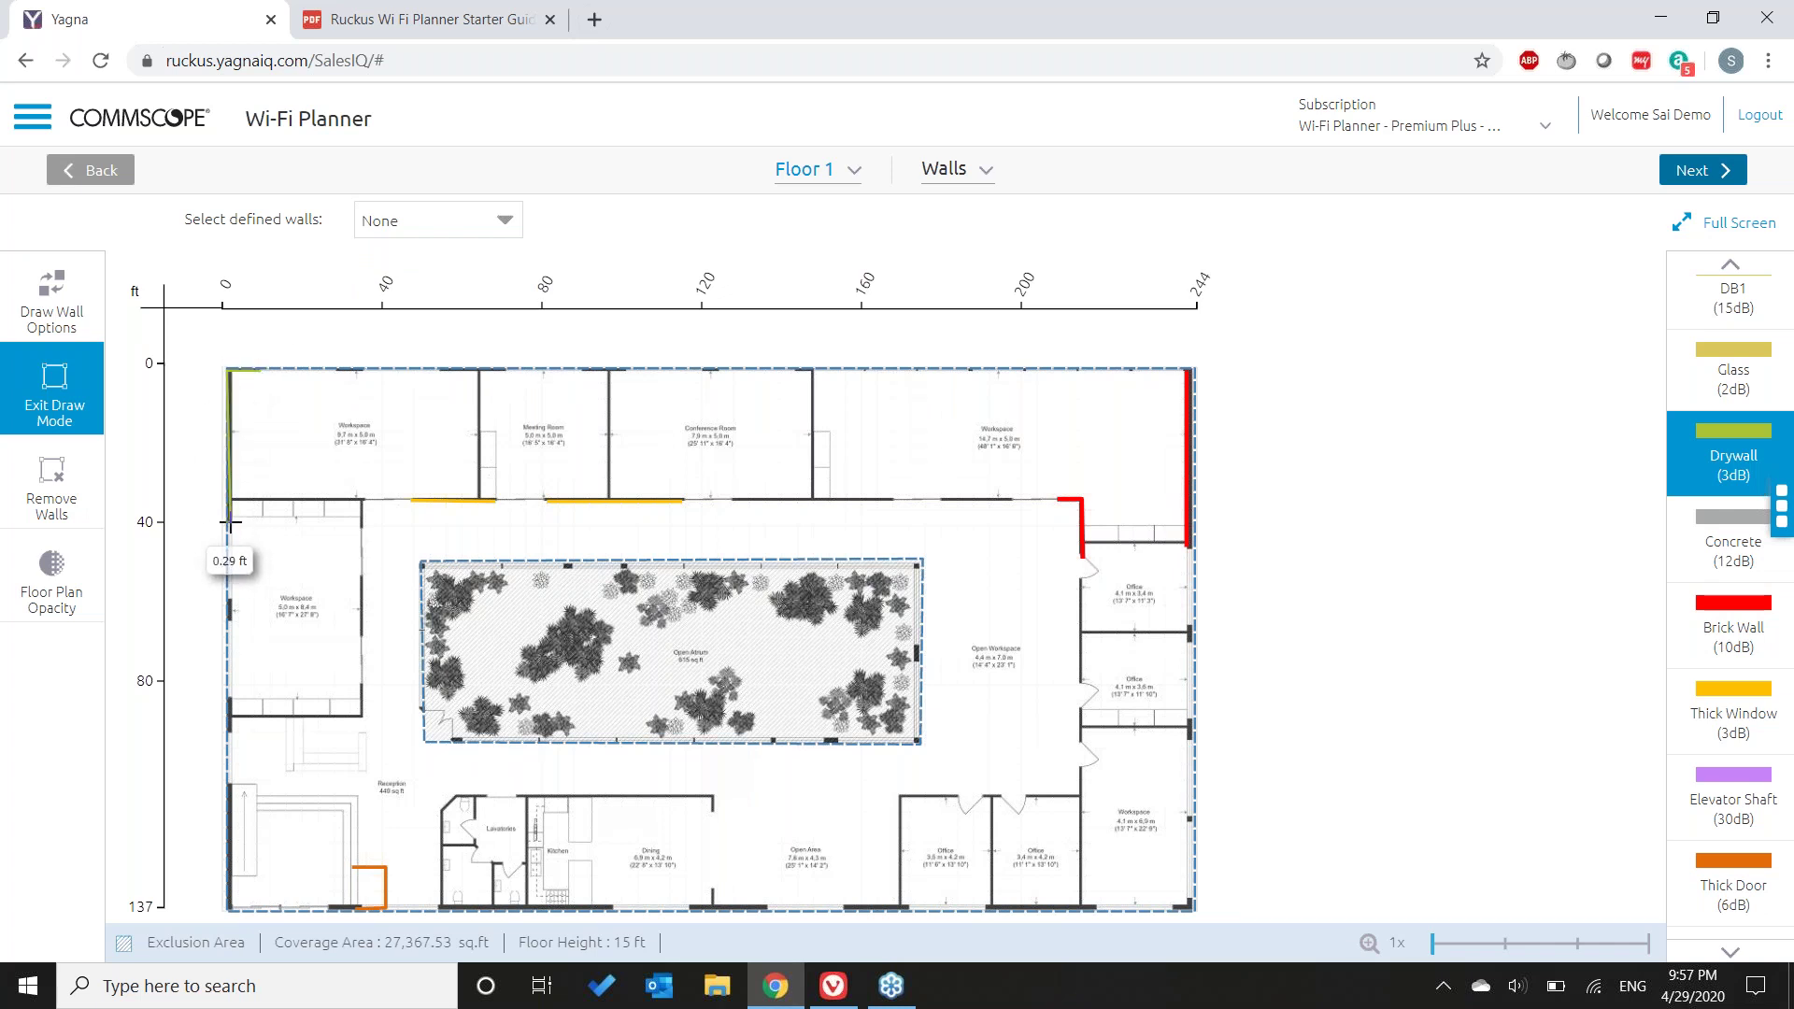
pyautogui.doubleClick(229, 523)
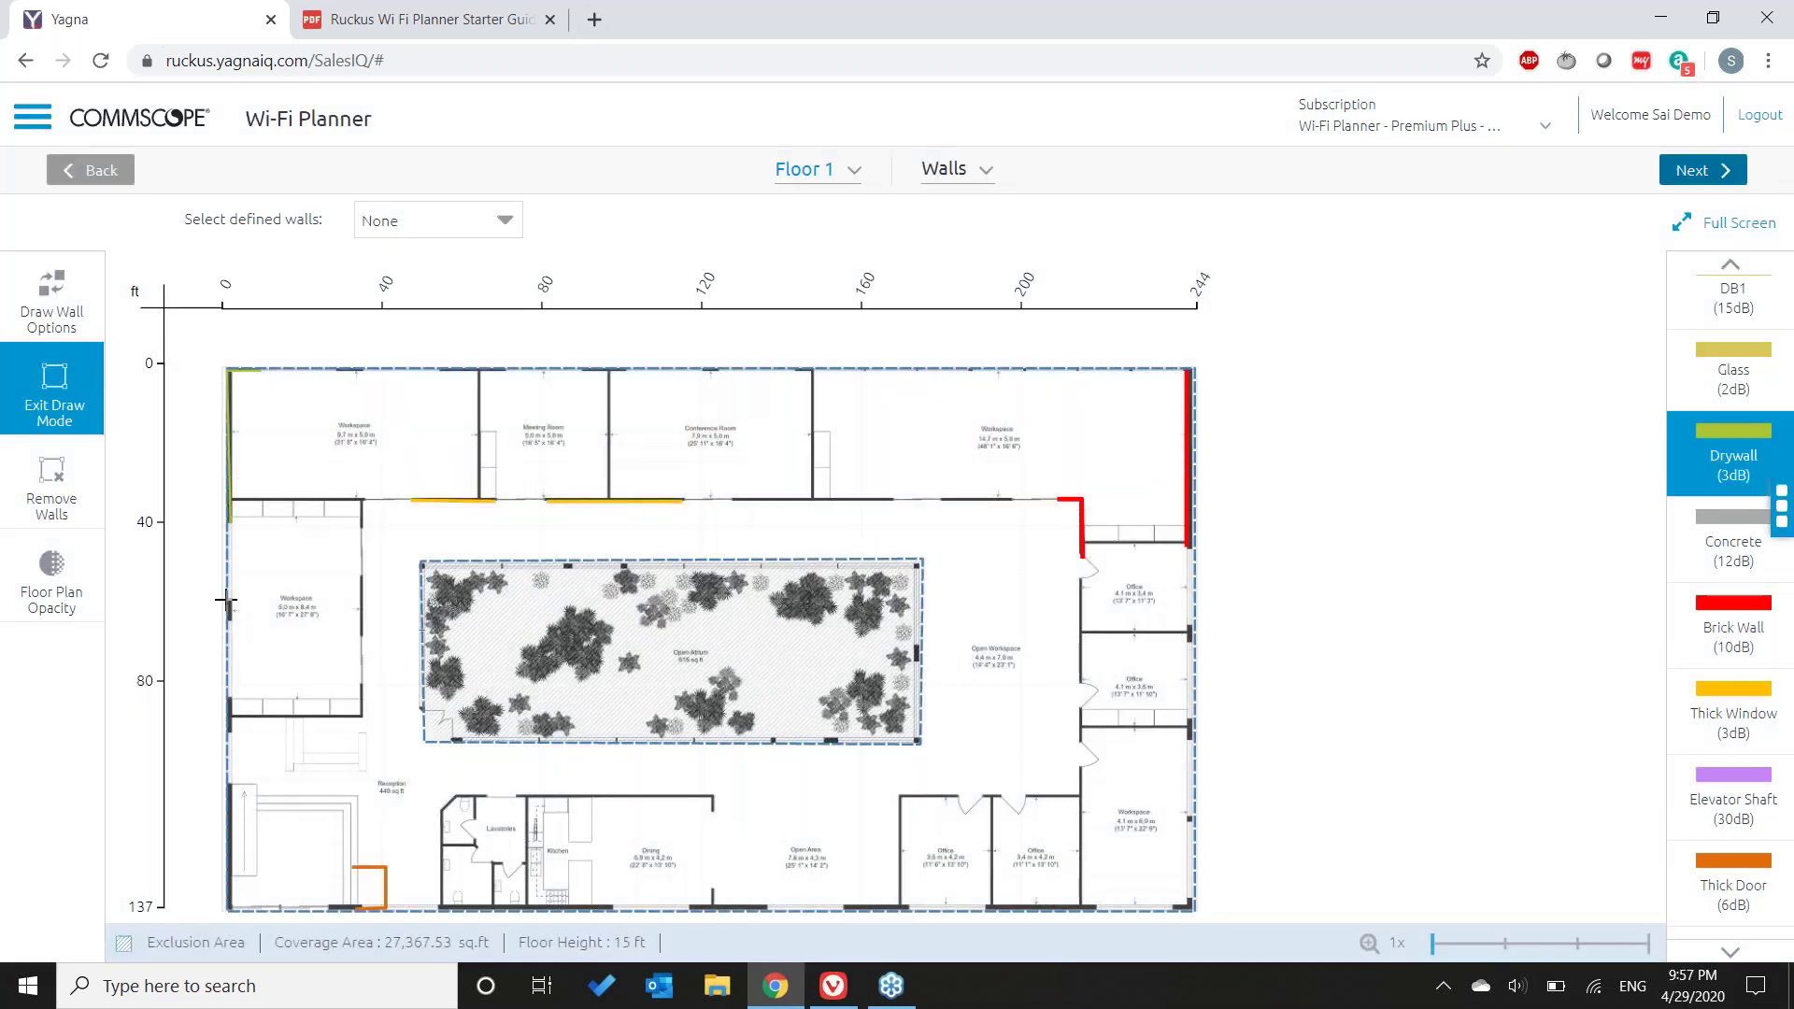
pyautogui.click(227, 600)
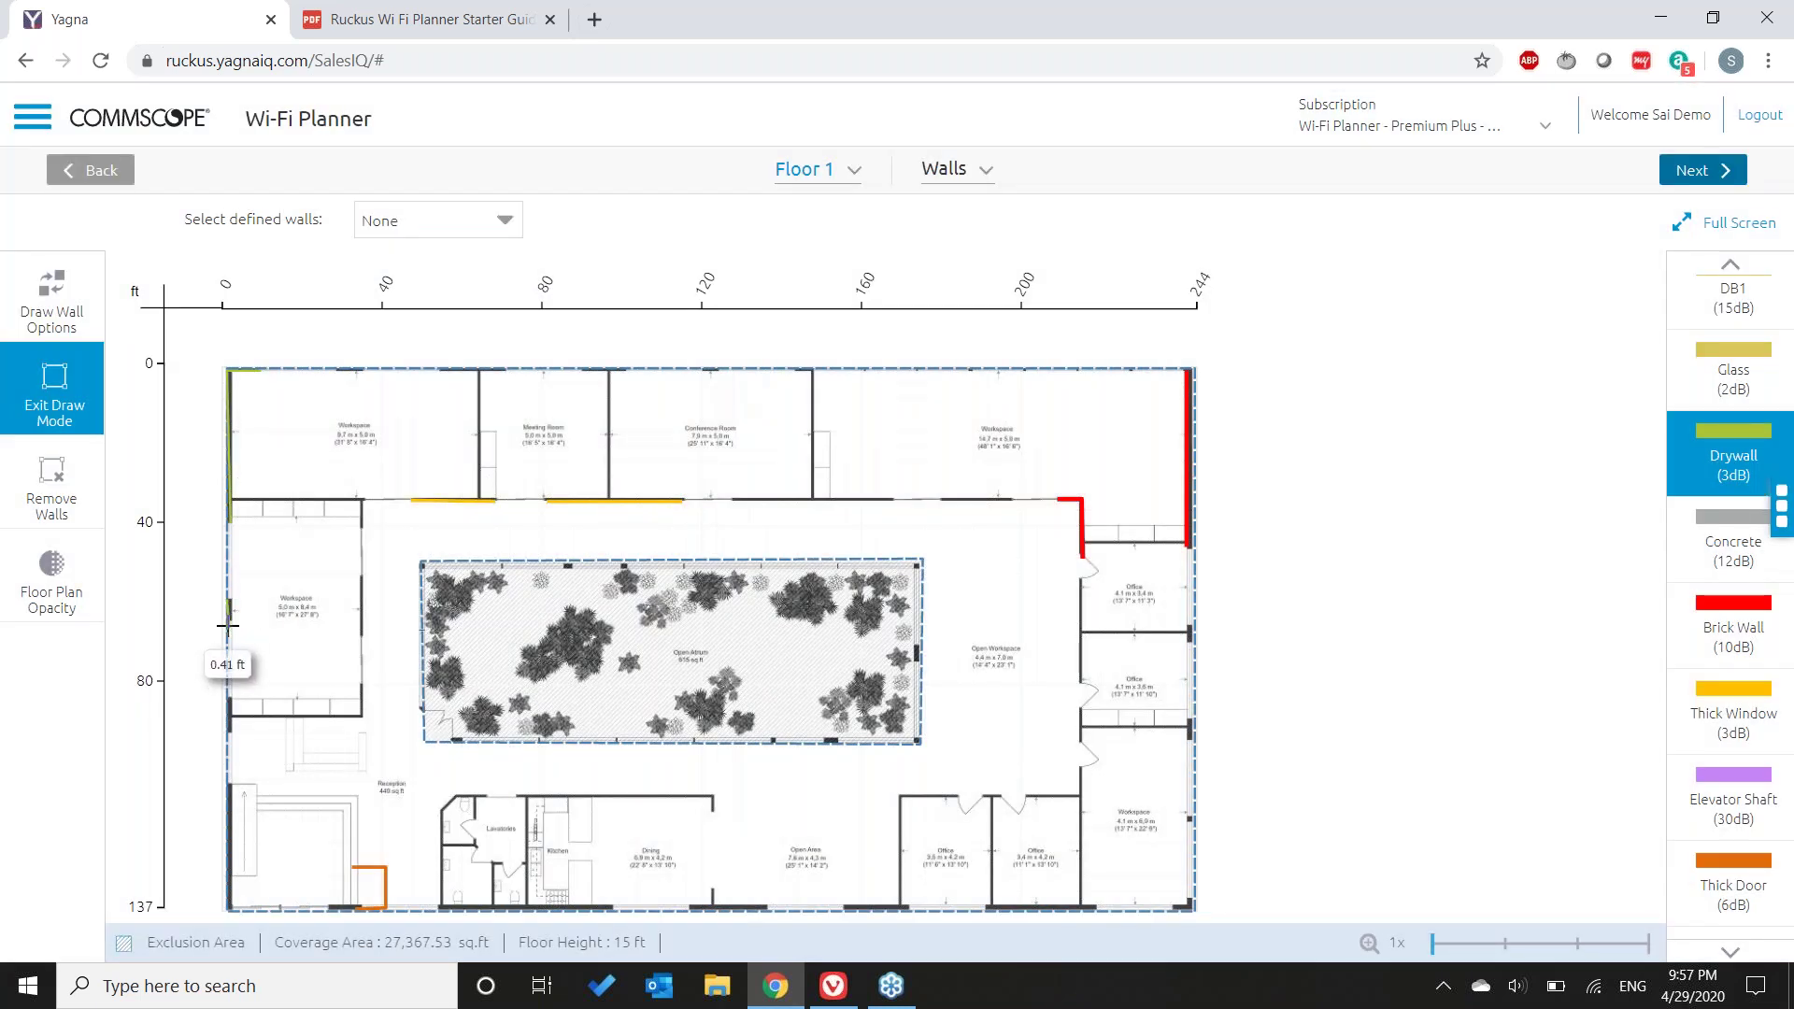
pyautogui.doubleClick(227, 626)
# - Draw Drywall walls above the Dining room and above the lower office
pyautogui.click(519, 796)
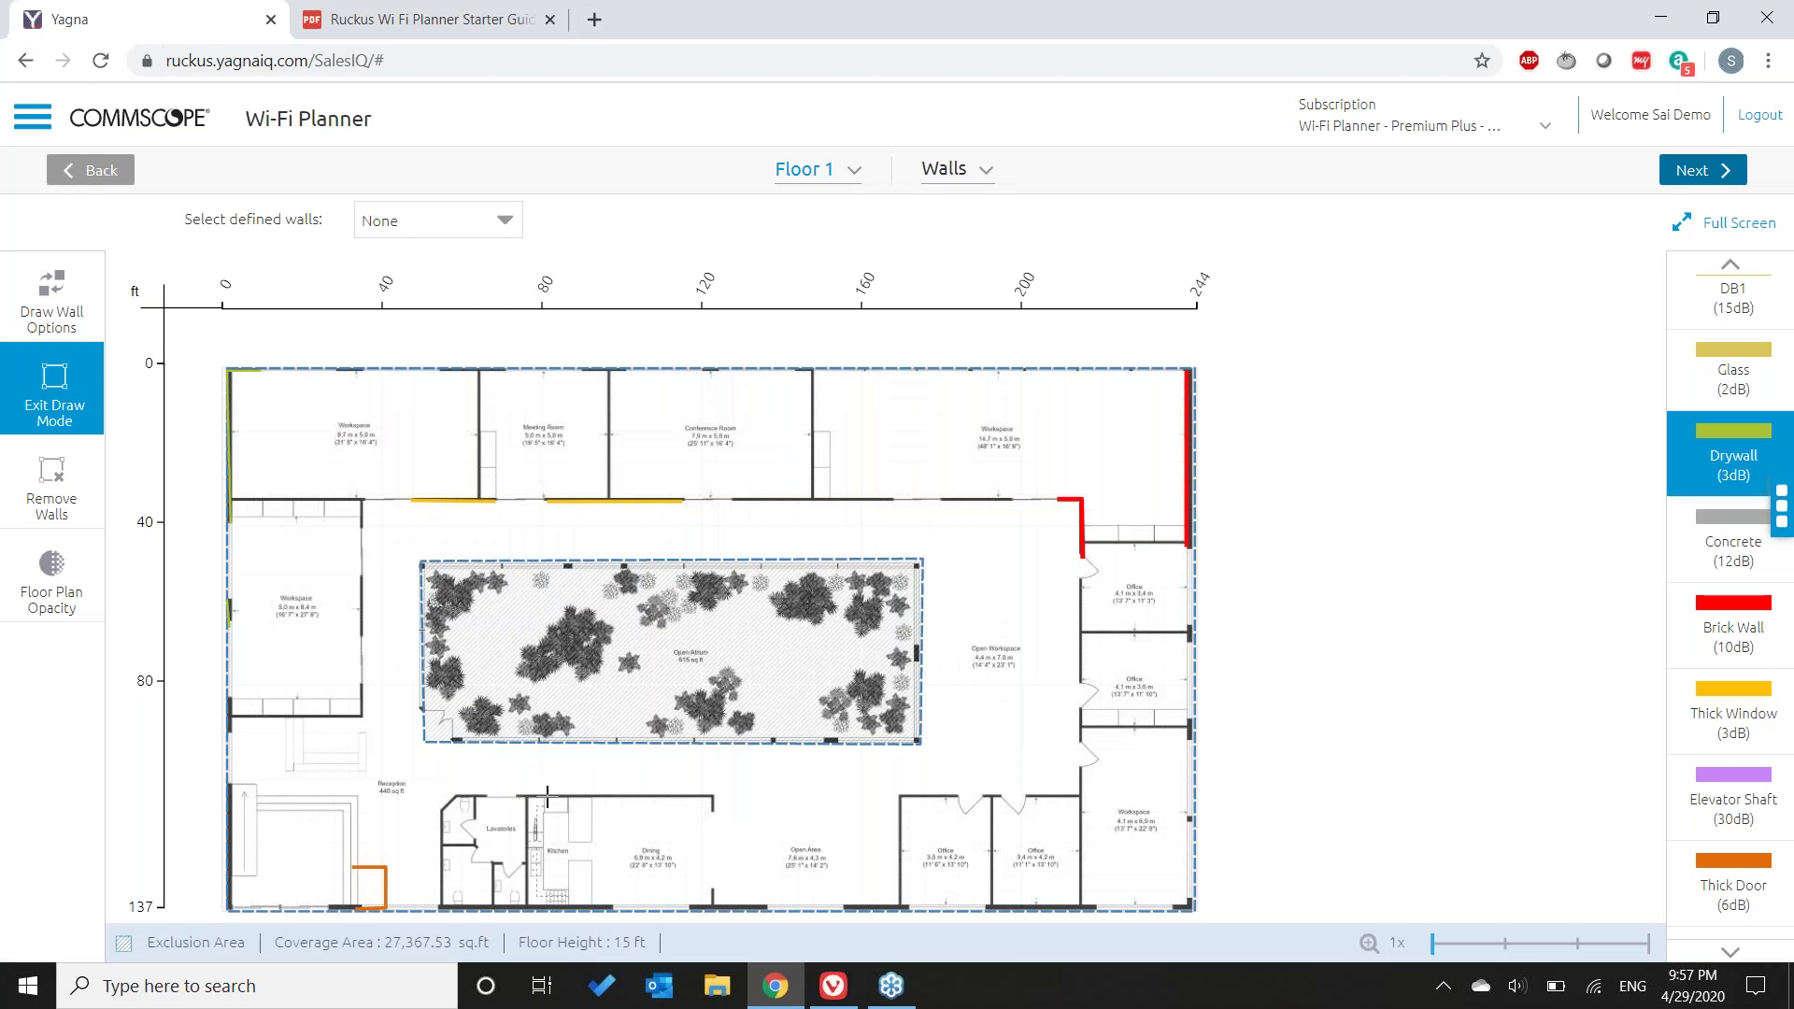
pyautogui.doubleClick(712, 796)
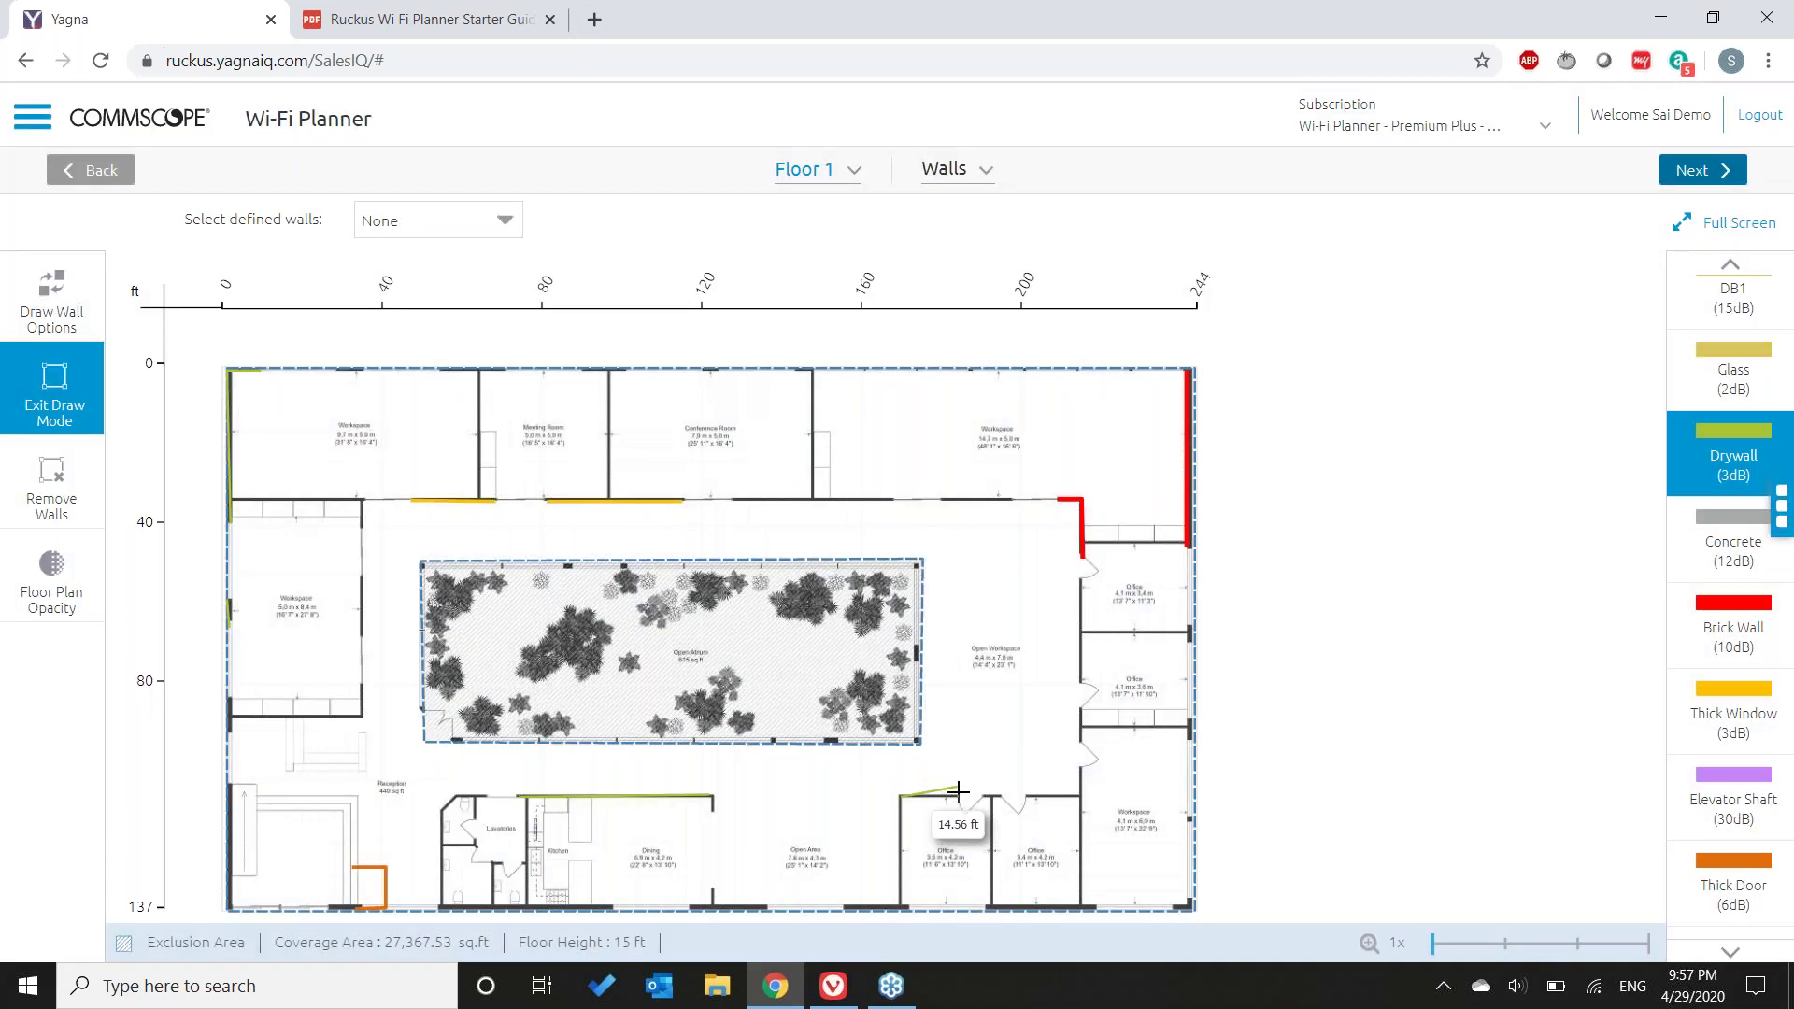
pyautogui.click(900, 796)
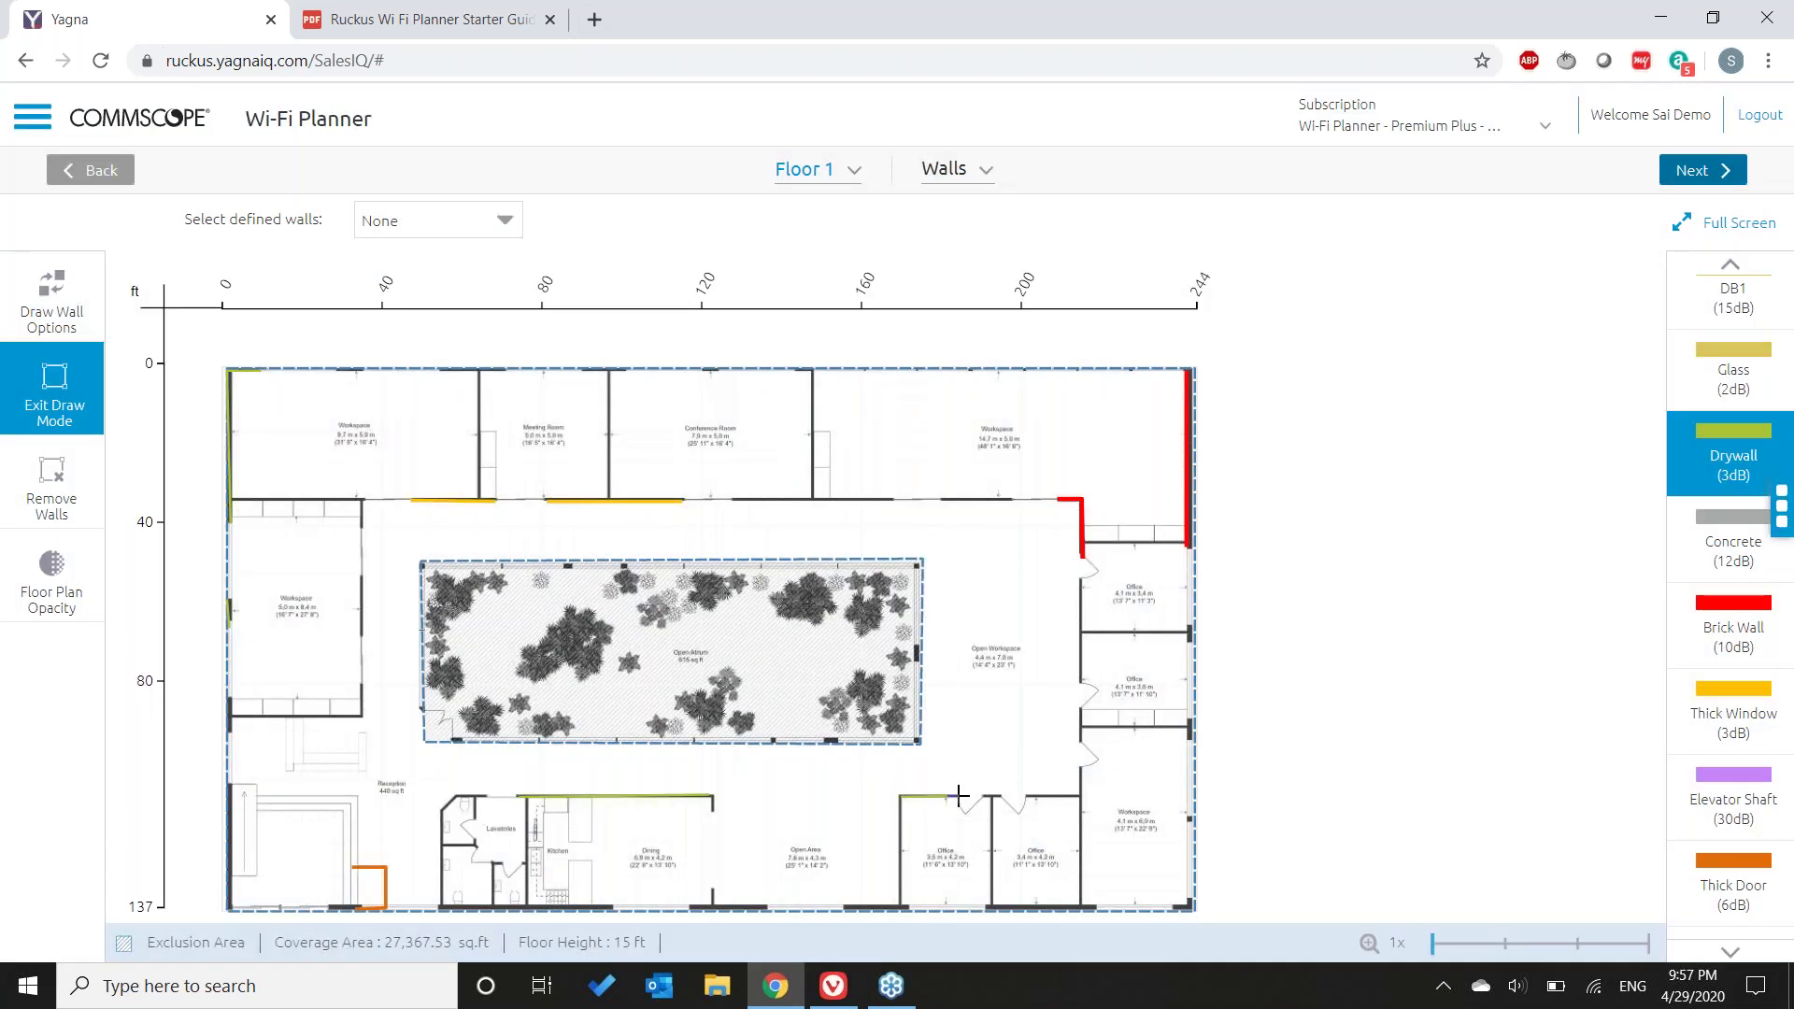
pyautogui.doubleClick(960, 796)
# - Exit draw mode and move the office drywall segment onto the adjacent office's top wall
pyautogui.click(42, 385)
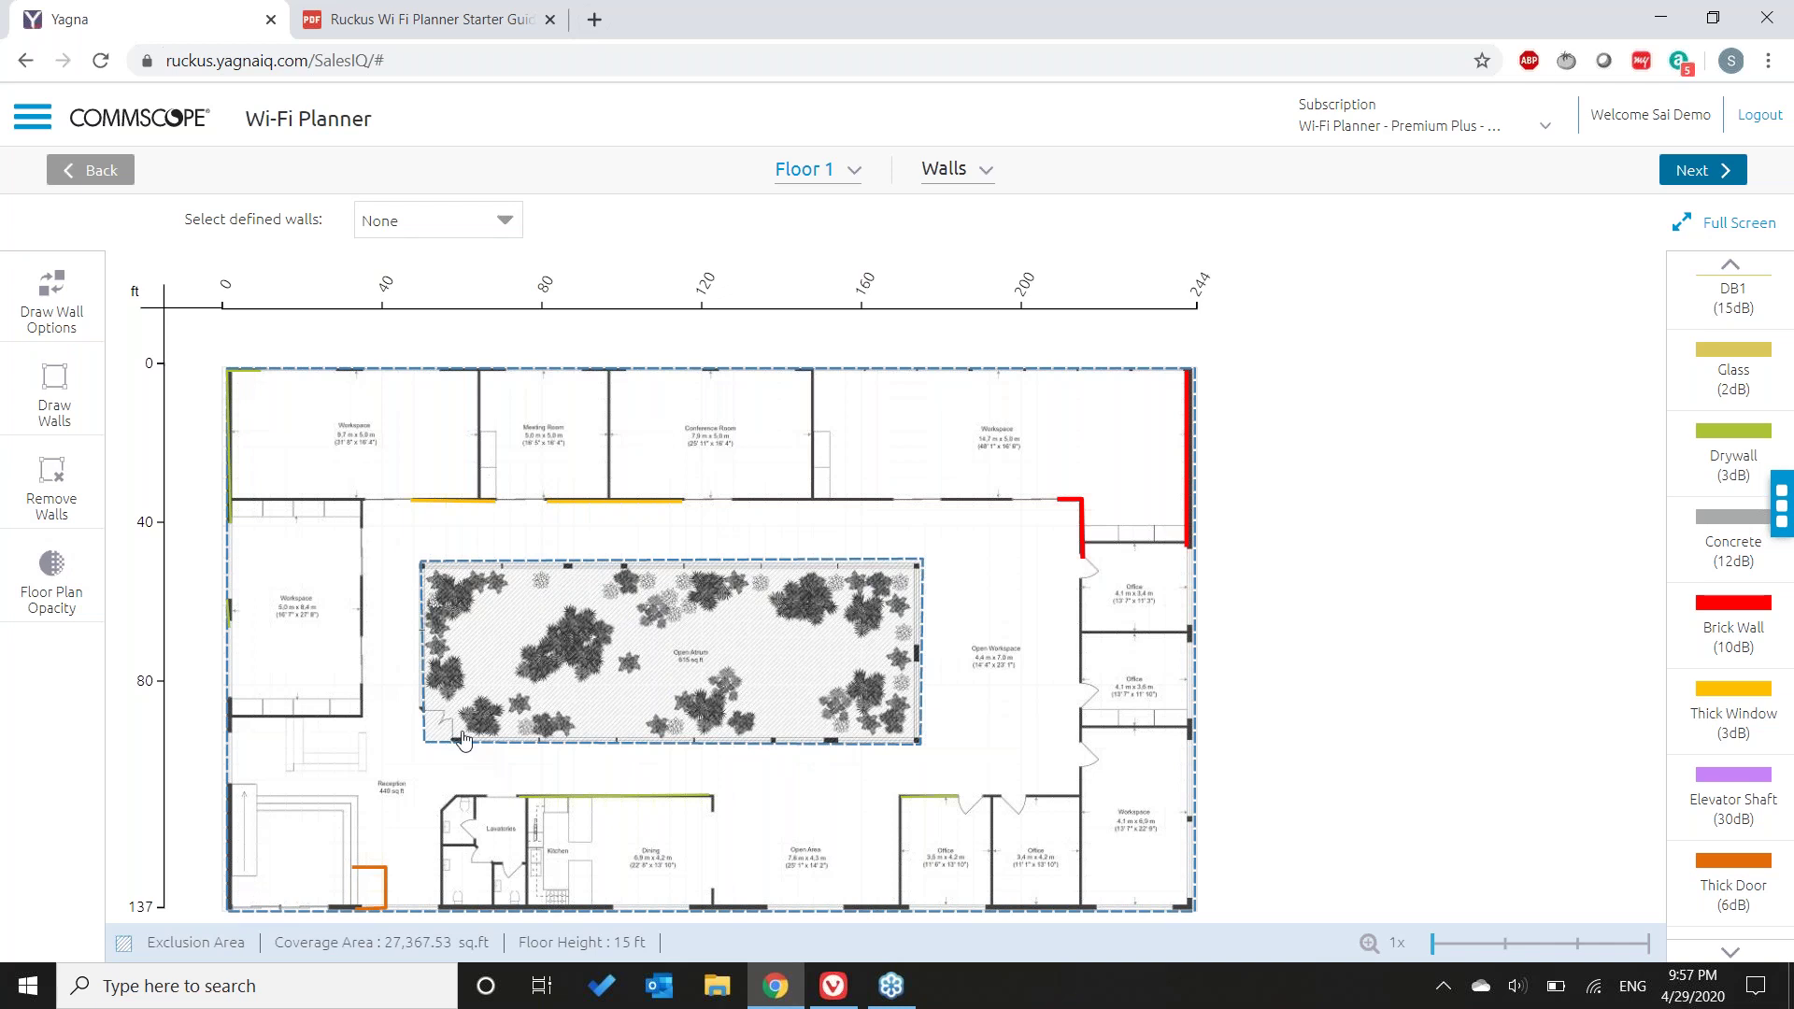
pyautogui.moveTo(457, 717); pyautogui.dragTo(1051, 872)
pyautogui.click(483, 669)
pyautogui.moveTo(849, 768); pyautogui.dragTo(979, 837)
pyautogui.click(1129, 699)
pyautogui.moveTo(946, 818); pyautogui.dragTo(1064, 804)
# - Select both lower drywall segments to check them, then scroll through the Wall Palette
pyautogui.moveTo(591, 834)
pyautogui.moveTo(837, 757); pyautogui.dragTo(1132, 895)
pyautogui.click(1195, 794)
pyautogui.scroll(2, 1700, 481)
pyautogui.scroll(4, 1701, 478)
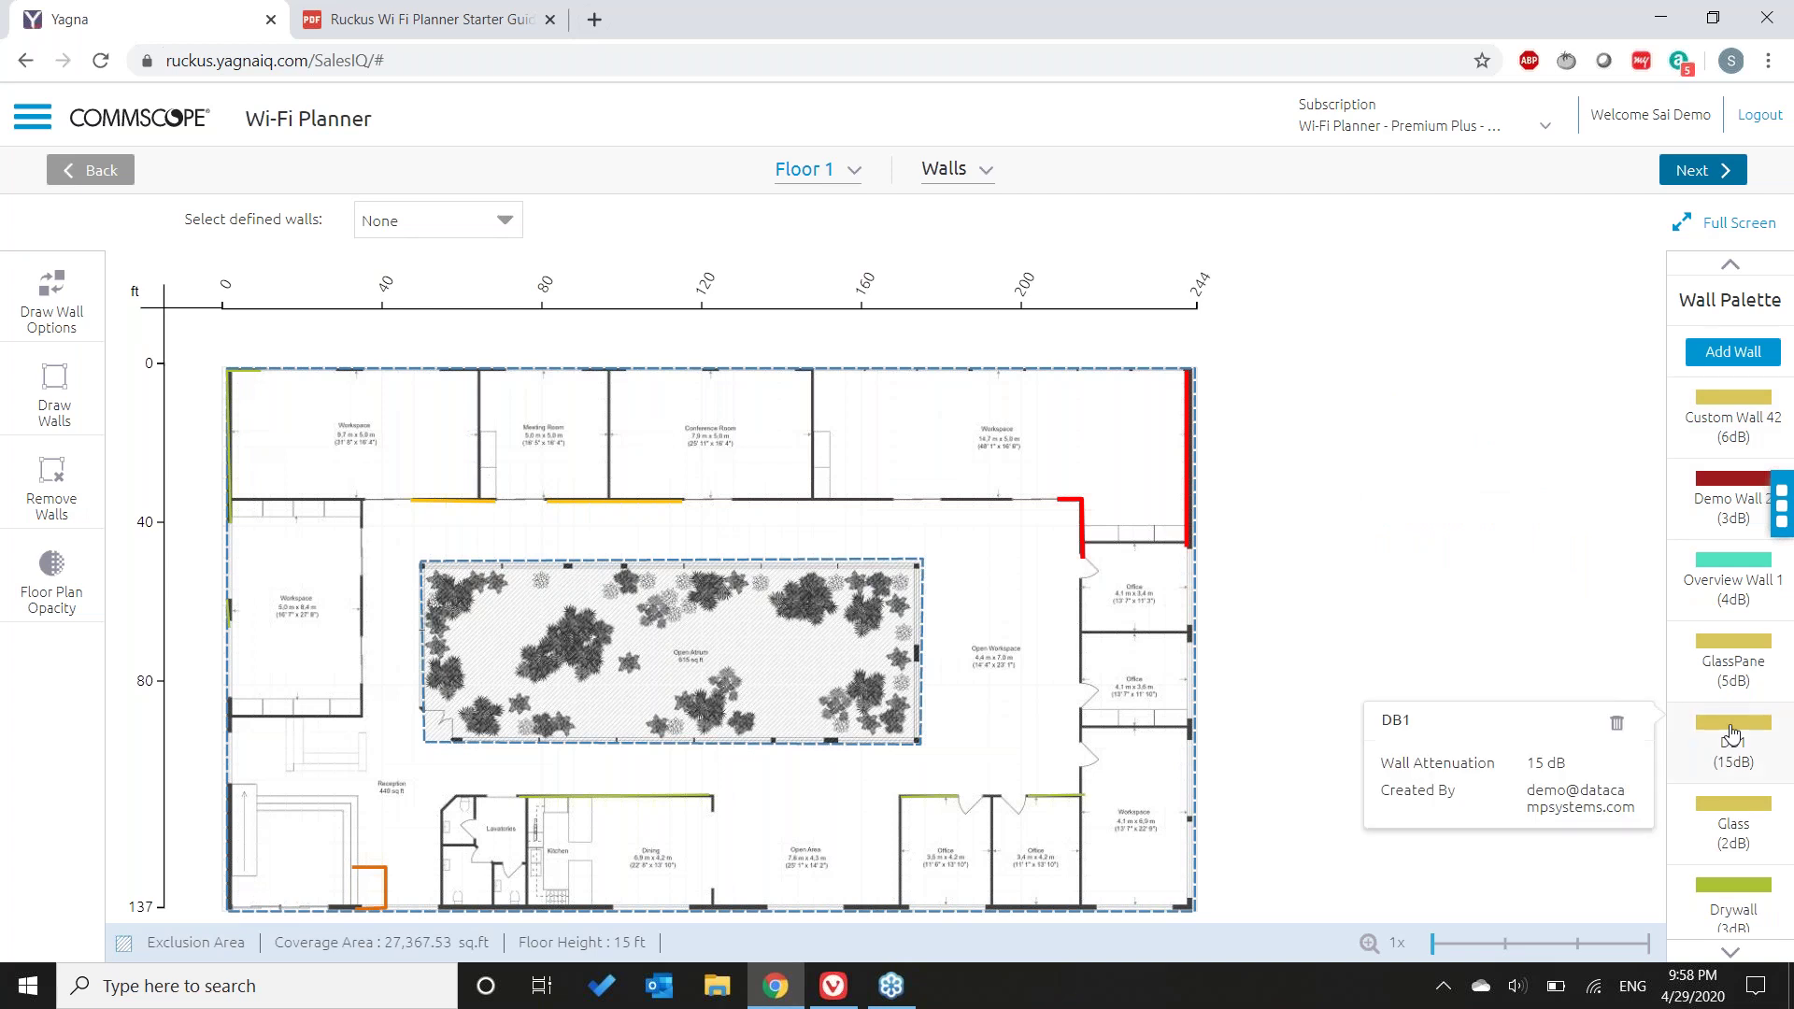
pyautogui.scroll(-7, 1745, 732)
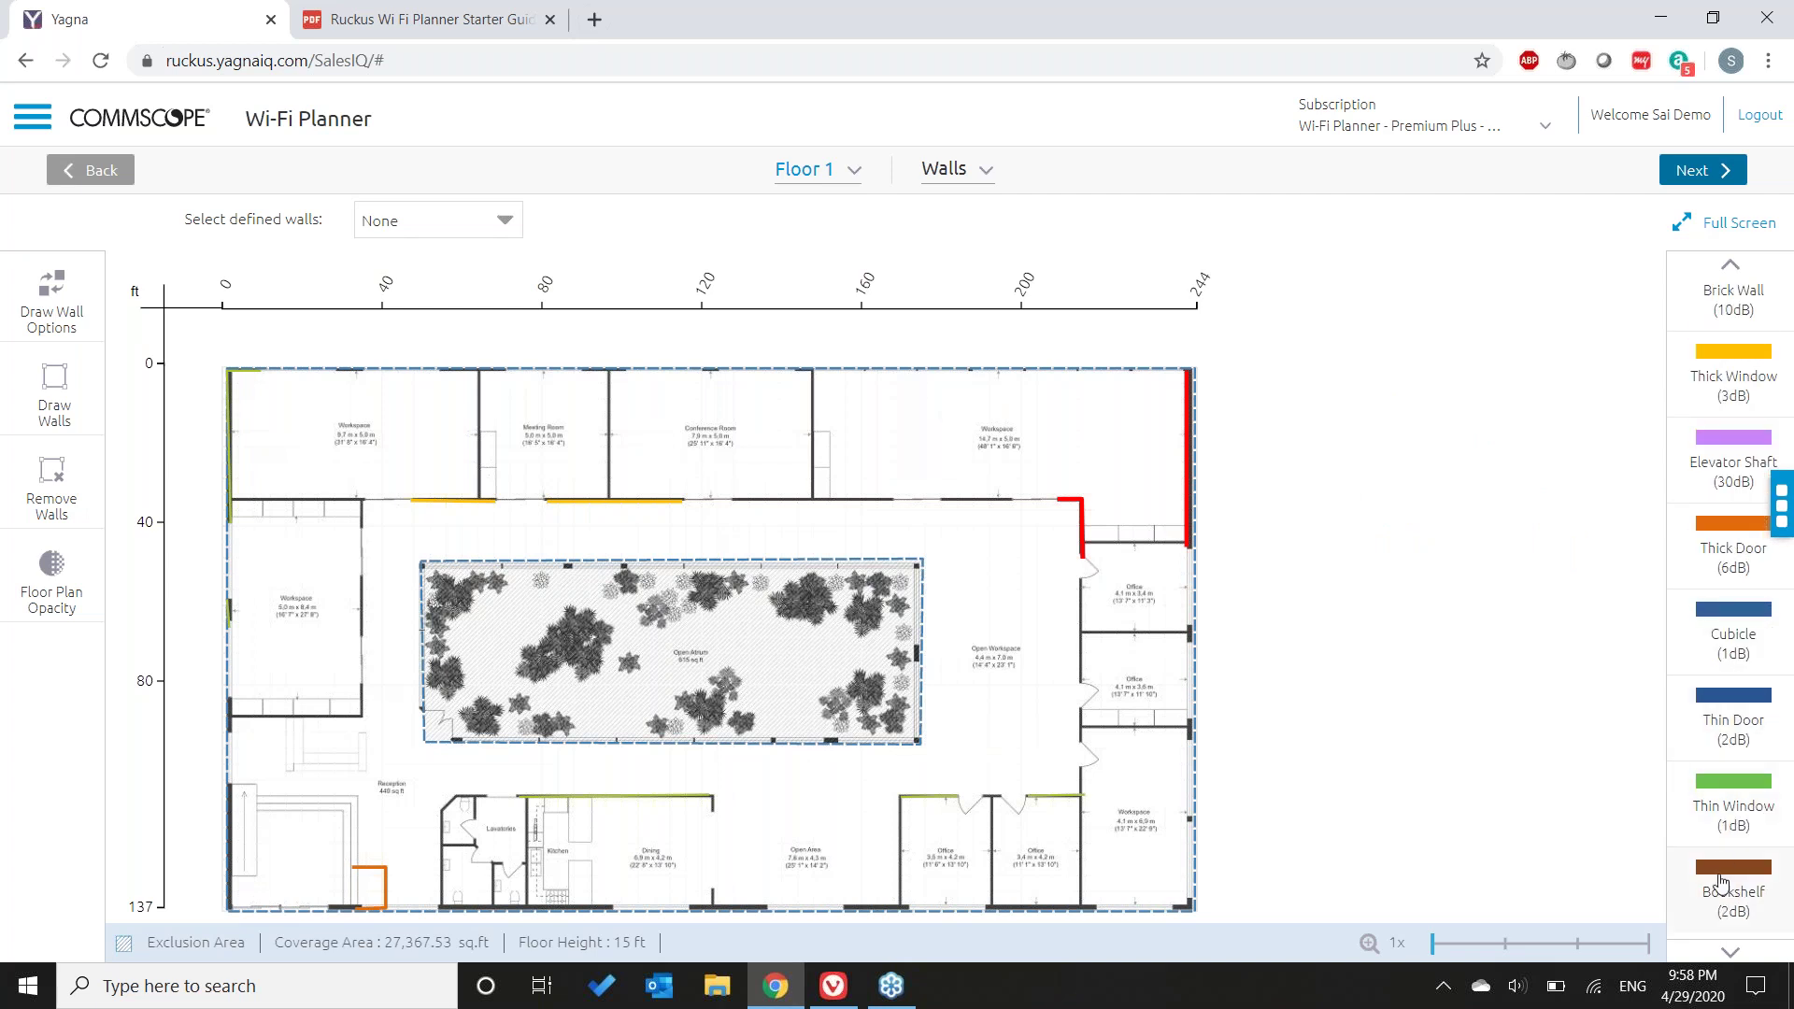
pyautogui.scroll(6, 1726, 780)
pyautogui.scroll(3, 1726, 769)
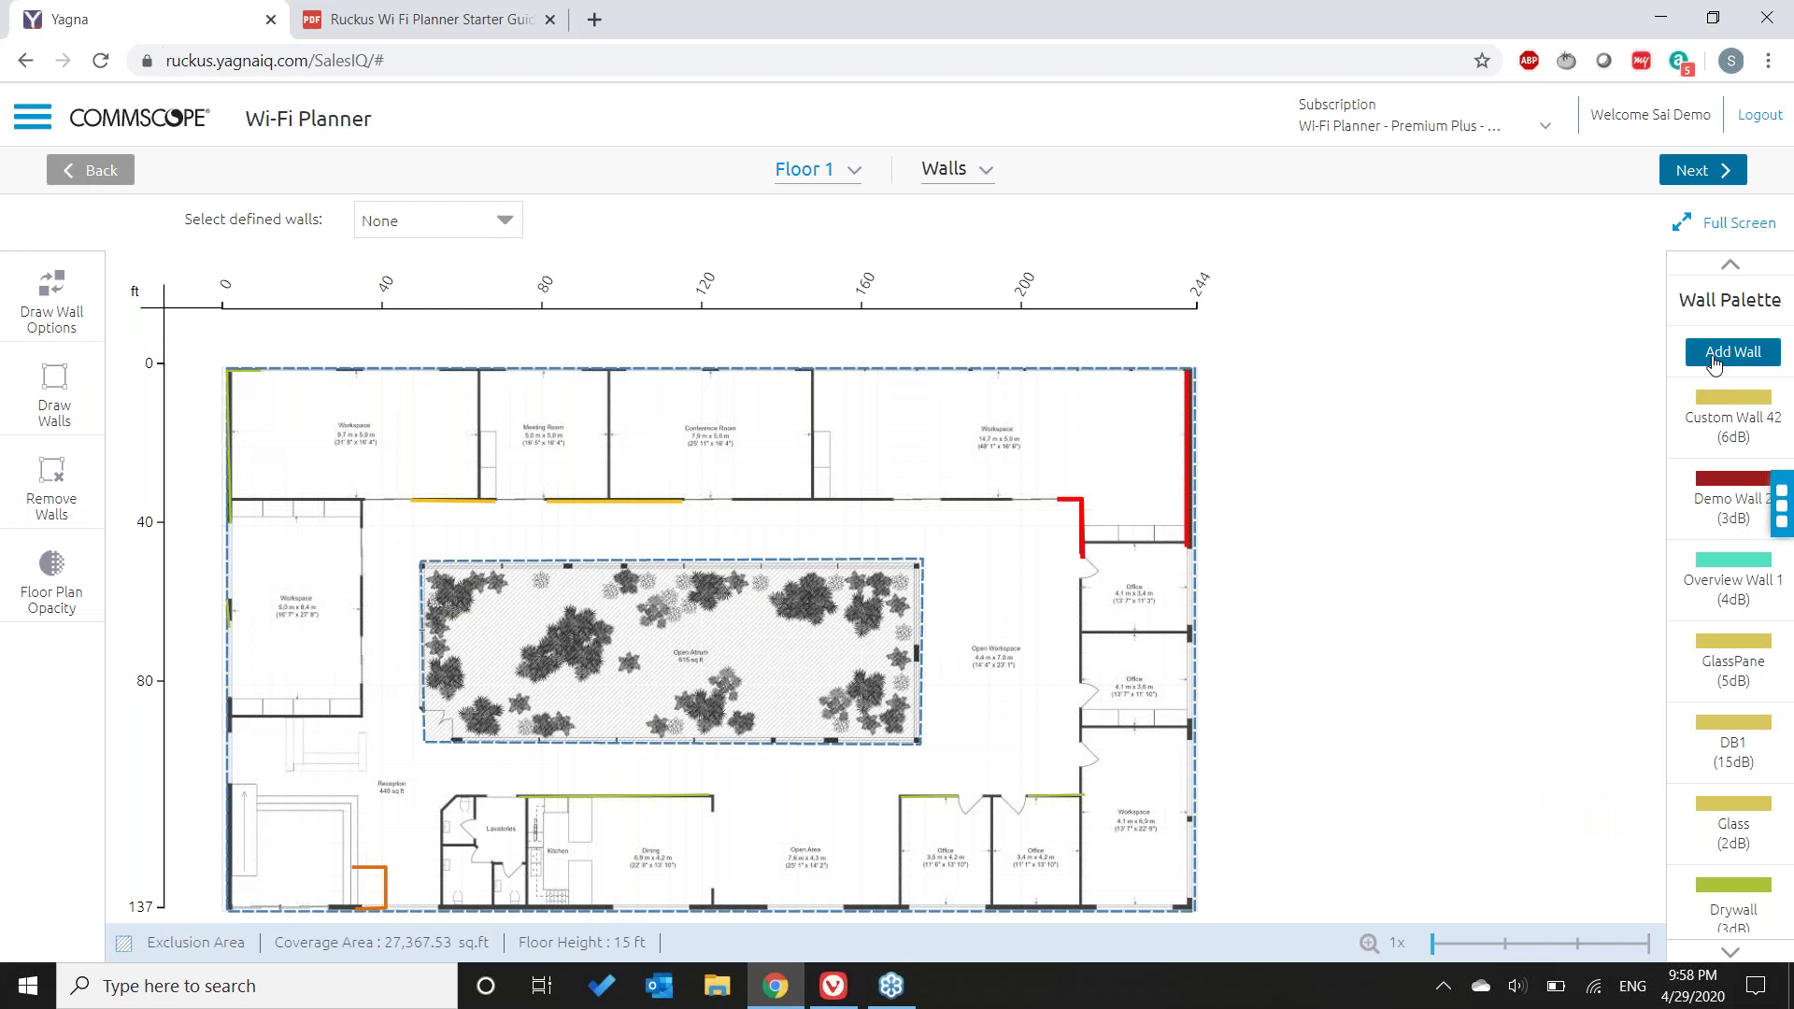
# - Start a new custom wall type and give it a green colour
pyautogui.click(1714, 364)
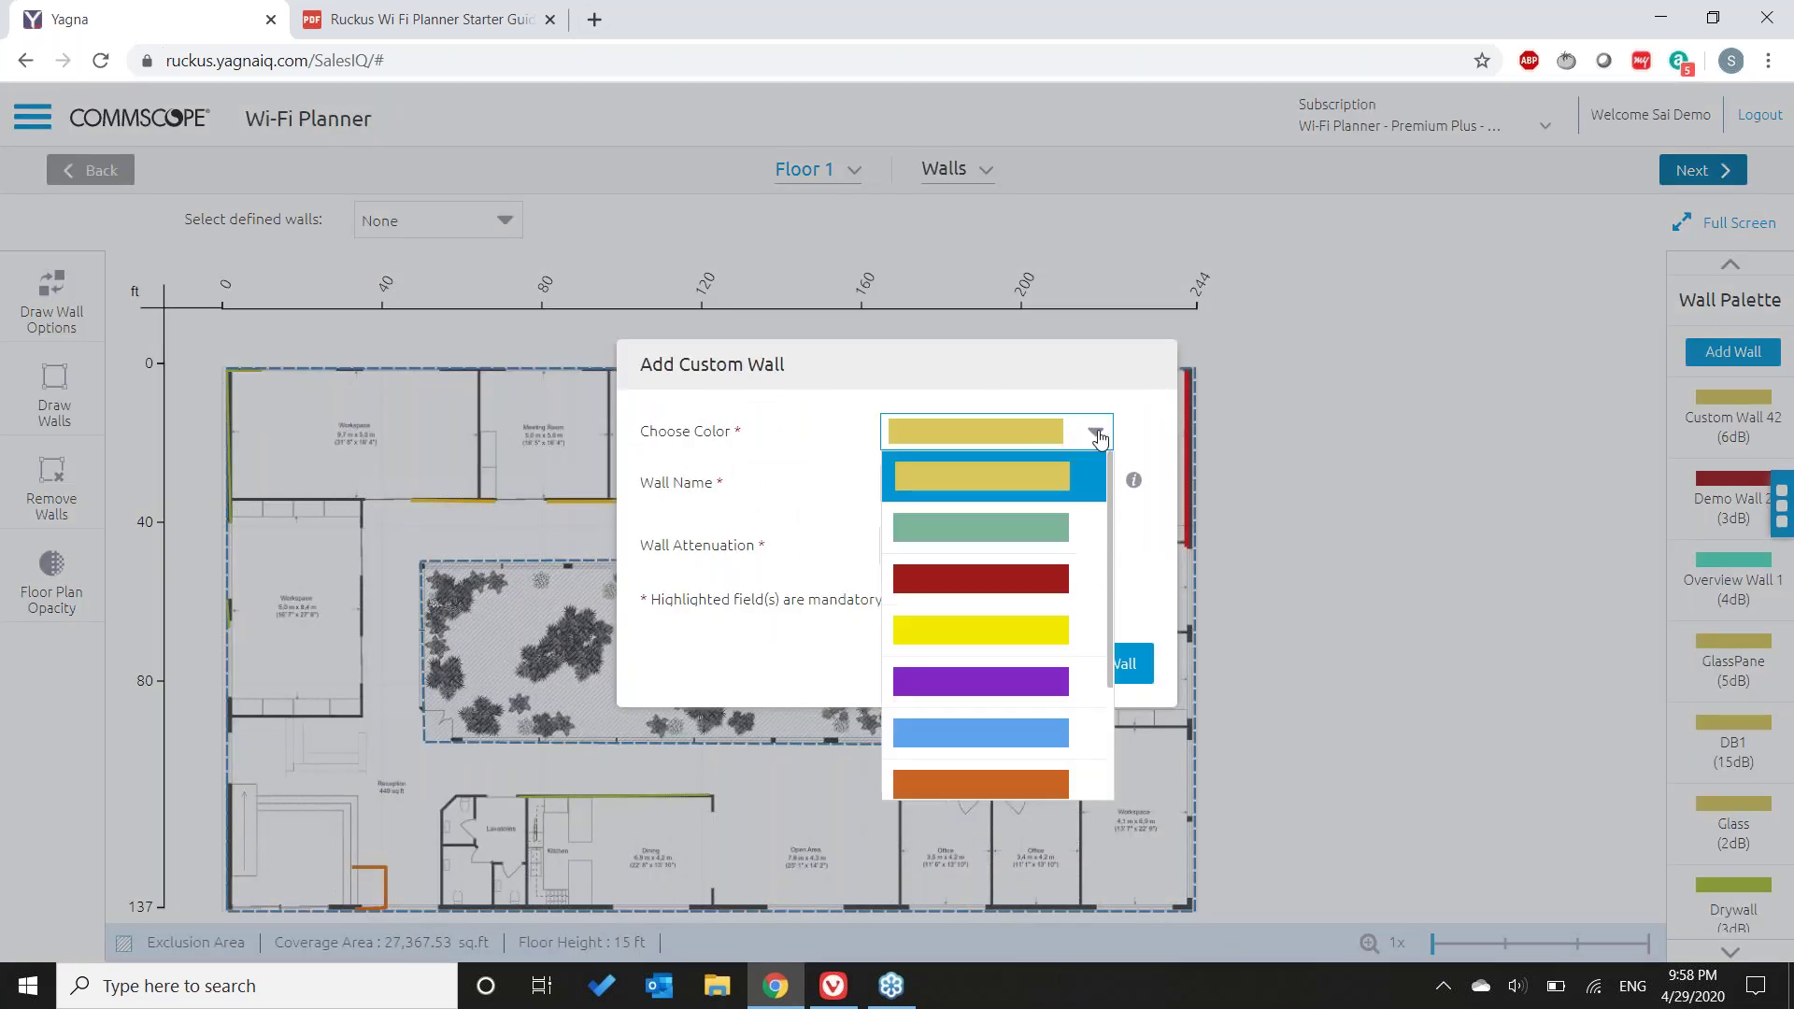
pyautogui.click(1098, 437)
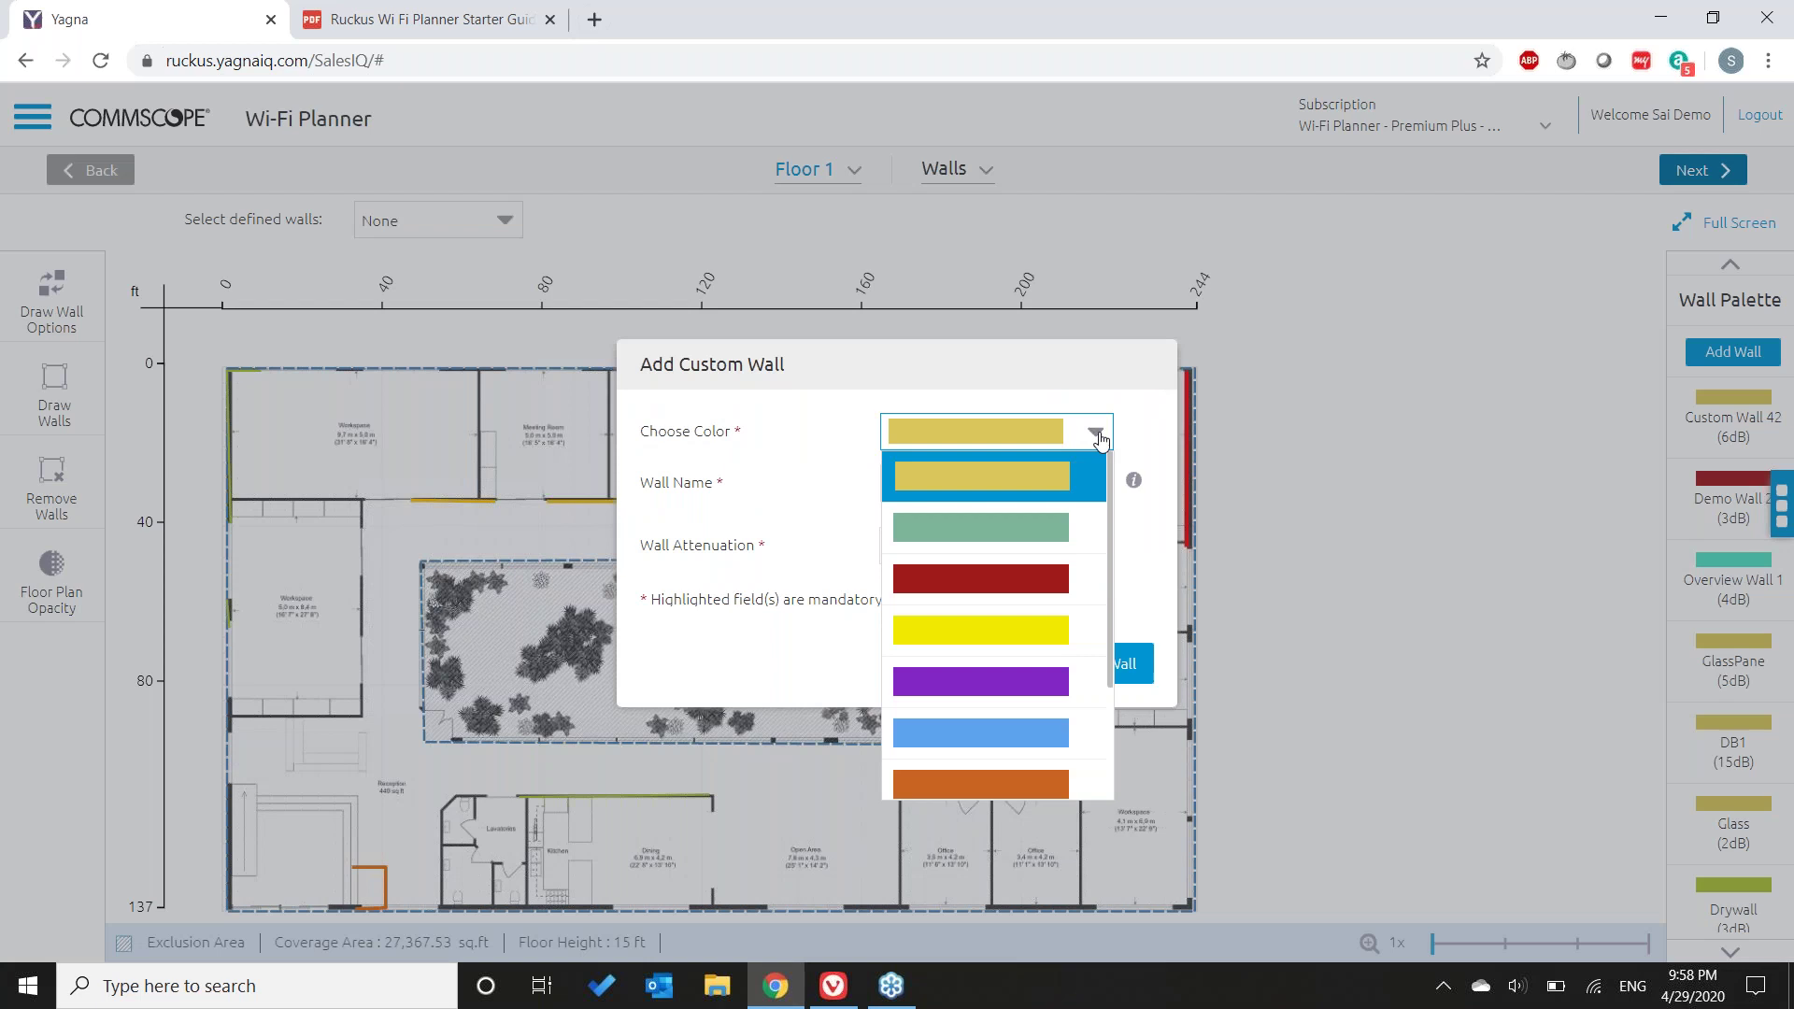
pyautogui.click(982, 540)
pyautogui.press('Tab')
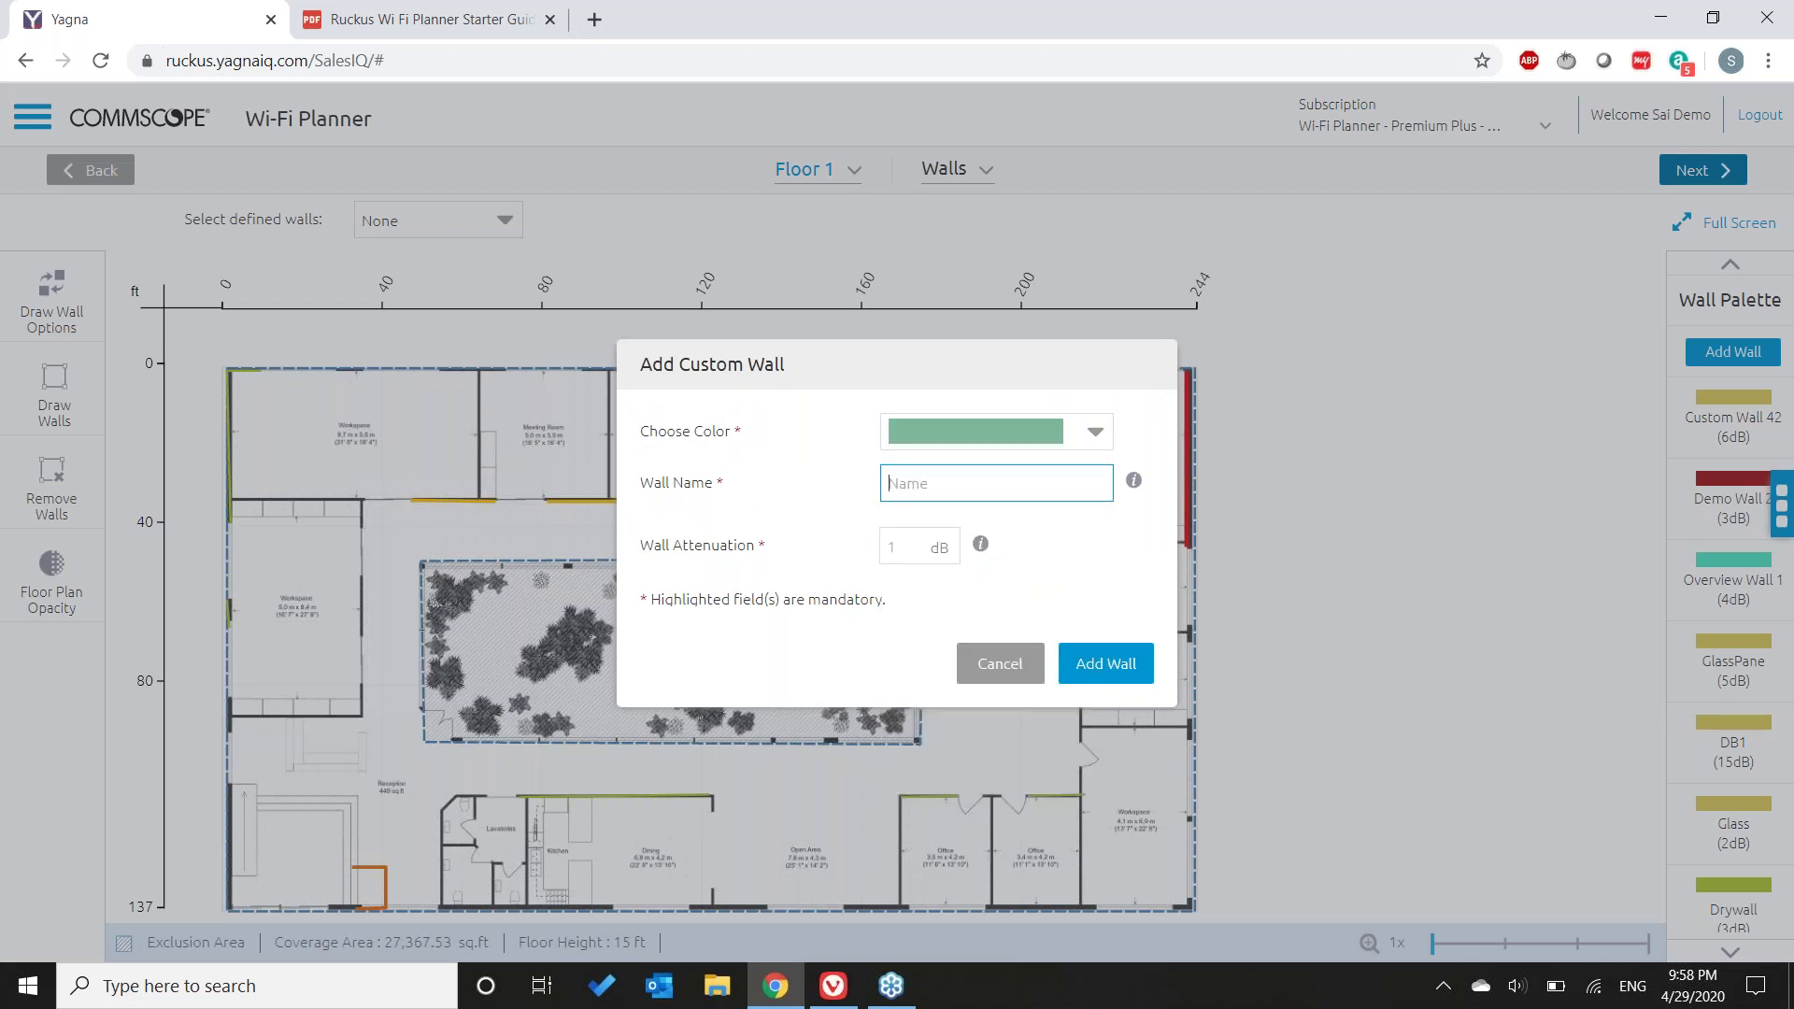
# - Name the wall type Glasspane II with 2 dB attenuation and add it
pyautogui.click(917, 551)
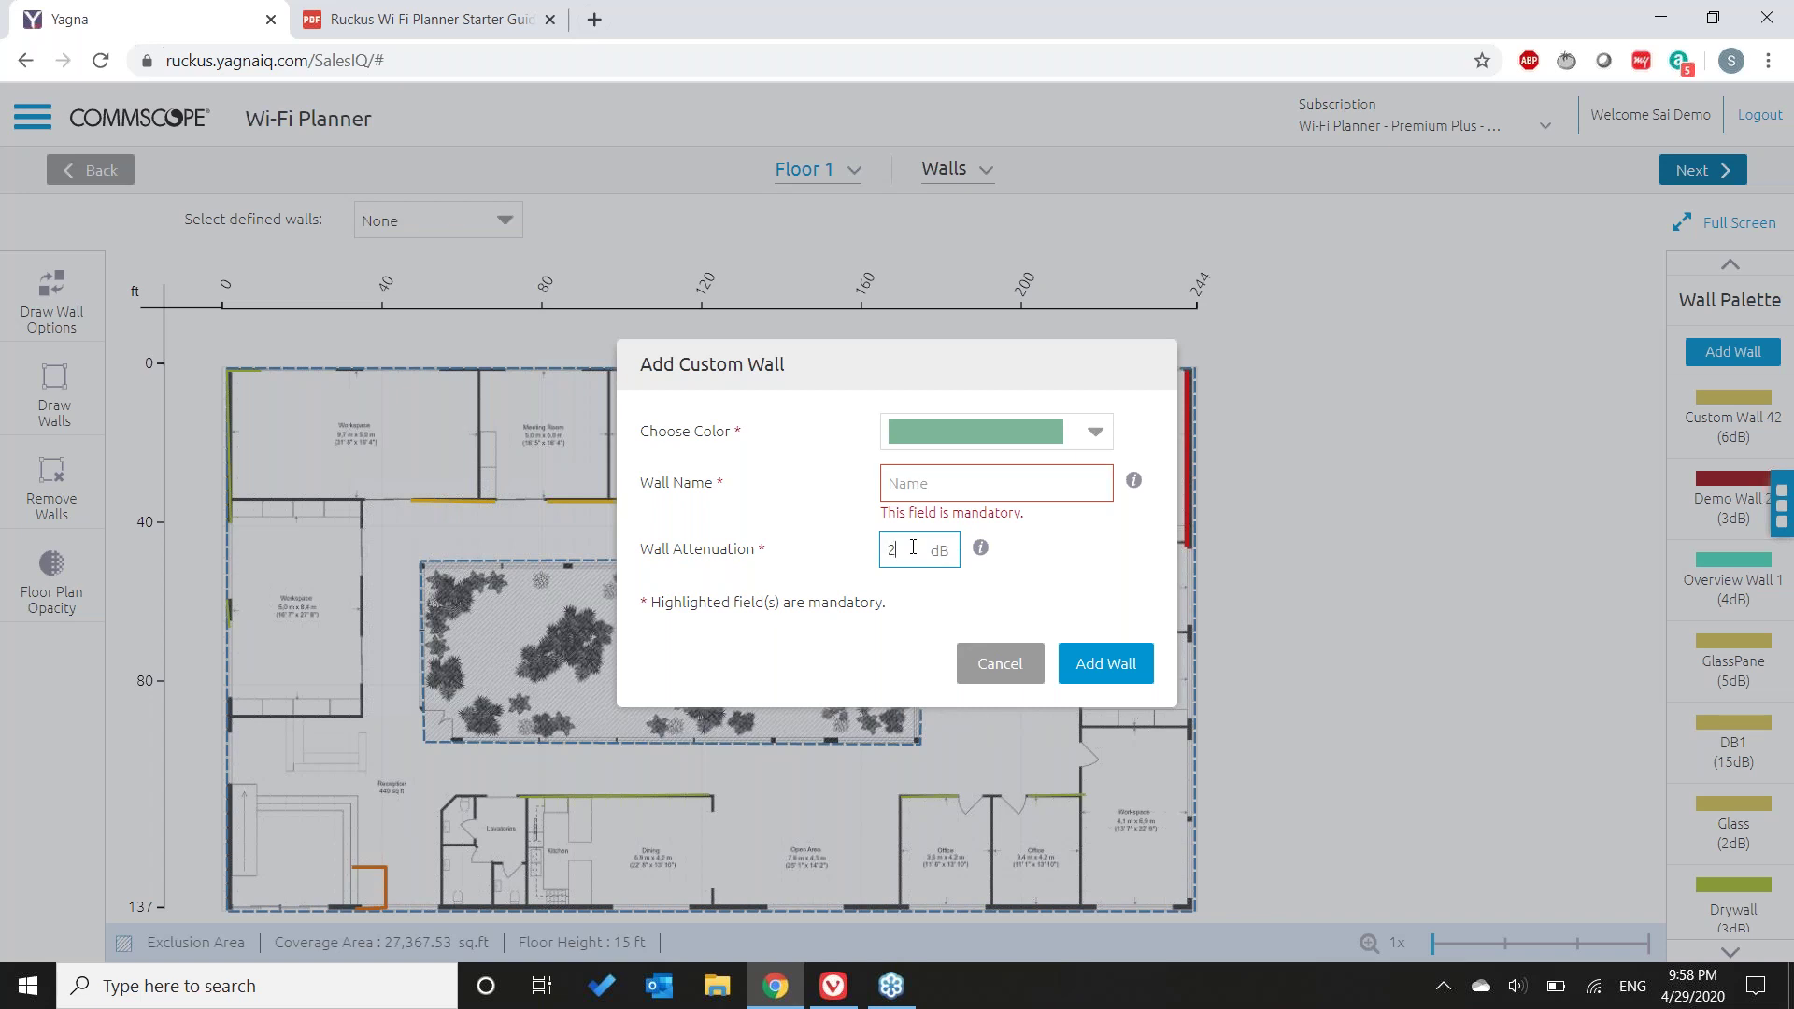
pyautogui.hotkey('shift', 'Tab')
pyautogui.write('G')
pyautogui.click(1071, 553)
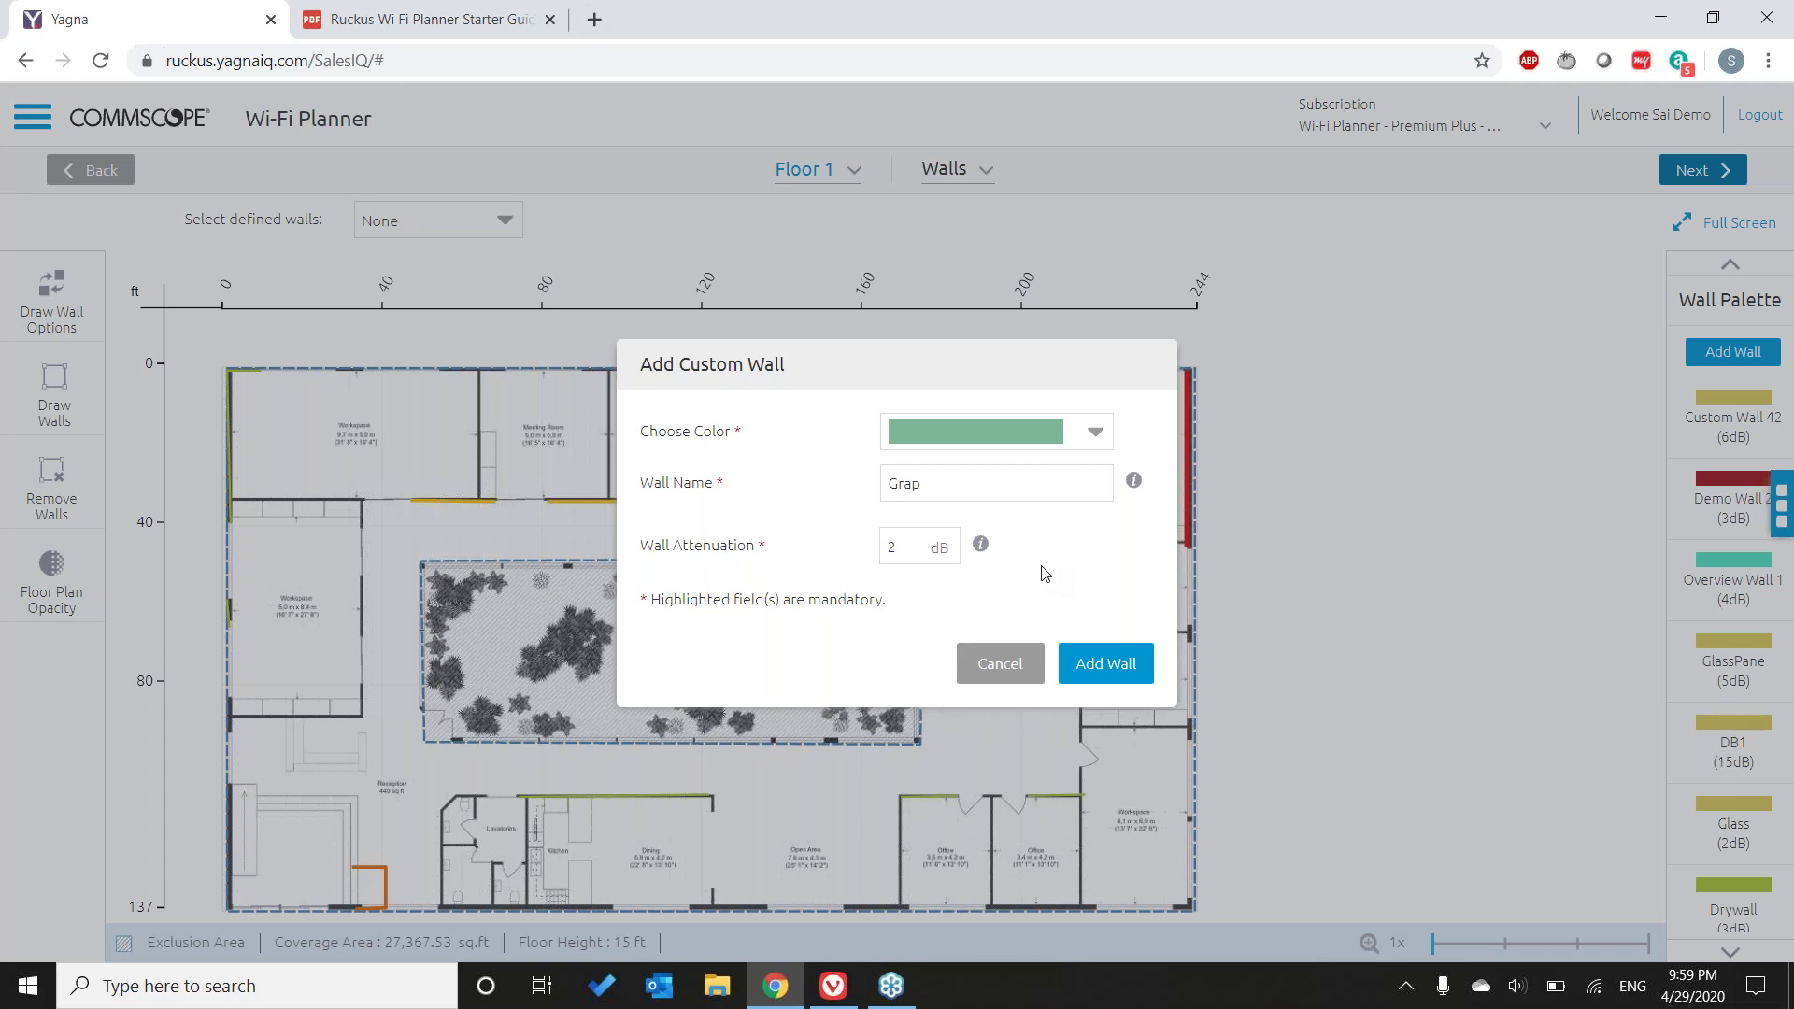
pyautogui.click(953, 478)
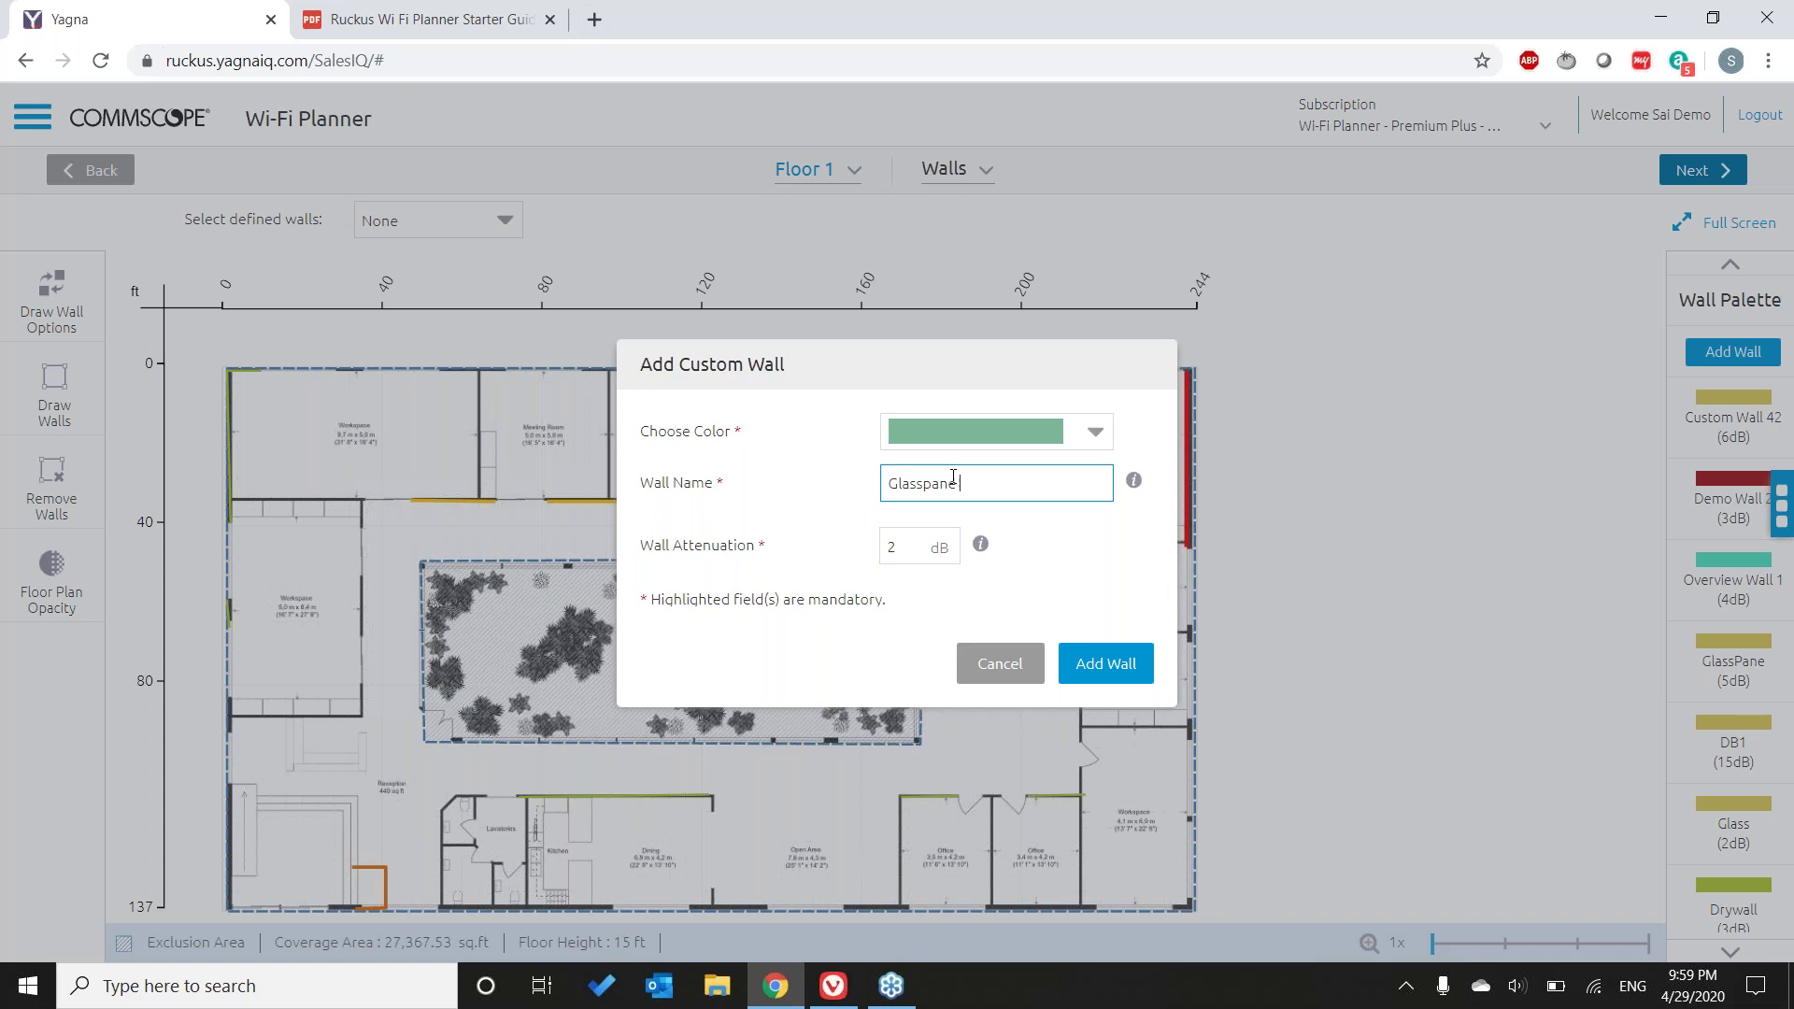
pyautogui.write('II')
pyautogui.click(910, 551)
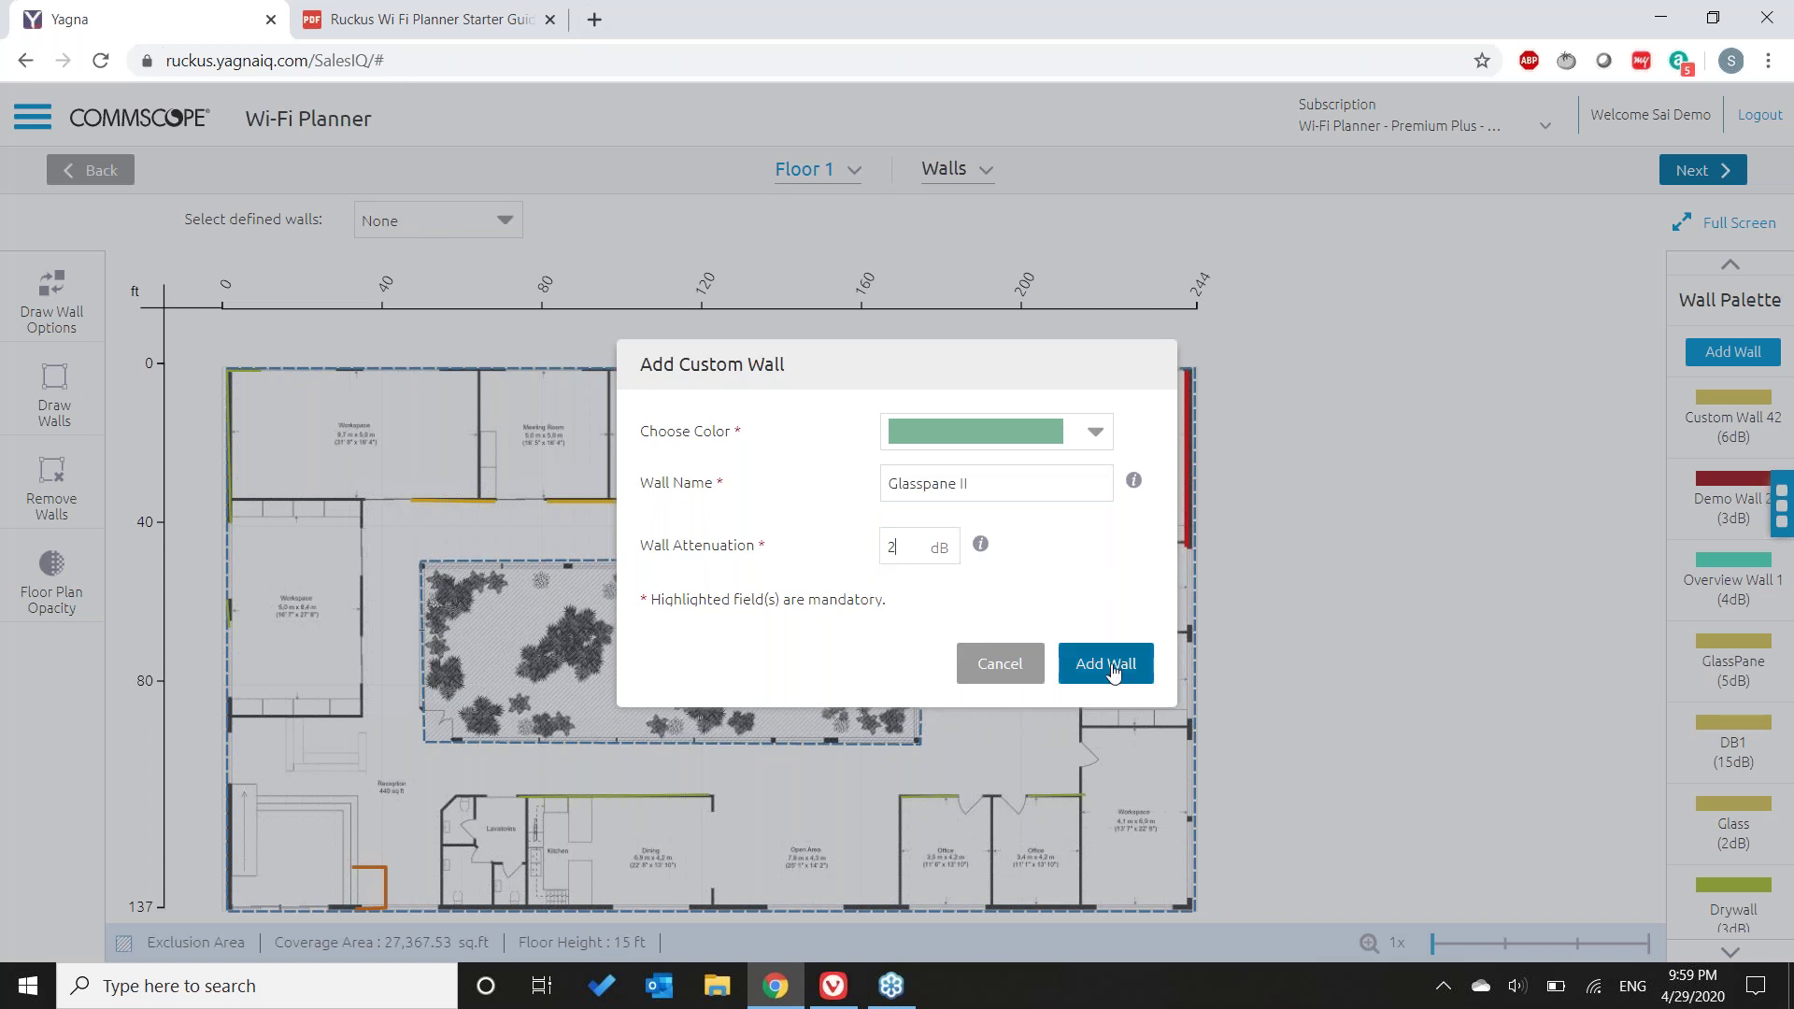
pyautogui.click(1112, 669)
pyautogui.moveTo(1738, 420)
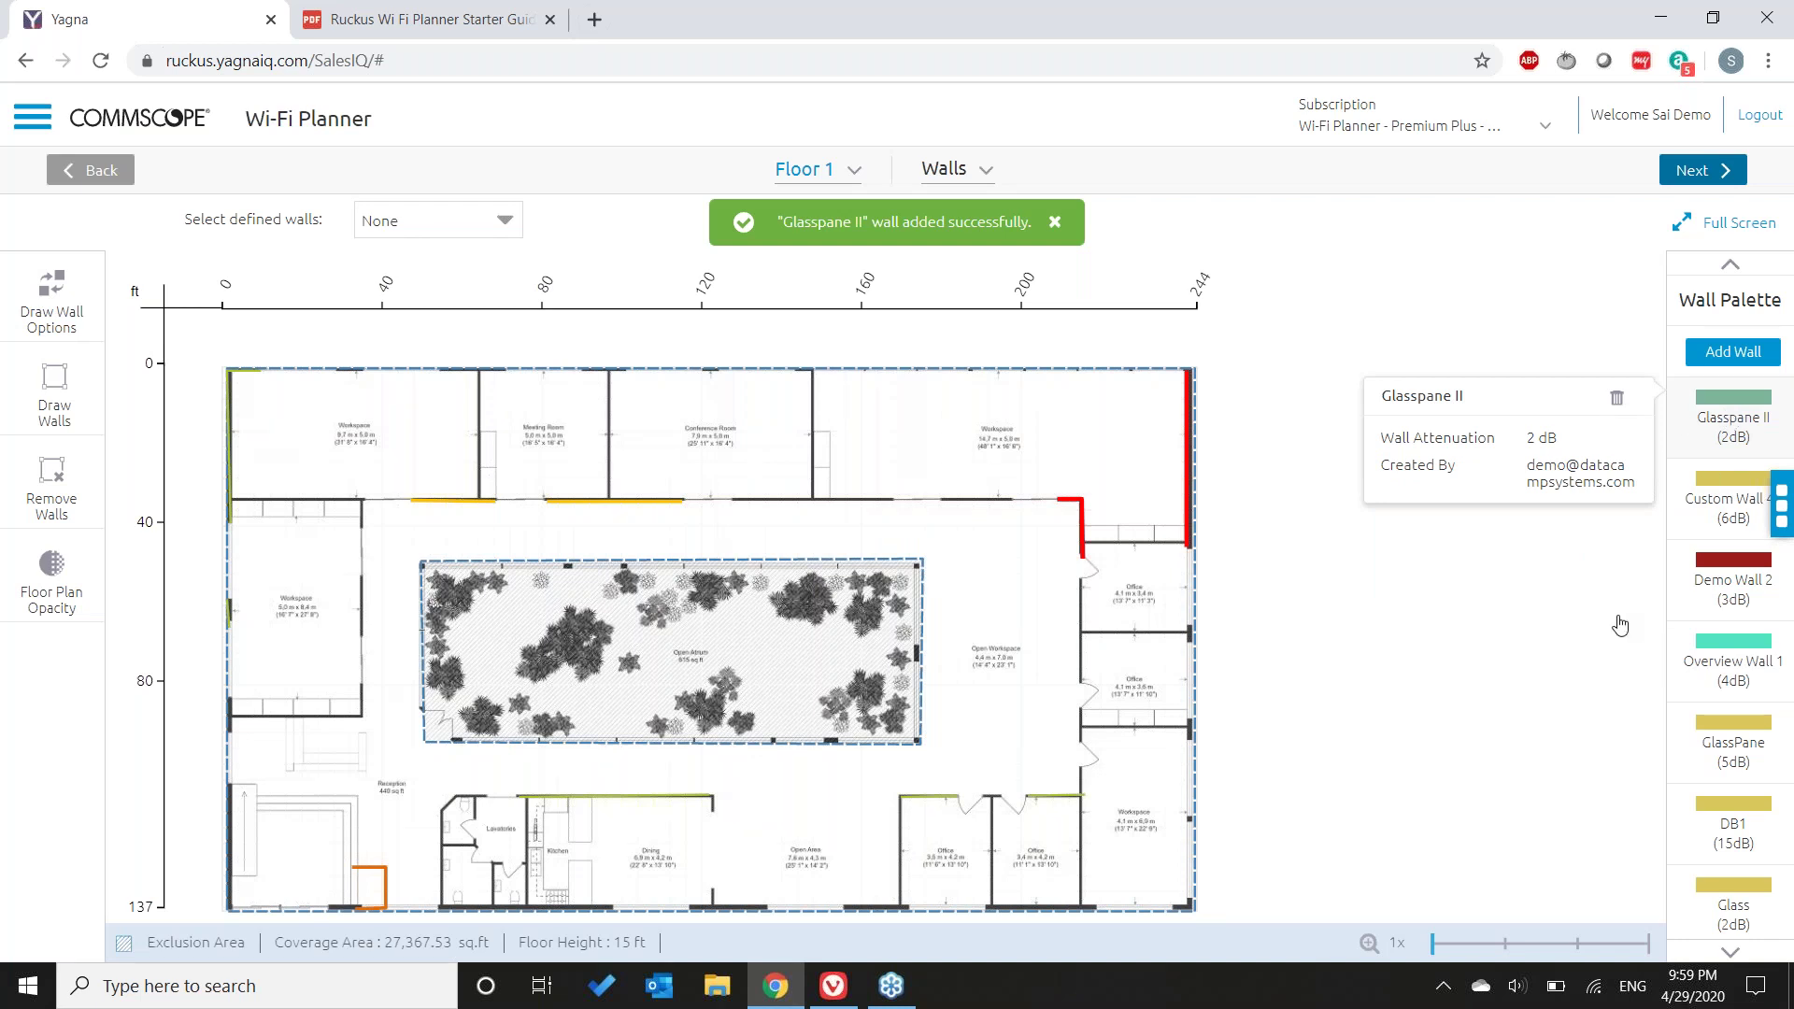
pyautogui.moveTo(1710, 452)
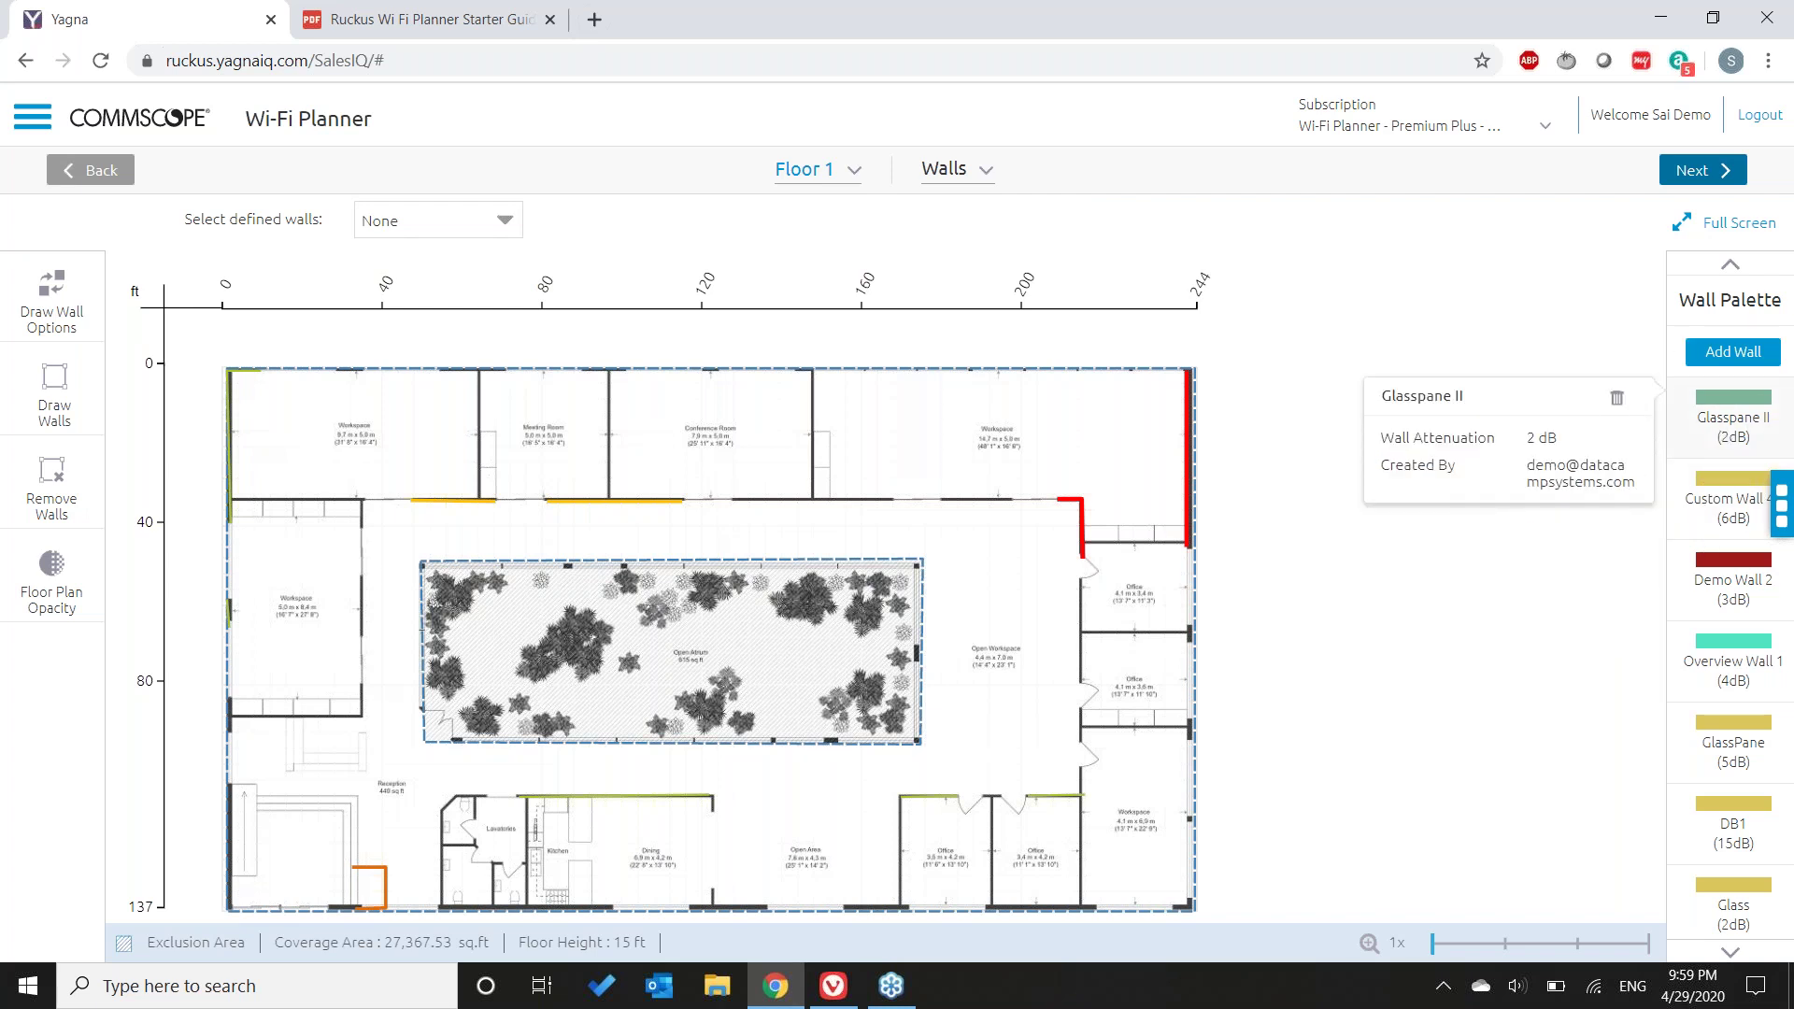
# - Draw Glasspane II walls beside the left Workspace and the Lavatories, then view planning progress
pyautogui.click(1736, 425)
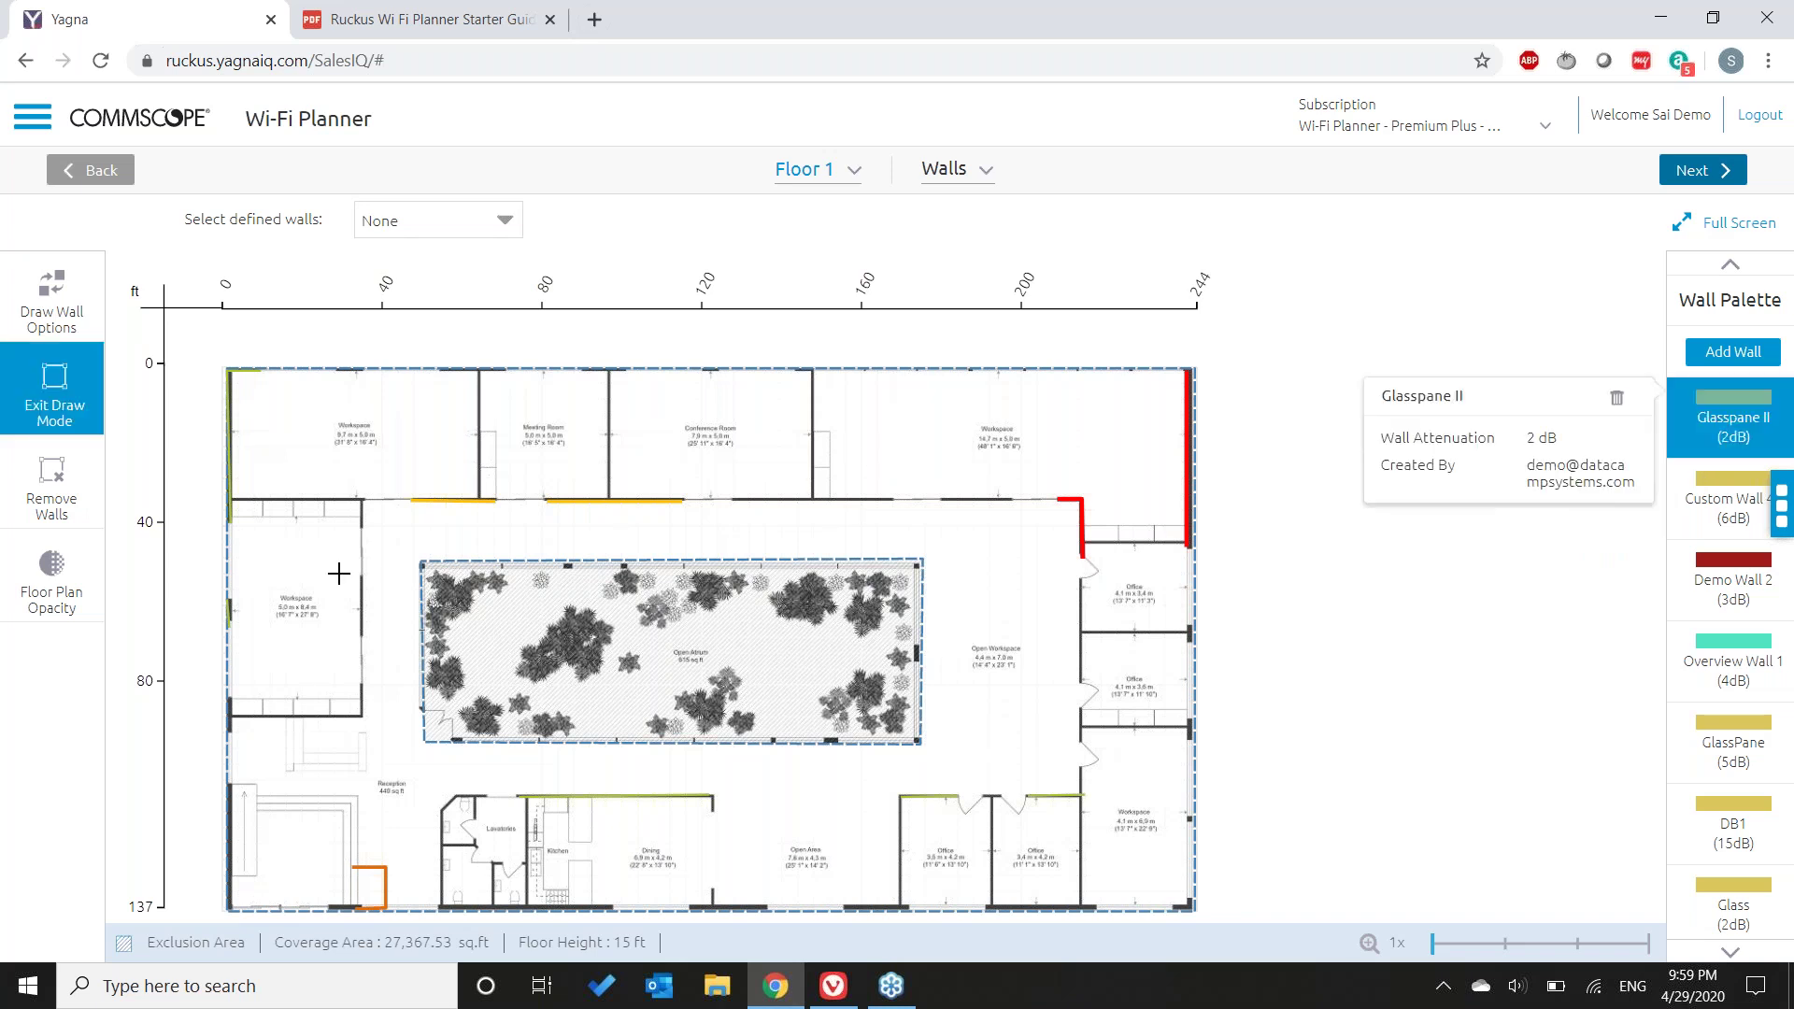
pyautogui.moveTo(361, 576)
pyautogui.mouseDown()
pyautogui.moveTo(362, 704)
pyautogui.moveTo(363, 644)
pyautogui.mouseUp()
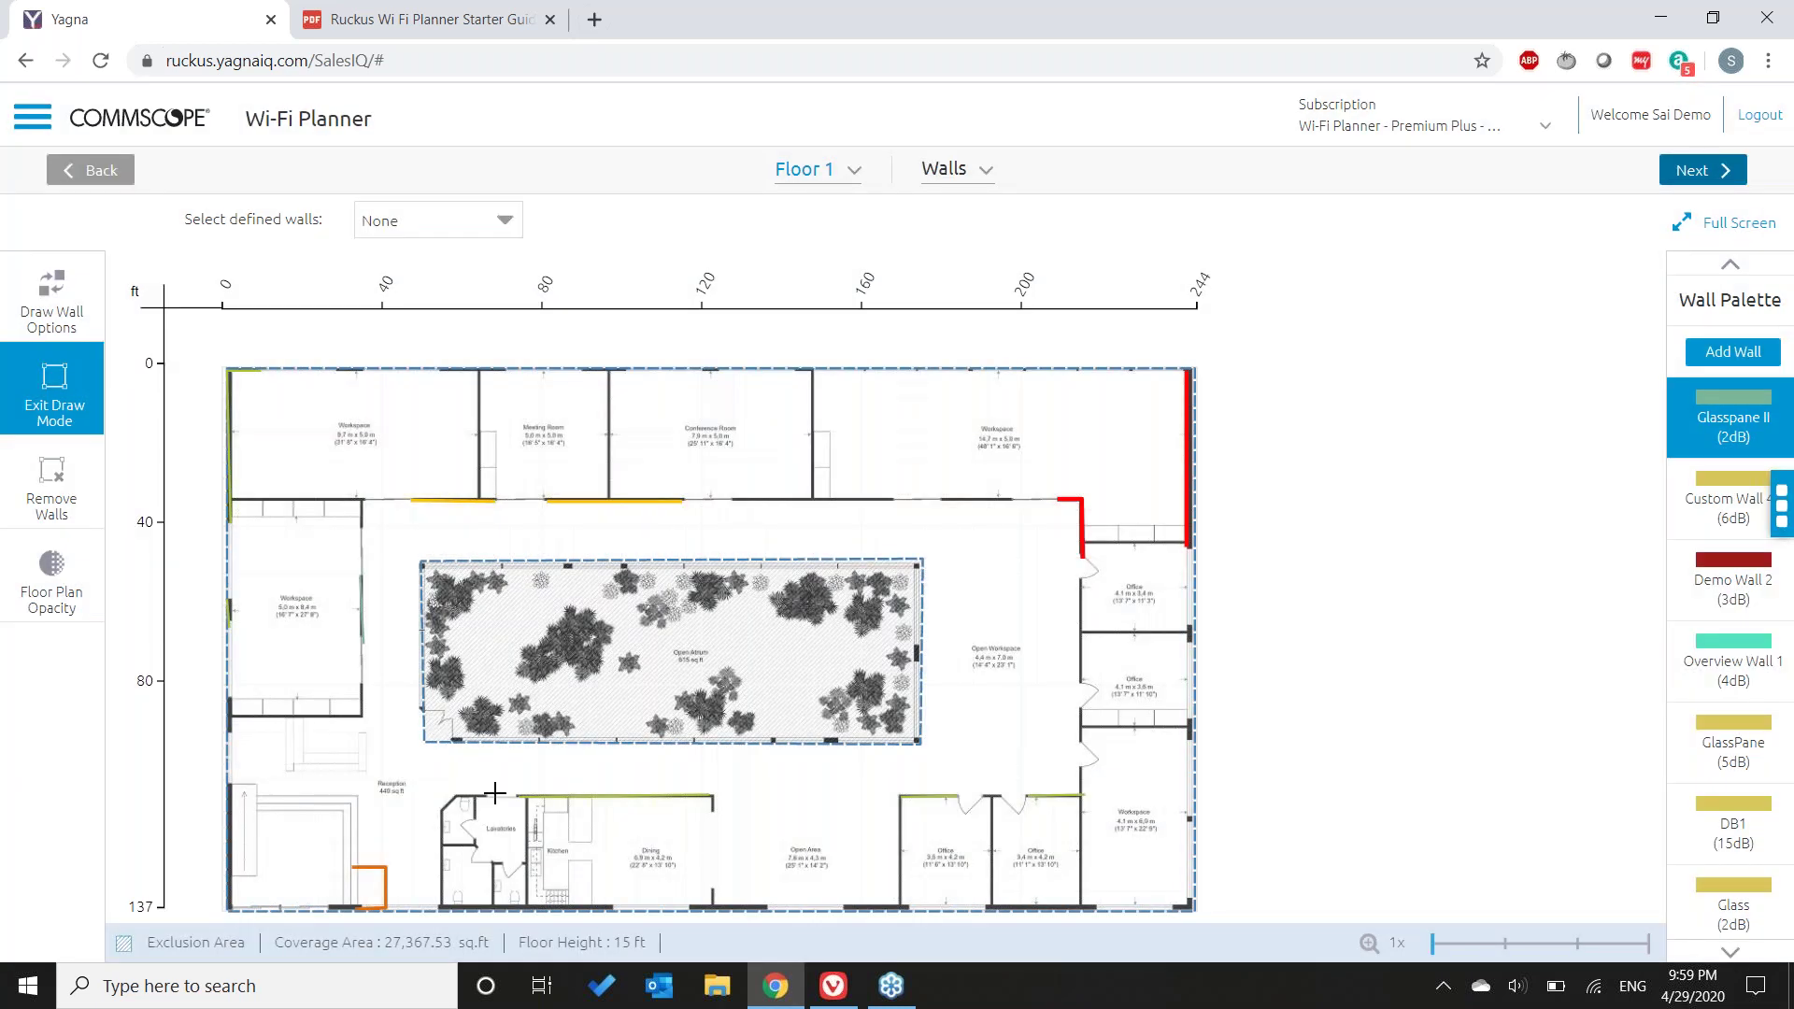
pyautogui.moveTo(486, 795)
pyautogui.mouseDown()
pyautogui.moveTo(443, 816)
pyautogui.moveTo(439, 907)
pyautogui.mouseUp()
pyautogui.click(53, 404)
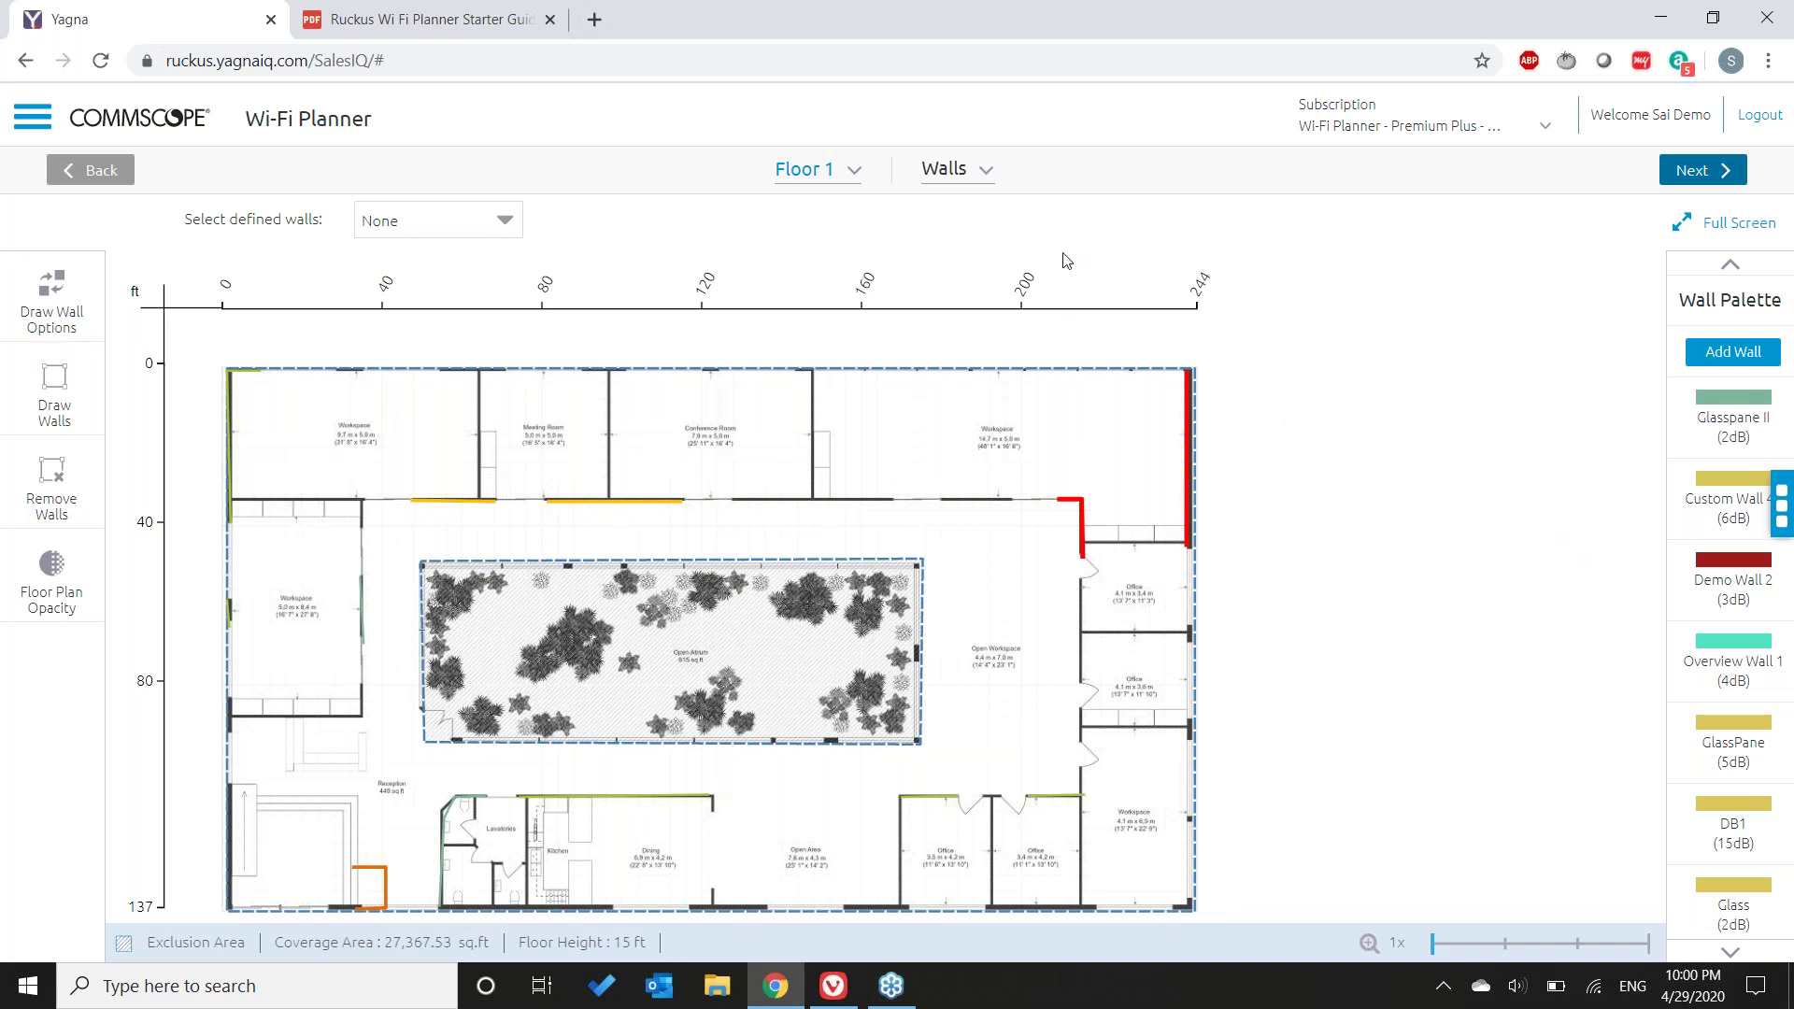
pyautogui.click(984, 173)
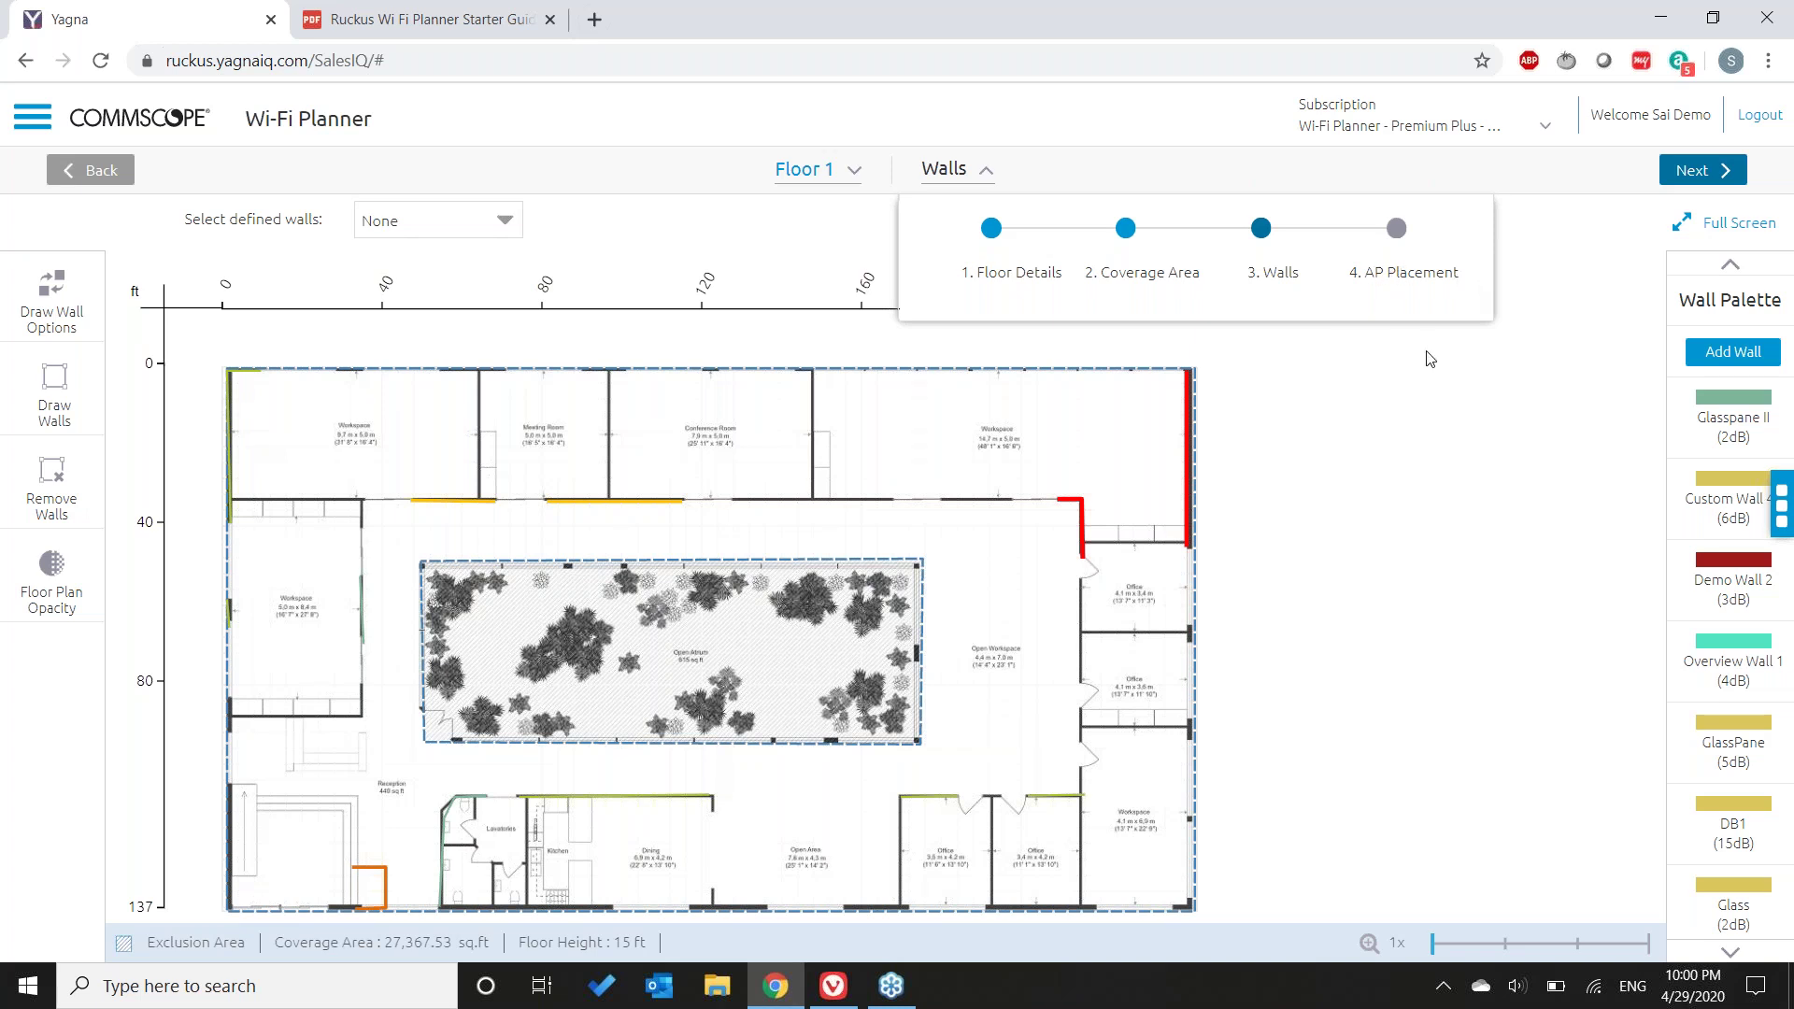
# - Advance Floor 1 to the manual AP Placement step and begin adding access points
pyautogui.click(1539, 262)
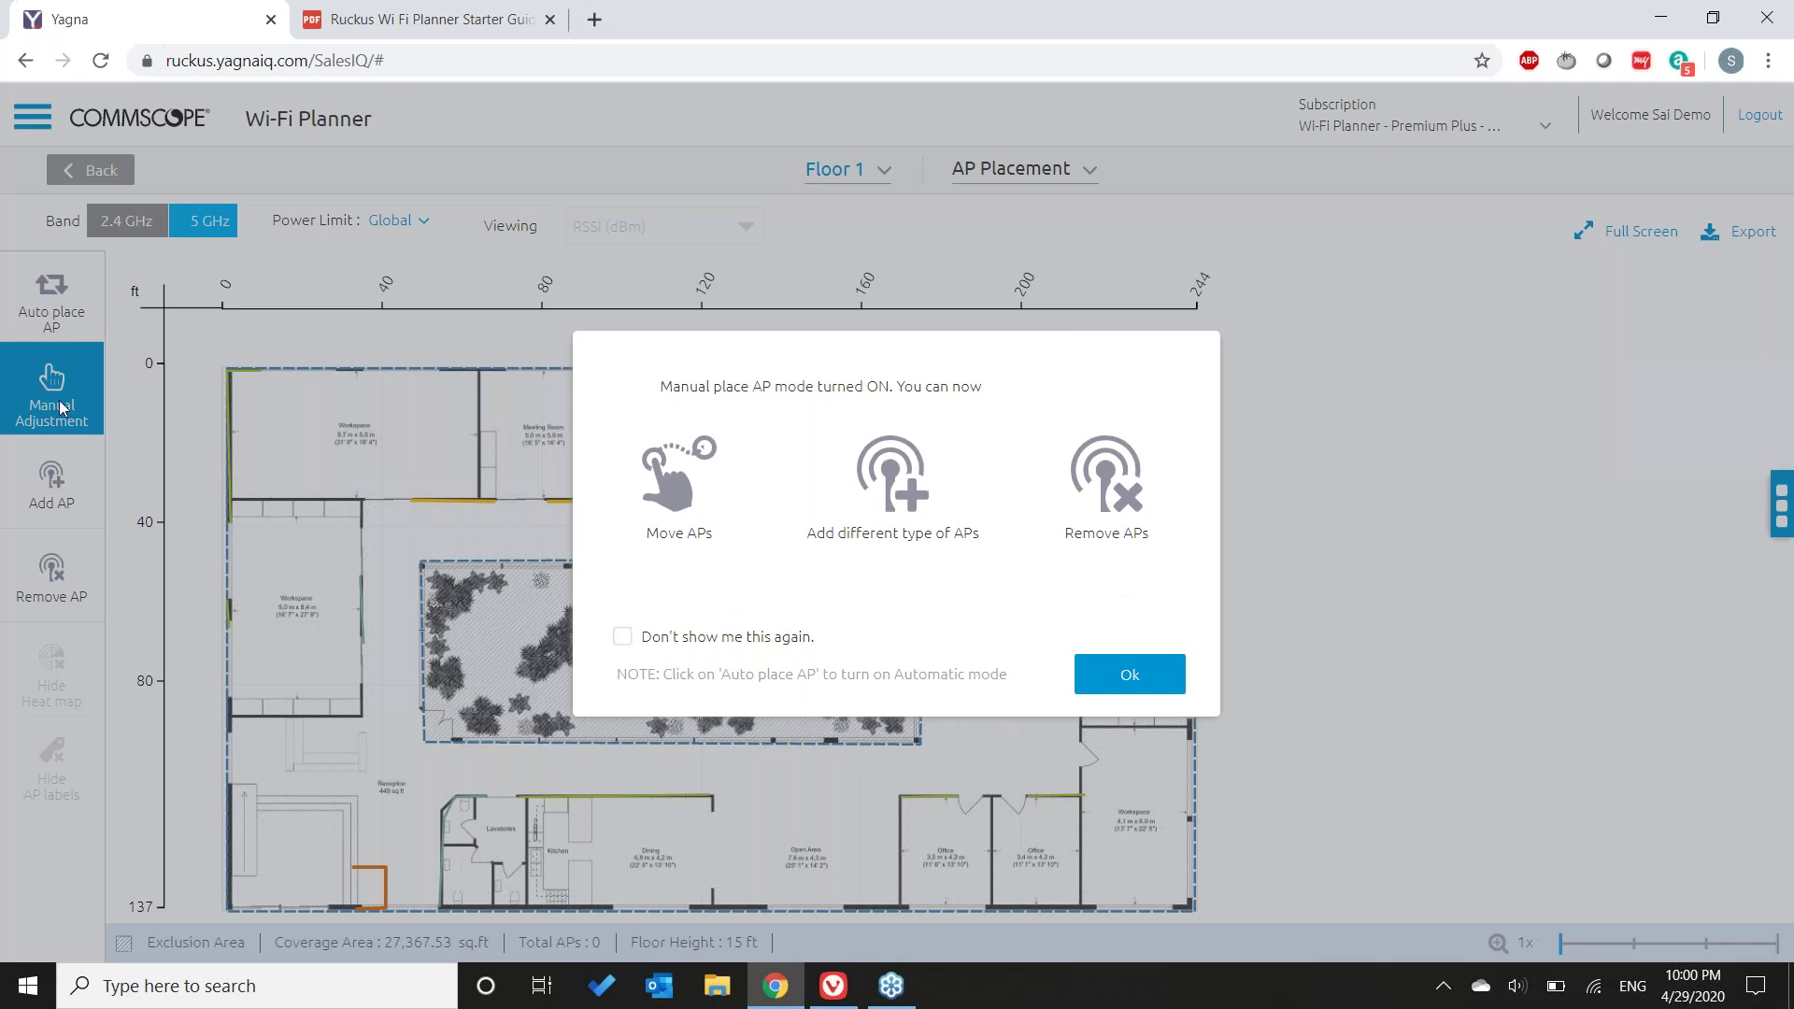
pyautogui.click(1159, 687)
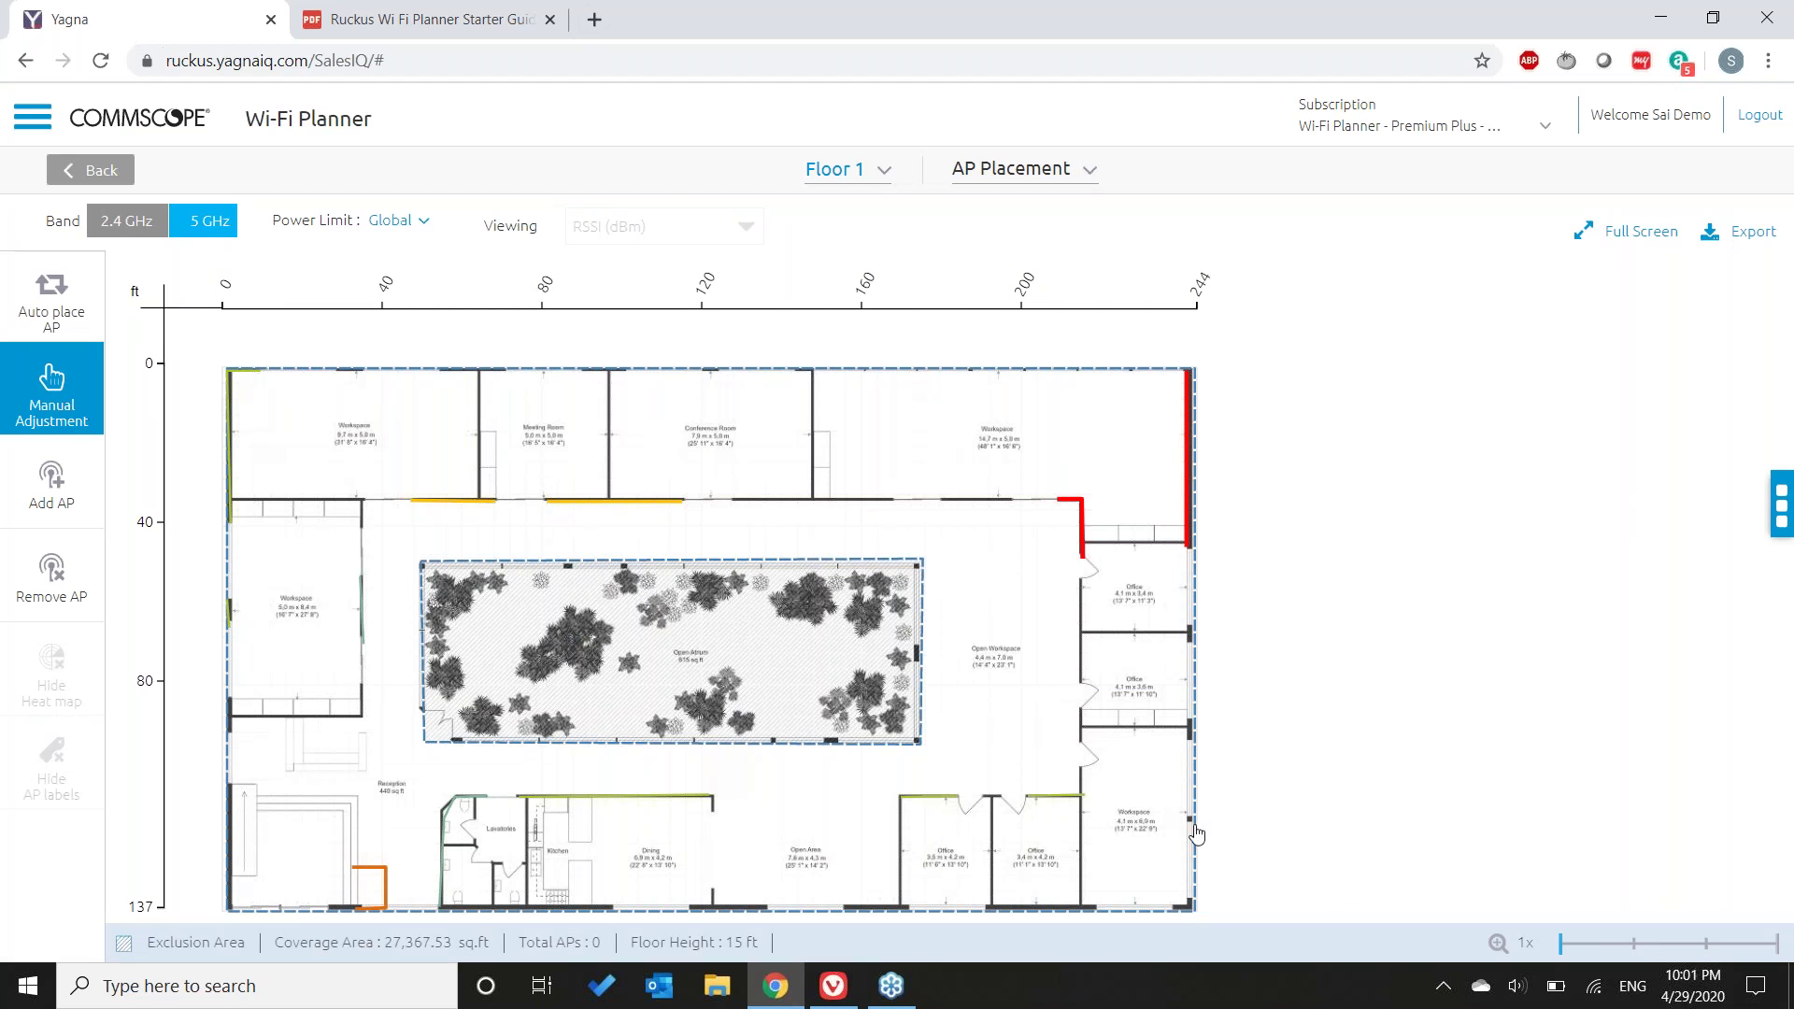
pyautogui.click(47, 514)
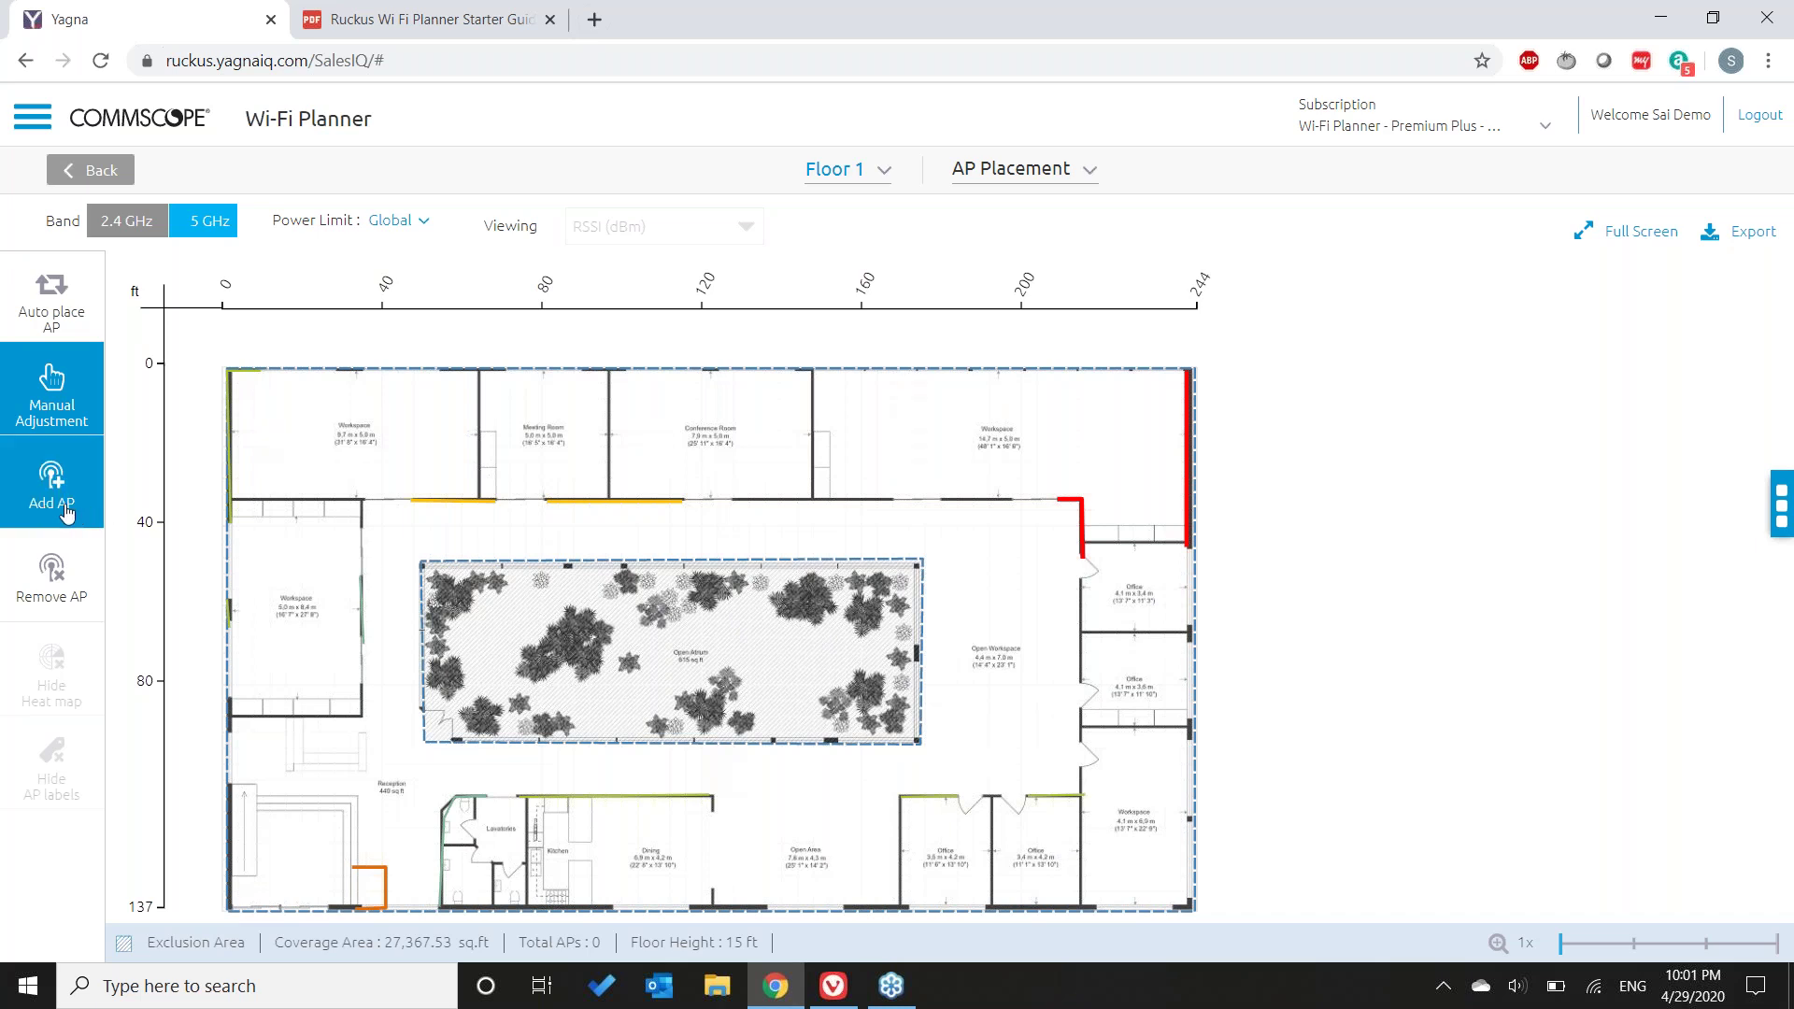
# - Select R720, R750 and R730 alongside R710 and compare the four models' specifications
pyautogui.click(66, 512)
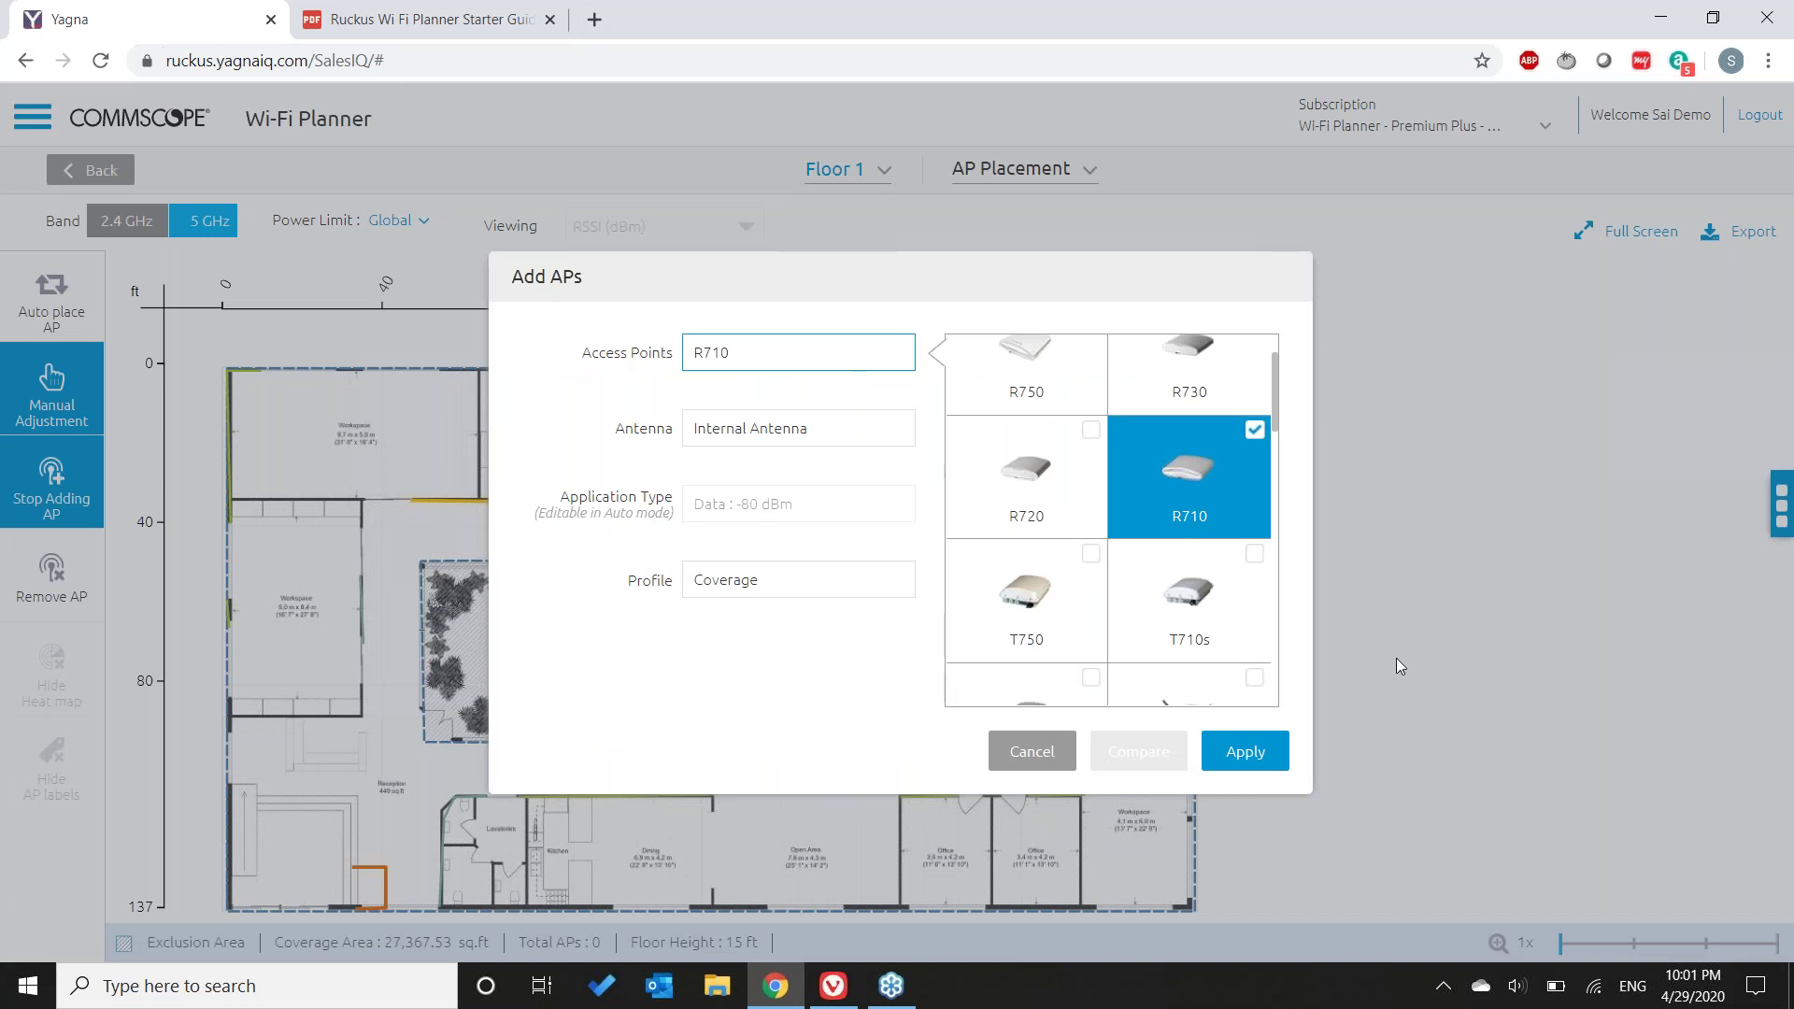
pyautogui.scroll(1, 1147, 587)
pyautogui.scroll(-8, 1146, 584)
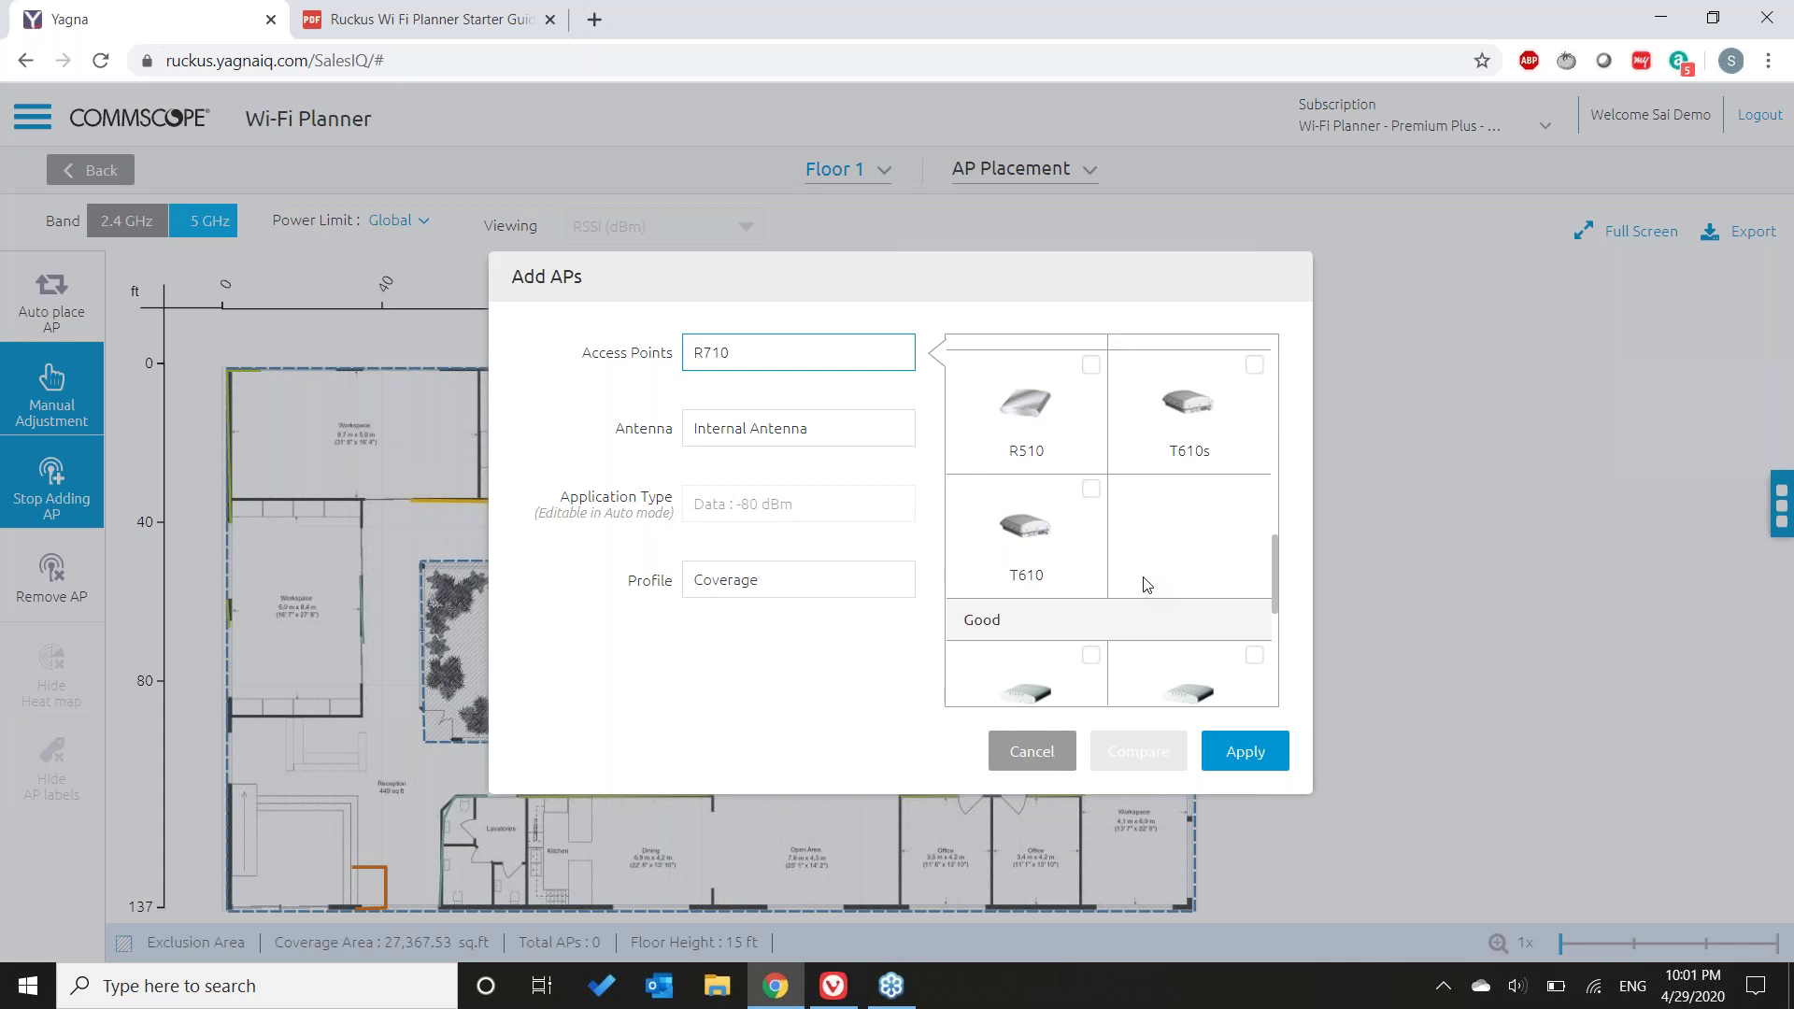
pyautogui.scroll(8, 1147, 584)
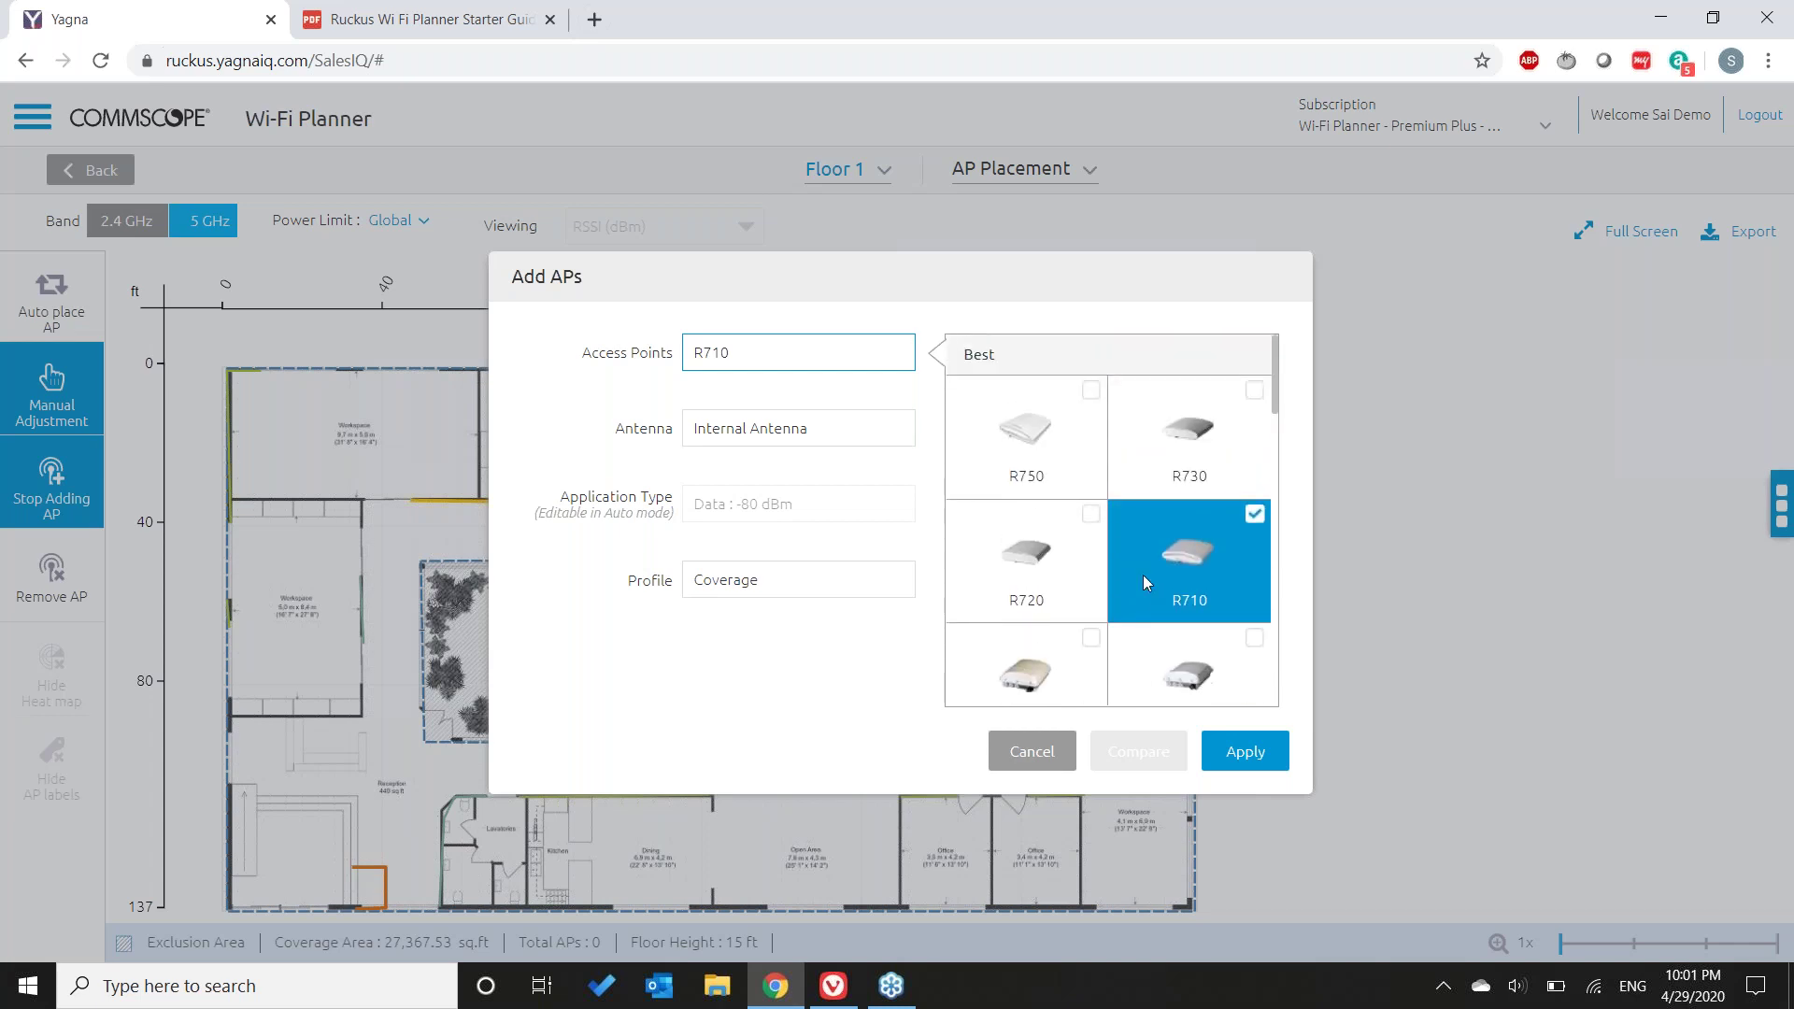
pyautogui.scroll(-3, 1148, 584)
pyautogui.scroll(-4, 1147, 583)
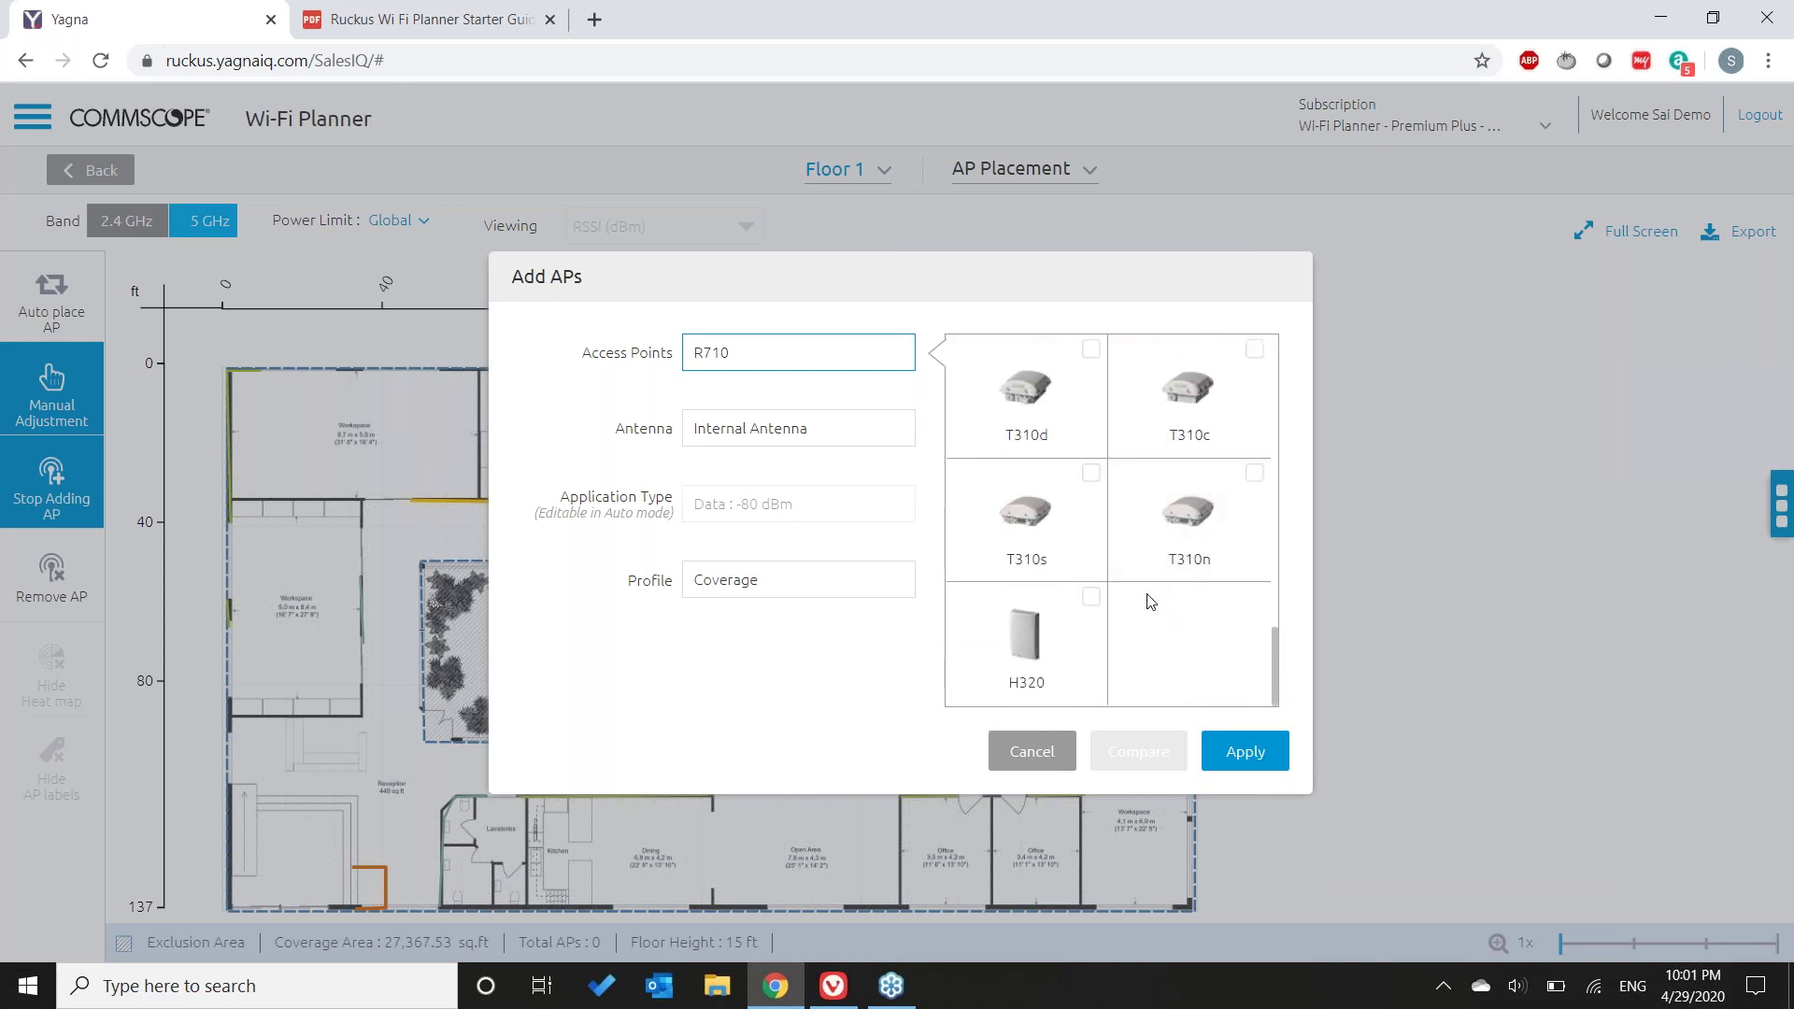
pyautogui.scroll(7, 1158, 610)
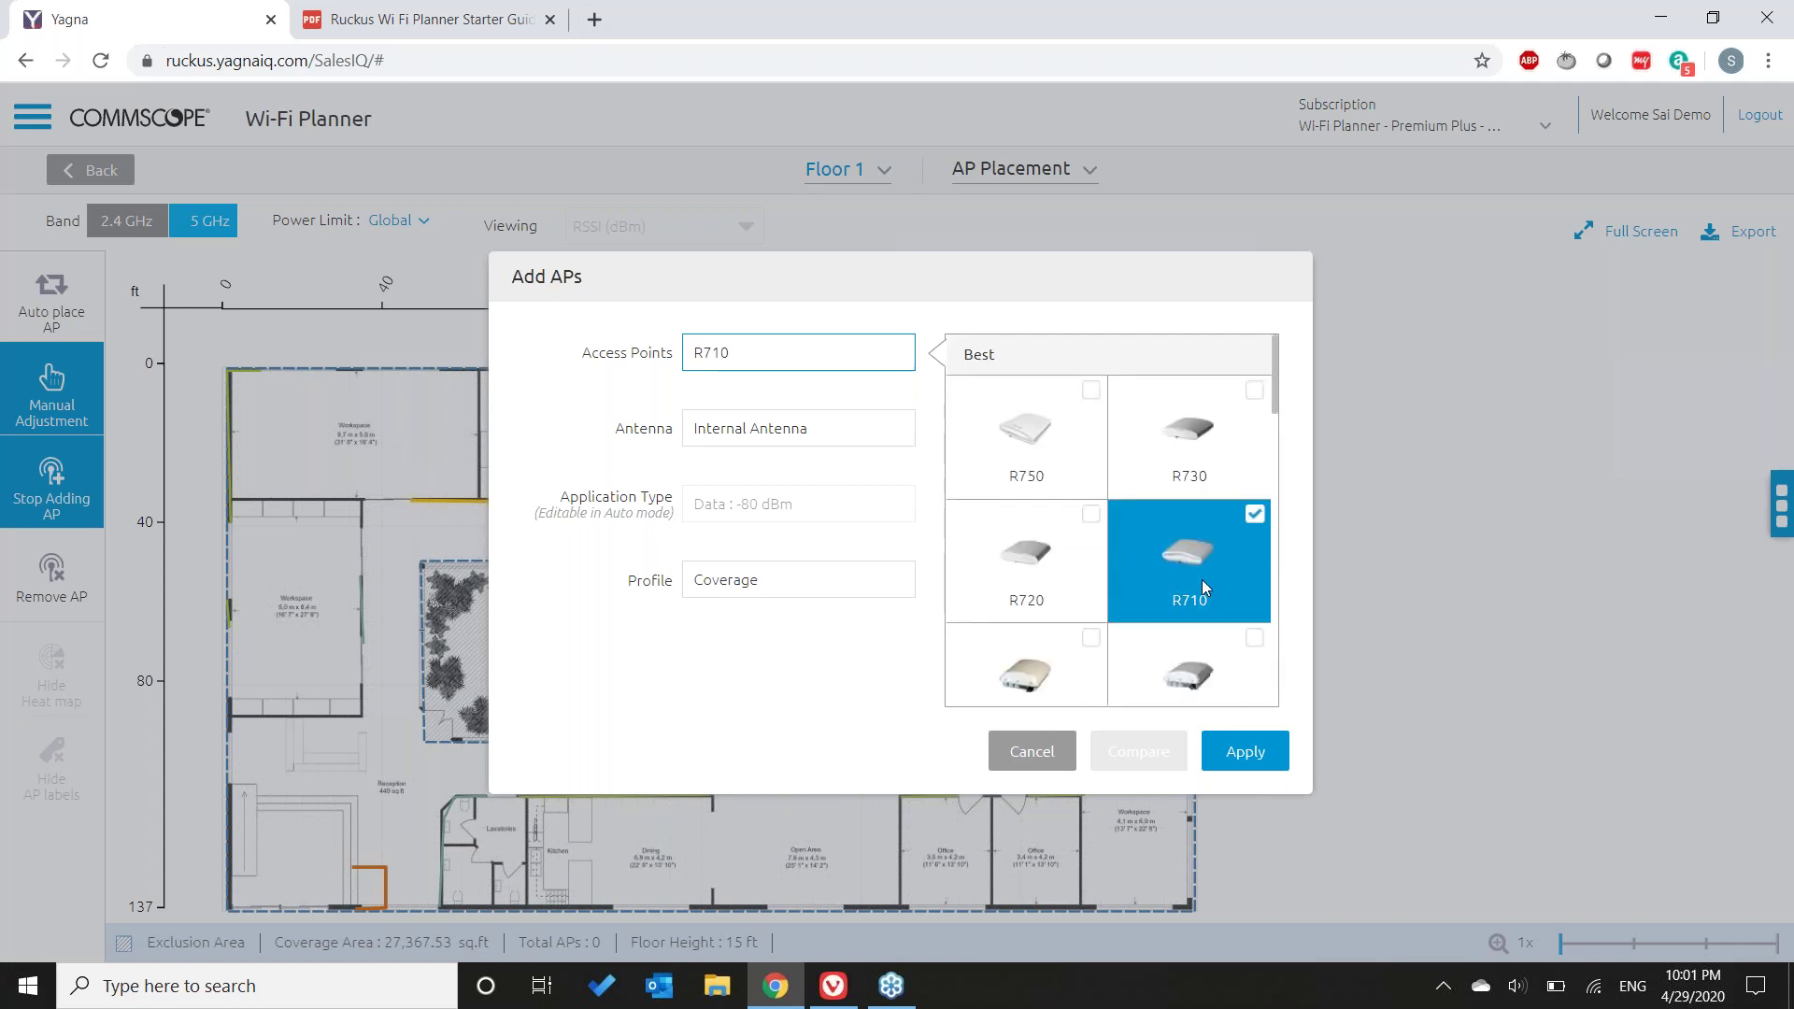
pyautogui.click(1039, 585)
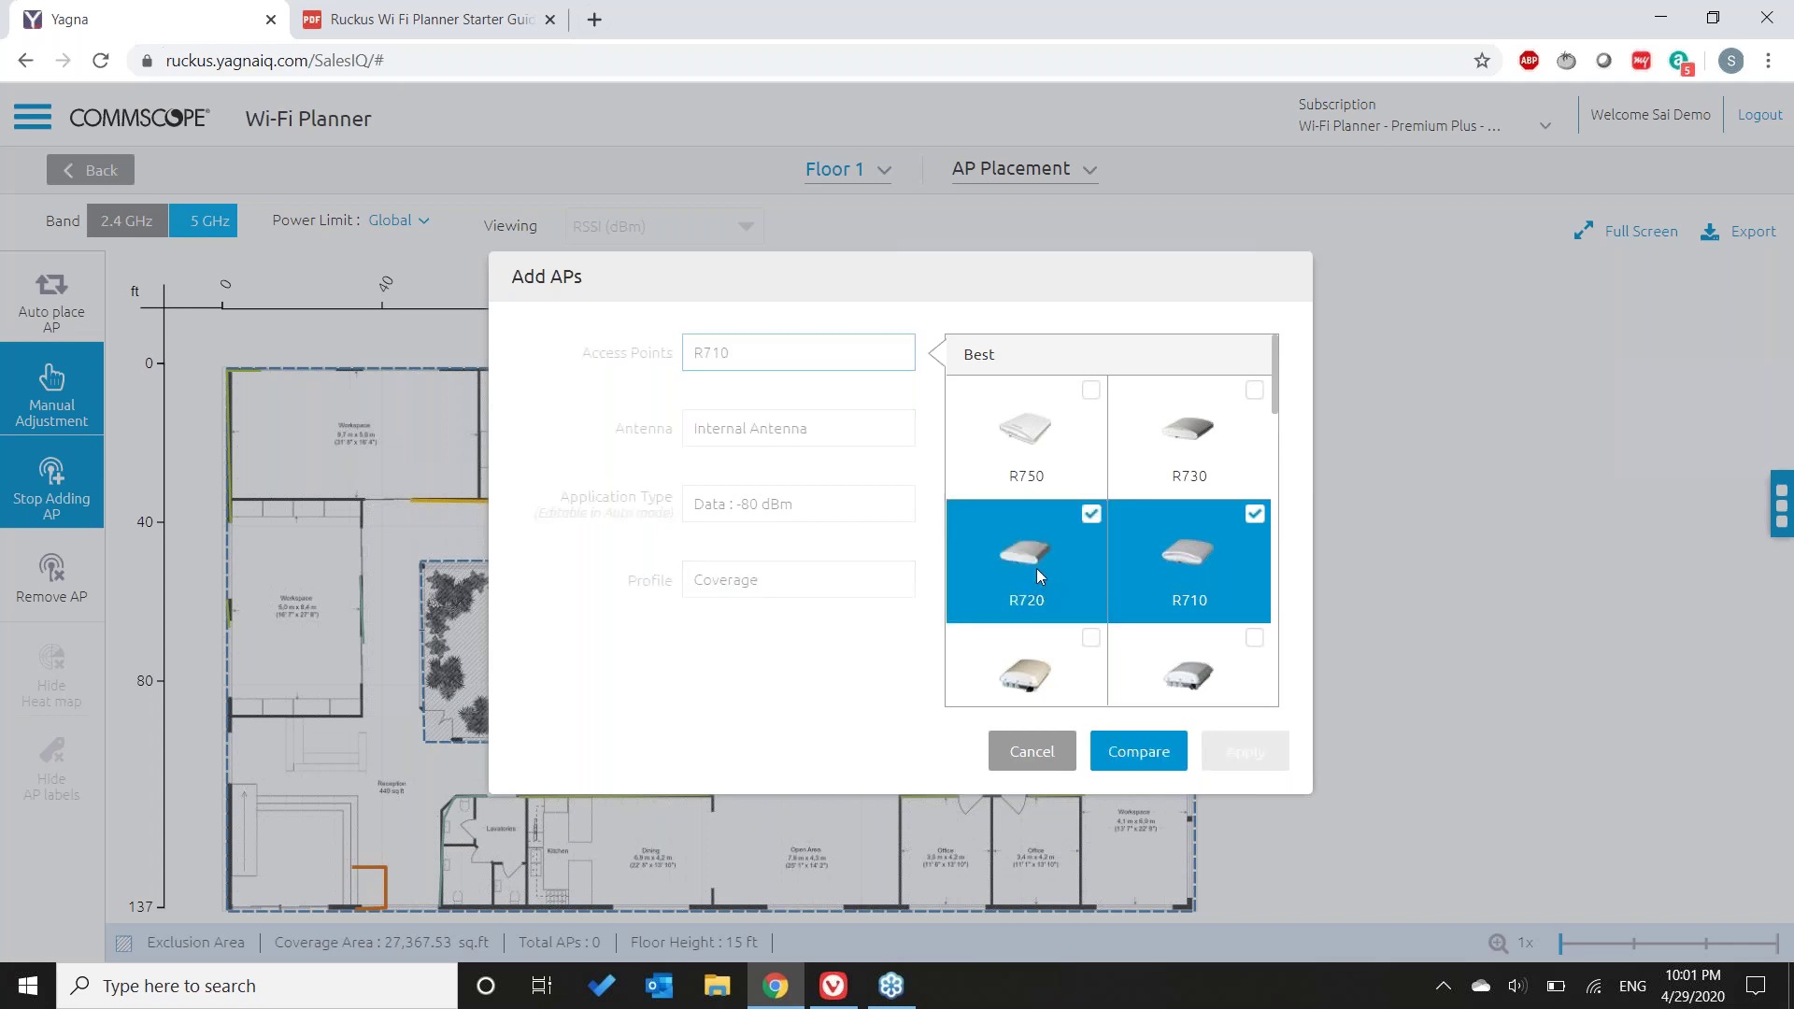
pyautogui.click(1027, 455)
pyautogui.click(1192, 455)
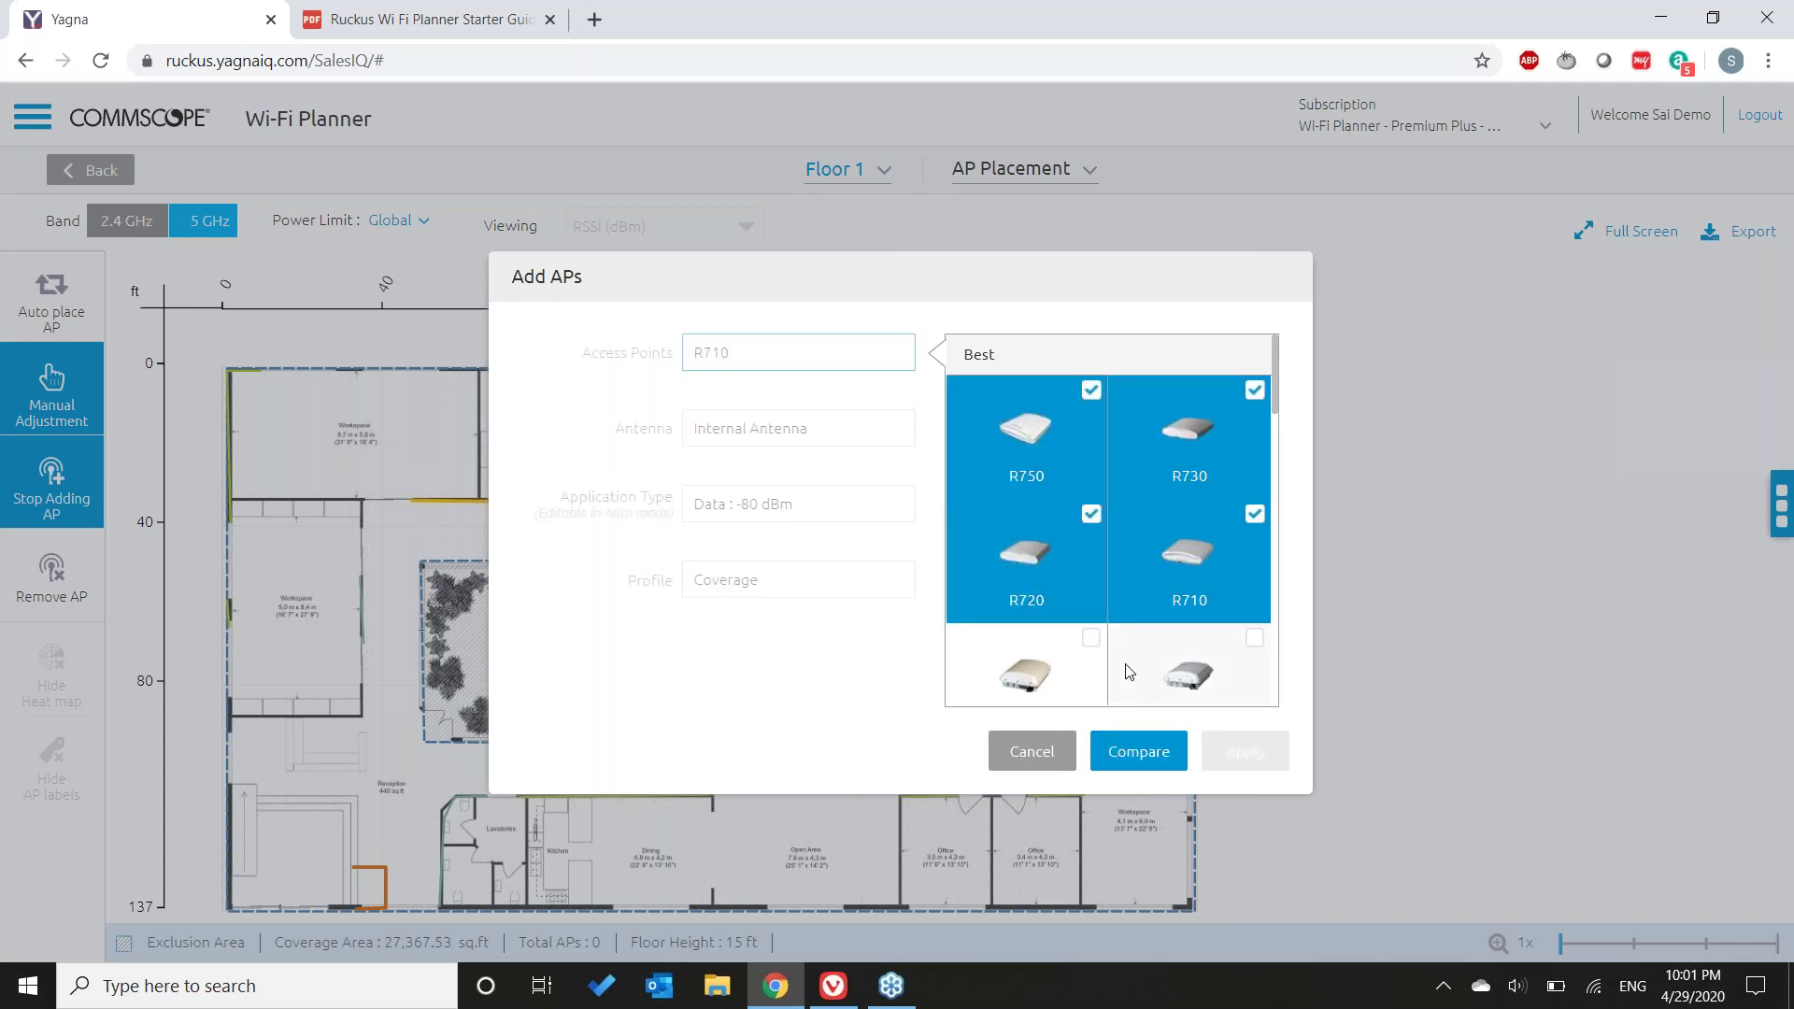
pyautogui.click(1138, 753)
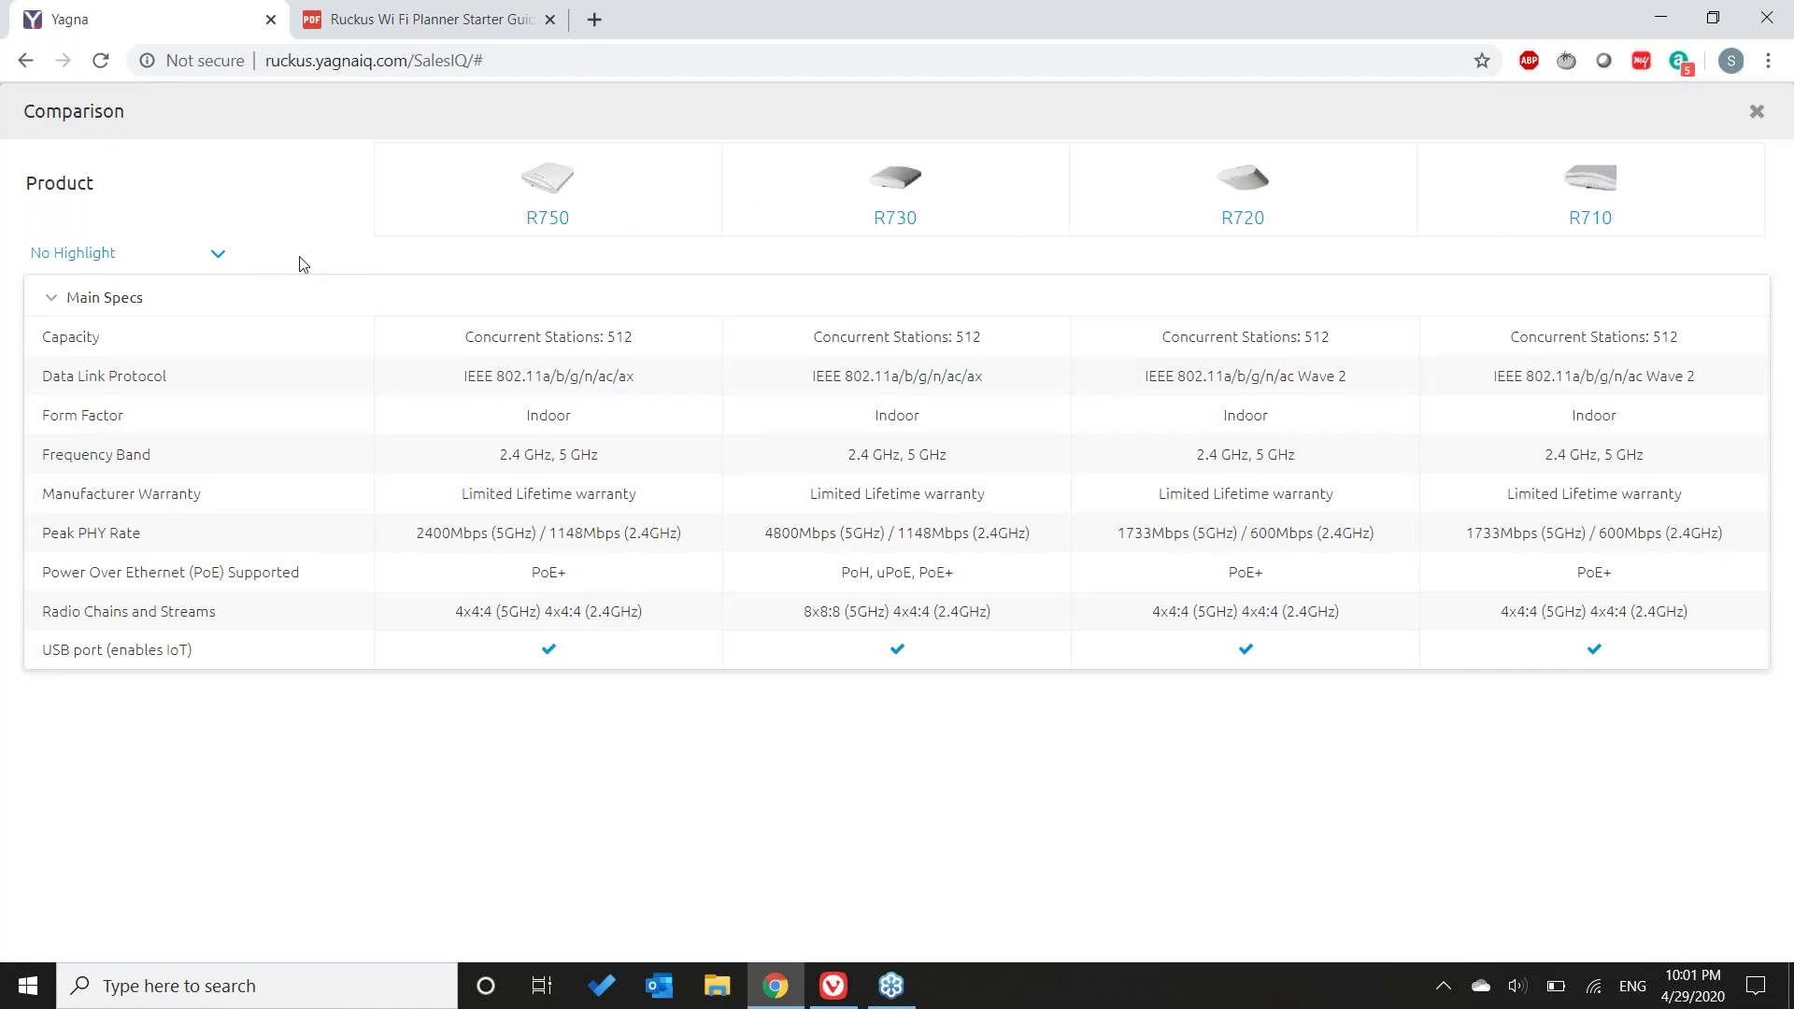
# - Highlight similarities, then differences, across the four AP specs, and close the comparison
pyautogui.click(203, 261)
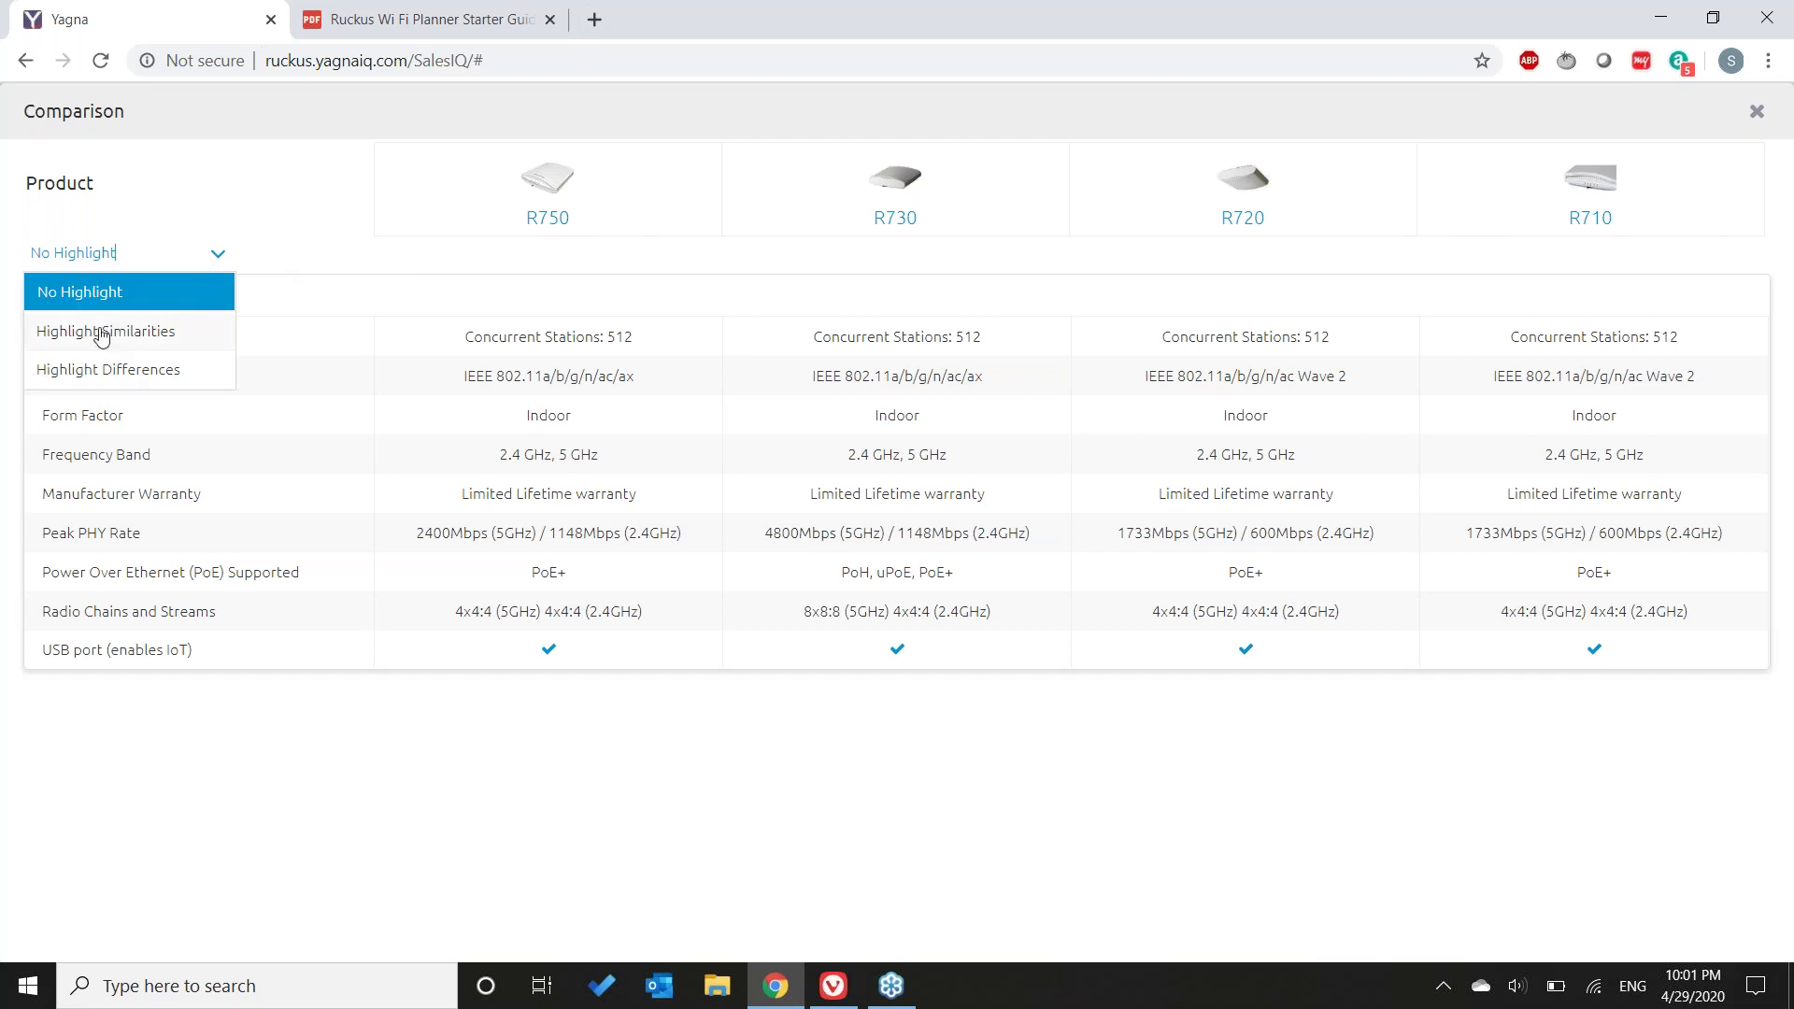
pyautogui.click(102, 336)
pyautogui.click(216, 255)
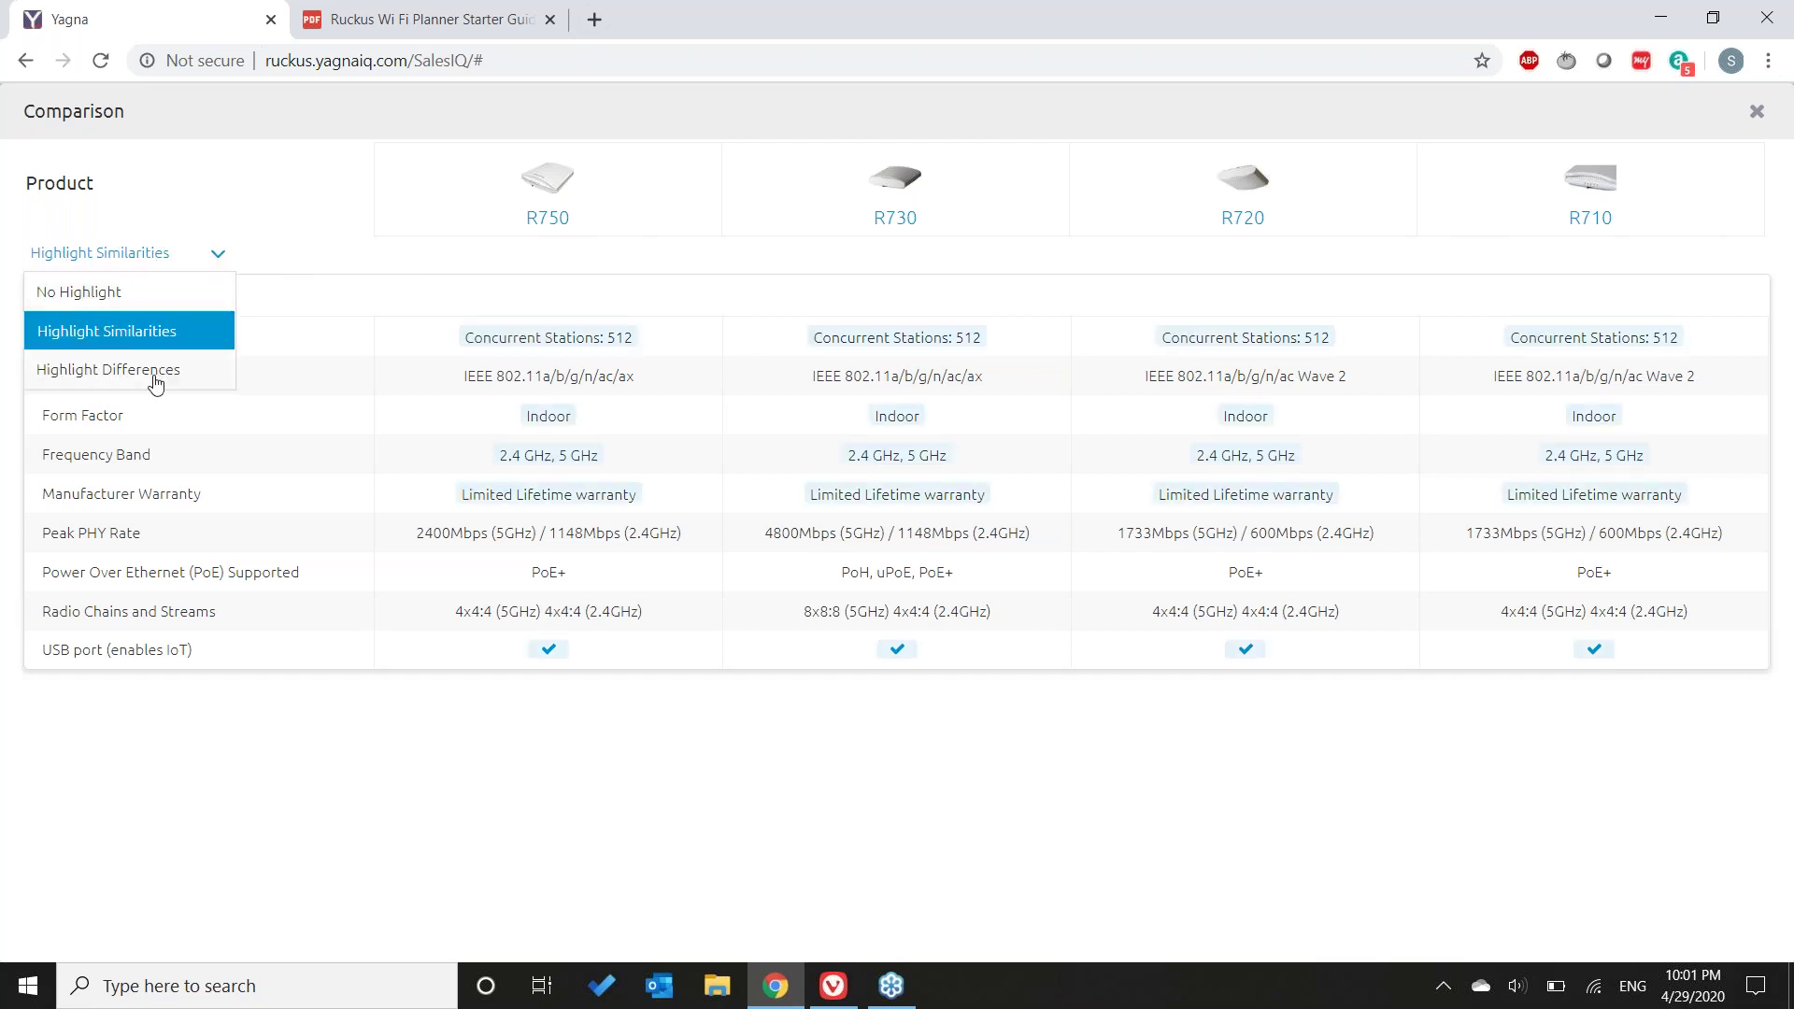
pyautogui.click(155, 374)
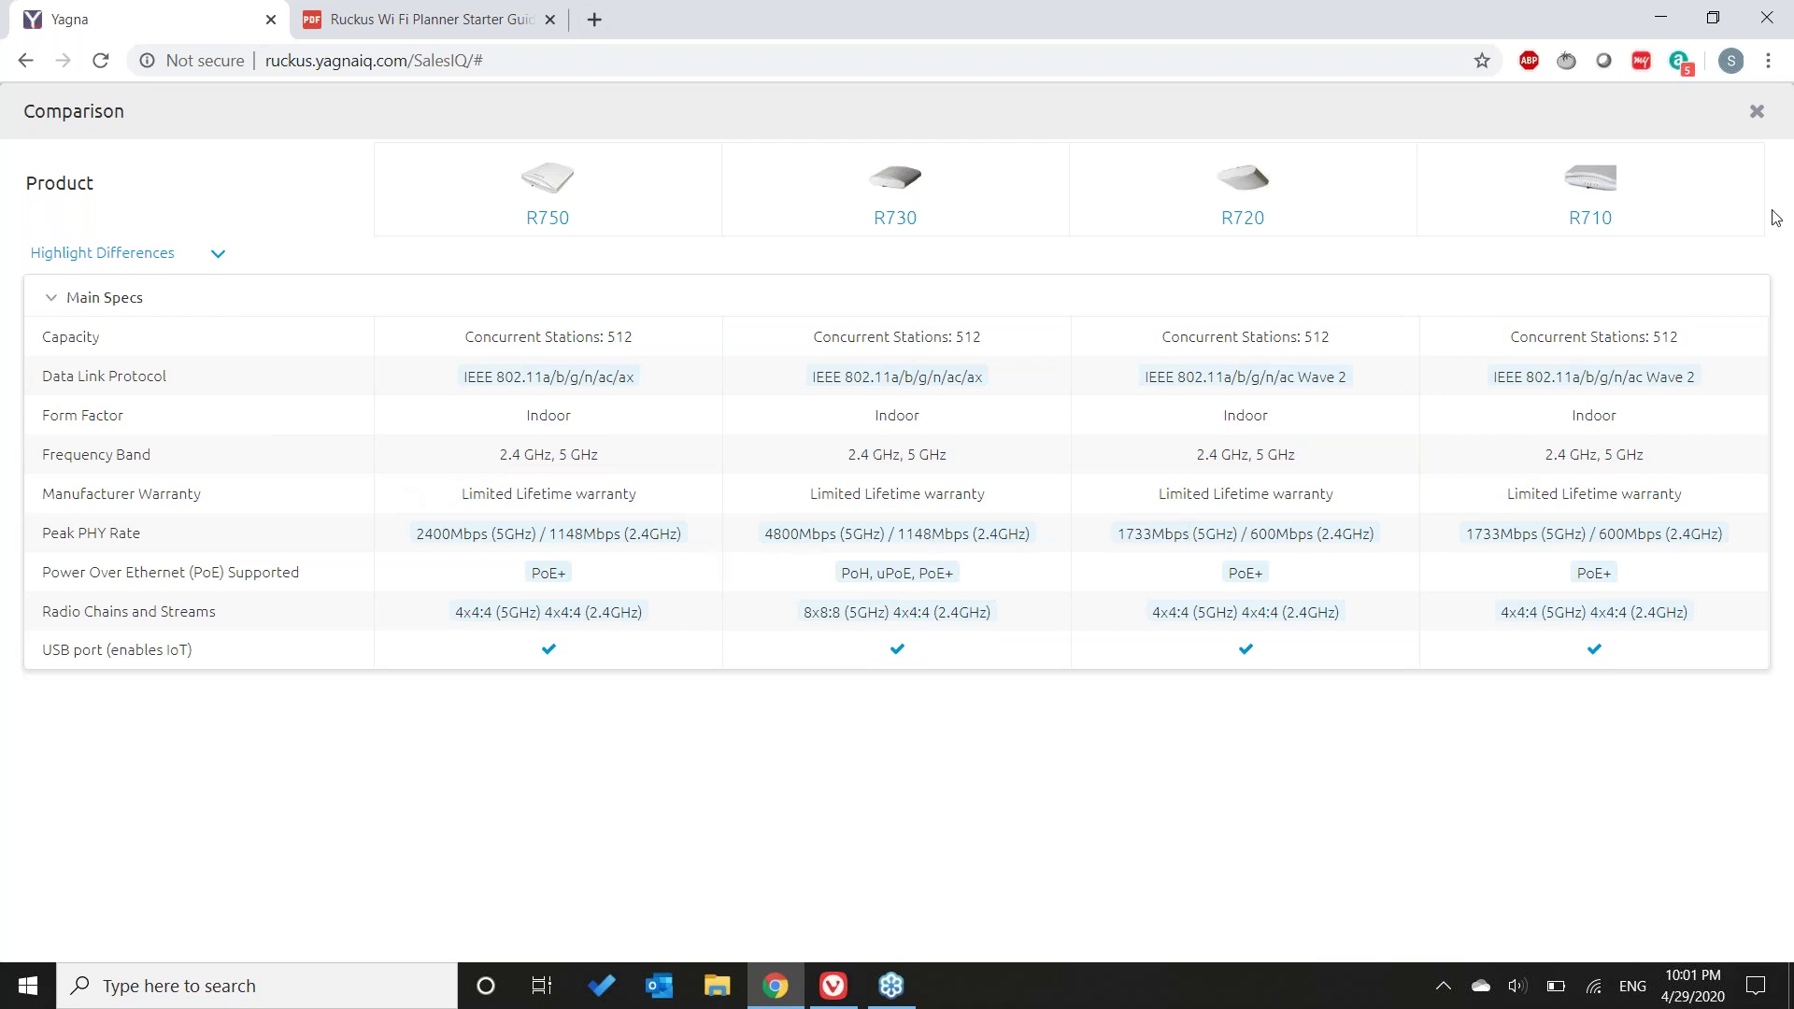
pyautogui.click(1757, 114)
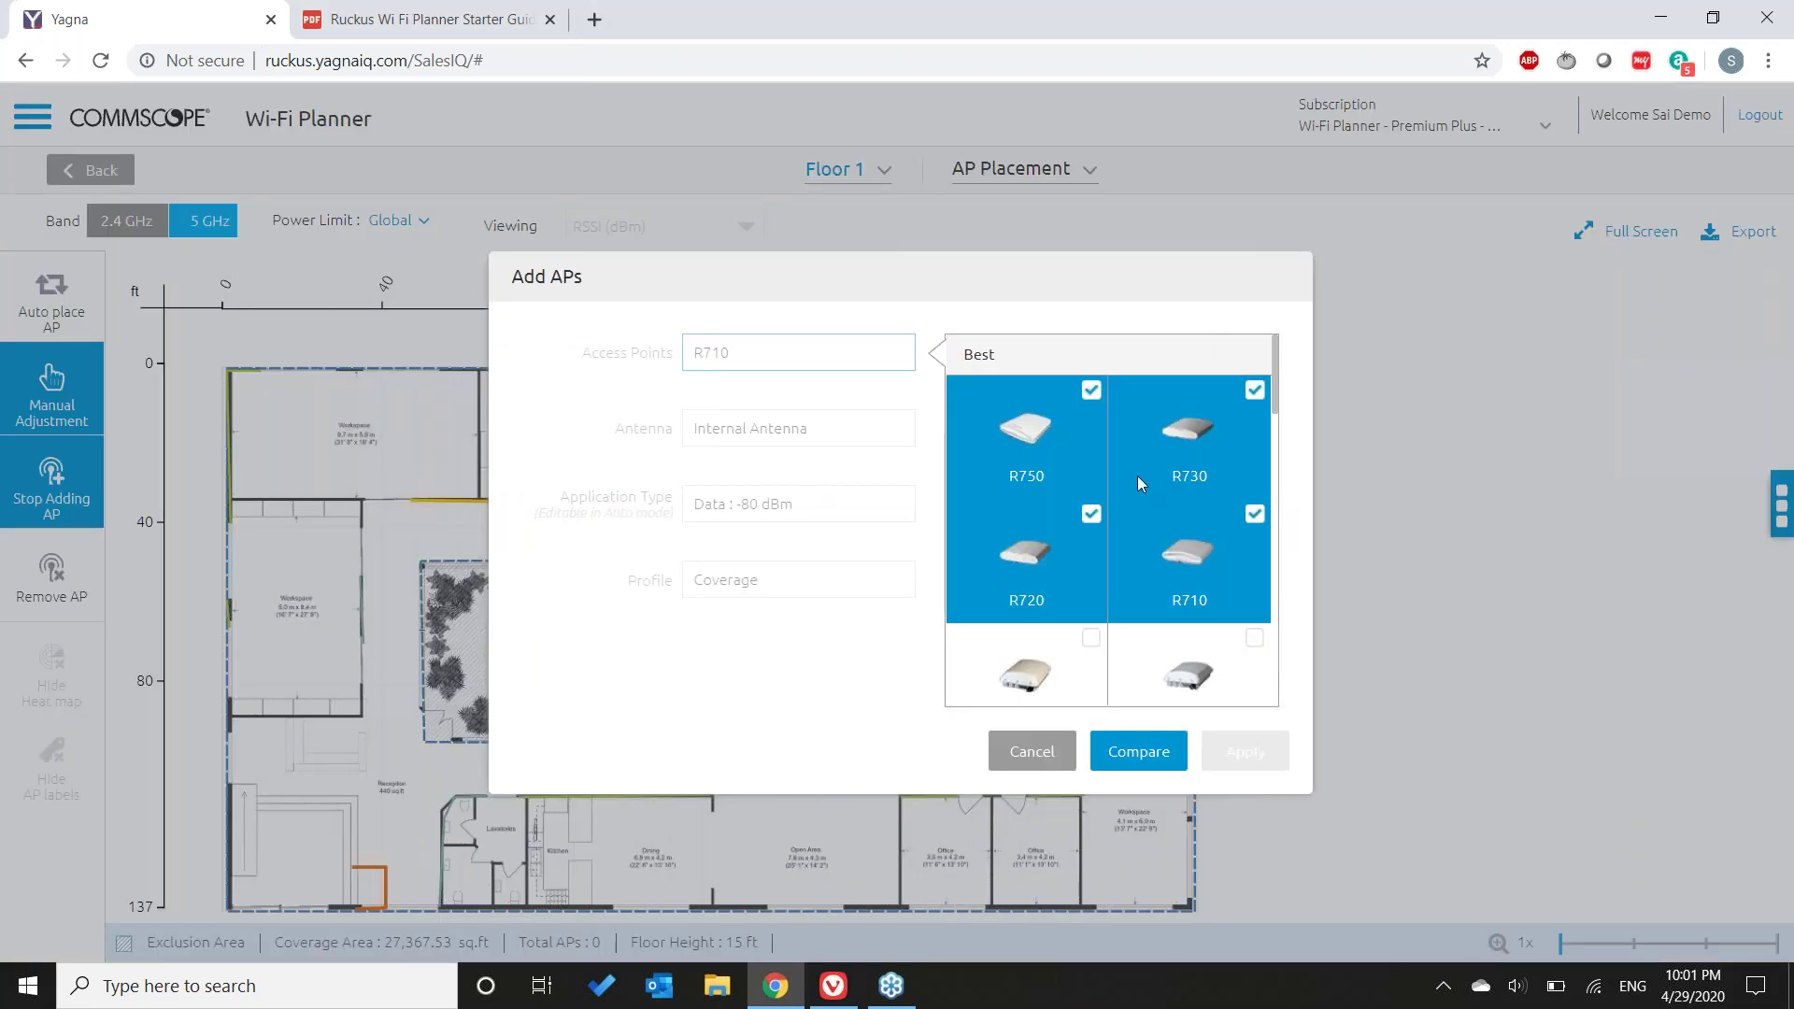
# - Keep only the R750 selected, with the Coverage profile, and apply it
pyautogui.click(1139, 478)
pyautogui.click(1024, 579)
pyautogui.click(1130, 574)
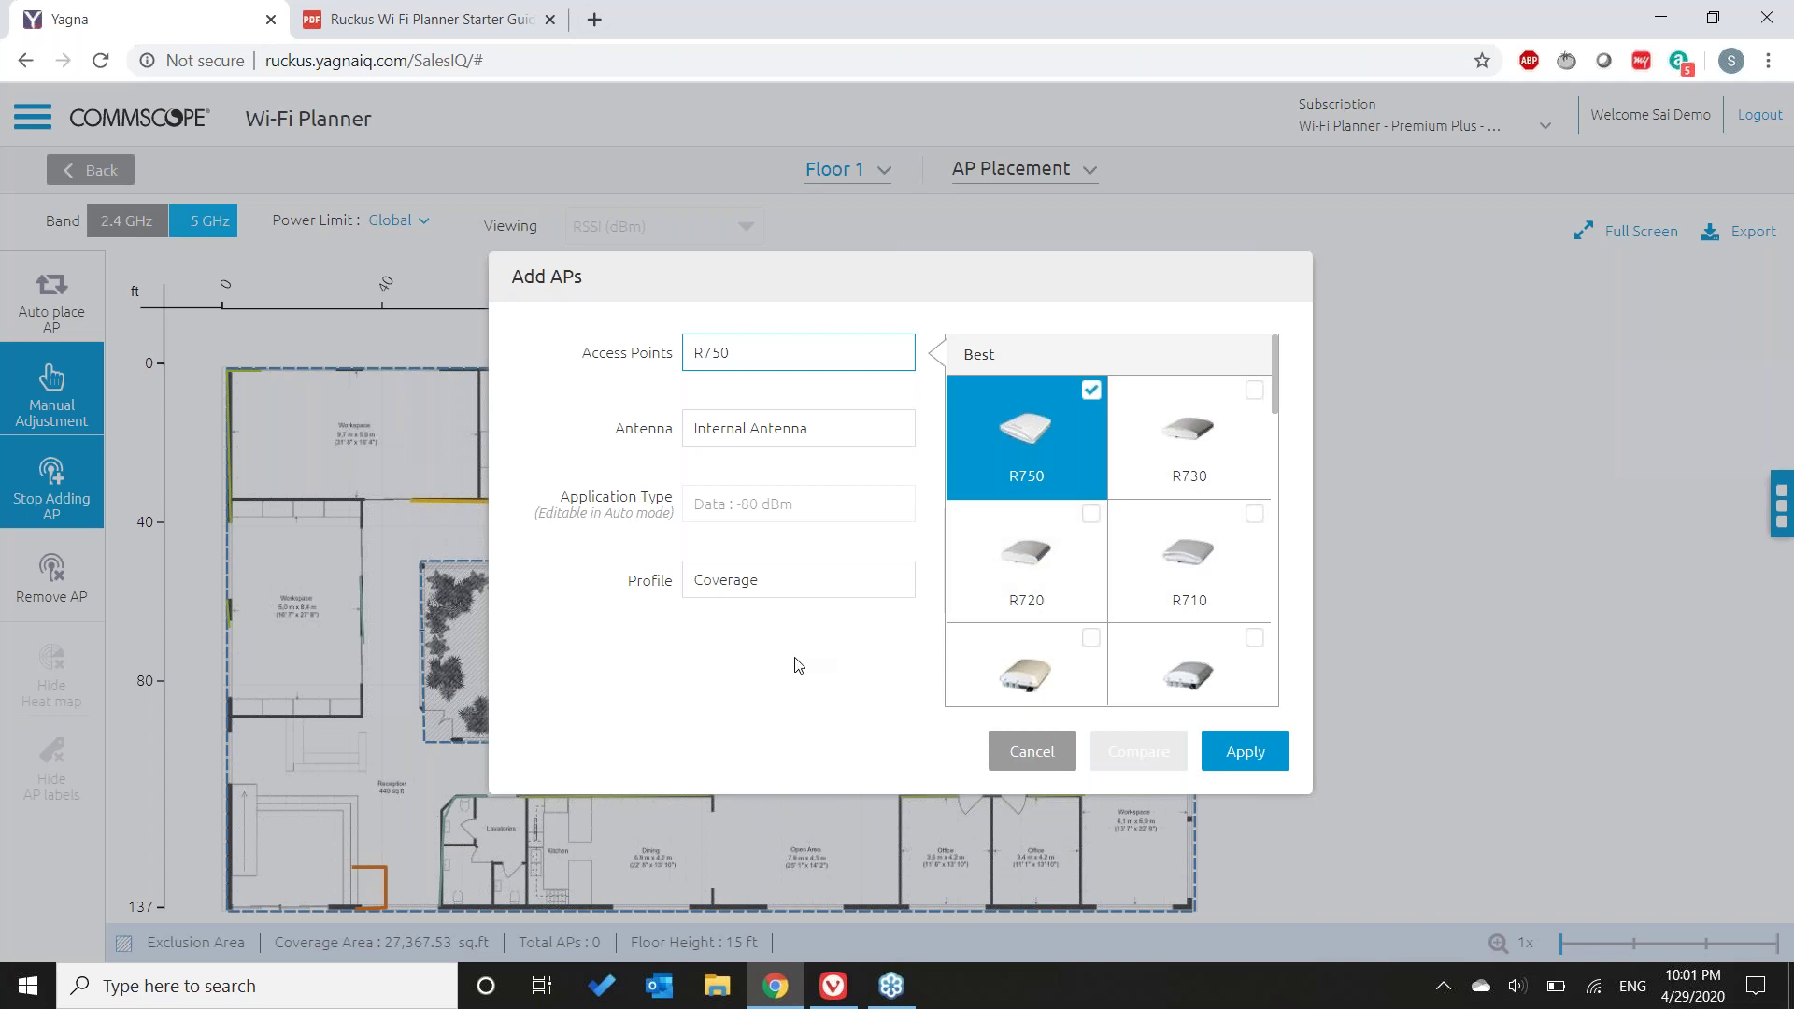
pyautogui.click(801, 584)
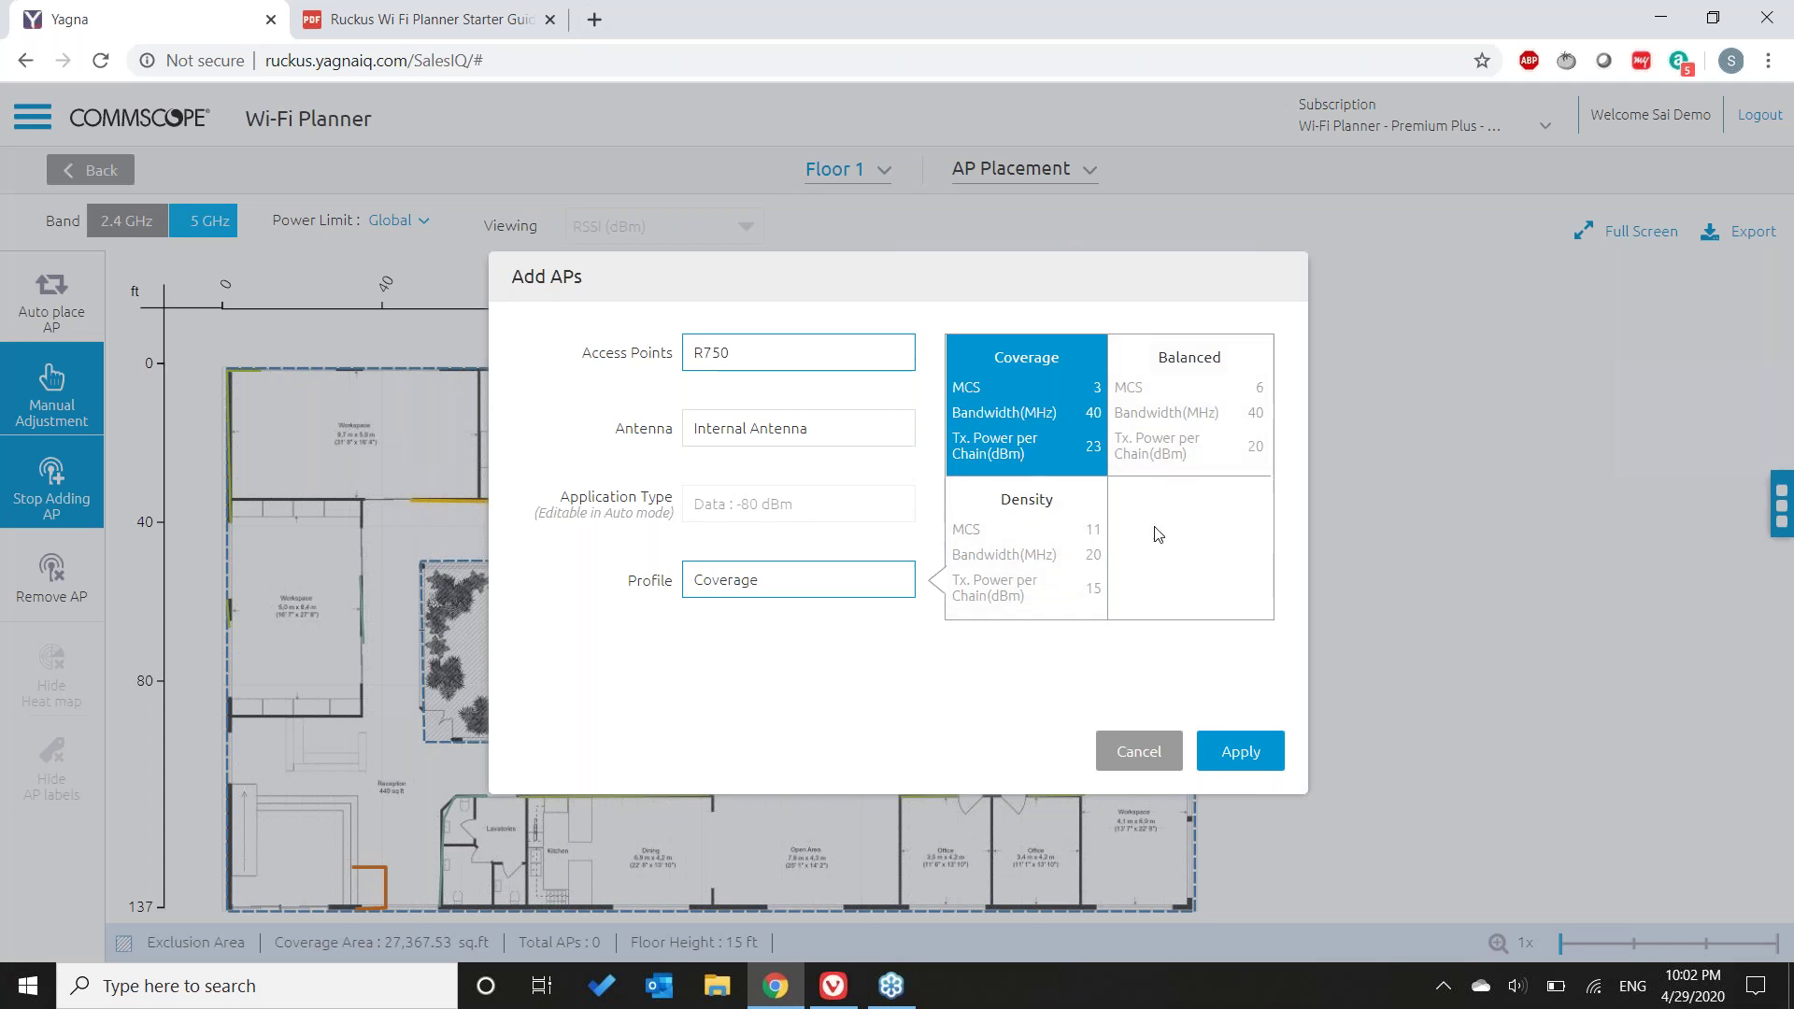
pyautogui.click(1240, 751)
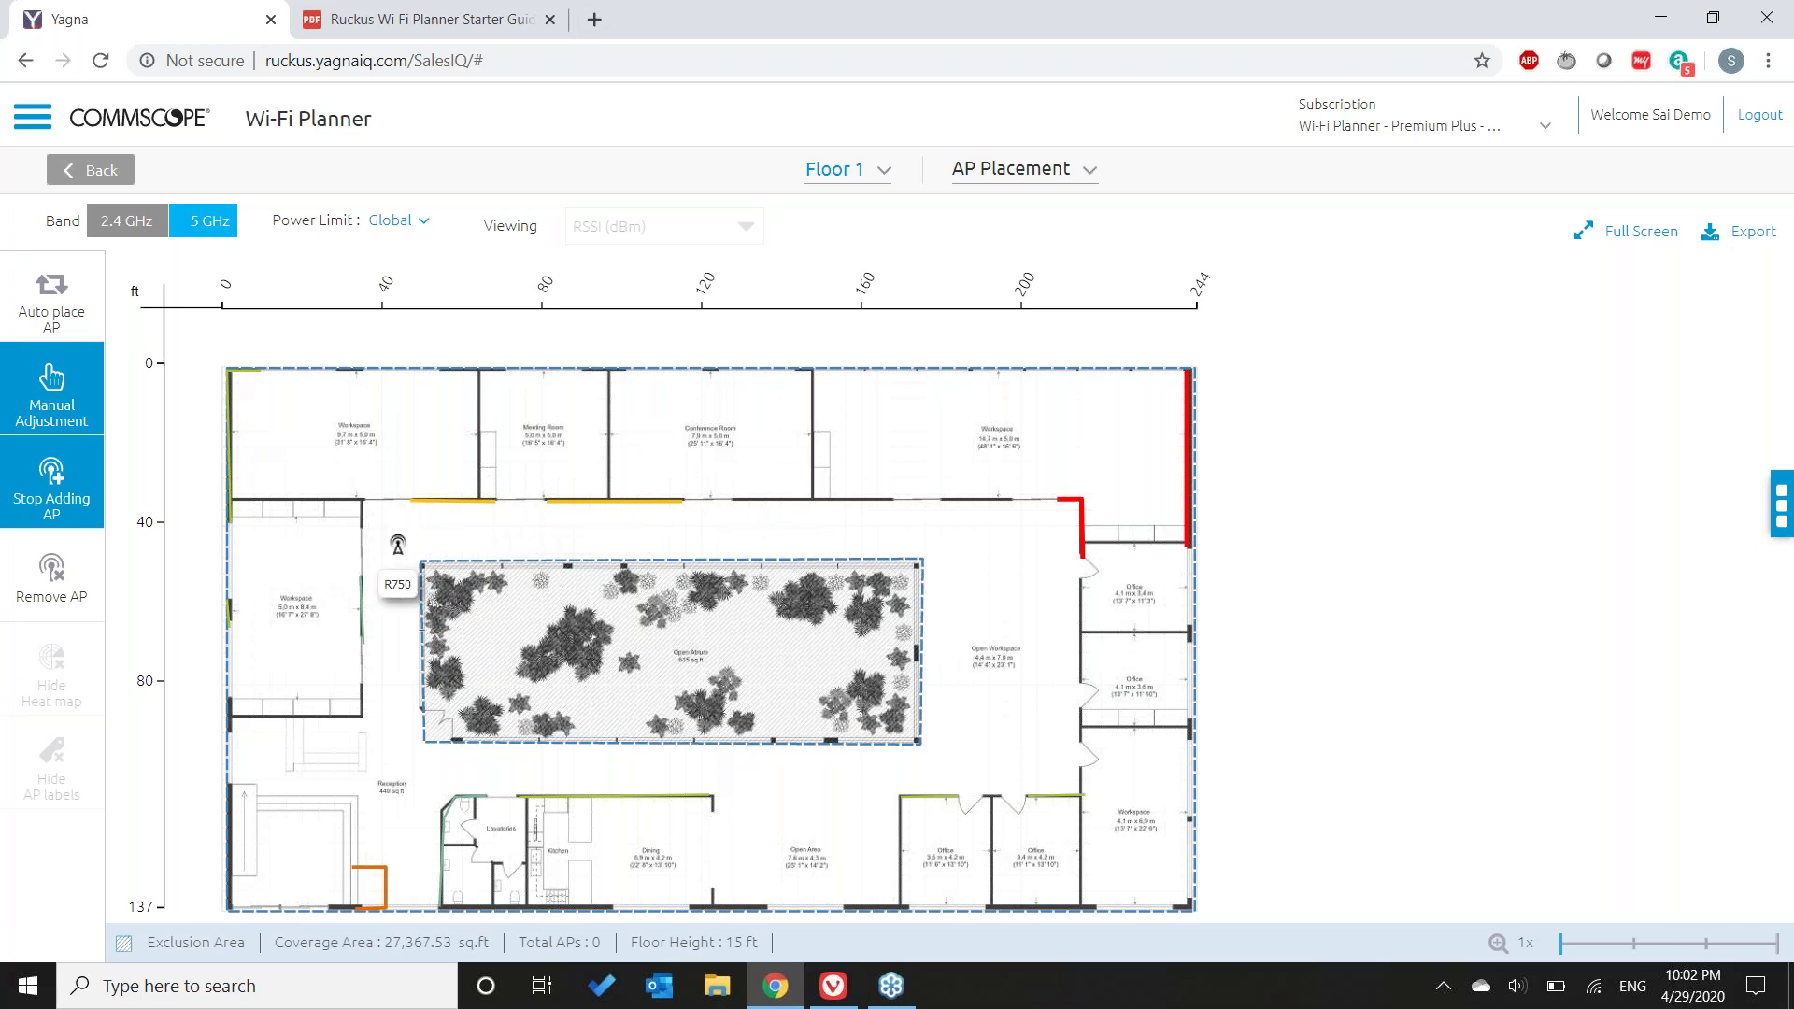
# - Place three R750s: by the atrium, on the upper corridor wall, and in the dining area
pyautogui.click(397, 531)
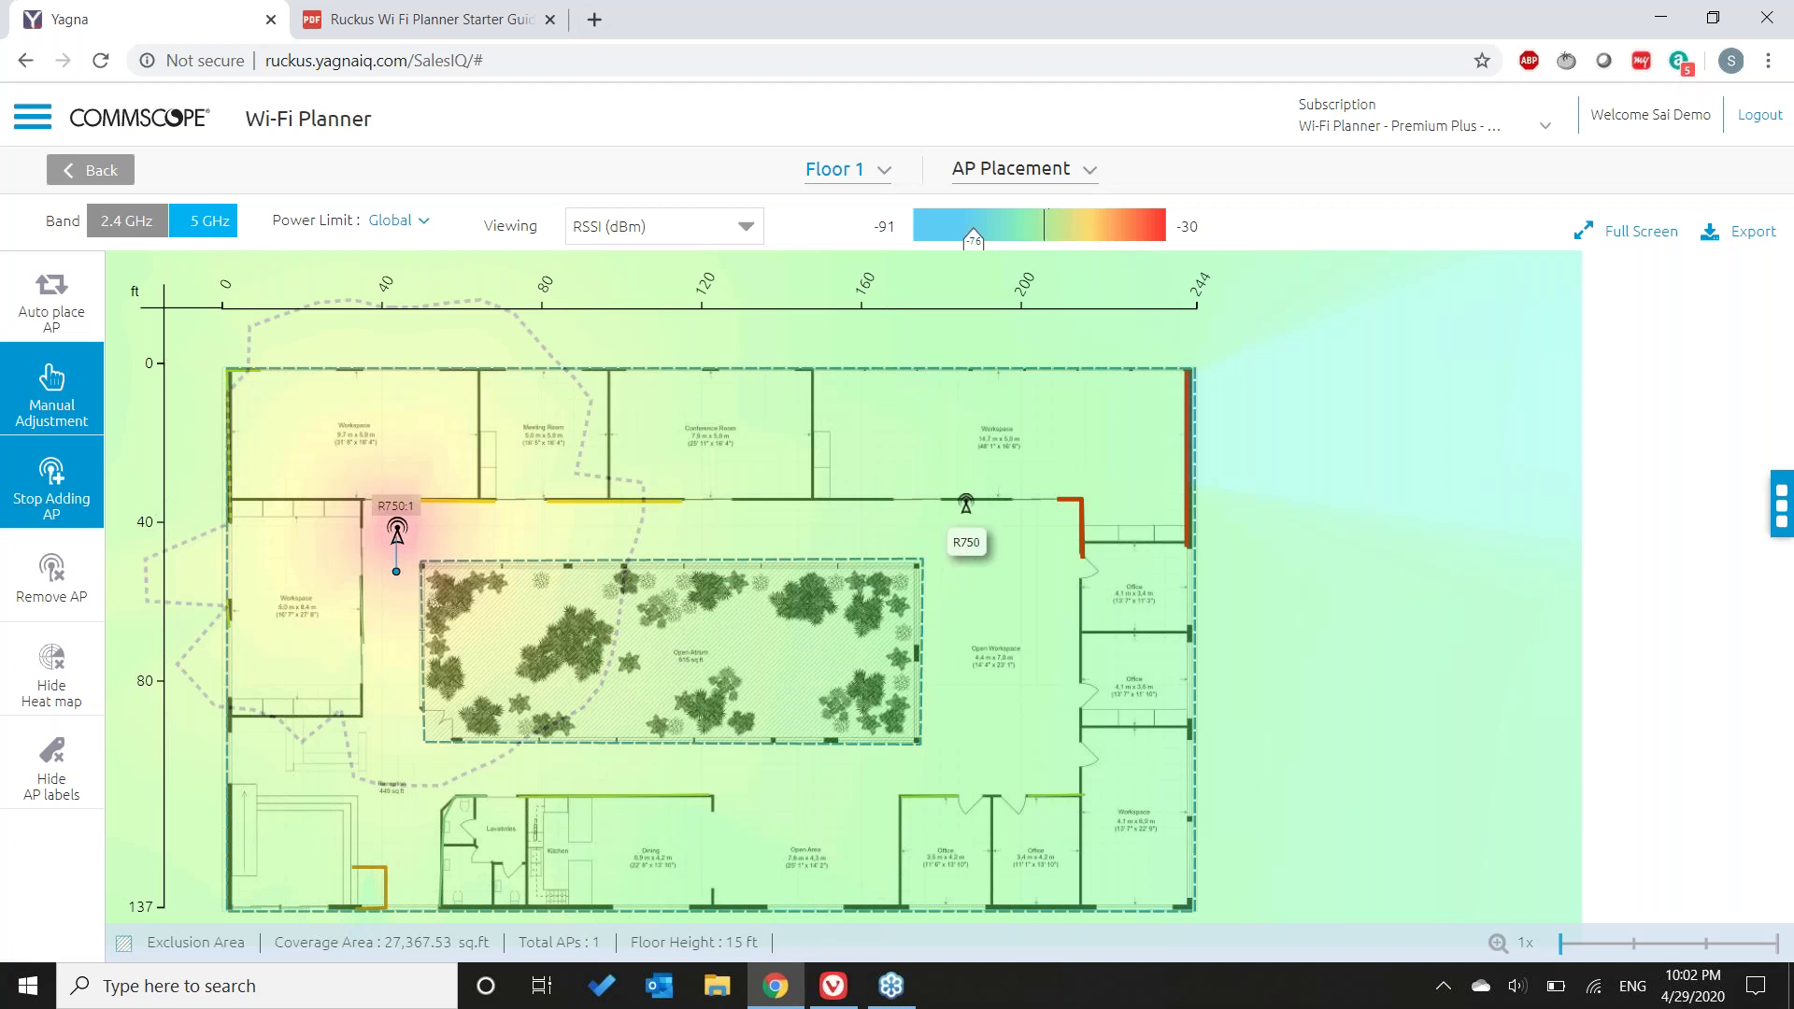
pyautogui.click(966, 505)
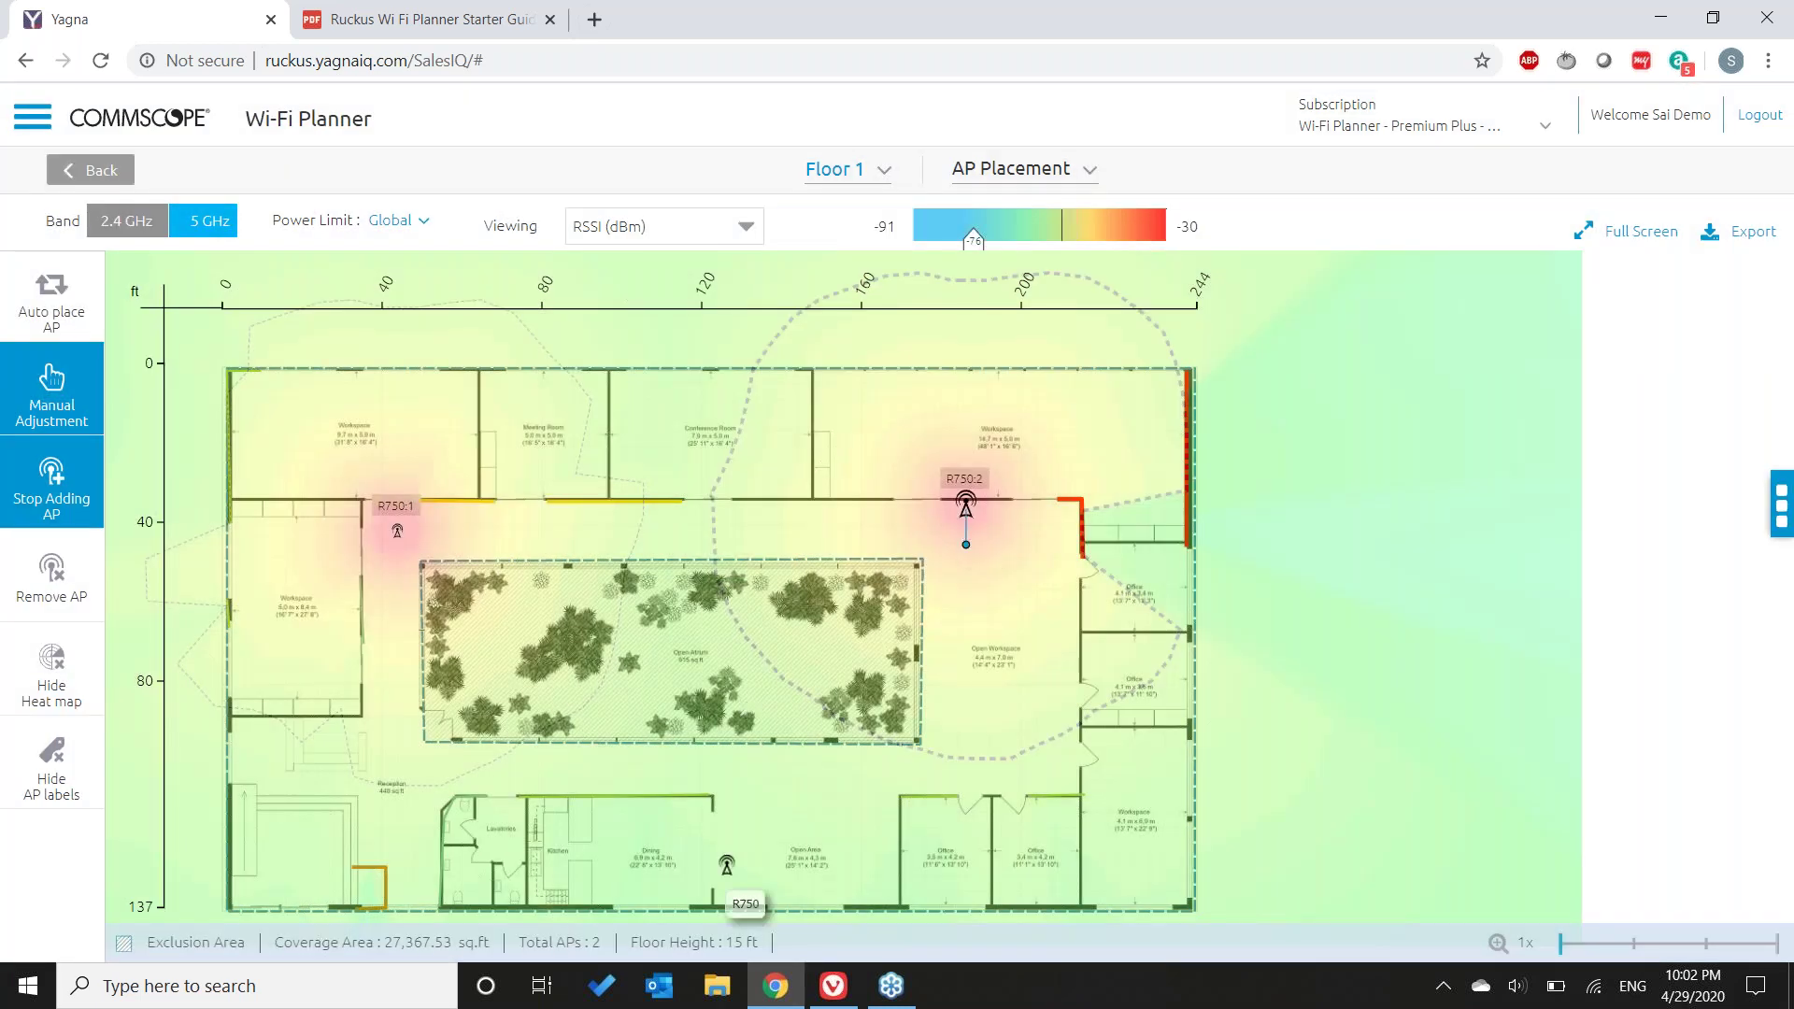
pyautogui.click(692, 846)
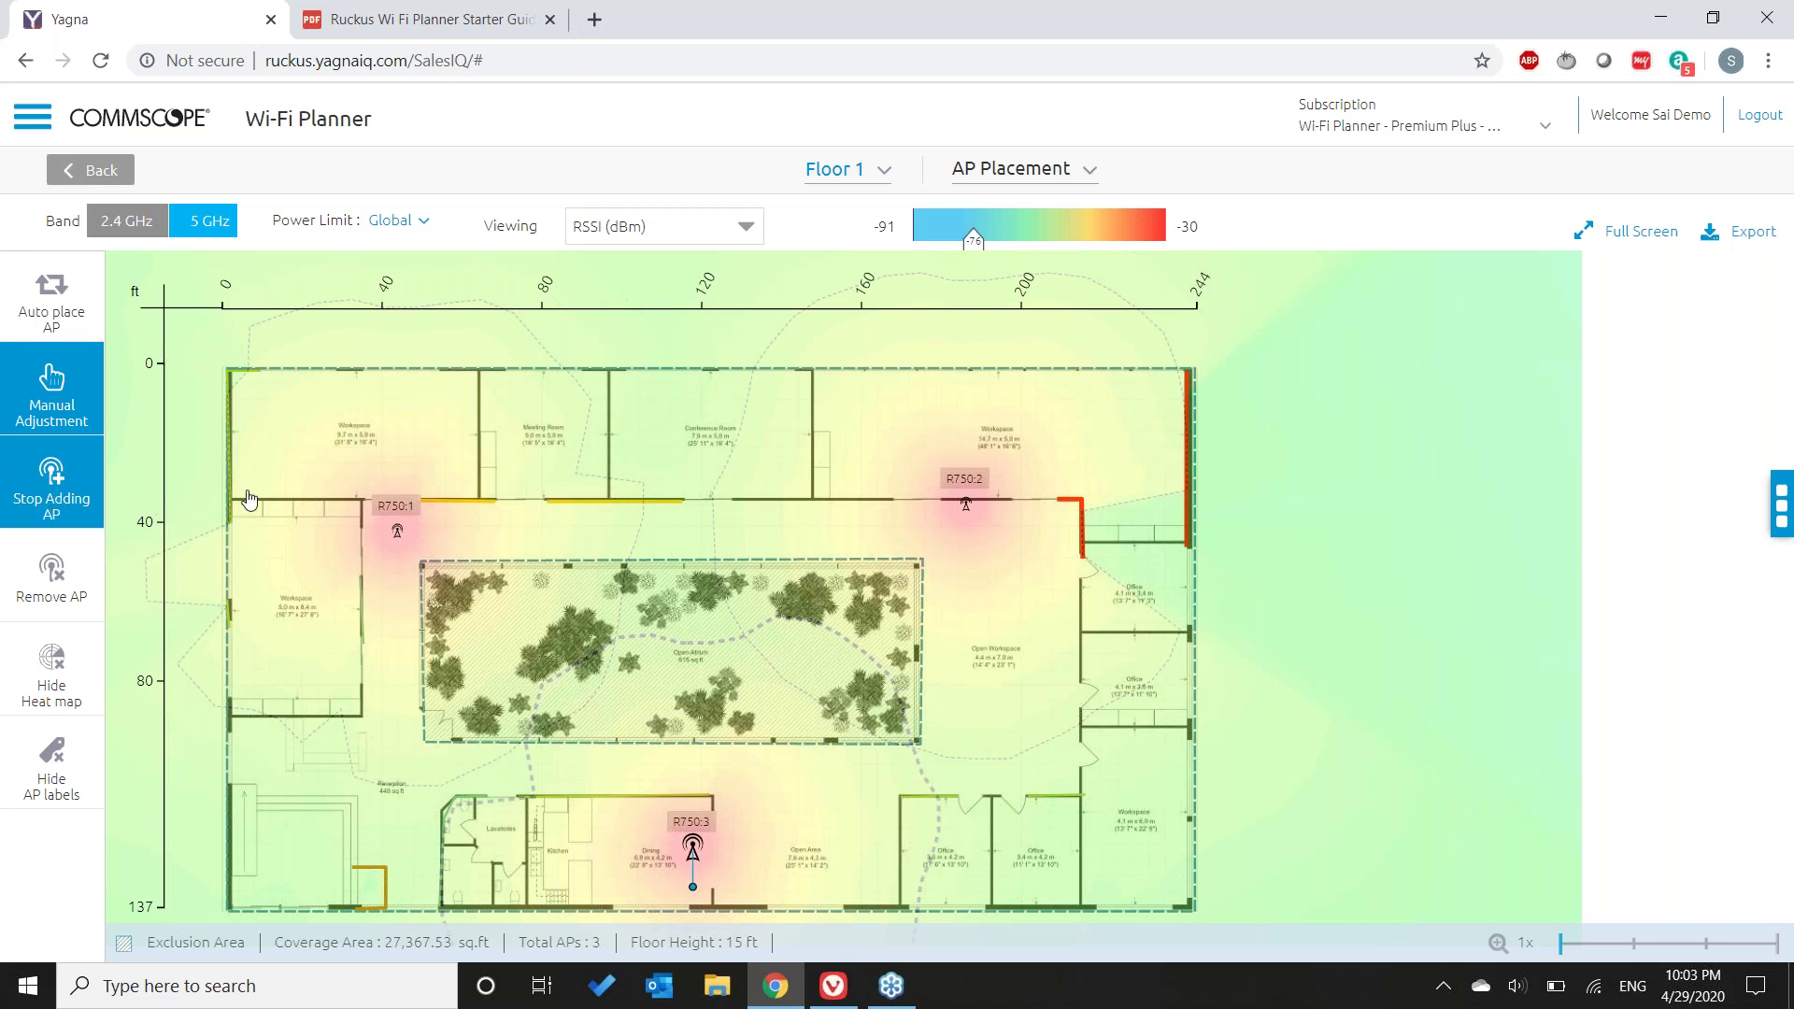
pyautogui.click(206, 496)
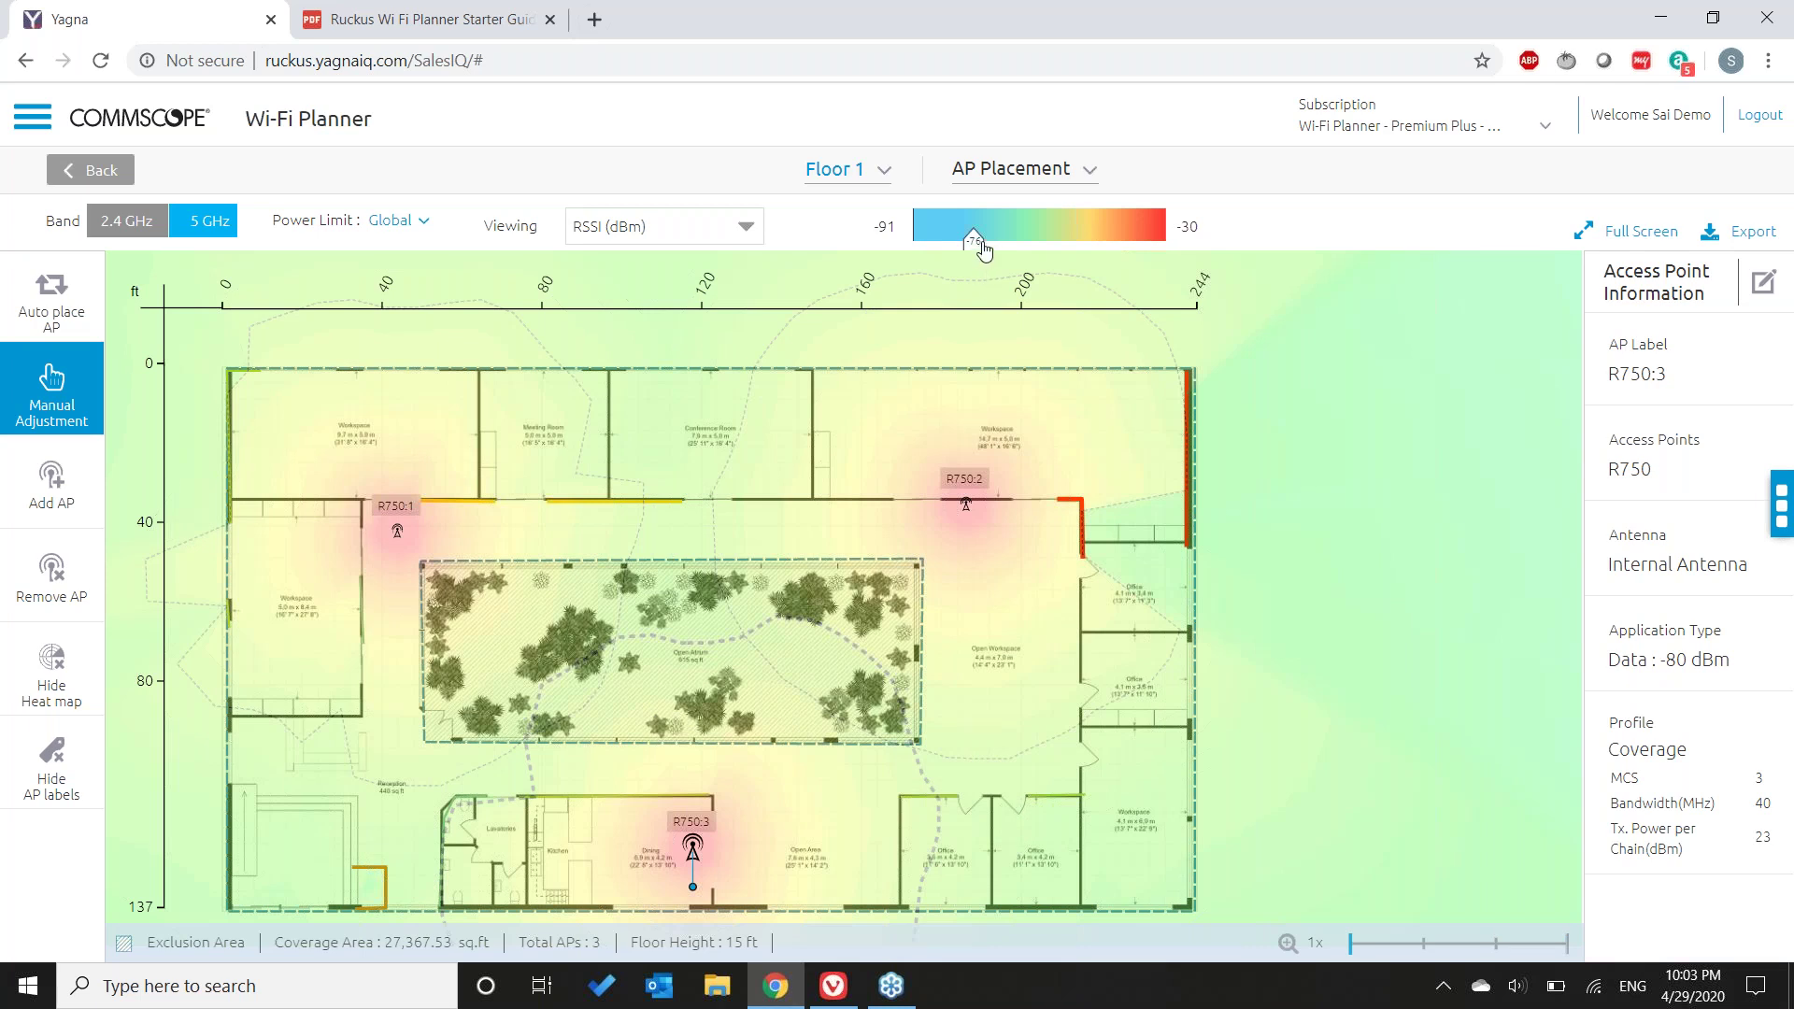
# - Raise the RSSI threshold marker from -76 to about -50 dBm
pyautogui.moveTo(987, 241); pyautogui.dragTo(1071, 250)
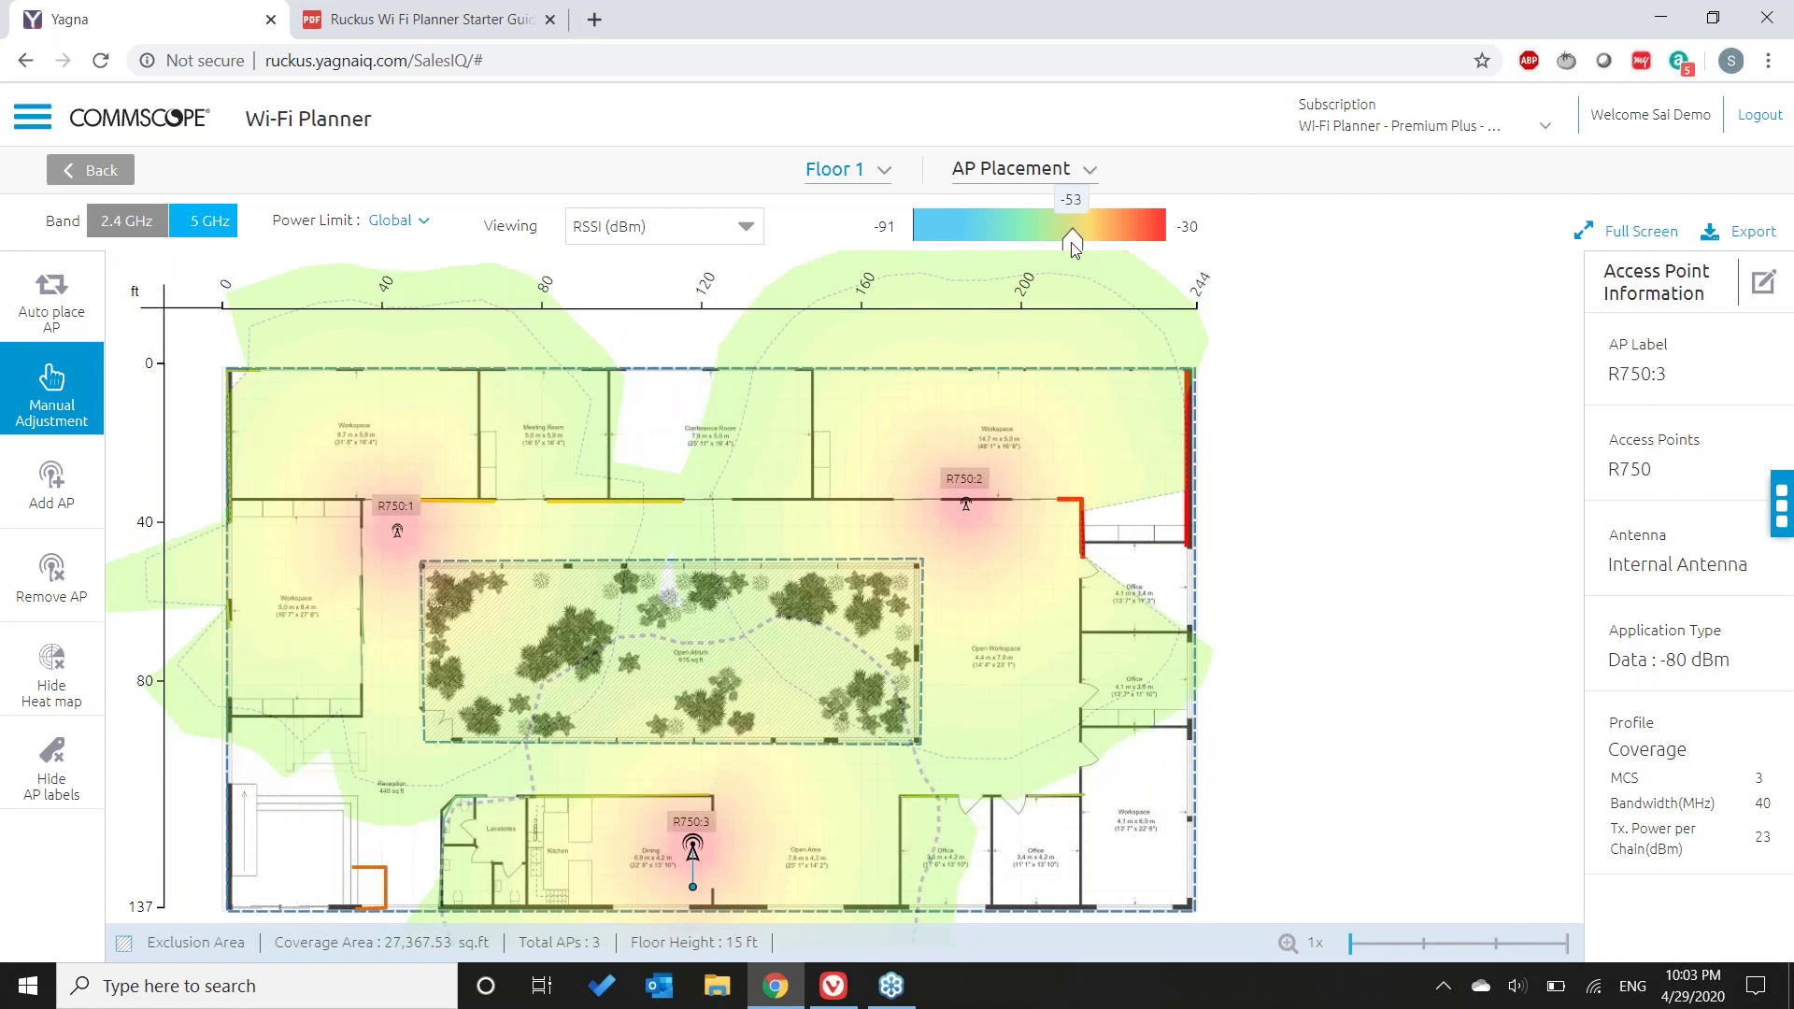
pyautogui.moveTo(1076, 242)
pyautogui.mouseDown()
pyautogui.moveTo(1053, 243)
pyautogui.moveTo(1089, 245)
pyautogui.mouseUp()
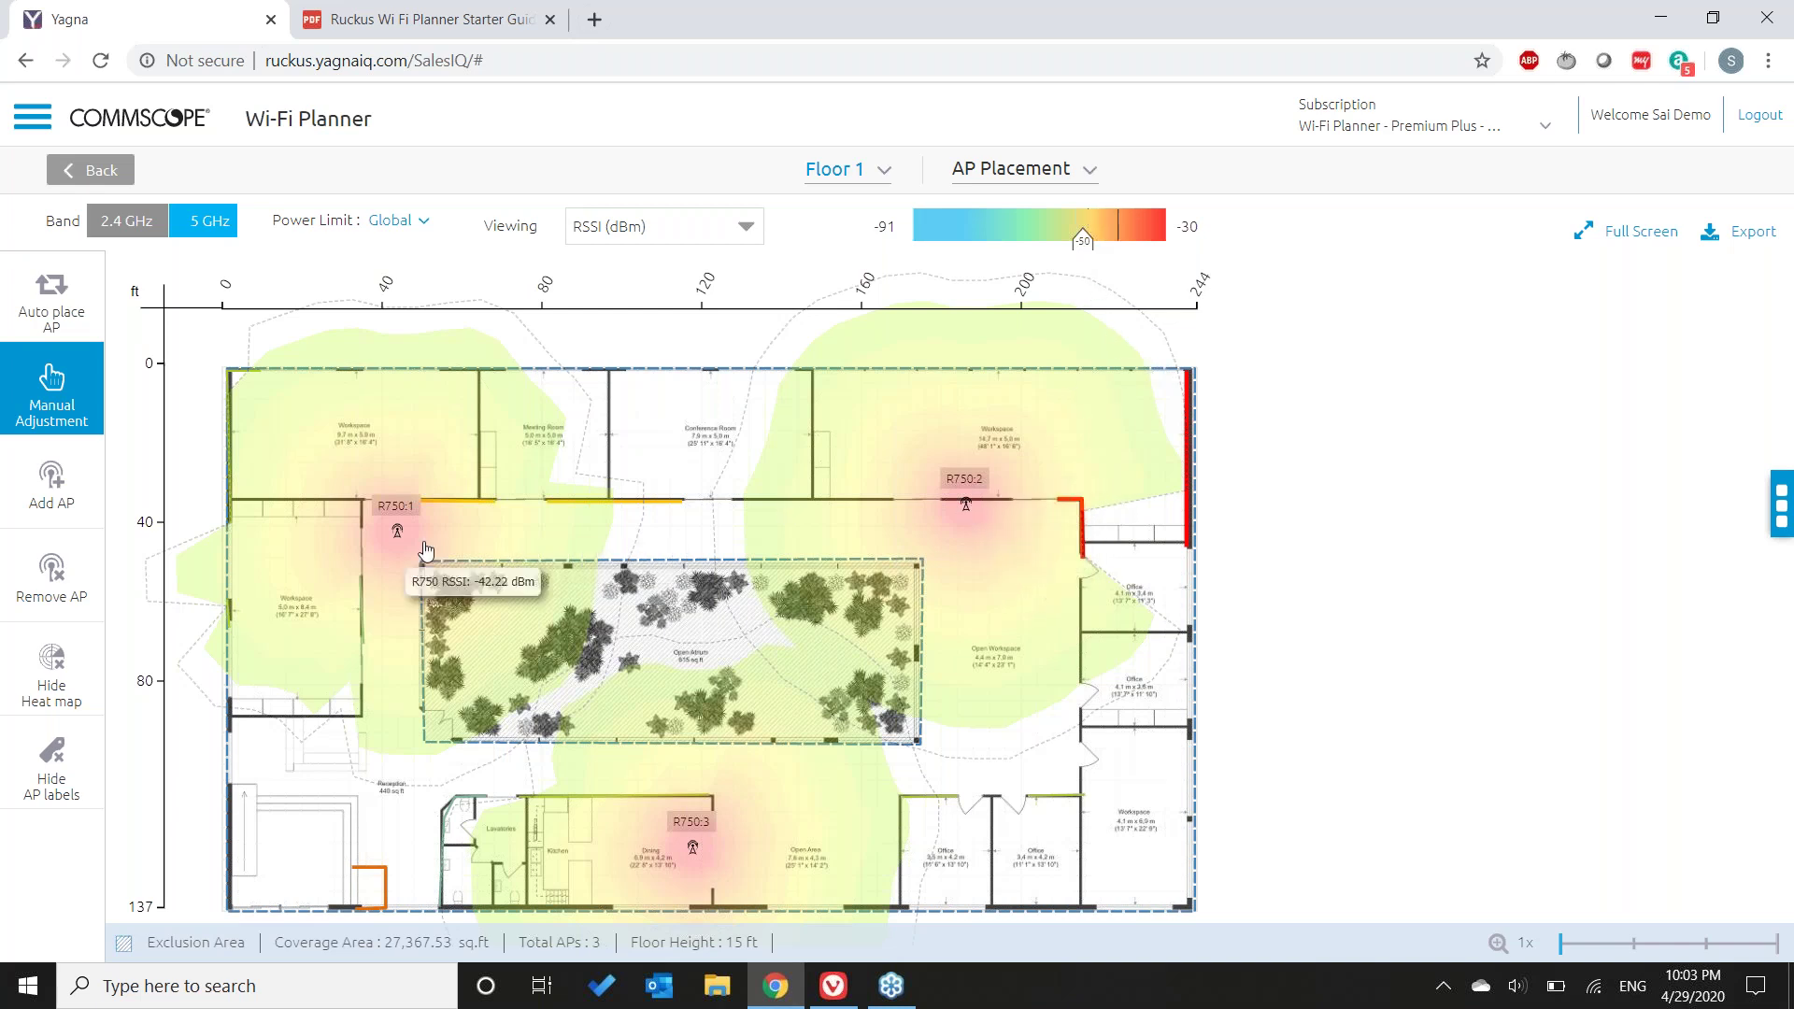
# - Move R750:1 onto the corridor wall and lower the RSSI threshold to about -60 dBm
pyautogui.click(367, 517)
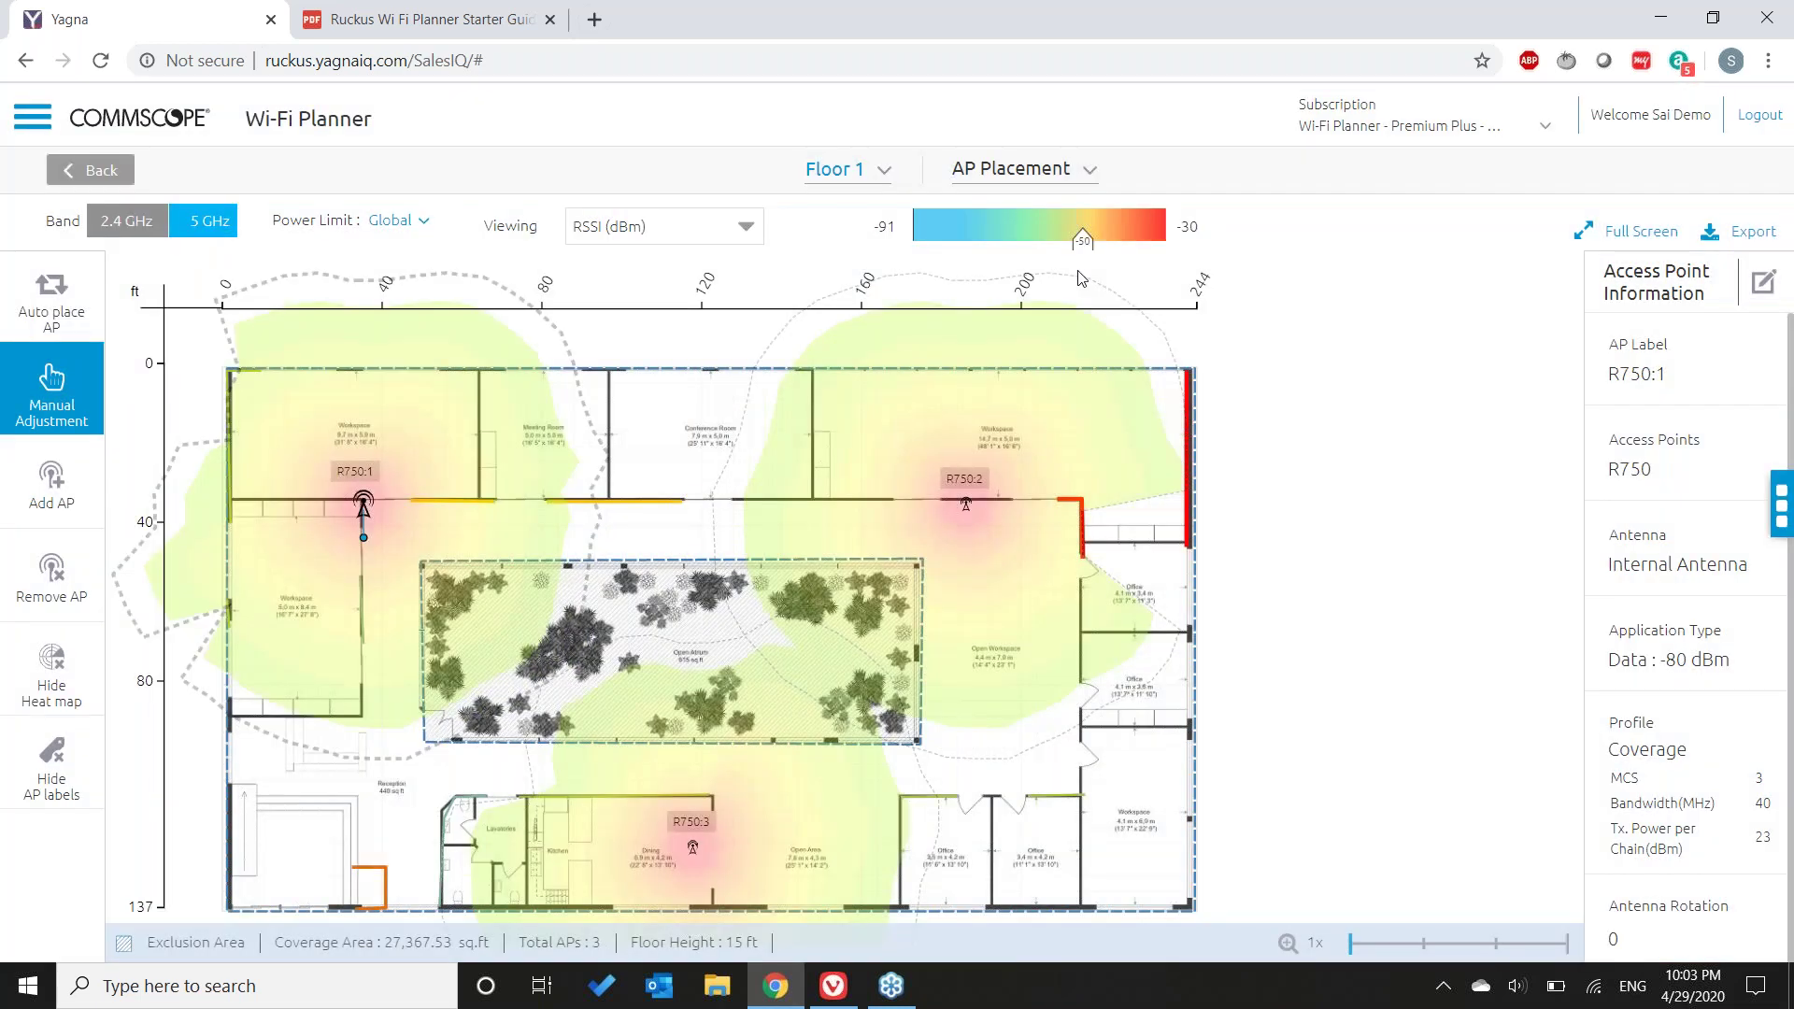
pyautogui.moveTo(1082, 240); pyautogui.dragTo(1037, 244)
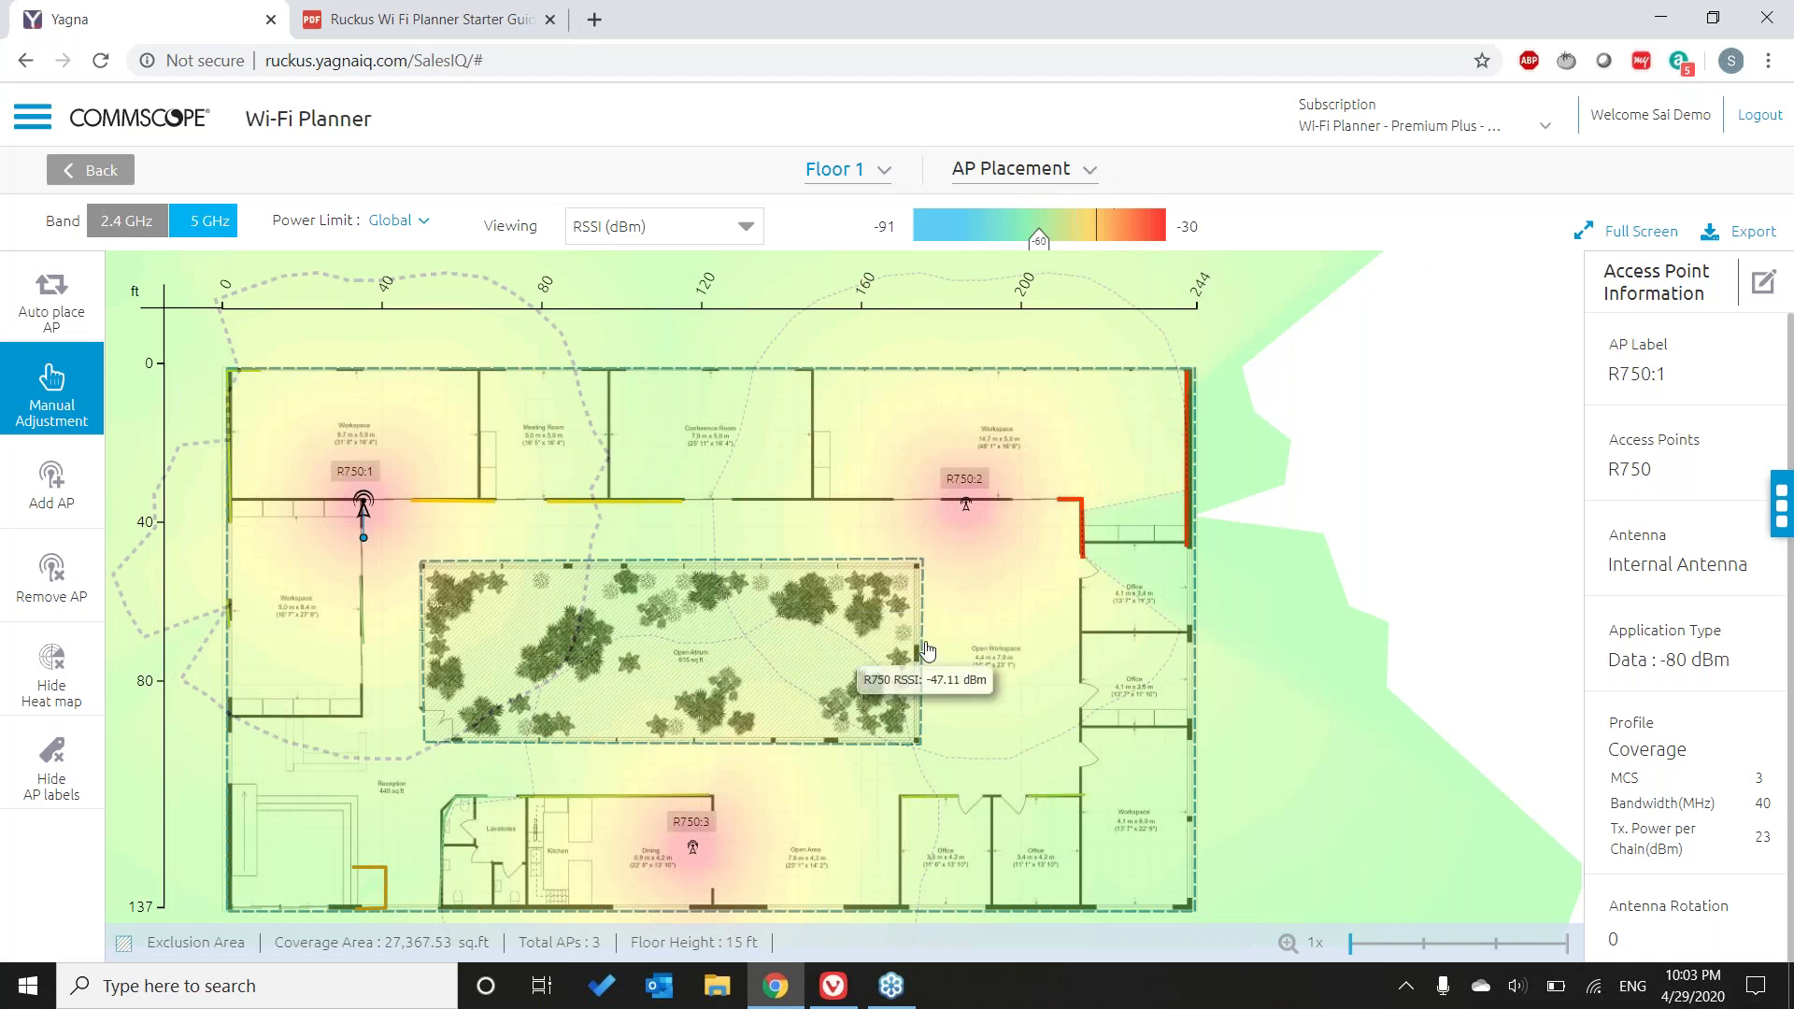
pyautogui.click(706, 851)
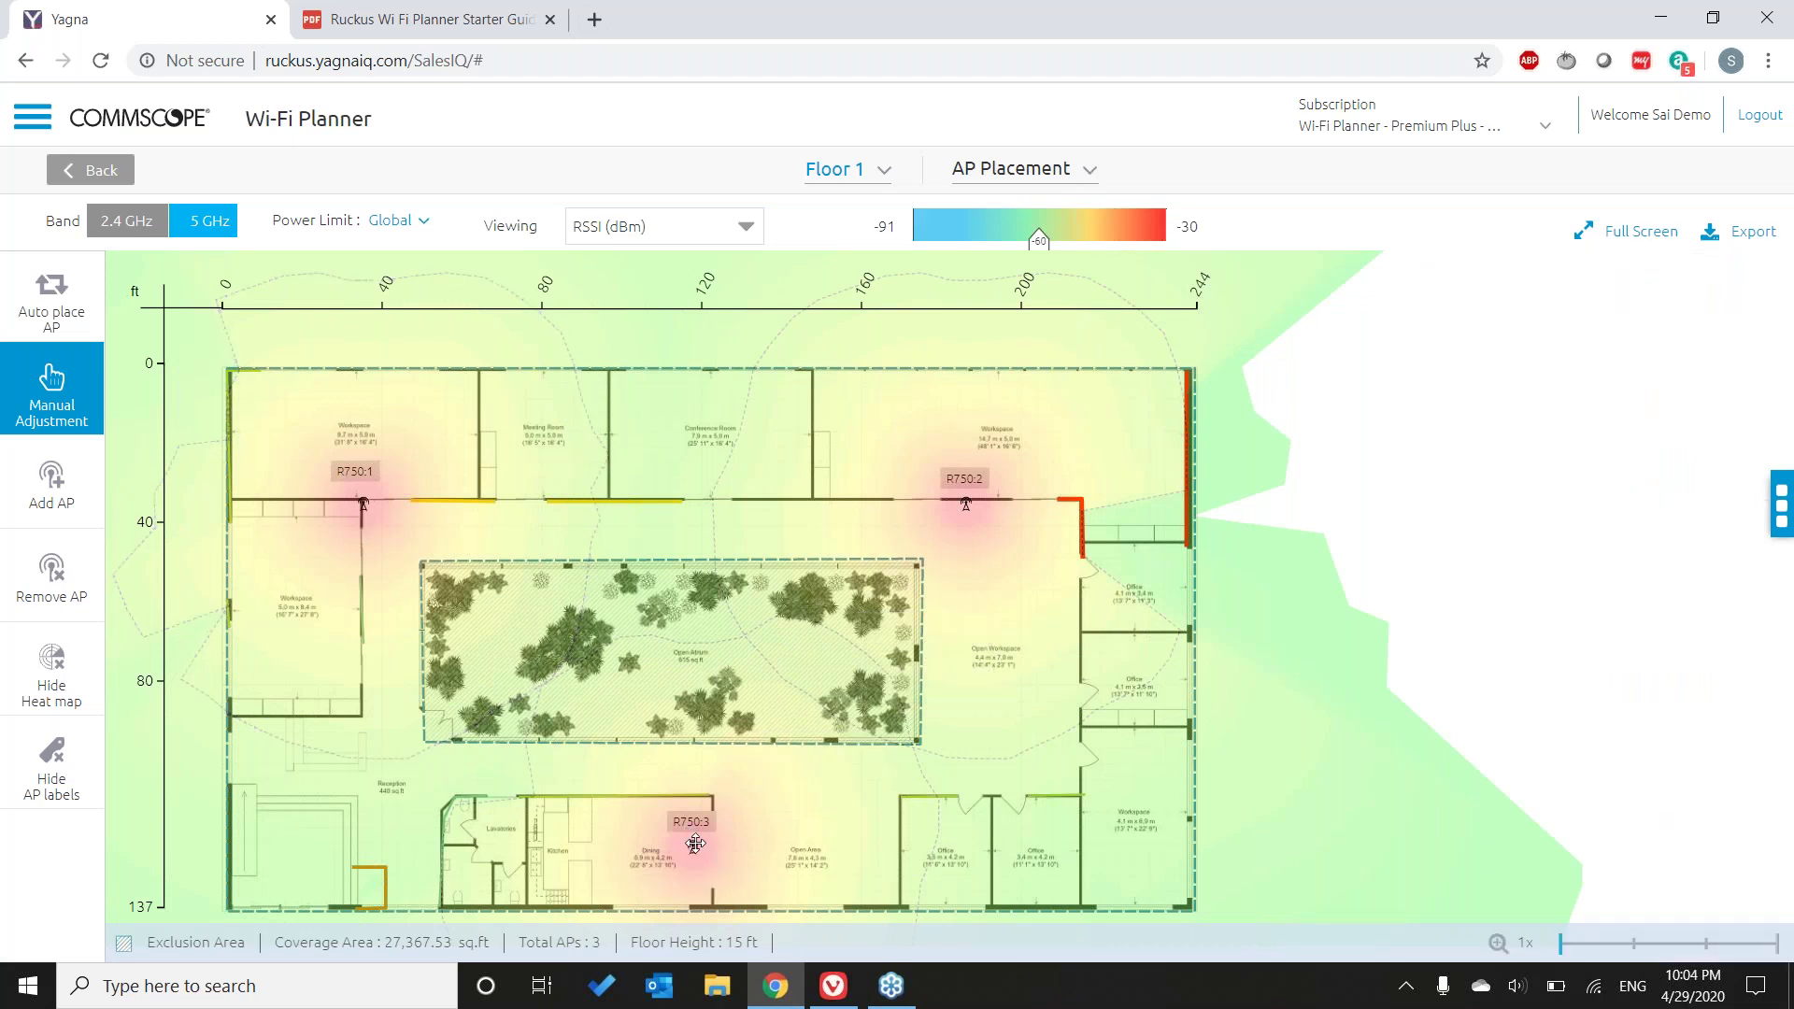
# - Reposition R750:3 near the dining area and re-enter add-AP mode
pyautogui.moveTo(695, 844); pyautogui.dragTo(669, 836)
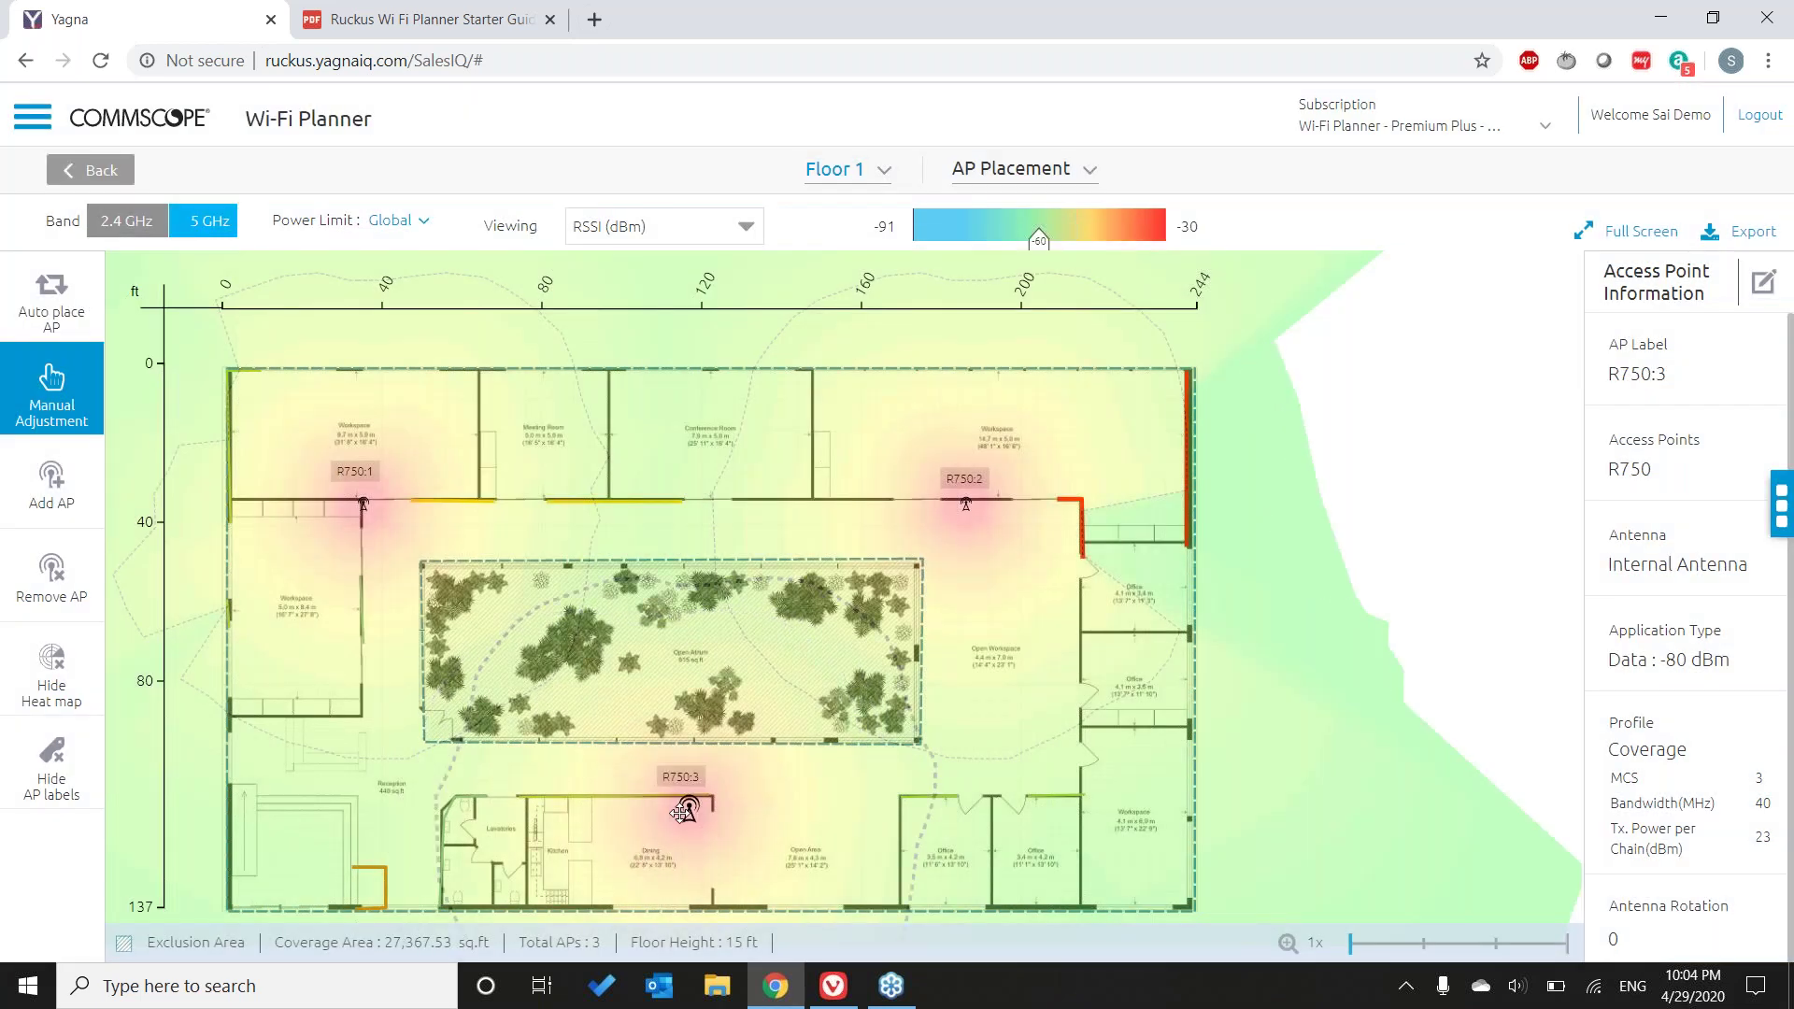
pyautogui.moveTo(621, 822); pyautogui.dragTo(639, 821)
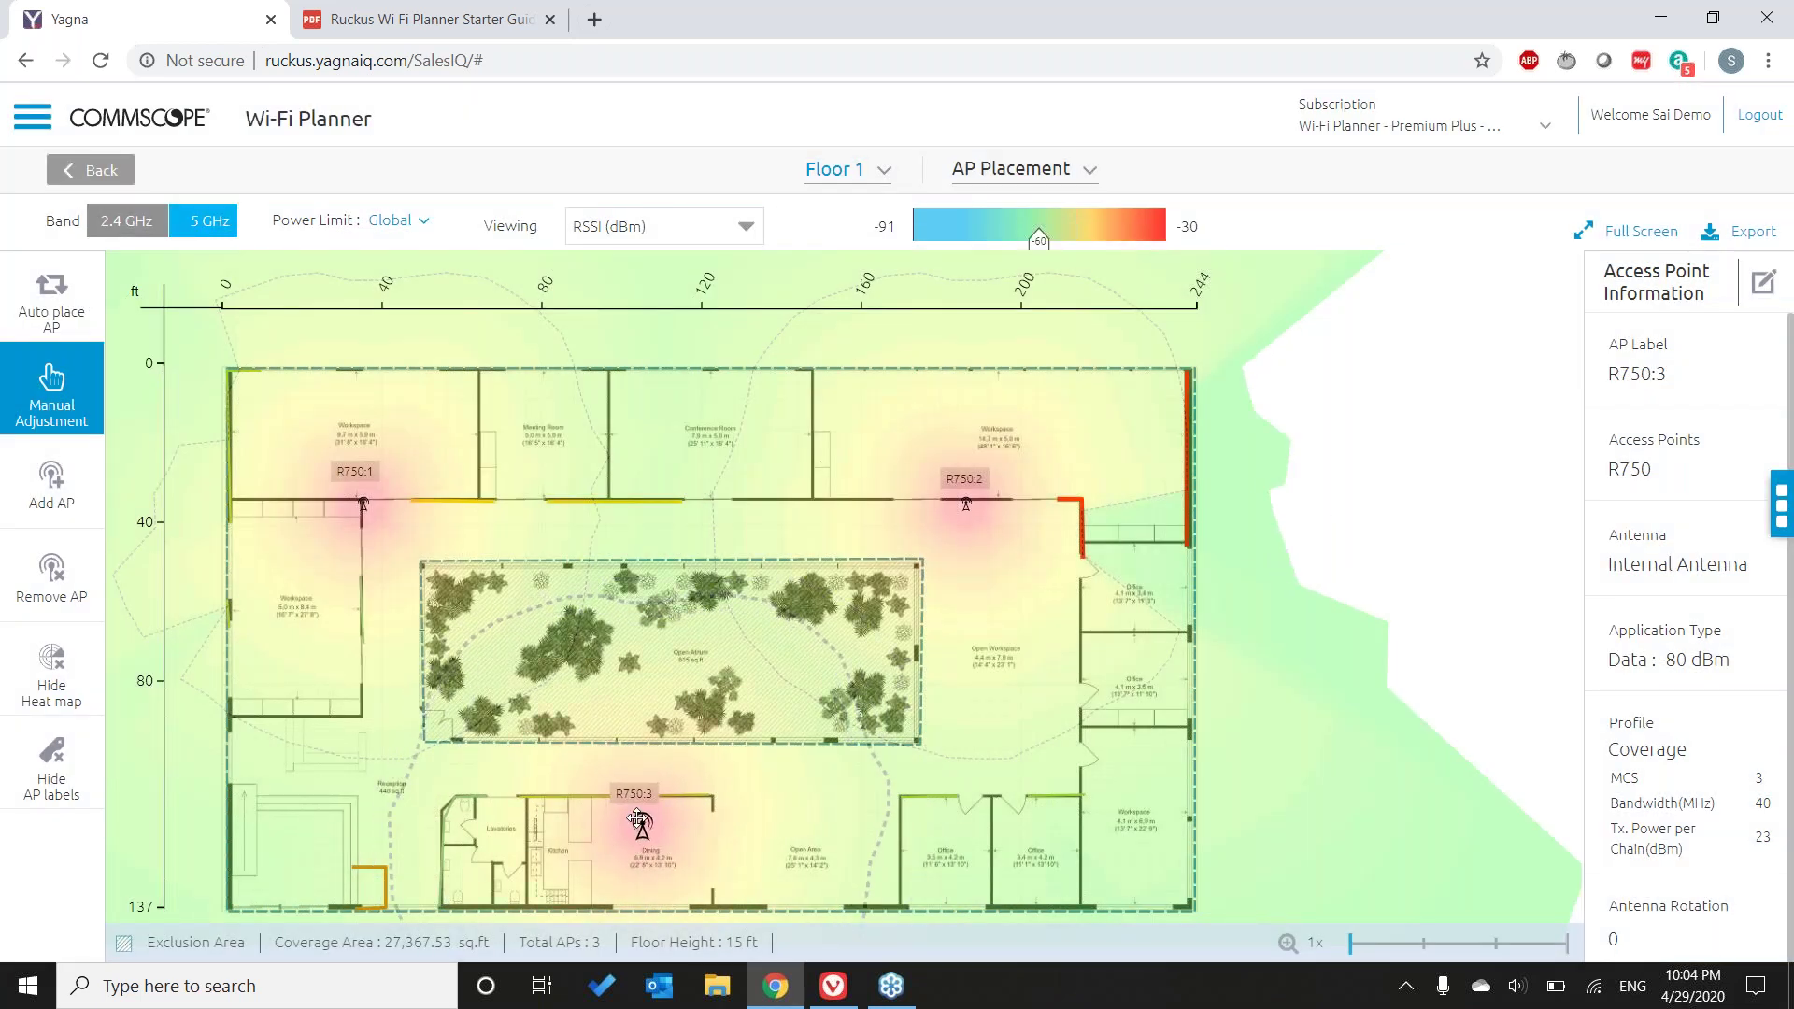
pyautogui.moveTo(639, 821); pyautogui.dragTo(695, 809)
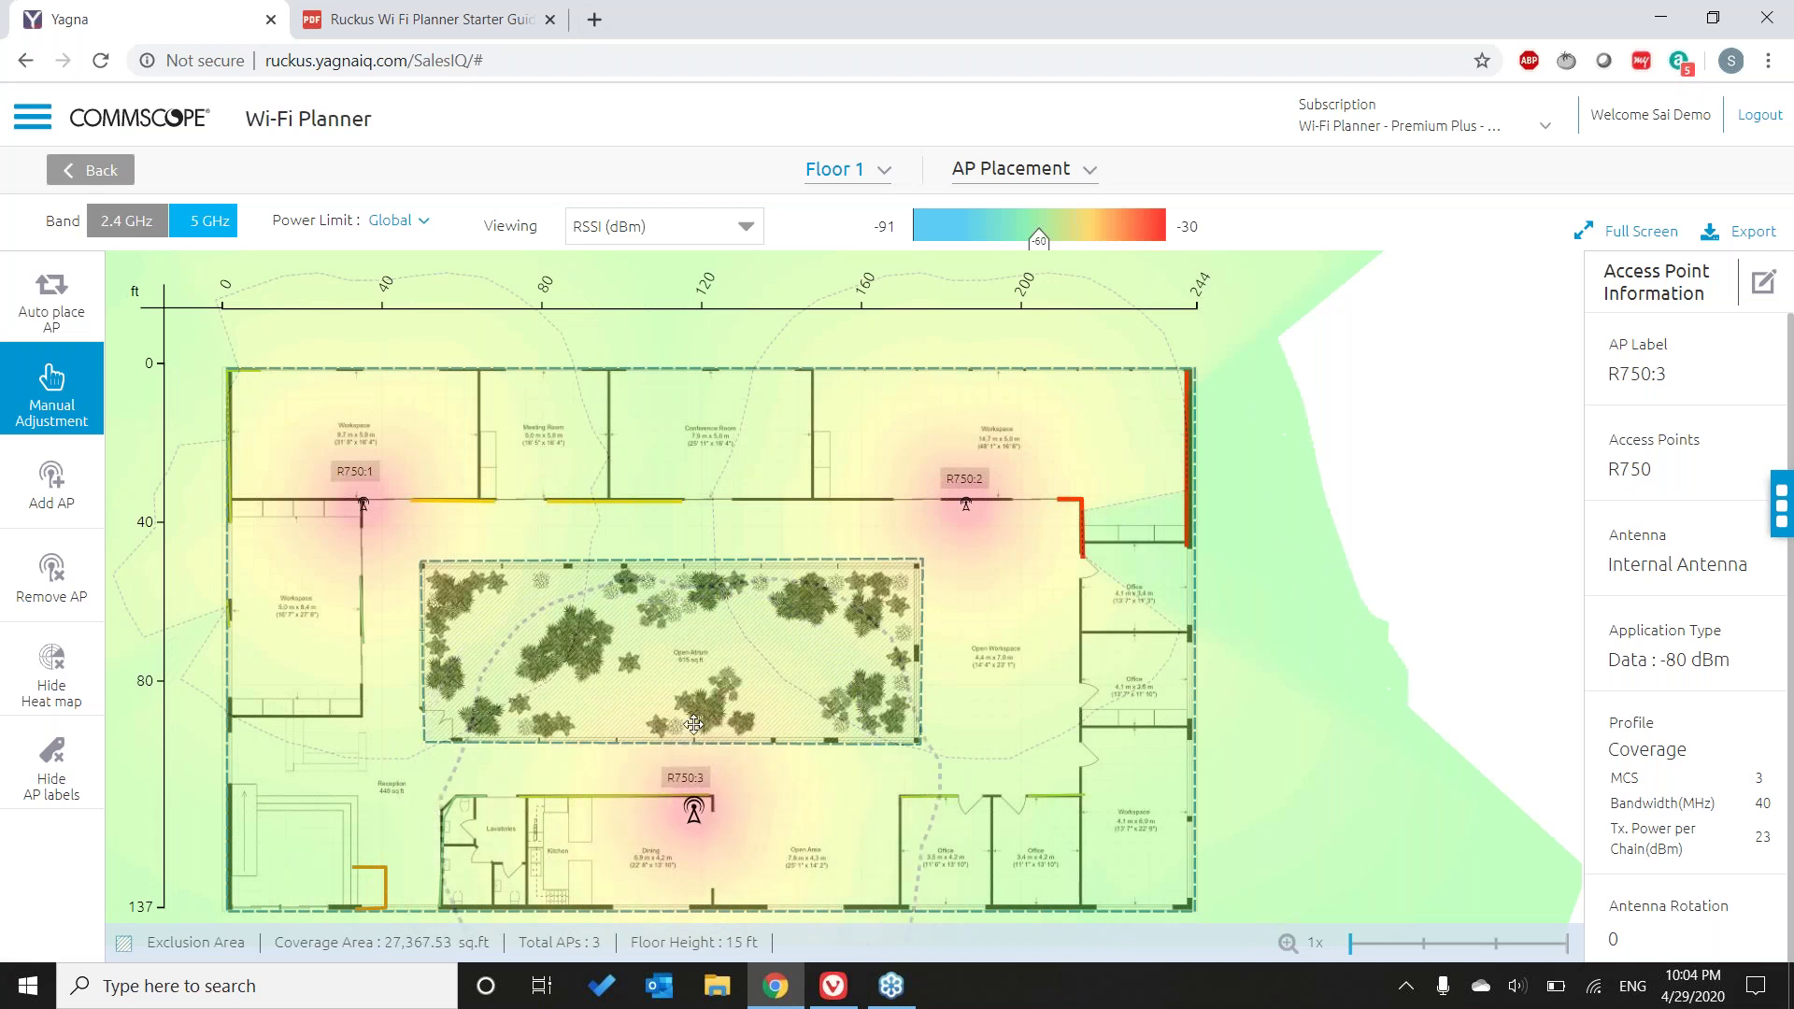
pyautogui.moveTo(694, 724); pyautogui.dragTo(665, 811)
pyautogui.moveTo(676, 847)
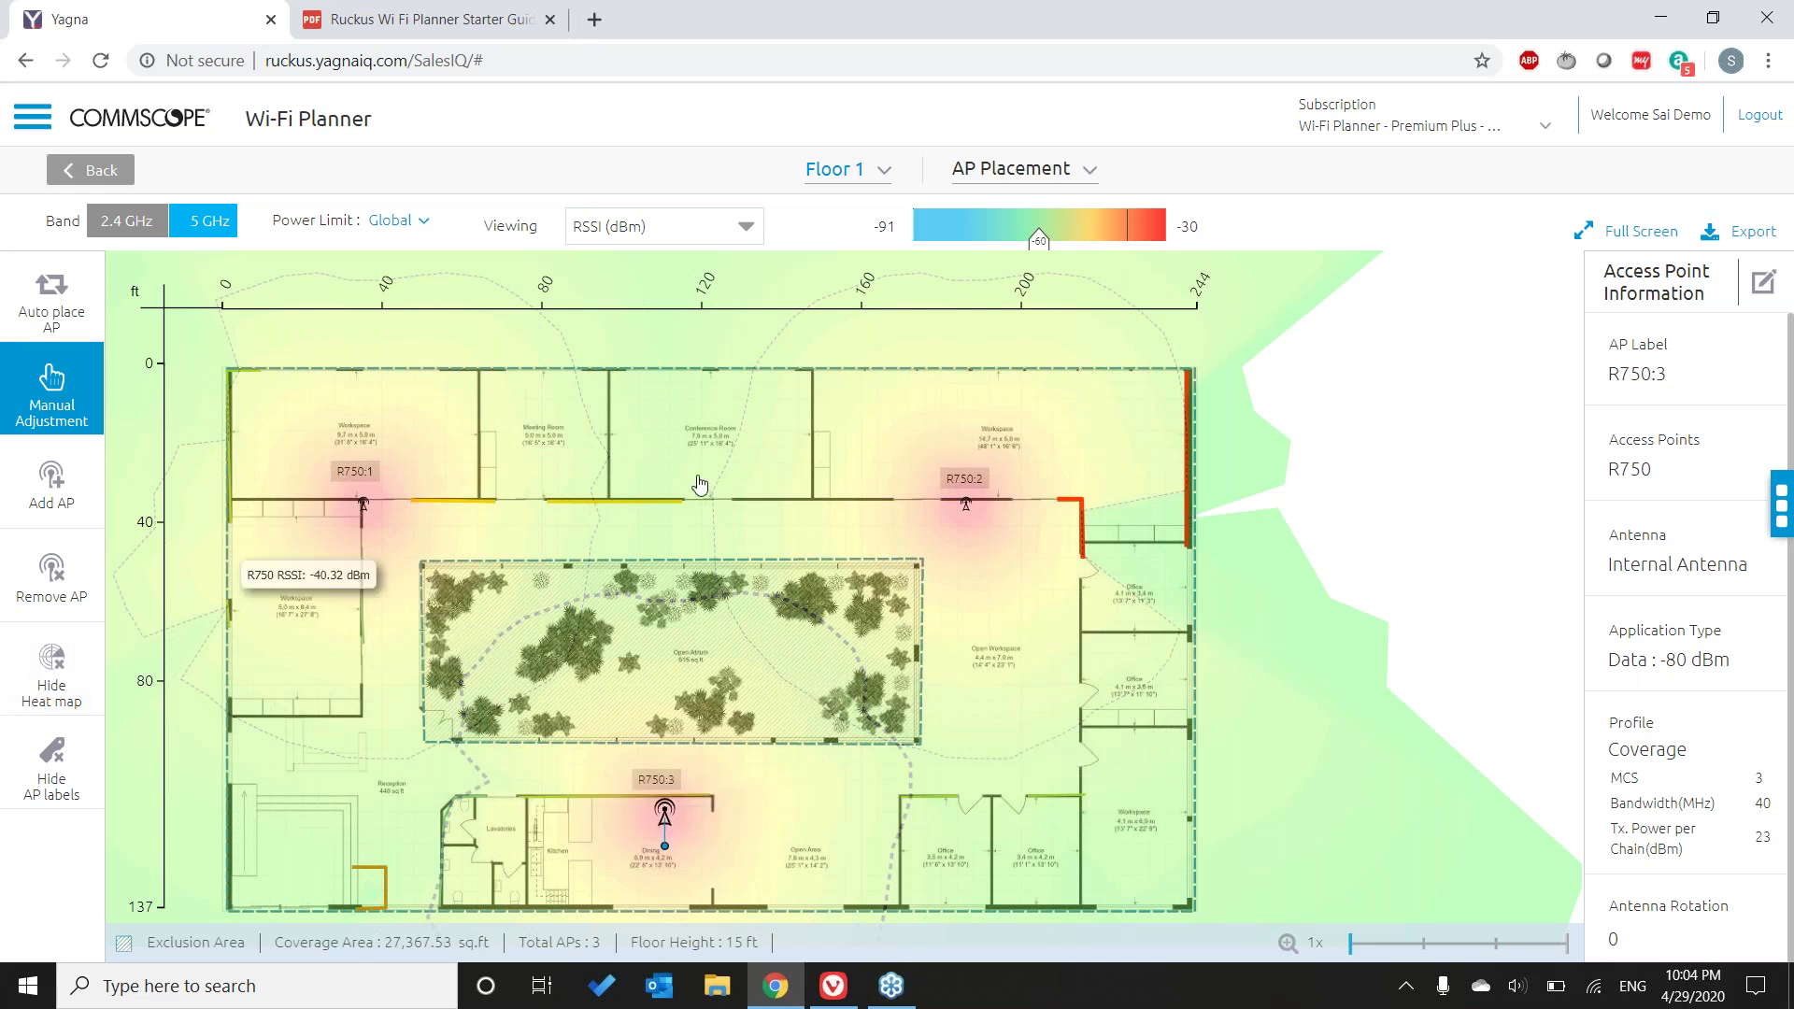
pyautogui.click(35, 506)
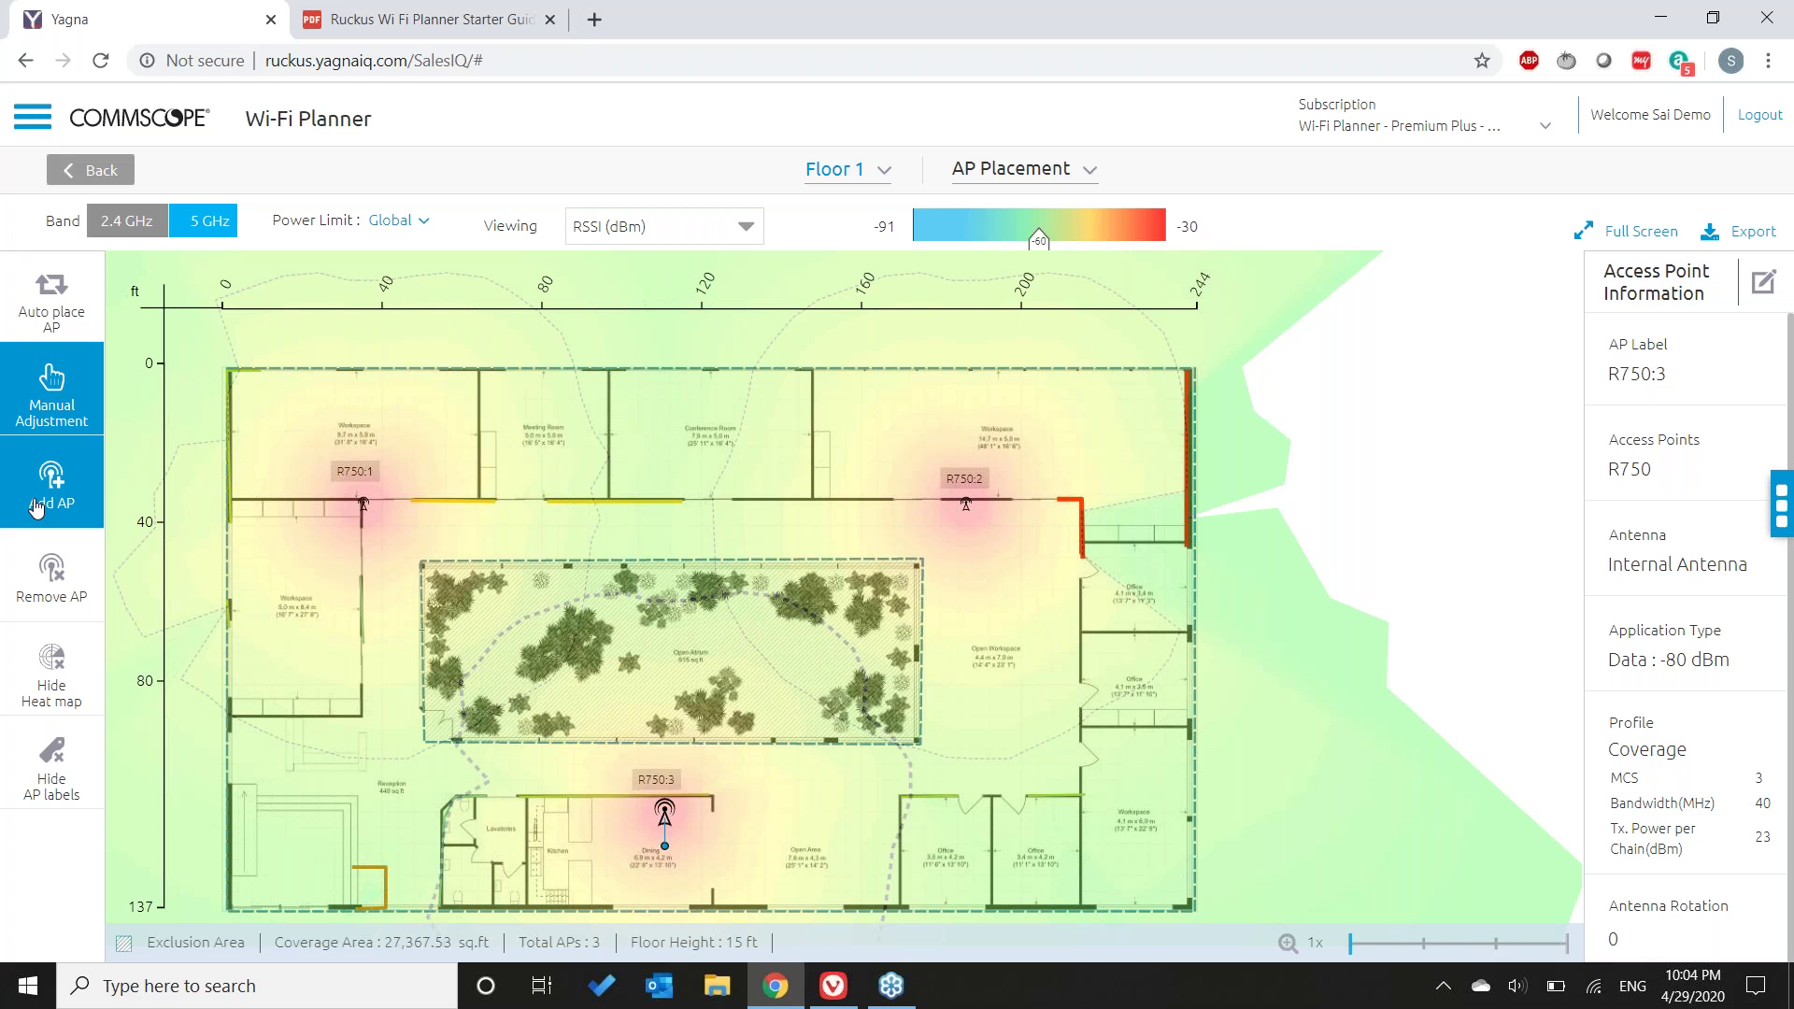
# - Add an R710 access point, R710:4, in Floor 1's lower-right workspace
pyautogui.click(36, 506)
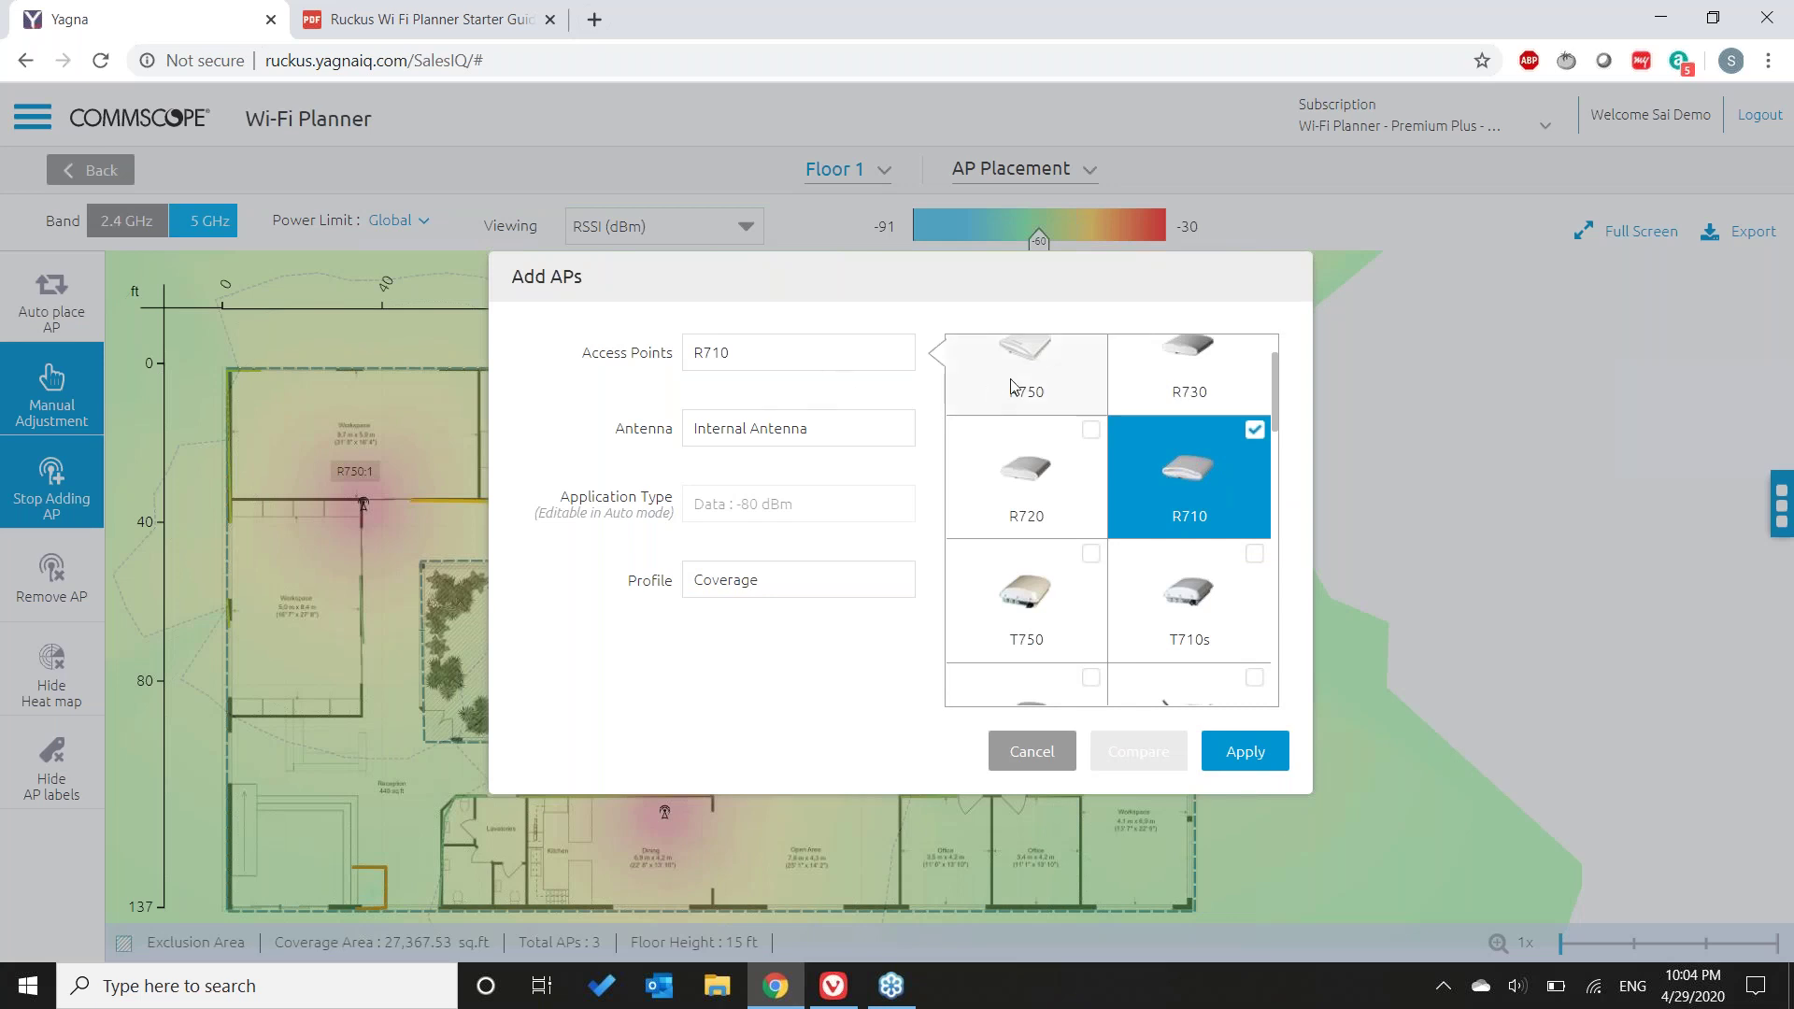
pyautogui.click(1247, 755)
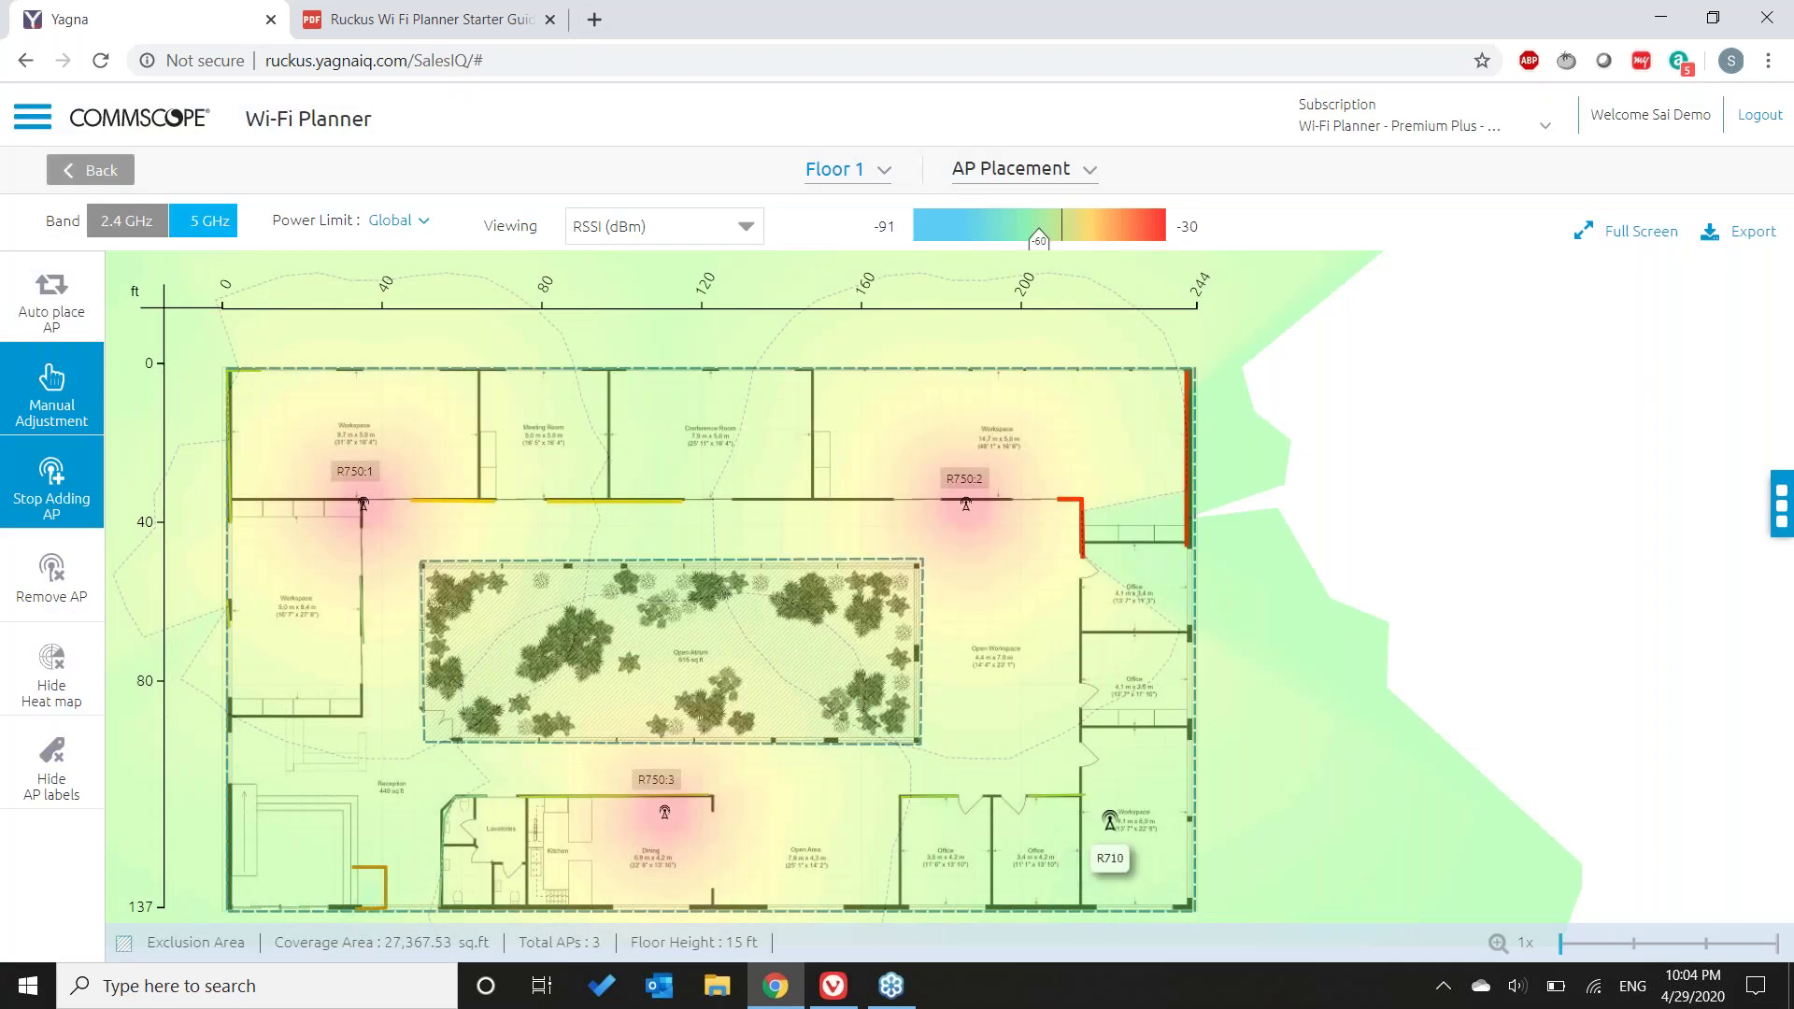
pyautogui.click(1110, 820)
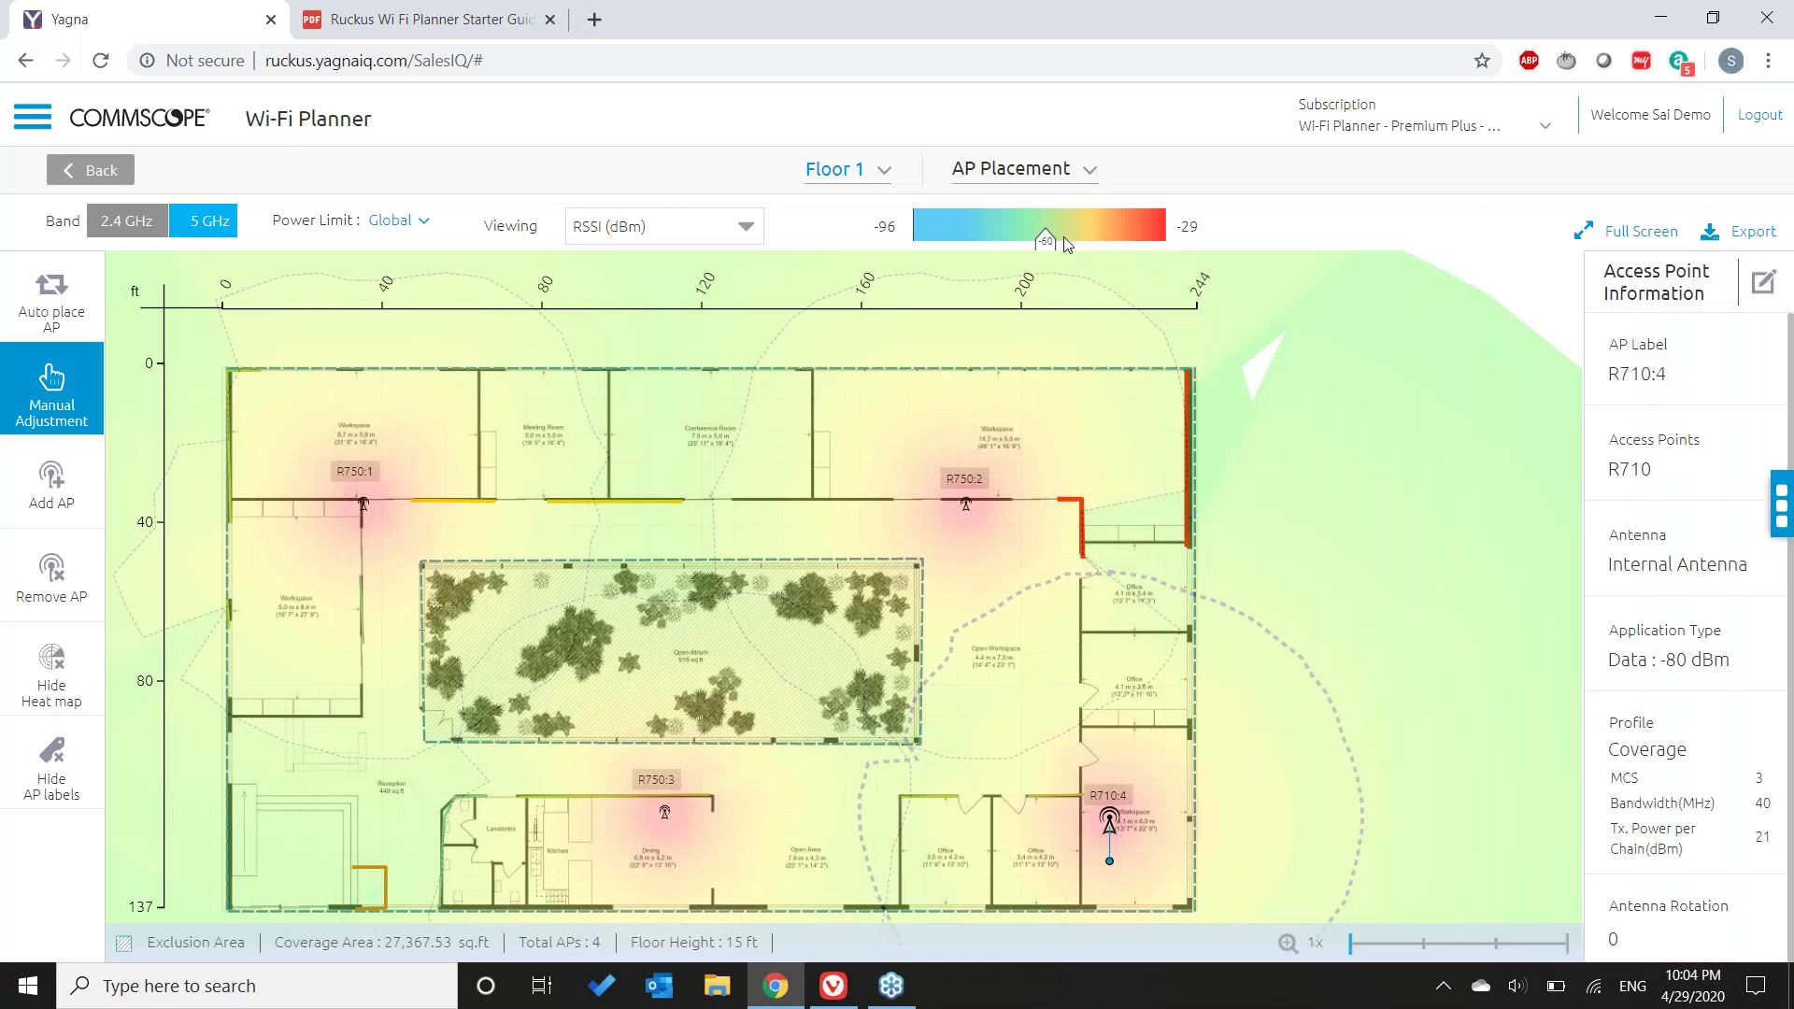
# - Raise the RSSI threshold from -60 to about -51 dBm
pyautogui.click(1067, 245)
pyautogui.moveTo(1075, 246); pyautogui.dragTo(1082, 245)
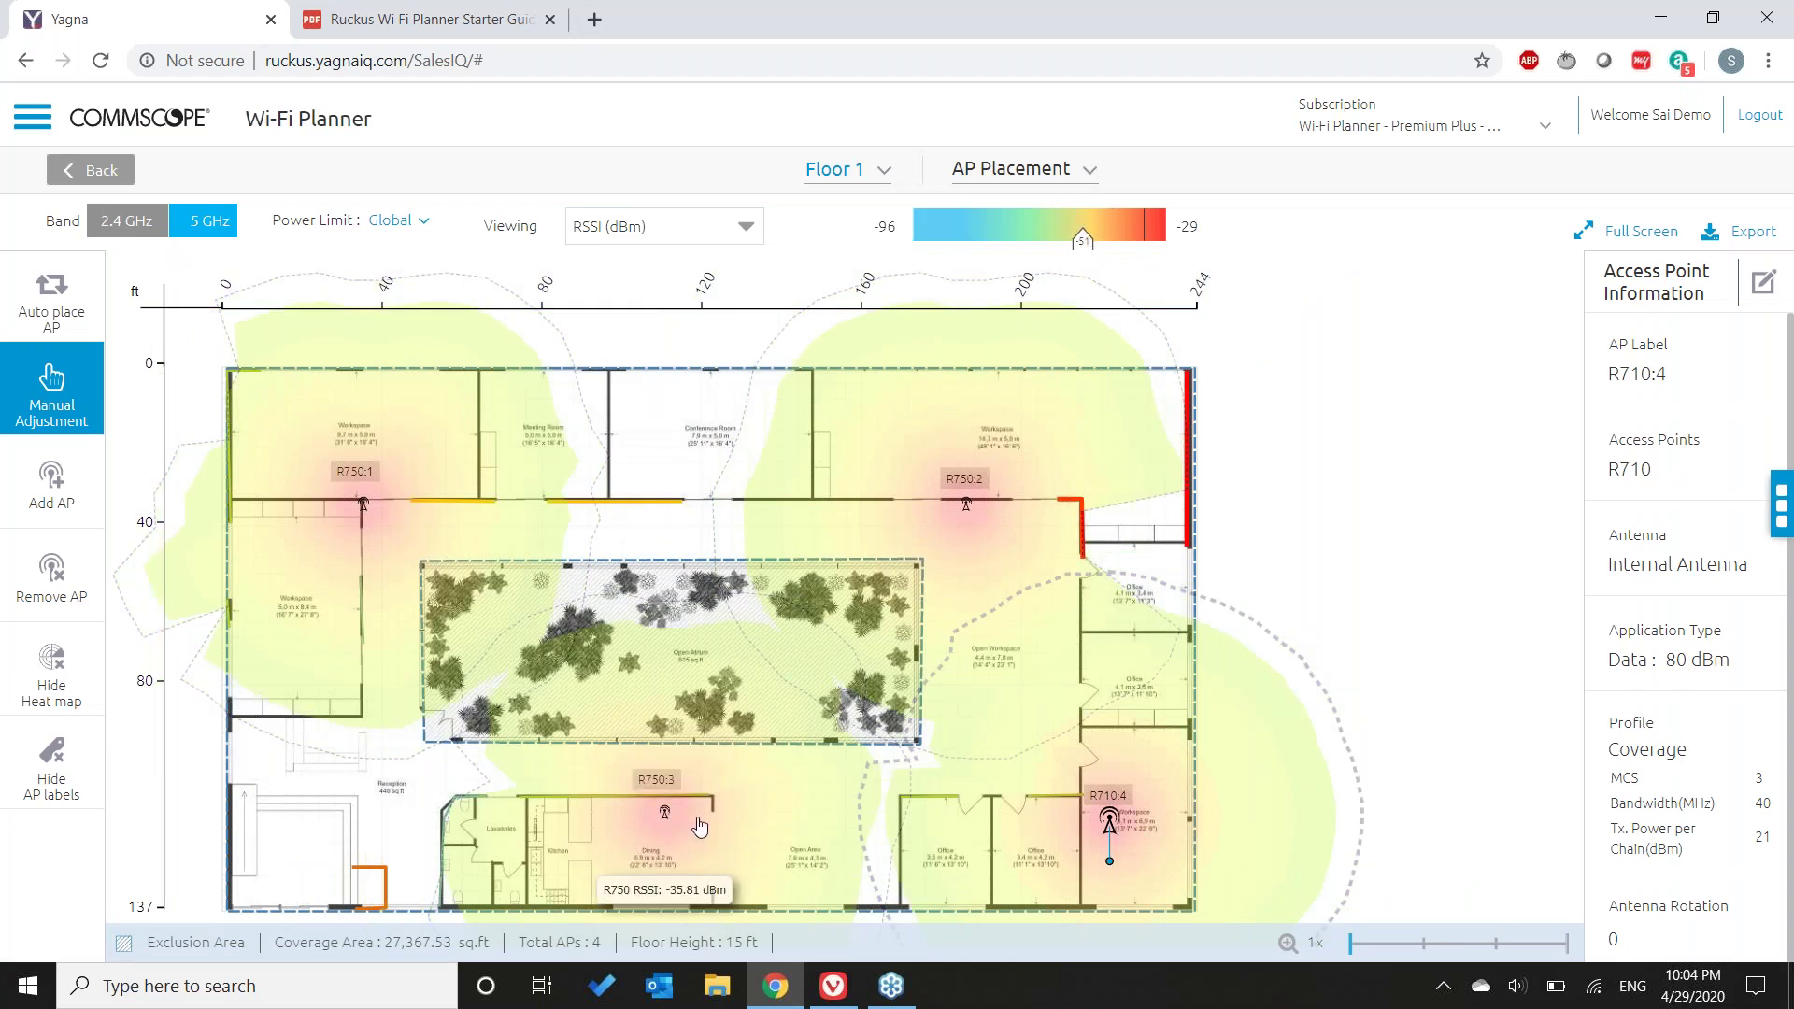
pyautogui.click(588, 819)
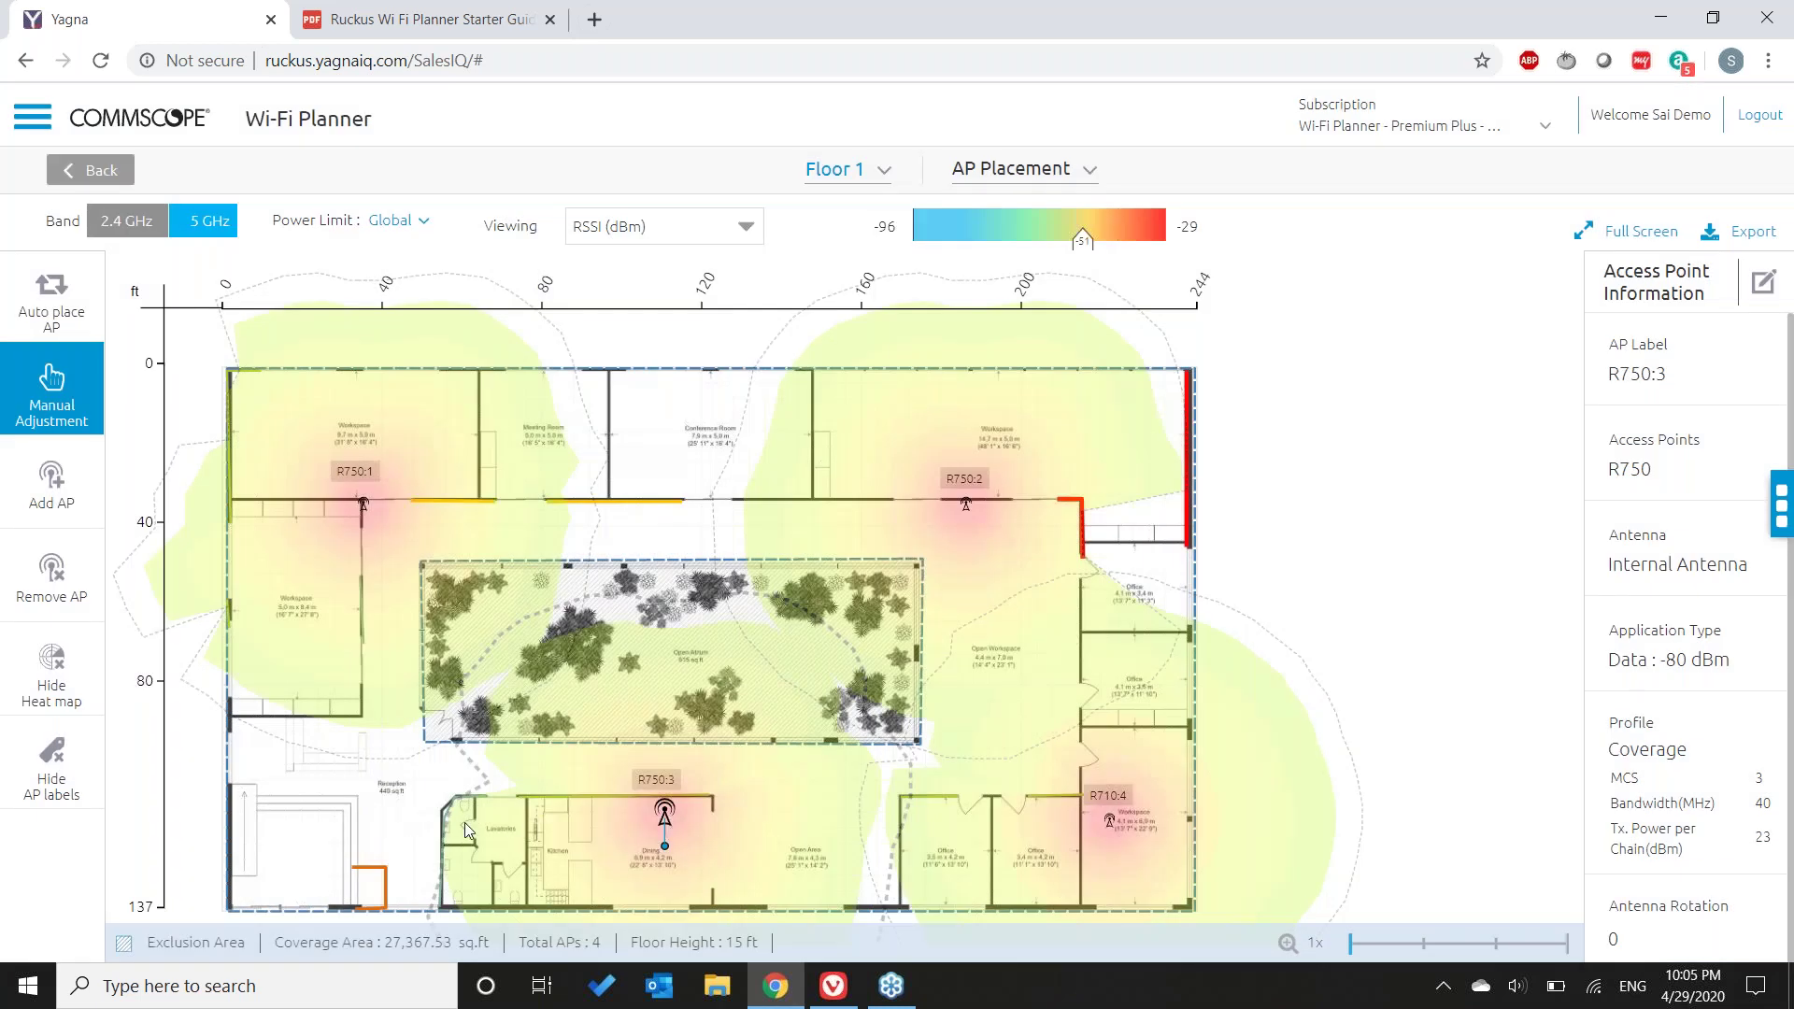
# - Move R750:3 to the reception area and box-select all four access points
pyautogui.click(467, 829)
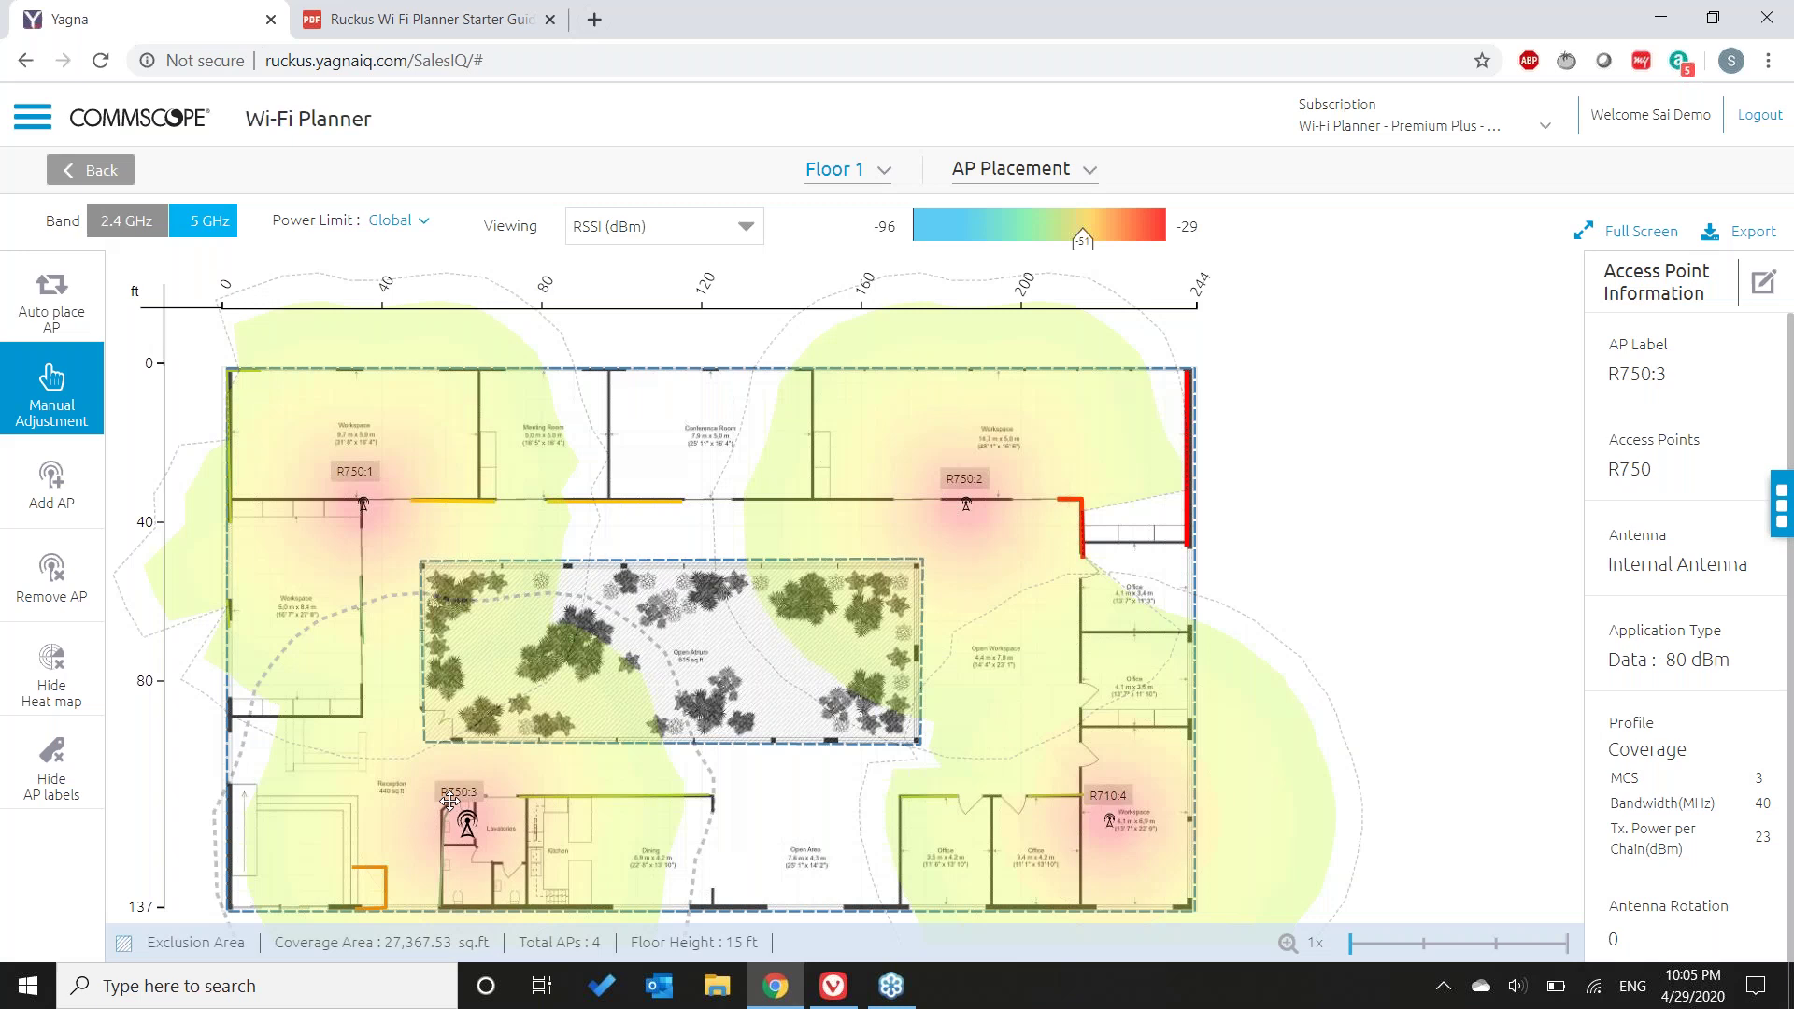
pyautogui.click(394, 784)
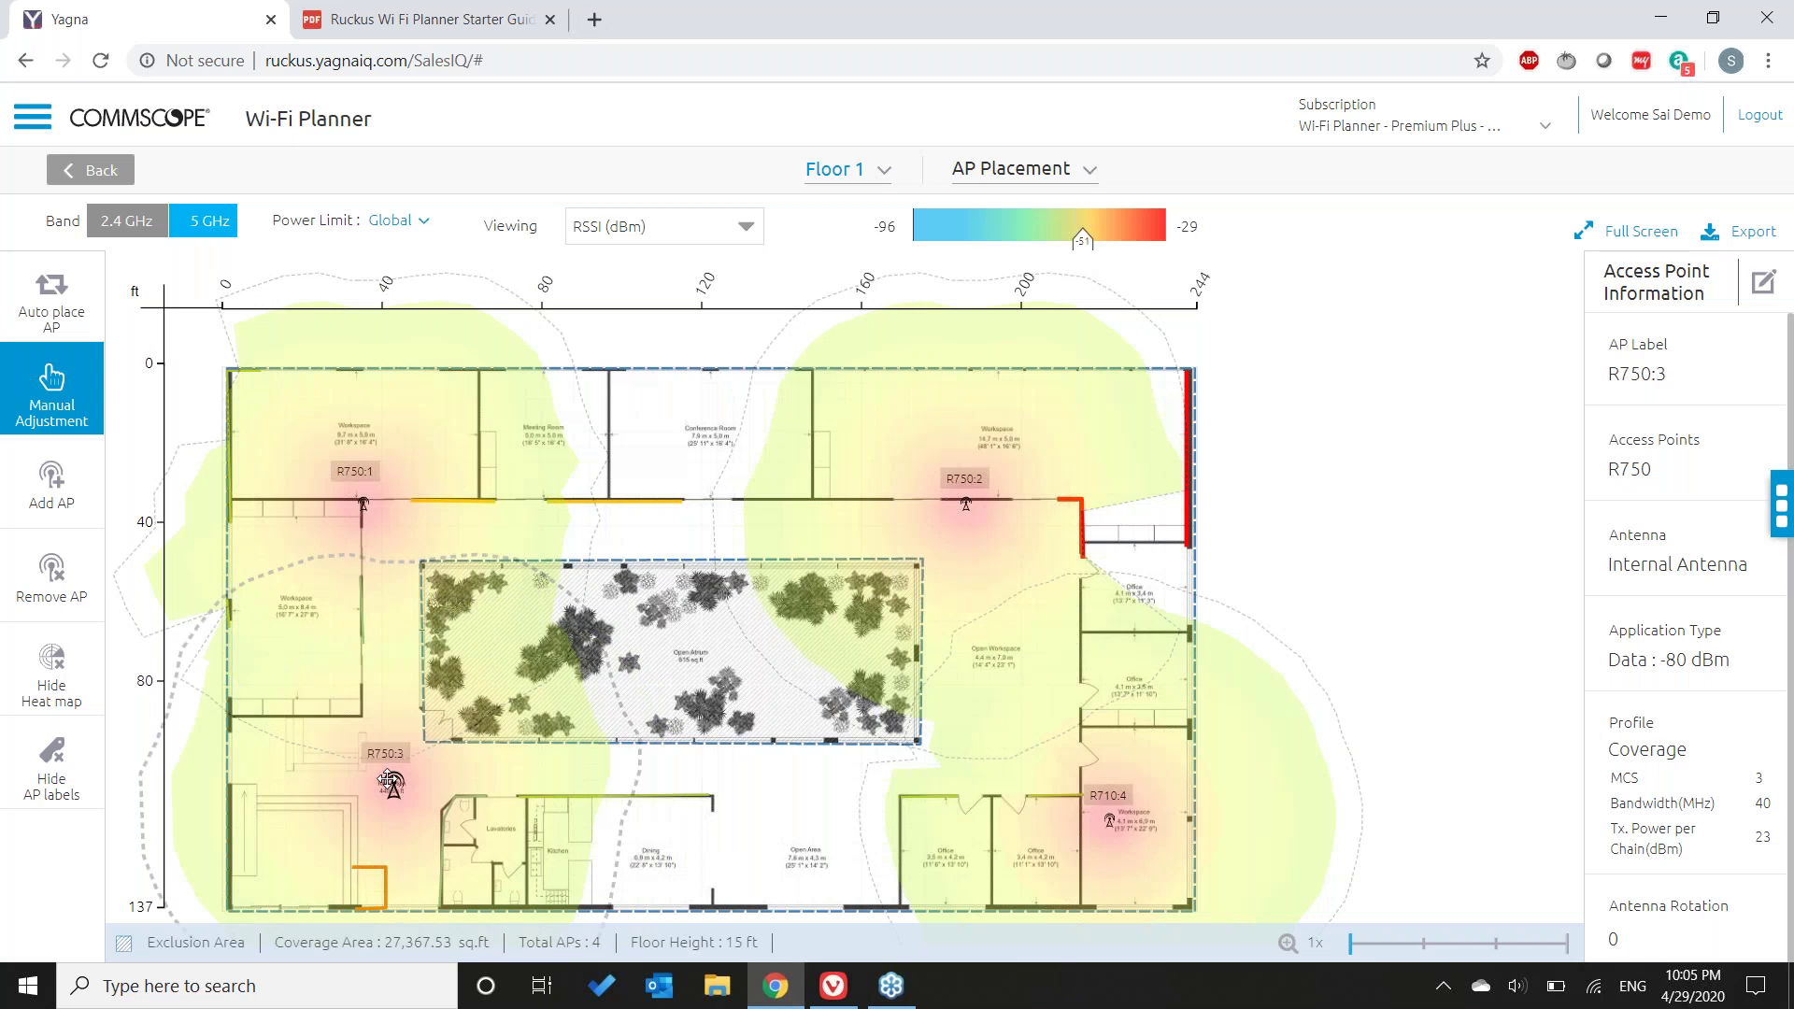
pyautogui.click(710, 824)
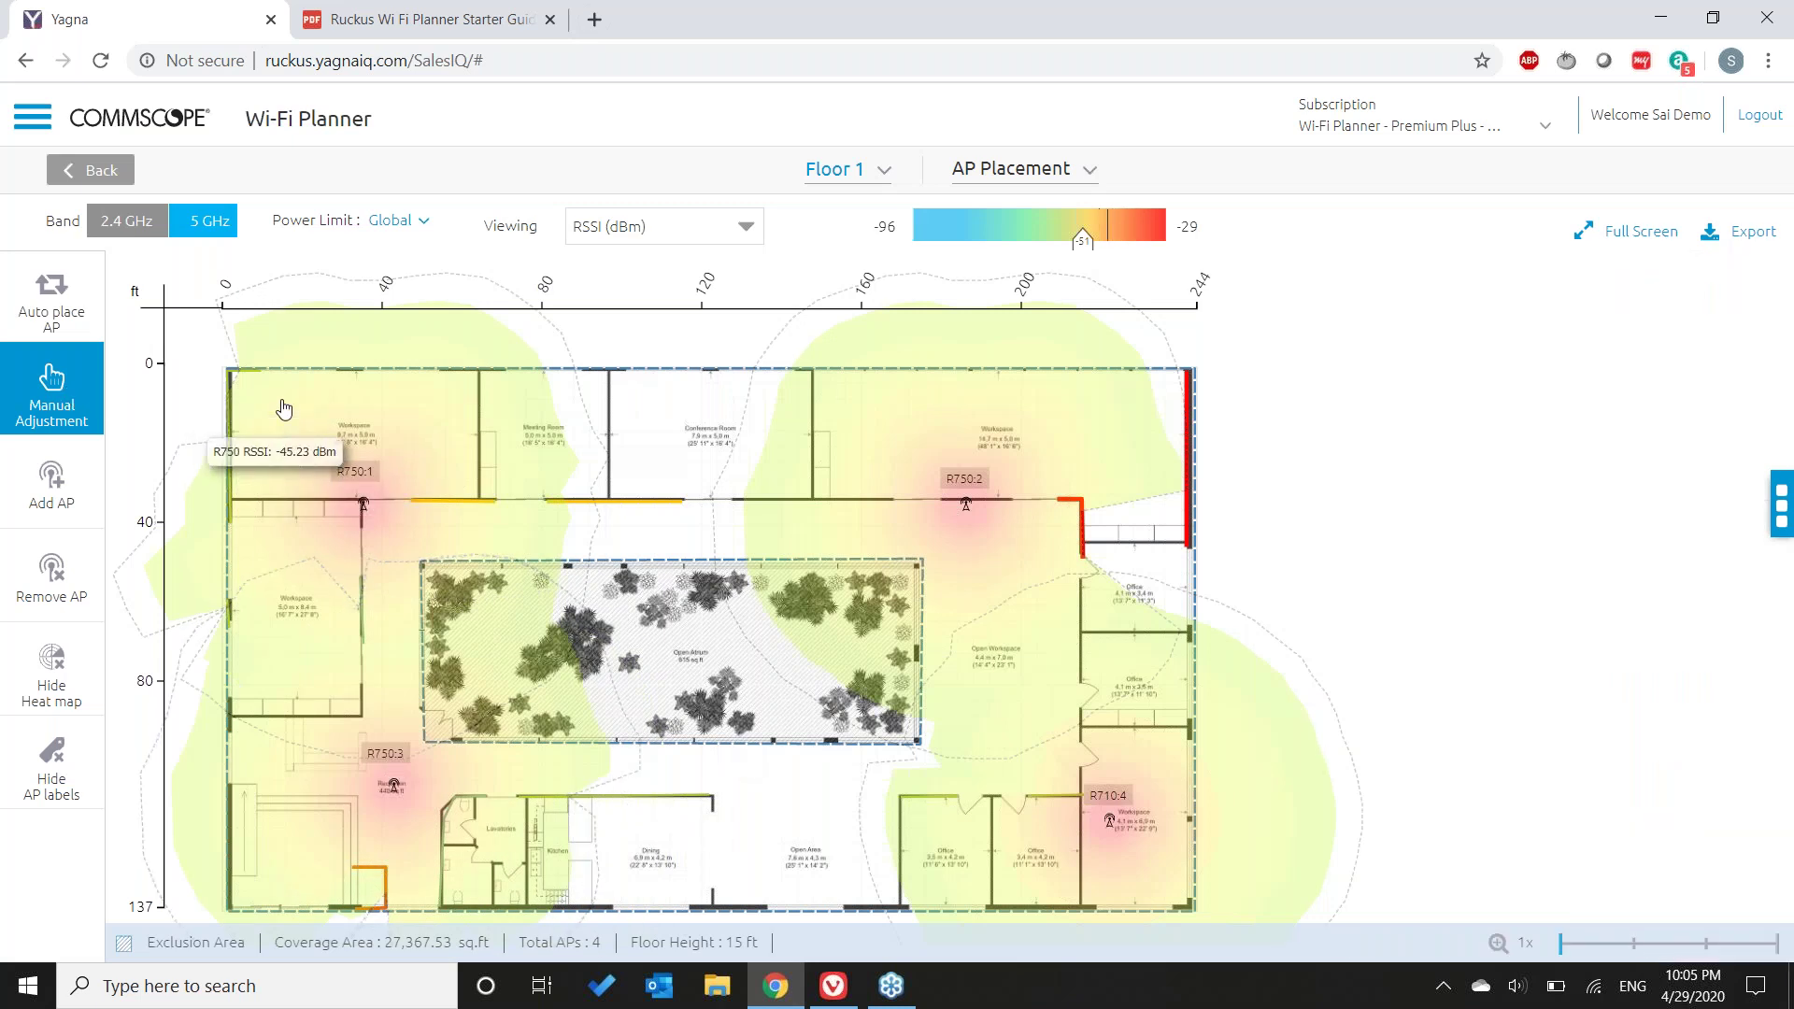
pyautogui.moveTo(249, 382); pyautogui.dragTo(391, 509)
pyautogui.moveTo(444, 647)
pyautogui.mouseDown()
pyautogui.moveTo(549, 900)
pyautogui.moveTo(938, 920)
pyautogui.moveTo(1247, 910)
pyautogui.moveTo(1231, 899)
pyautogui.mouseUp()
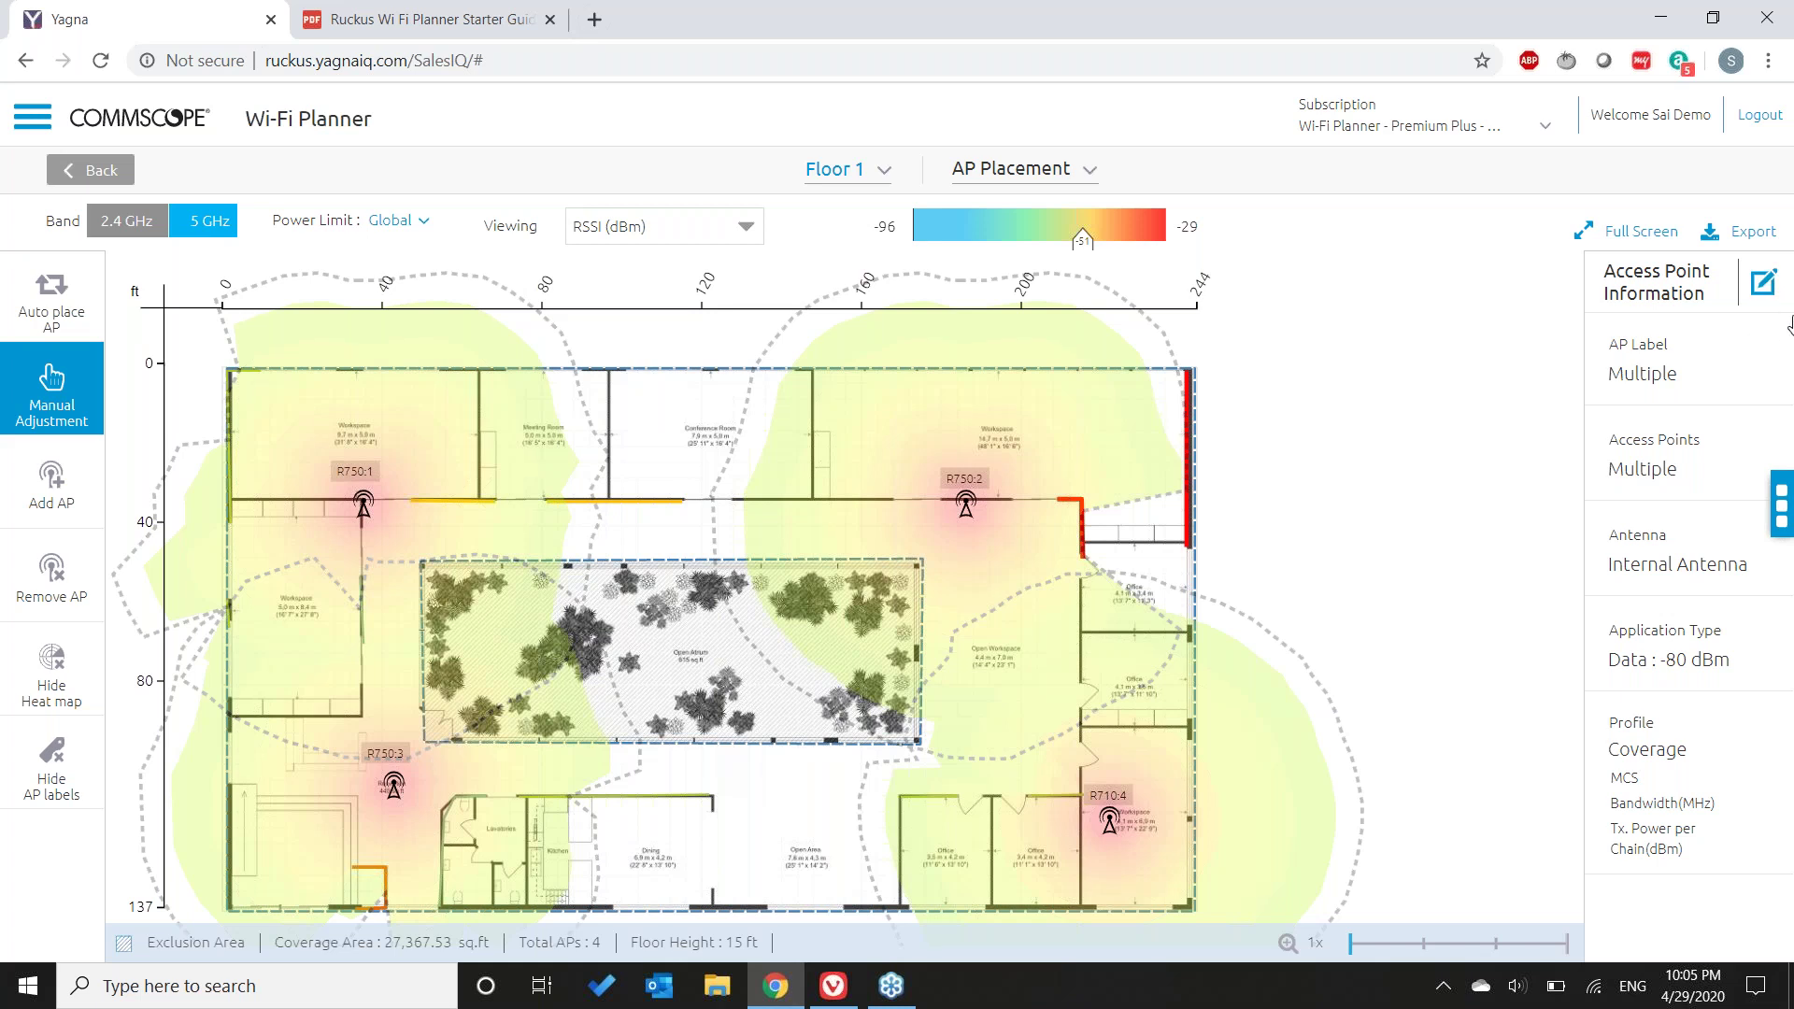
# - Change the model of all four selected access points to T750
pyautogui.click(1764, 282)
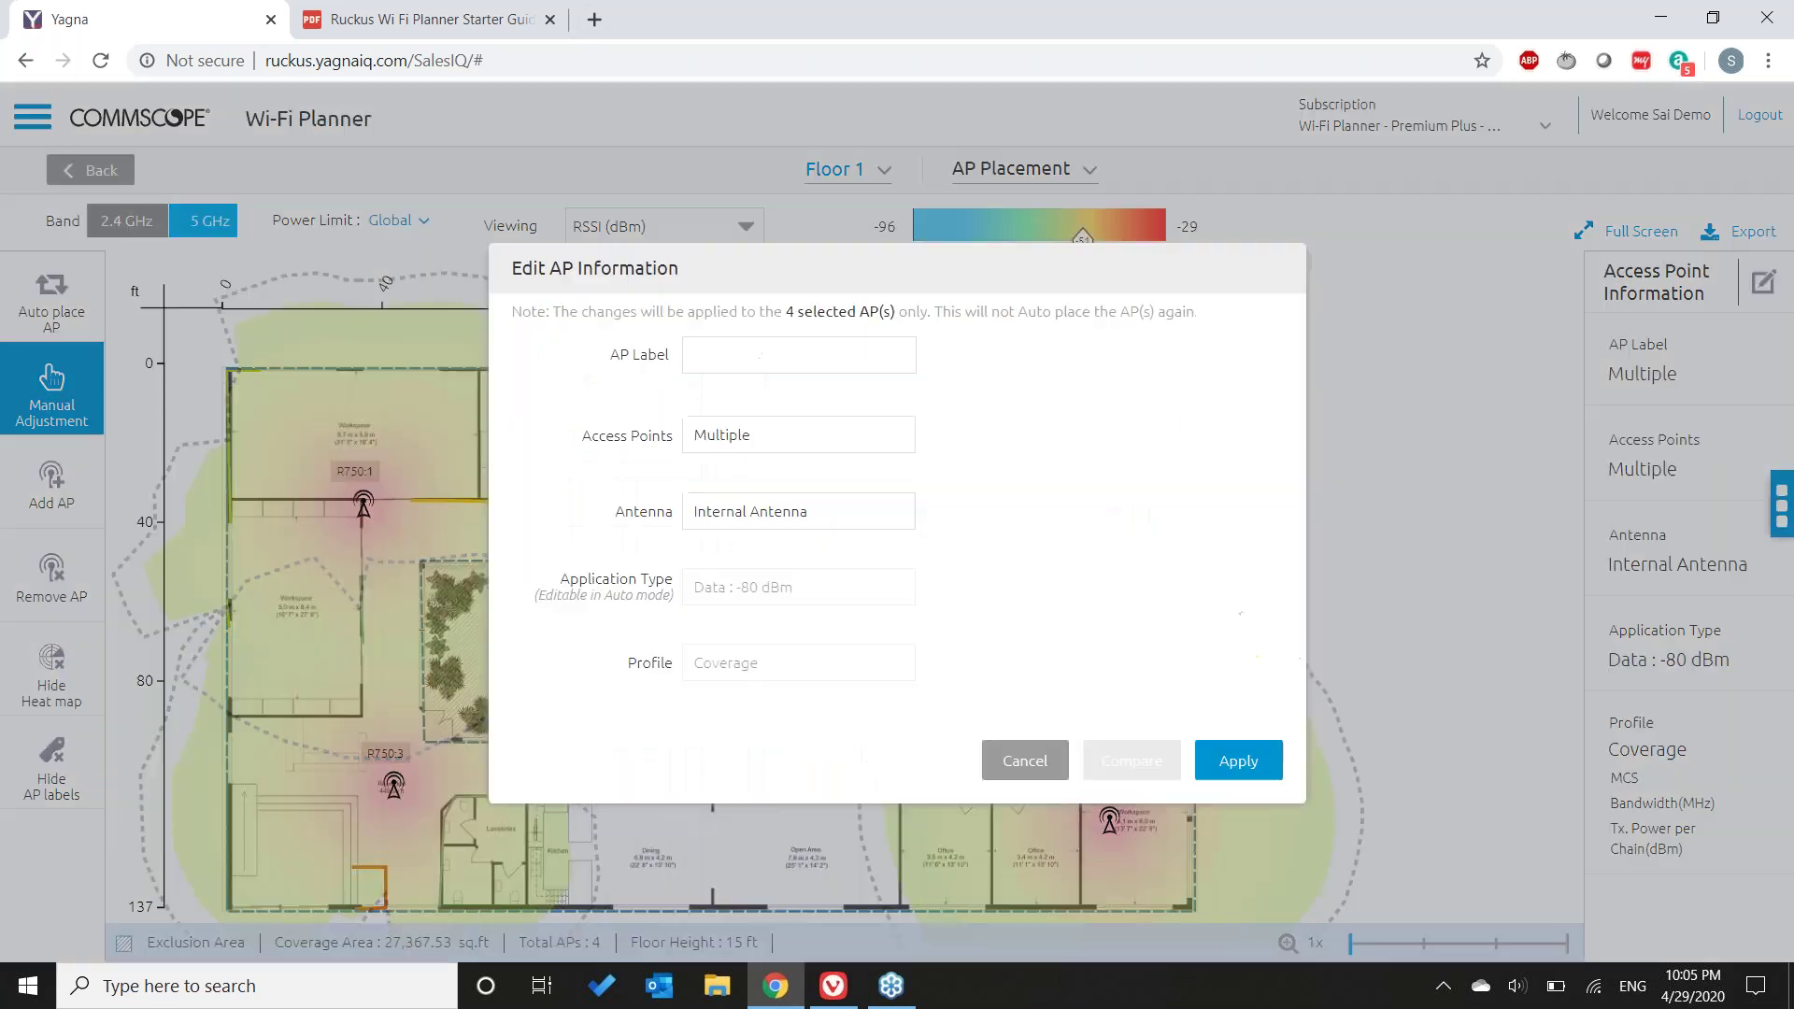
pyautogui.click(883, 439)
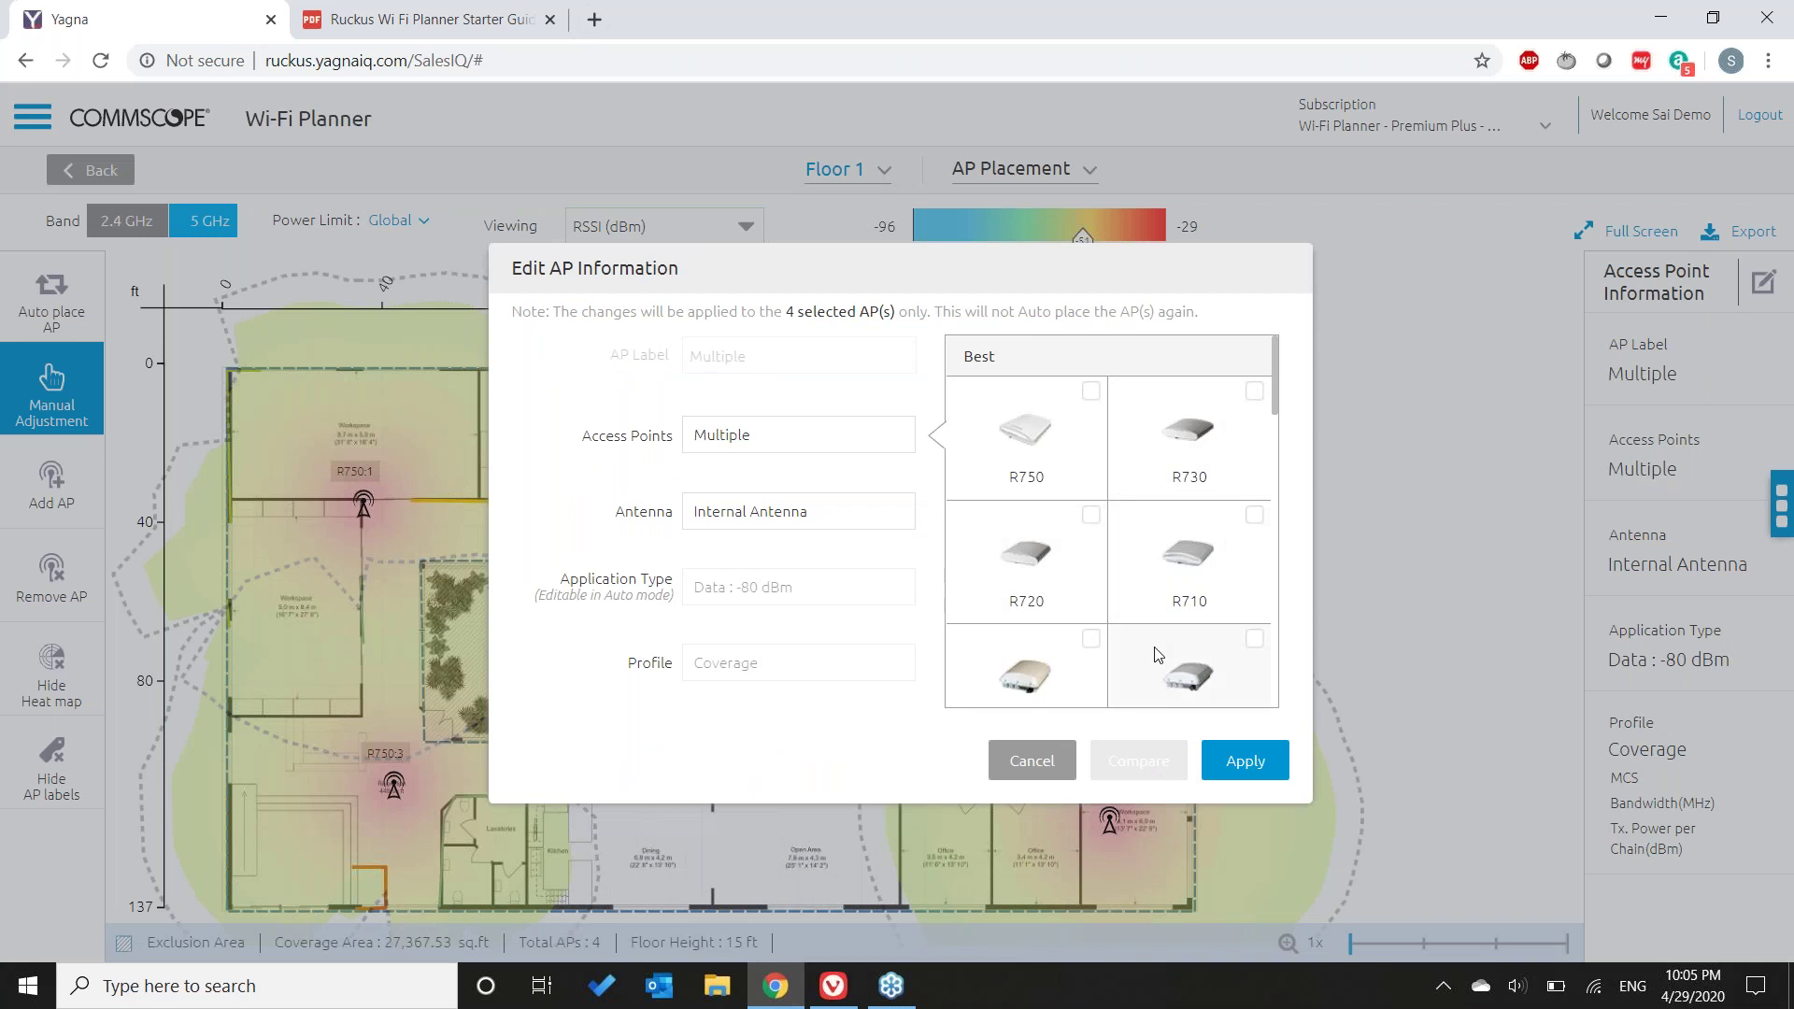
pyautogui.scroll(-1, 1168, 617)
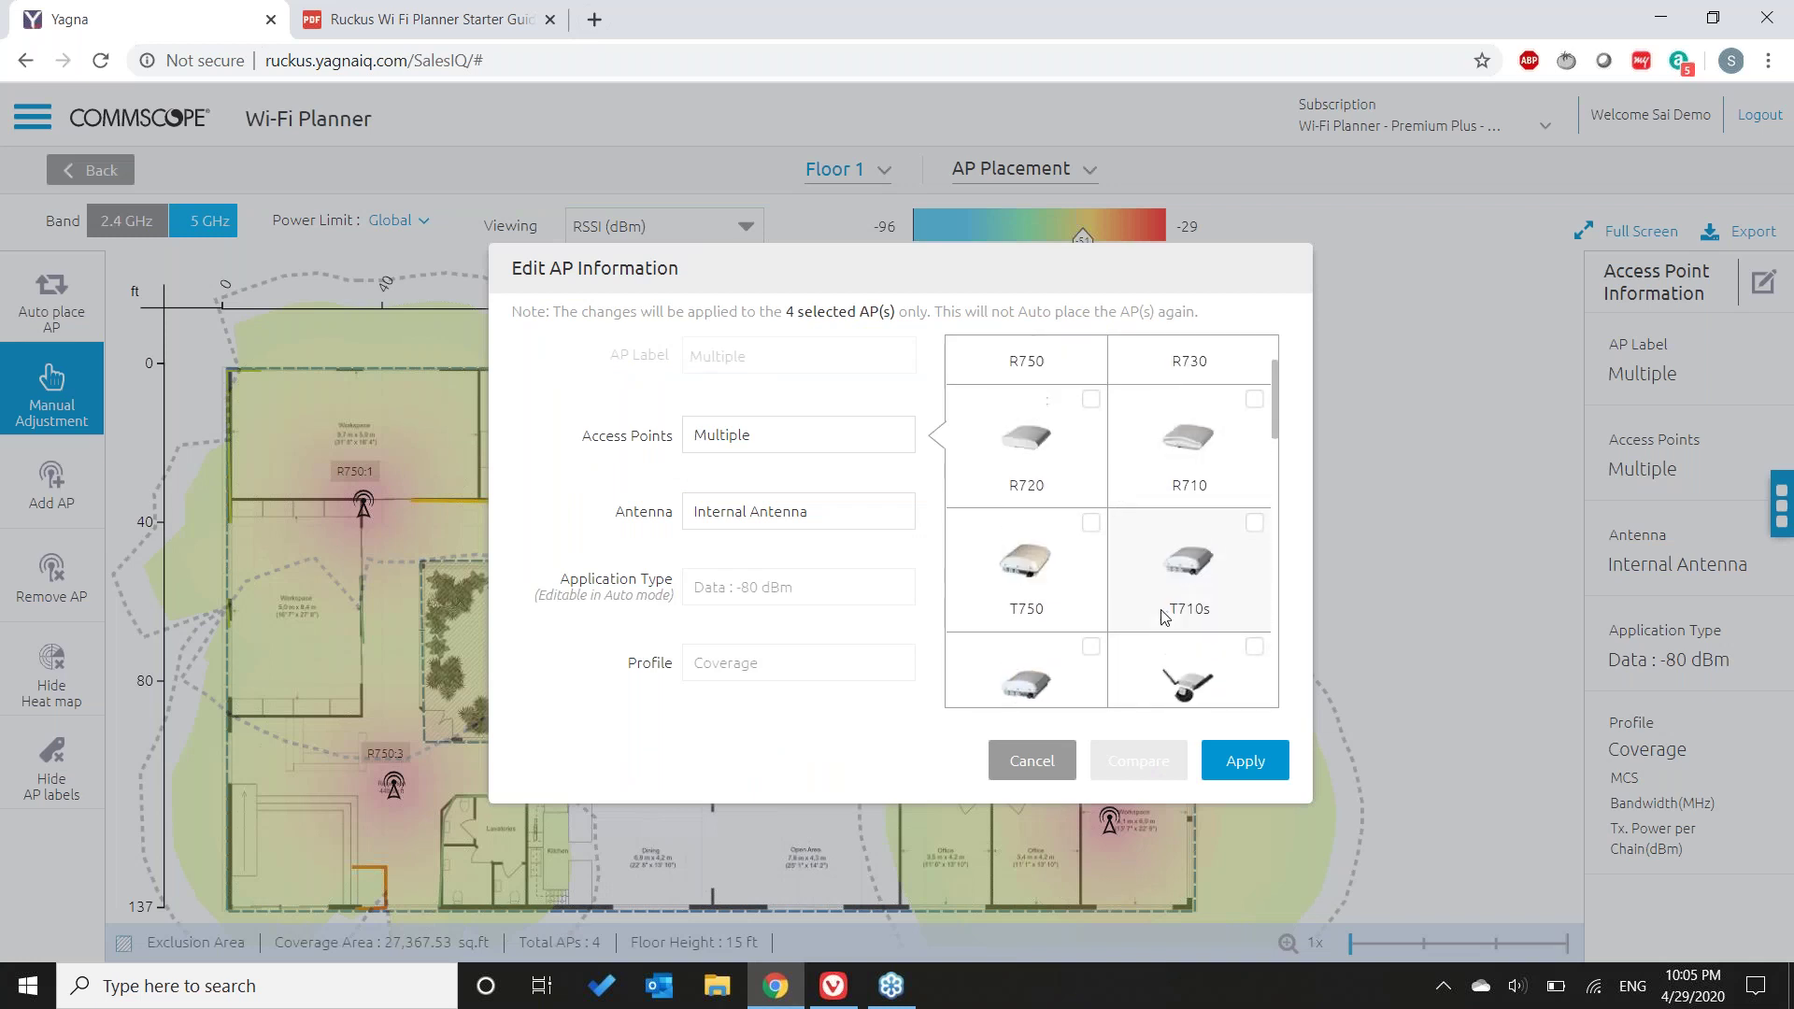
pyautogui.click(1075, 586)
pyautogui.click(1244, 771)
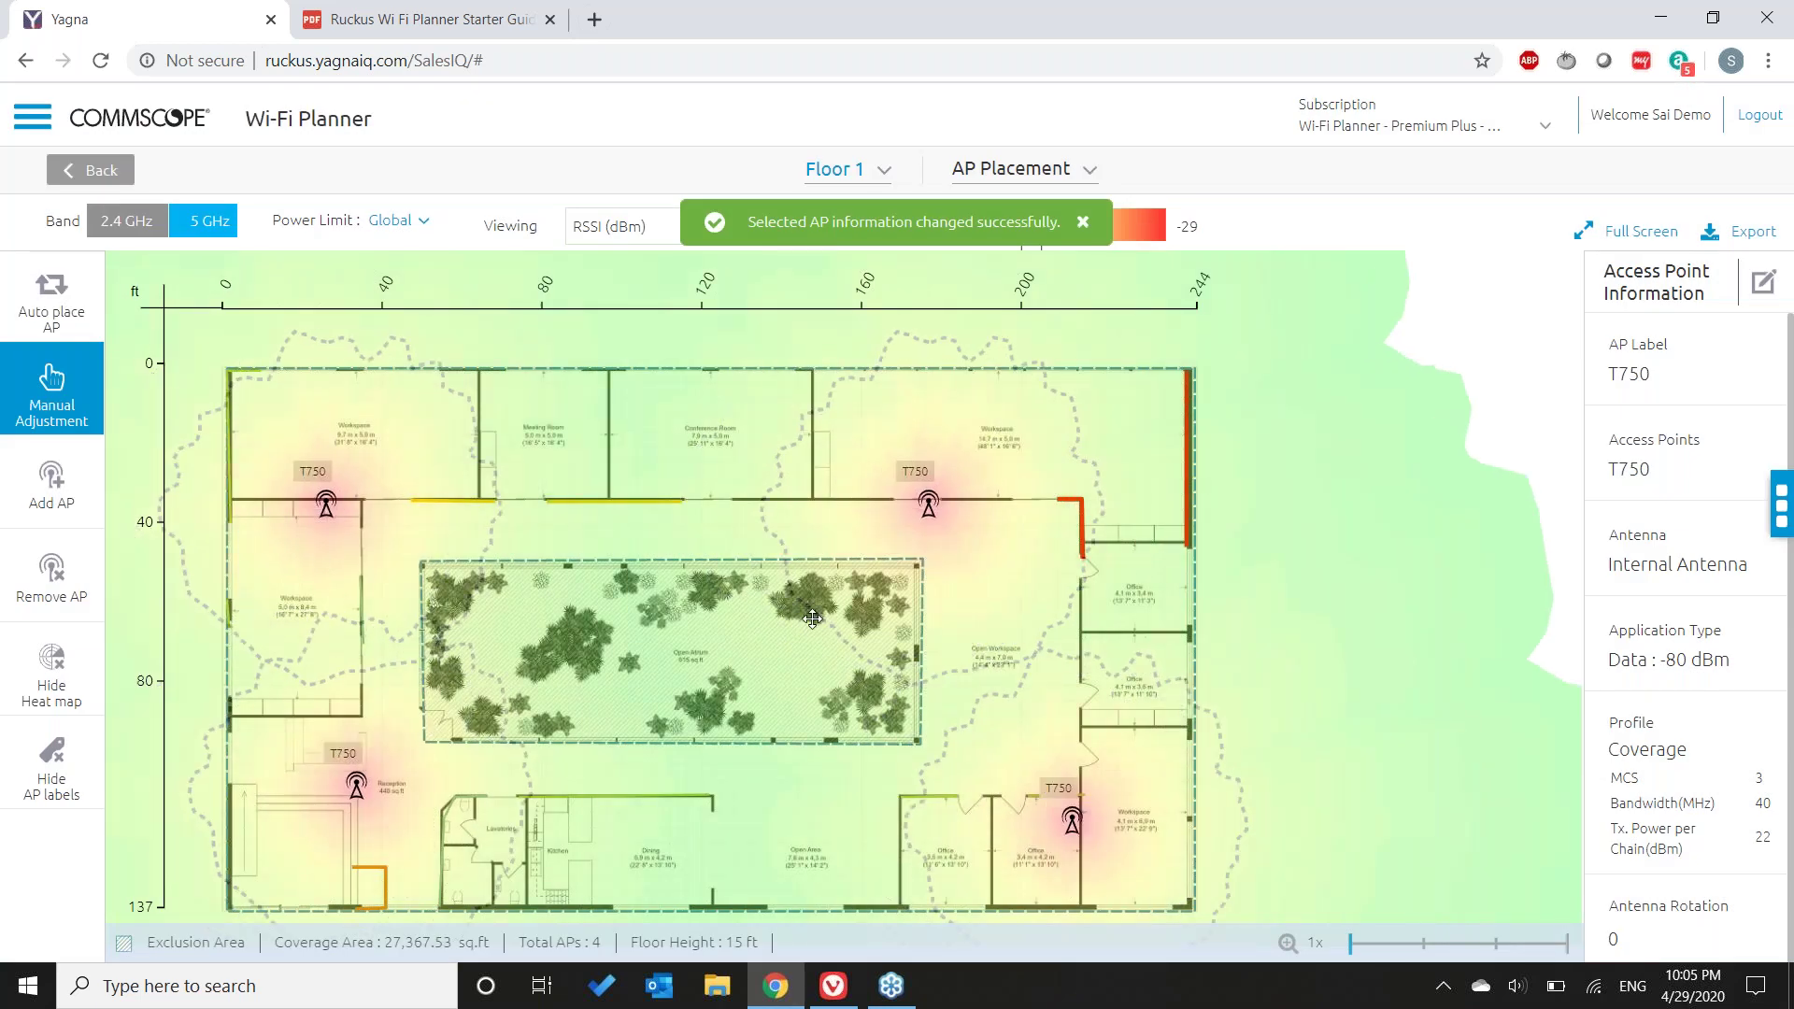
# - Move the upper-right AP aside and place a fifth T750 on the wall below the Conference Room
pyautogui.click(644, 530)
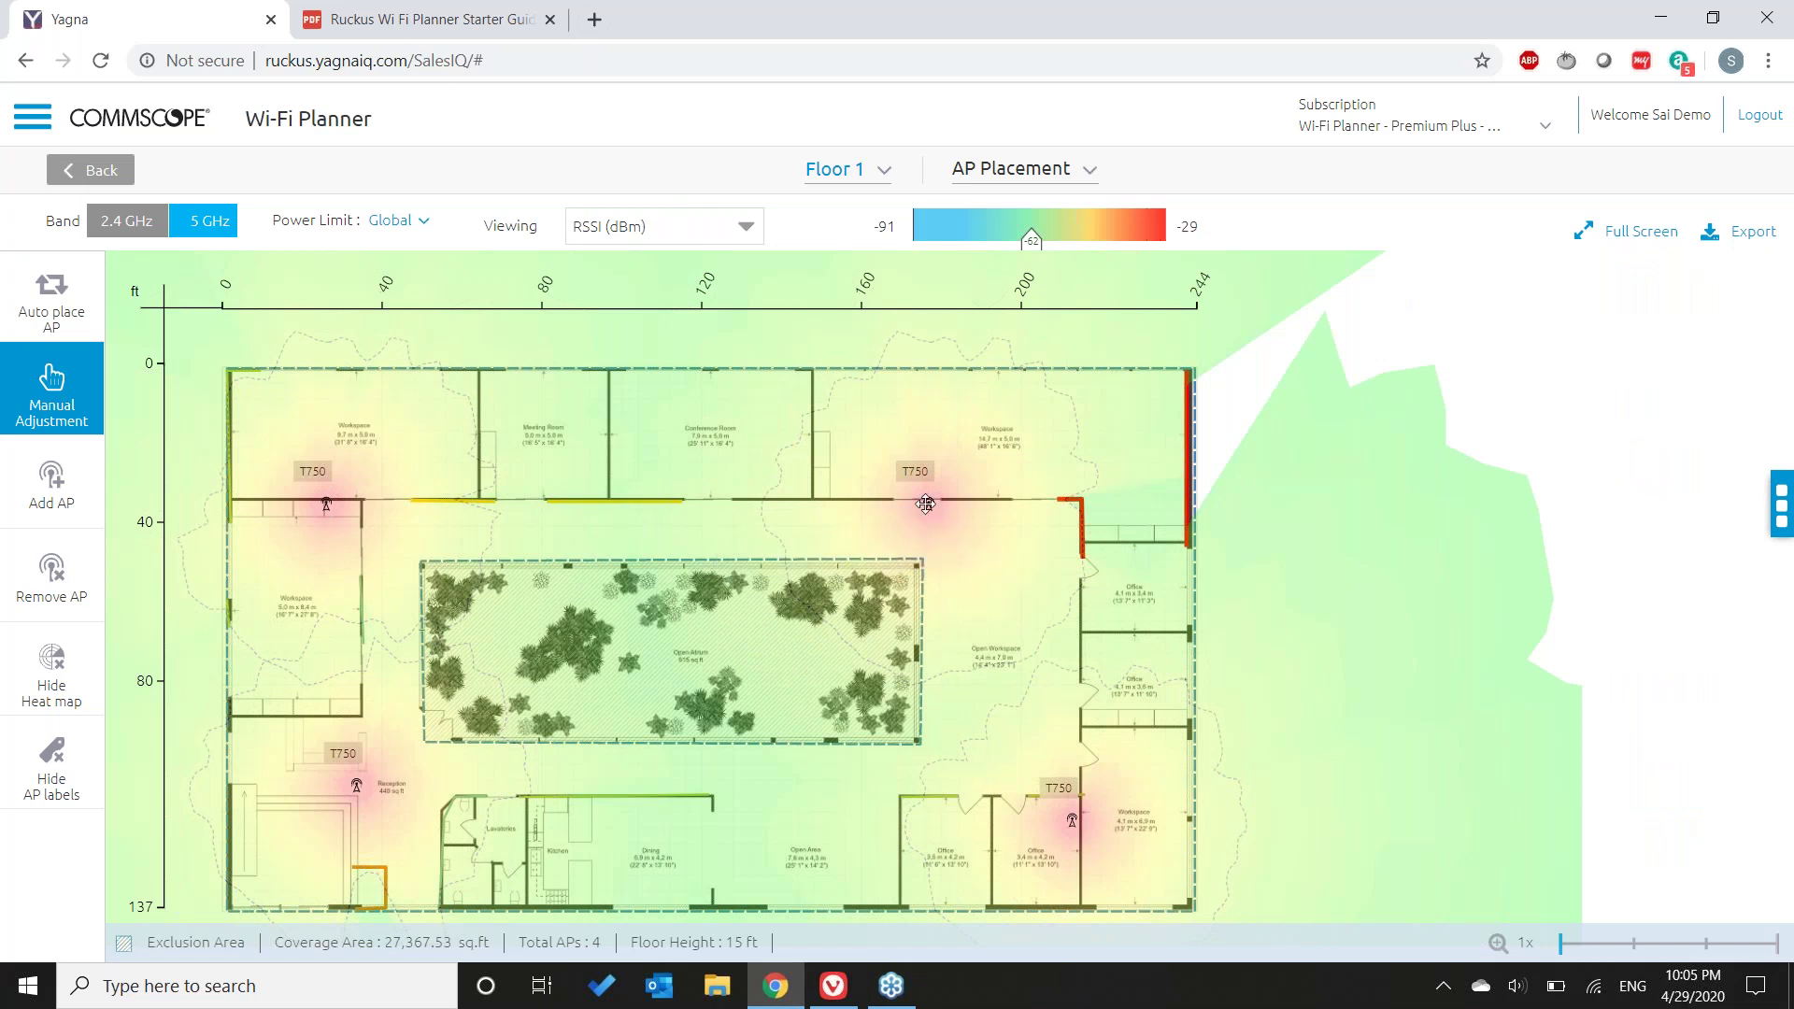
pyautogui.click(925, 504)
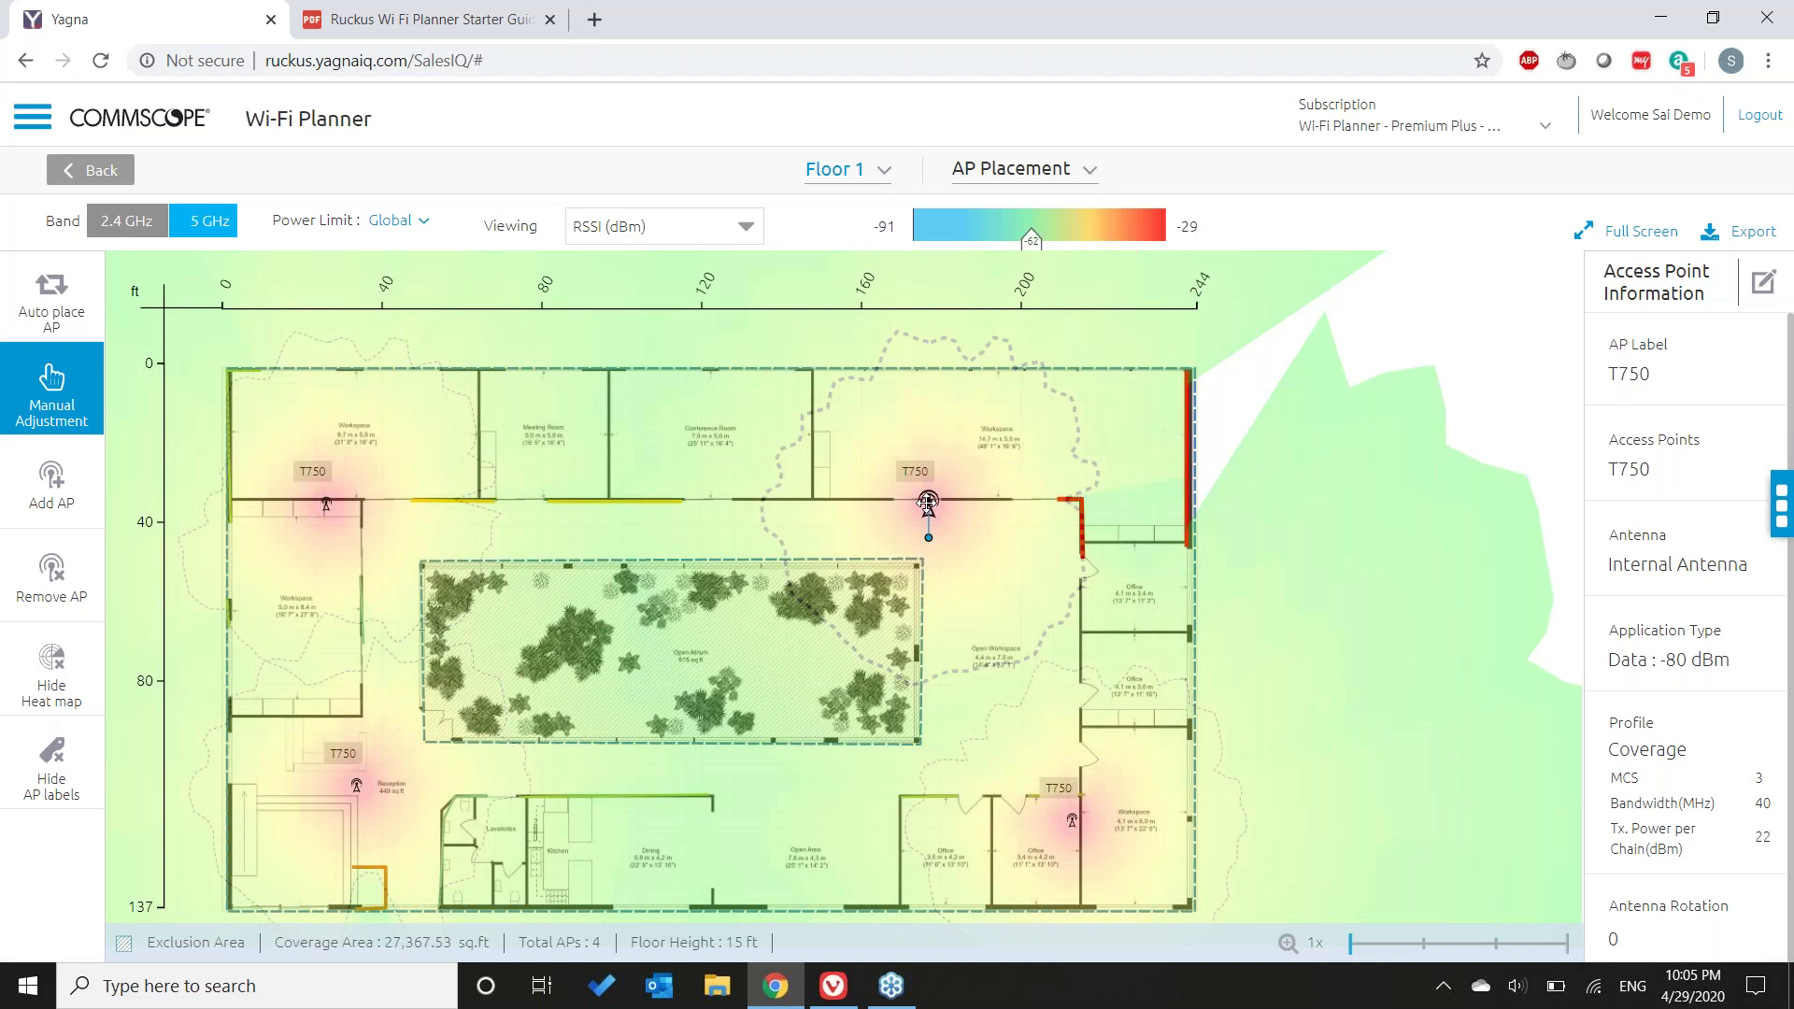
pyautogui.moveTo(928, 503); pyautogui.dragTo(1008, 584)
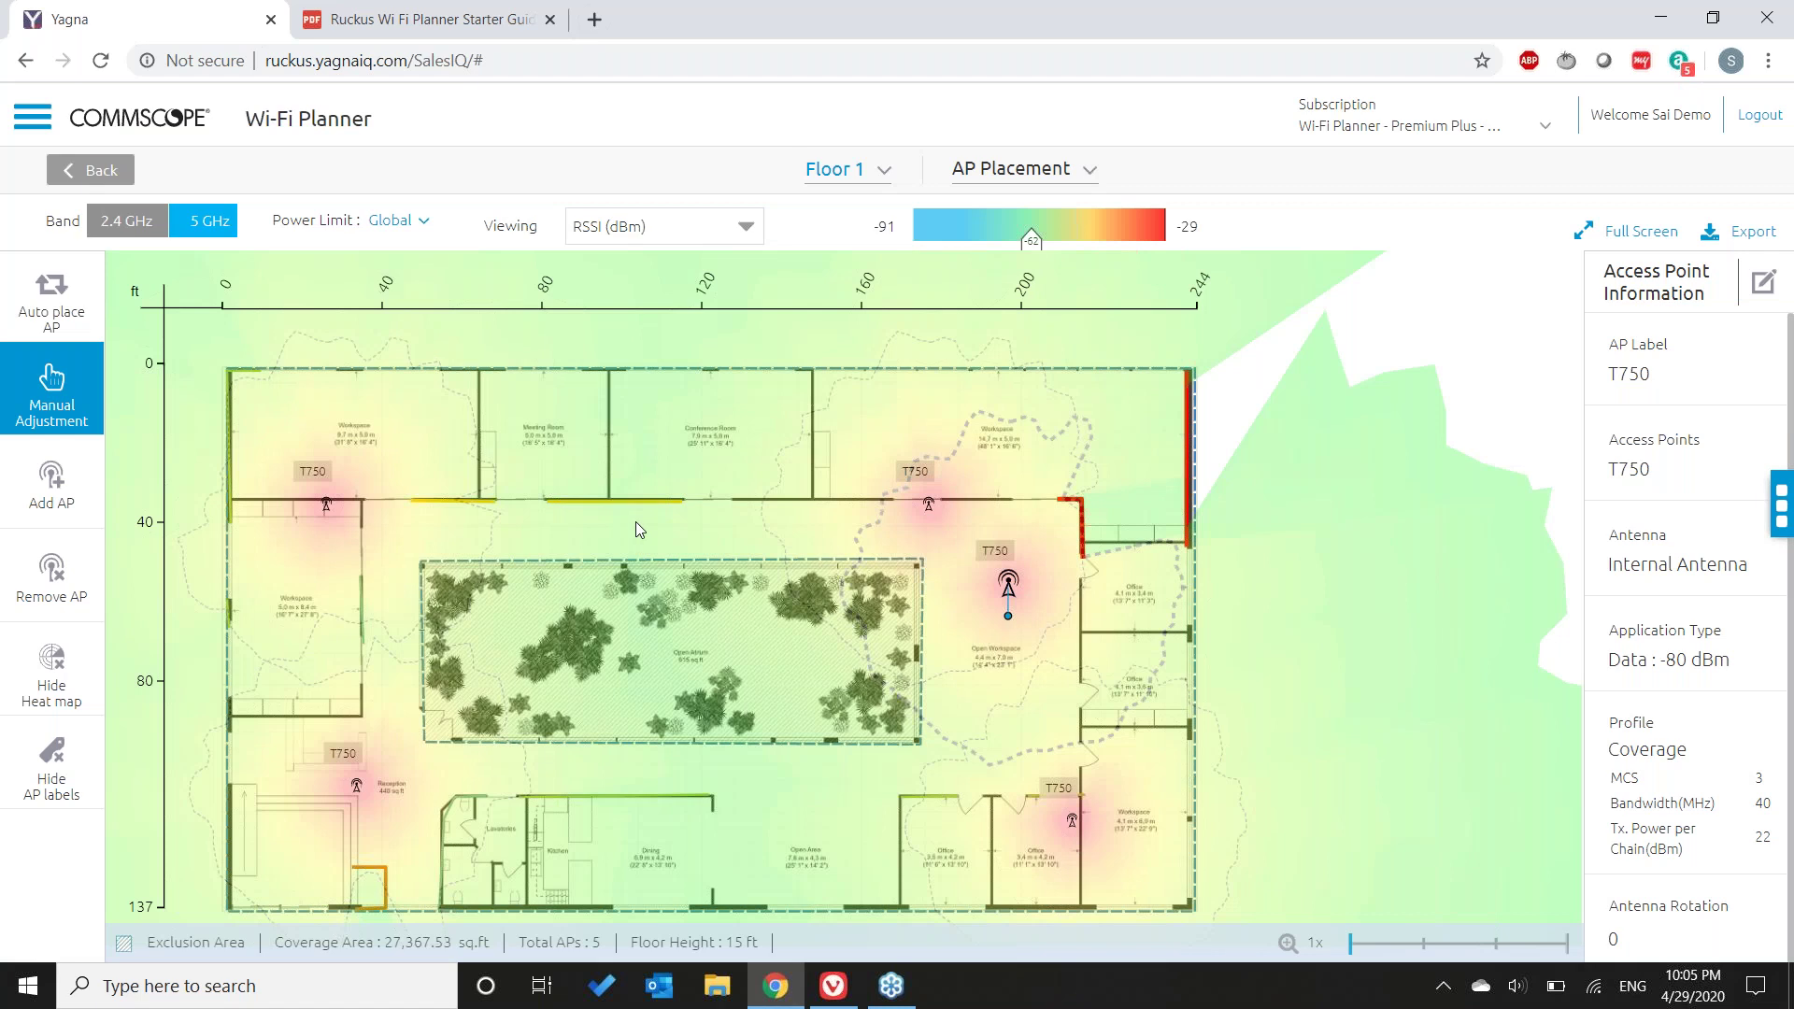
pyautogui.click(639, 530)
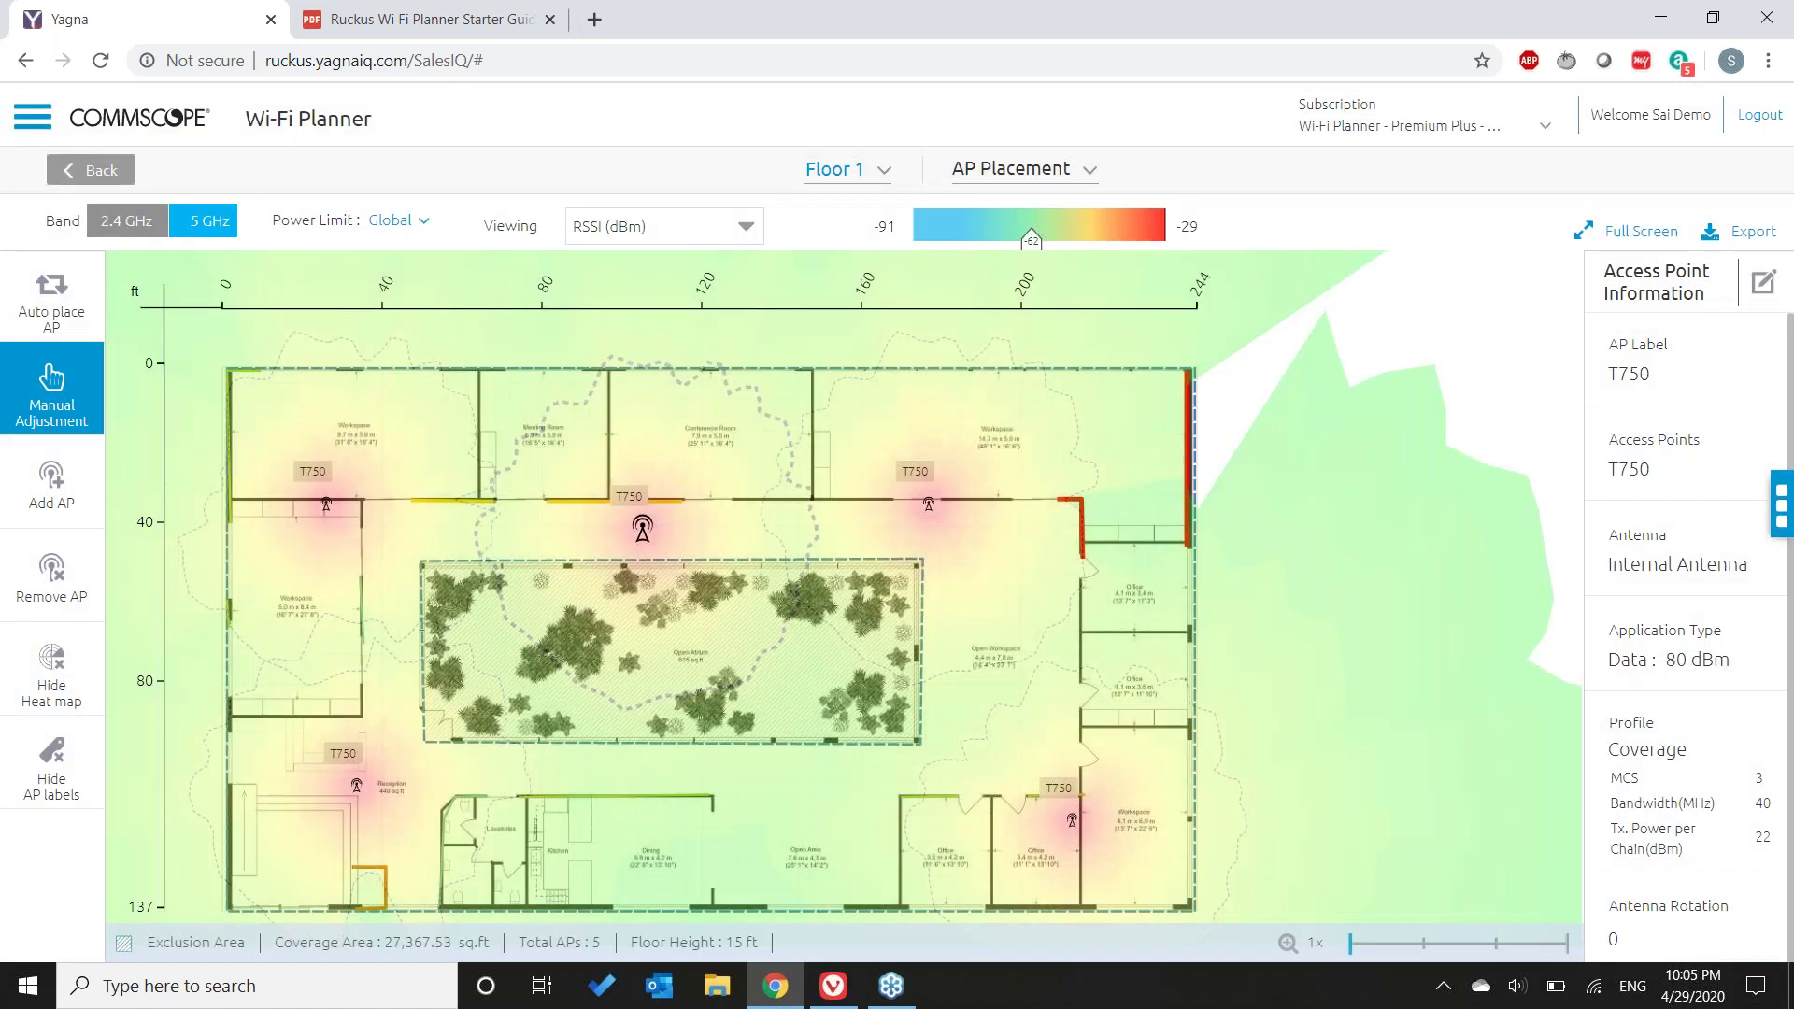
pyautogui.moveTo(642, 528); pyautogui.dragTo(639, 486)
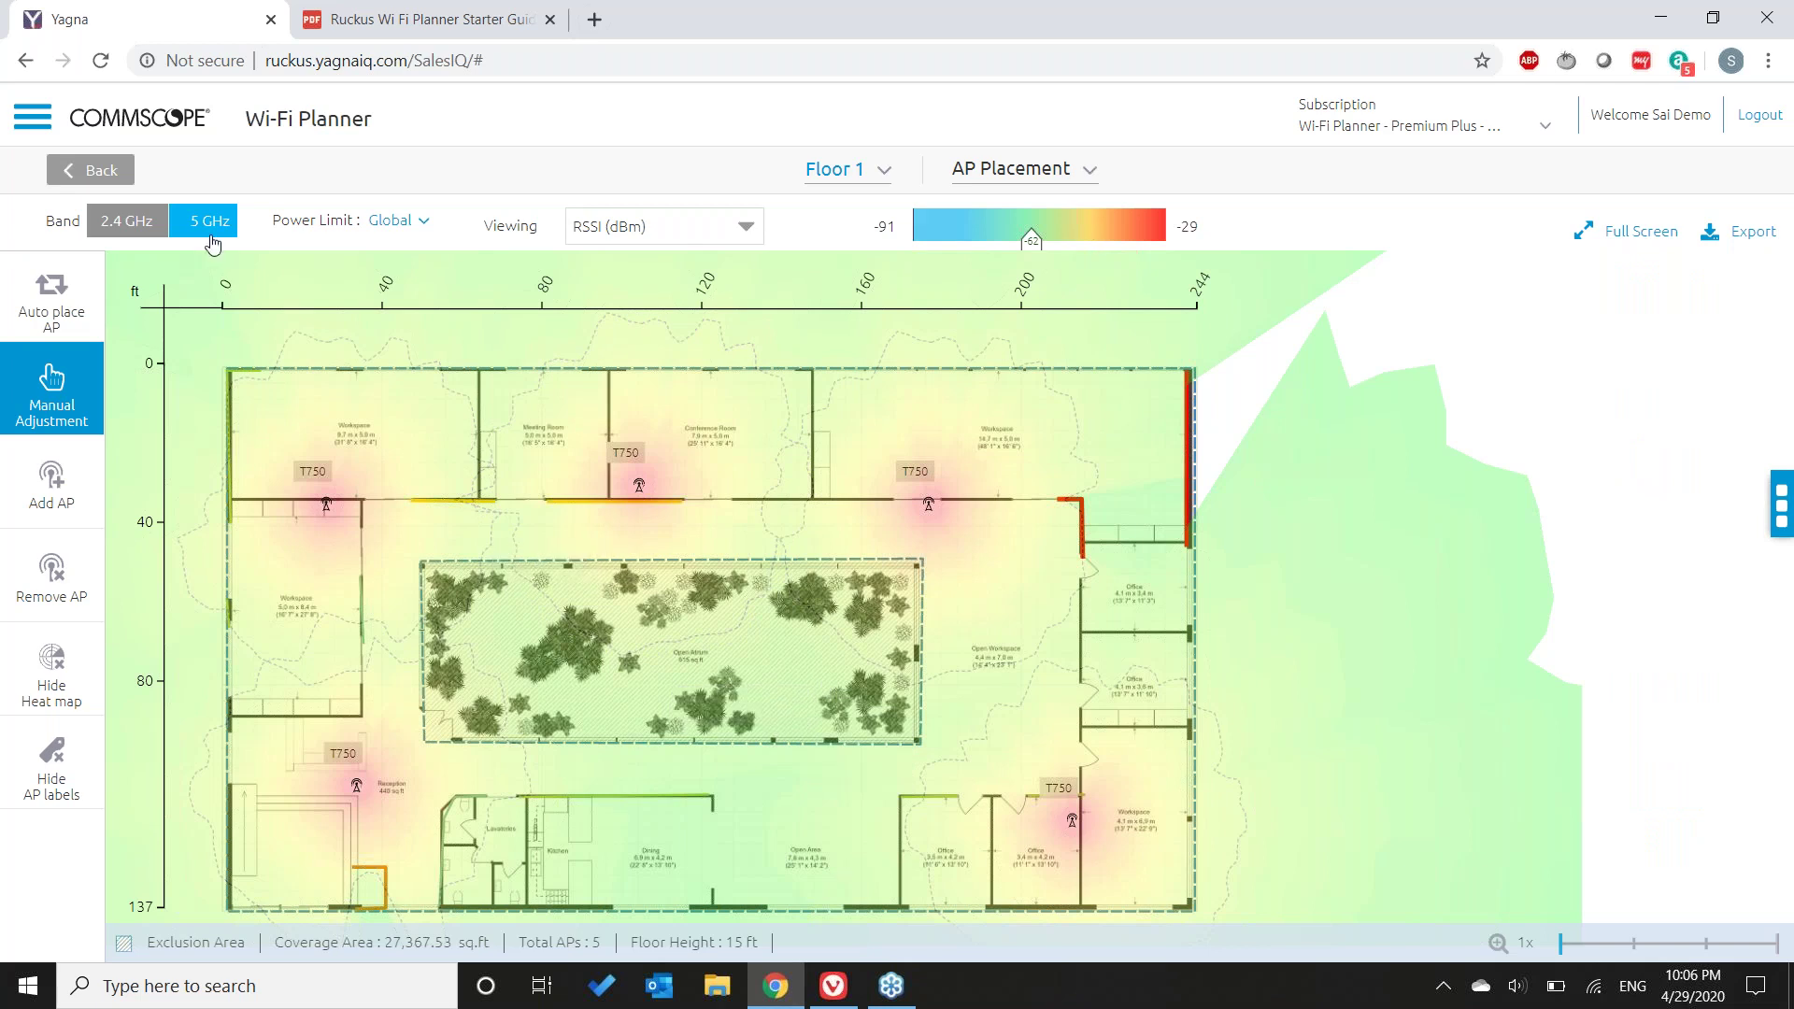
pyautogui.click(140, 231)
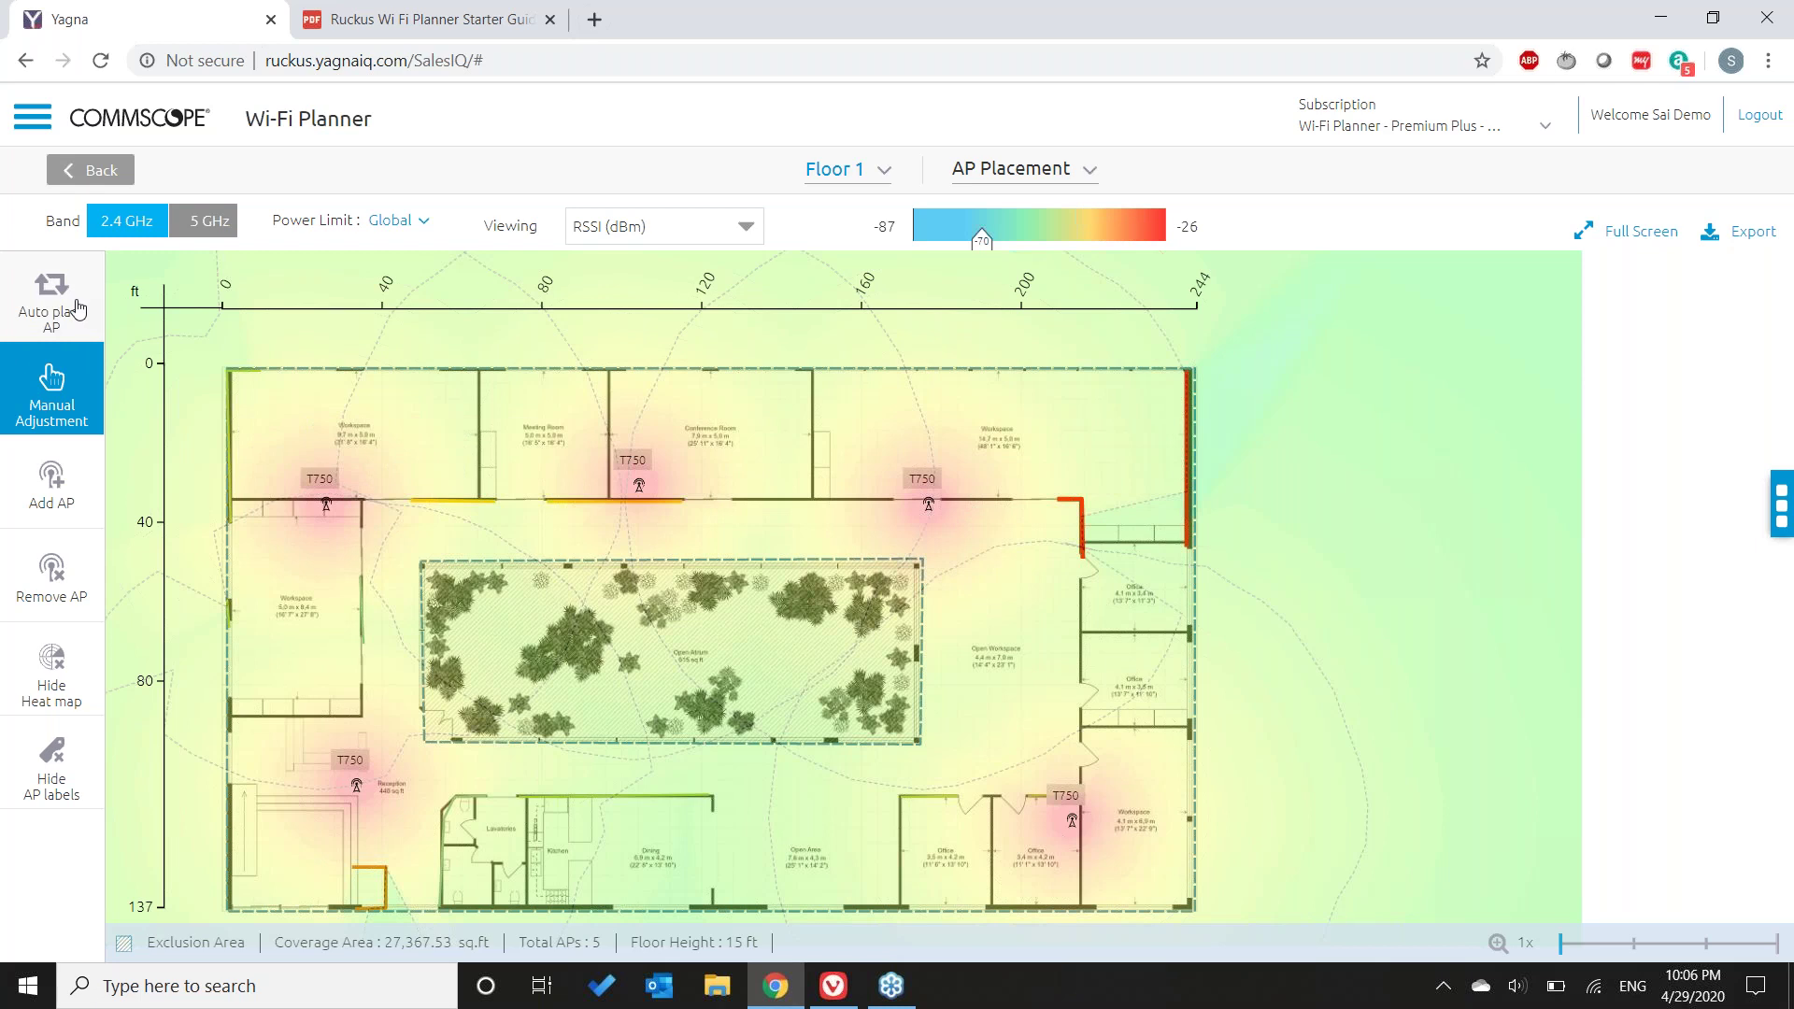
pyautogui.click(207, 228)
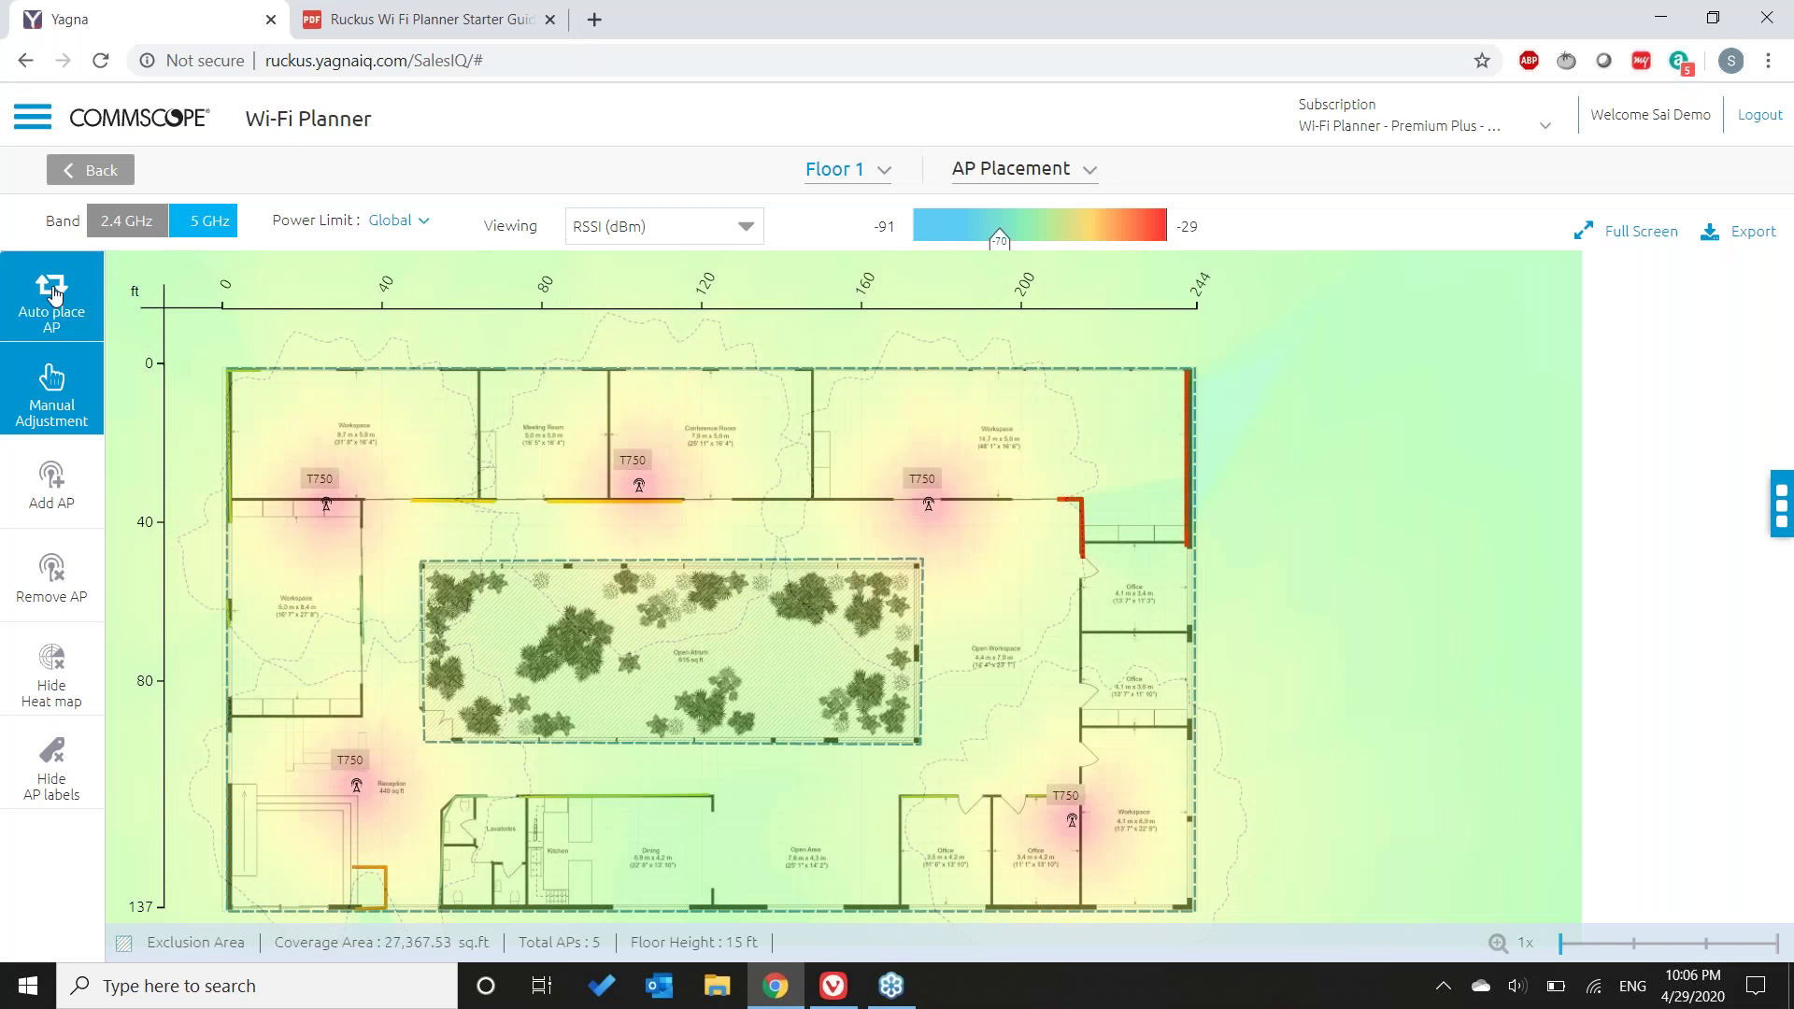
# - Remove all APs to re-run auto placement, estimating 250 users and 400 devices for Floor 1
pyautogui.click(52, 294)
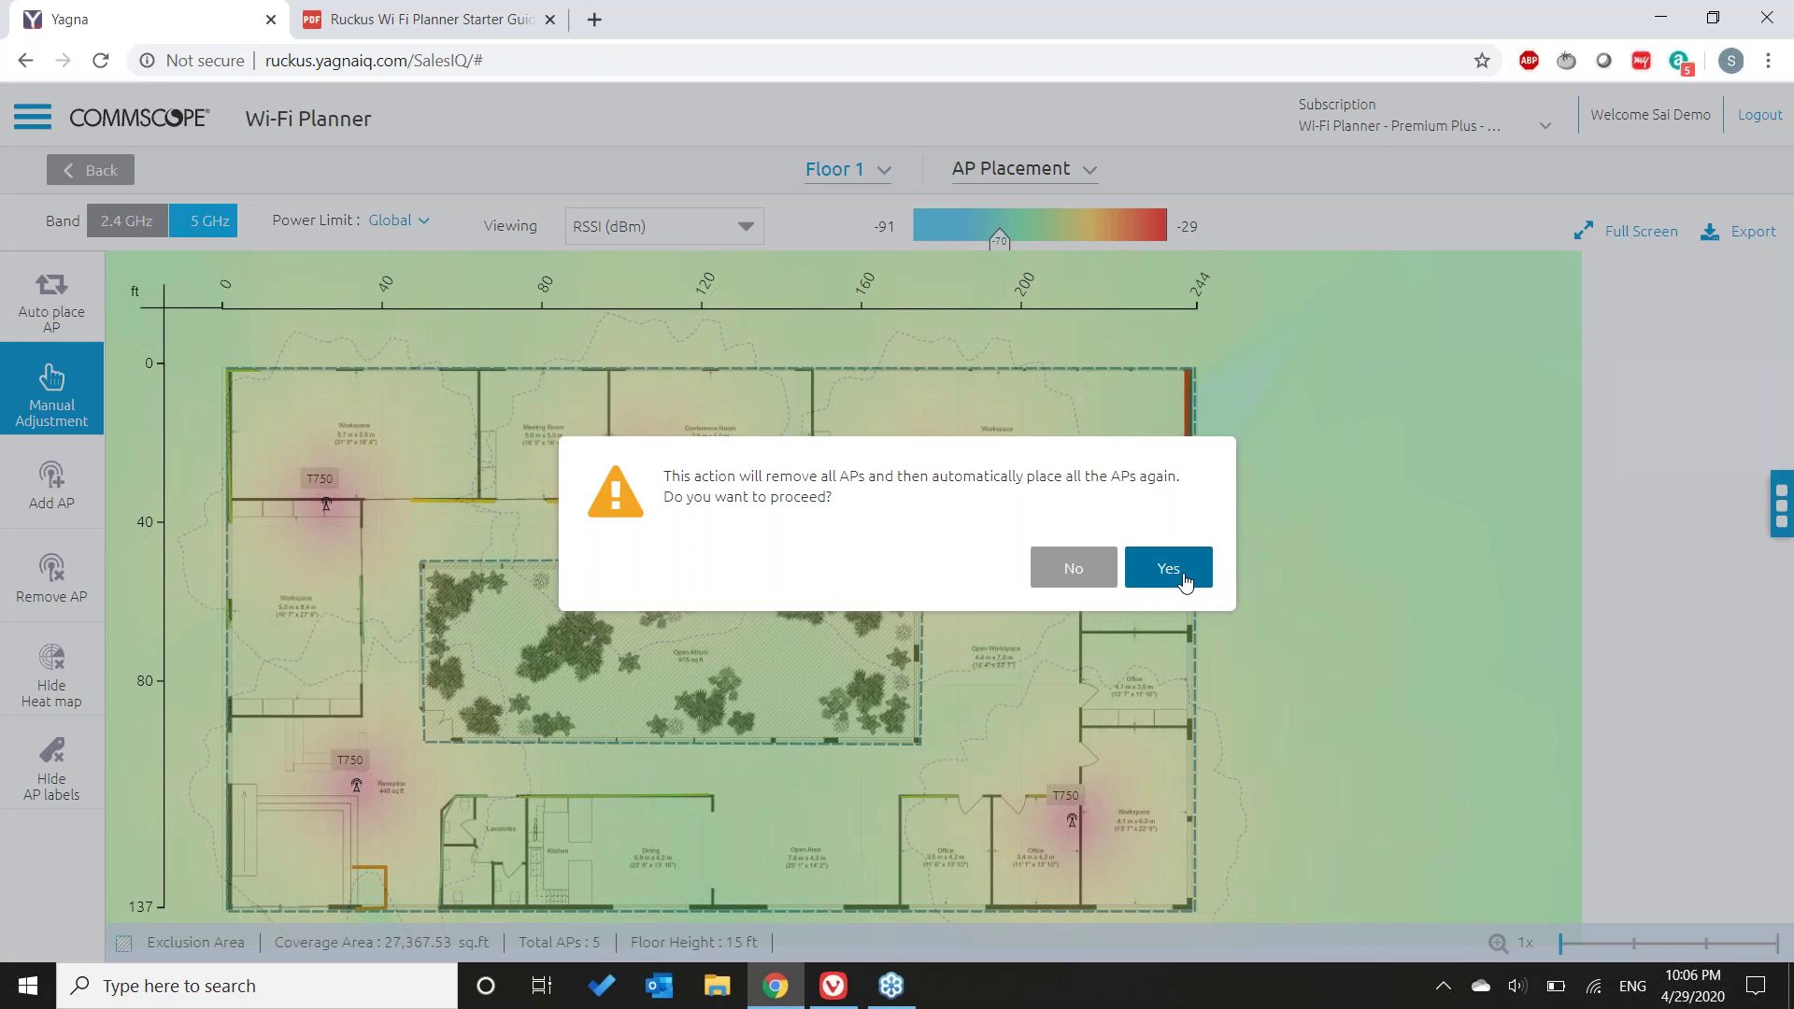
pyautogui.click(1183, 579)
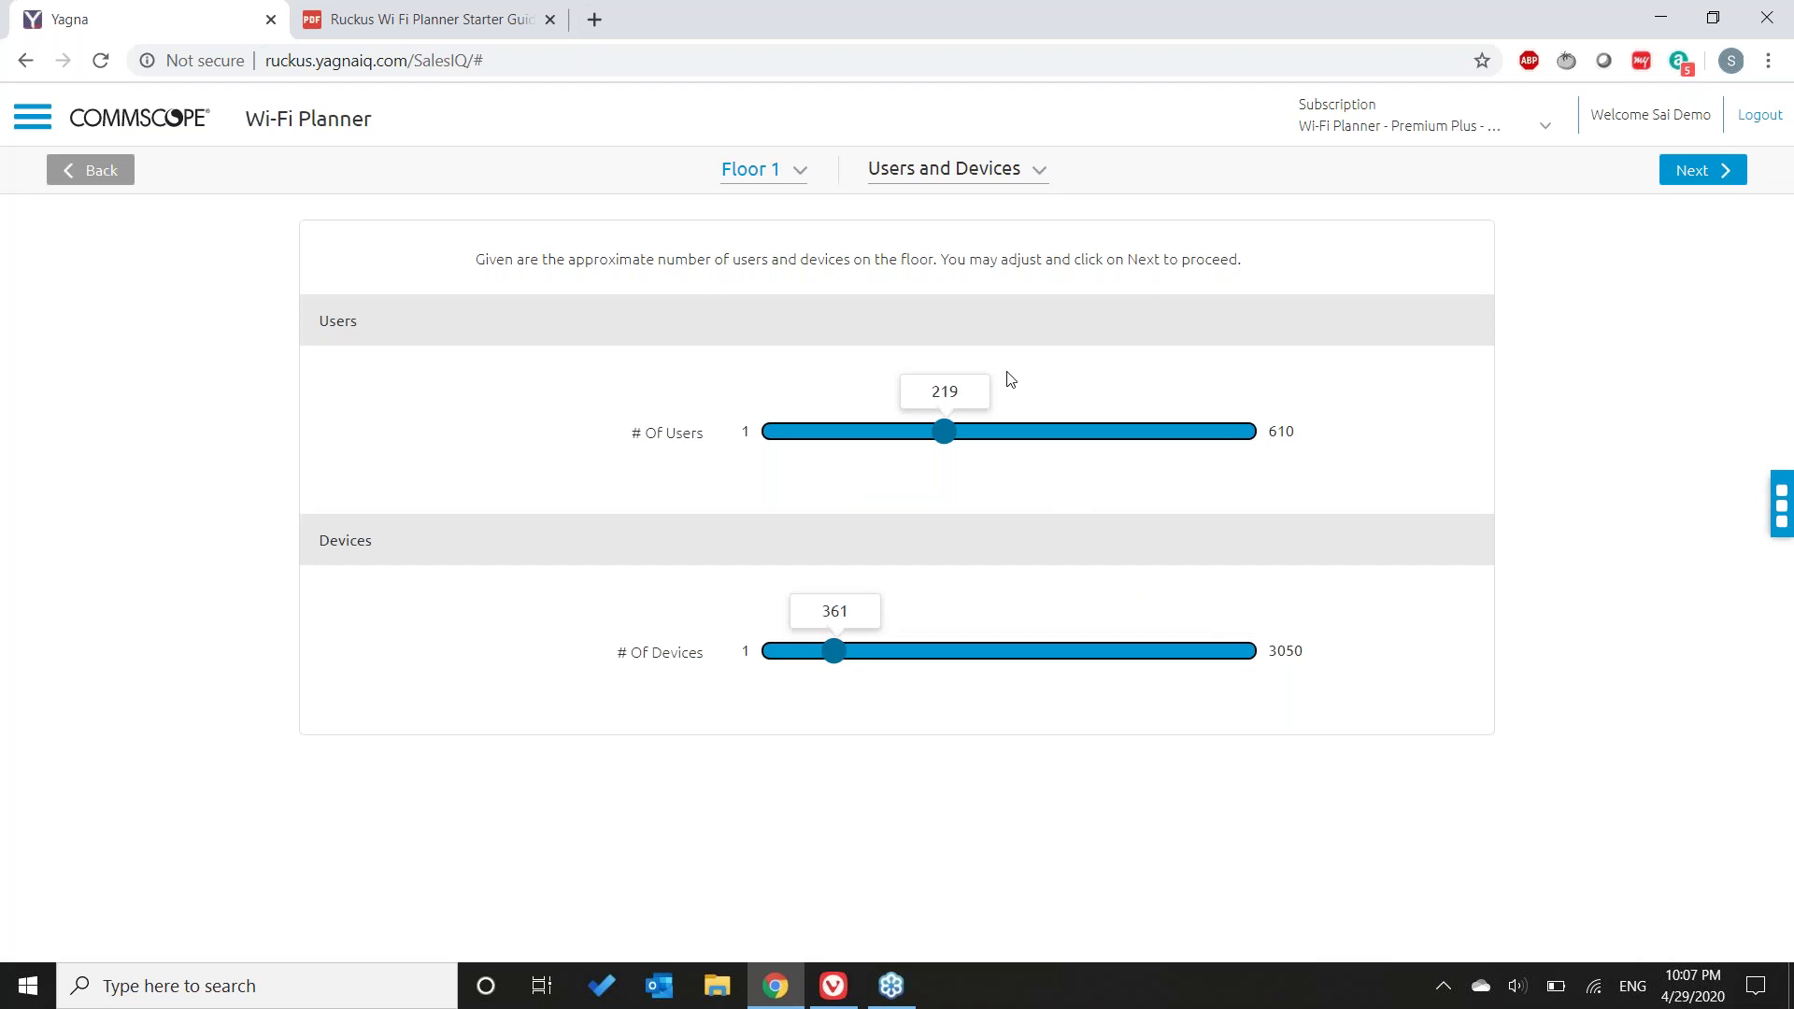
pyautogui.doubleClick(962, 391)
pyautogui.write('250')
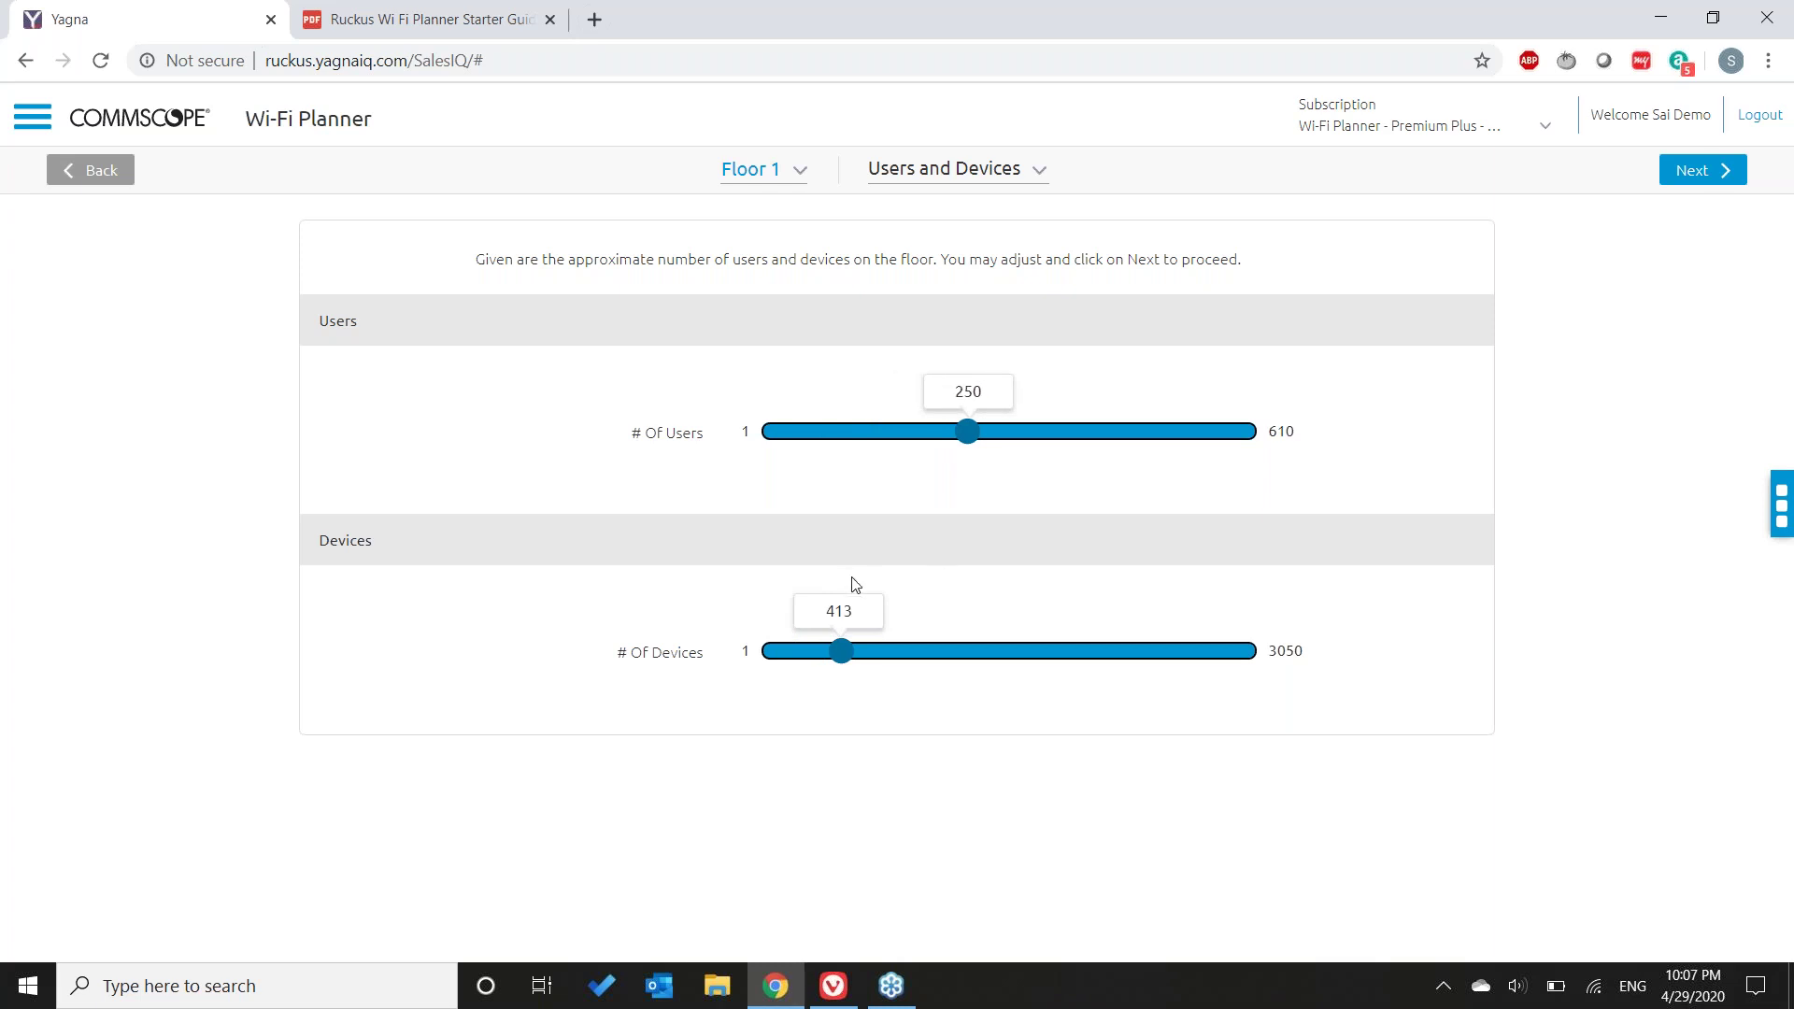
pyautogui.doubleClick(832, 611)
pyautogui.write('400')
pyautogui.click(1702, 171)
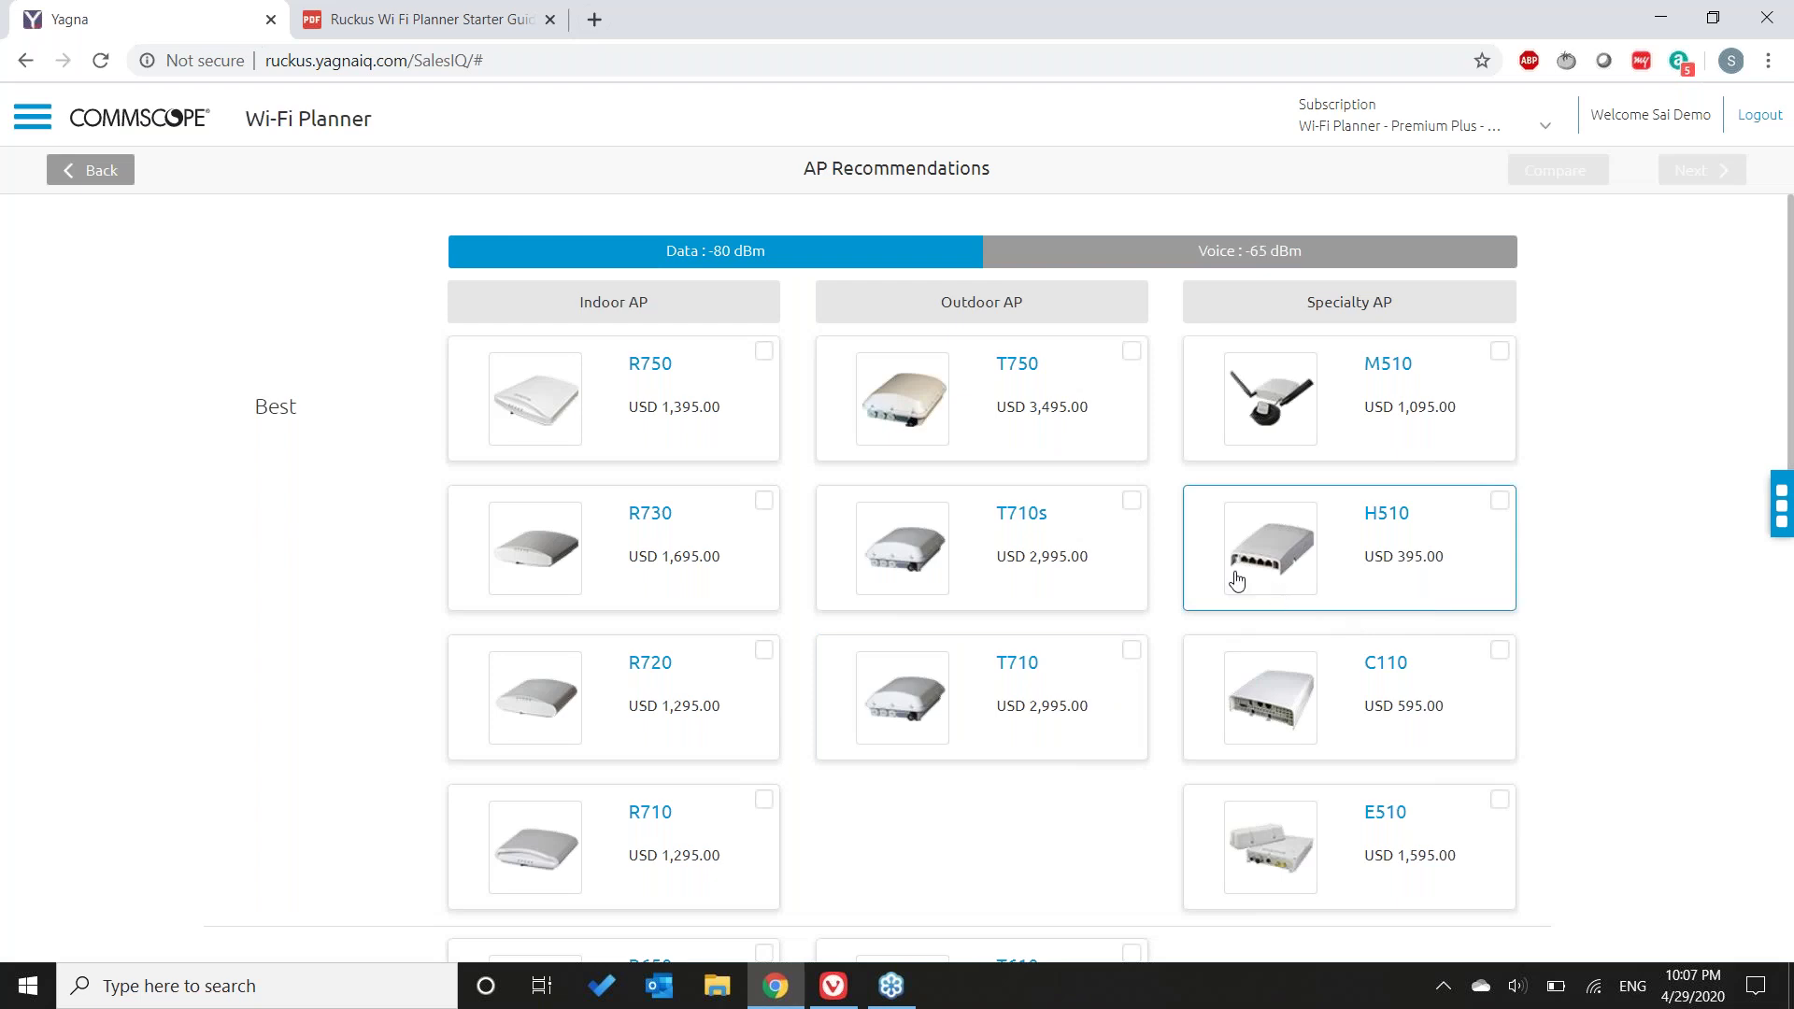
# - Review the AP Recommendations list, viewing and closing the T710 product details
pyautogui.scroll(-6, 1161, 713)
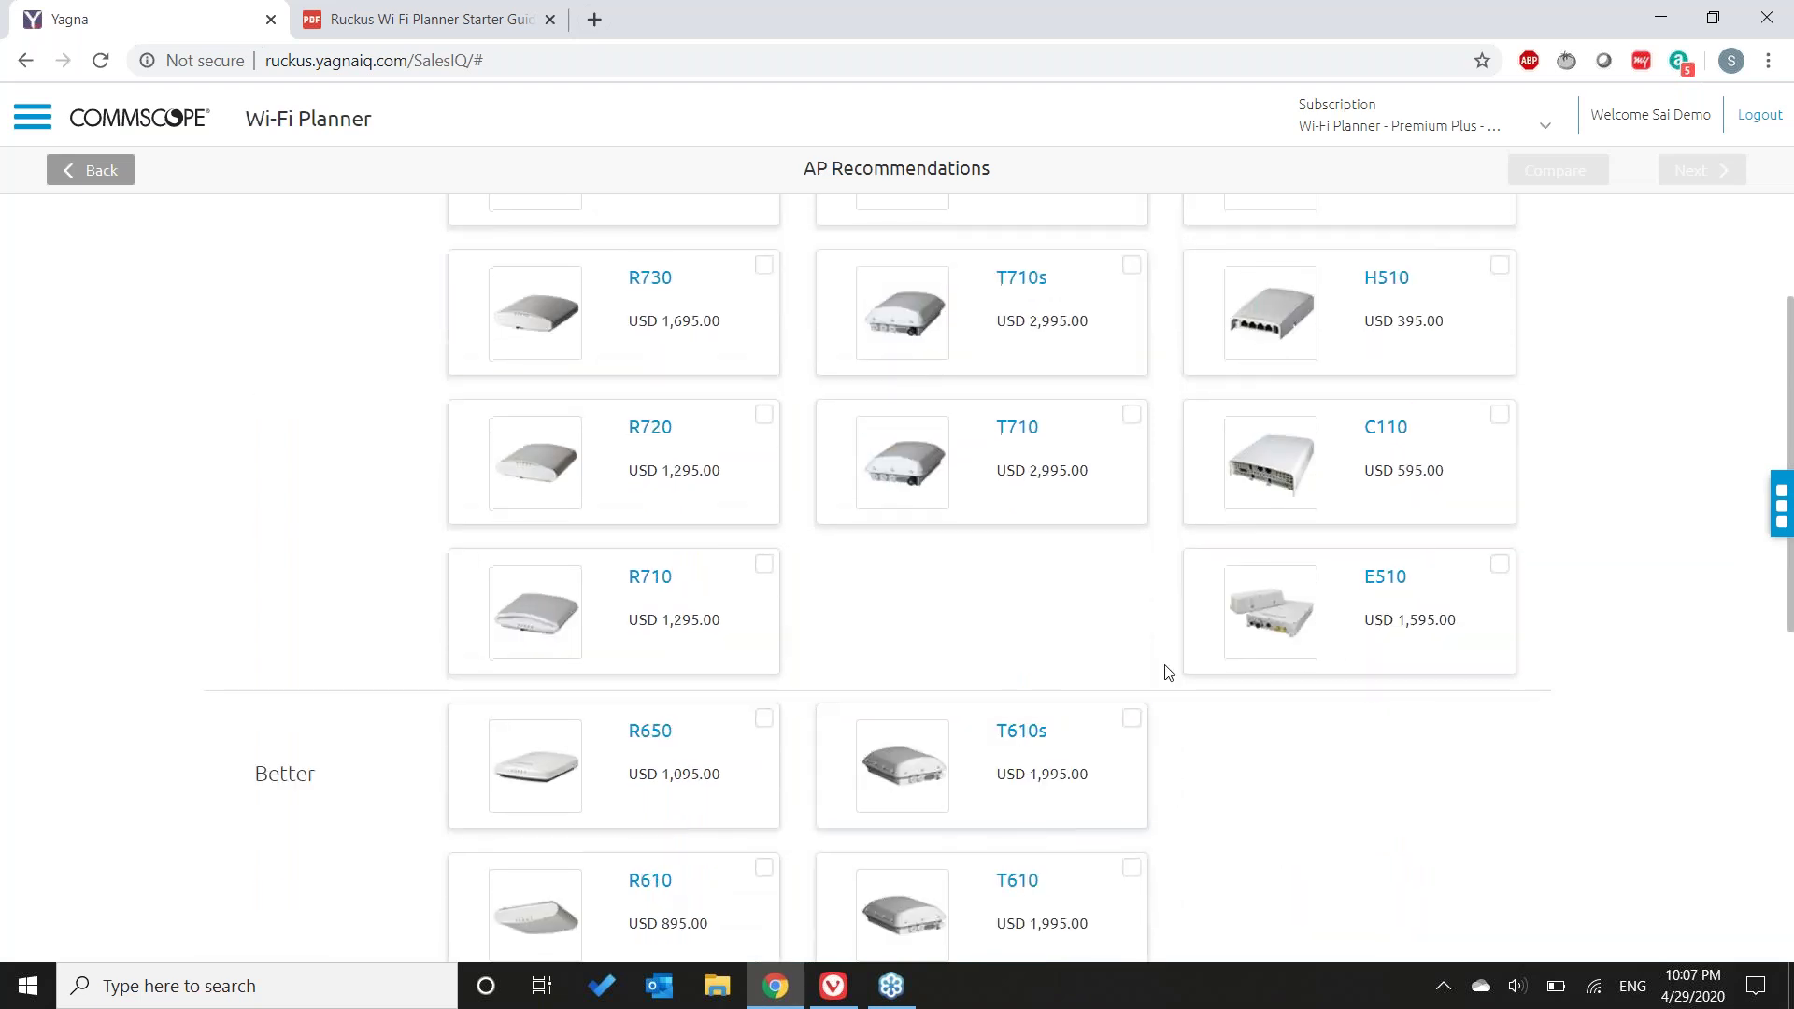
pyautogui.scroll(-4, 1218, 681)
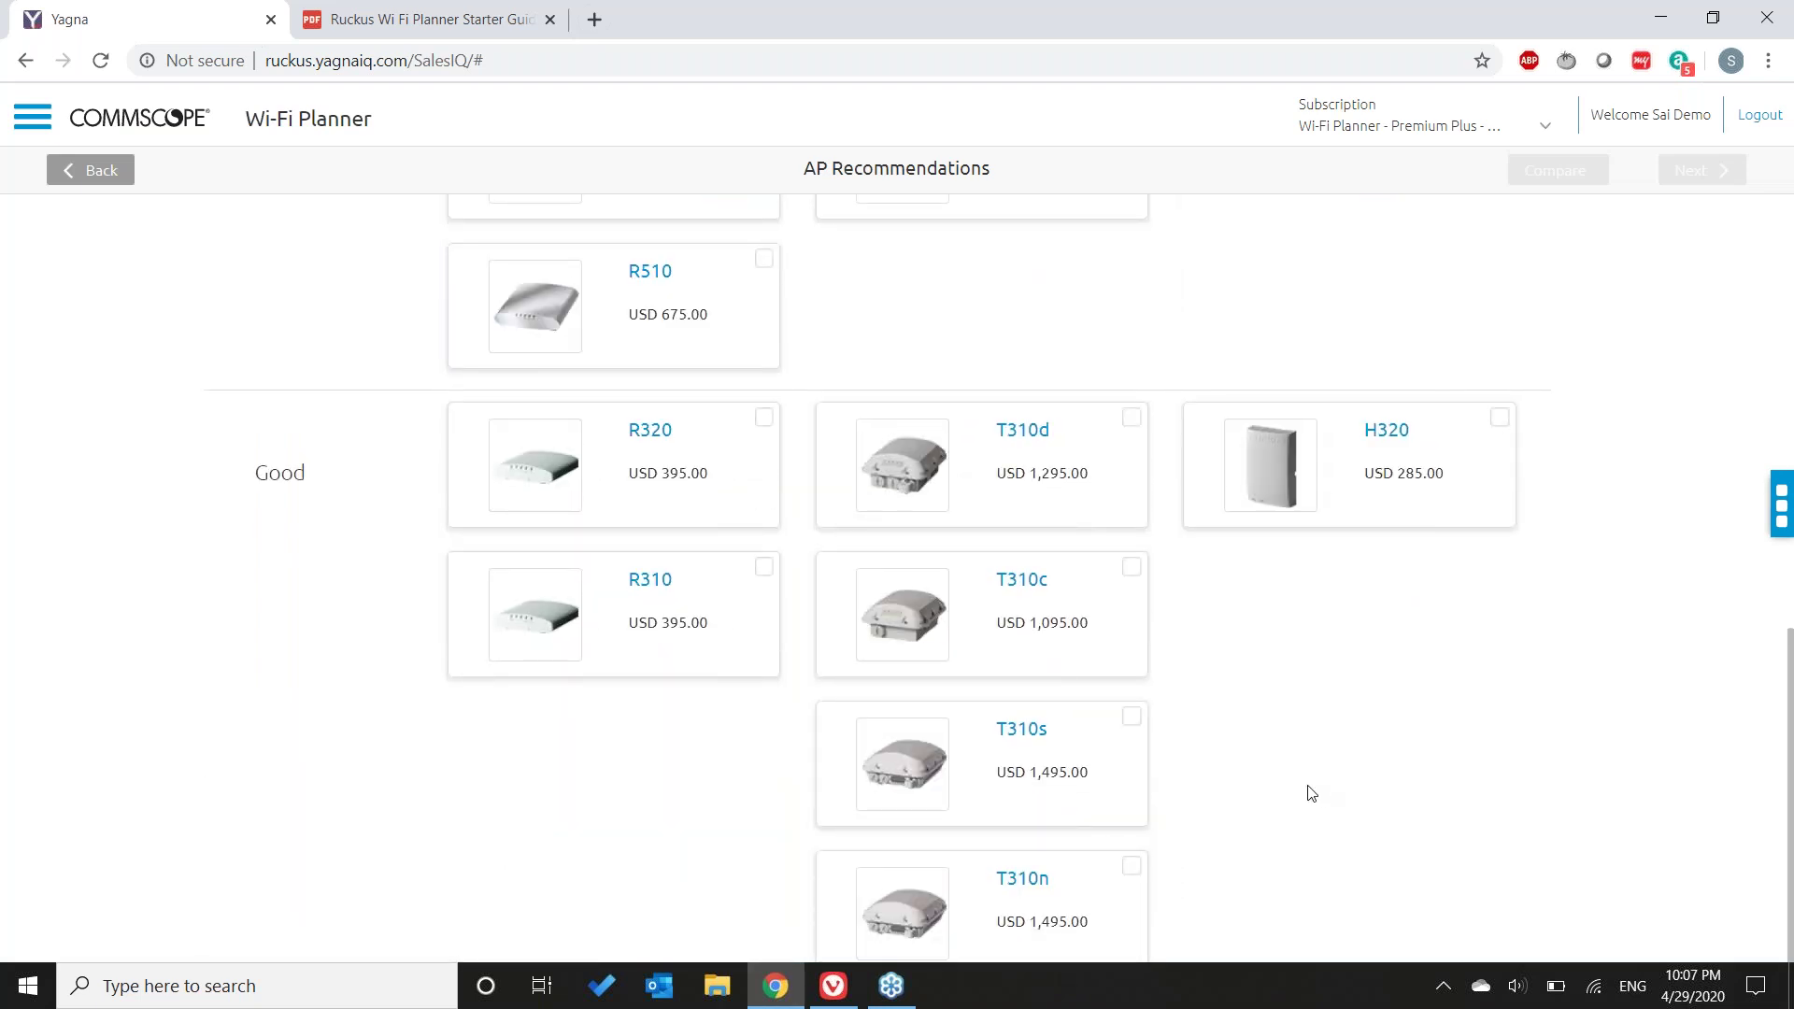
pyautogui.scroll(10, 1310, 792)
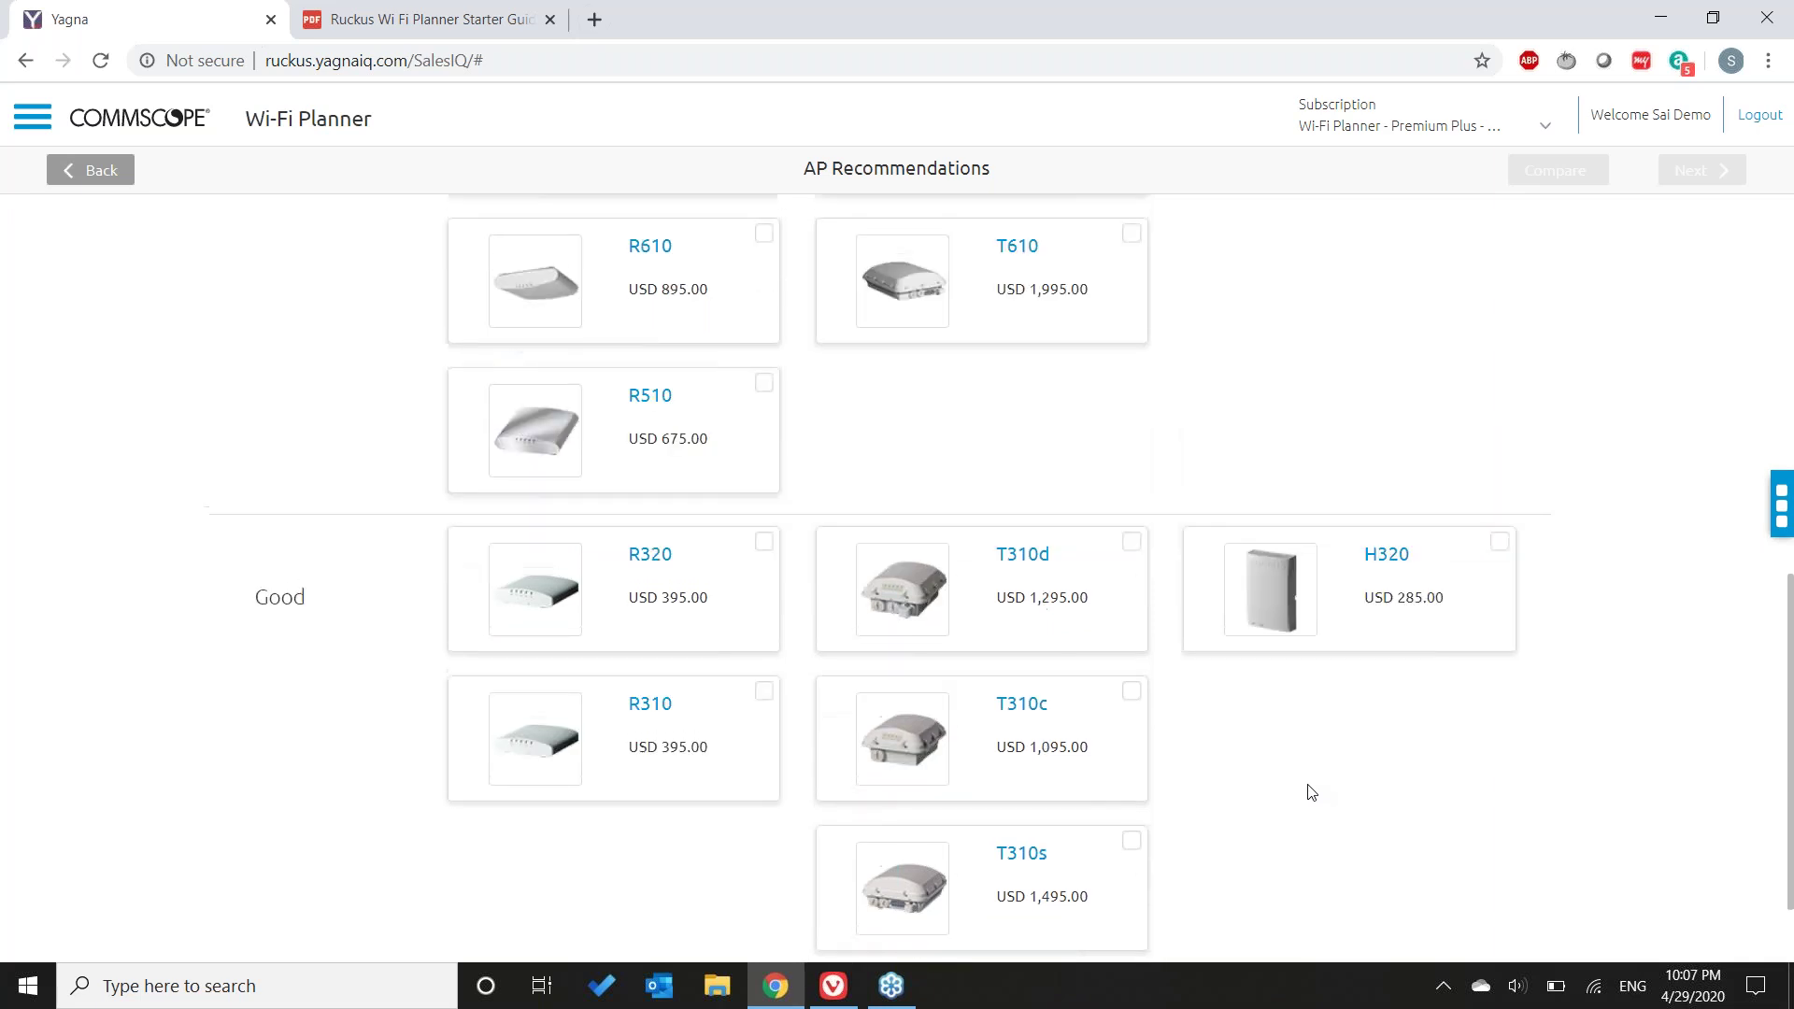
pyautogui.scroll(1, 1308, 790)
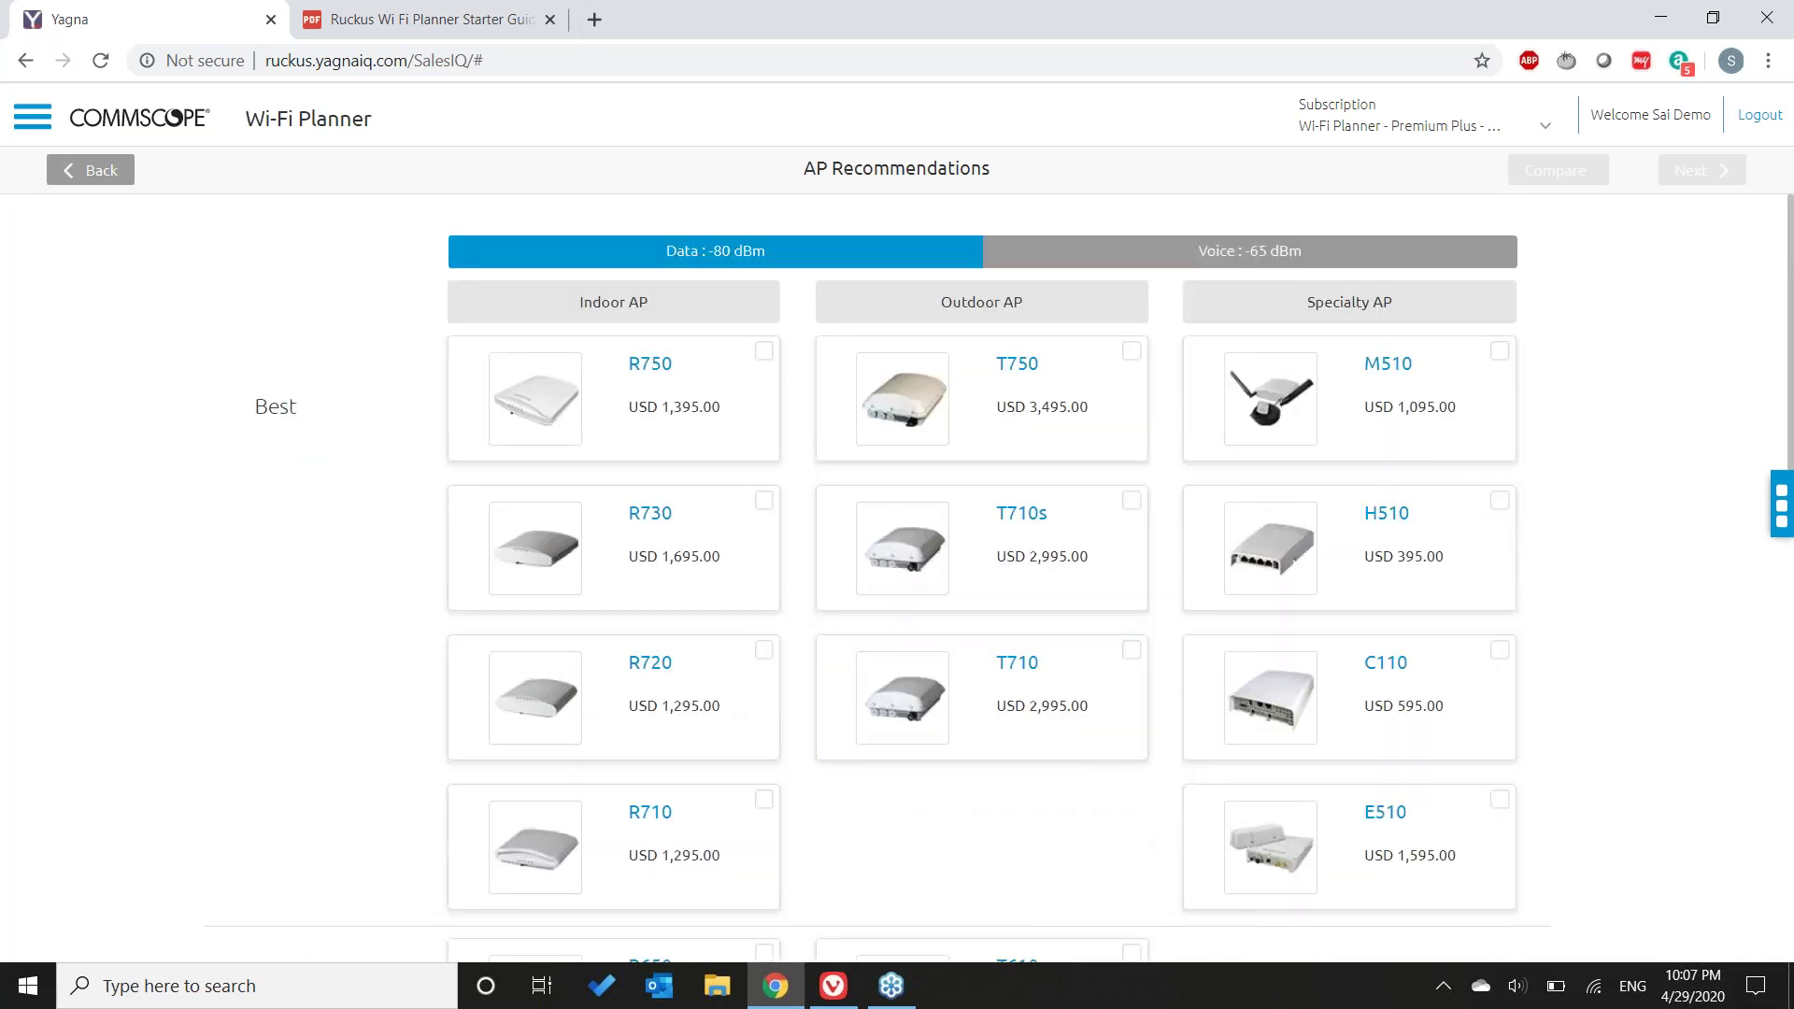
pyautogui.click(1024, 665)
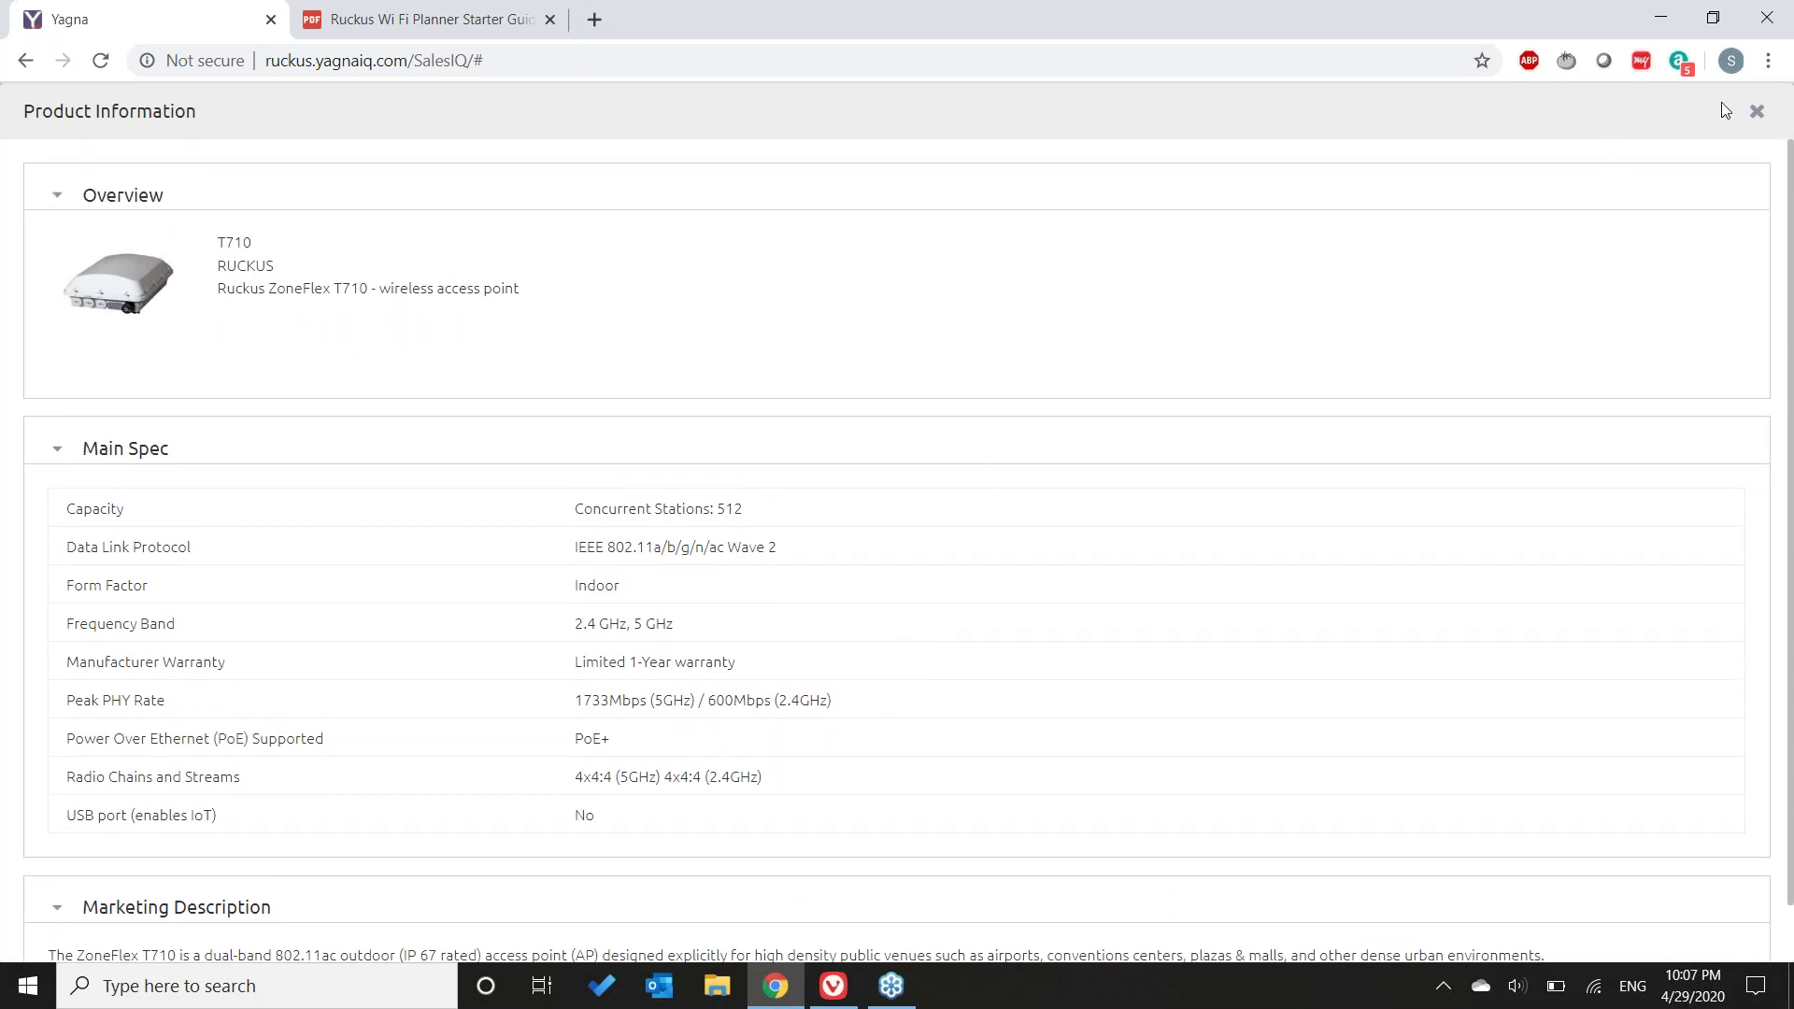
pyautogui.click(1756, 113)
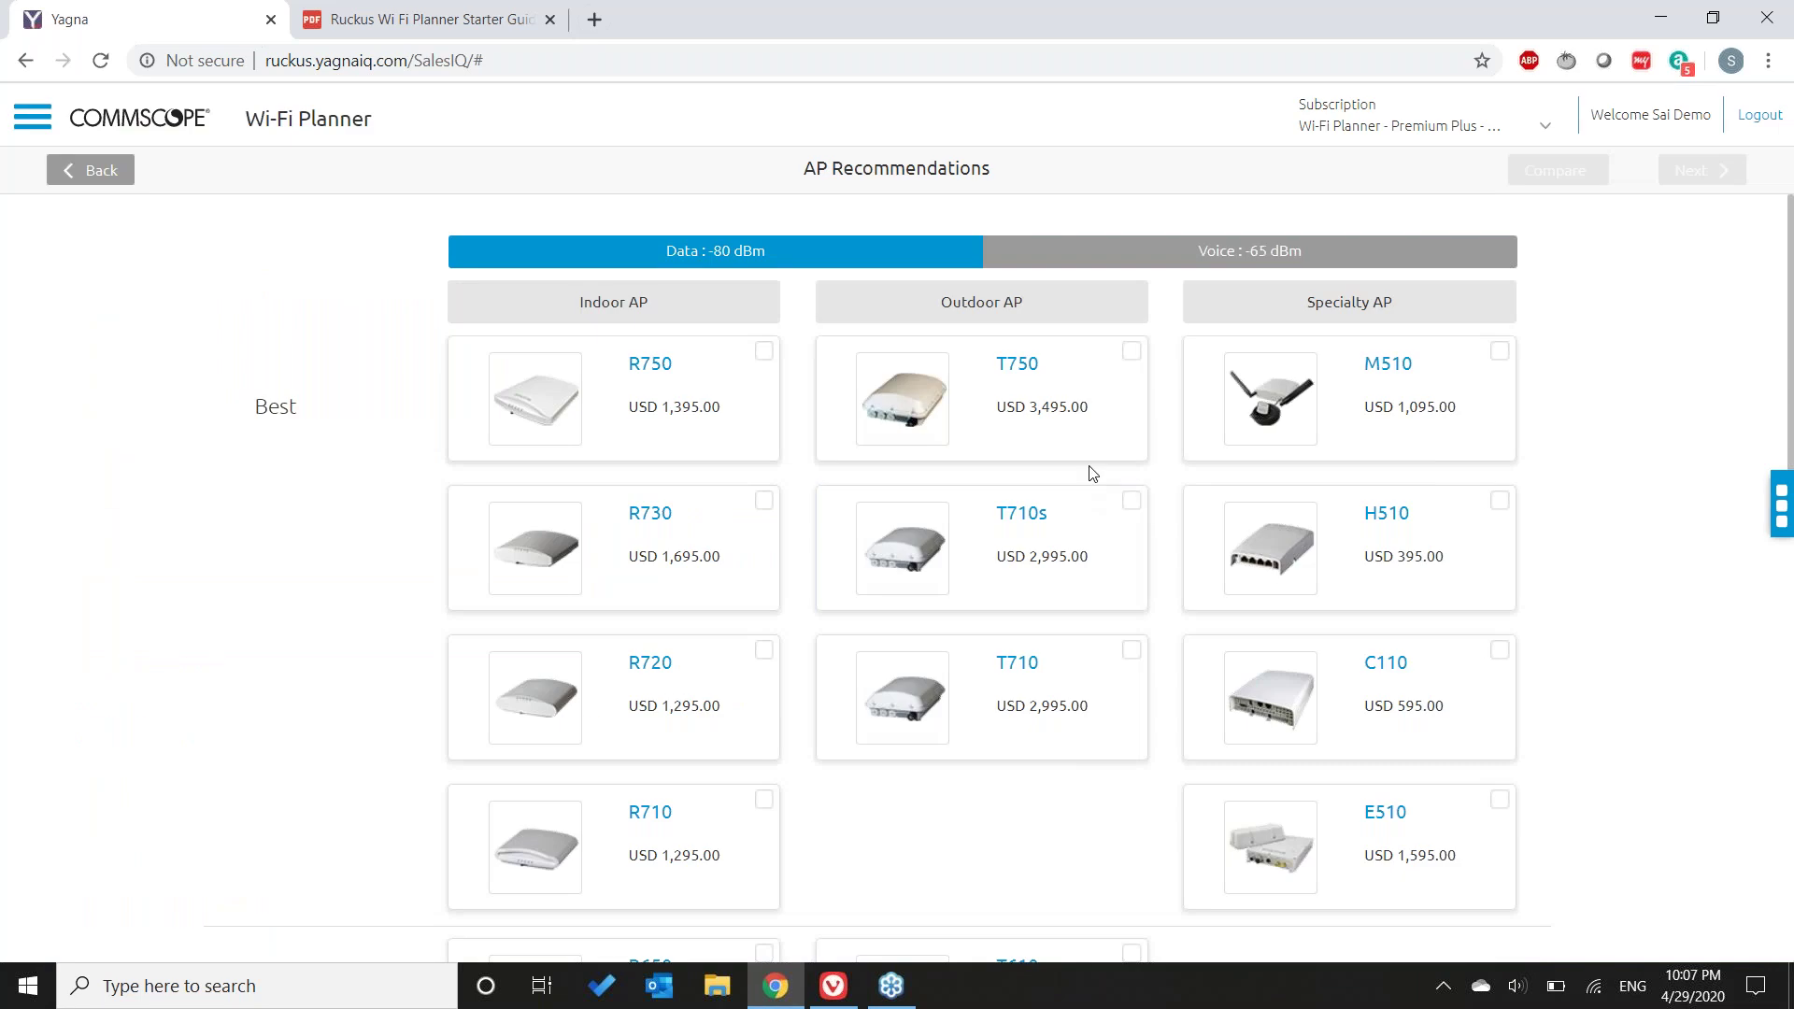
pyautogui.scroll(-5, 1102, 733)
pyautogui.scroll(-5, 1099, 730)
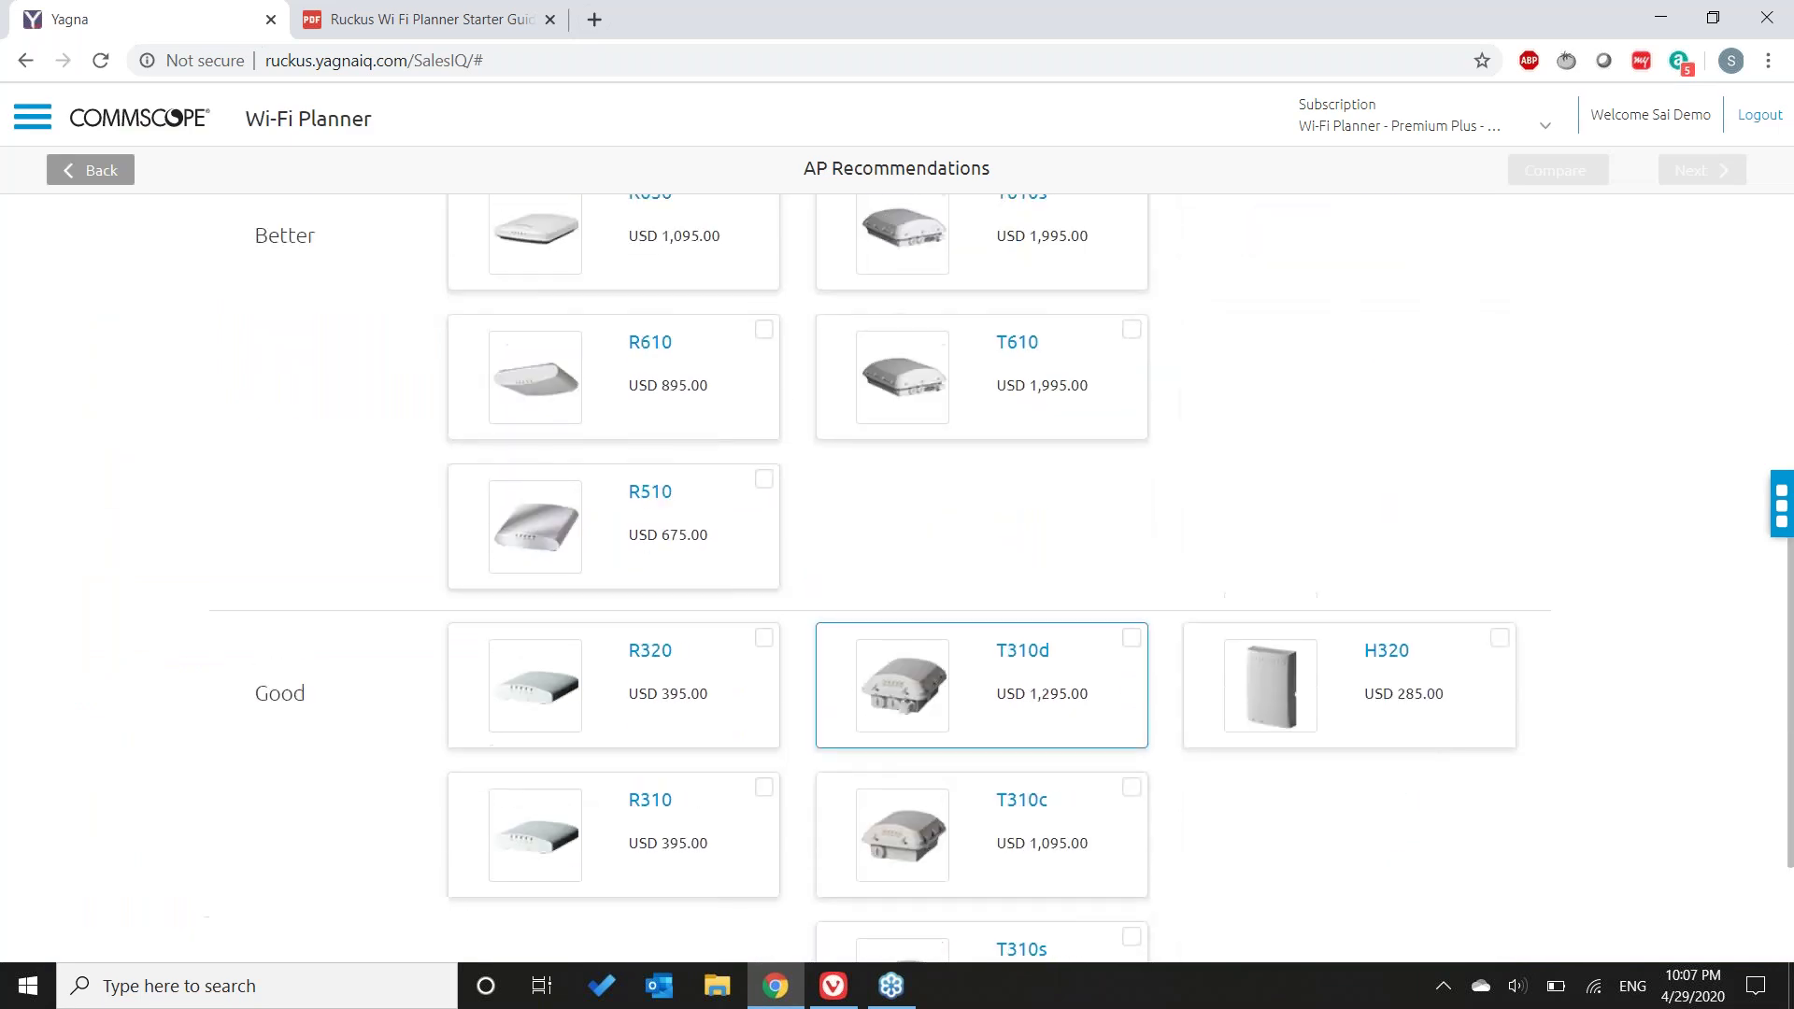
pyautogui.scroll(5, 1098, 729)
# - Pick the R610, set its profile to Density (MCS 9, 20 MHz, 15 dBm), and apply
pyautogui.click(763, 635)
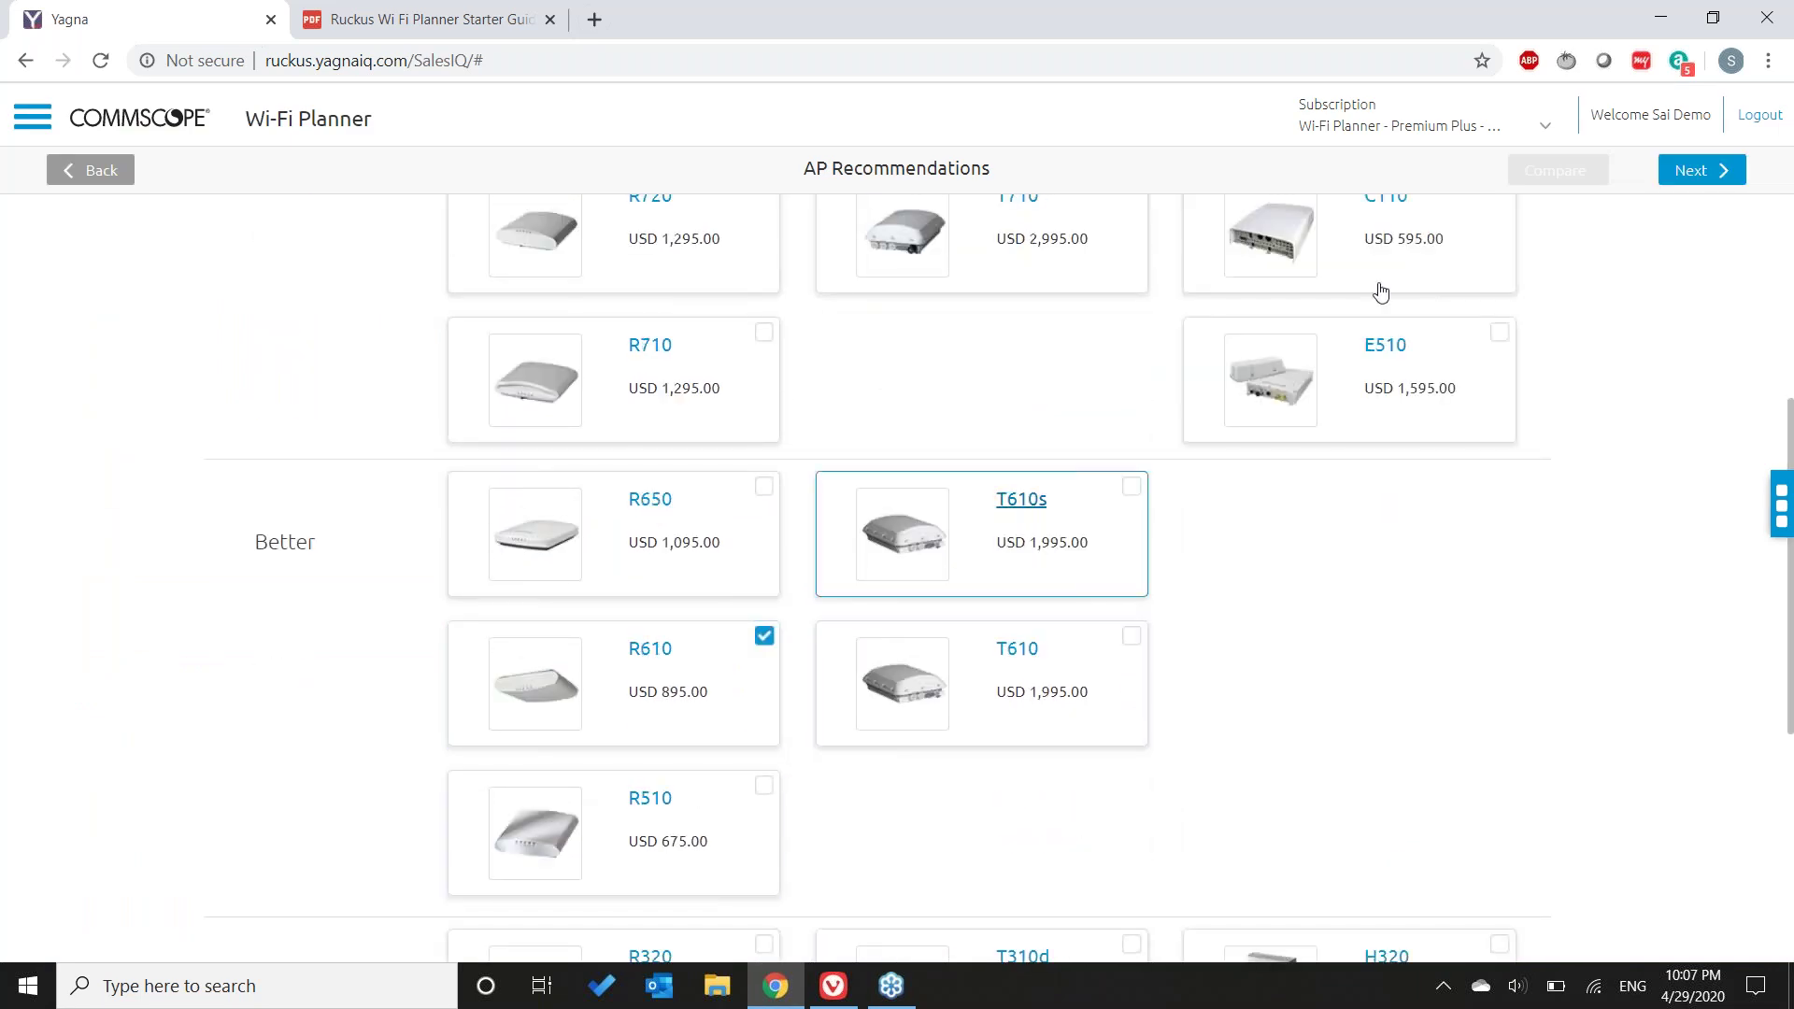
pyautogui.click(1700, 172)
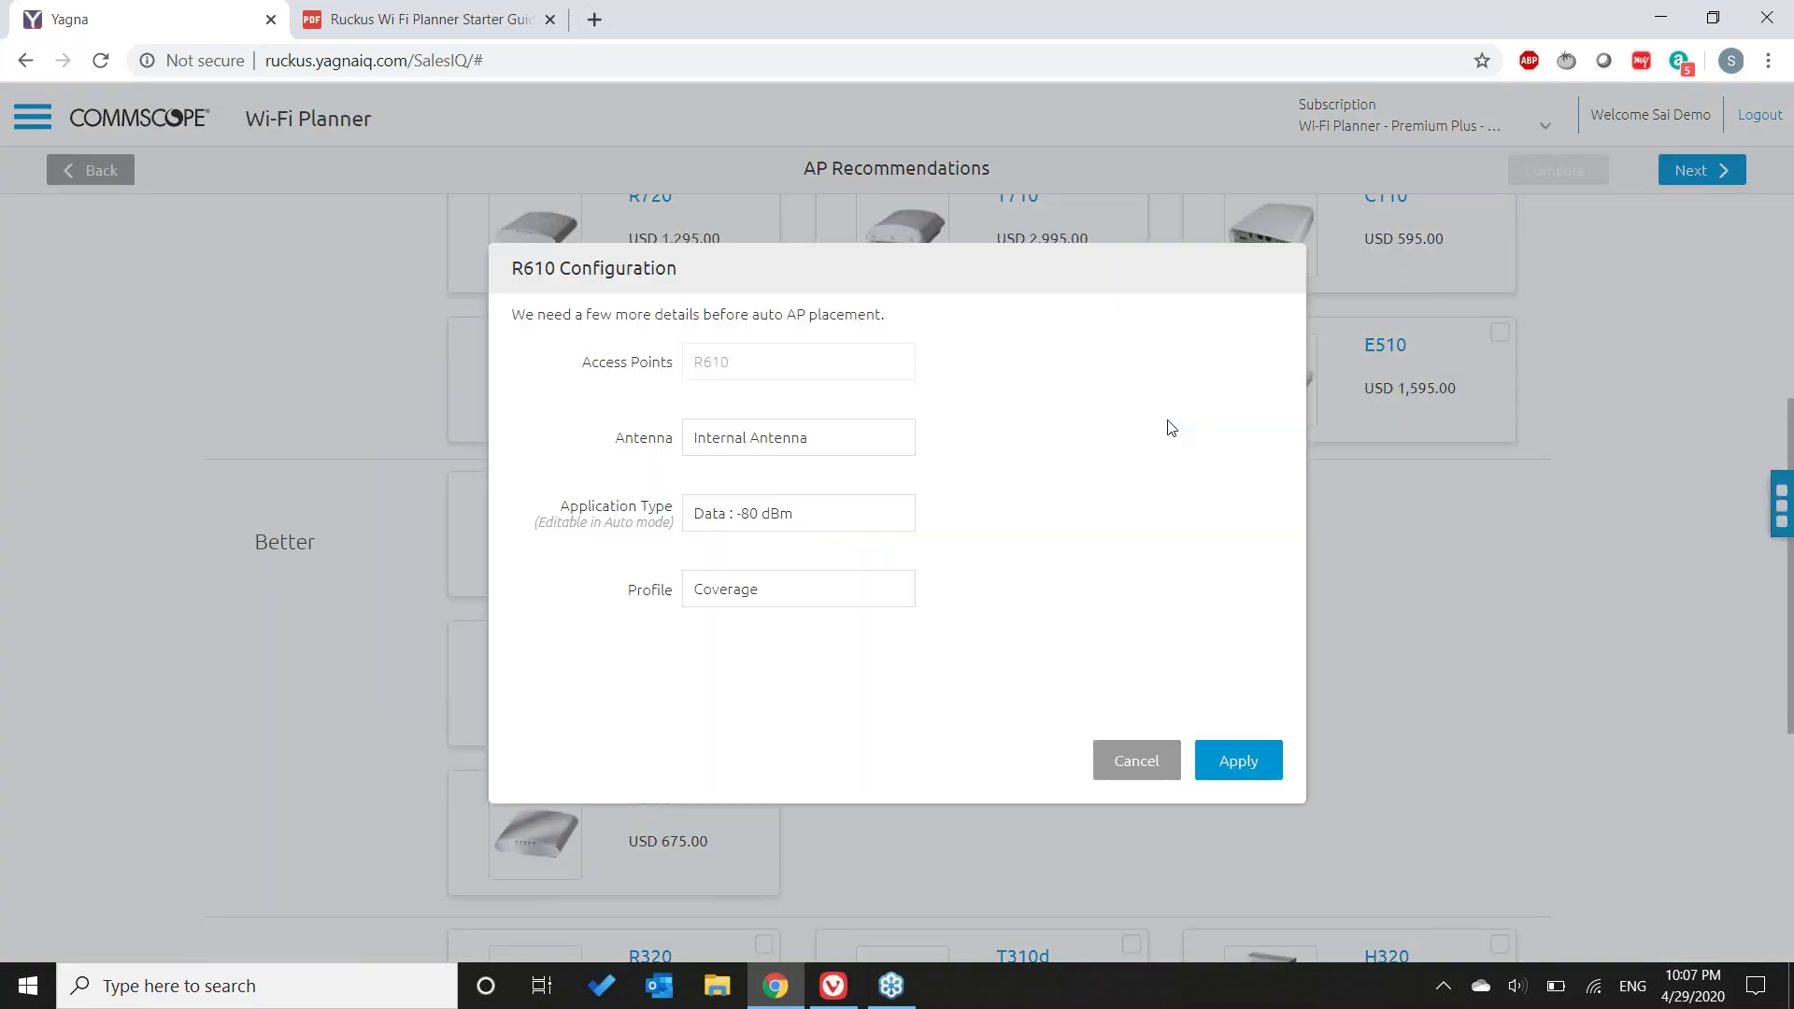
pyautogui.click(815, 601)
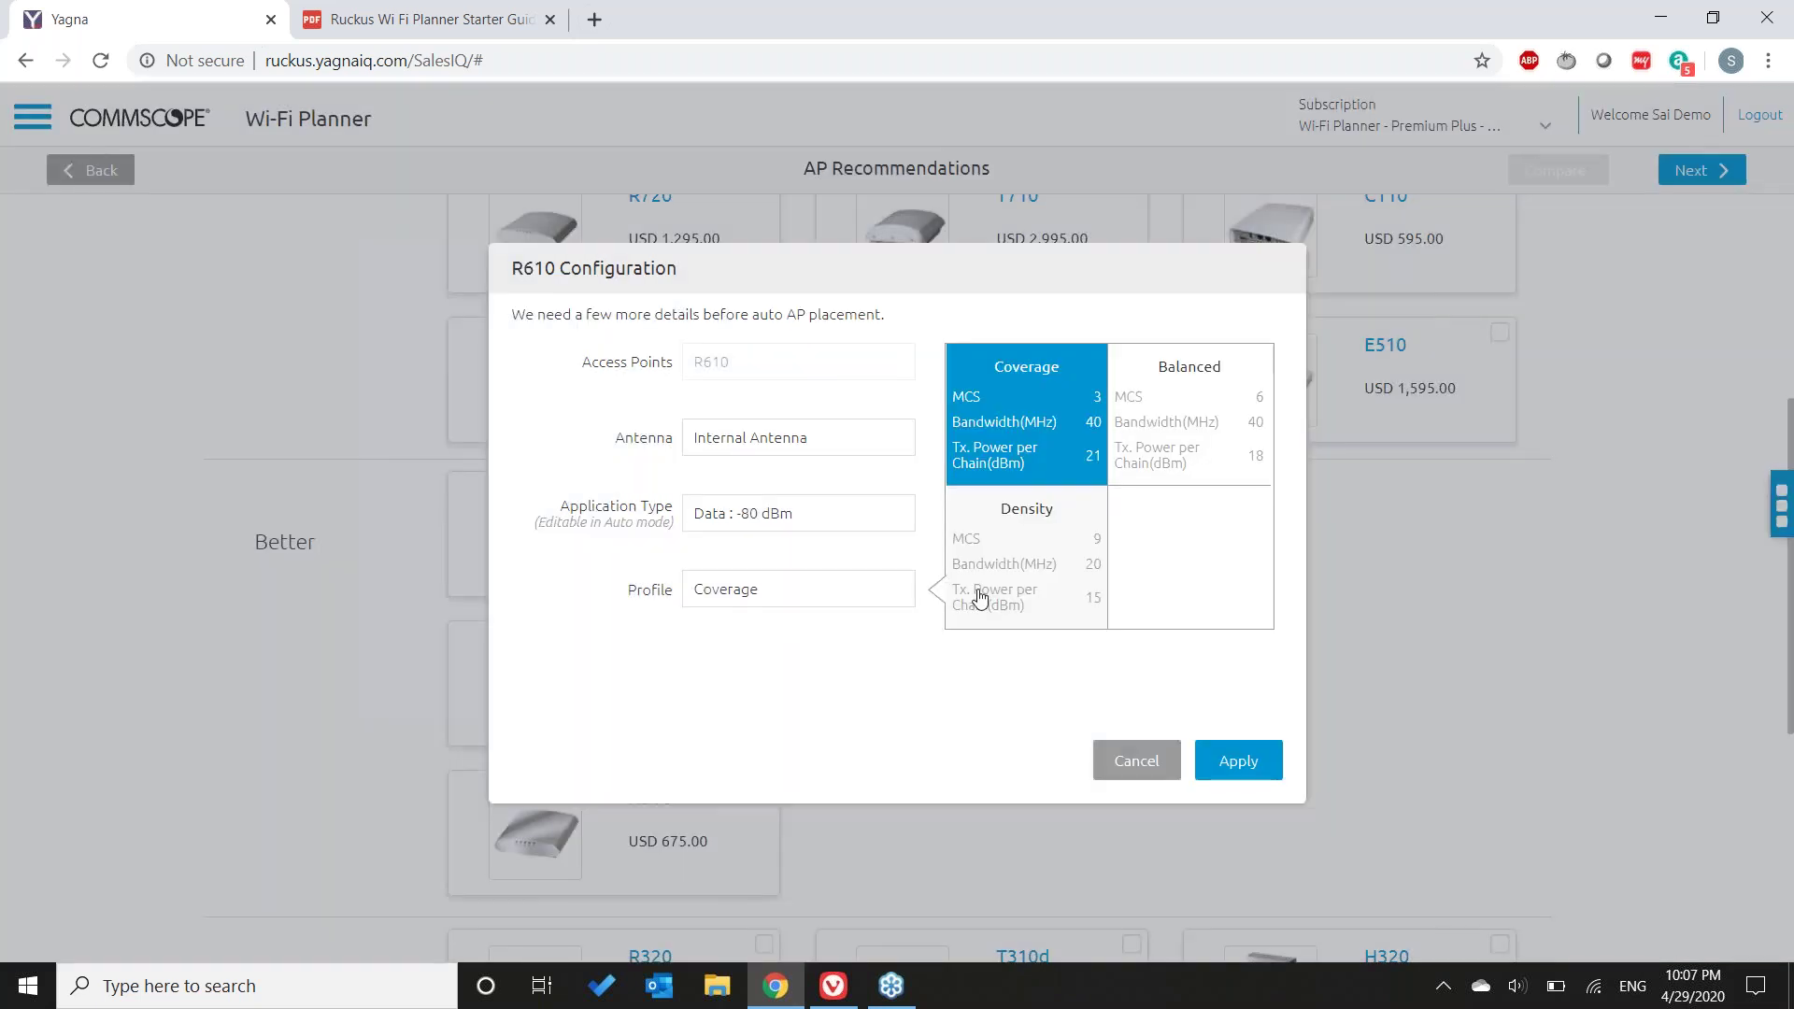
pyautogui.click(1058, 582)
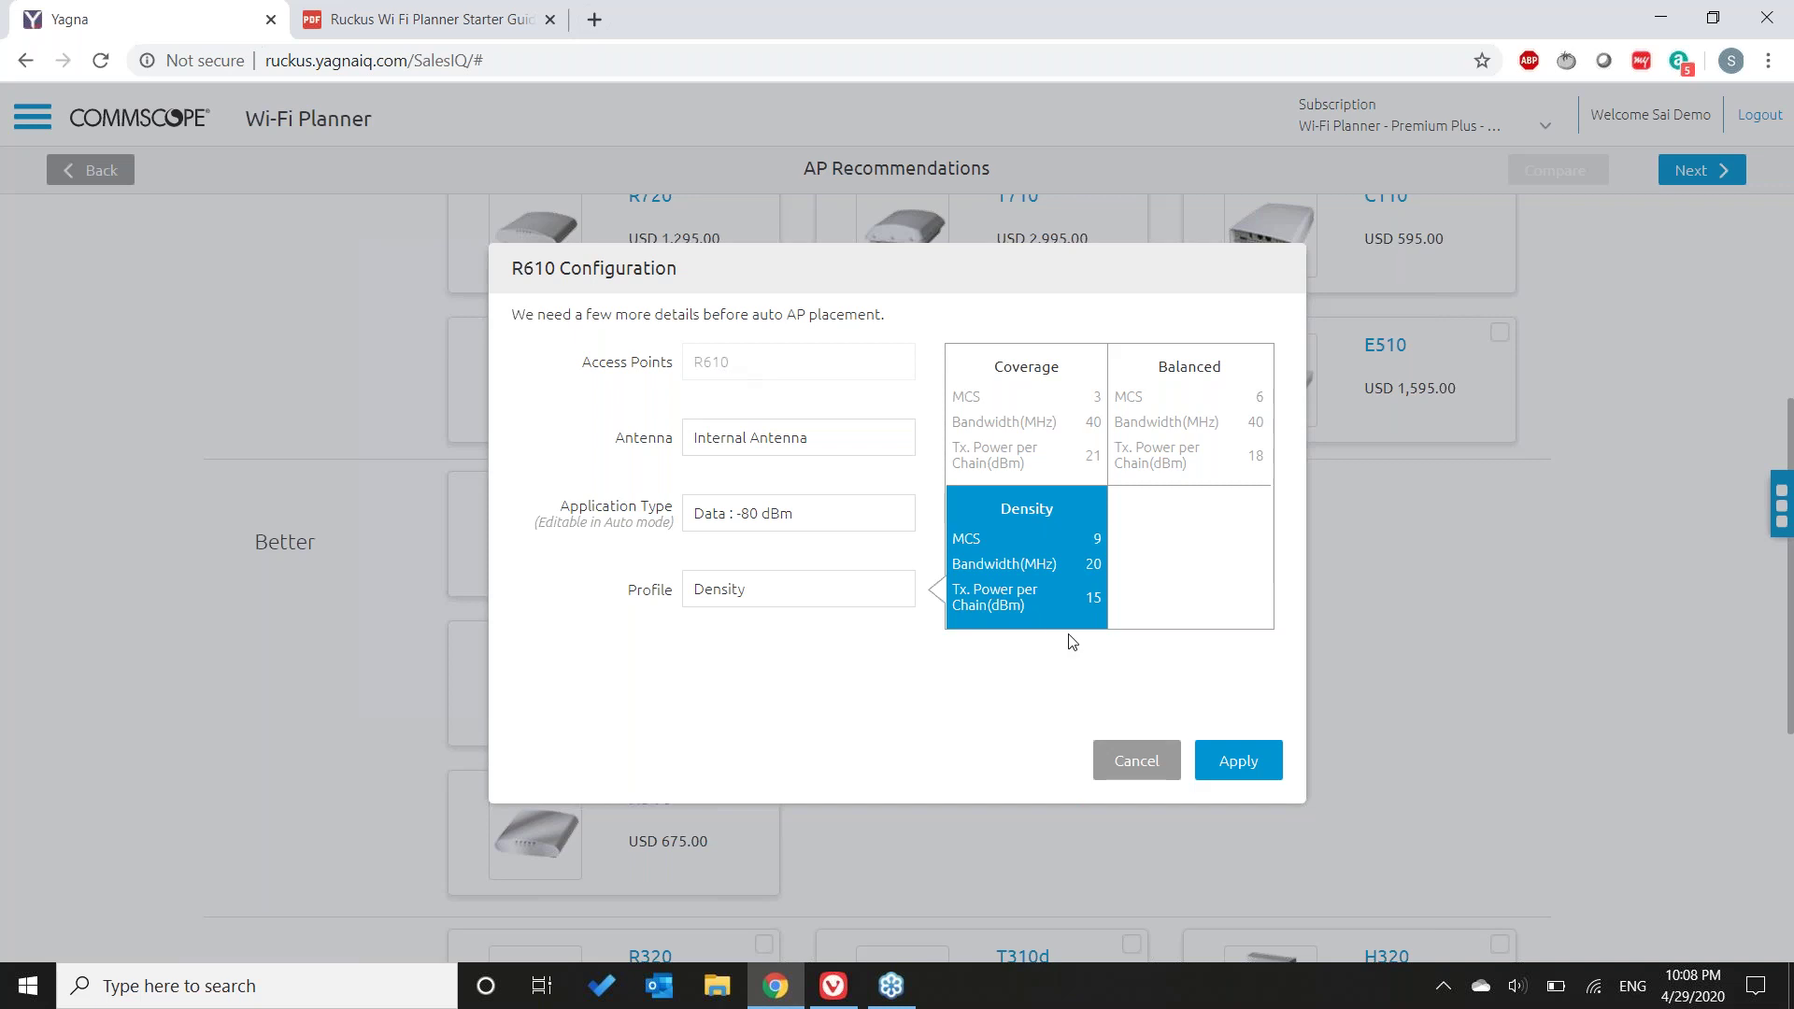
pyautogui.click(1251, 764)
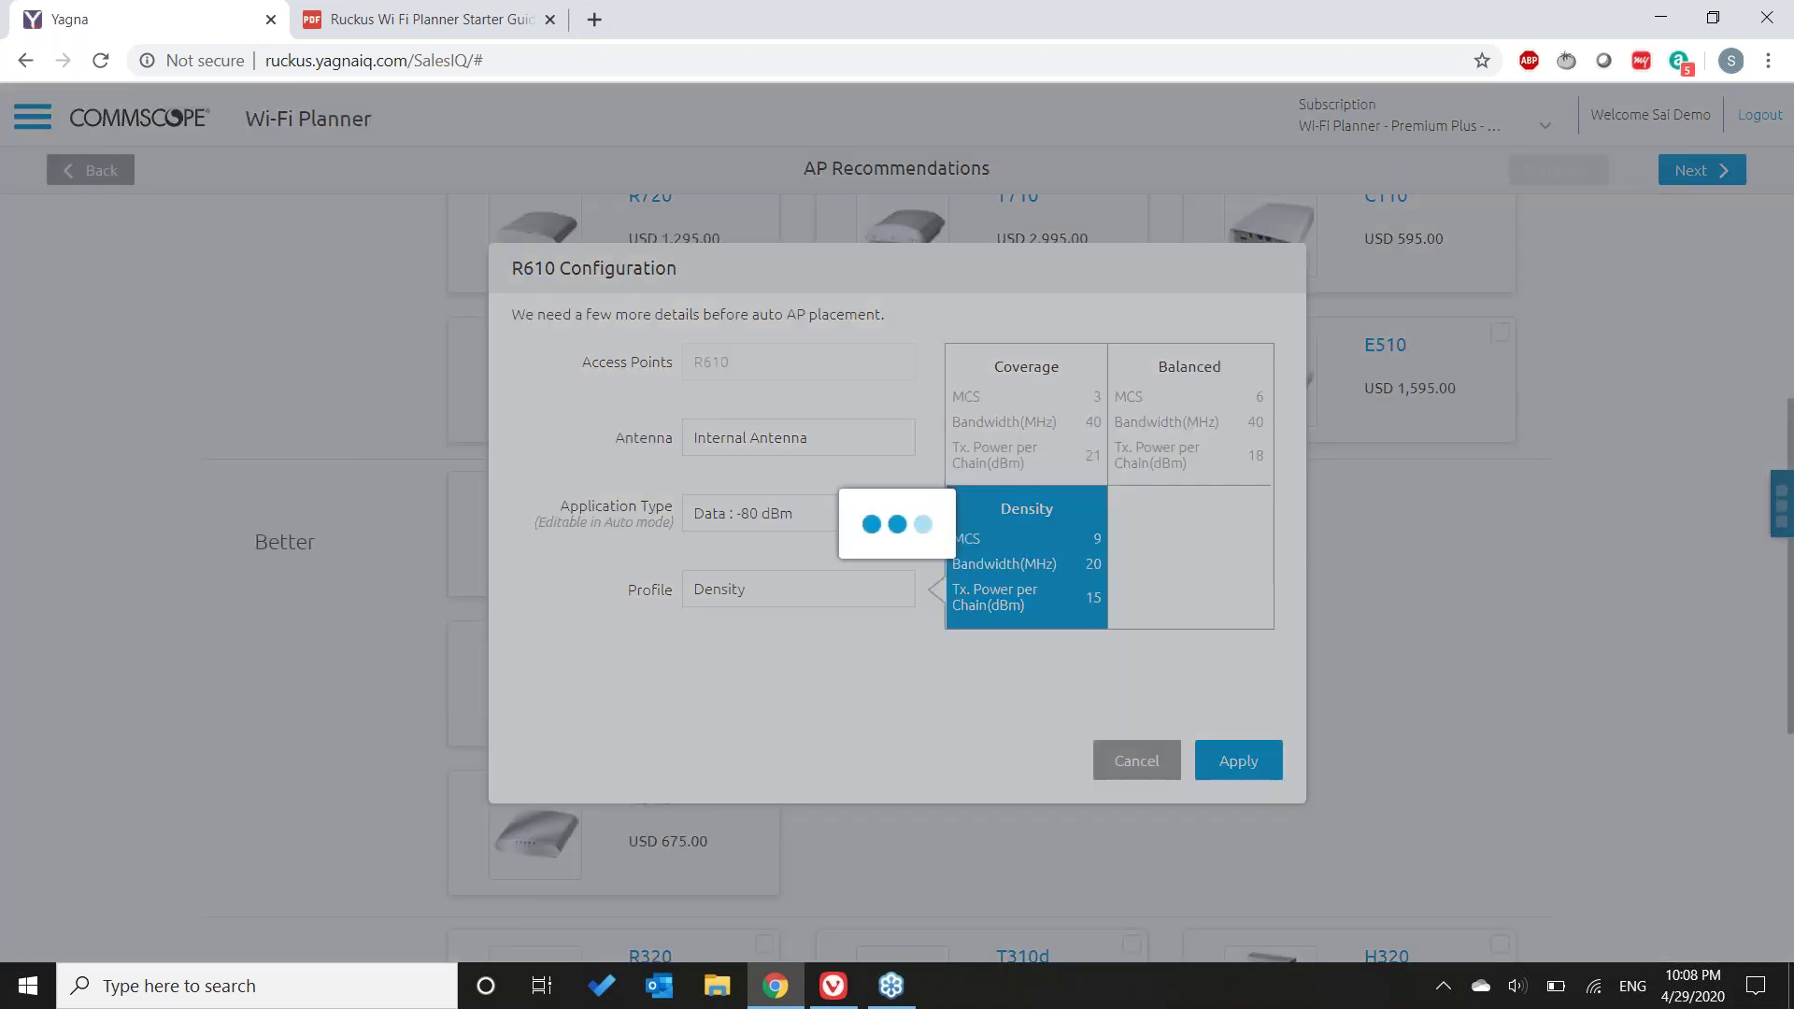
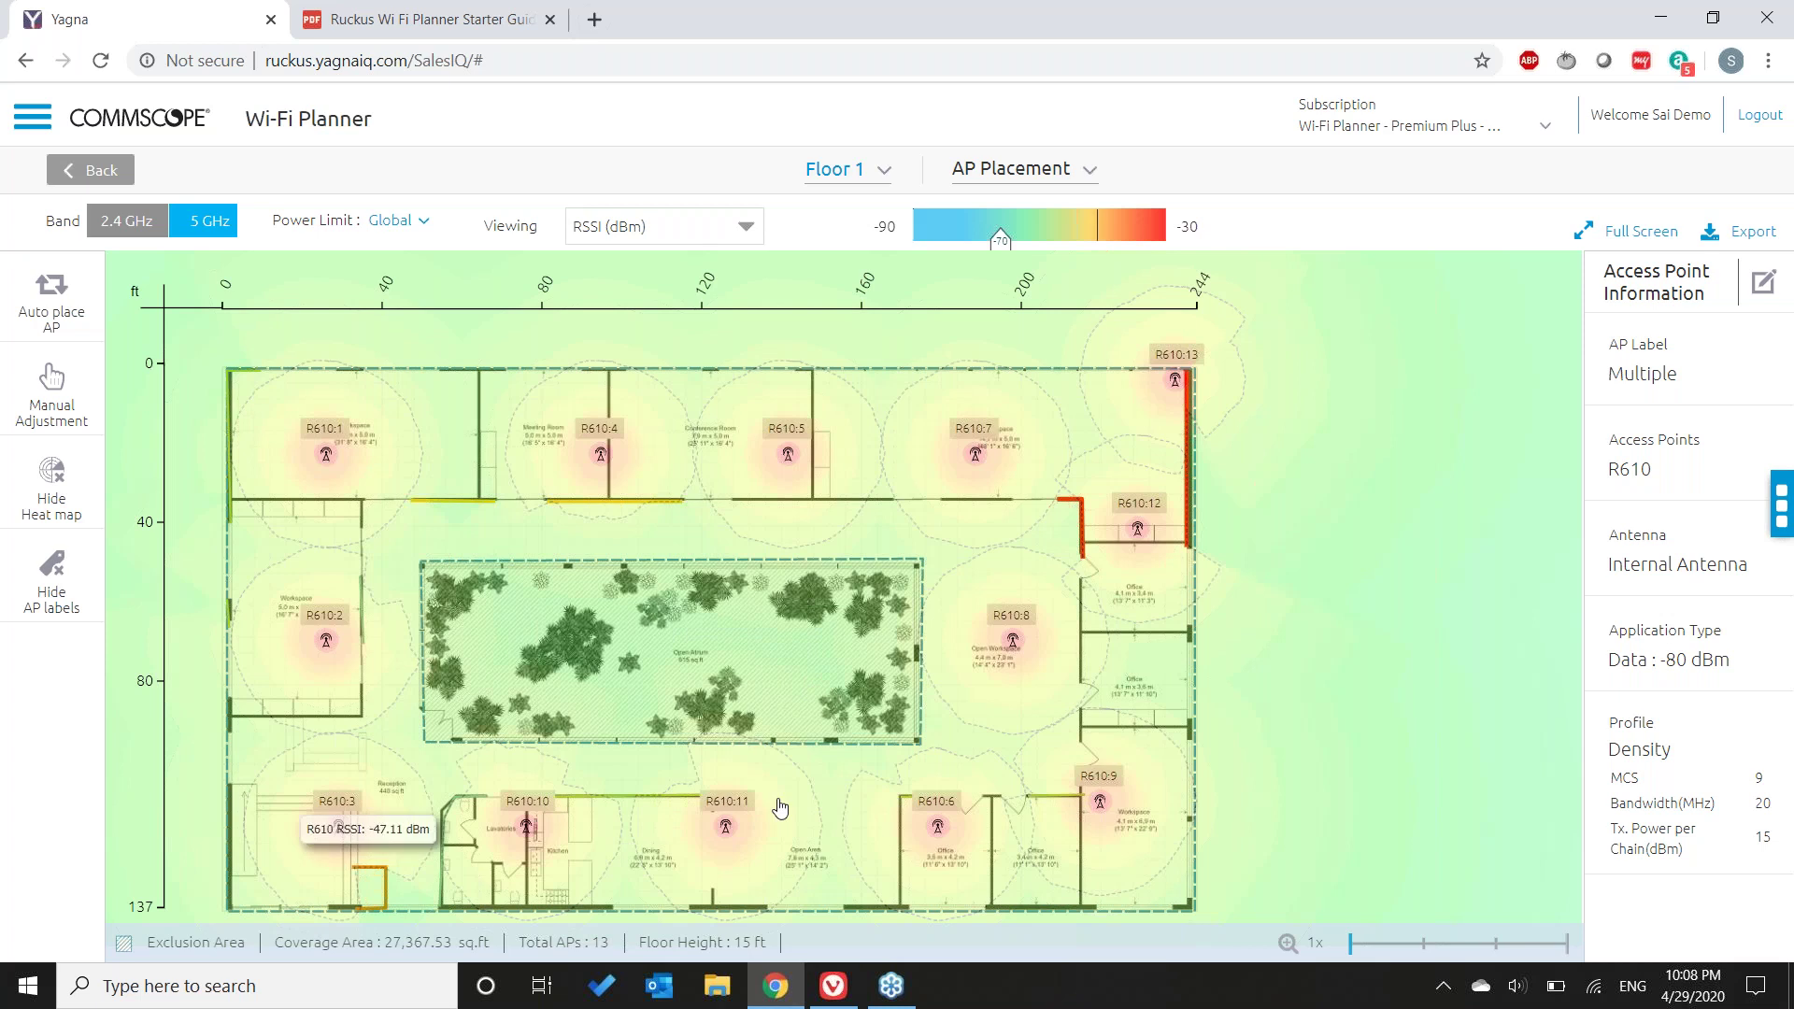
# - Drag the colour-scale coverage threshold to -58 dBm and switch on manual AP placement
pyautogui.moveTo(999, 238)
pyautogui.mouseDown()
pyautogui.moveTo(1062, 254)
pyautogui.moveTo(1019, 252)
pyautogui.mouseUp()
pyautogui.click(1056, 246)
pyautogui.click(1046, 248)
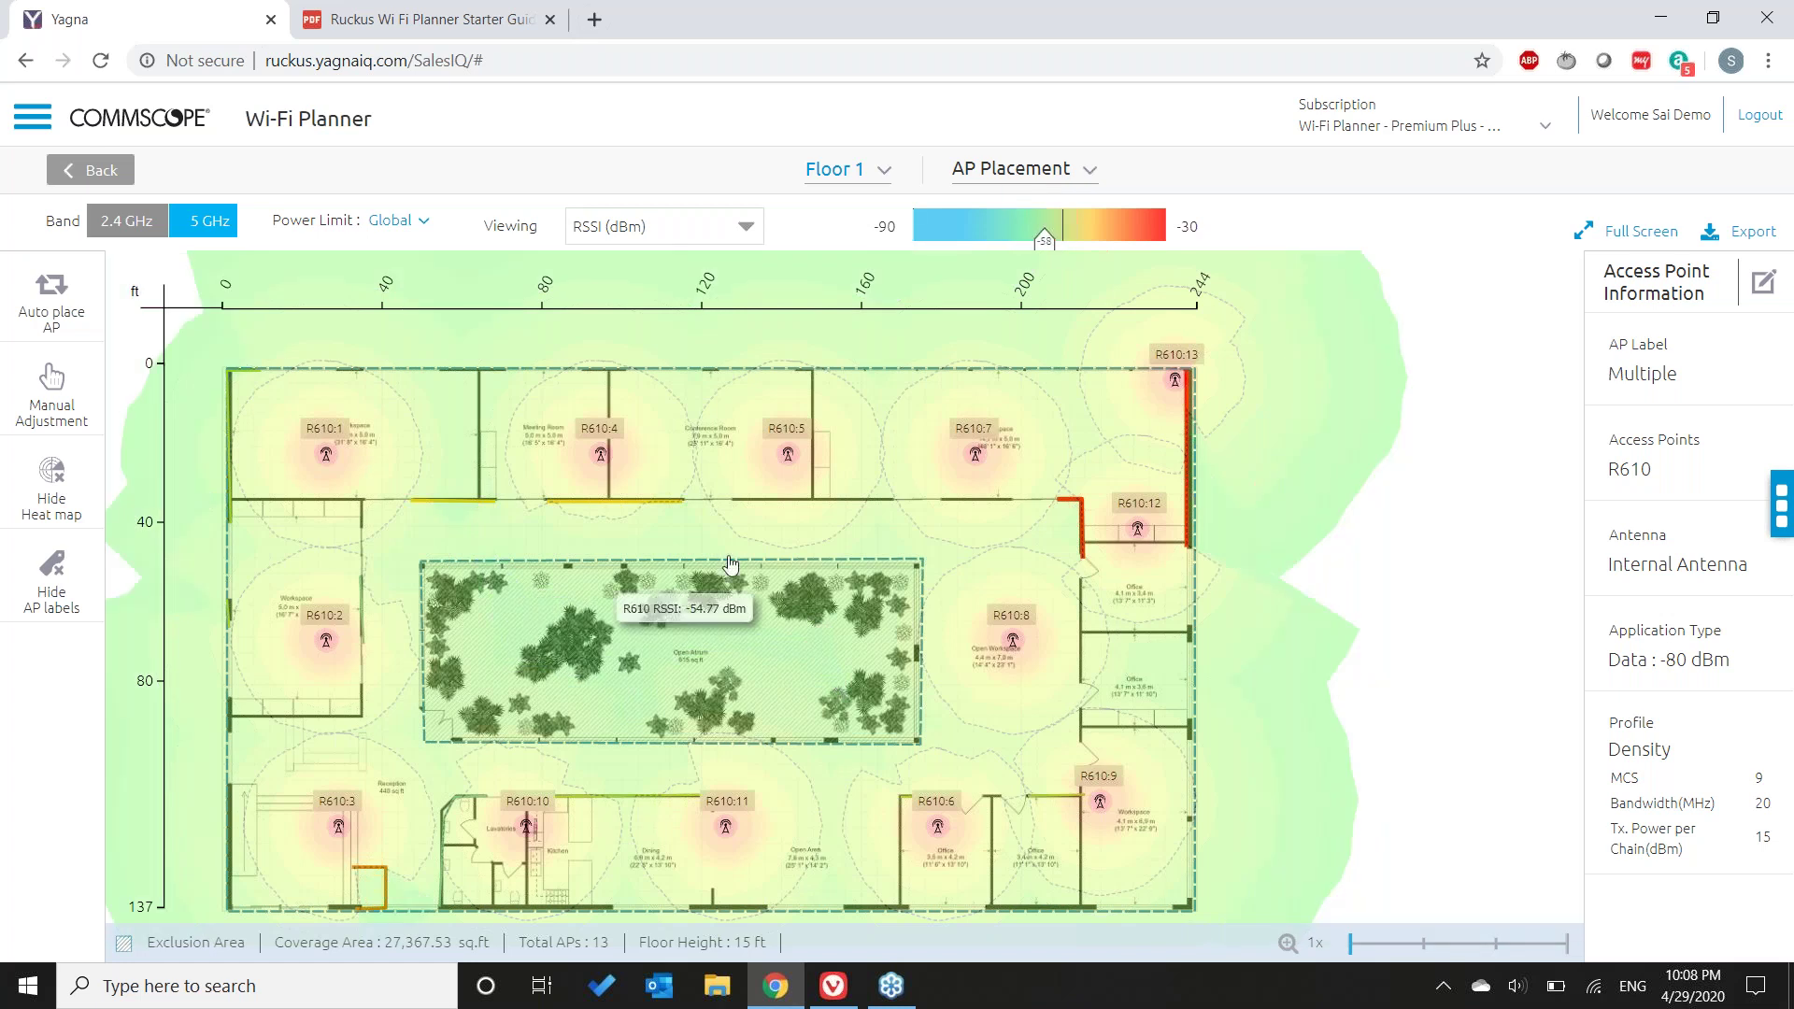
pyautogui.click(49, 395)
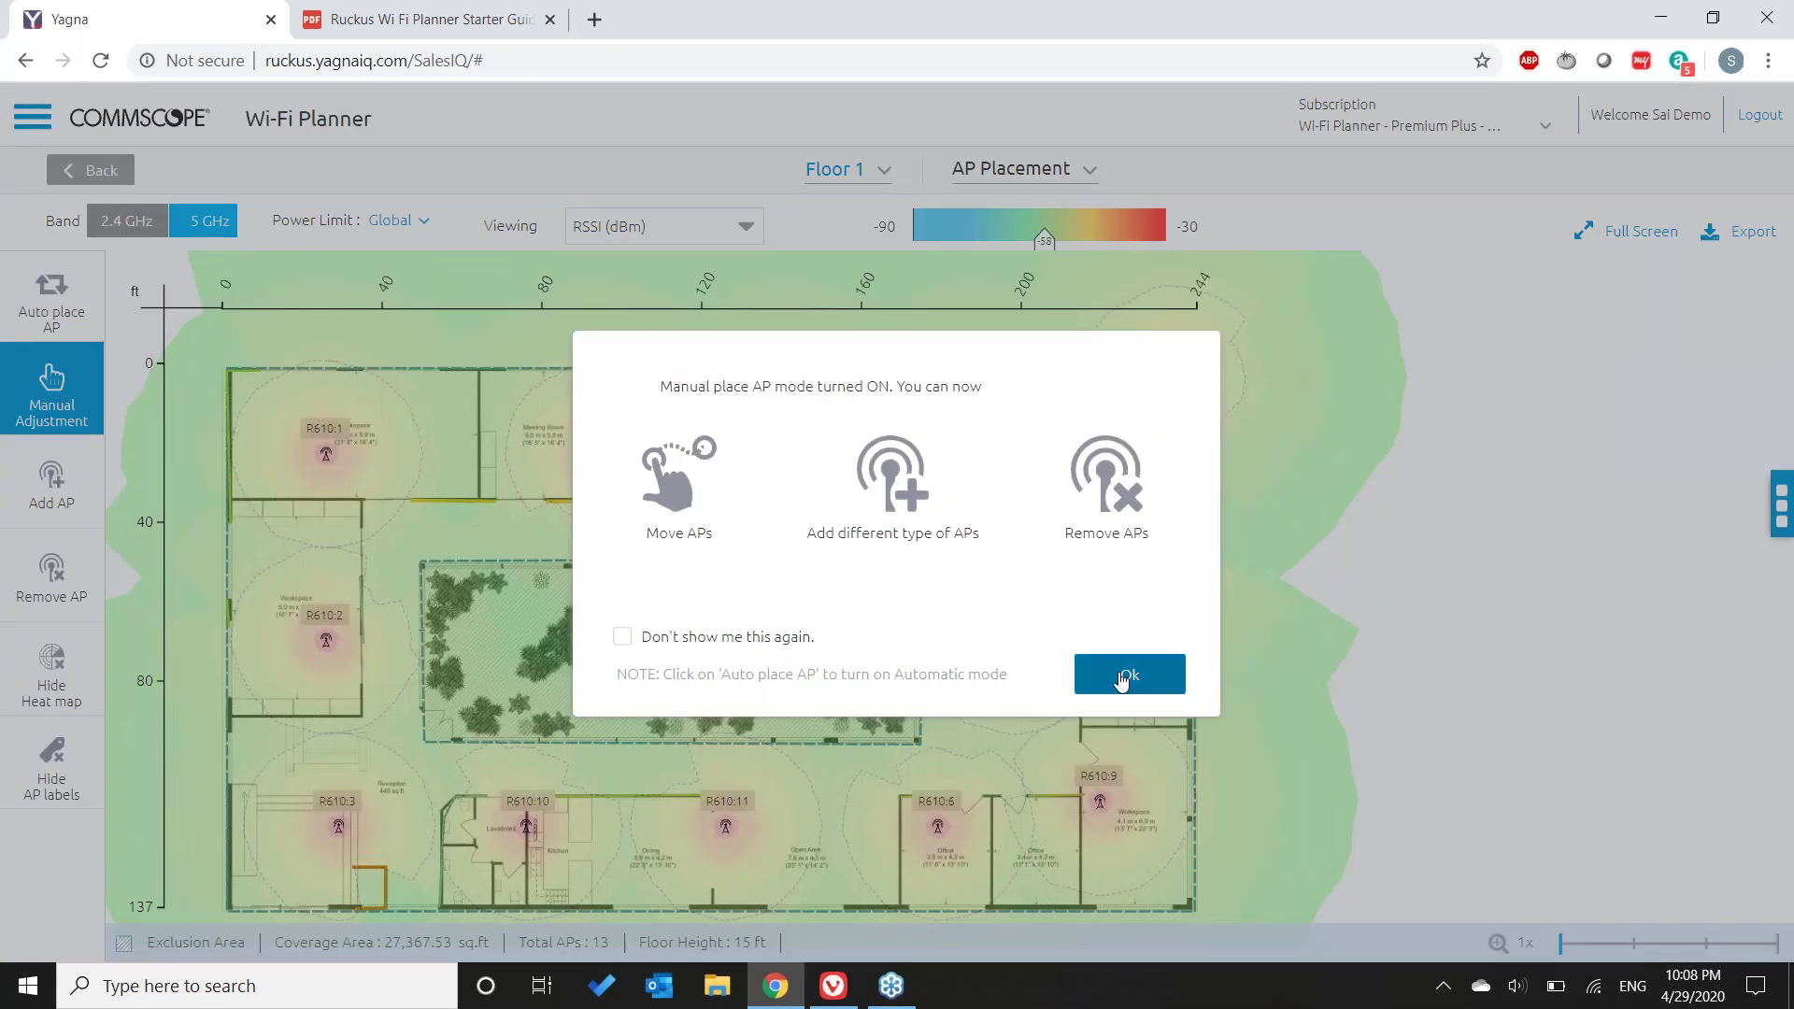
# - Dismiss the manual placement notice and choose the R650 model instead of R710 in the Add APs grid
pyautogui.click(1121, 679)
pyautogui.click(17, 500)
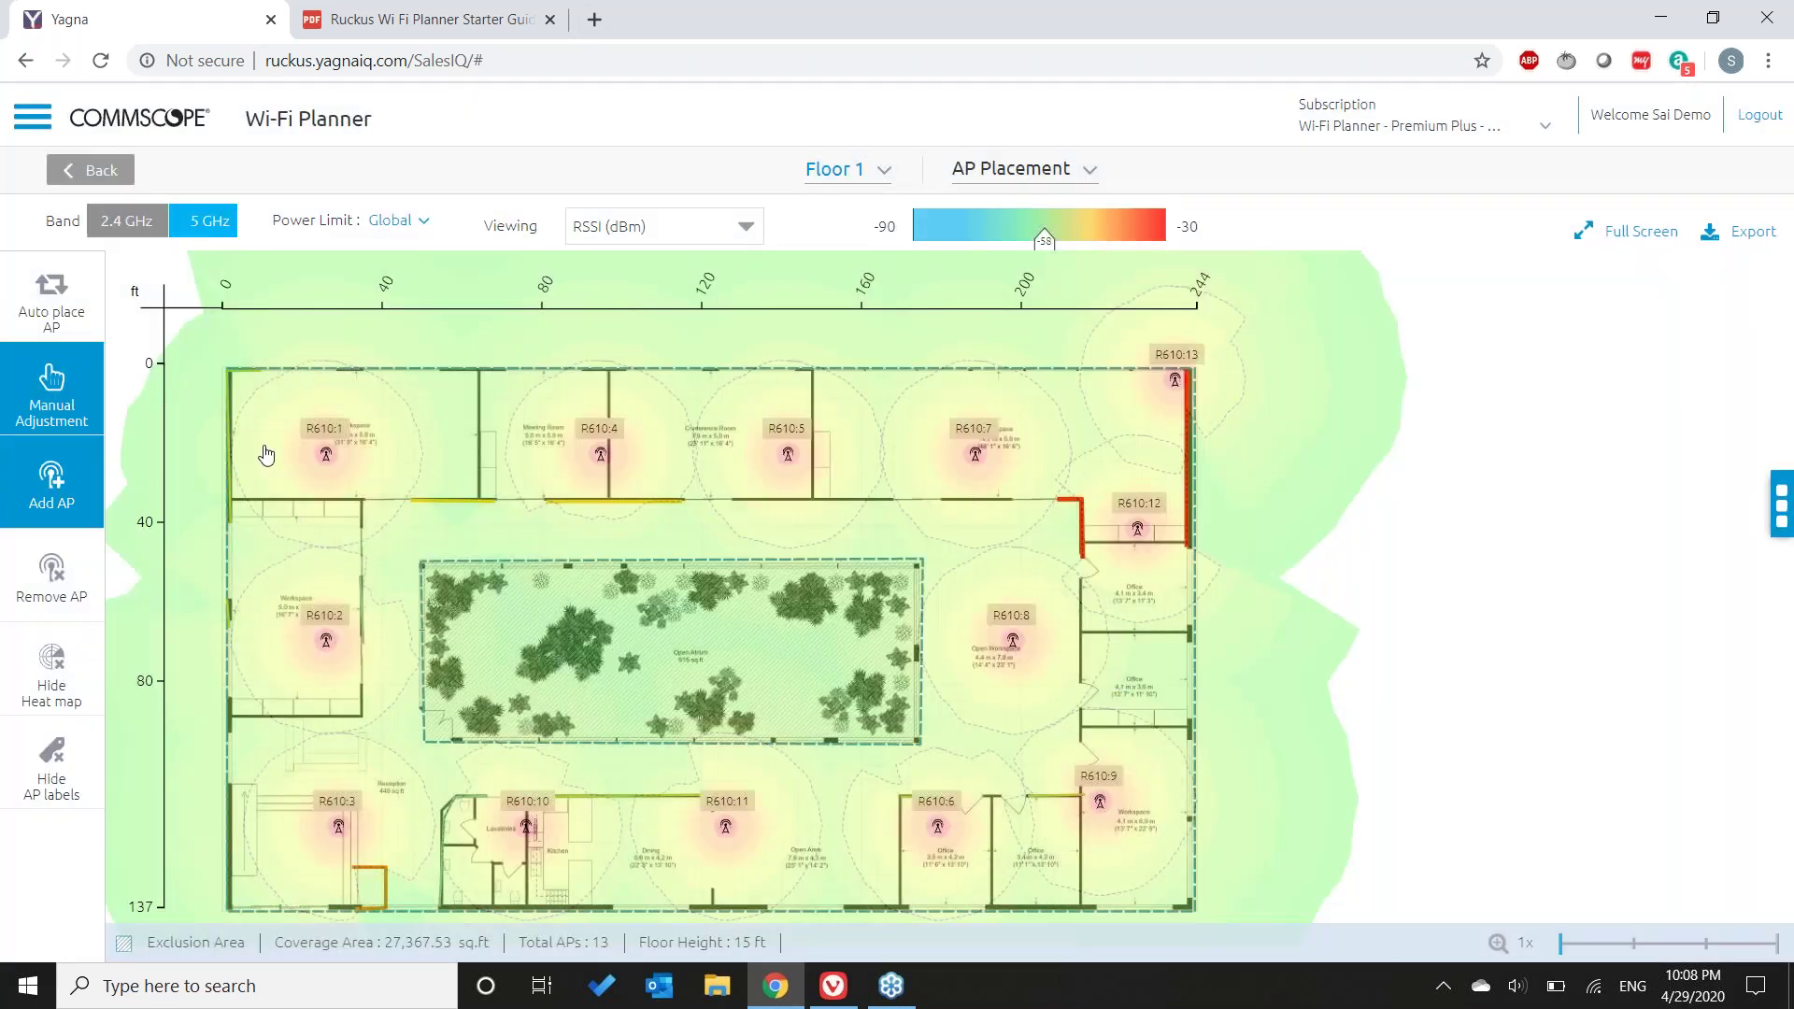
pyautogui.click(490, 521)
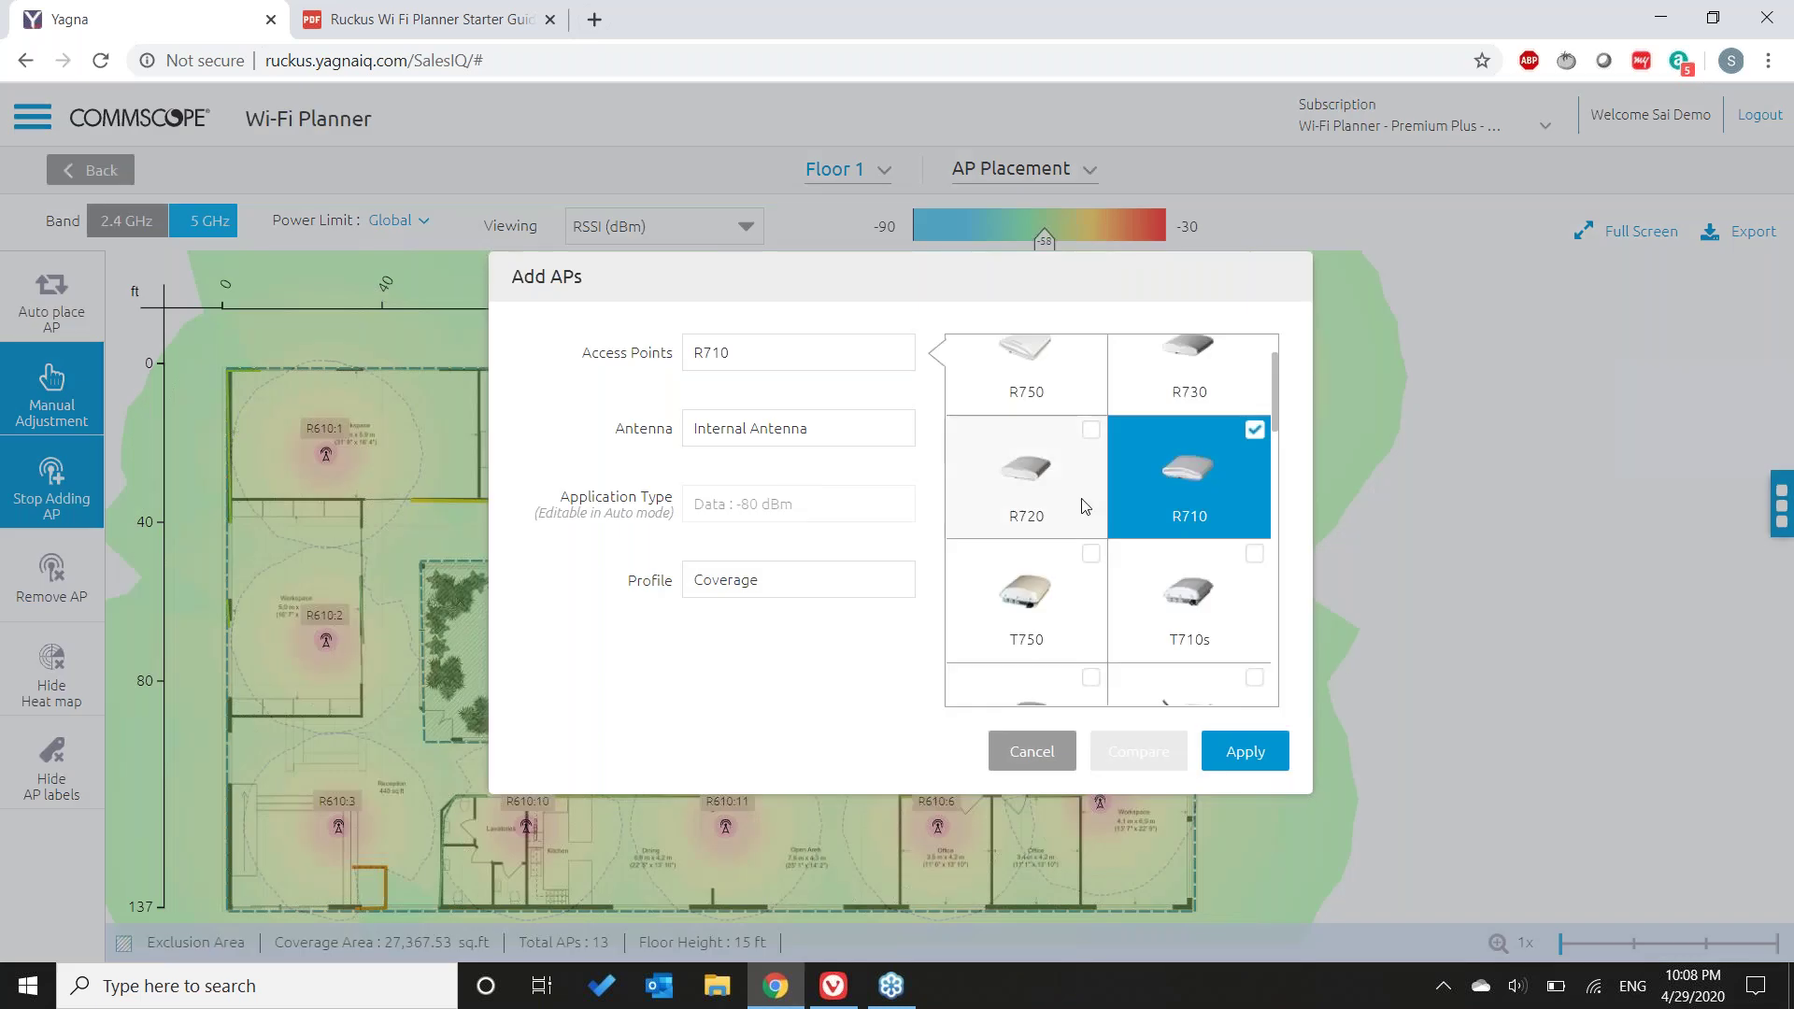
pyautogui.click(1198, 488)
pyautogui.scroll(-3, 1105, 633)
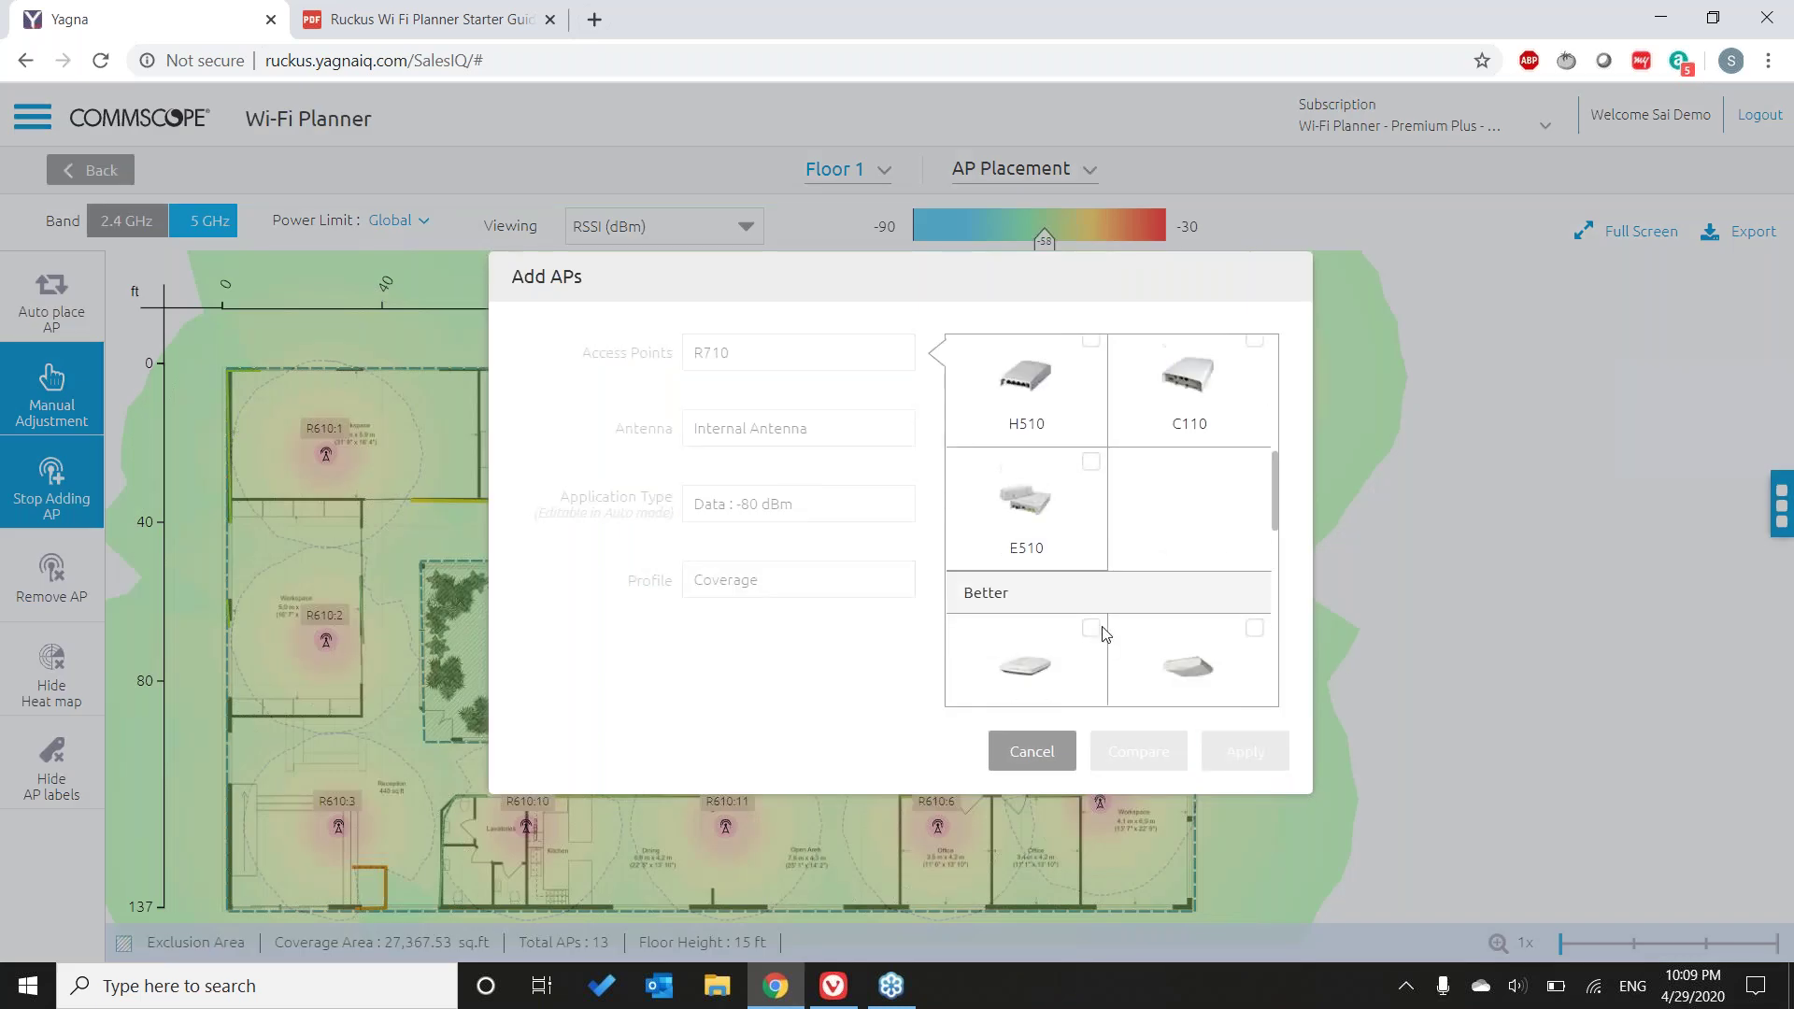
pyautogui.scroll(5, 1105, 633)
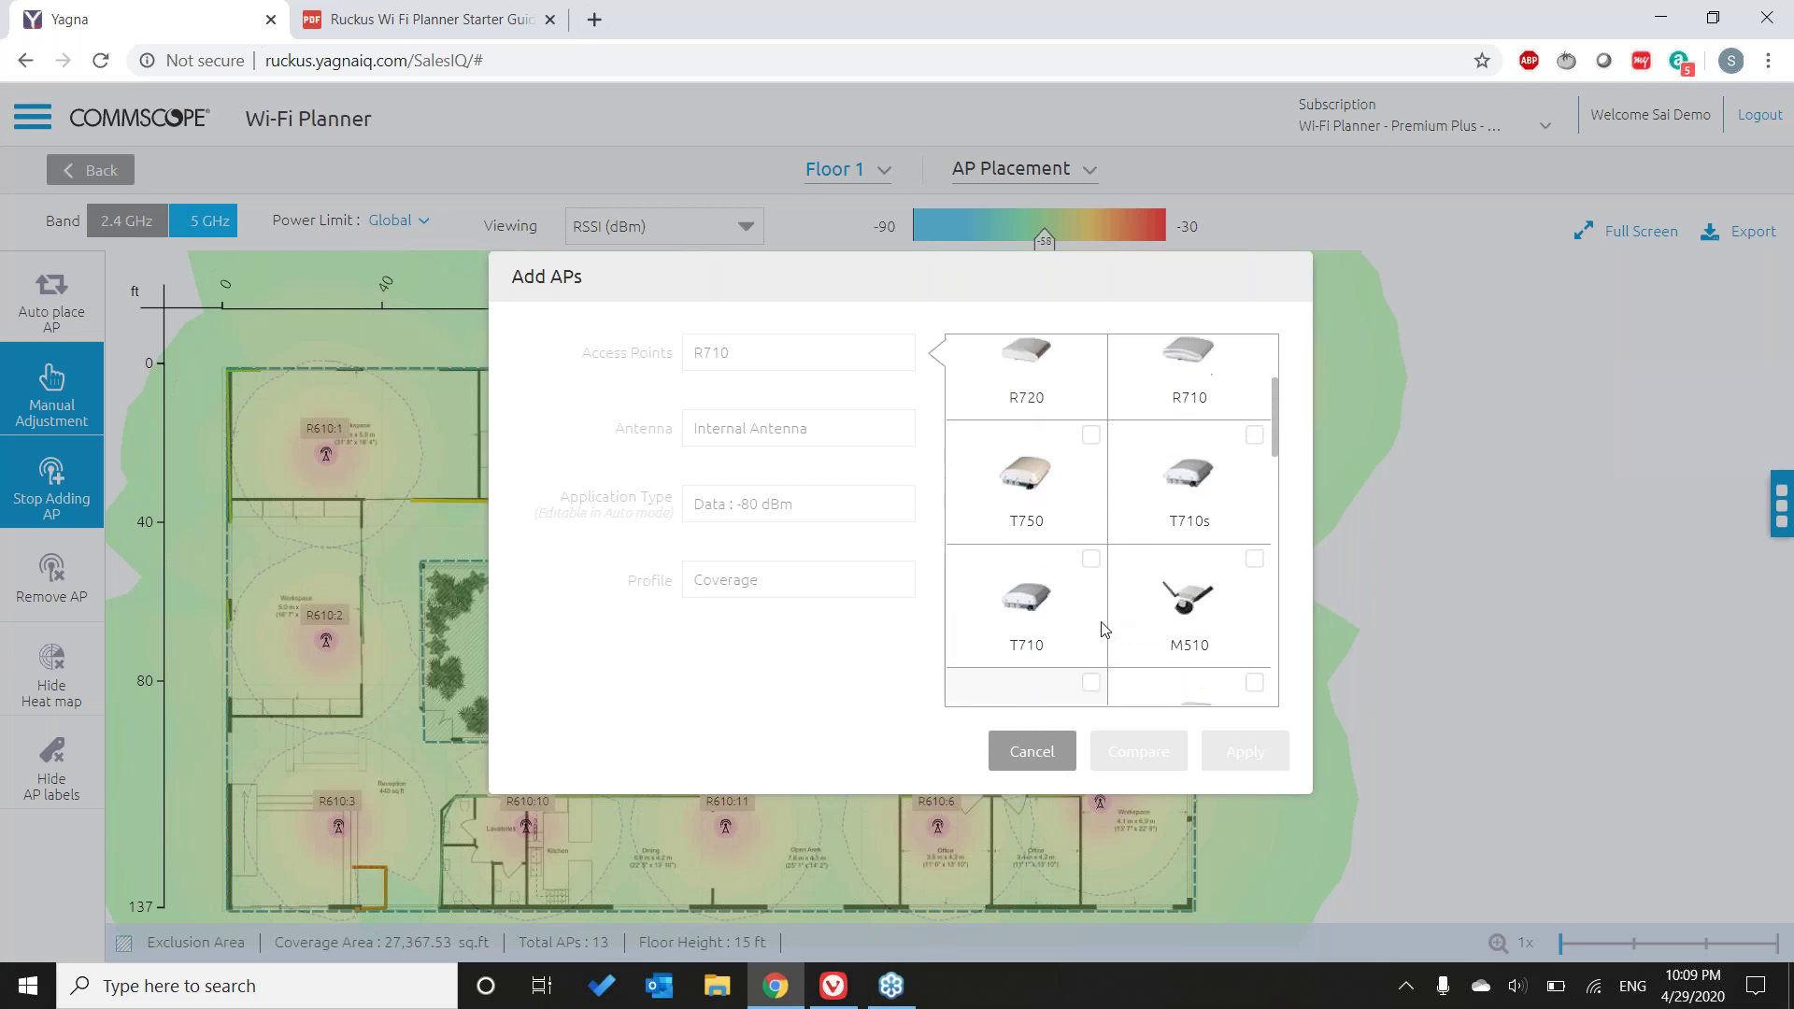
pyautogui.scroll(-5, 1105, 629)
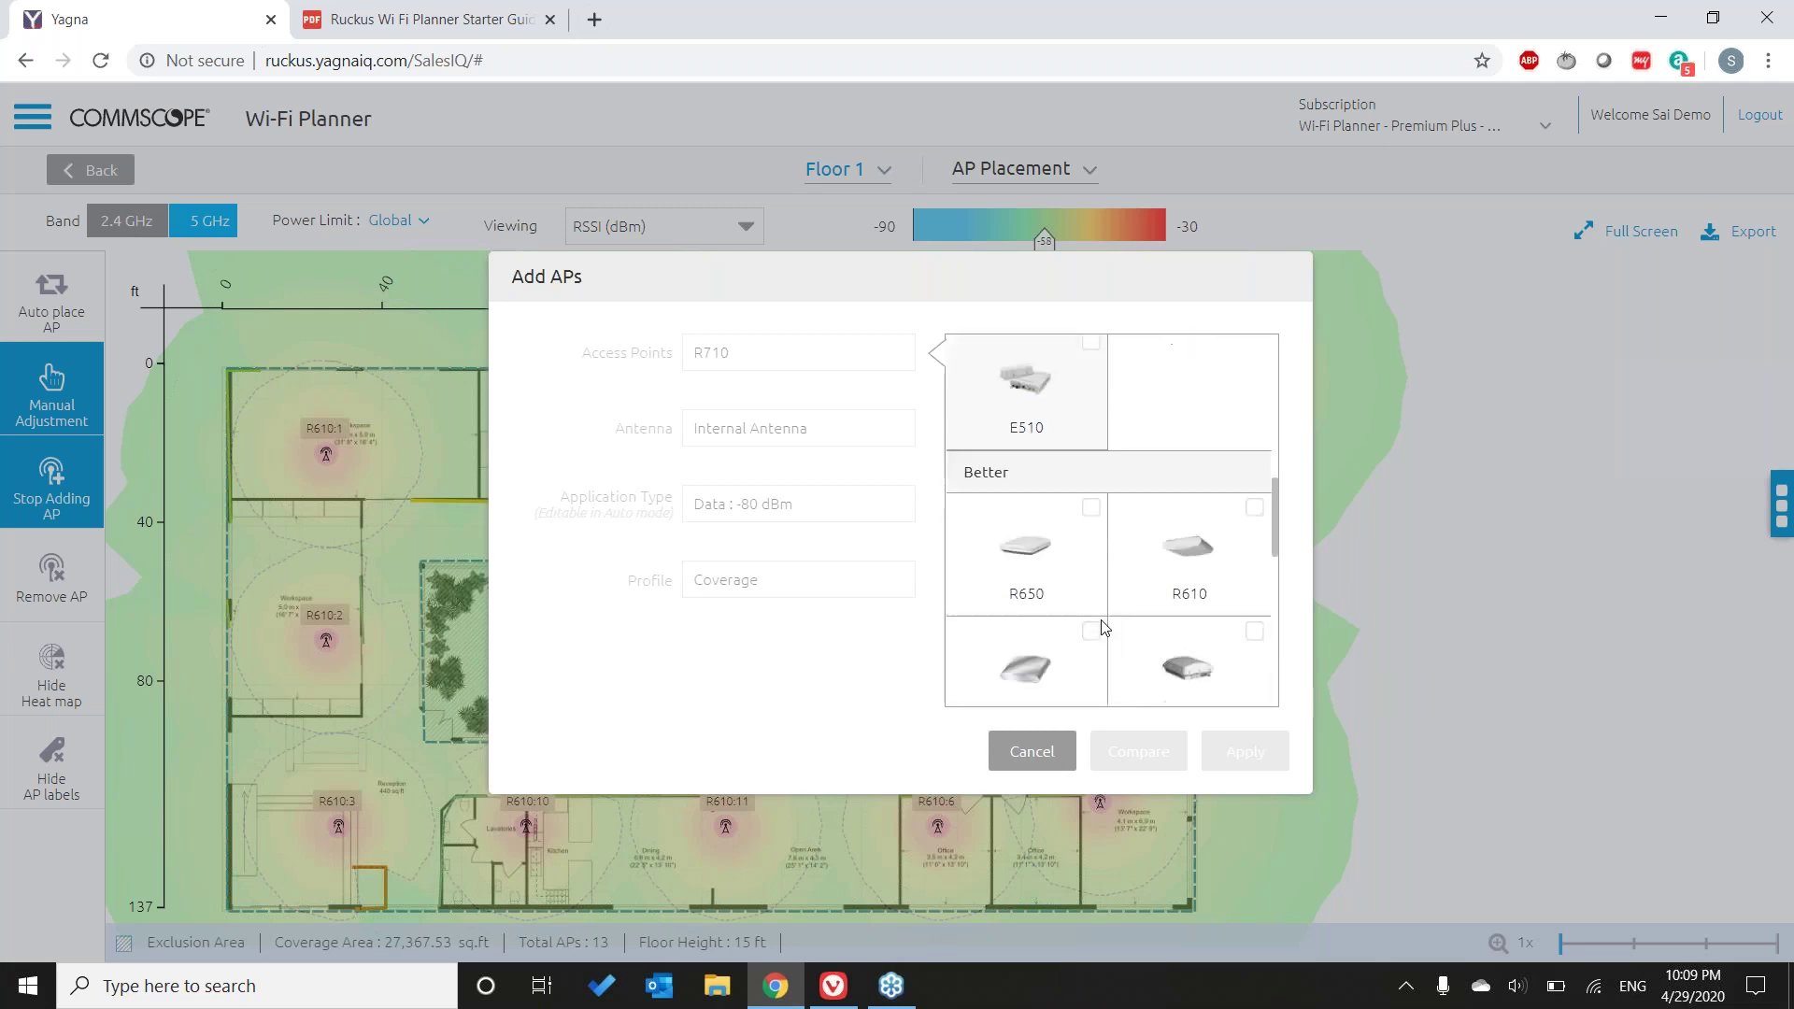
pyautogui.click(1033, 557)
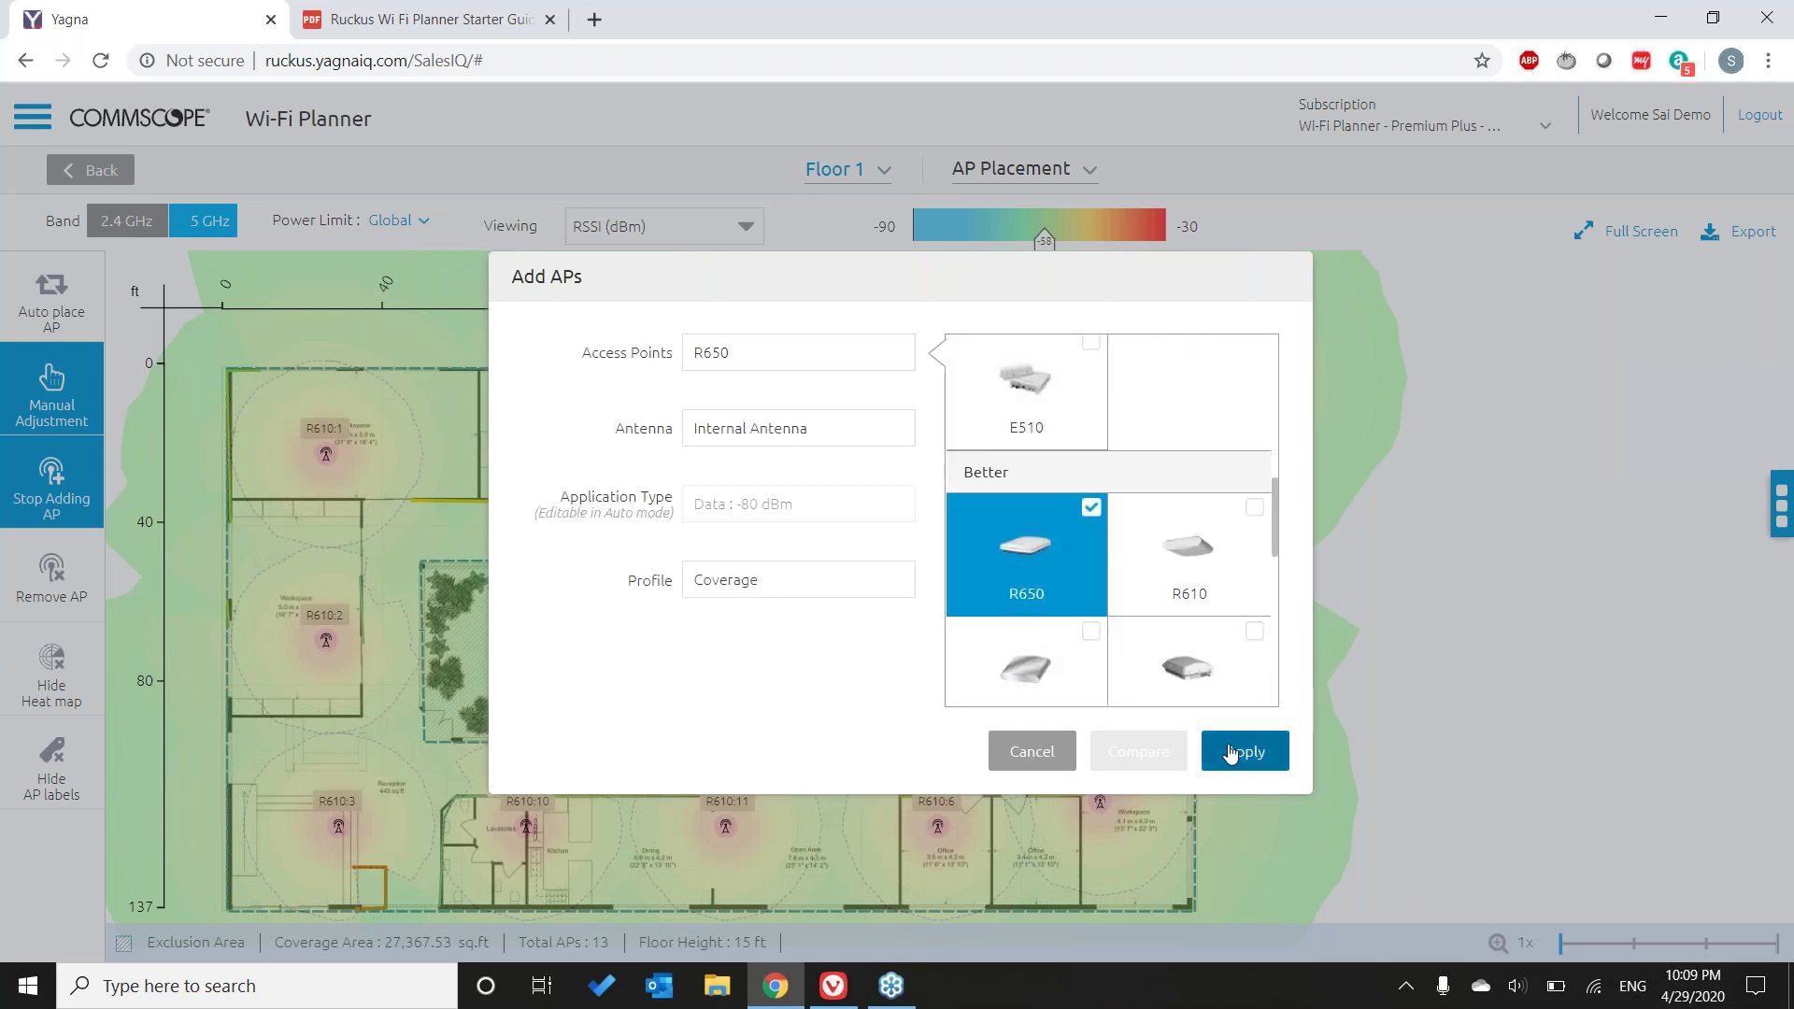
pyautogui.press('Return')
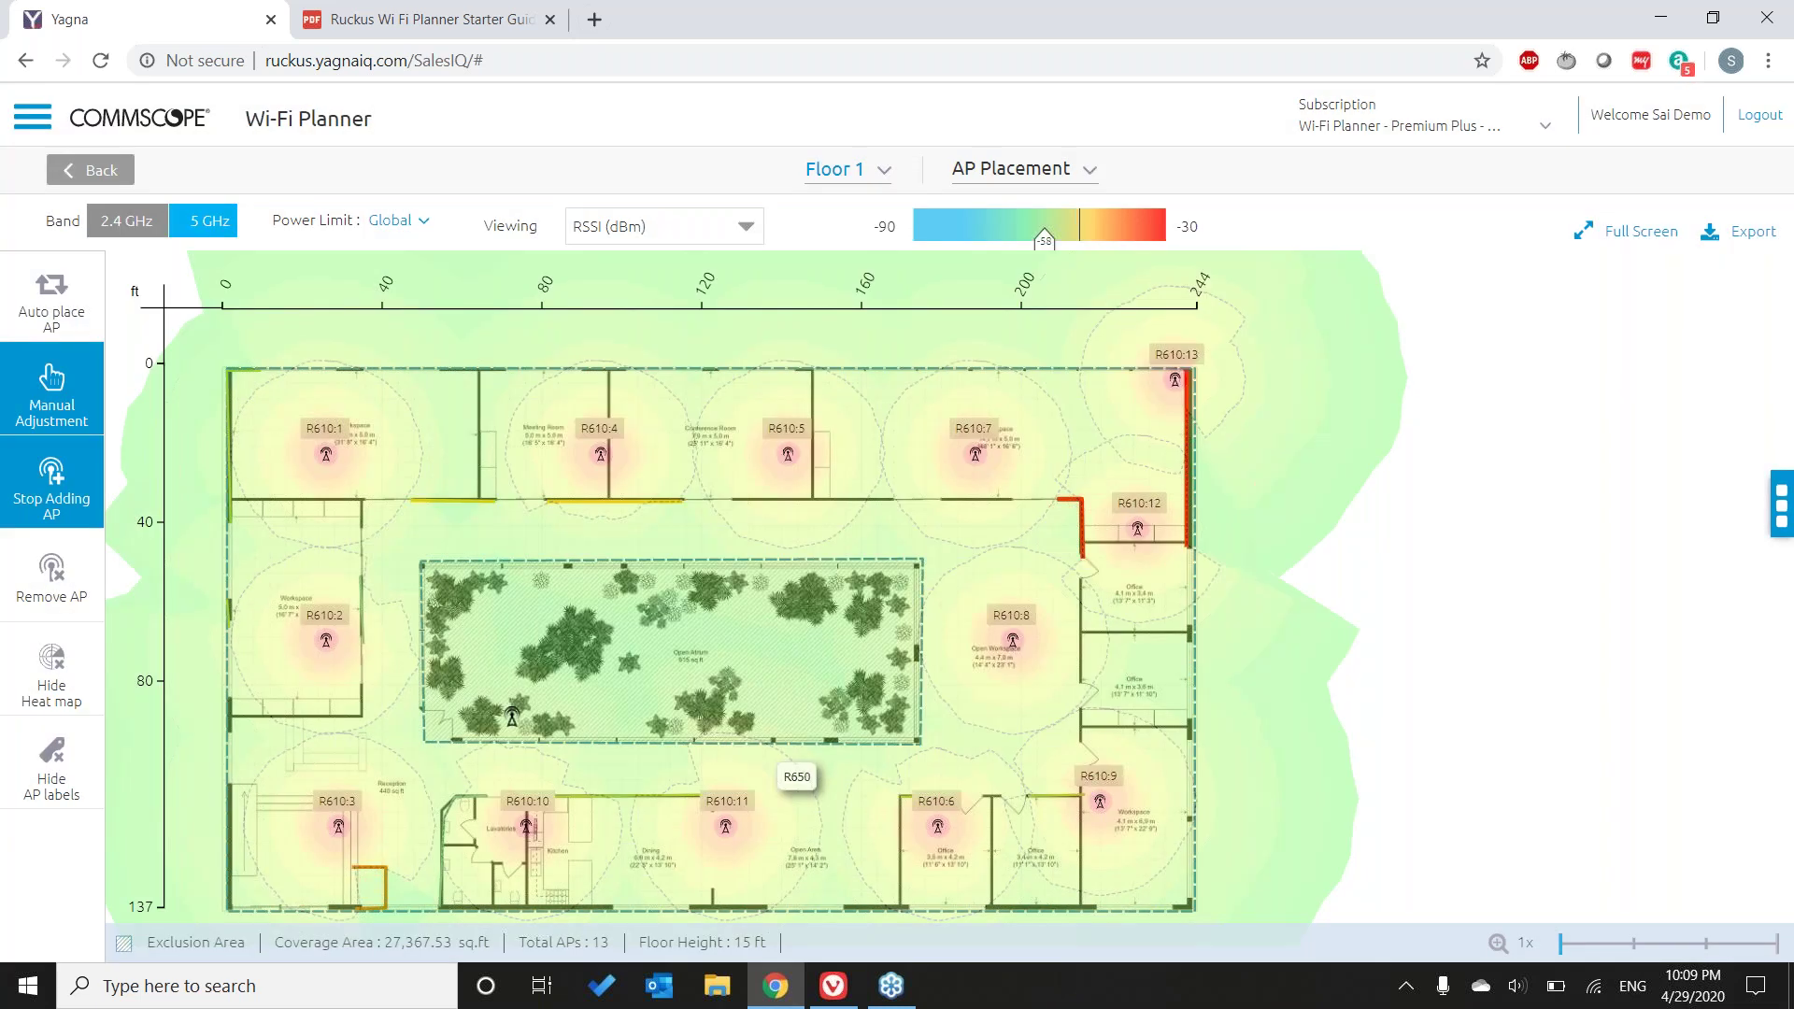
# - Place R650:14 just above the courtyard's upper-left corner and close its details
pyautogui.click(469, 533)
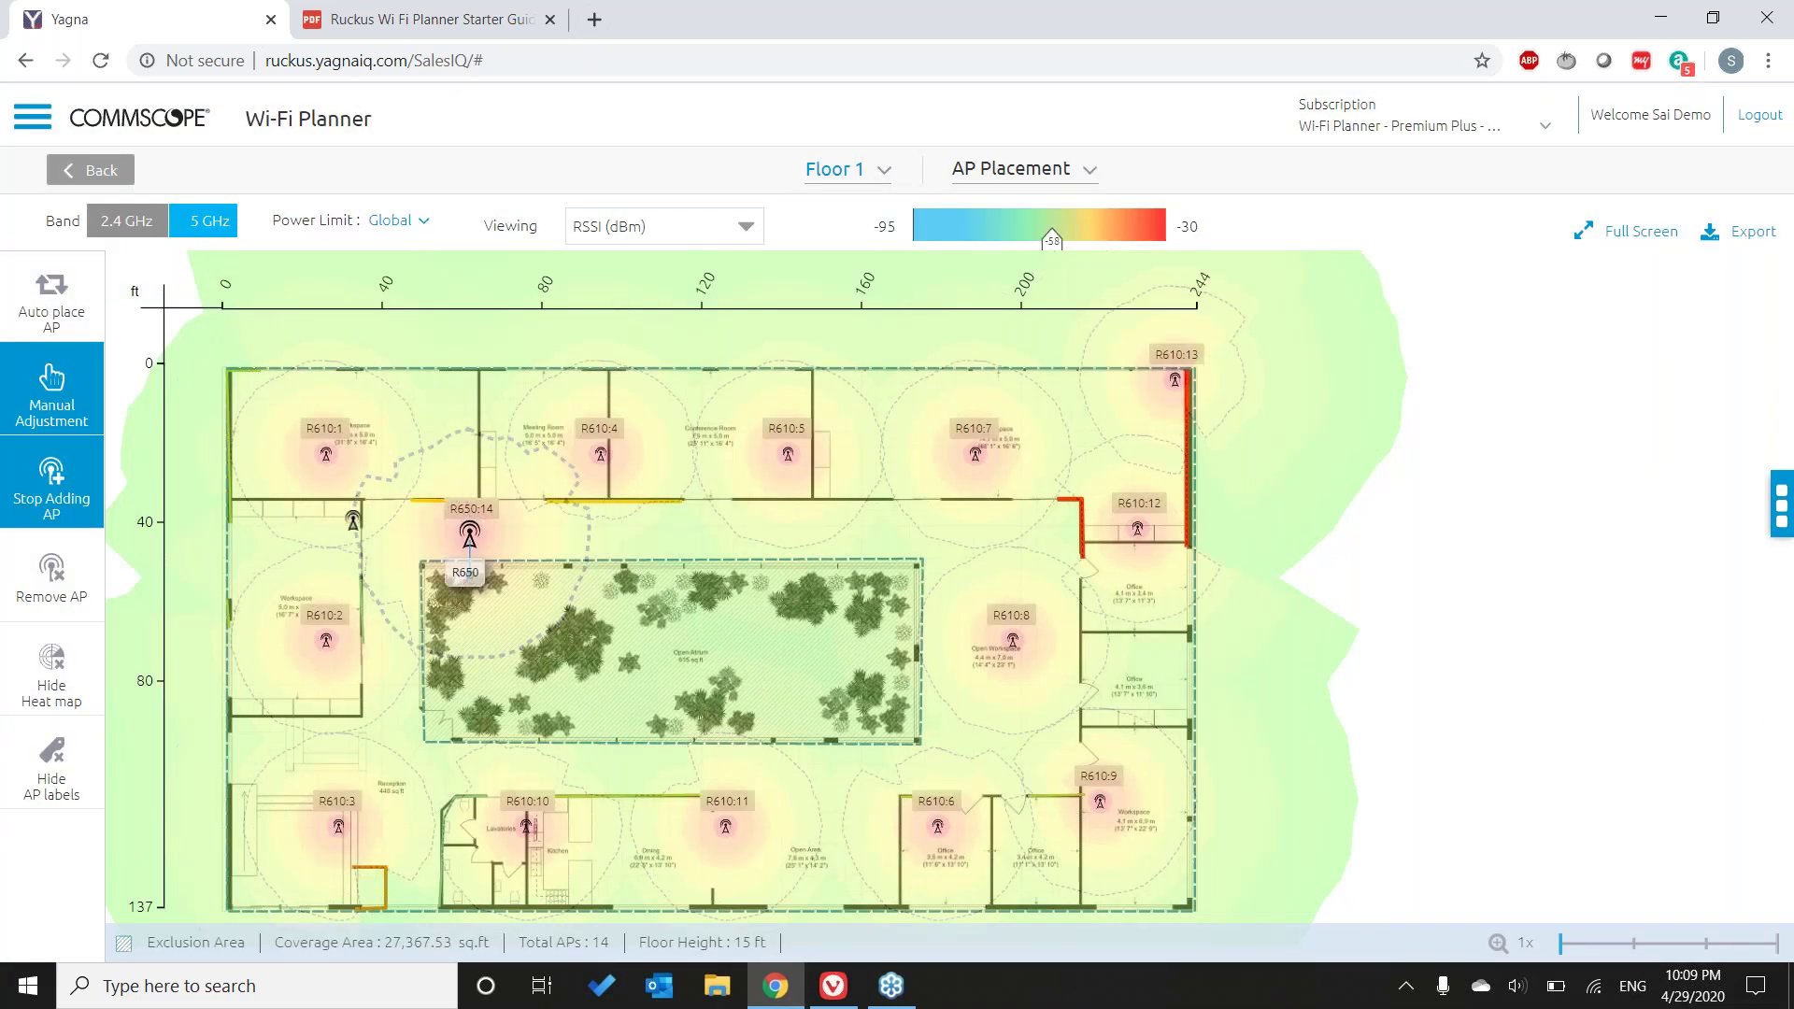
pyautogui.press('Escape')
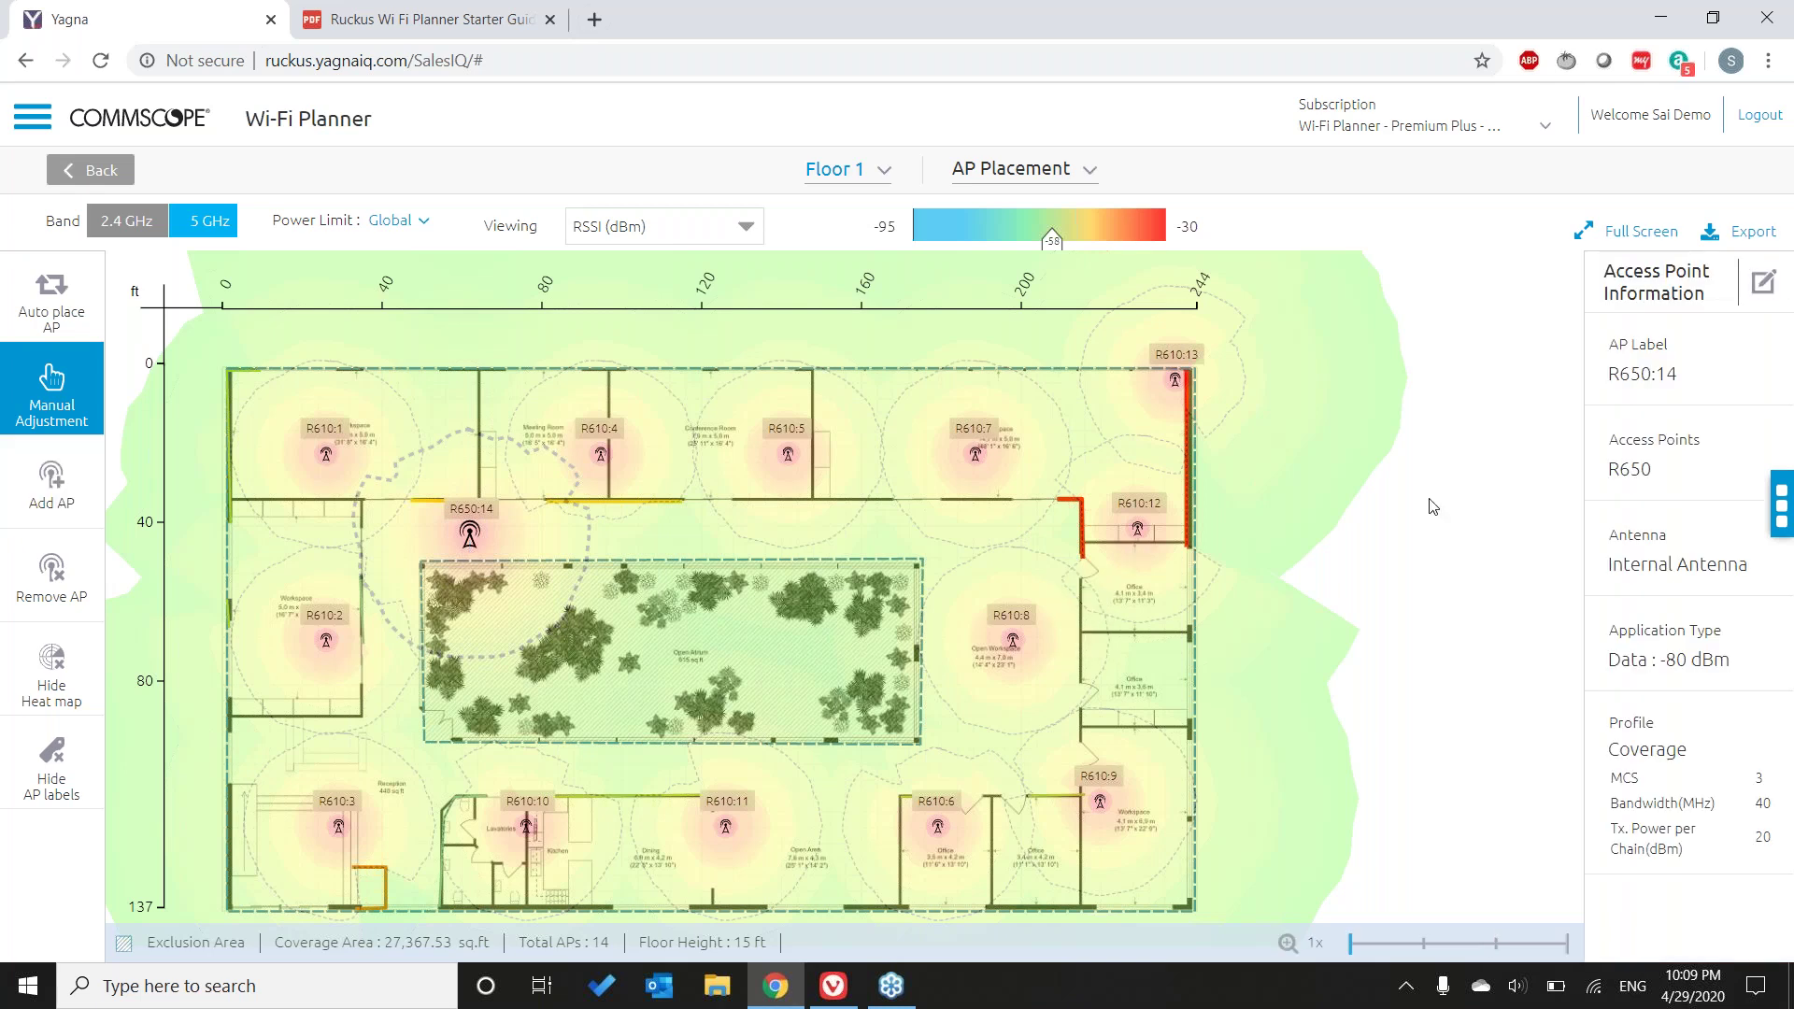
pyautogui.click(1432, 506)
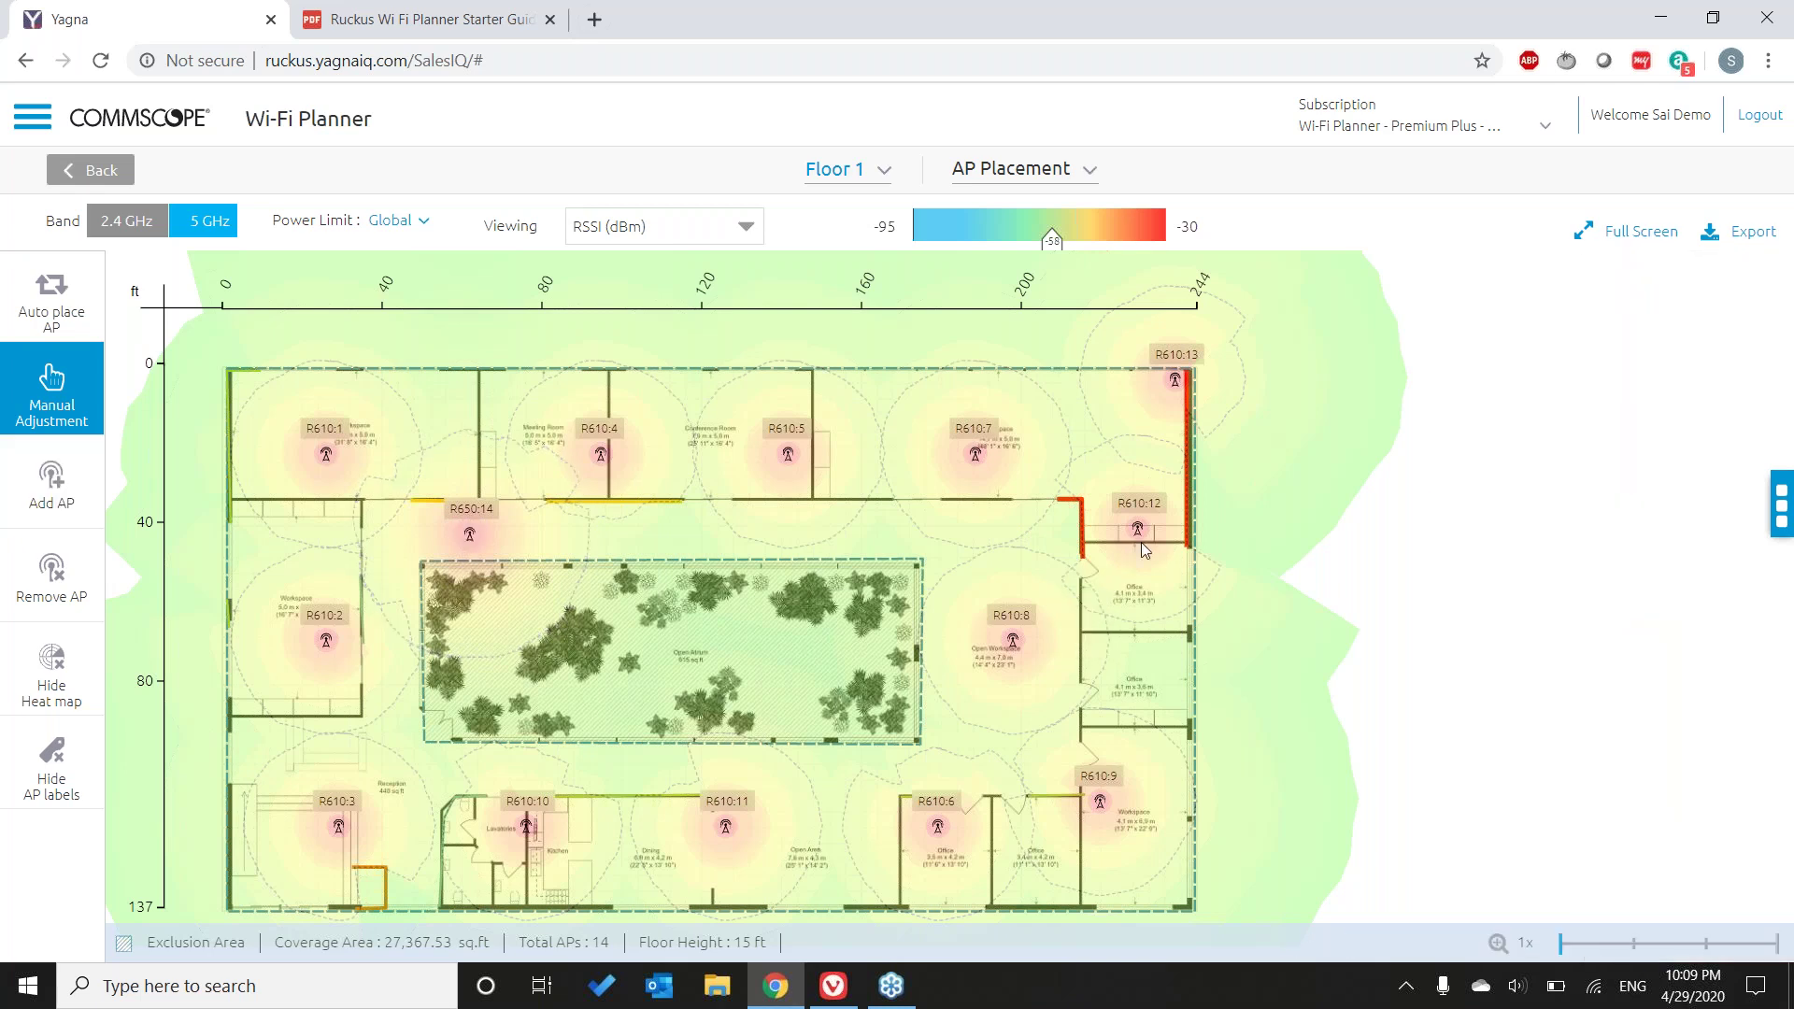
pyautogui.moveTo(1121, 547)
# - Start Auto place AP and confirm removing and re-placing all Floor 1 access points
pyautogui.click(44, 297)
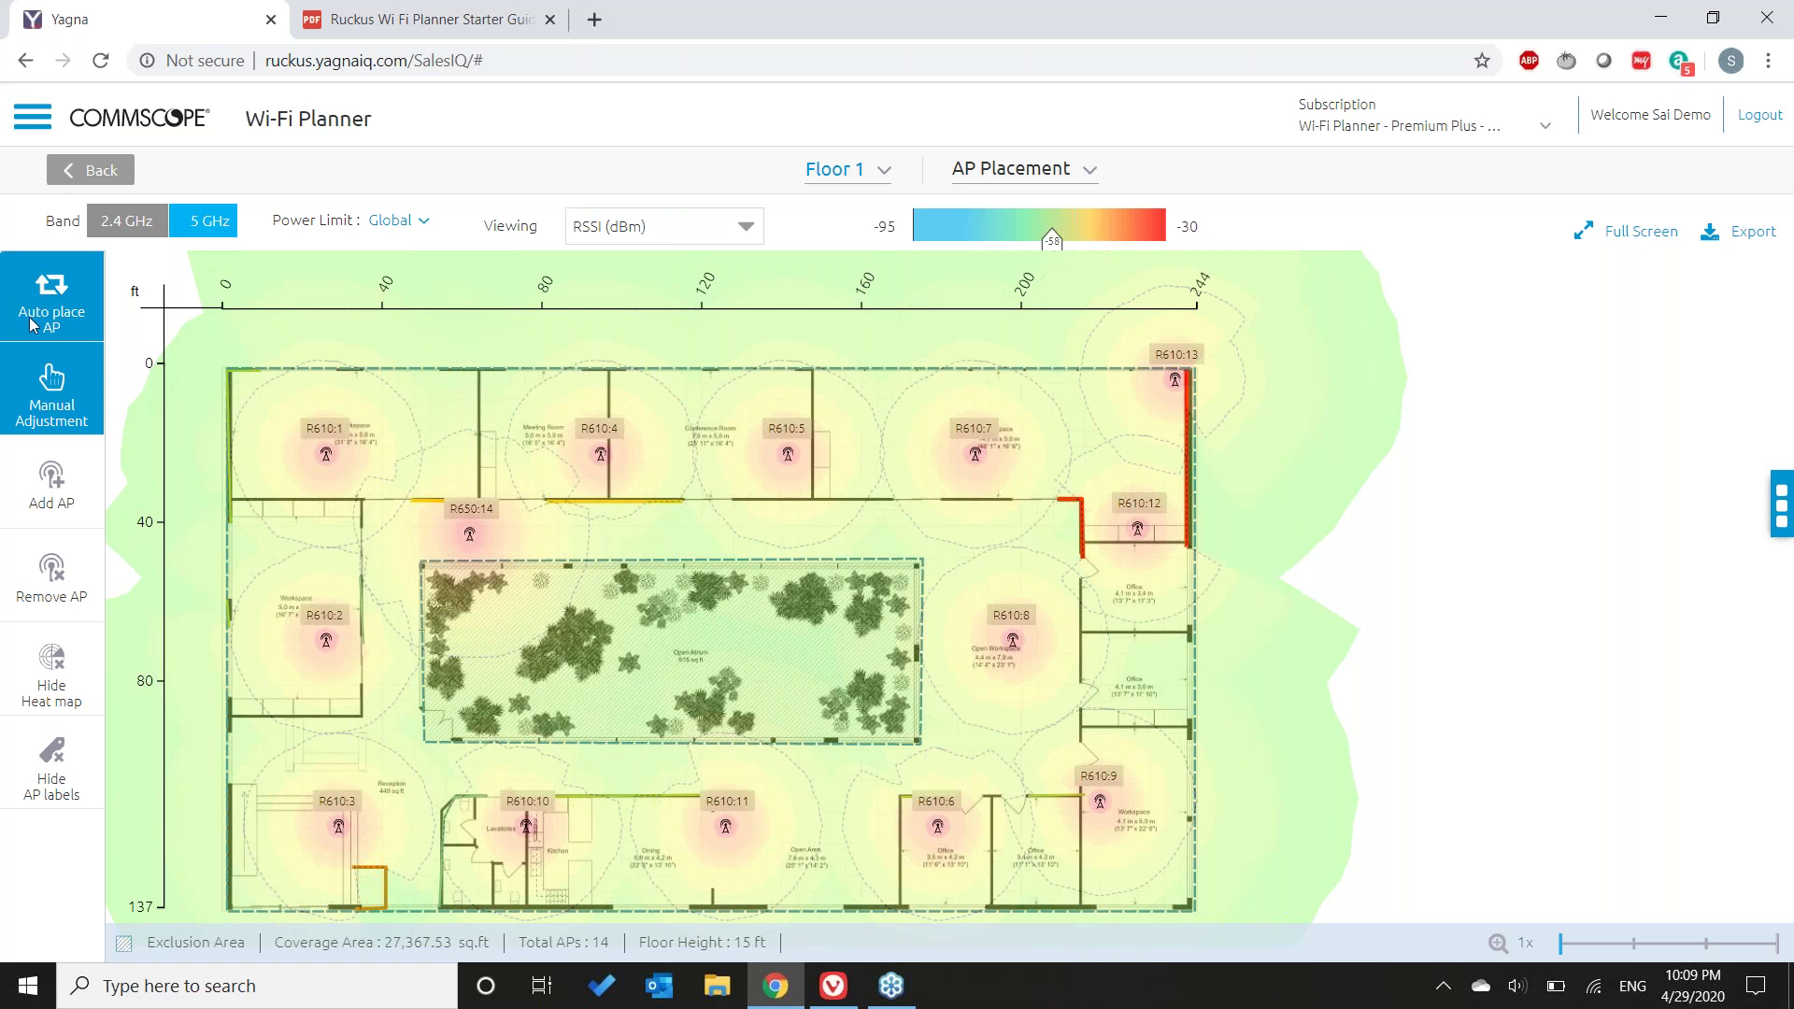
pyautogui.click(34, 324)
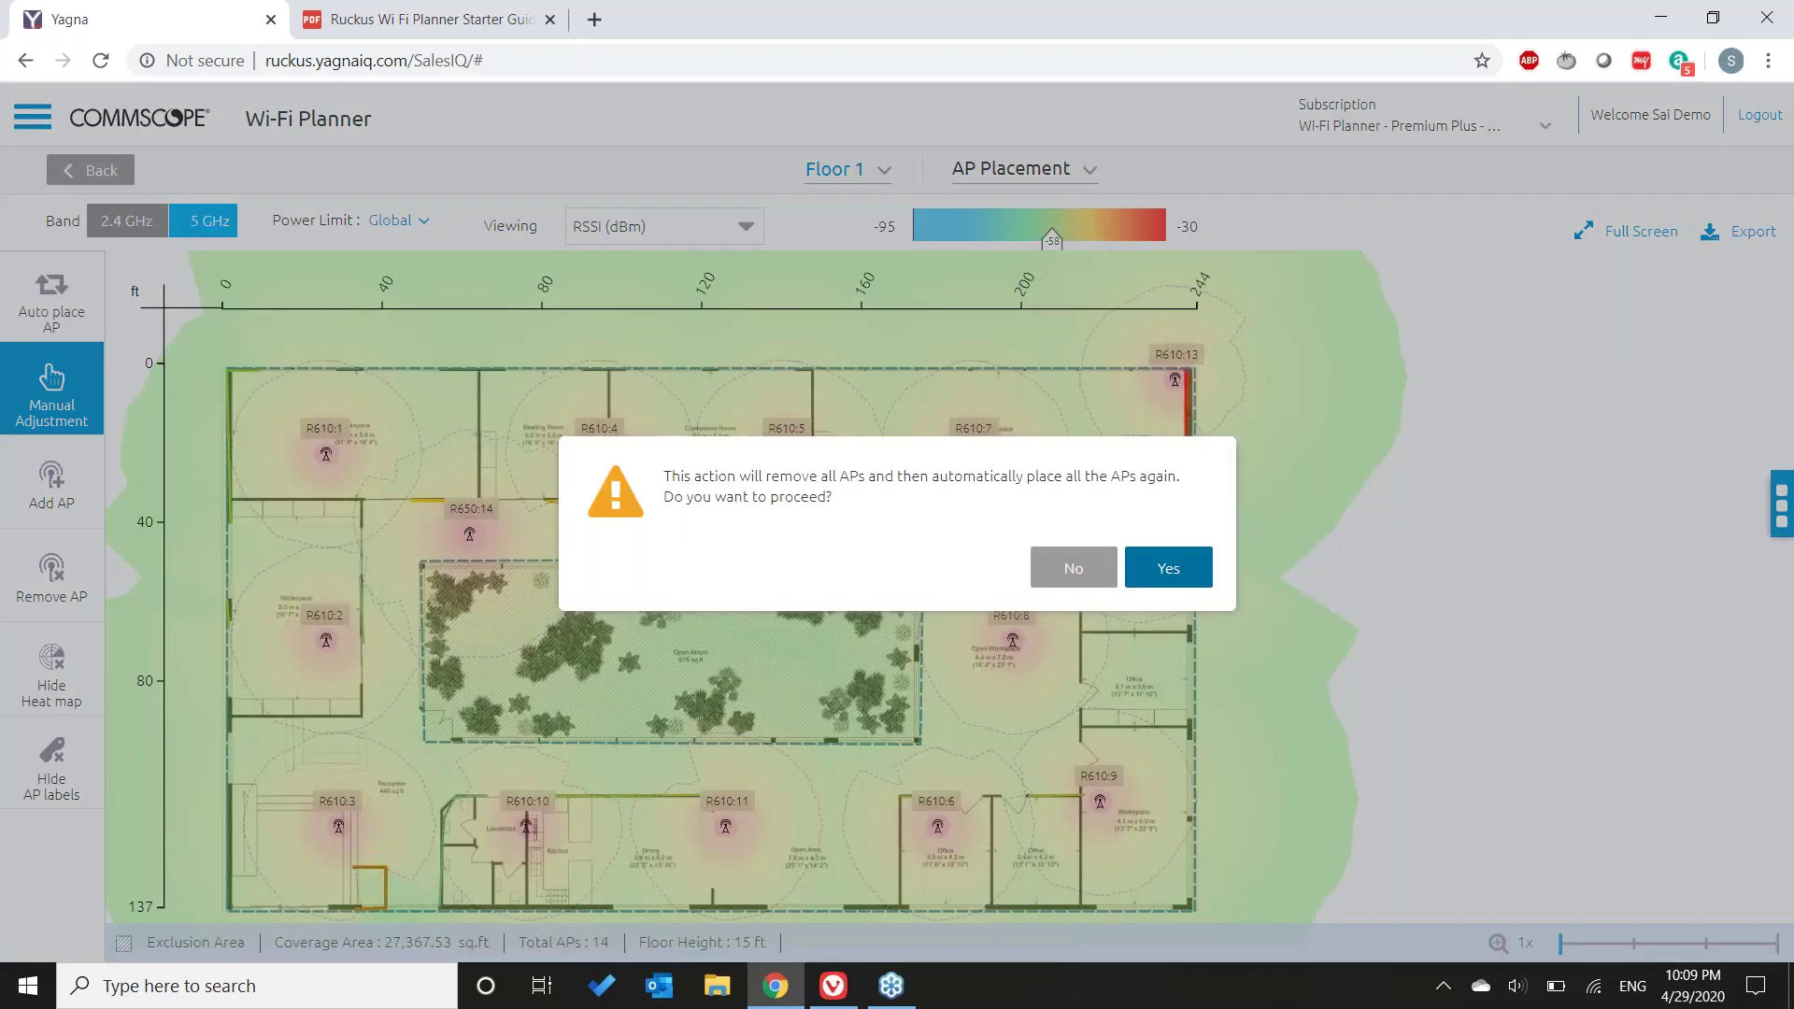
pyautogui.click(1185, 574)
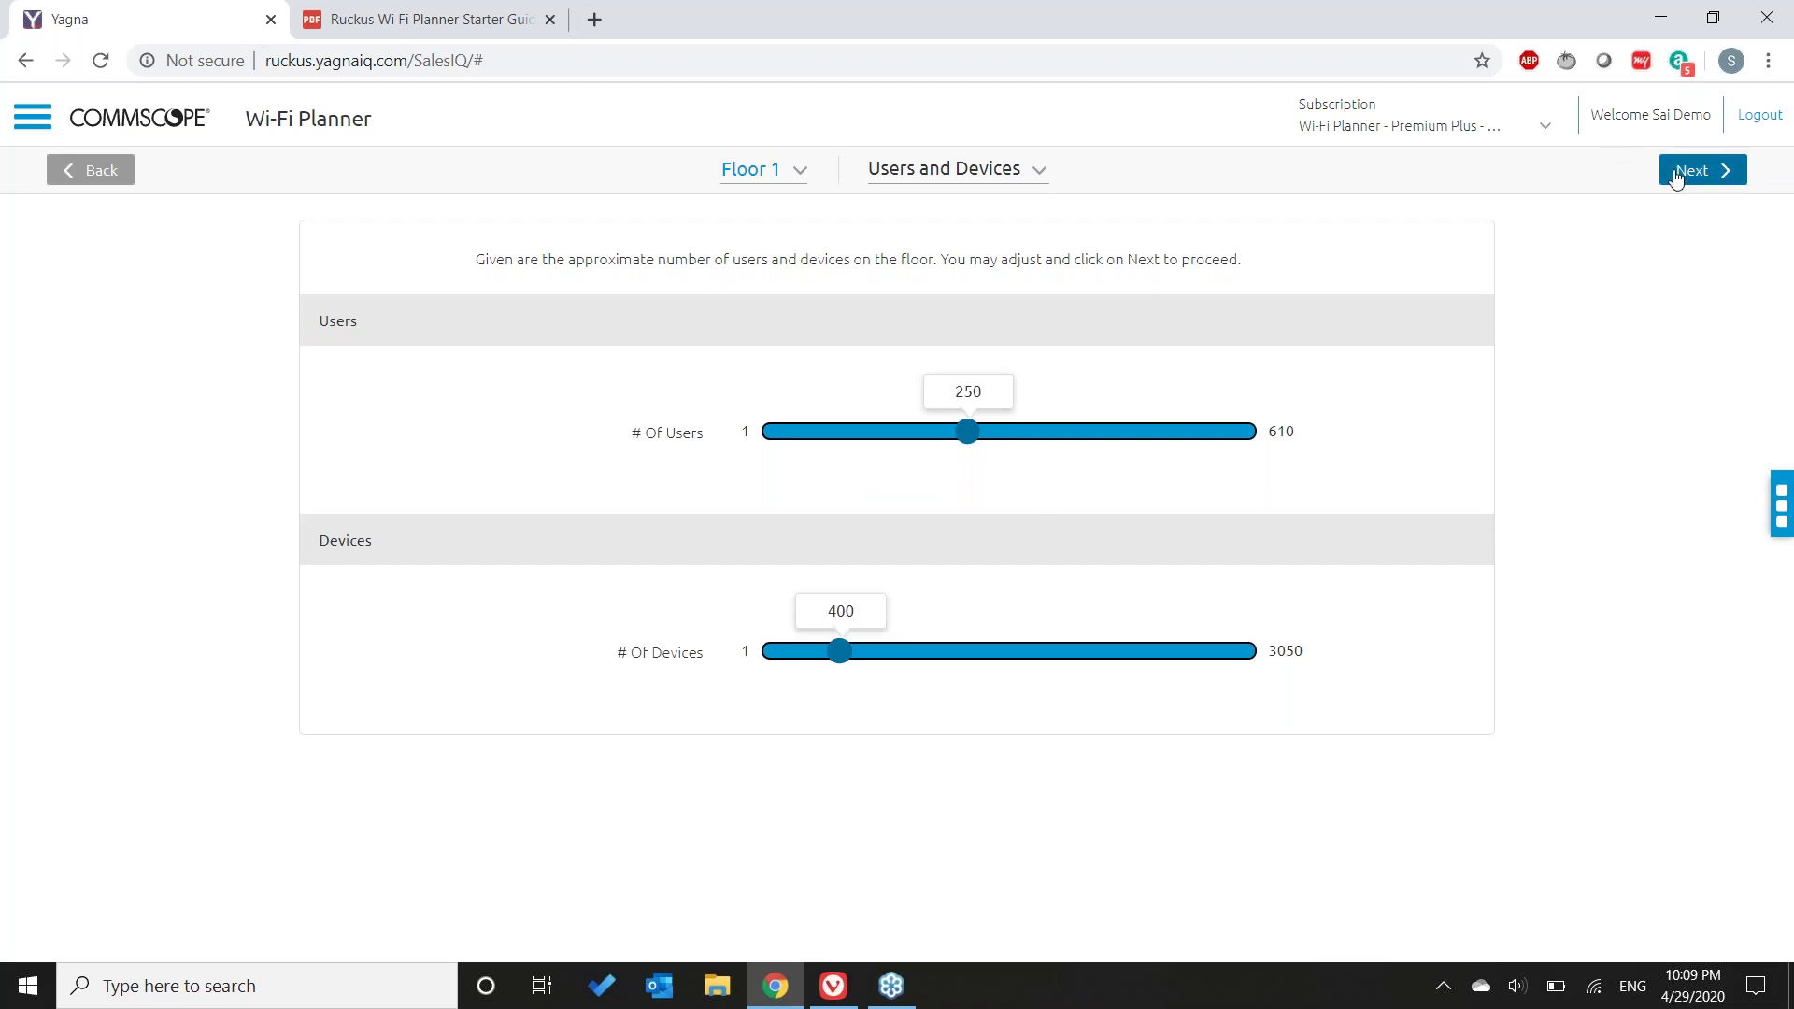
# - Accept the 250 users / 400 devices estimate and pick R710 from the AP recommendations
pyautogui.click(1687, 174)
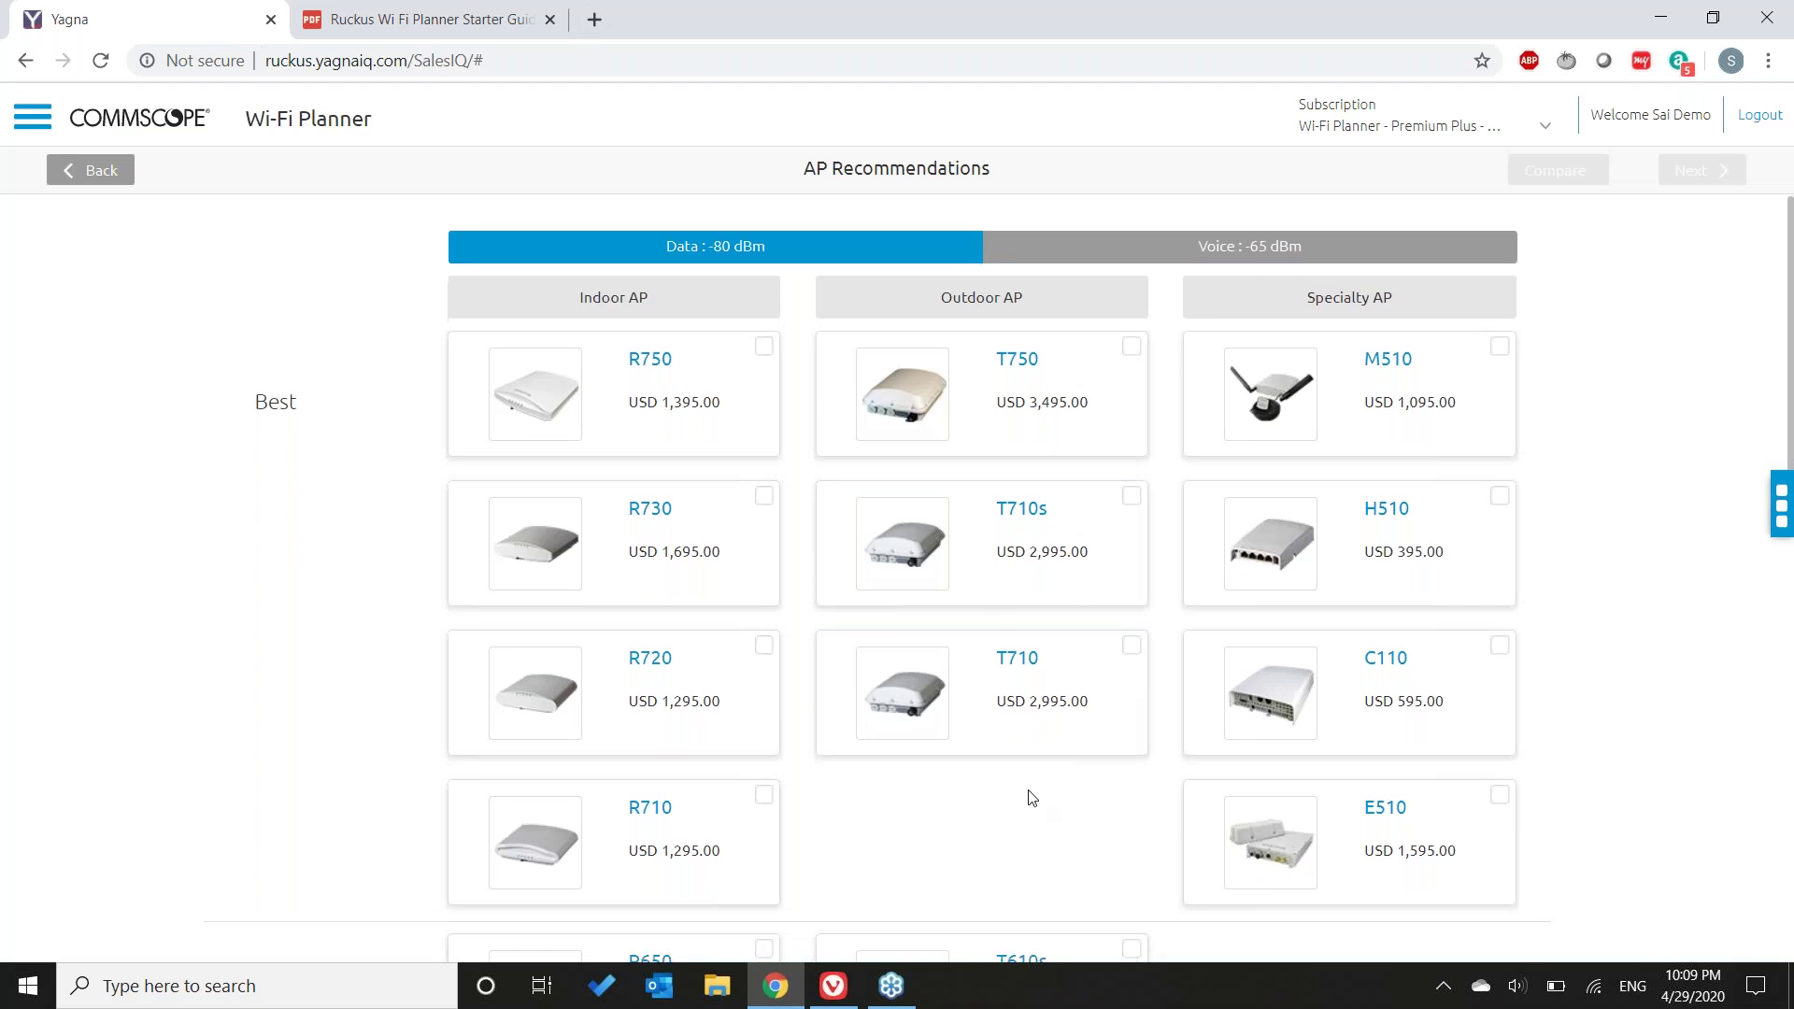
pyautogui.scroll(-4, 1030, 795)
pyautogui.scroll(3, 892, 740)
pyautogui.click(763, 685)
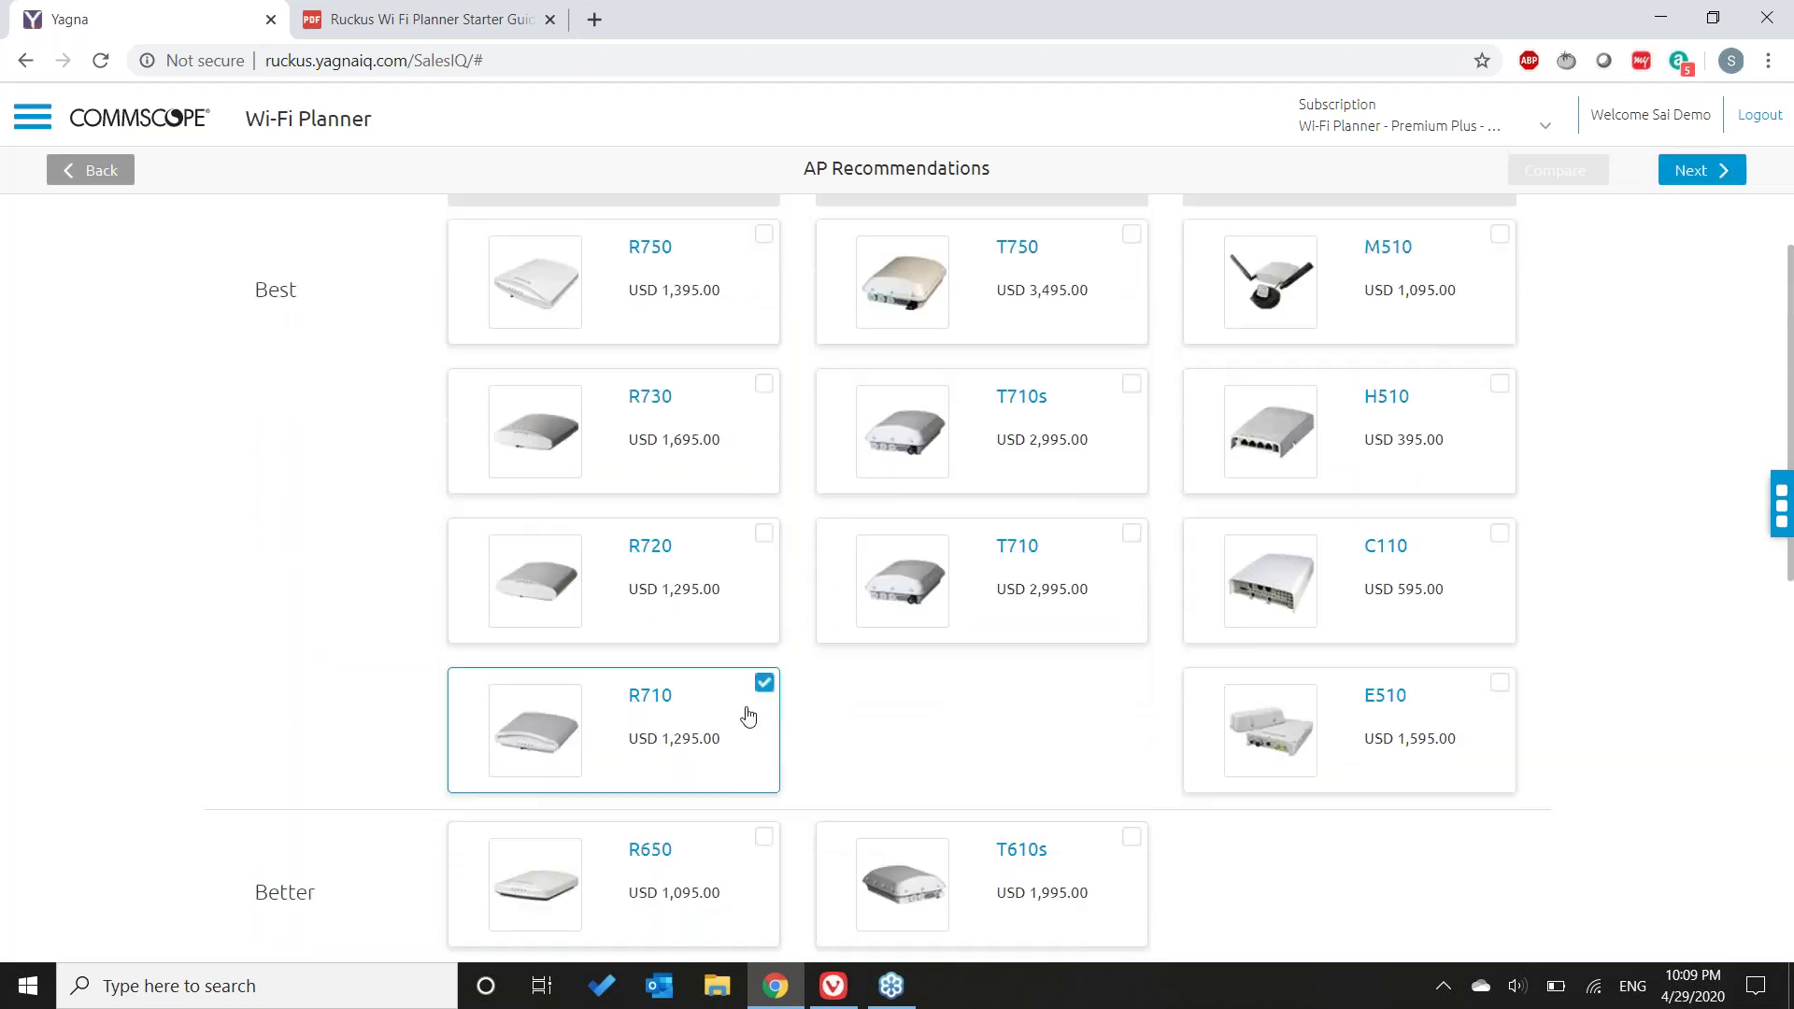
pyautogui.scroll(-1, 740, 801)
pyautogui.scroll(-2, 741, 801)
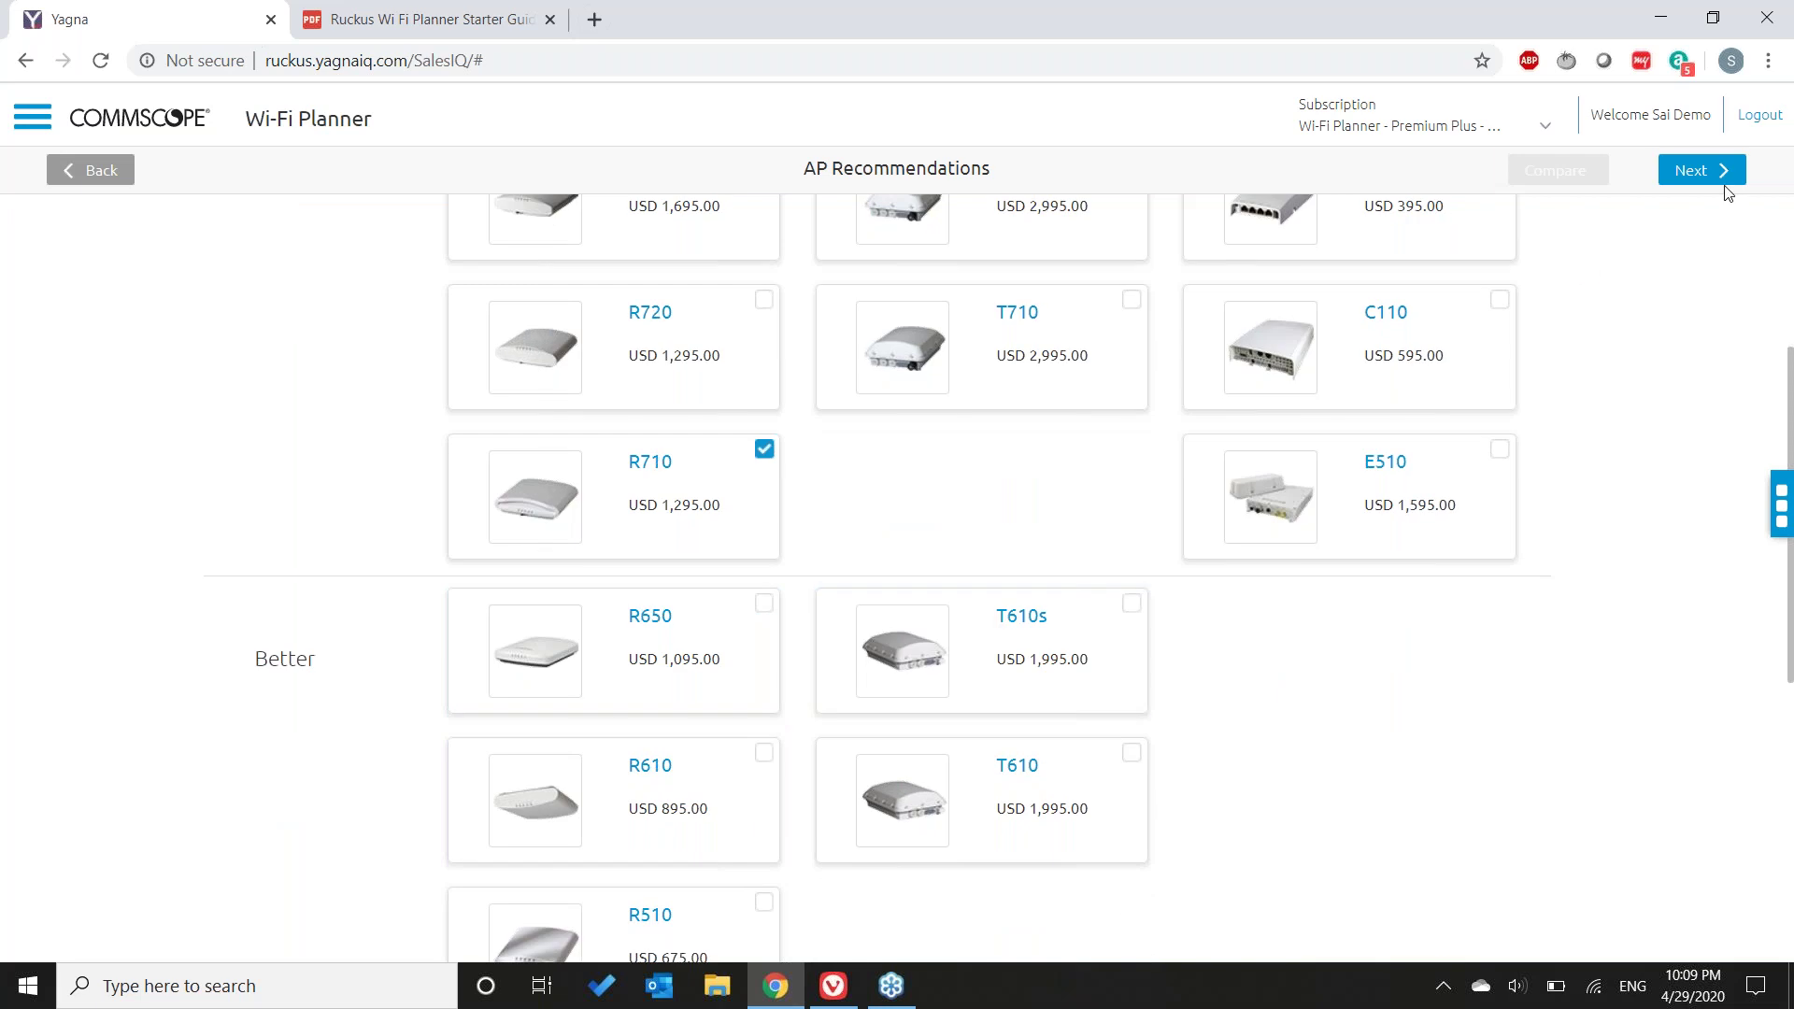
pyautogui.click(1722, 171)
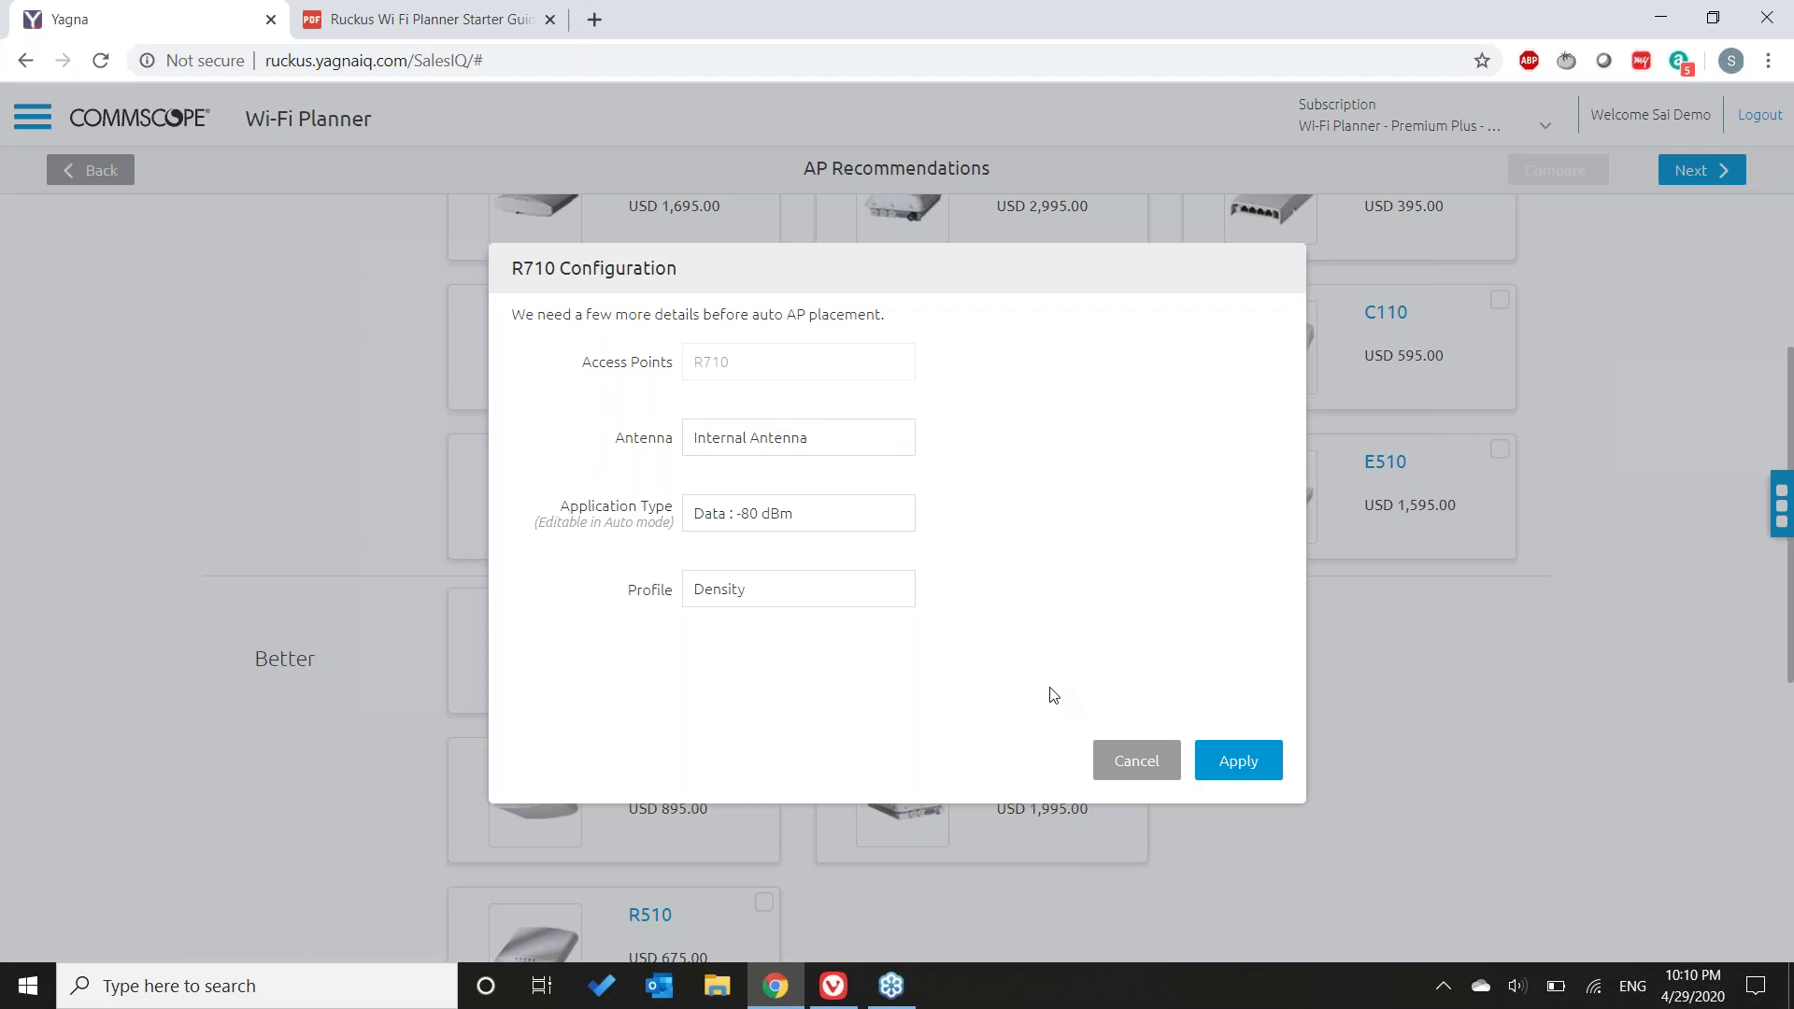
# - Apply the R710 configuration (Internal Antenna, -80 dBm, Density) to auto-place 11 APs on Floor 1
pyautogui.click(1240, 761)
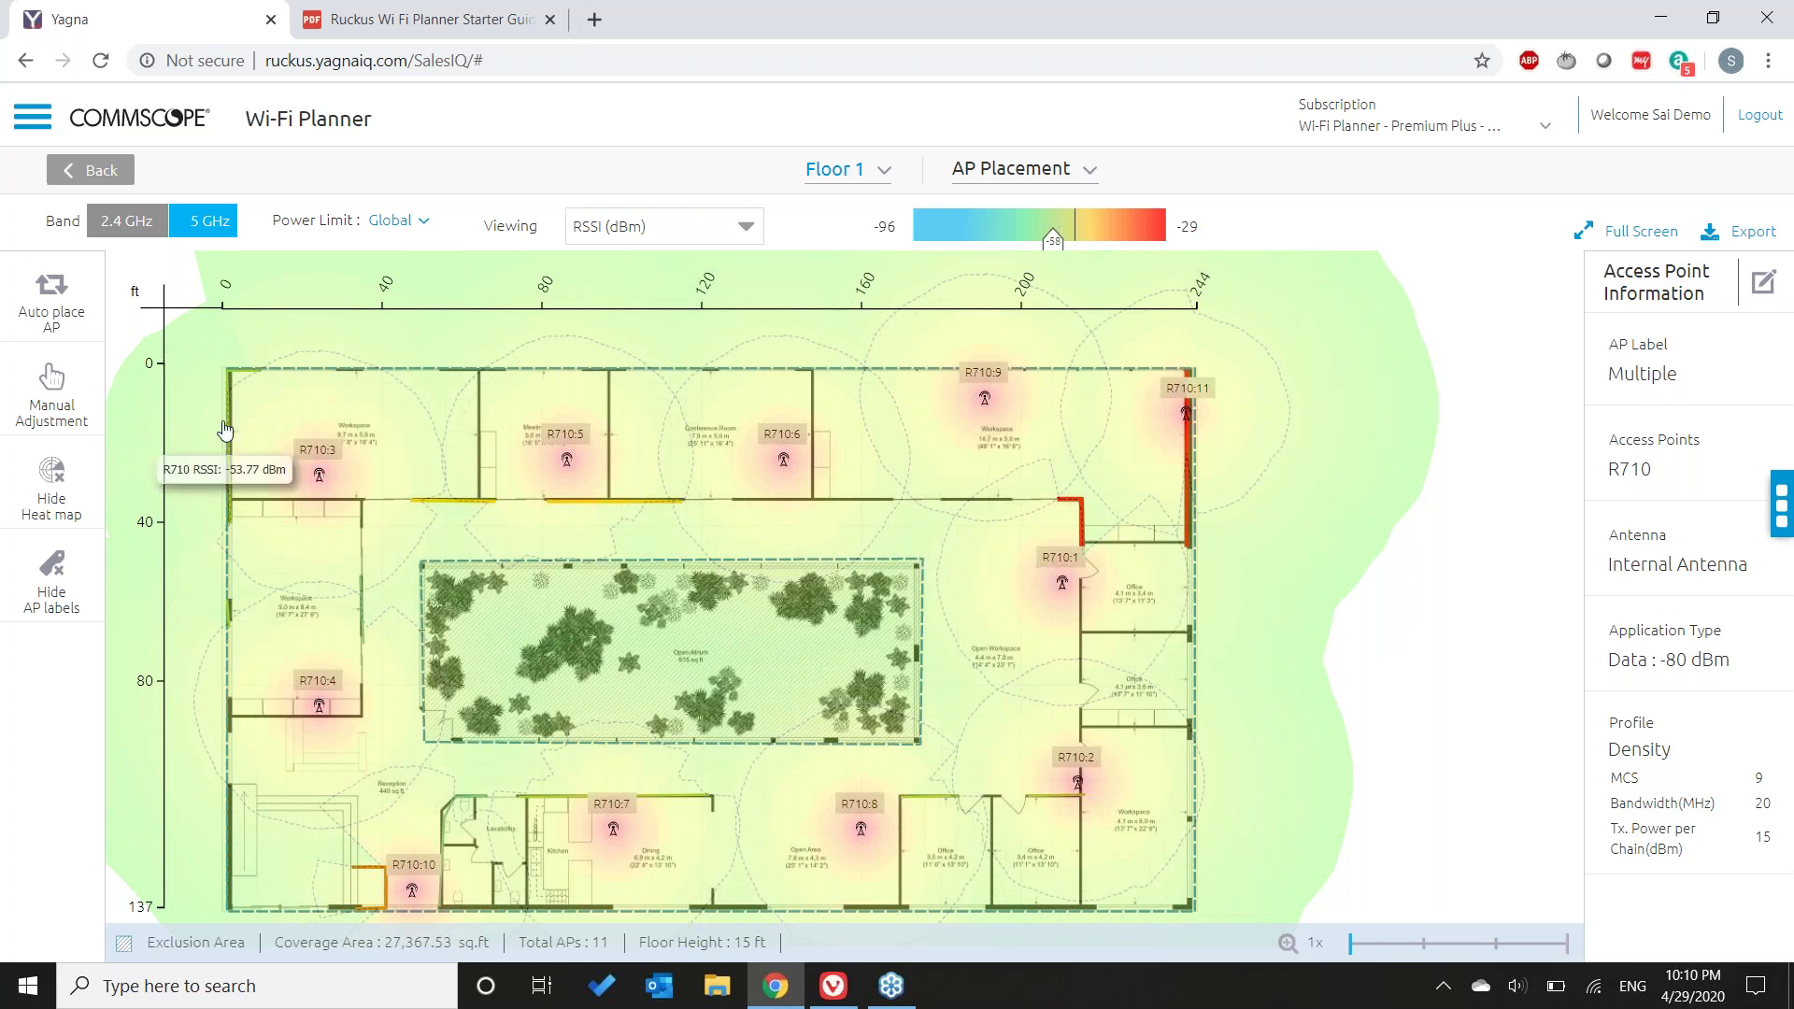
# - Turn on manual placement and twice start adding an AP on Floor 1, cancelling both times
pyautogui.click(11, 405)
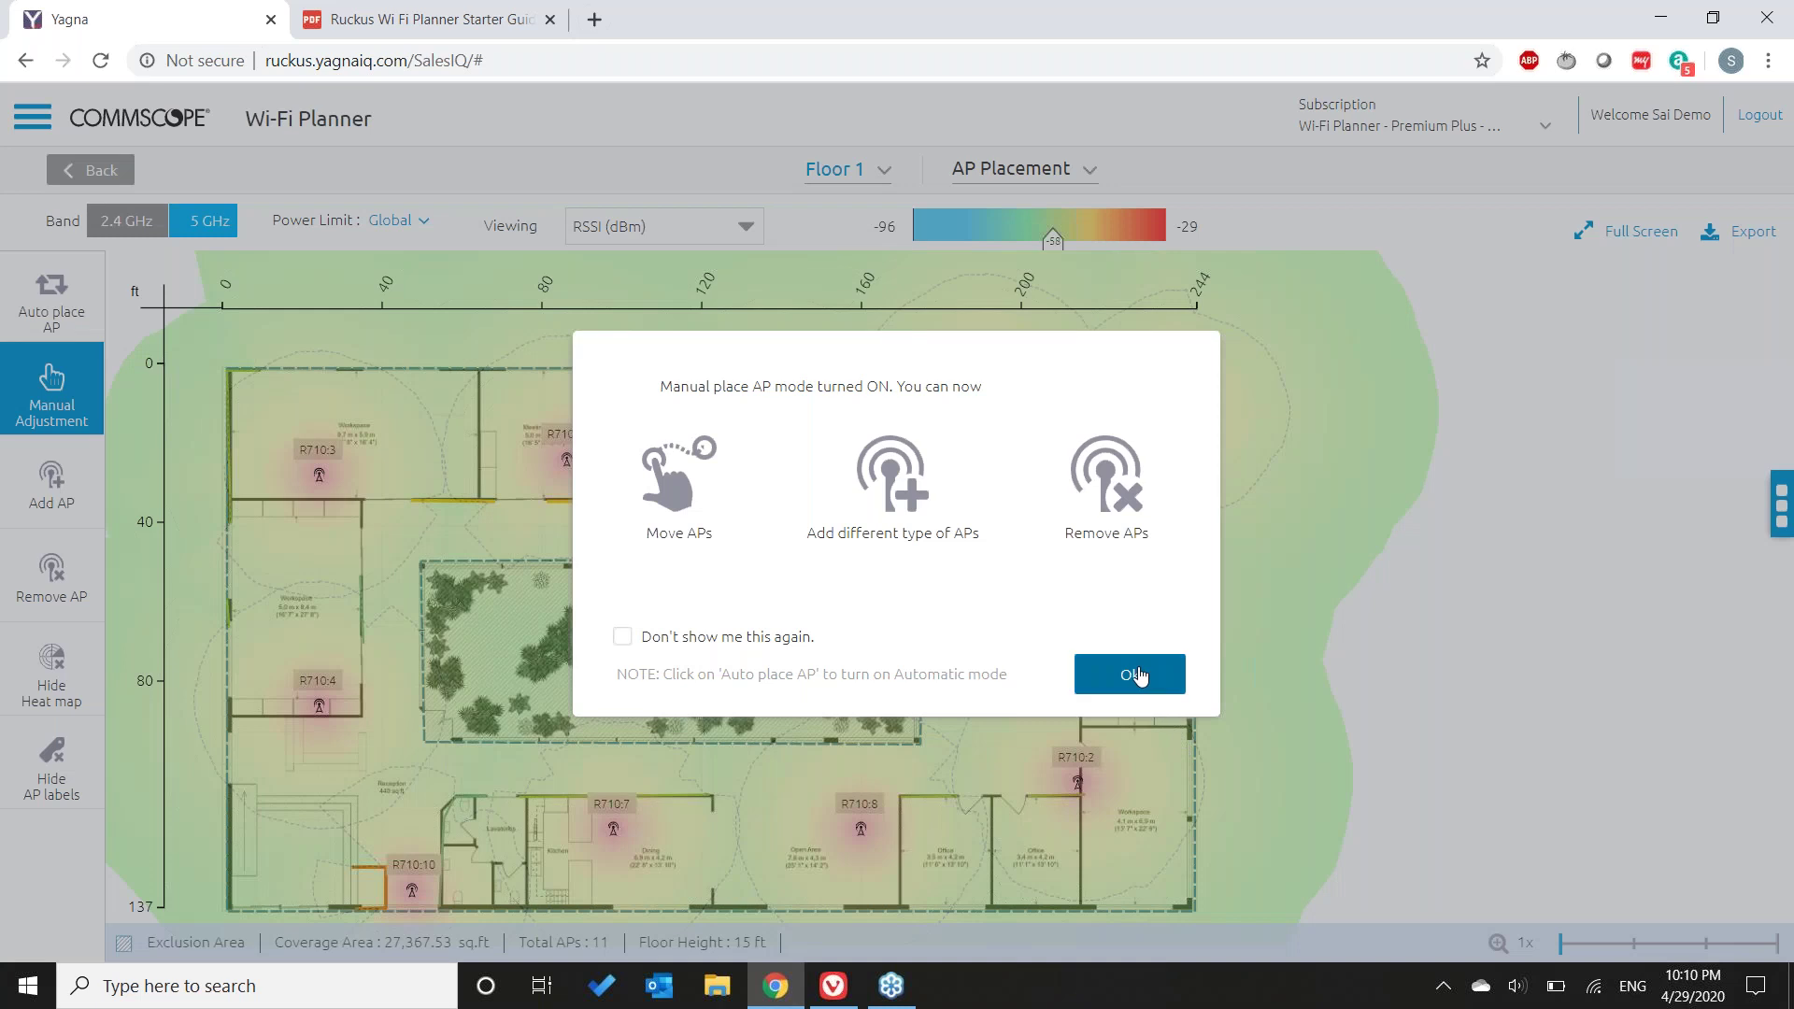
pyautogui.click(1130, 674)
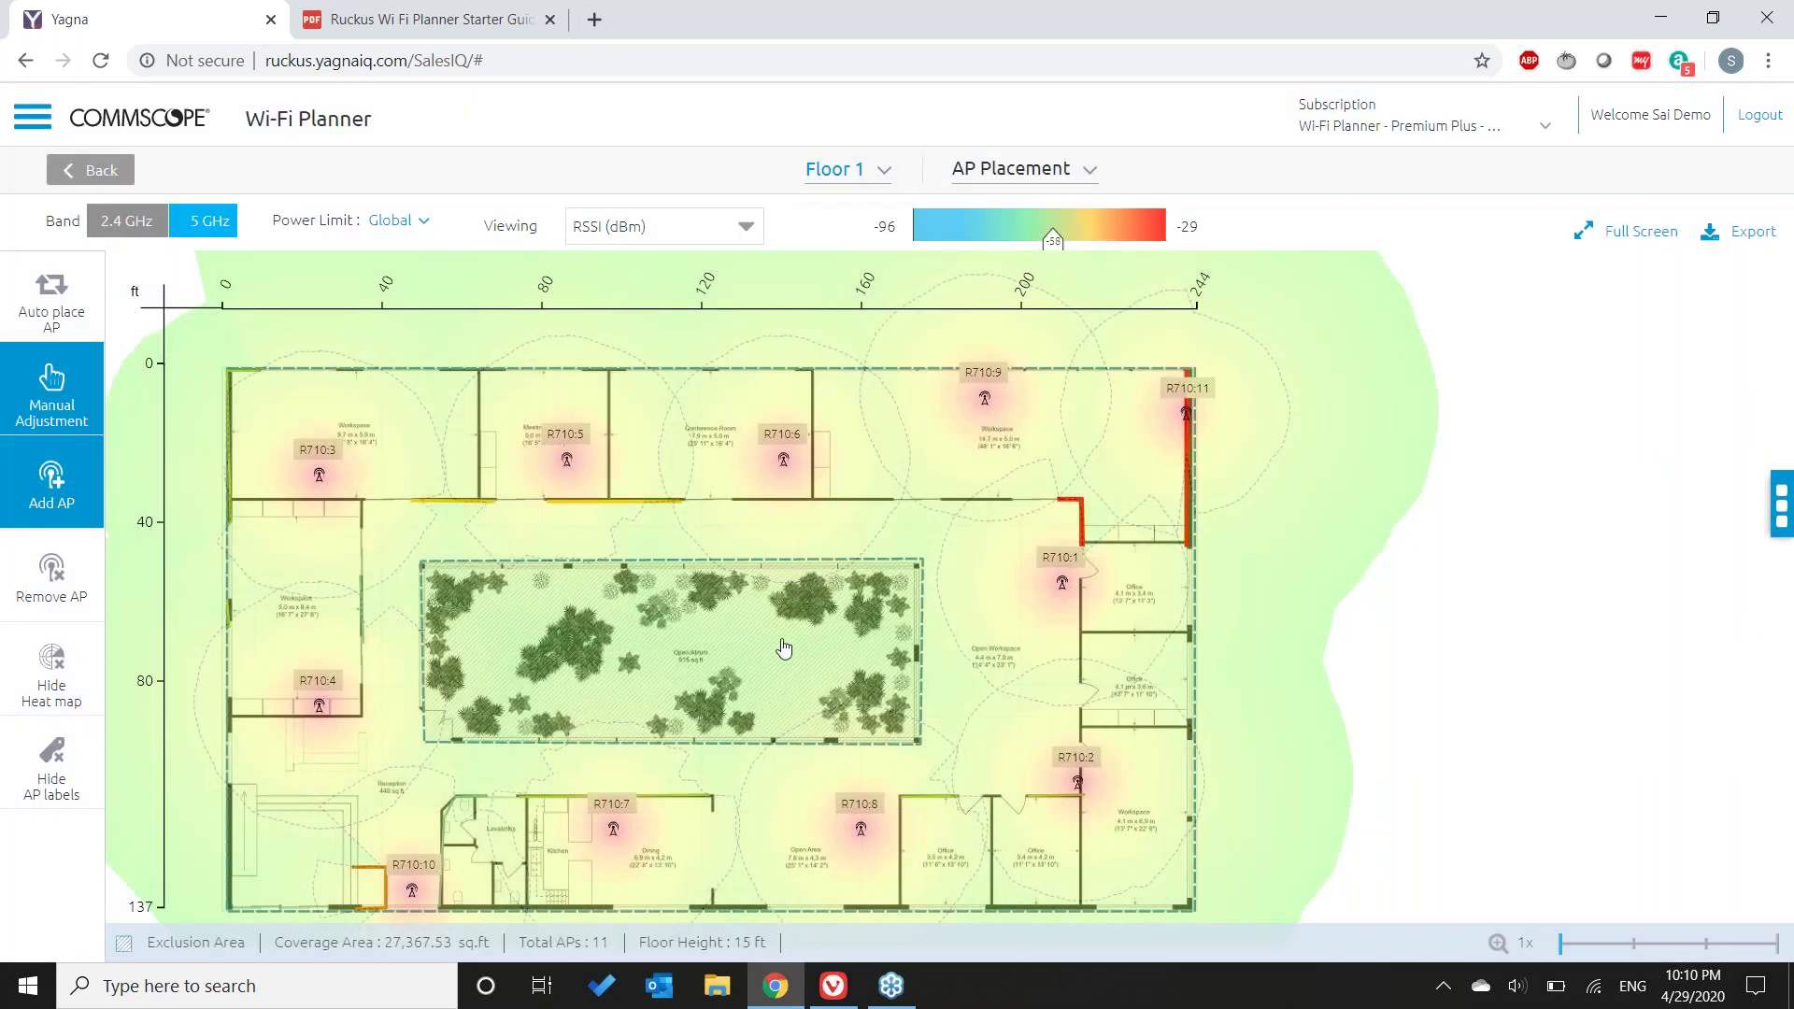
pyautogui.click(937, 777)
pyautogui.click(845, 583)
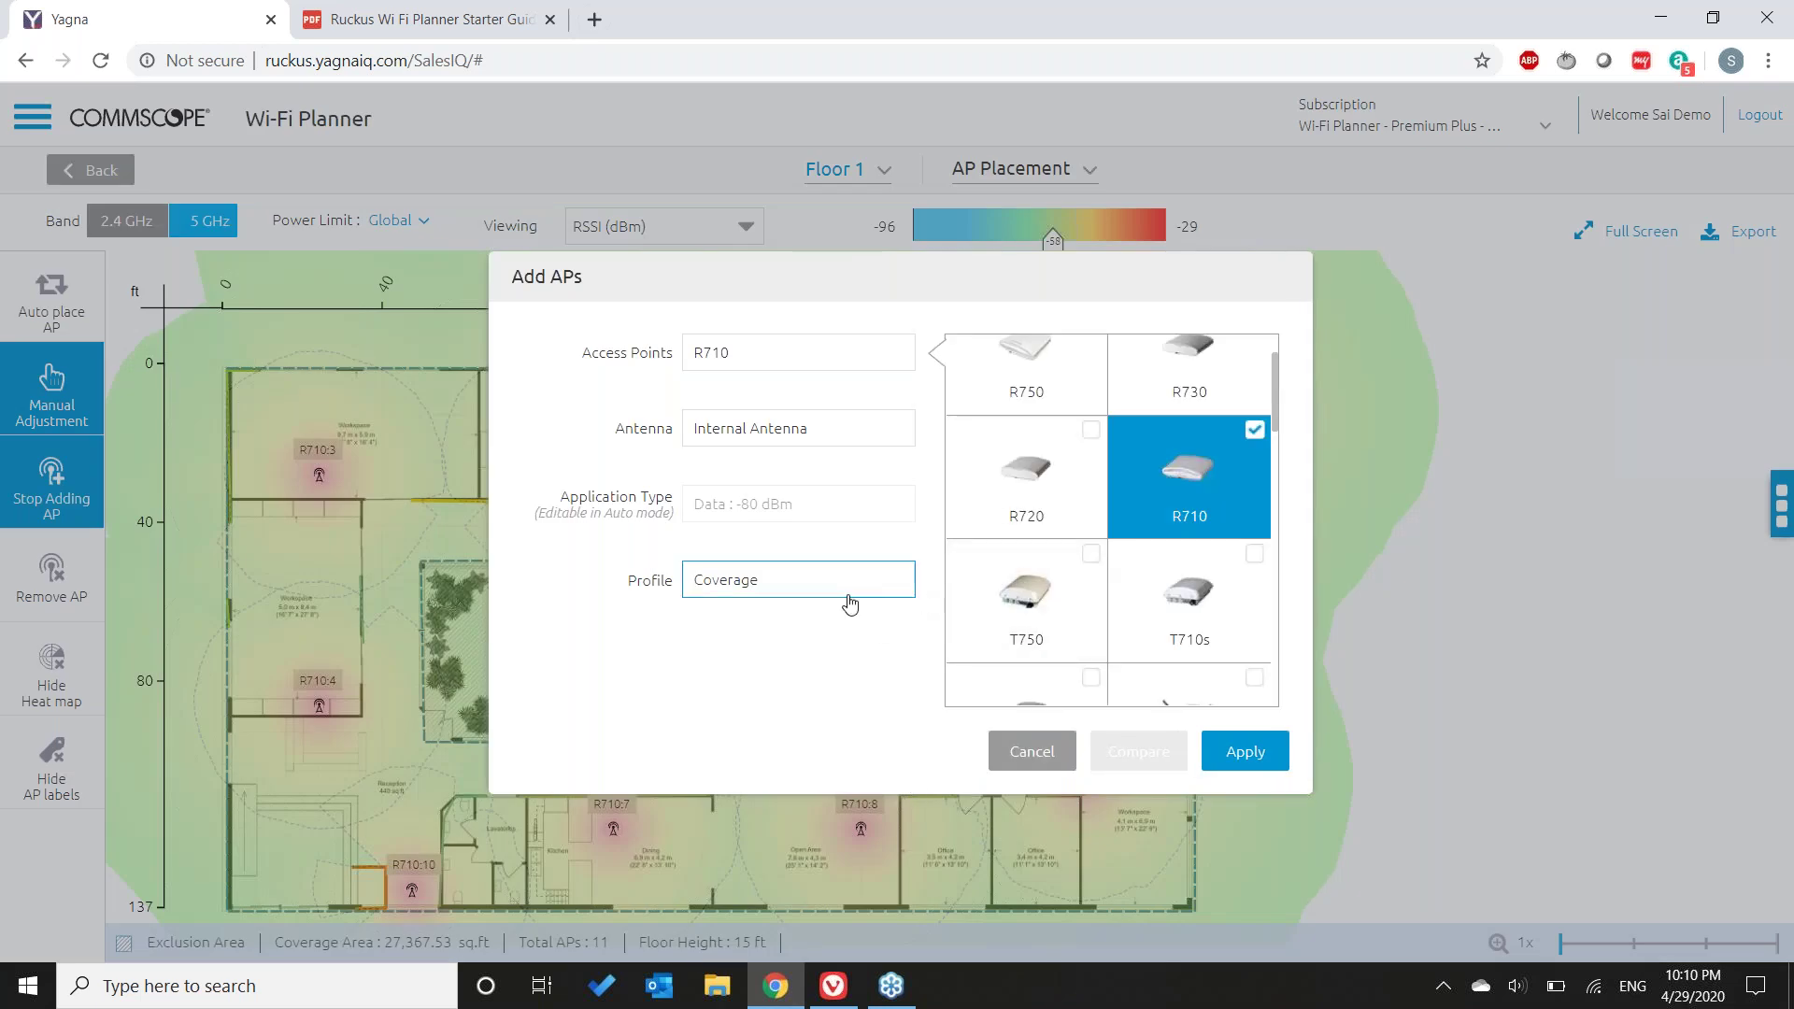
pyautogui.click(999, 748)
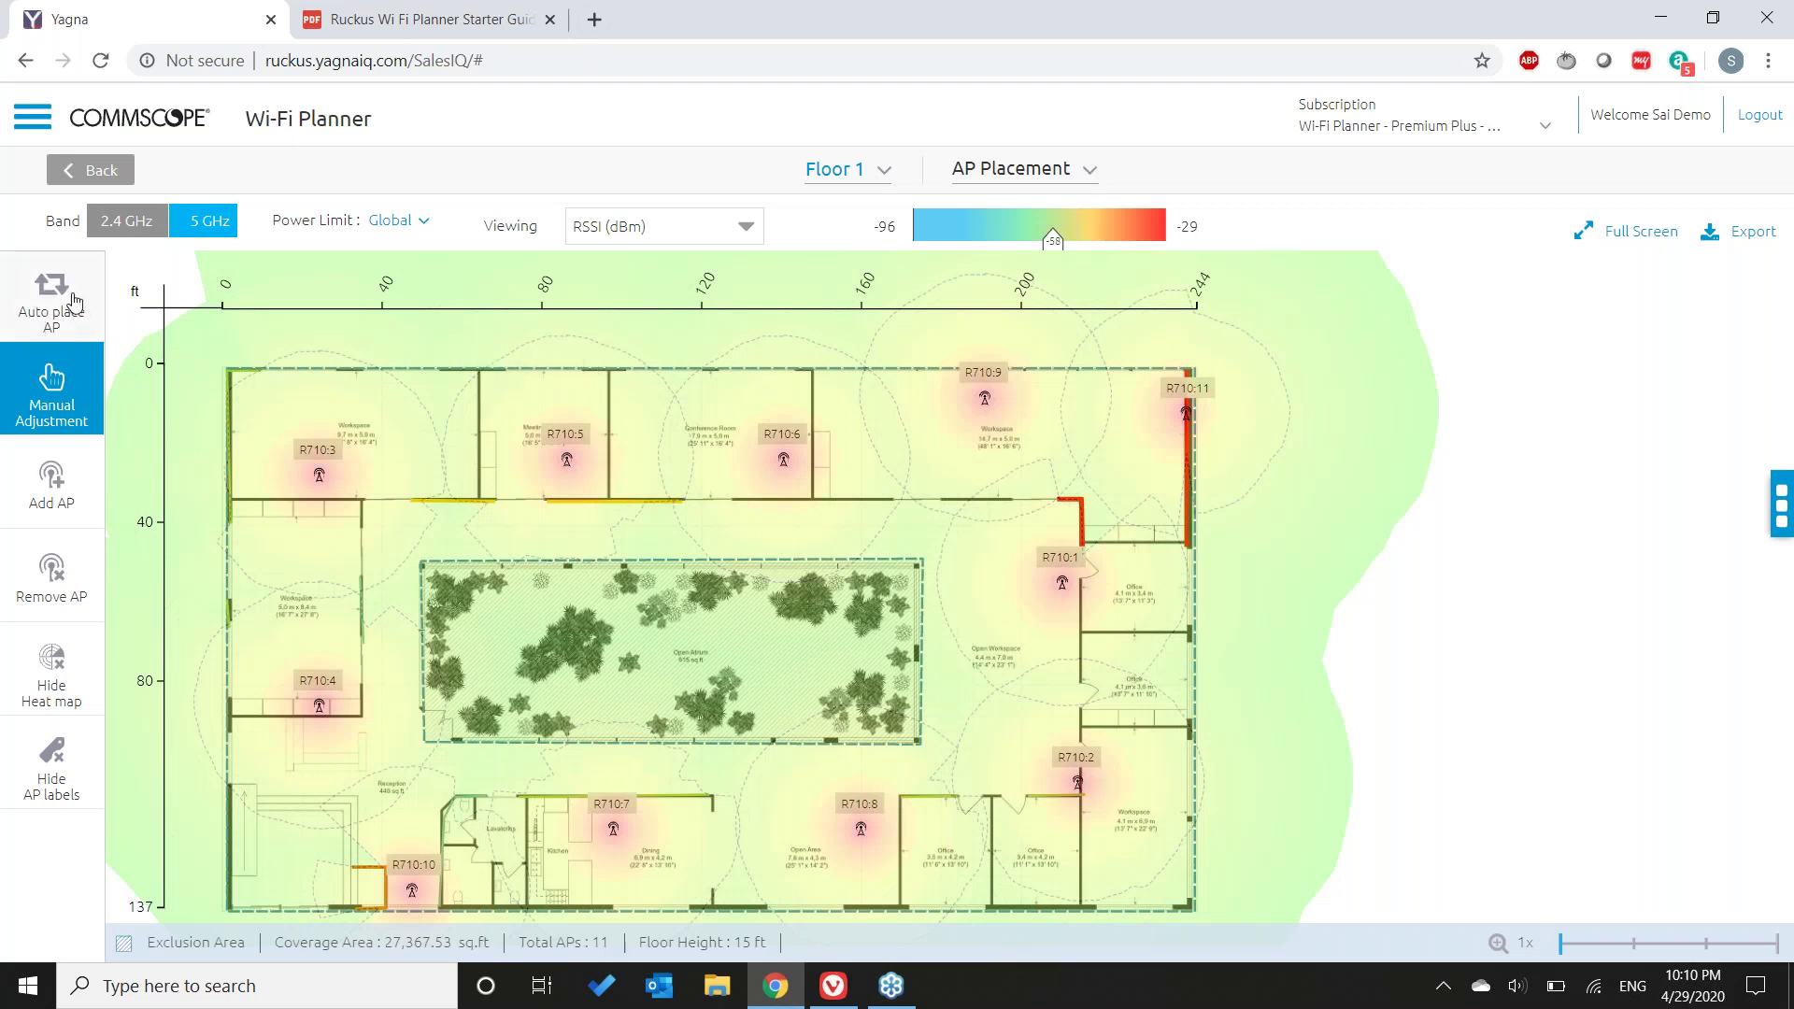
pyautogui.moveTo(579, 493)
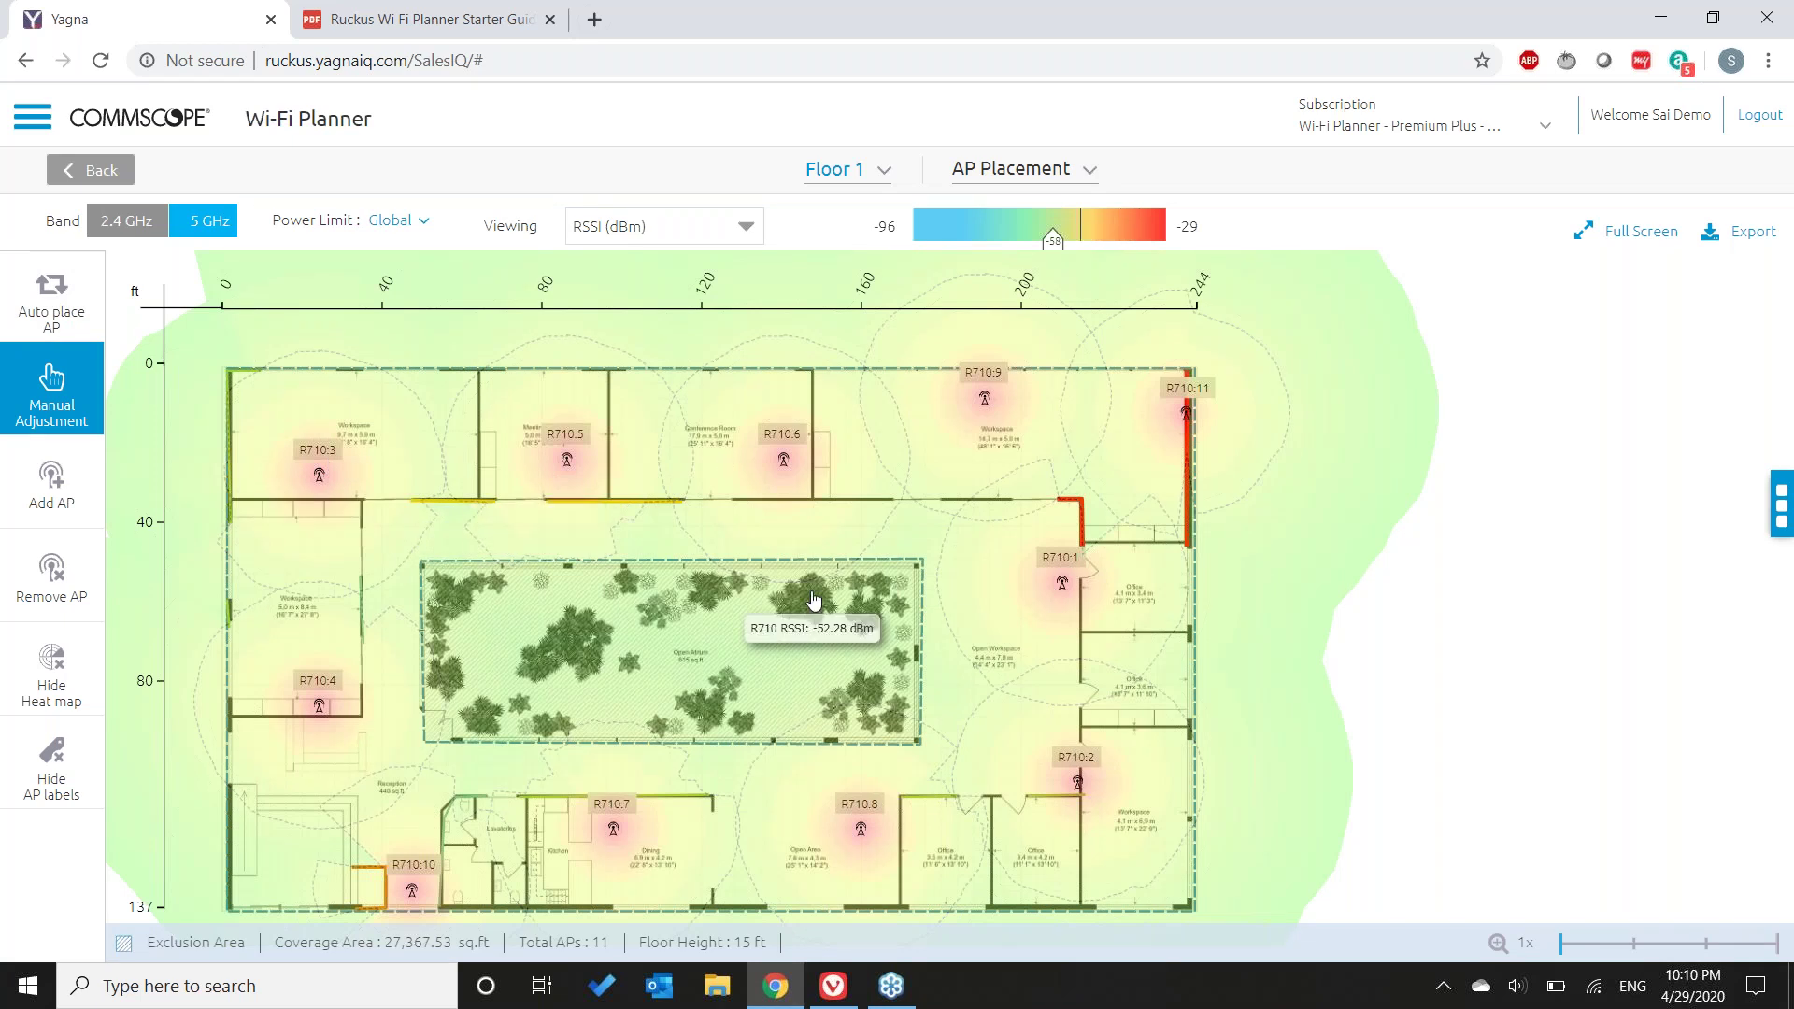
pyautogui.click(34, 510)
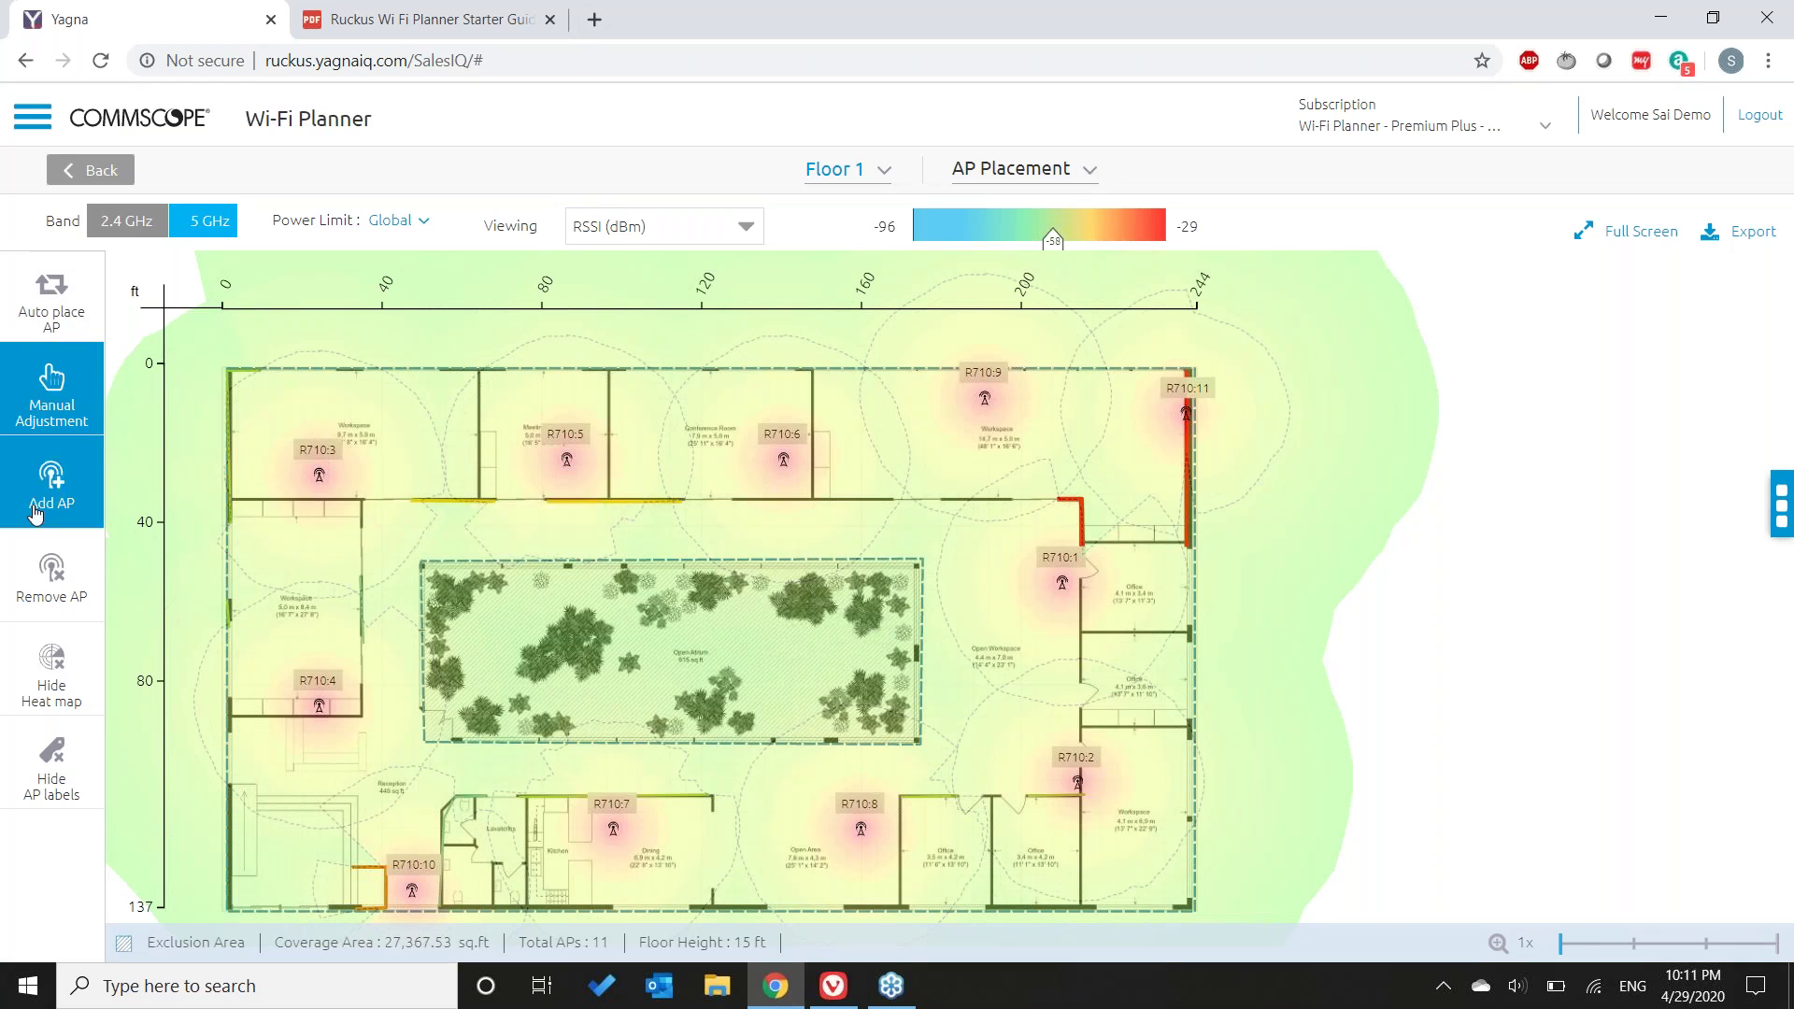
pyautogui.click(528, 748)
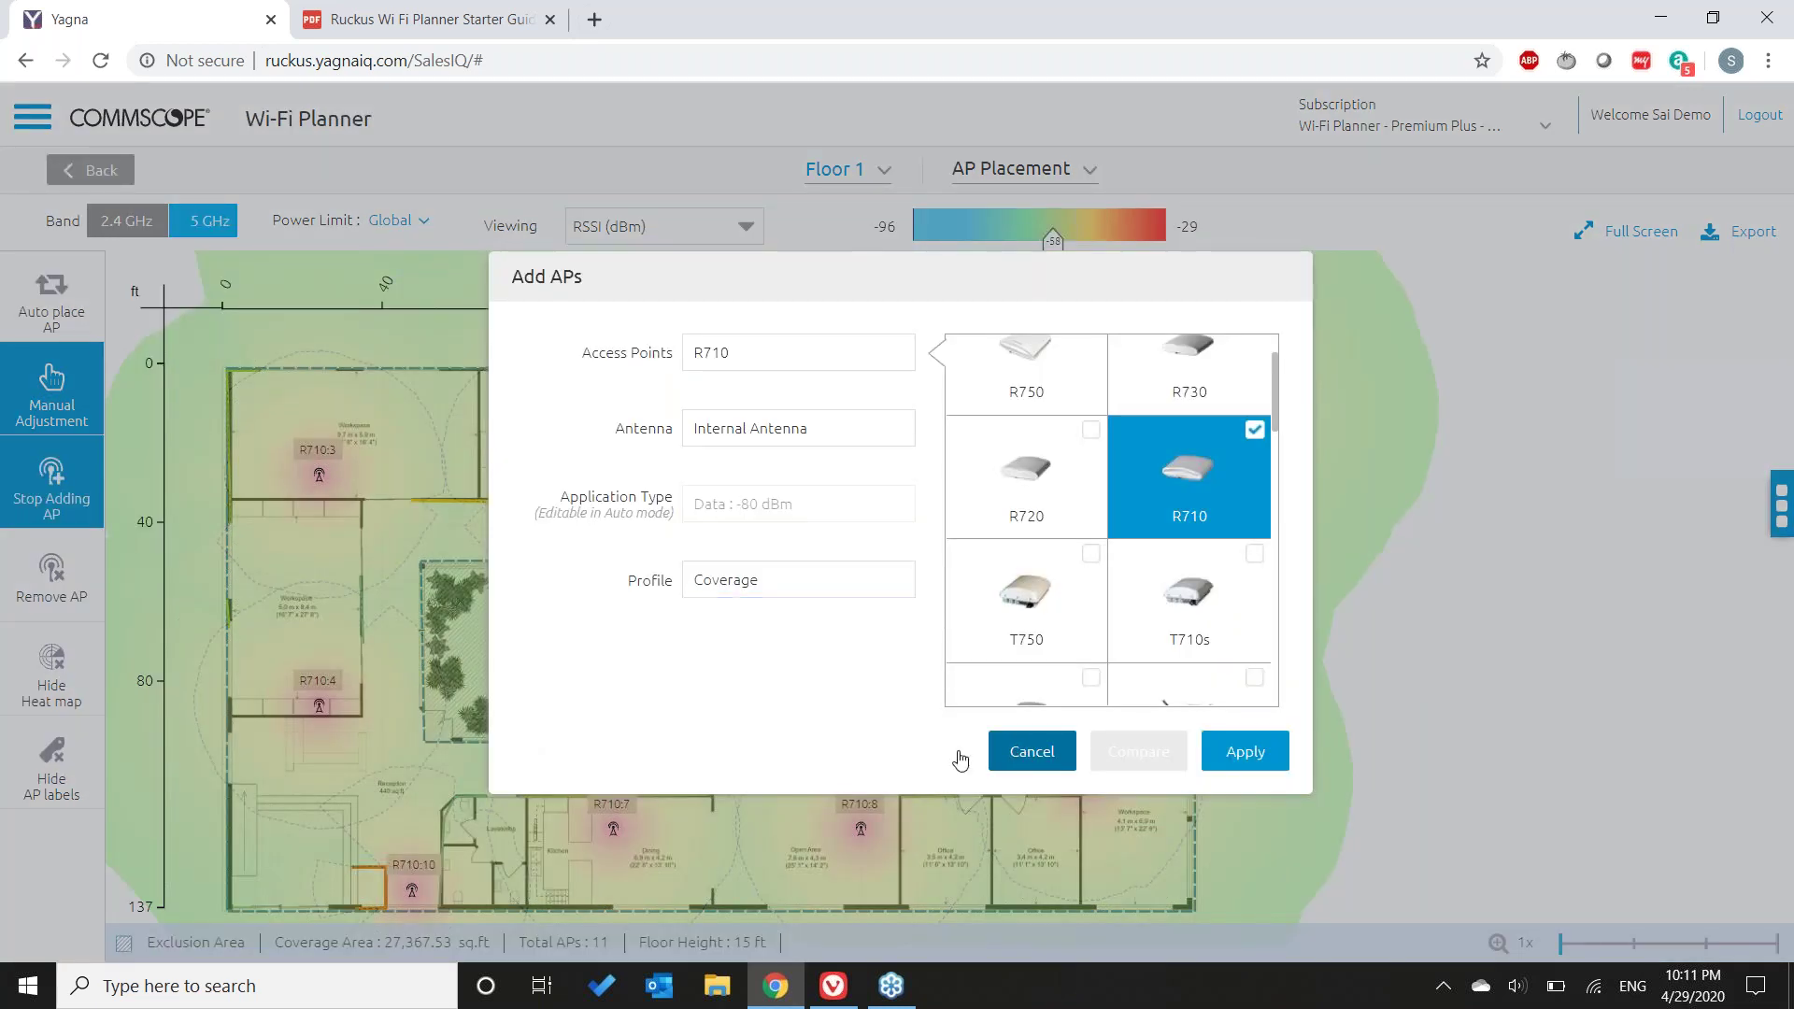
pyautogui.press('Escape')
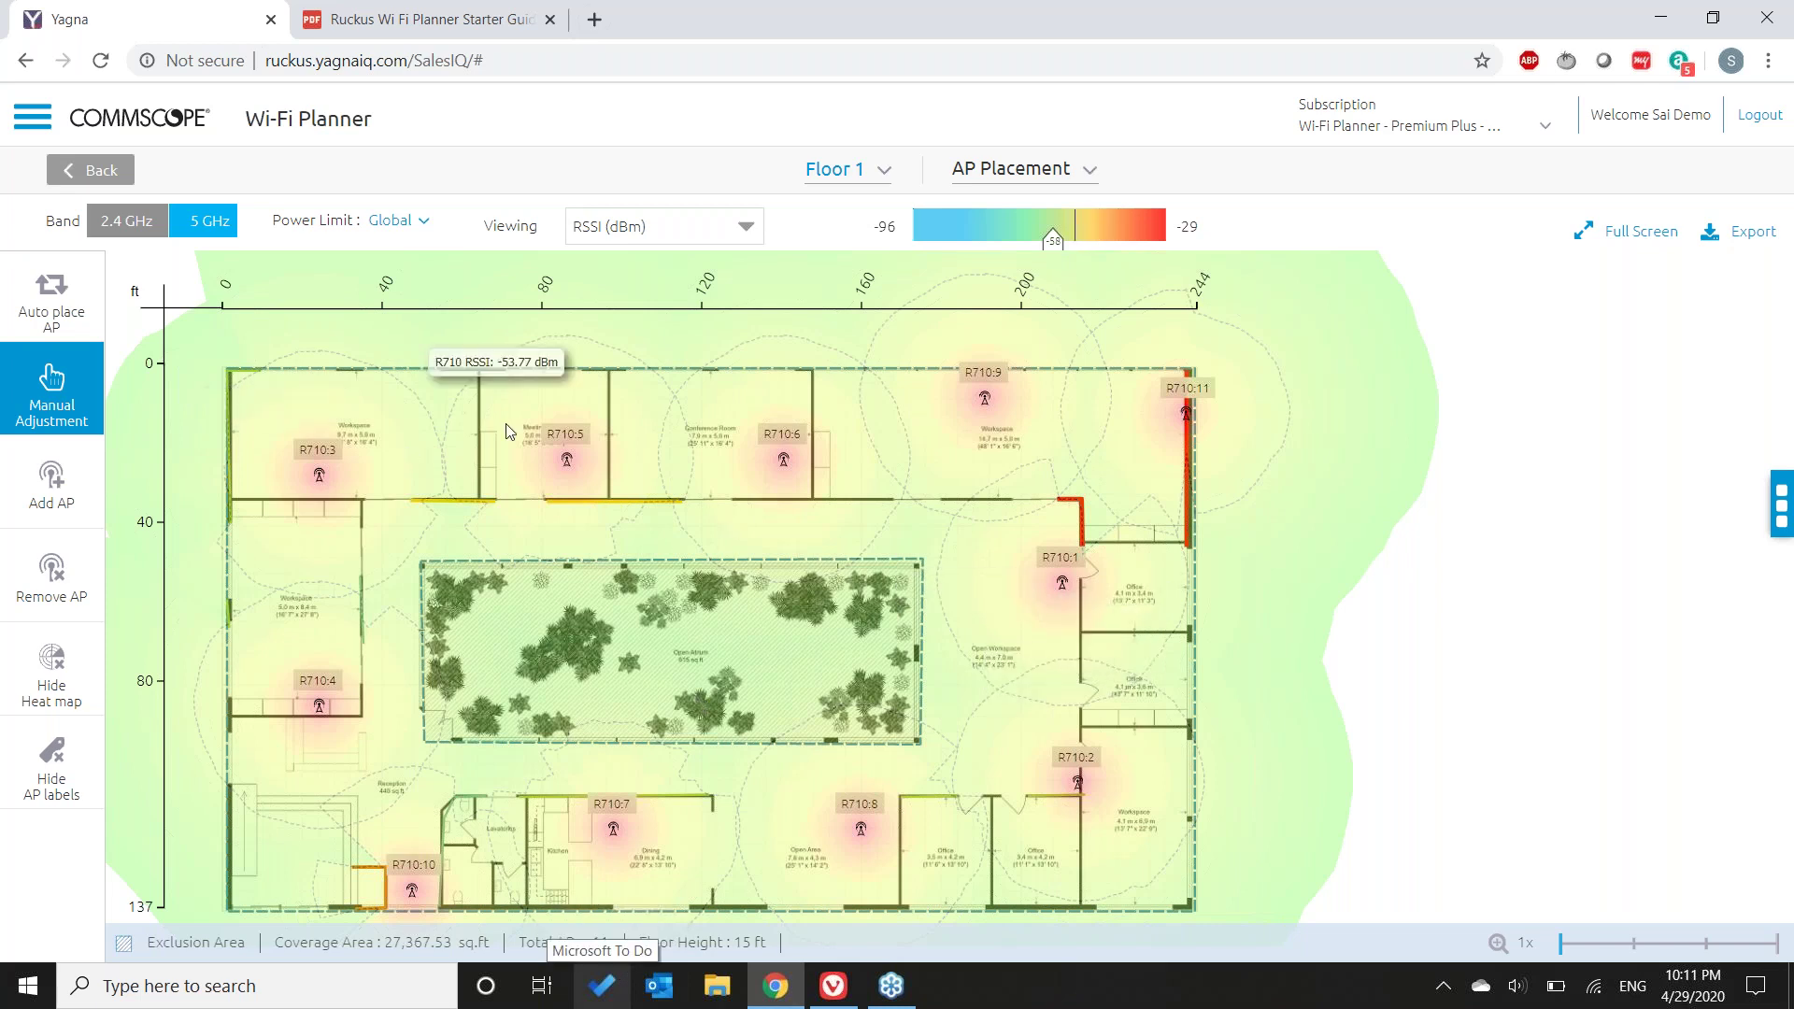
# - Inspect AP R710:3, then expand the Floor 1 and AP Placement dropdowns to list the four setup steps
pyautogui.click(316, 474)
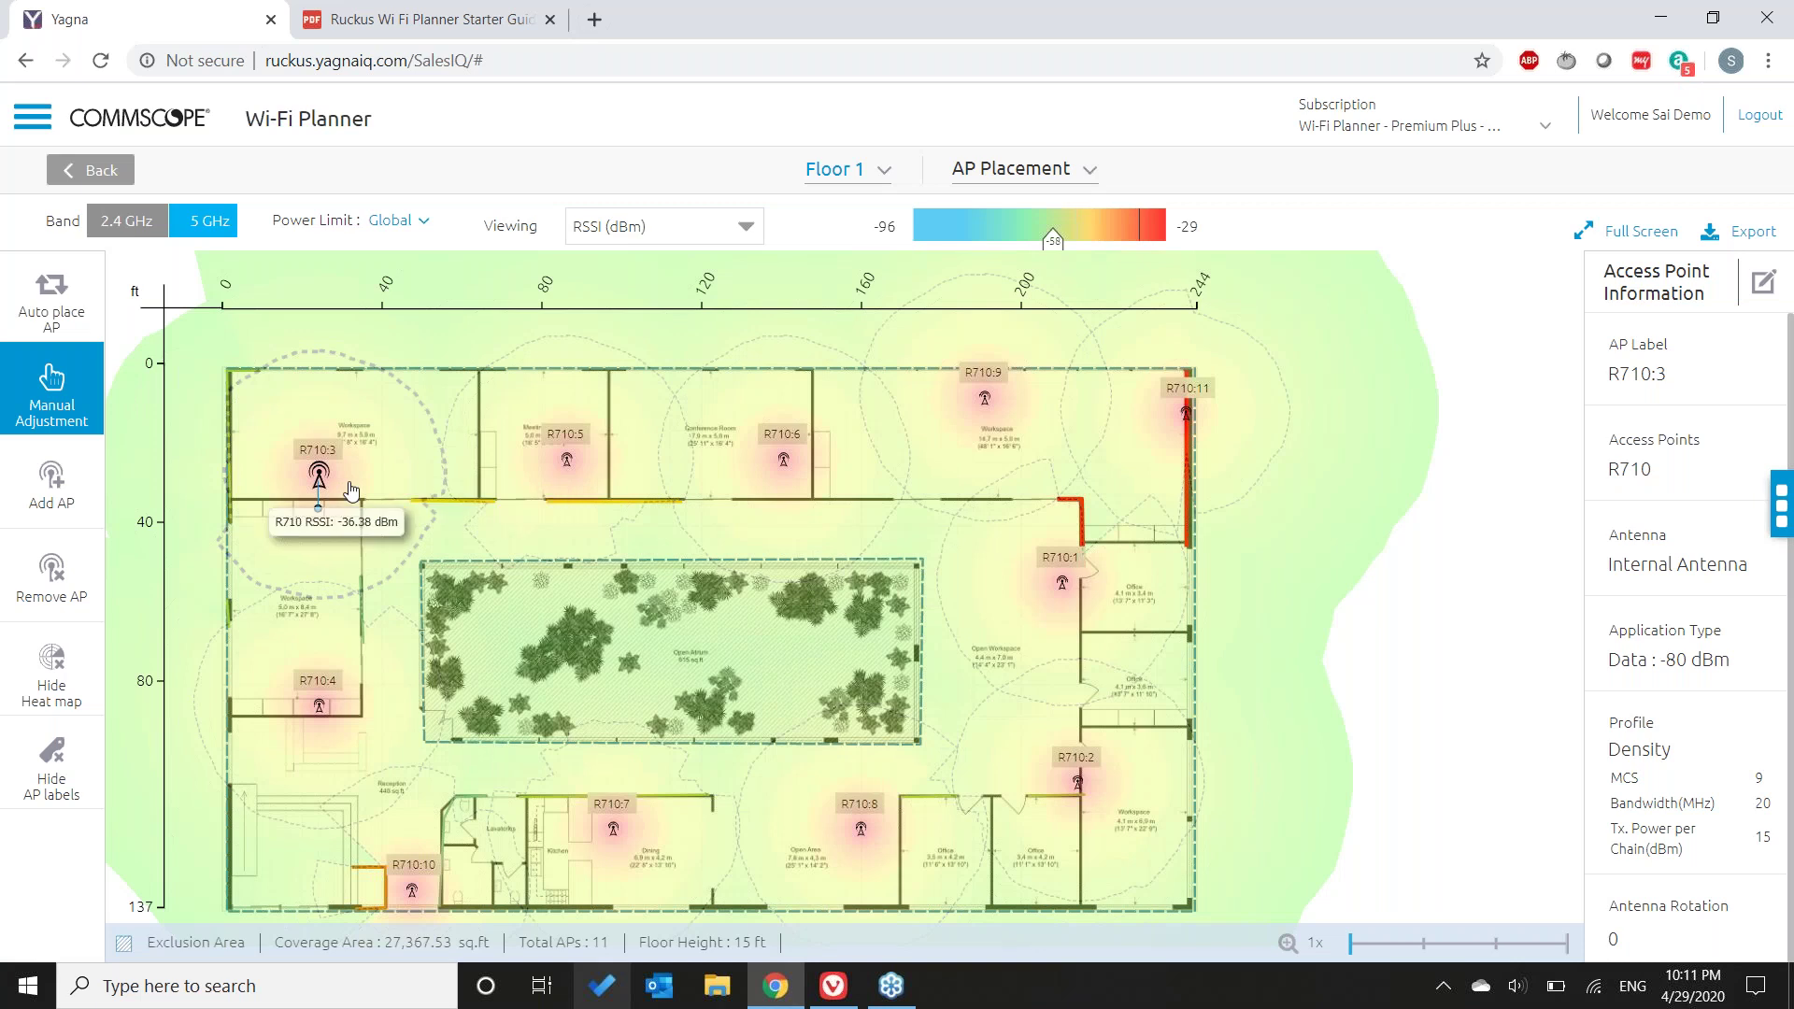
pyautogui.click(579, 507)
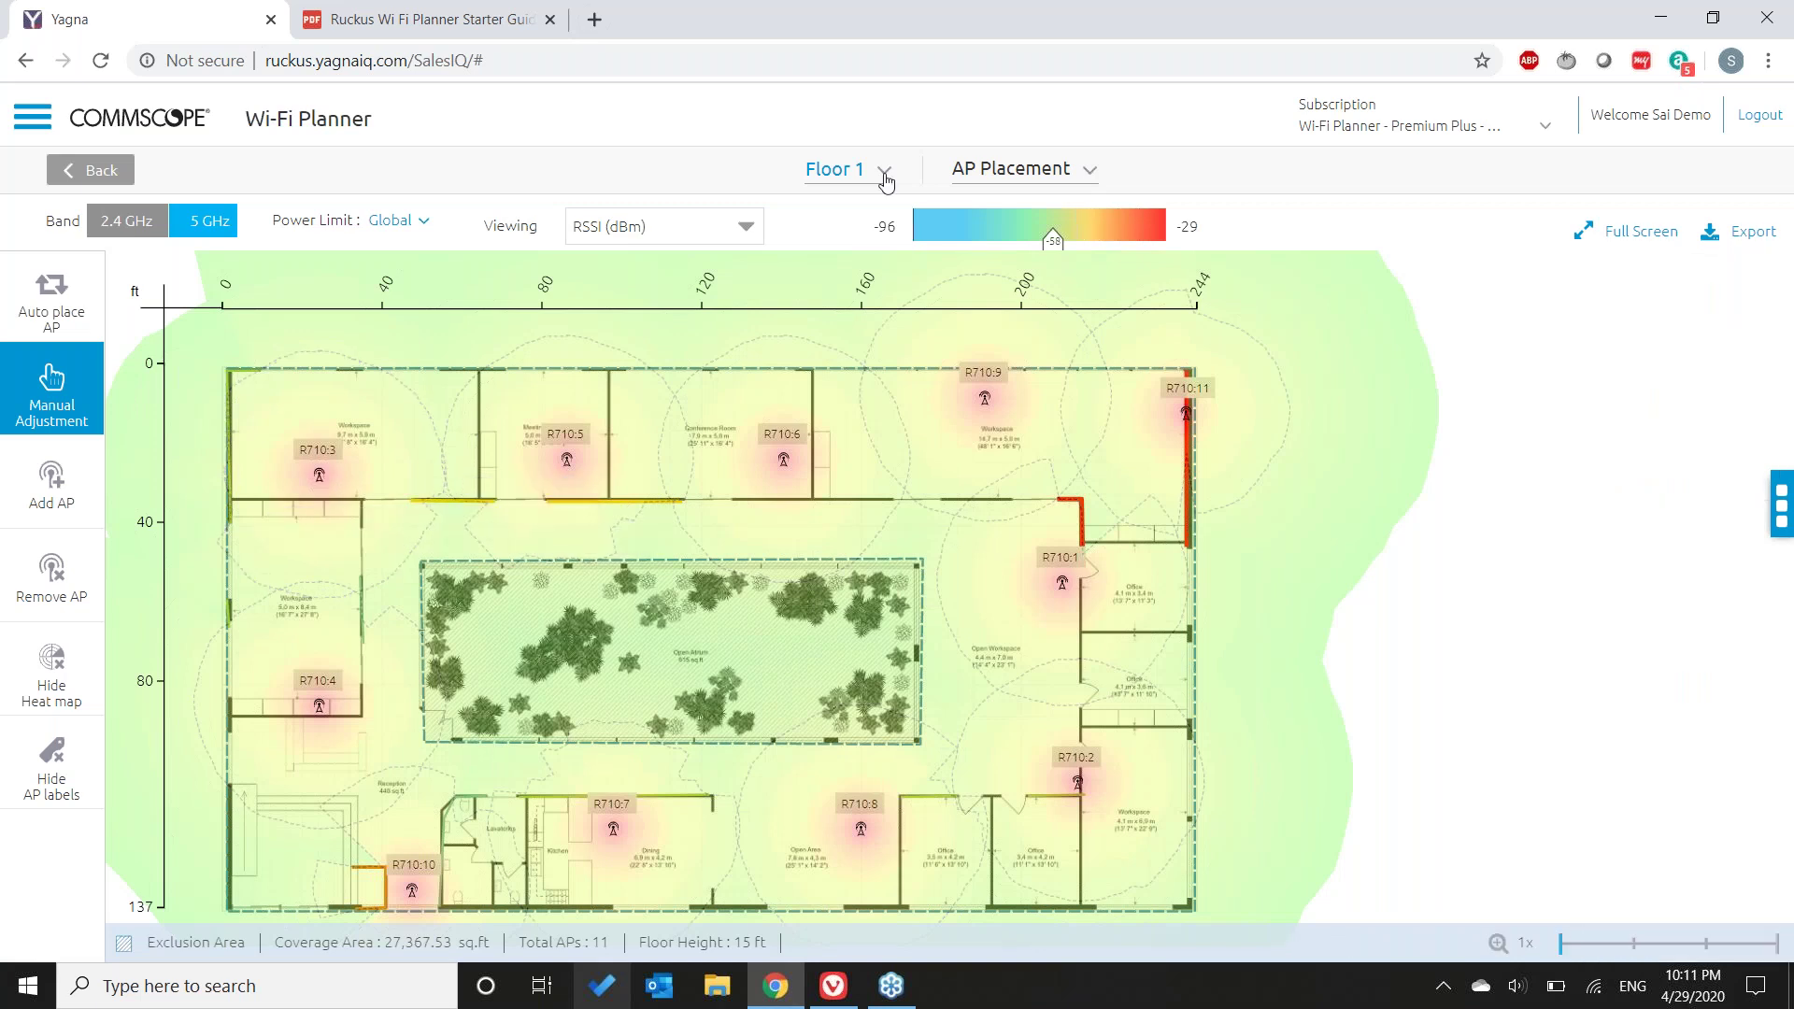
pyautogui.click(884, 171)
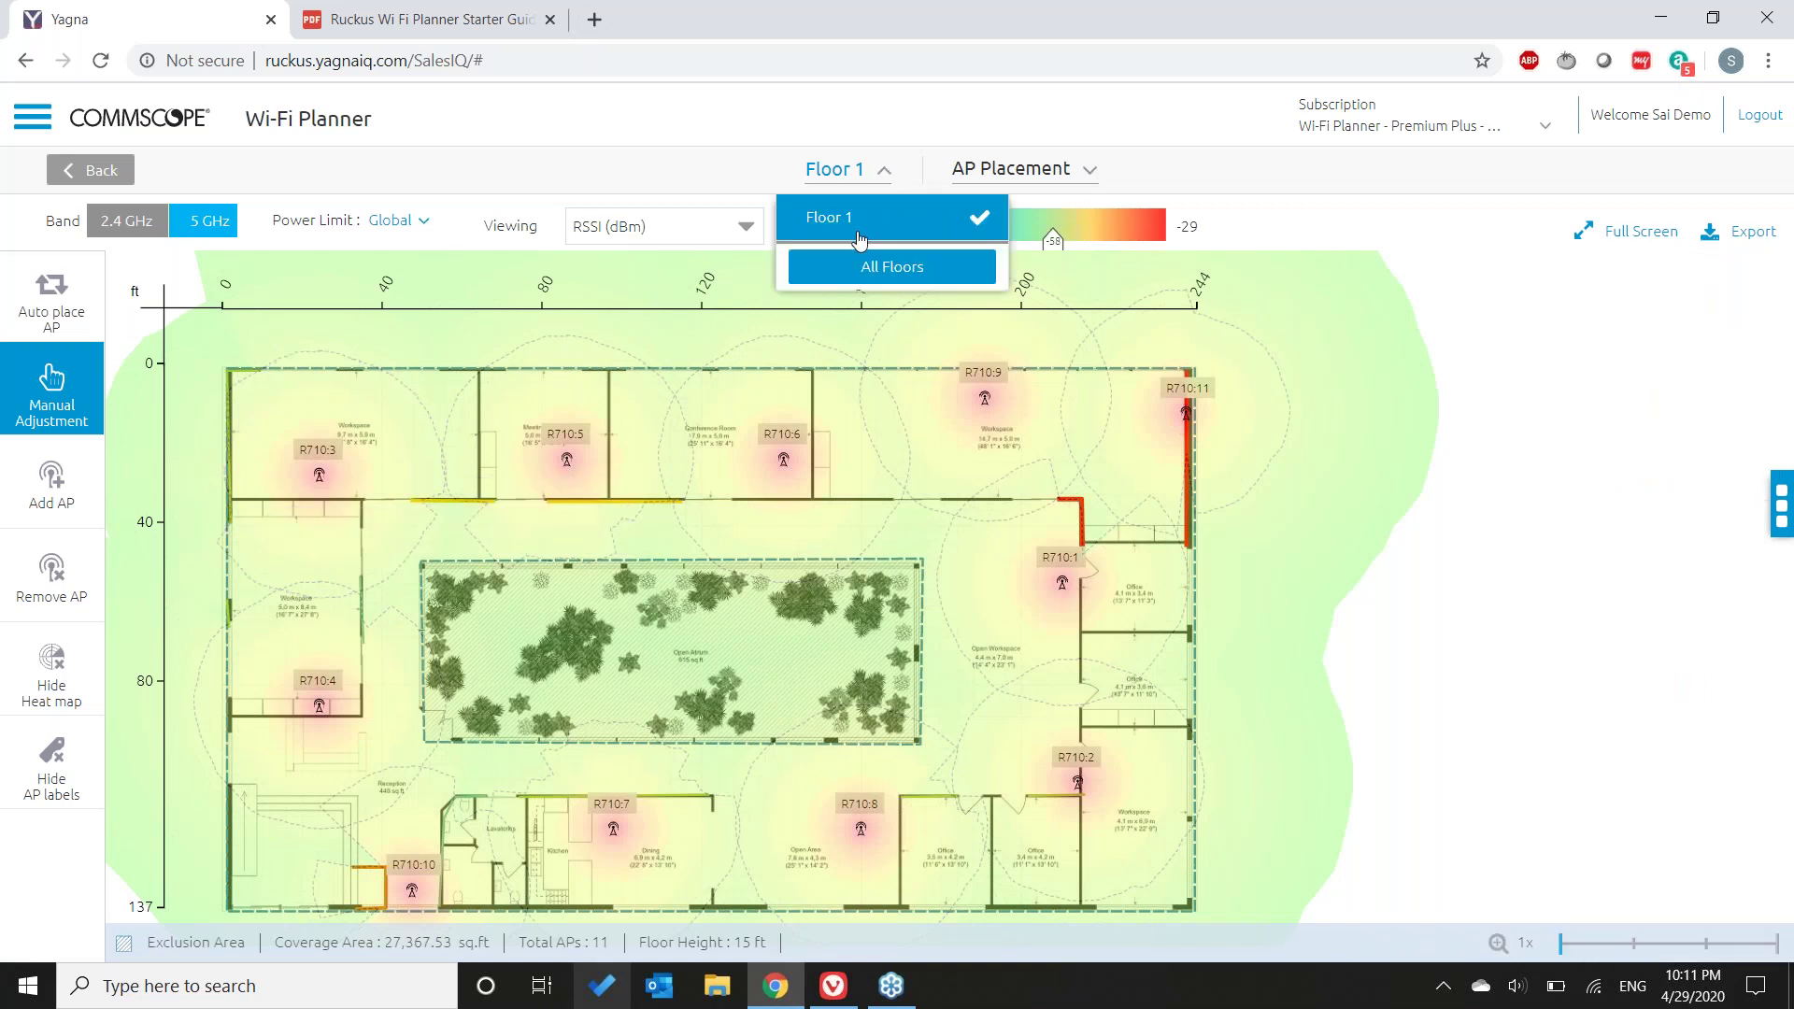
pyautogui.click(1090, 171)
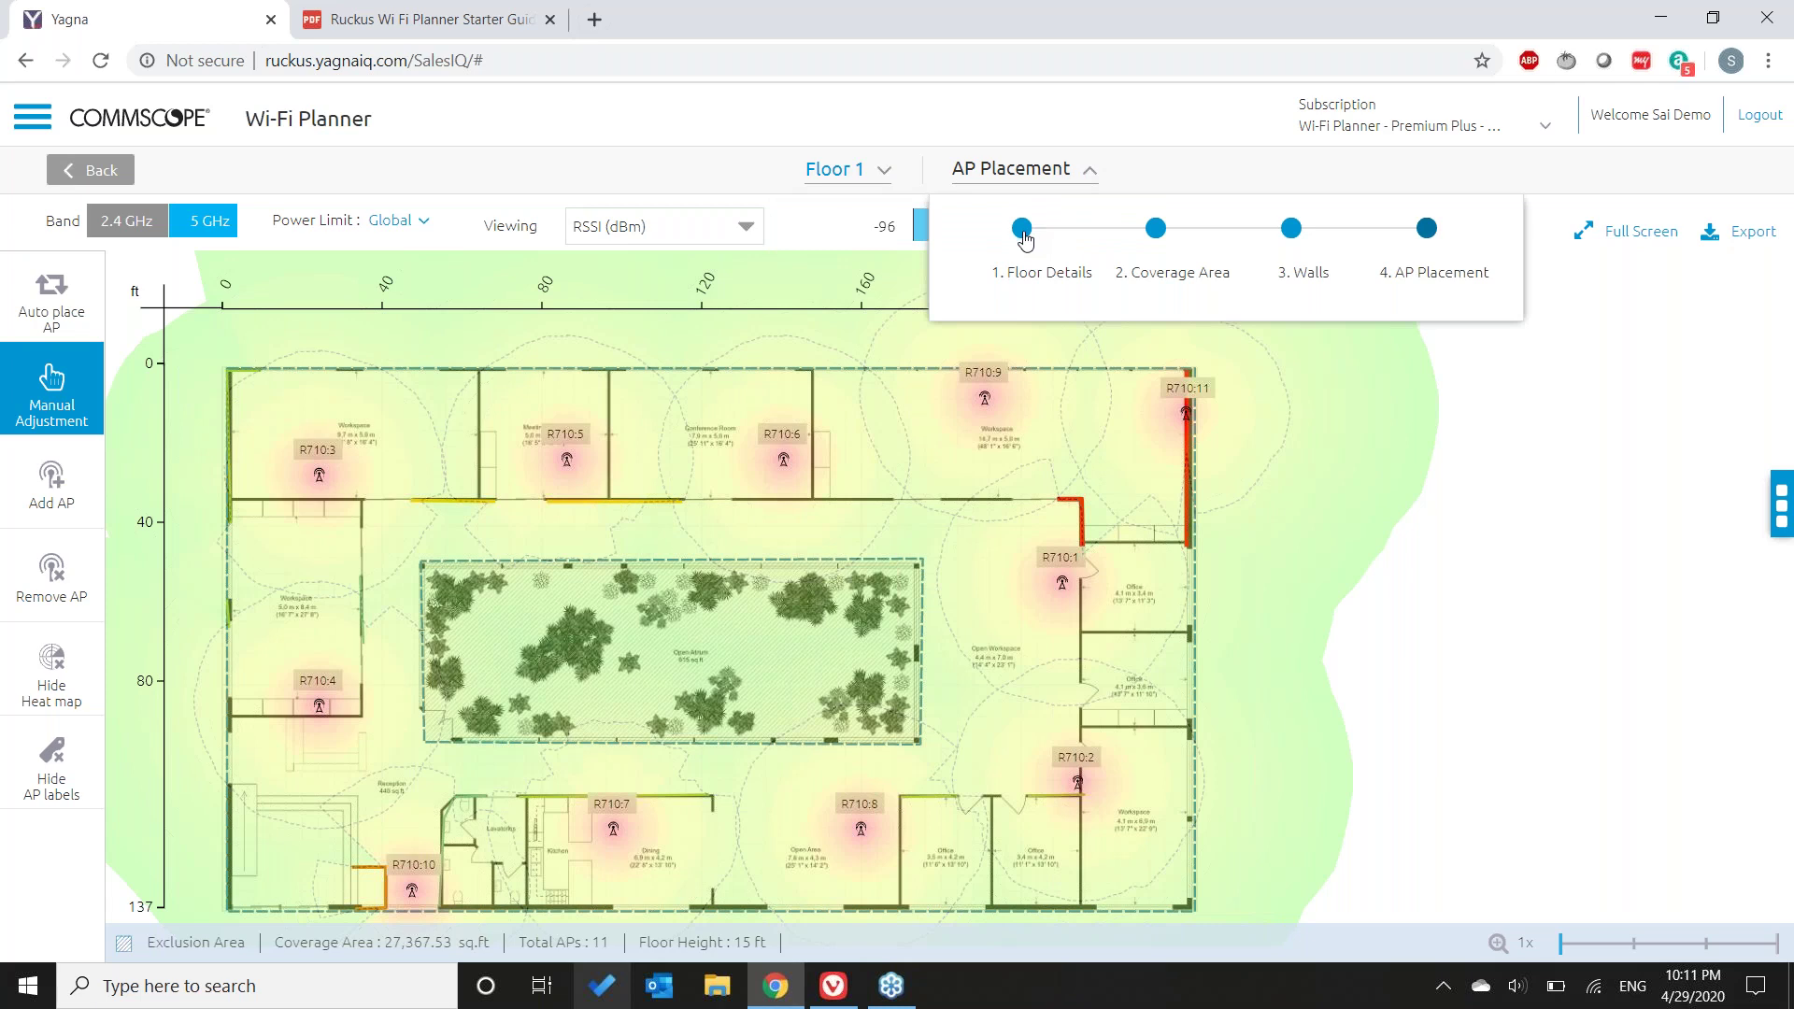
# - Revisit Floor 1 Details, toggling units between meters and feet to end on feet, then return to AP Placement
pyautogui.click(1024, 231)
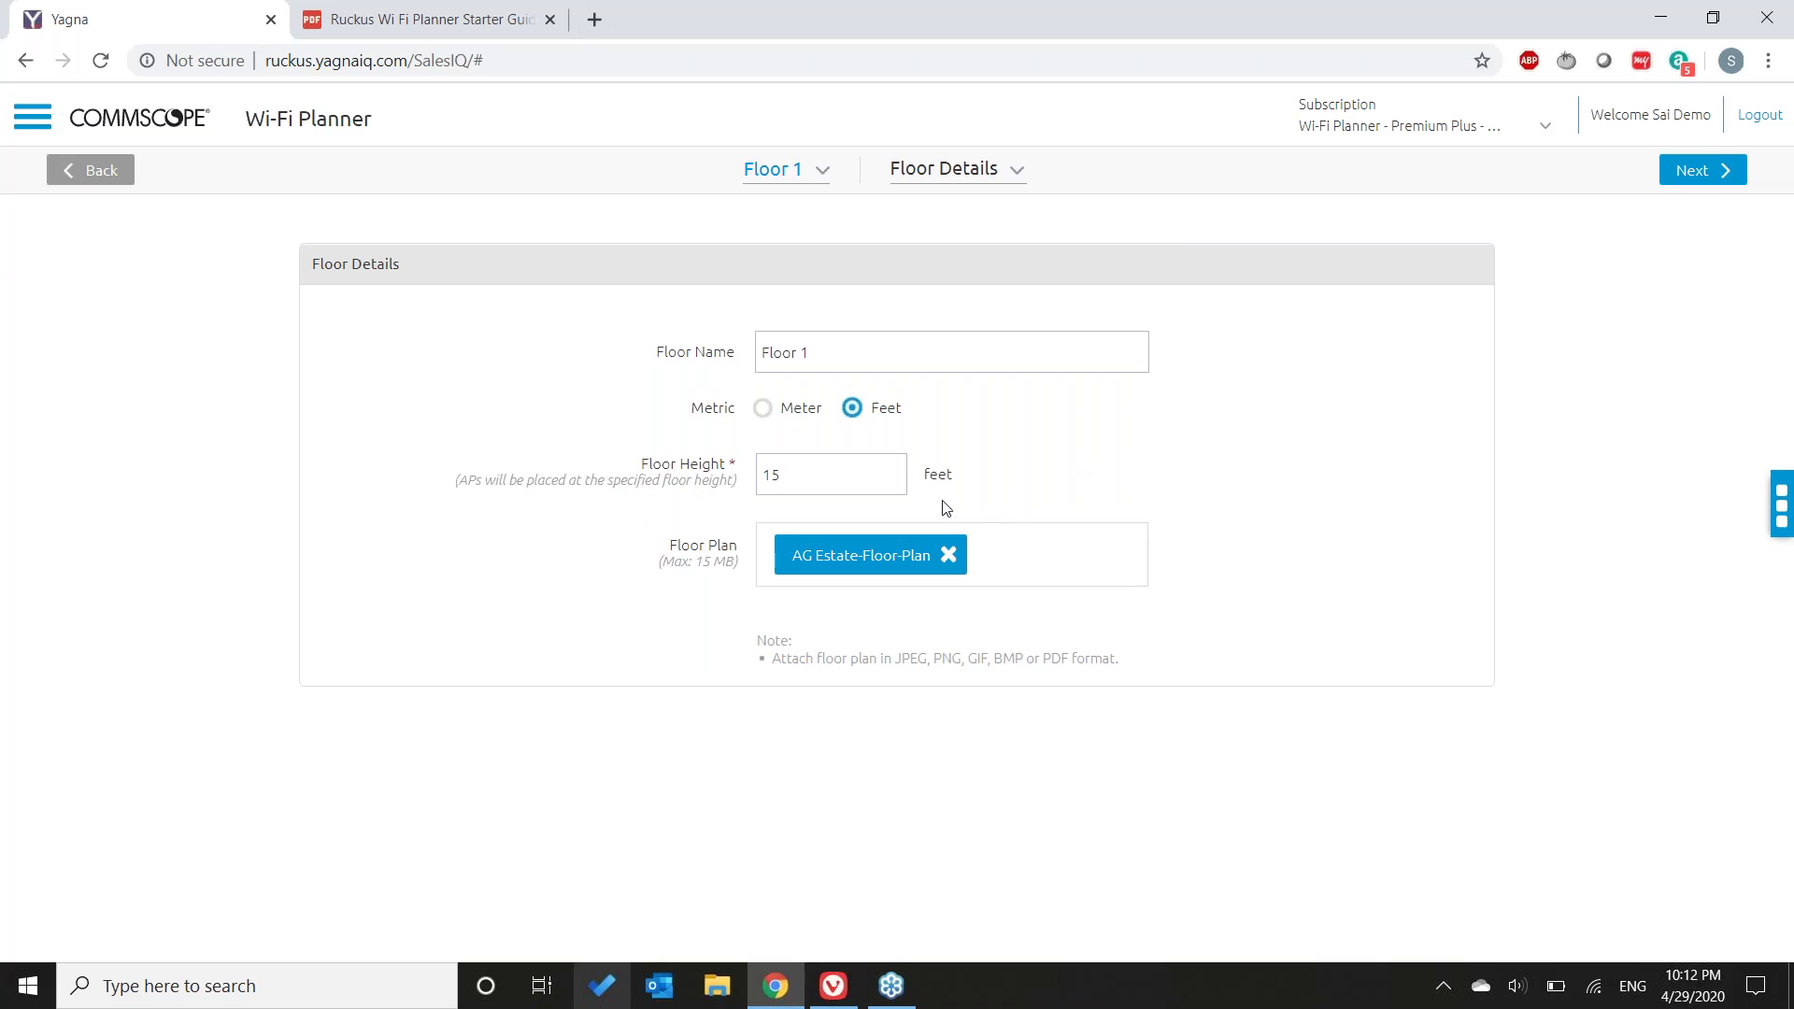
pyautogui.click(763, 409)
pyautogui.click(853, 409)
pyautogui.click(763, 415)
pyautogui.click(878, 417)
pyautogui.click(1018, 174)
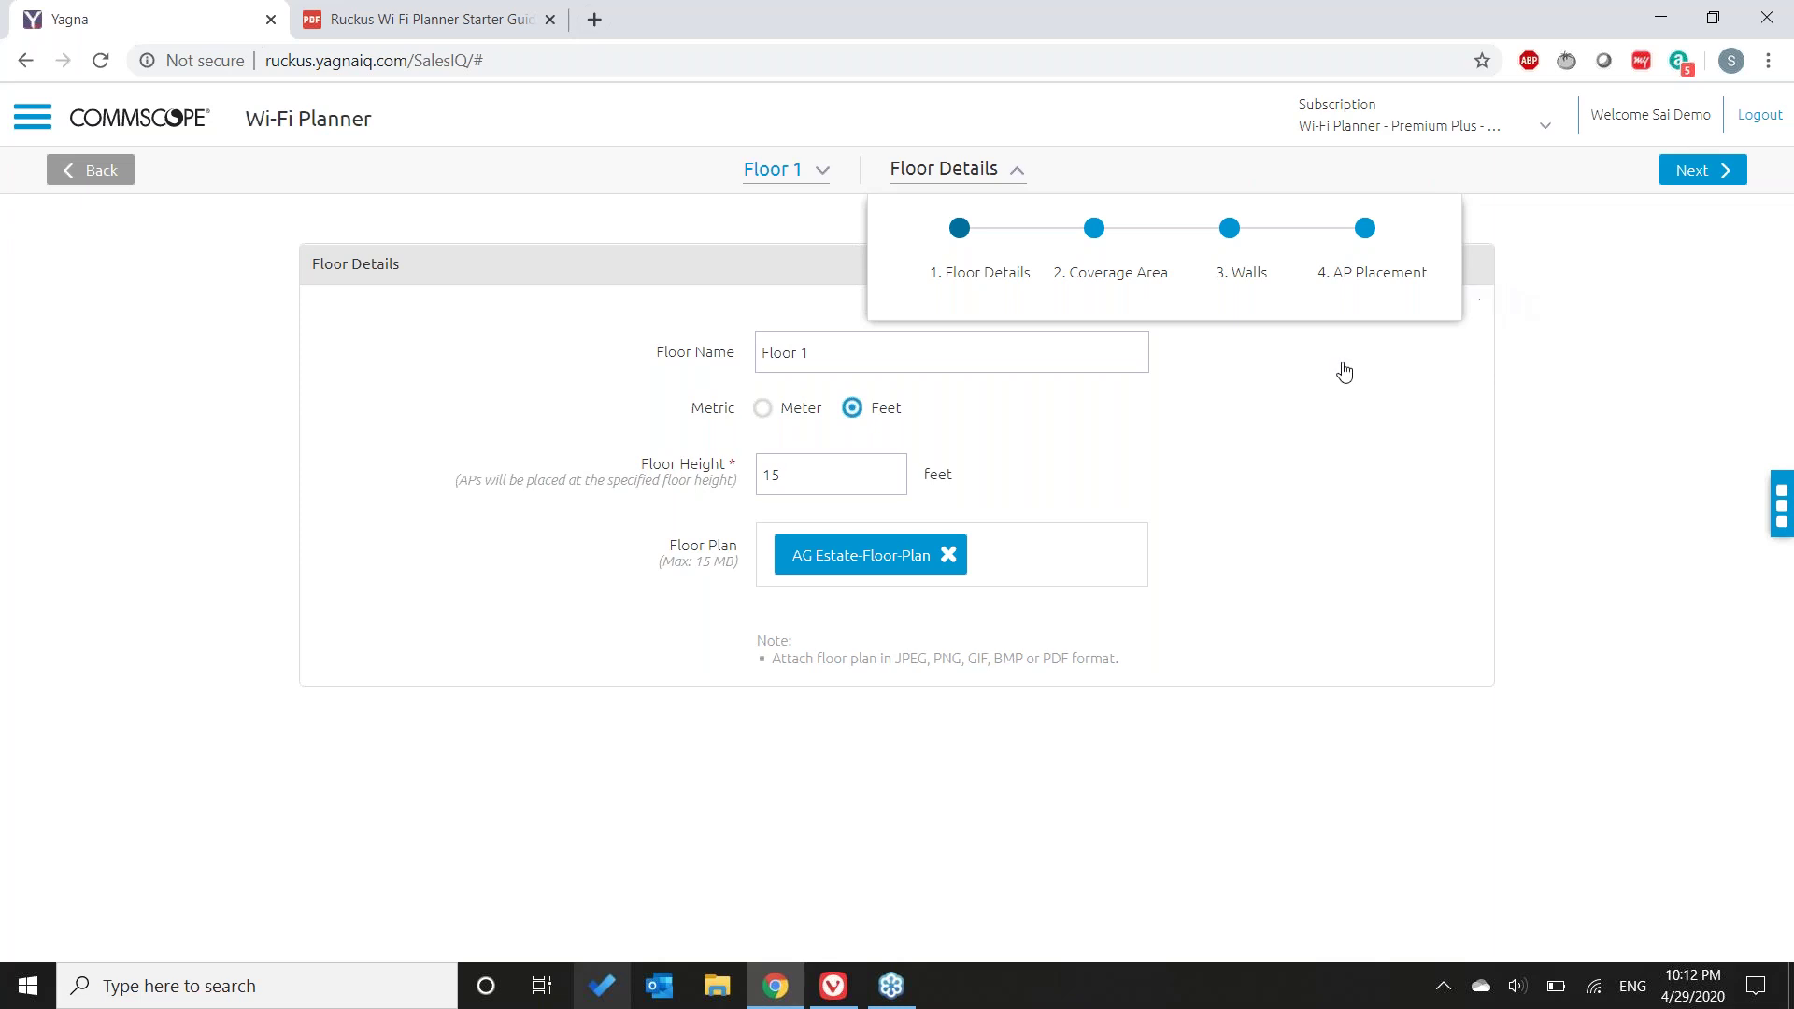
pyautogui.click(1369, 266)
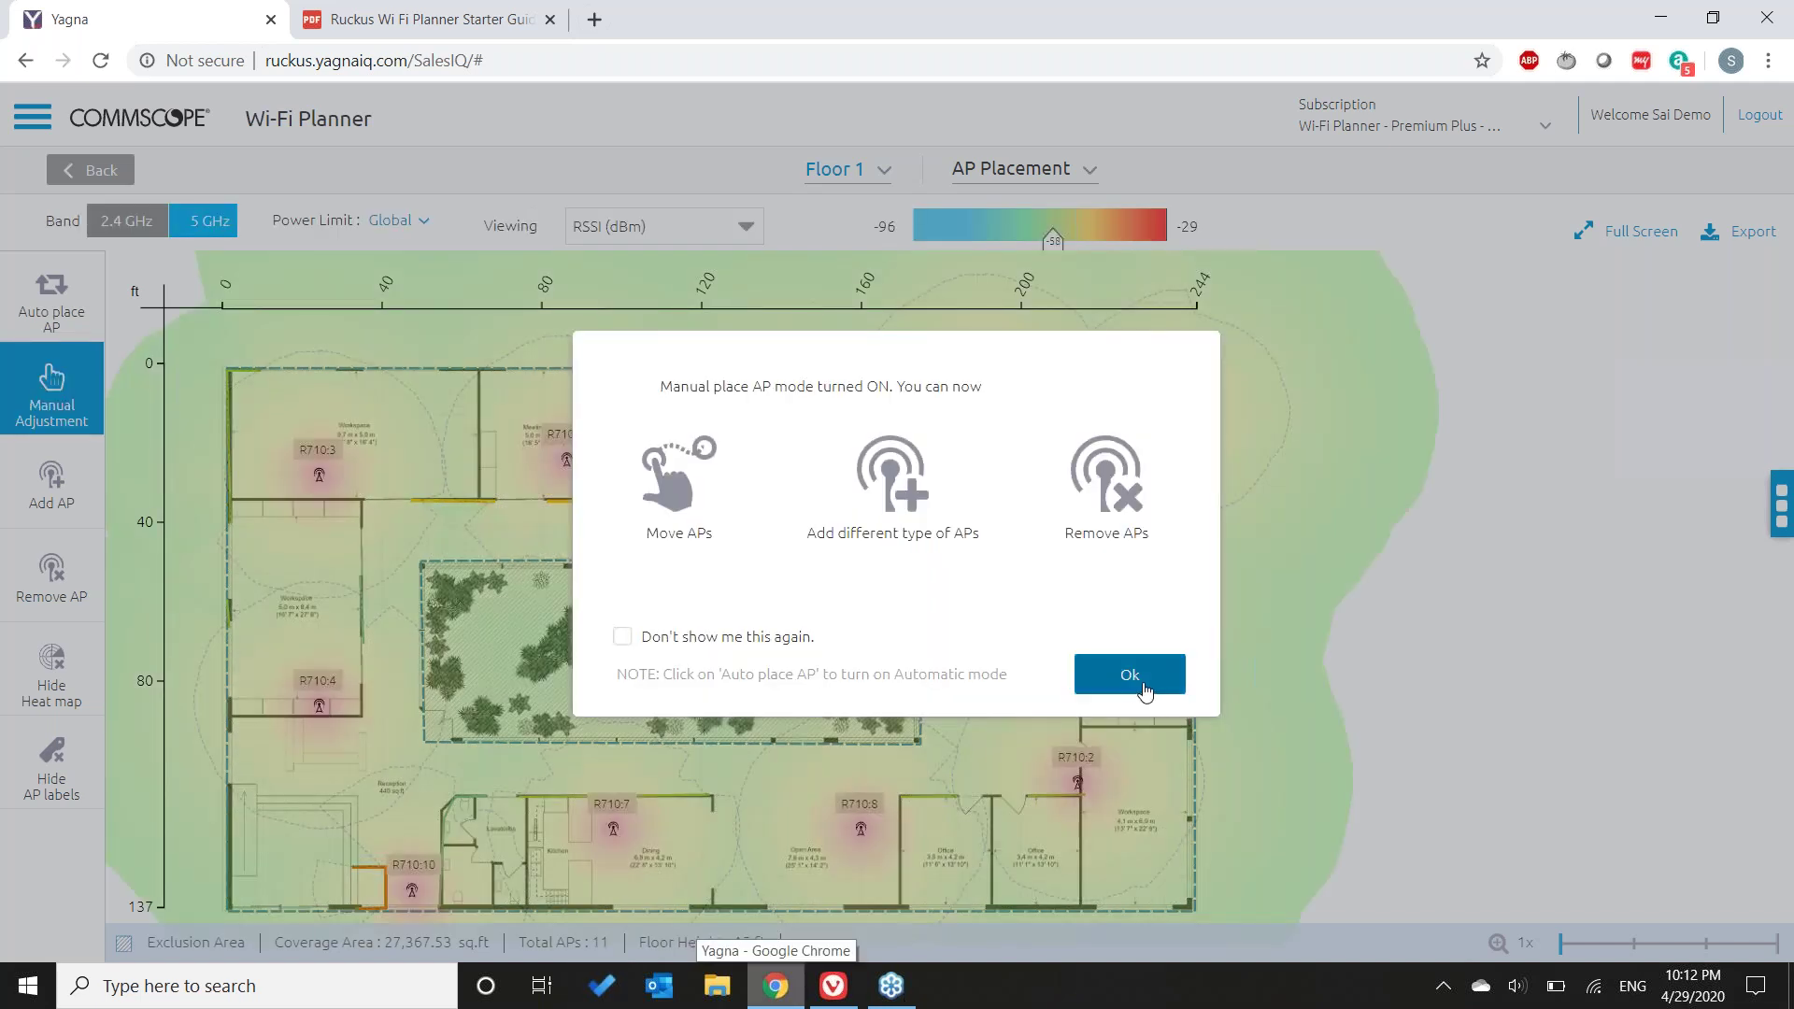
# - Dismiss the placement notice and zoom the Floor 1 heat map to 2x and 4x, then back to 1x
pyautogui.click(1126, 688)
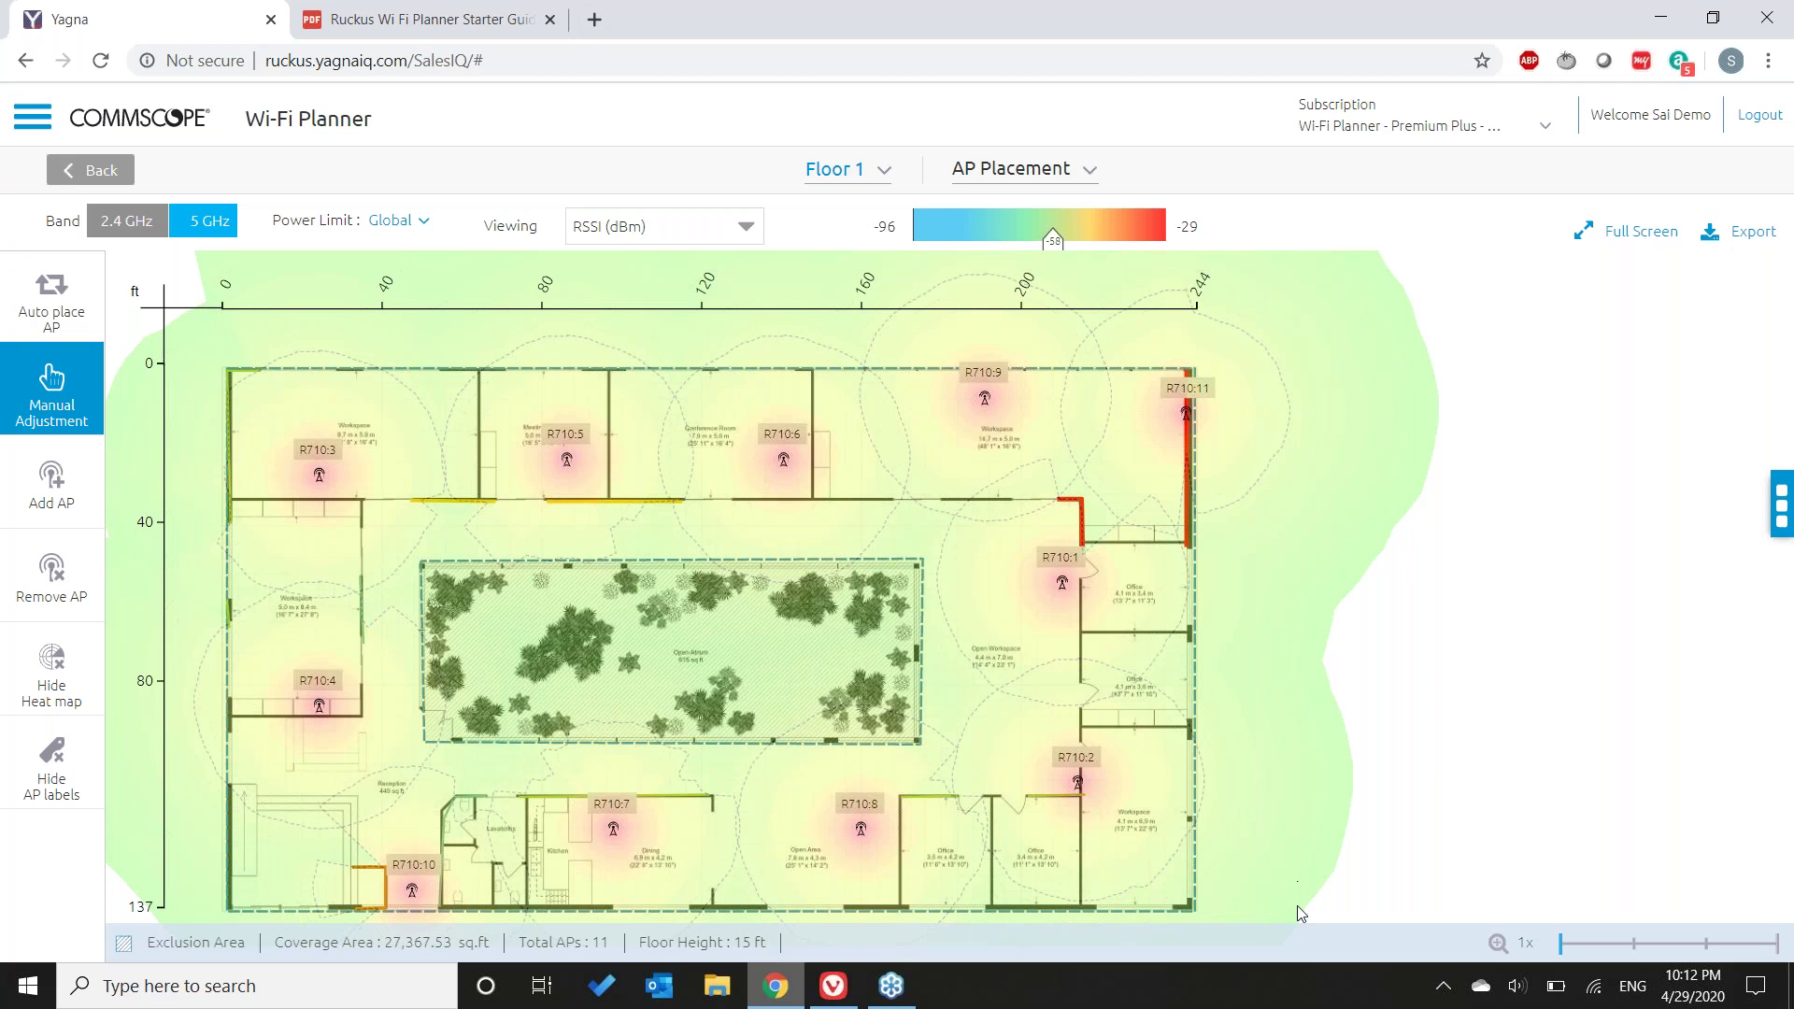
pyautogui.click(1633, 945)
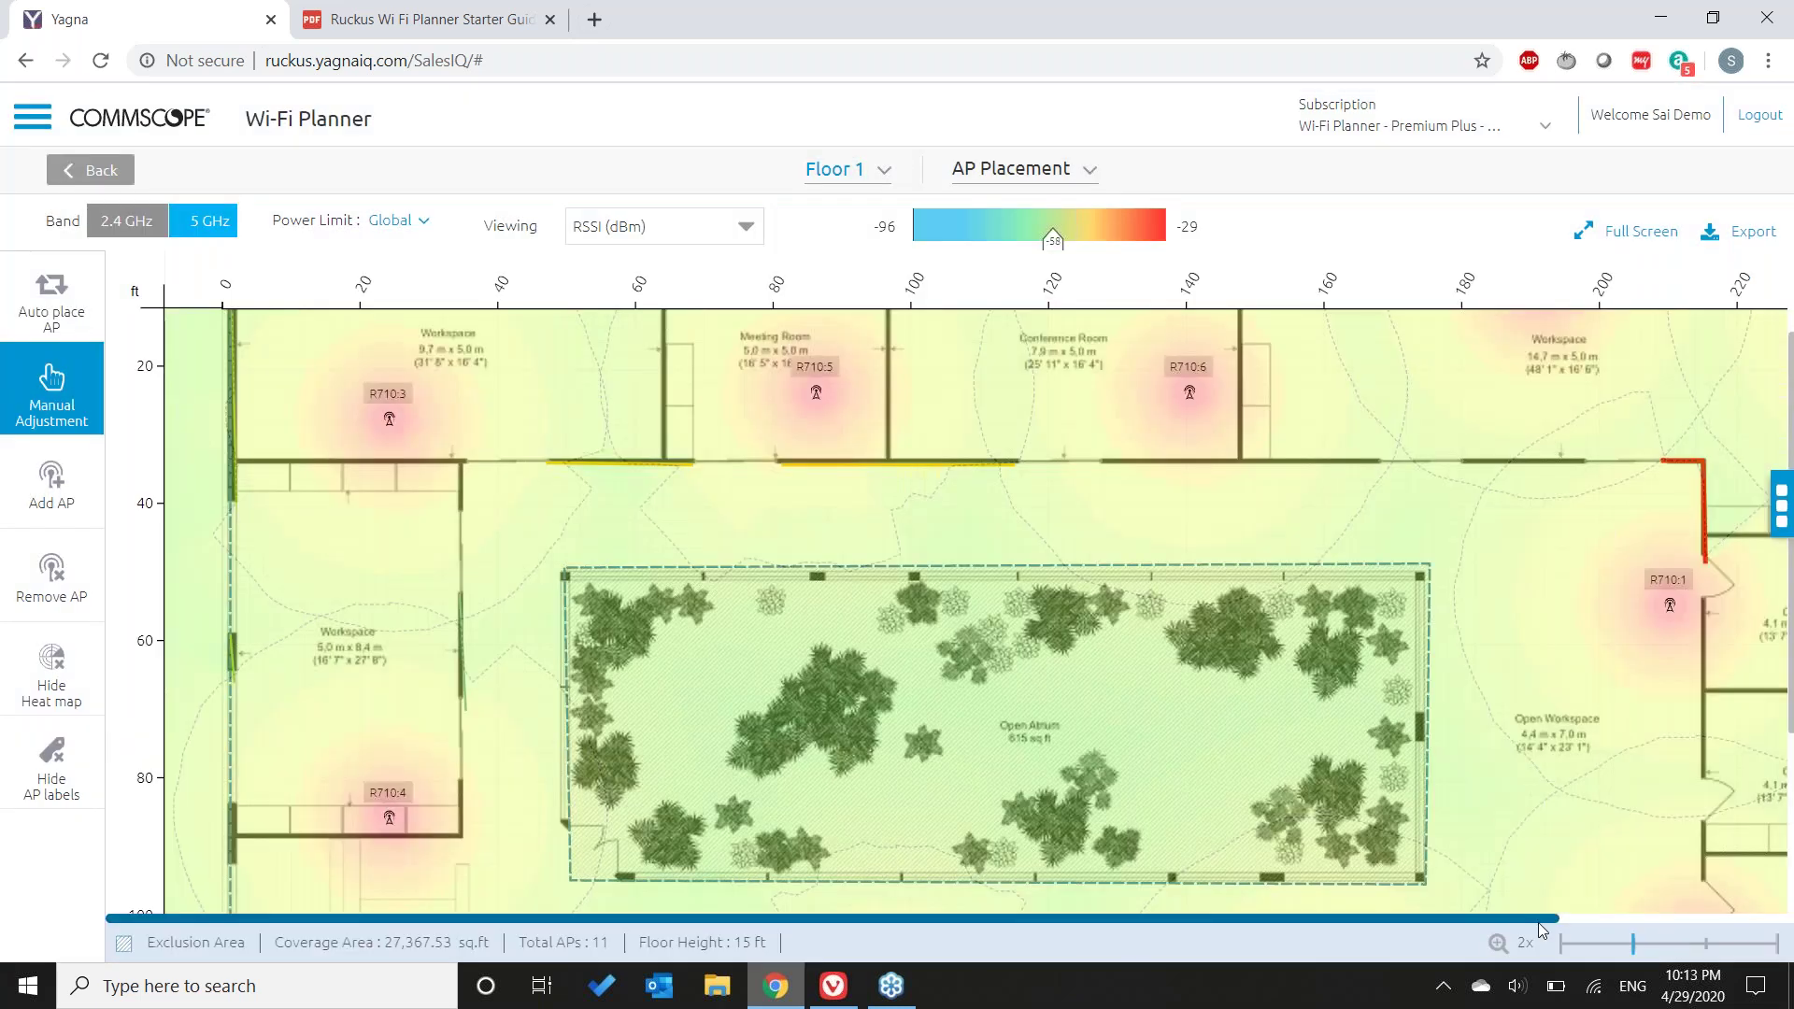
pyautogui.click(1580, 920)
pyautogui.click(1024, 168)
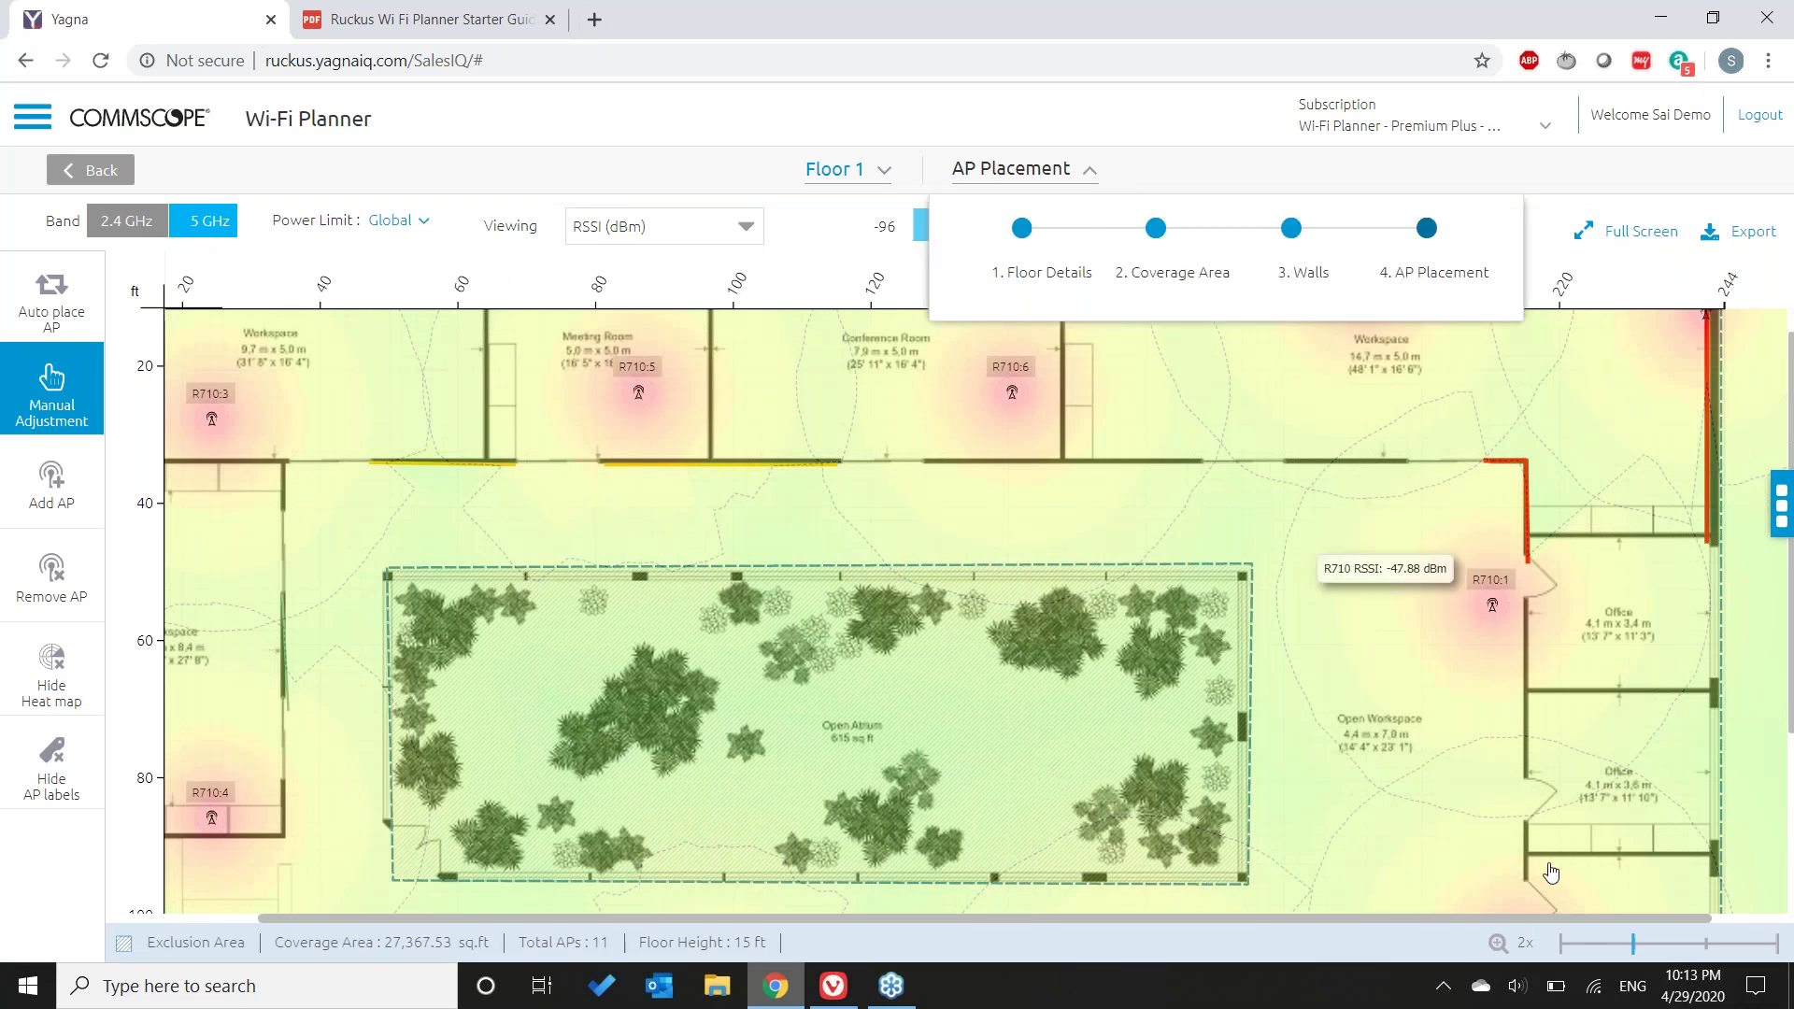
pyautogui.click(1707, 944)
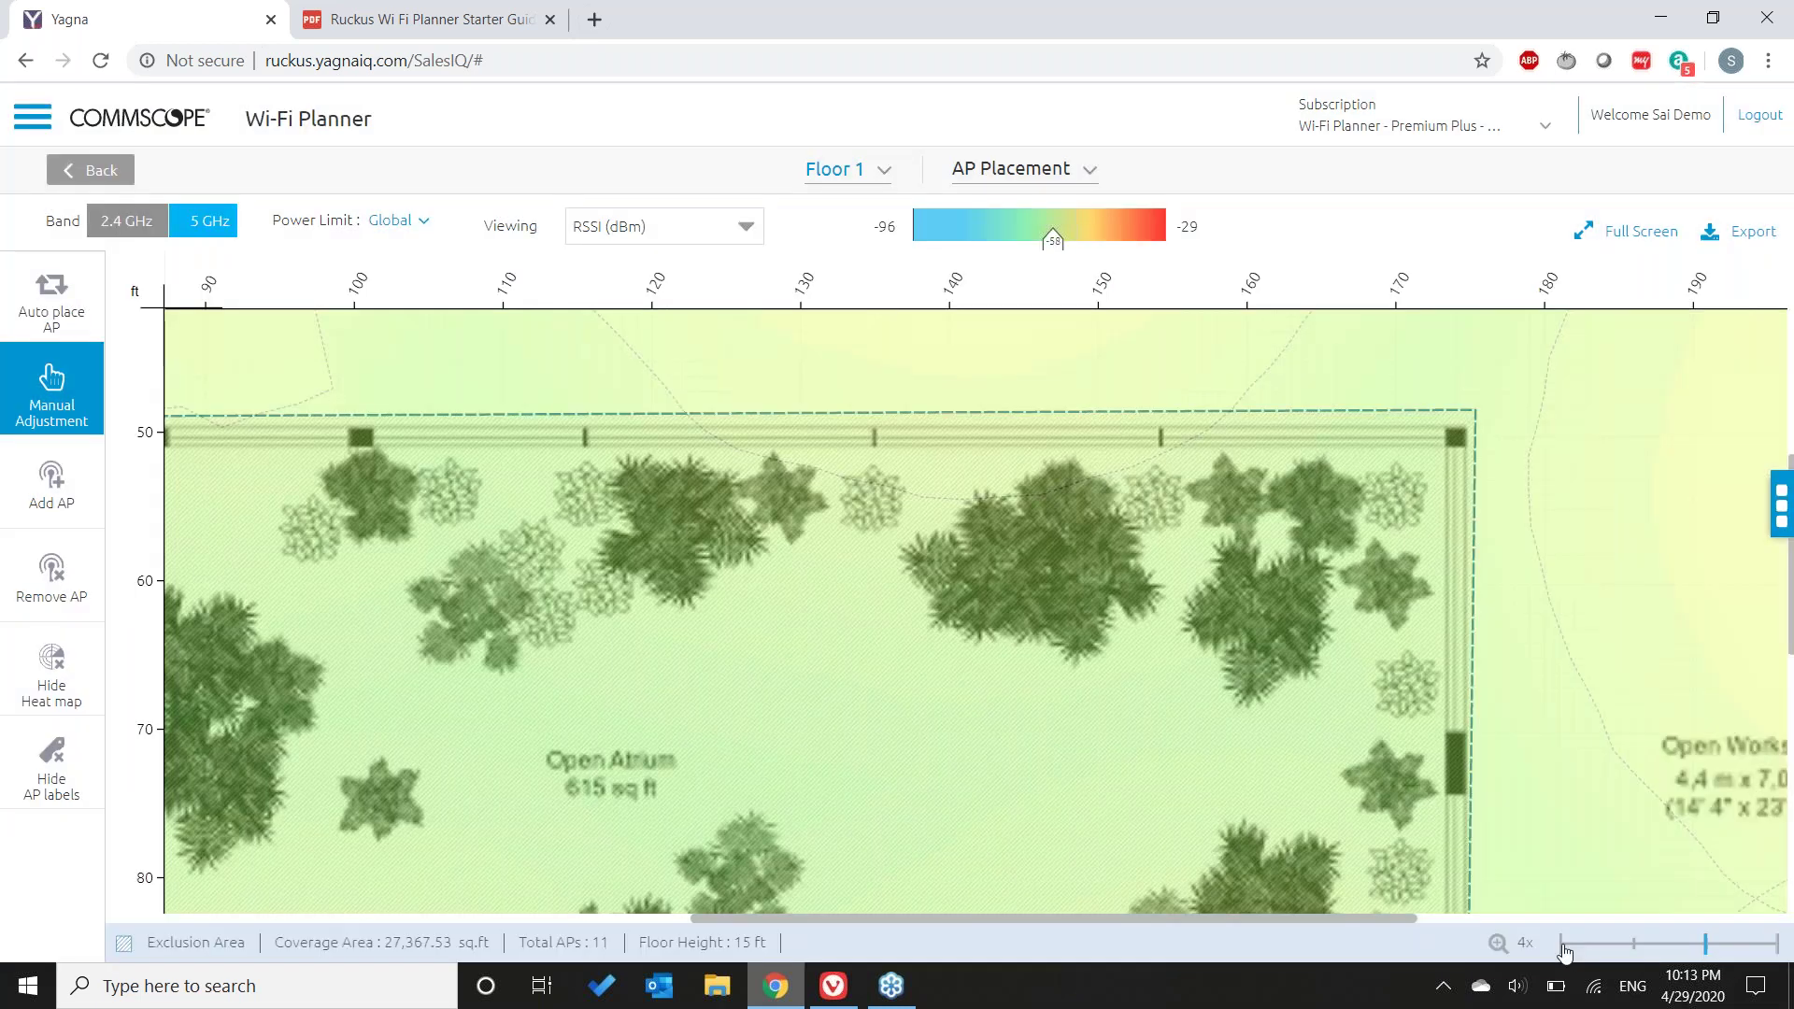
pyautogui.click(1558, 945)
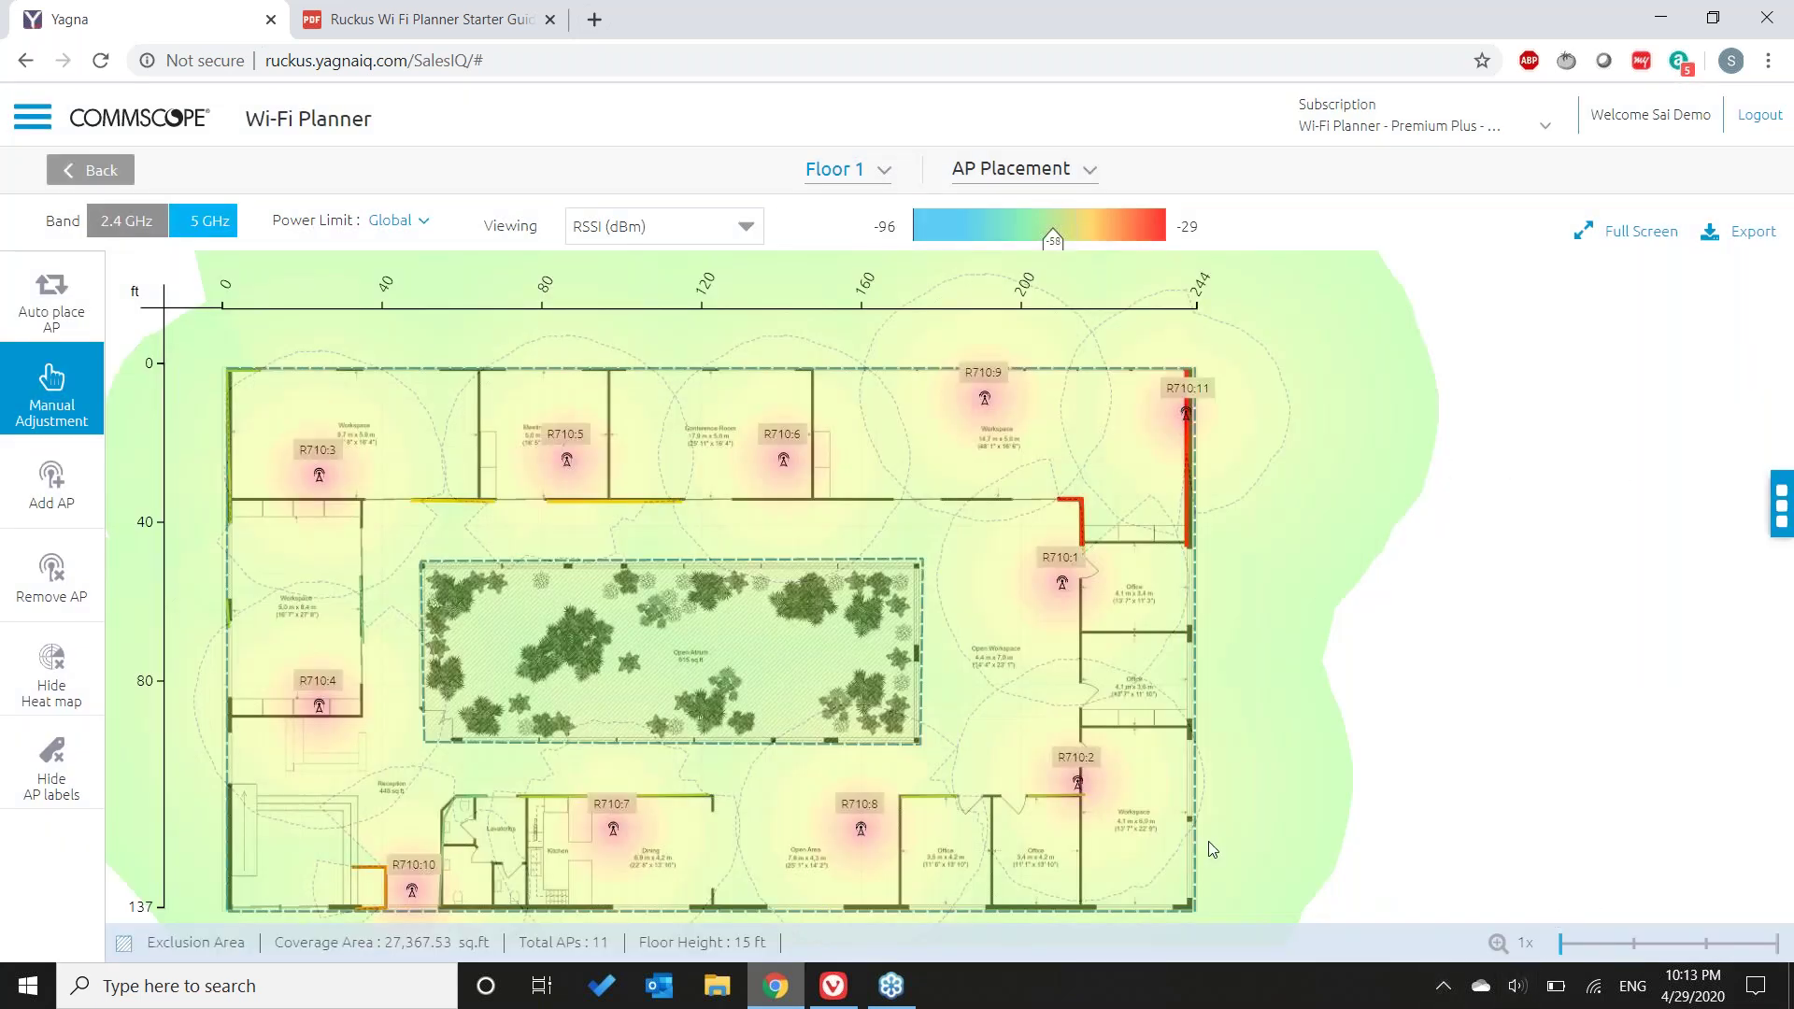
pyautogui.moveTo(1110, 804)
pyautogui.moveTo(1145, 696)
# - Toggle full screen and AP labels off and on again, then drag-select R710:3 to show its information
pyautogui.click(1619, 238)
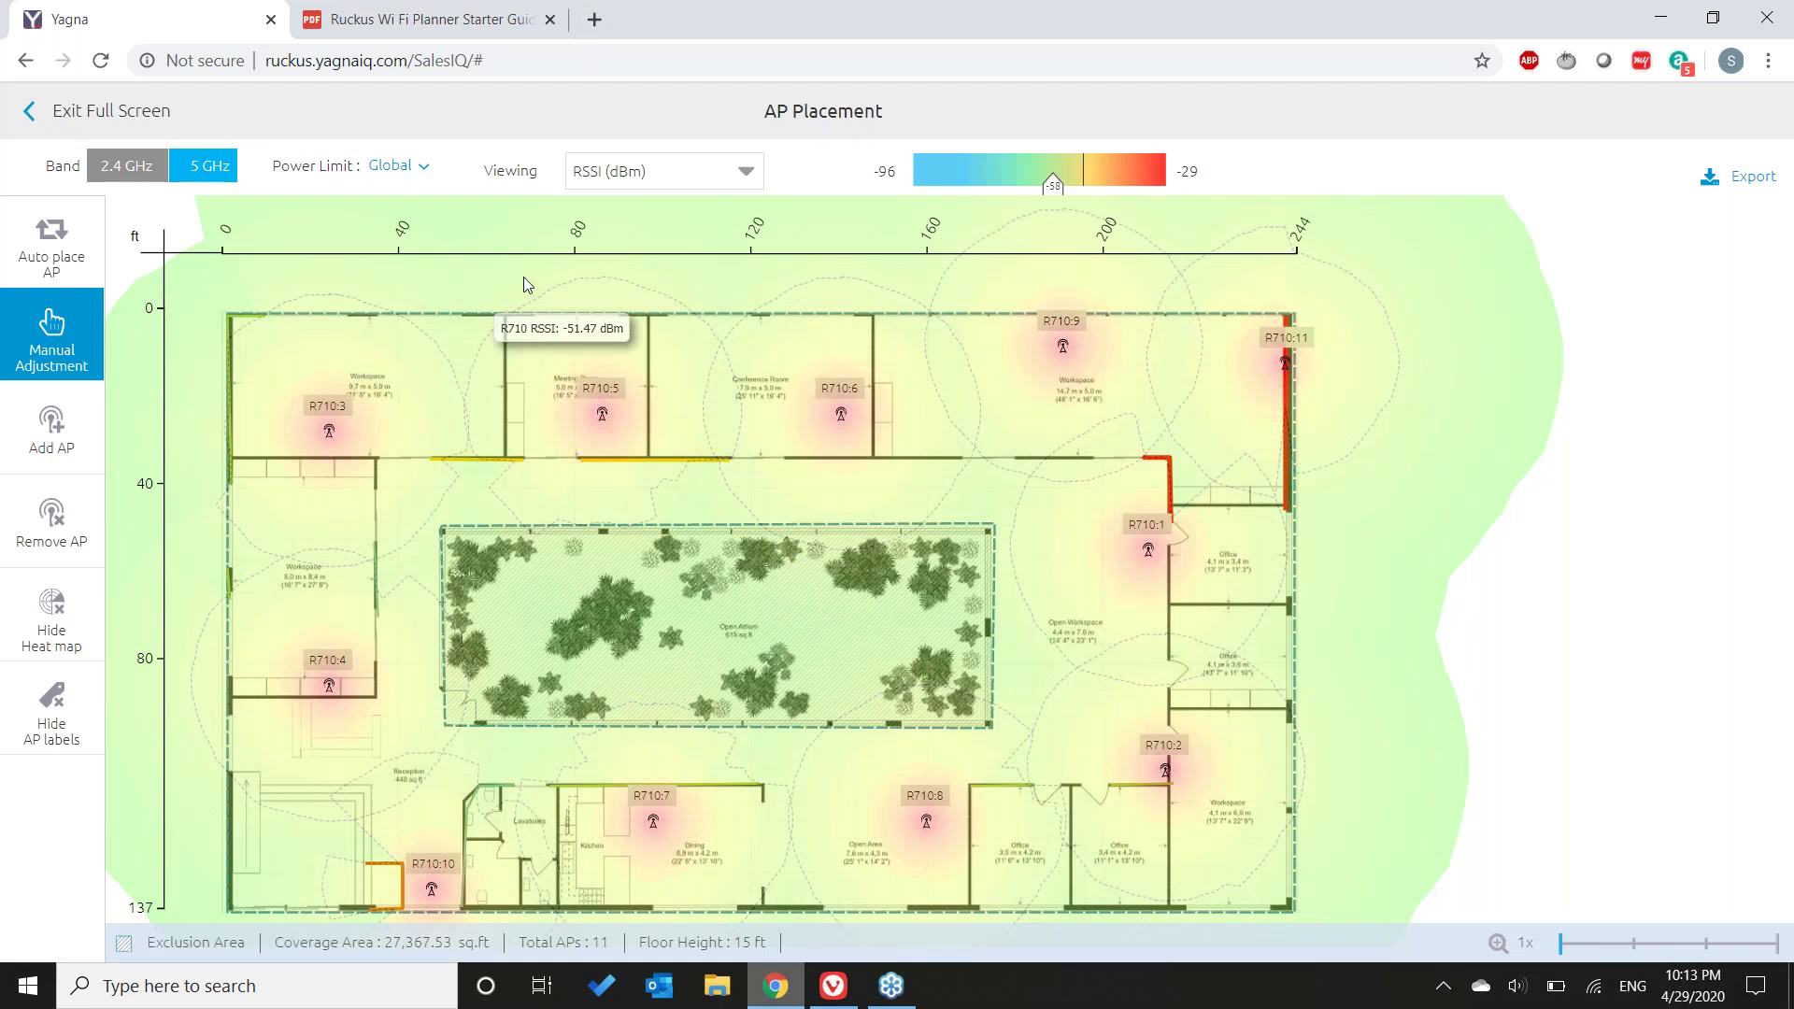
pyautogui.click(39, 113)
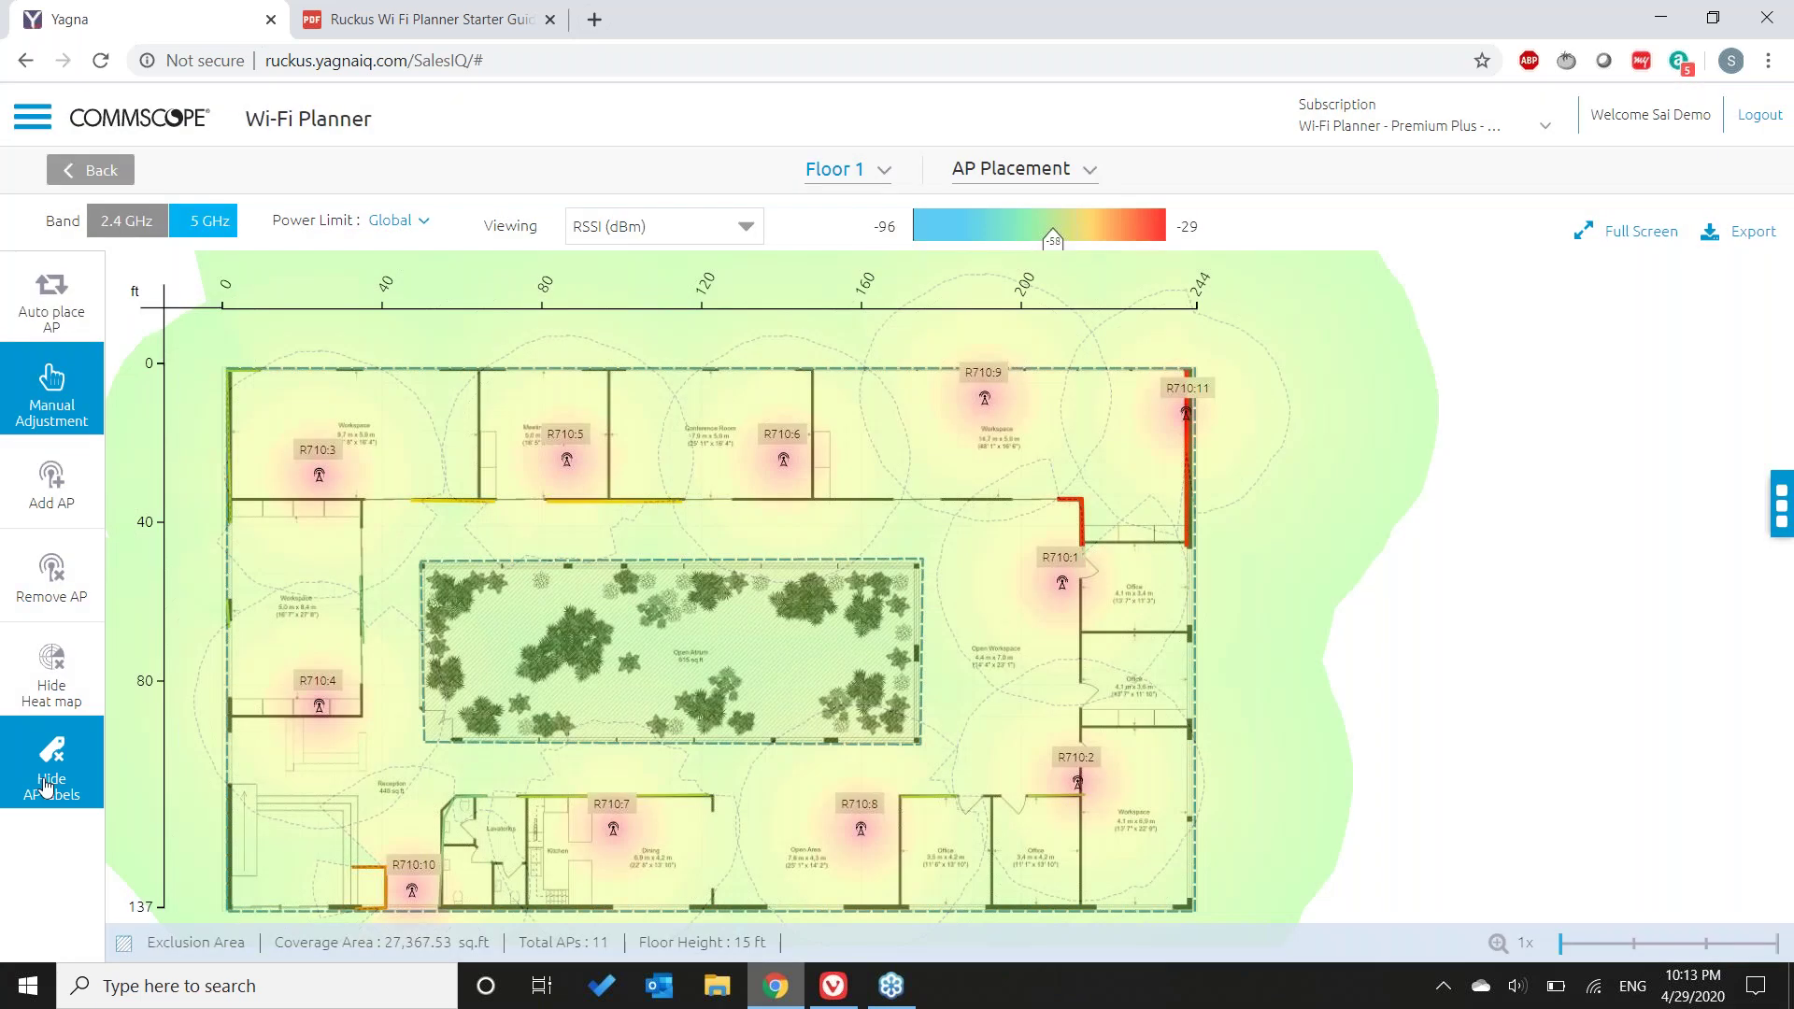
pyautogui.click(47, 784)
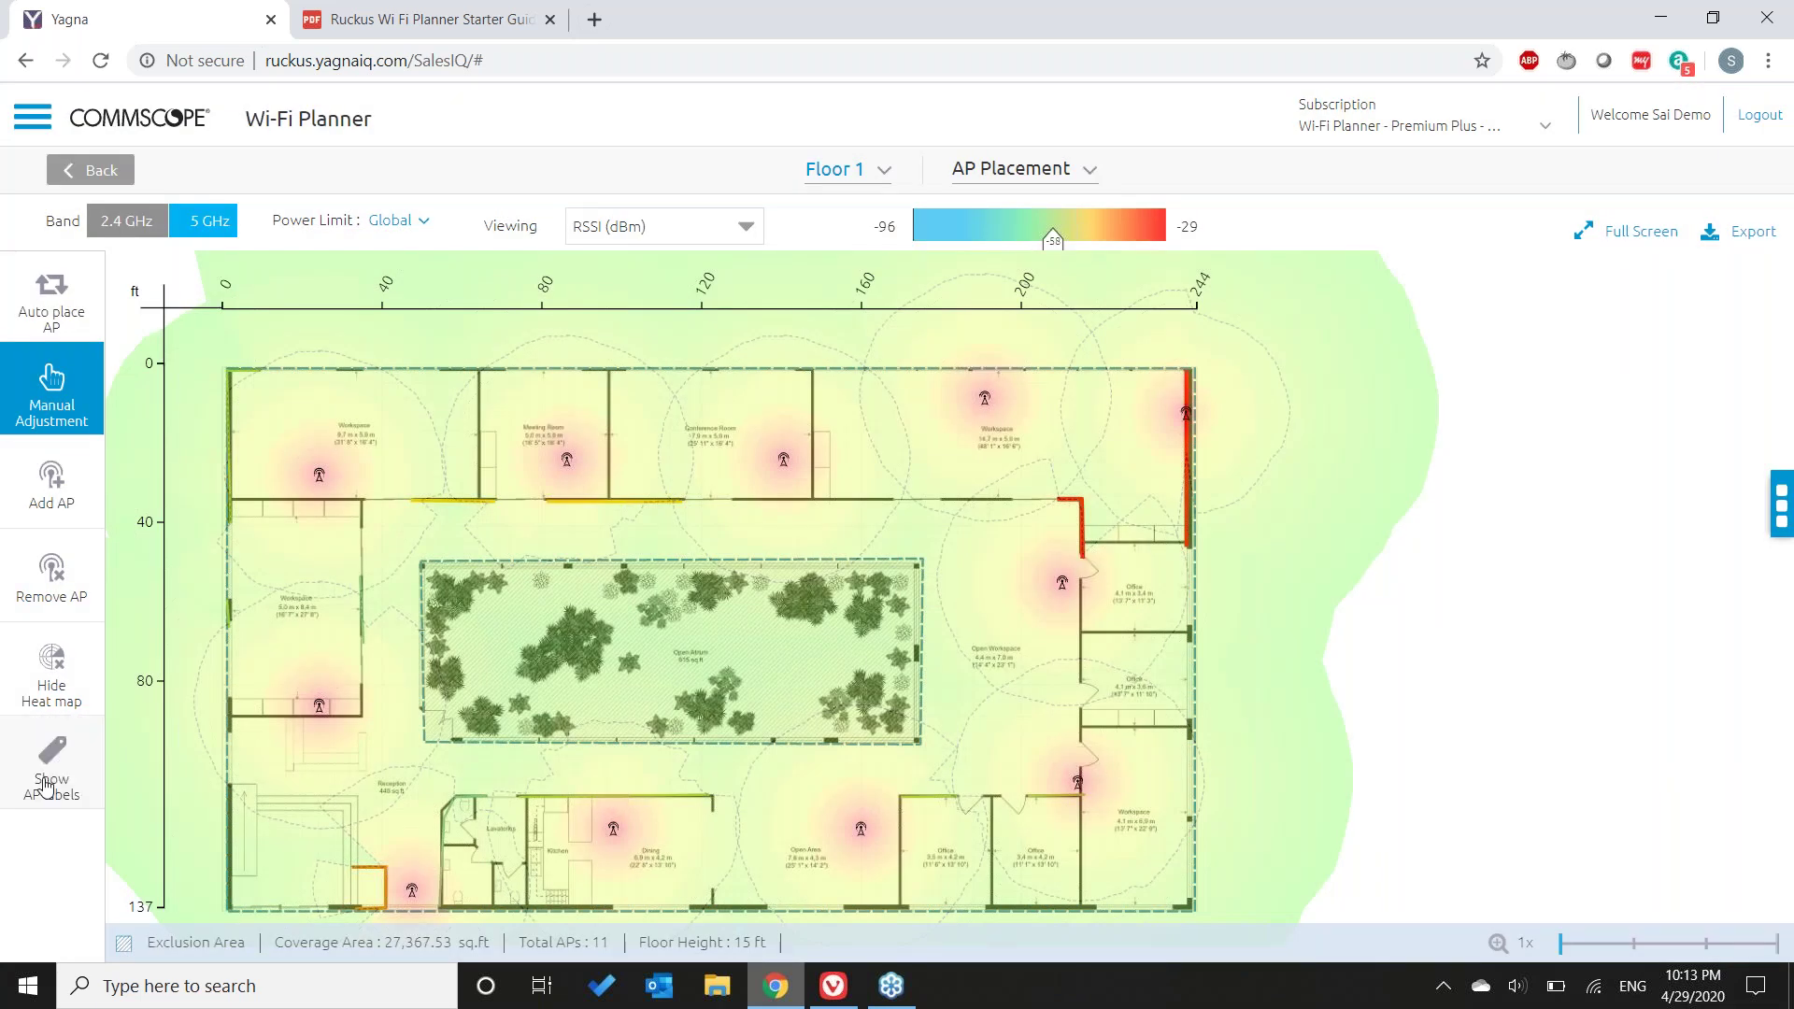
pyautogui.click(47, 785)
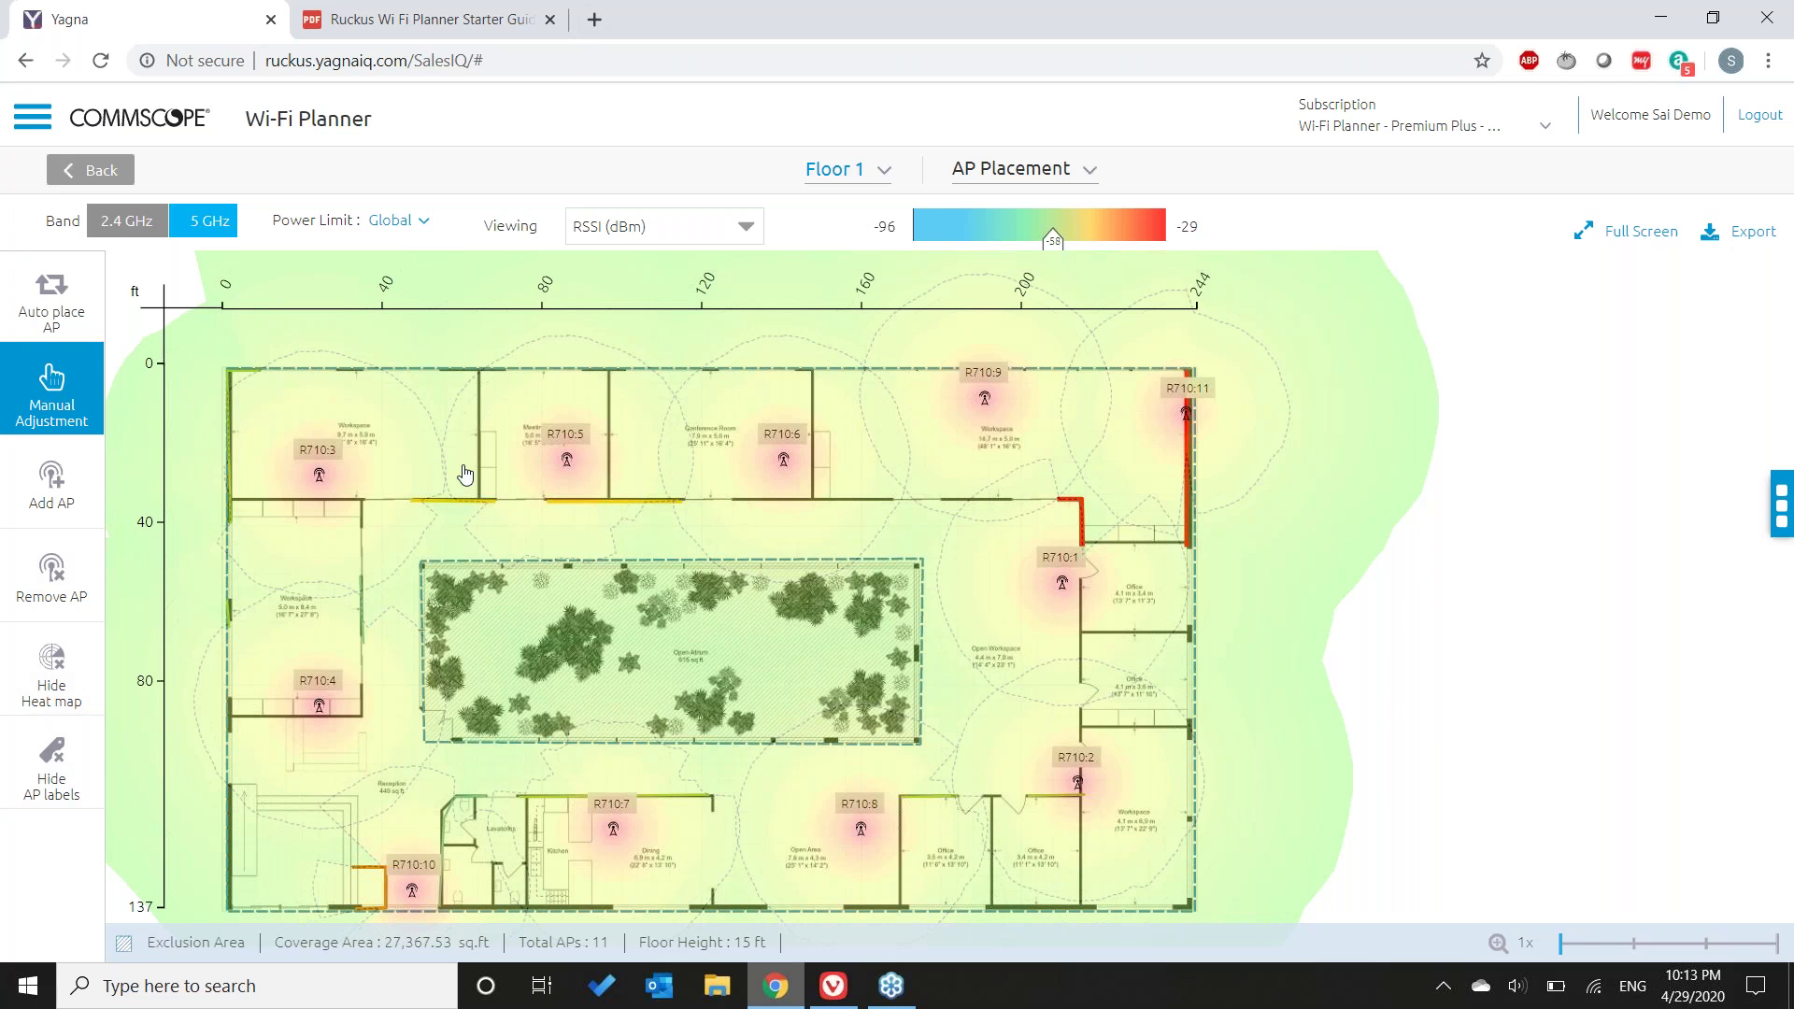
pyautogui.moveTo(258, 414); pyautogui.dragTo(454, 531)
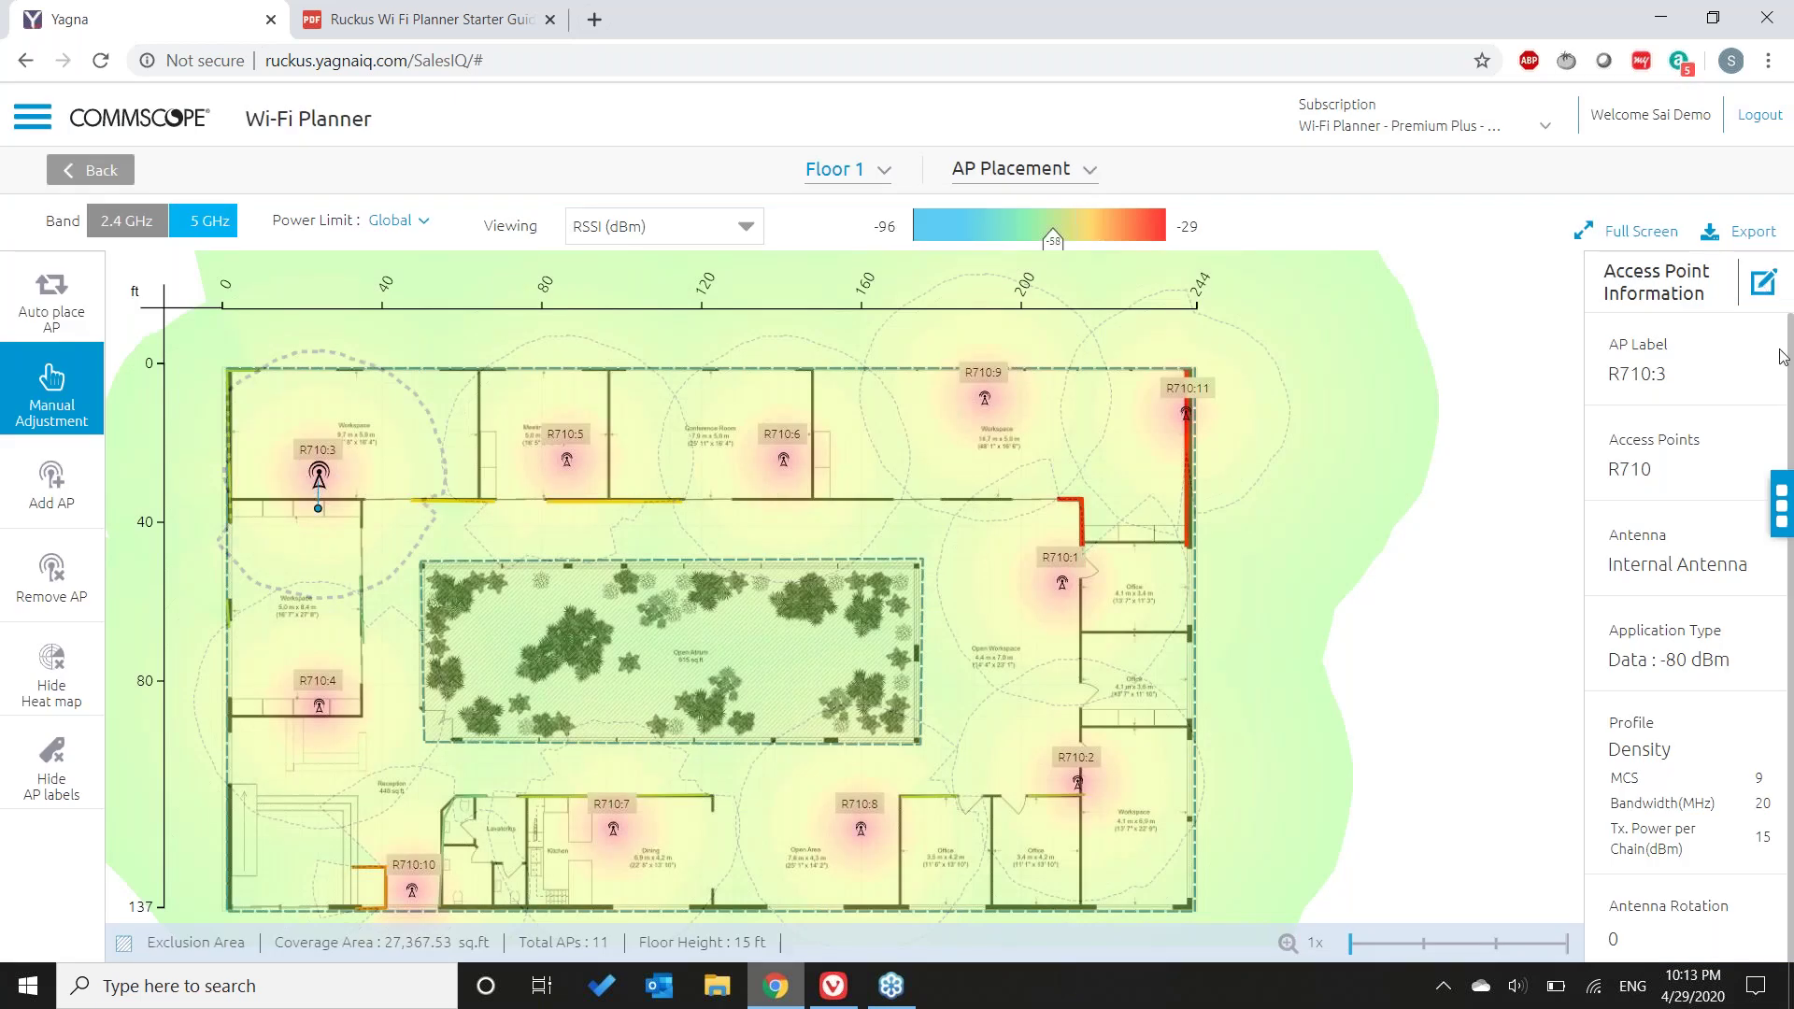
# - Change access point R710:3's AP Label to 'NW AP' and apply the change
pyautogui.click(1765, 283)
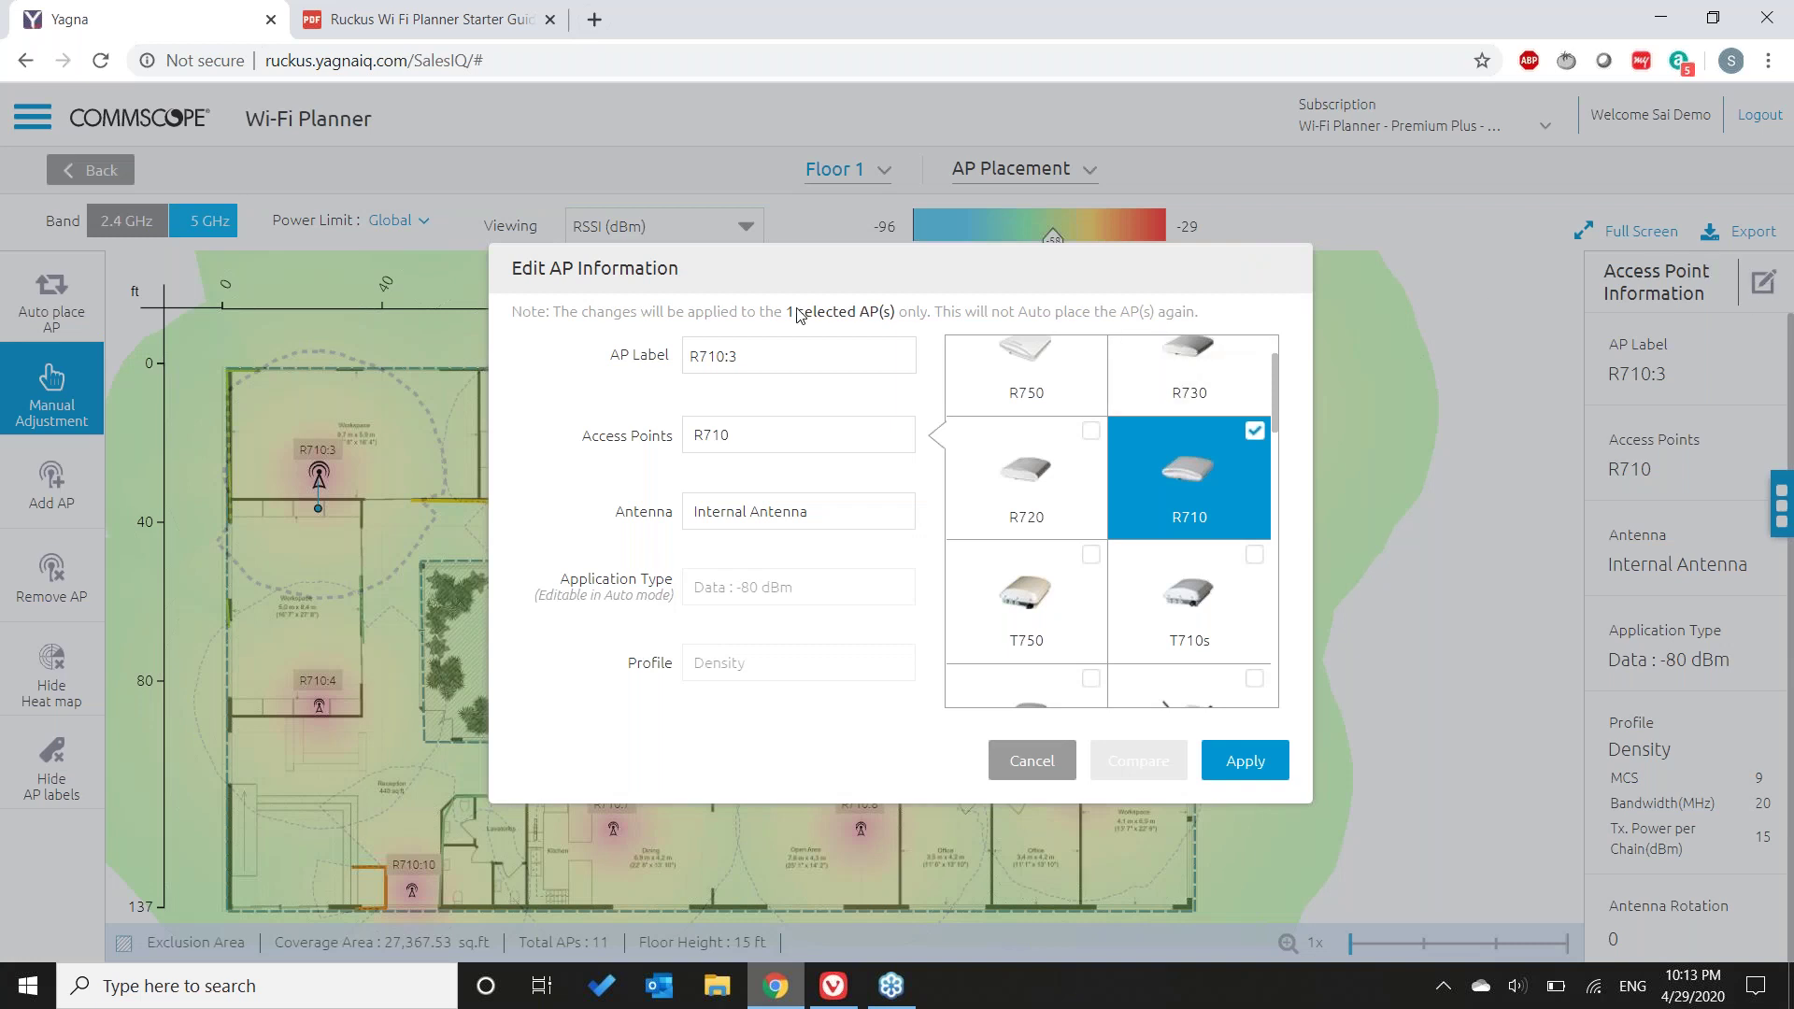
pyautogui.moveTo(781, 356); pyautogui.dragTo(581, 374)
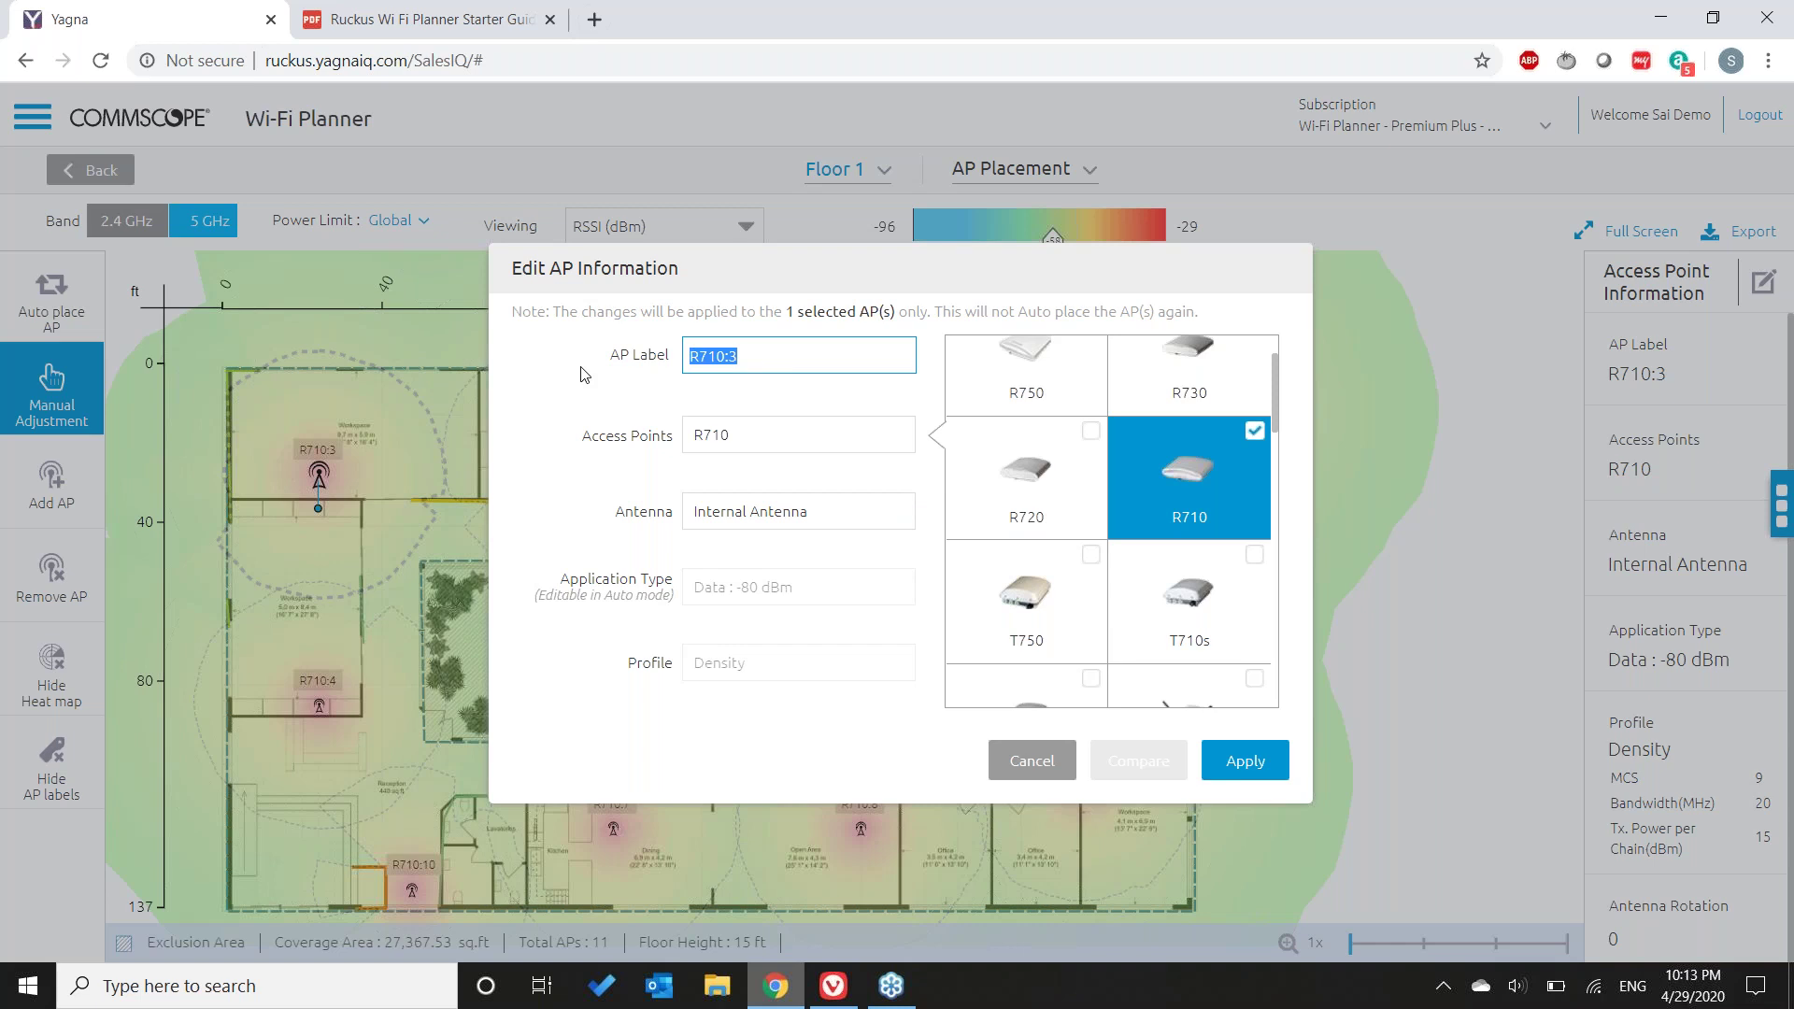
pyautogui.write('le')
pyautogui.hotkey('ctrl', 'a')
pyautogui.write('N')
pyautogui.click(1254, 766)
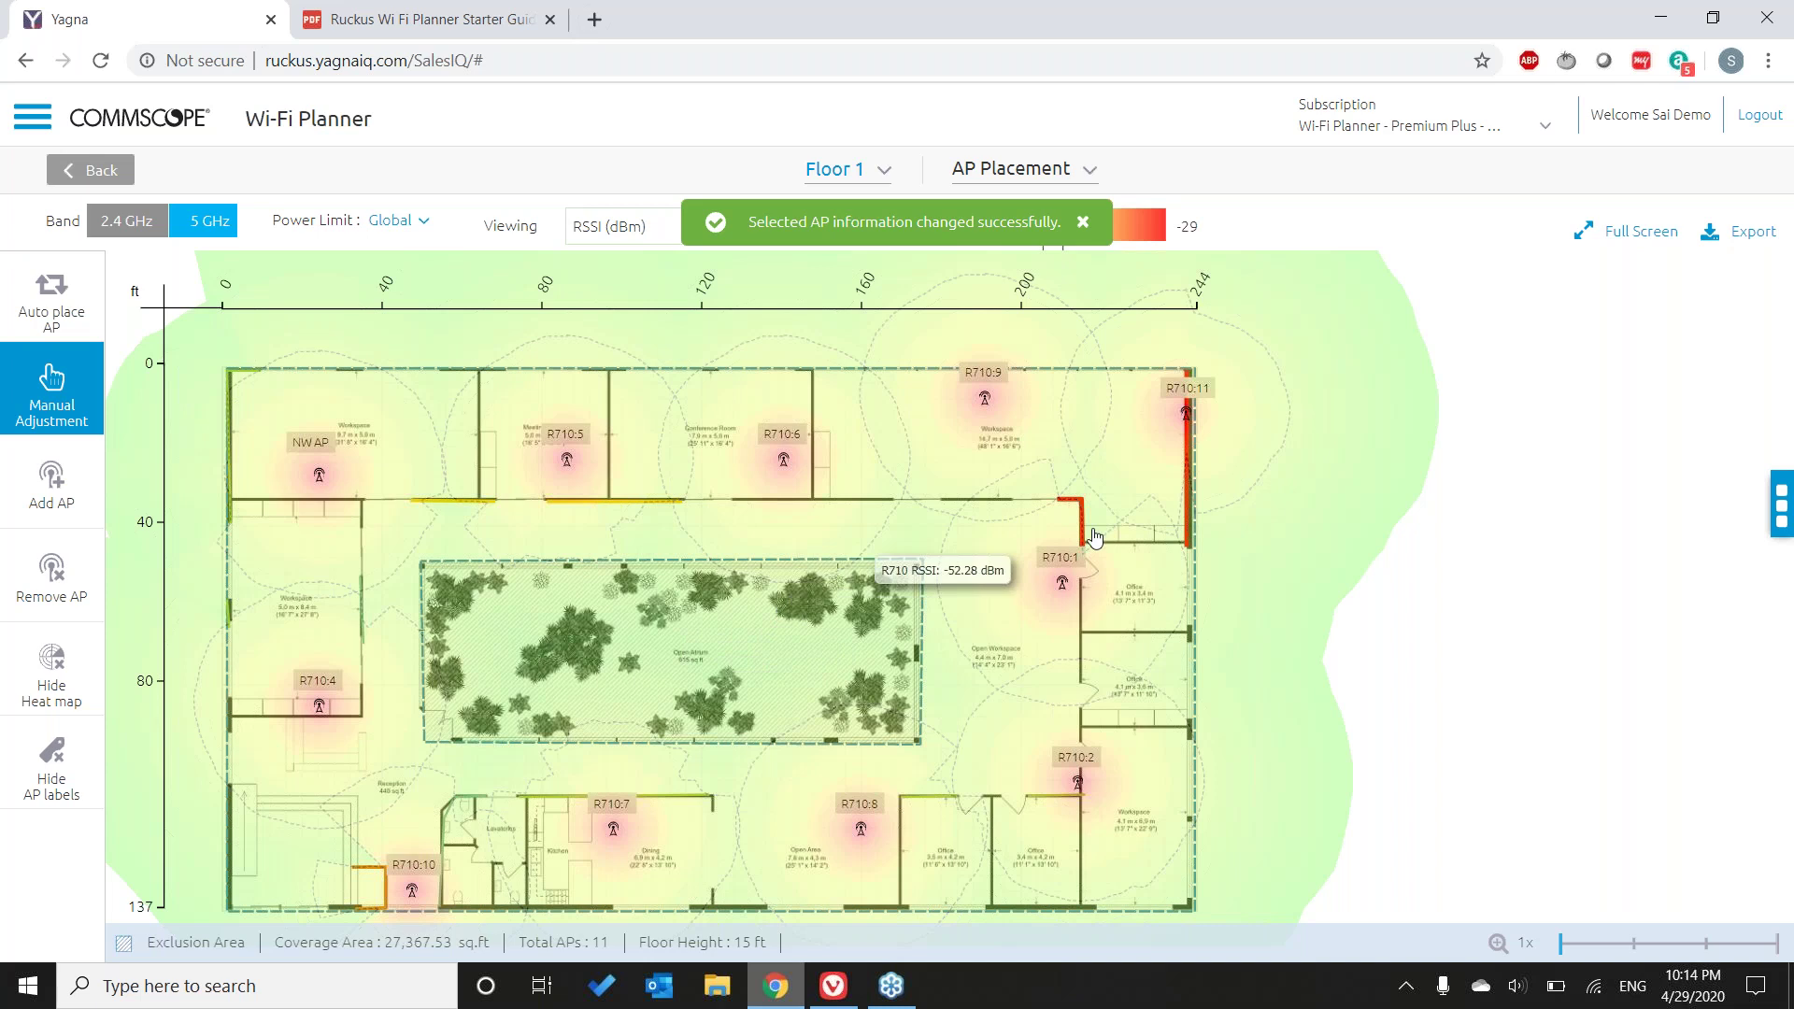
# - Export the plan as a document with the Proposal template, downloading it in Word format
pyautogui.click(1729, 237)
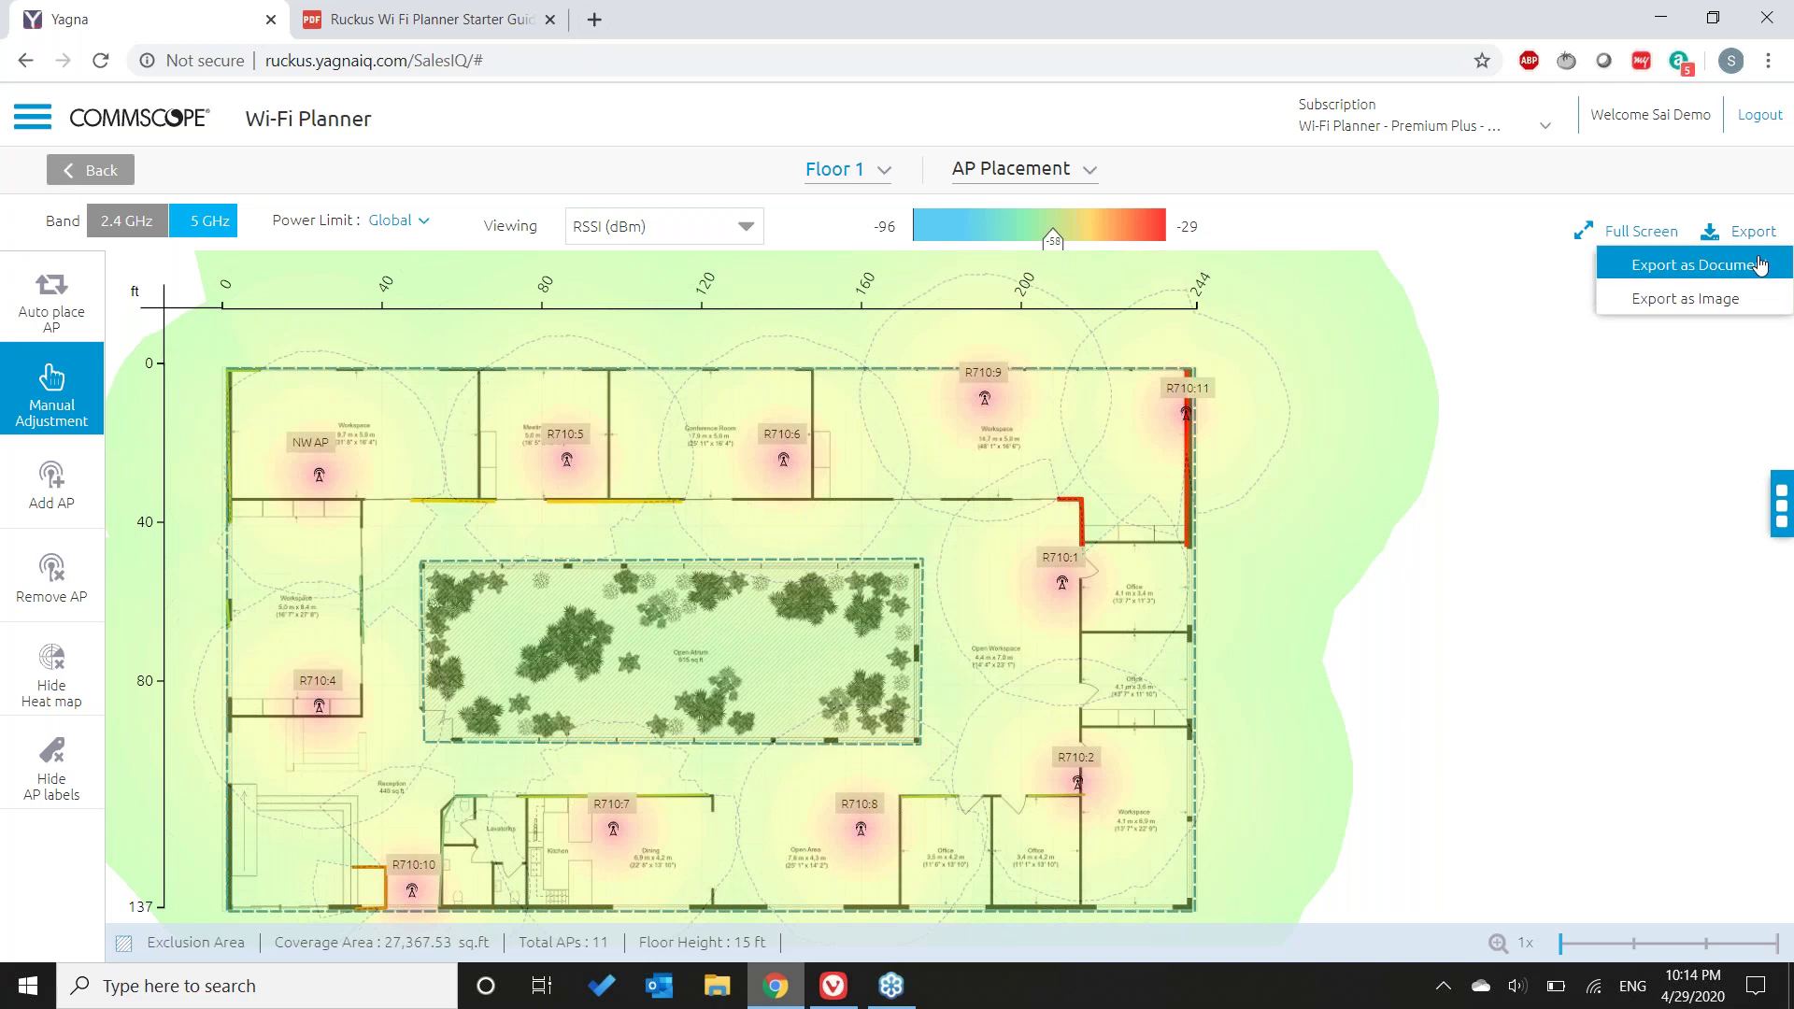
pyautogui.click(1760, 268)
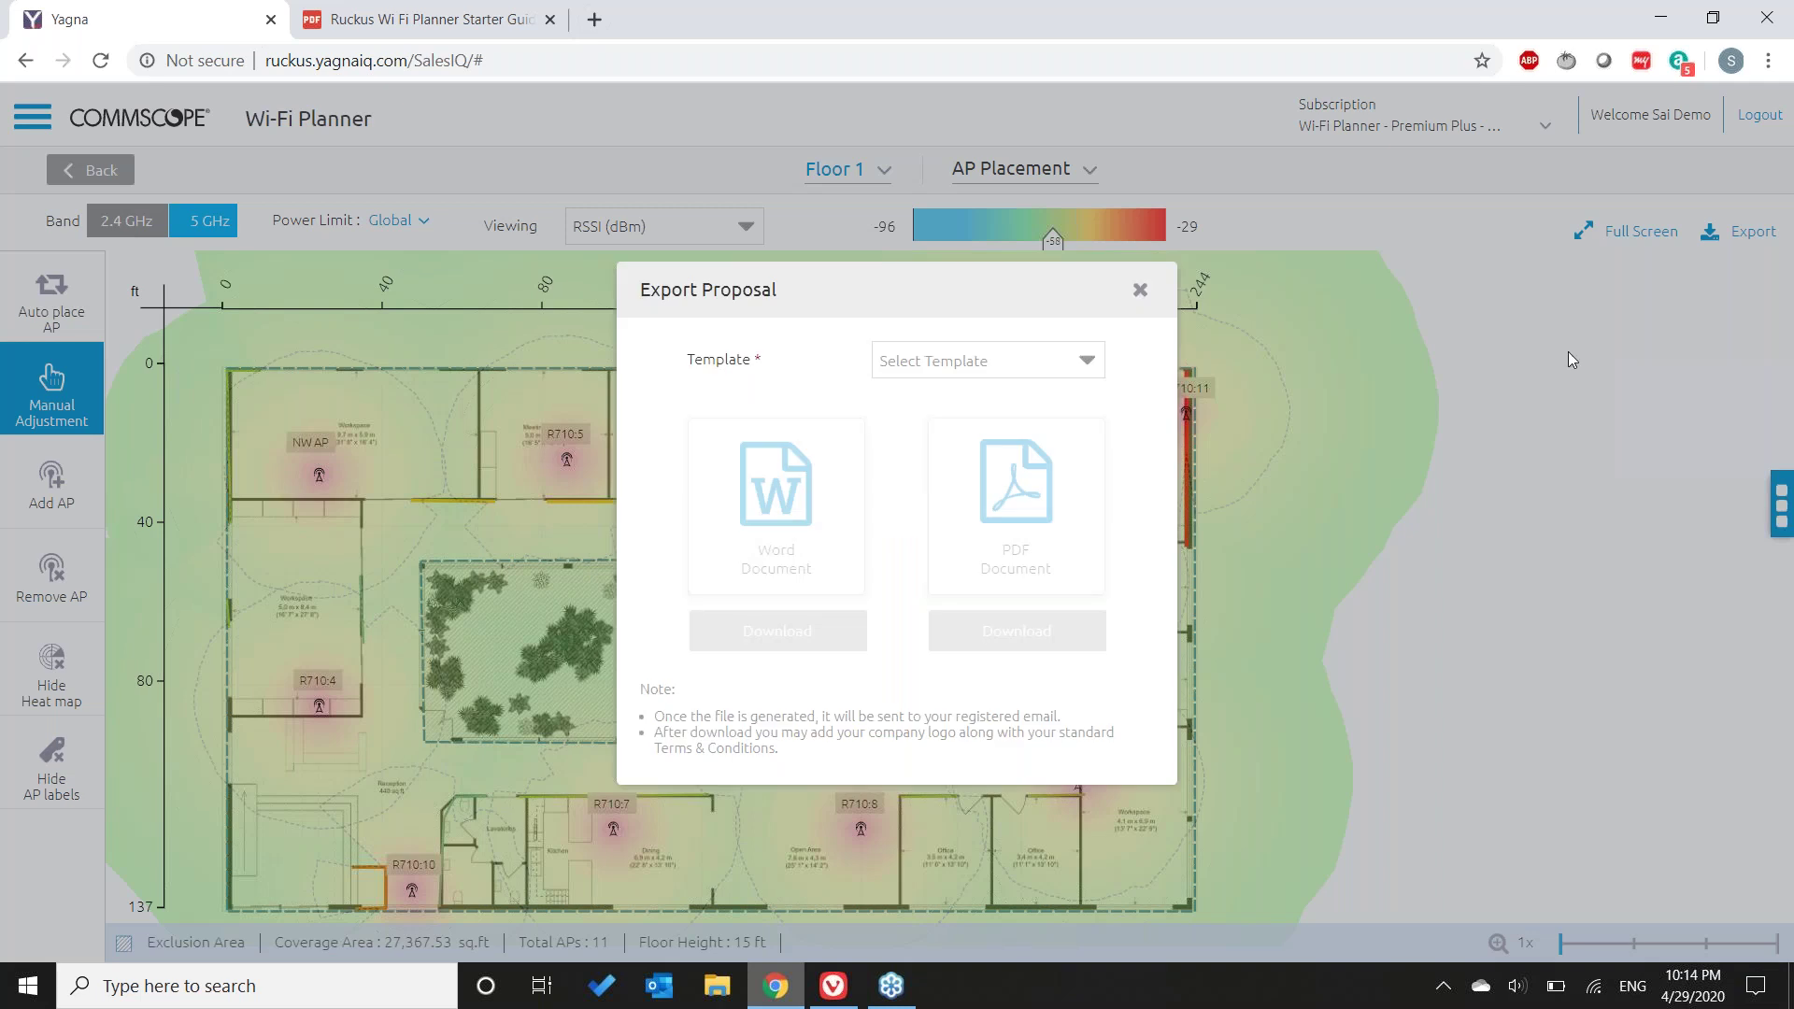
pyautogui.click(1087, 368)
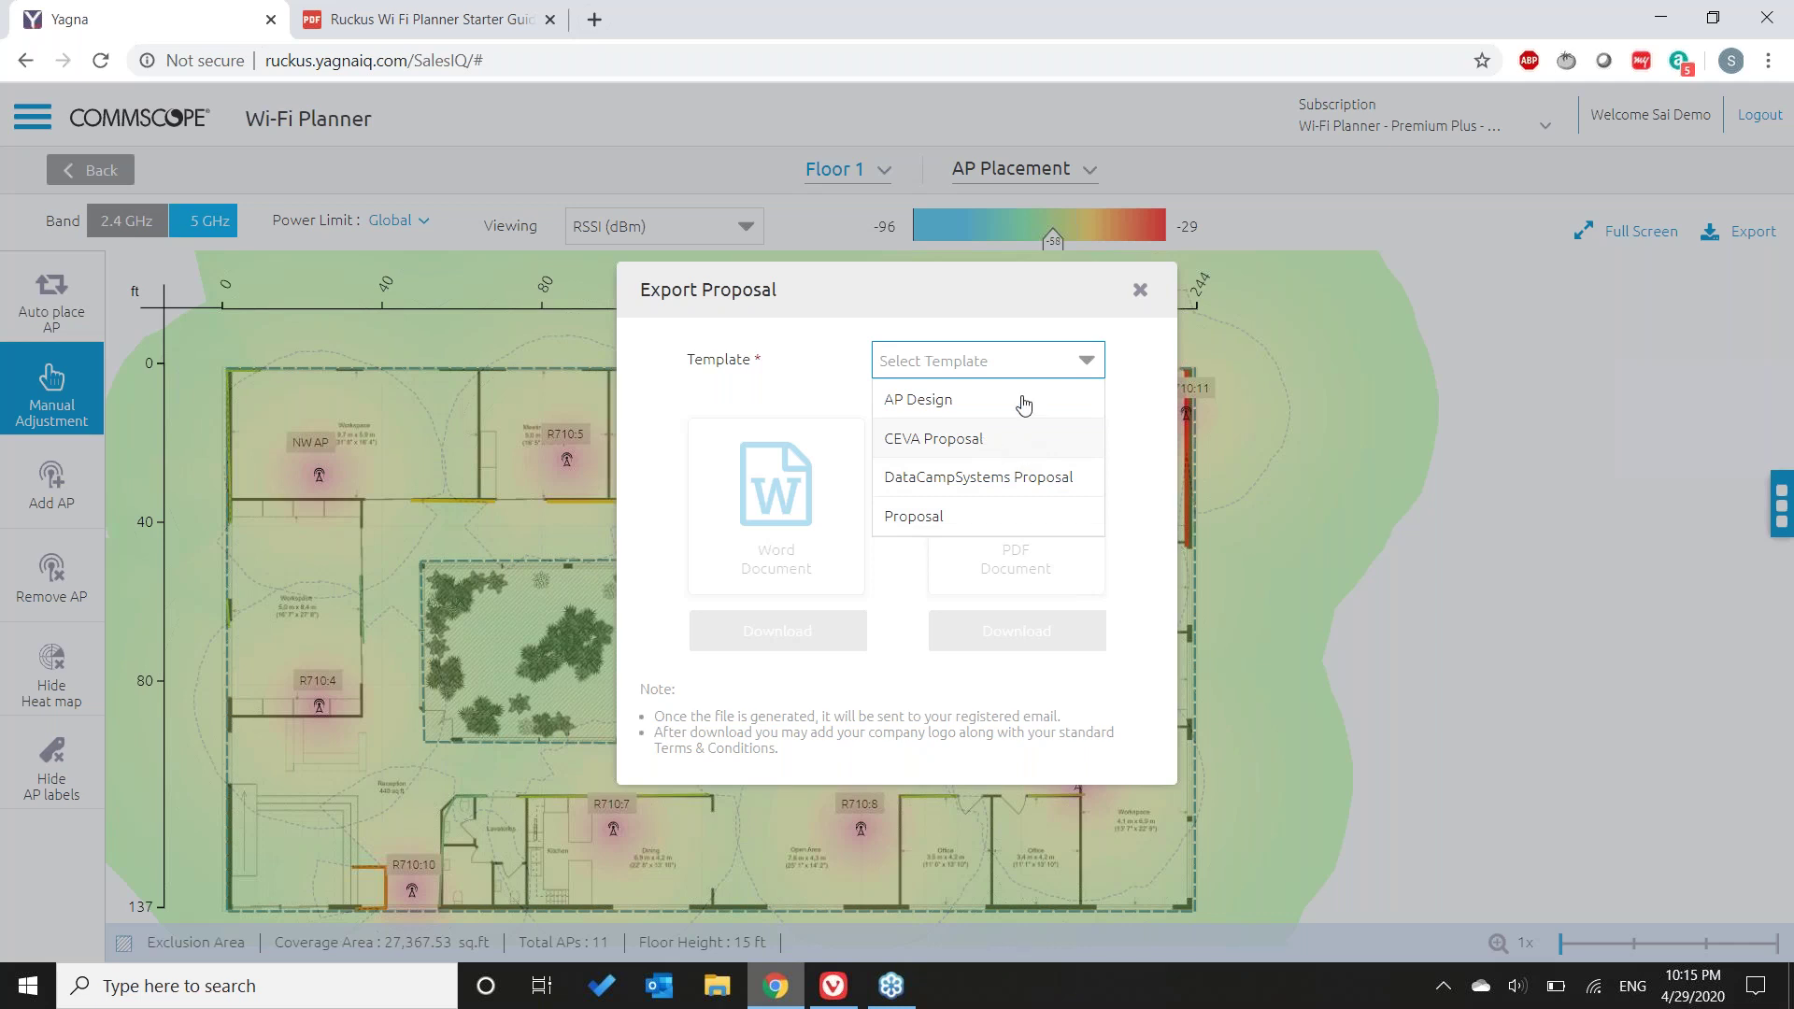
pyautogui.click(938, 529)
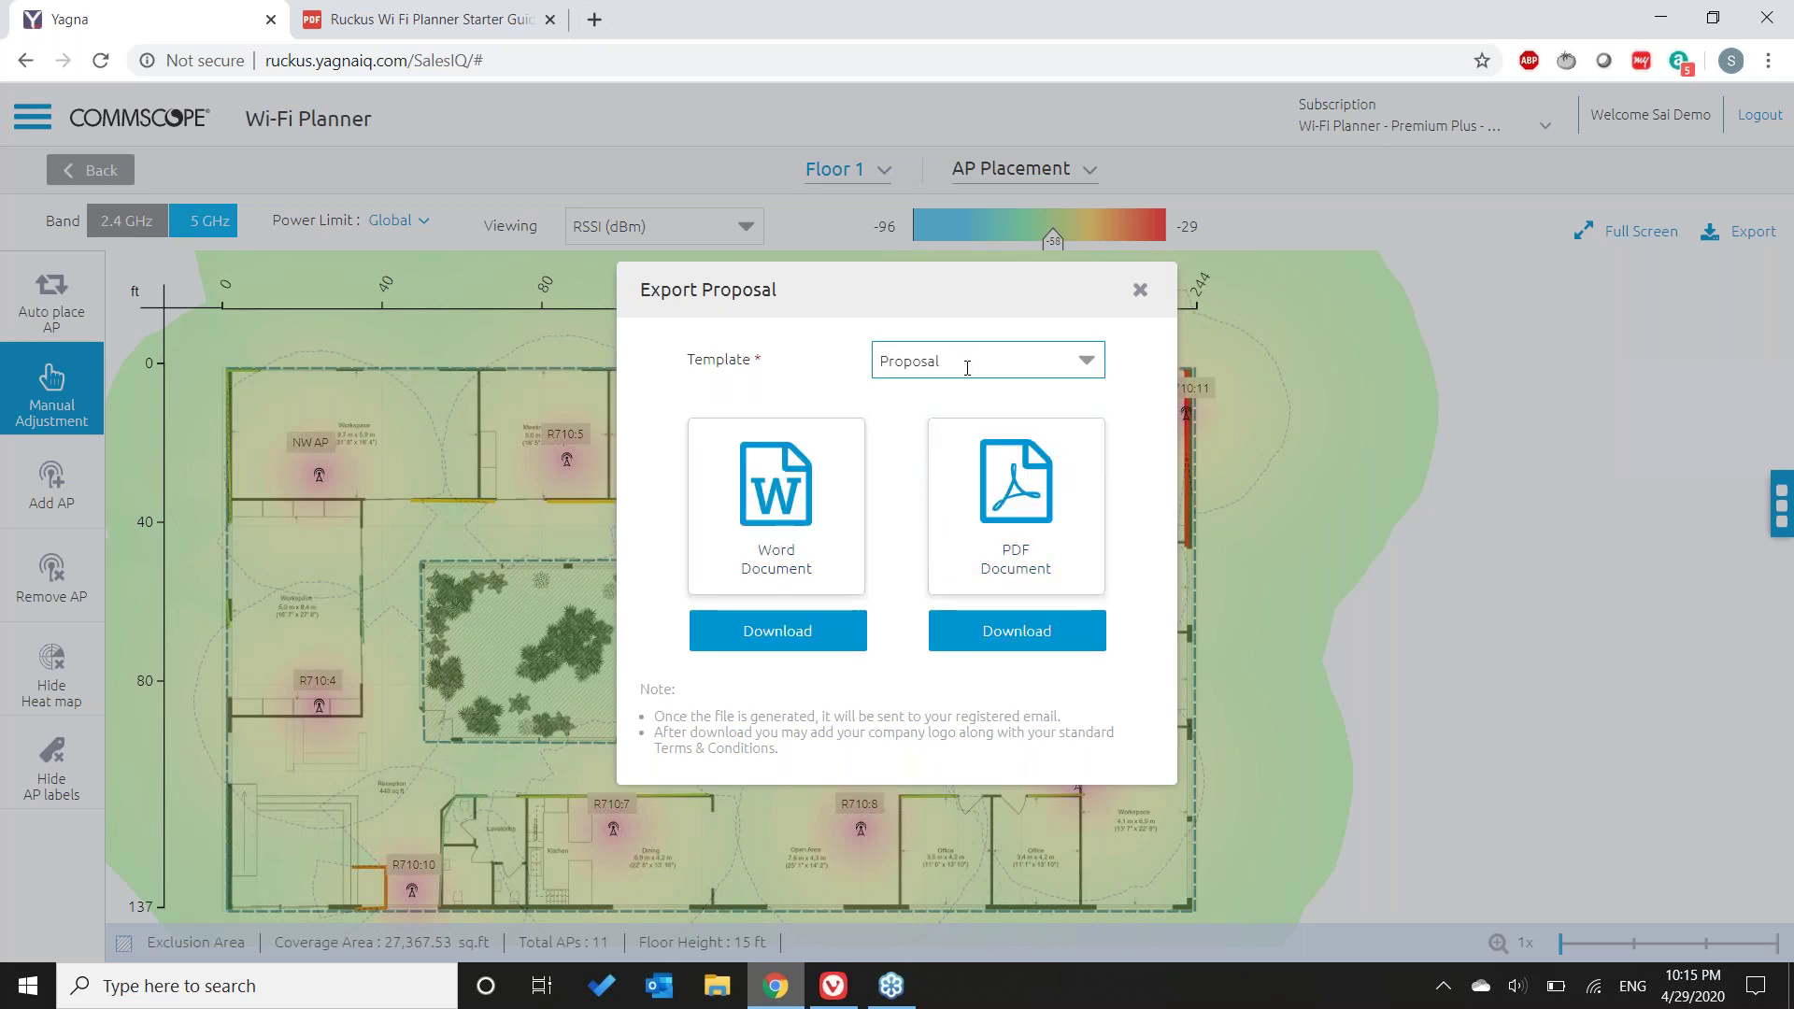
pyautogui.click(776, 645)
# - Download the Word proposal and save it to the Desktop
pyautogui.click(832, 630)
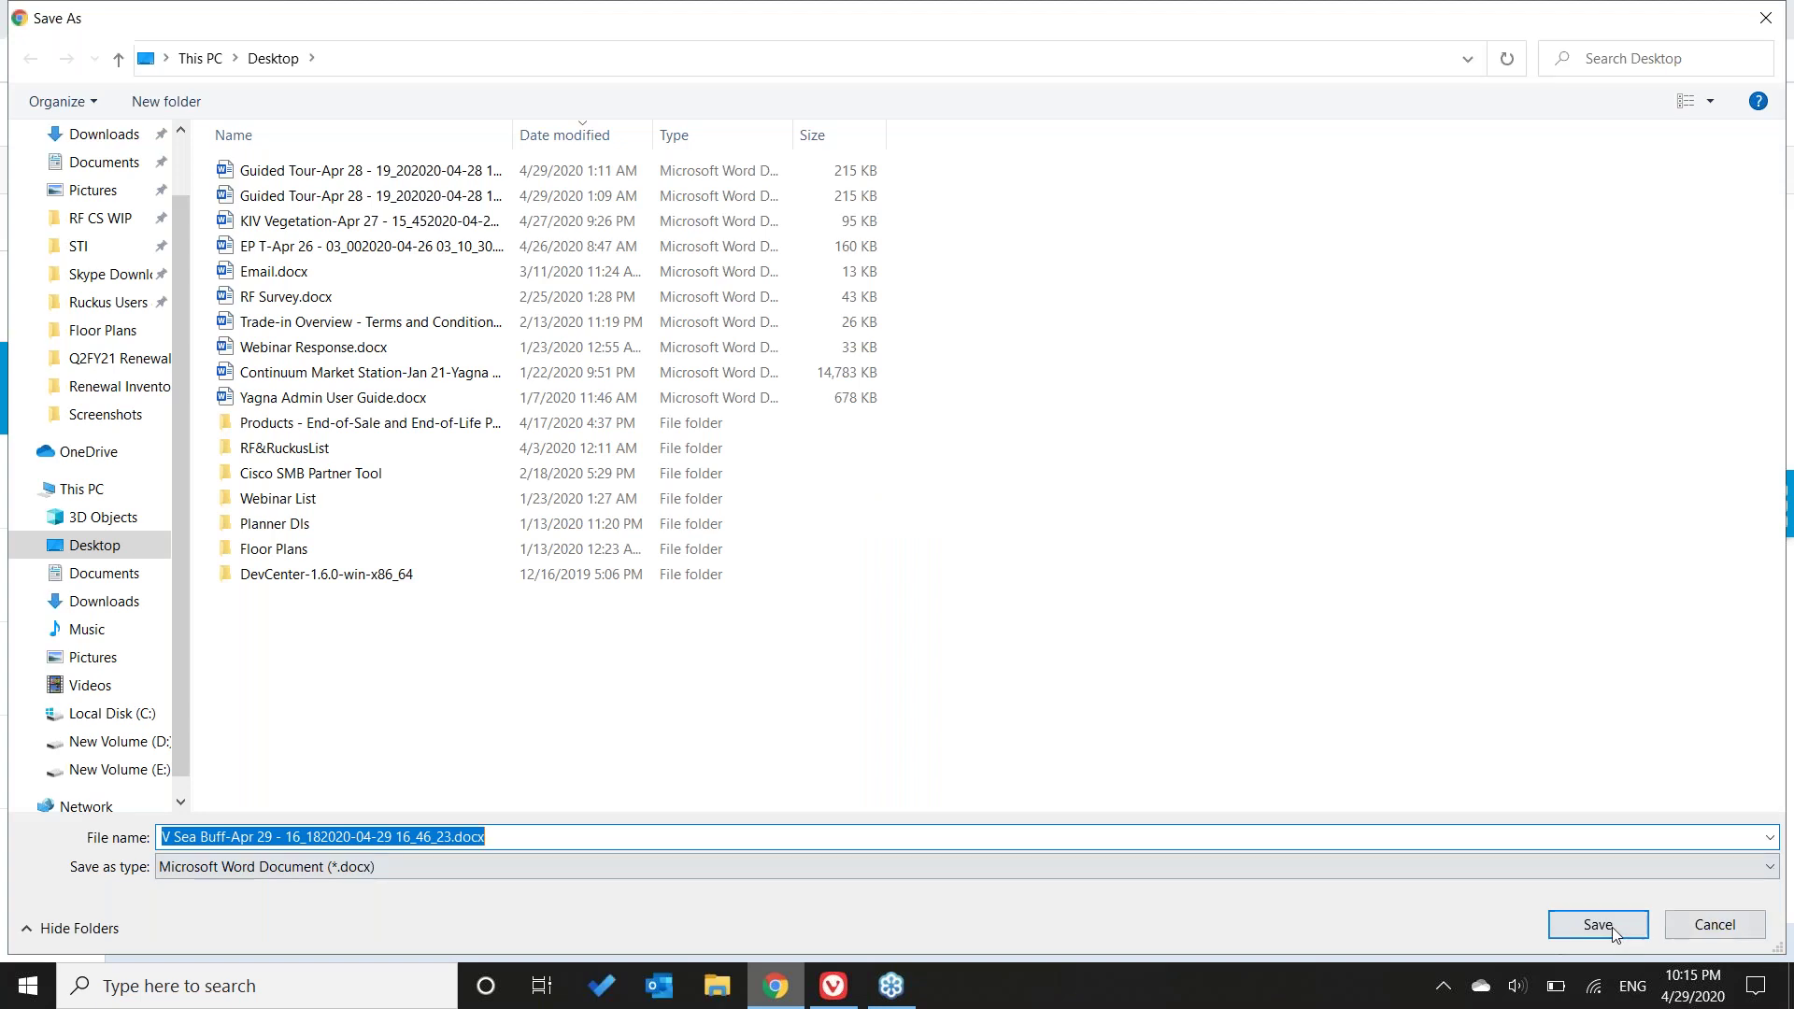
pyautogui.click(1599, 925)
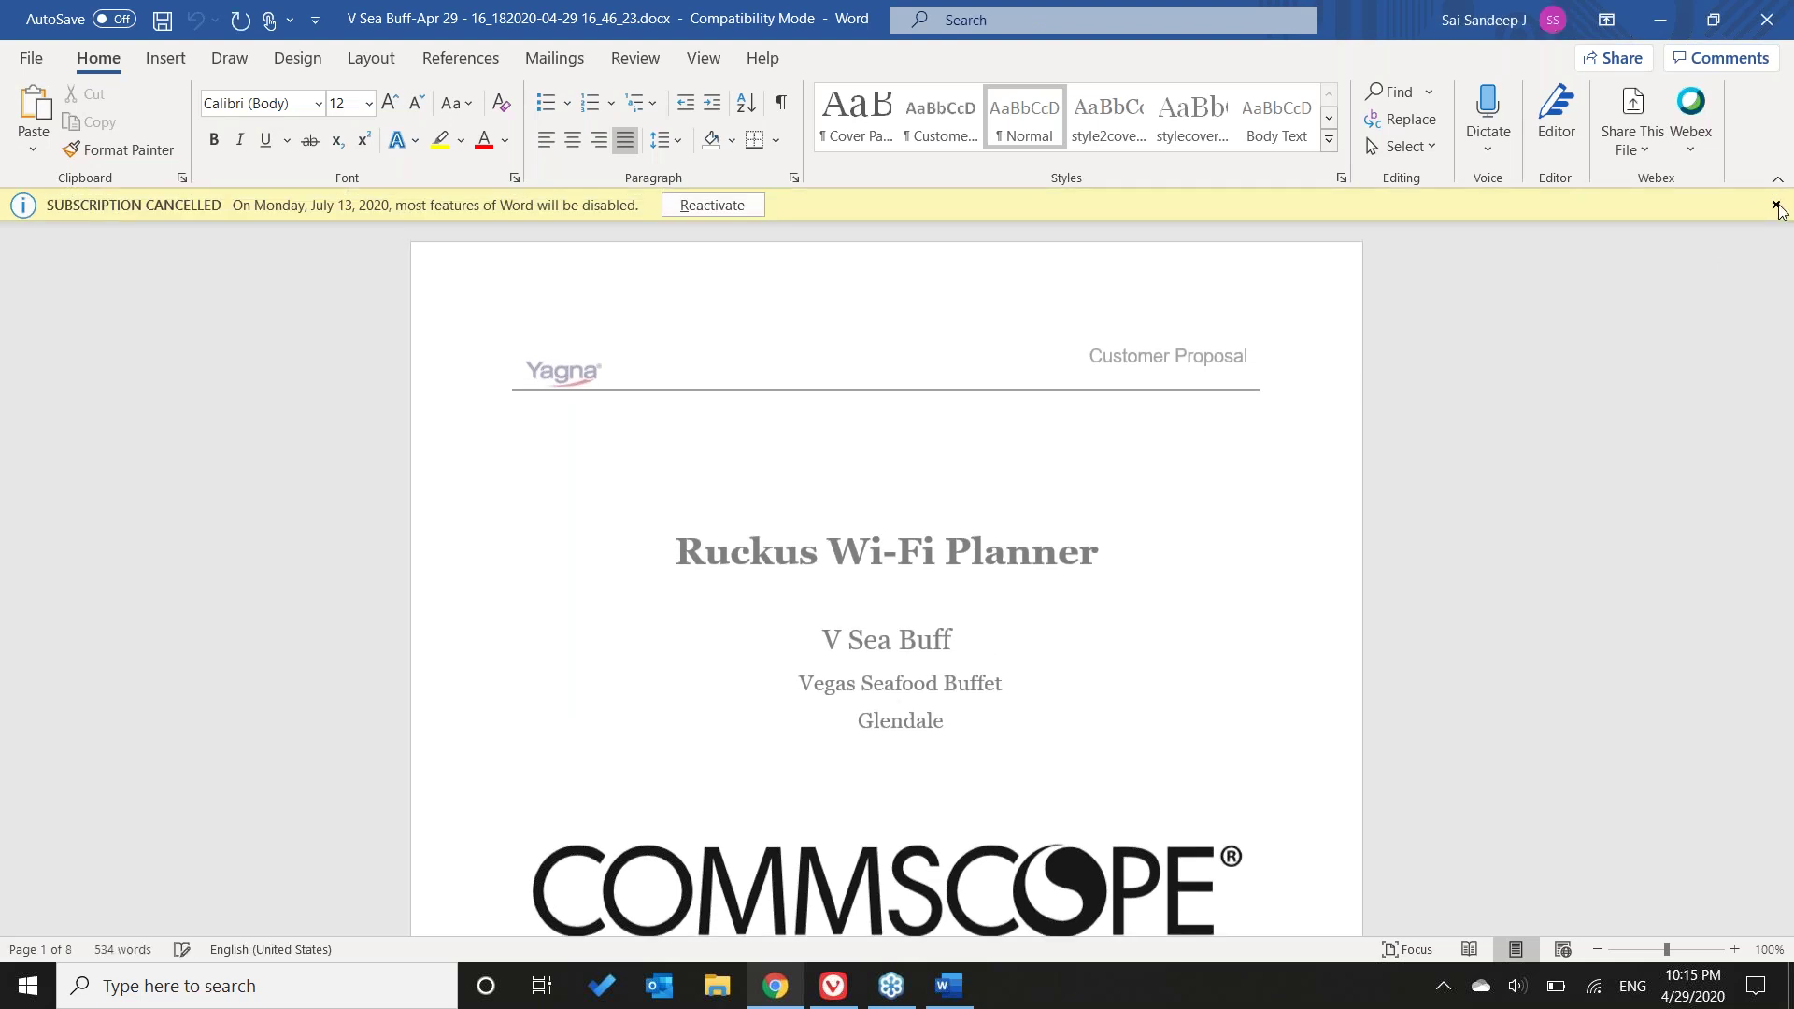
# - Dismiss the subscription notice and scroll through the proposal's AP Placements tables and floor heatmap
pyautogui.click(1776, 206)
pyautogui.click(1784, 308)
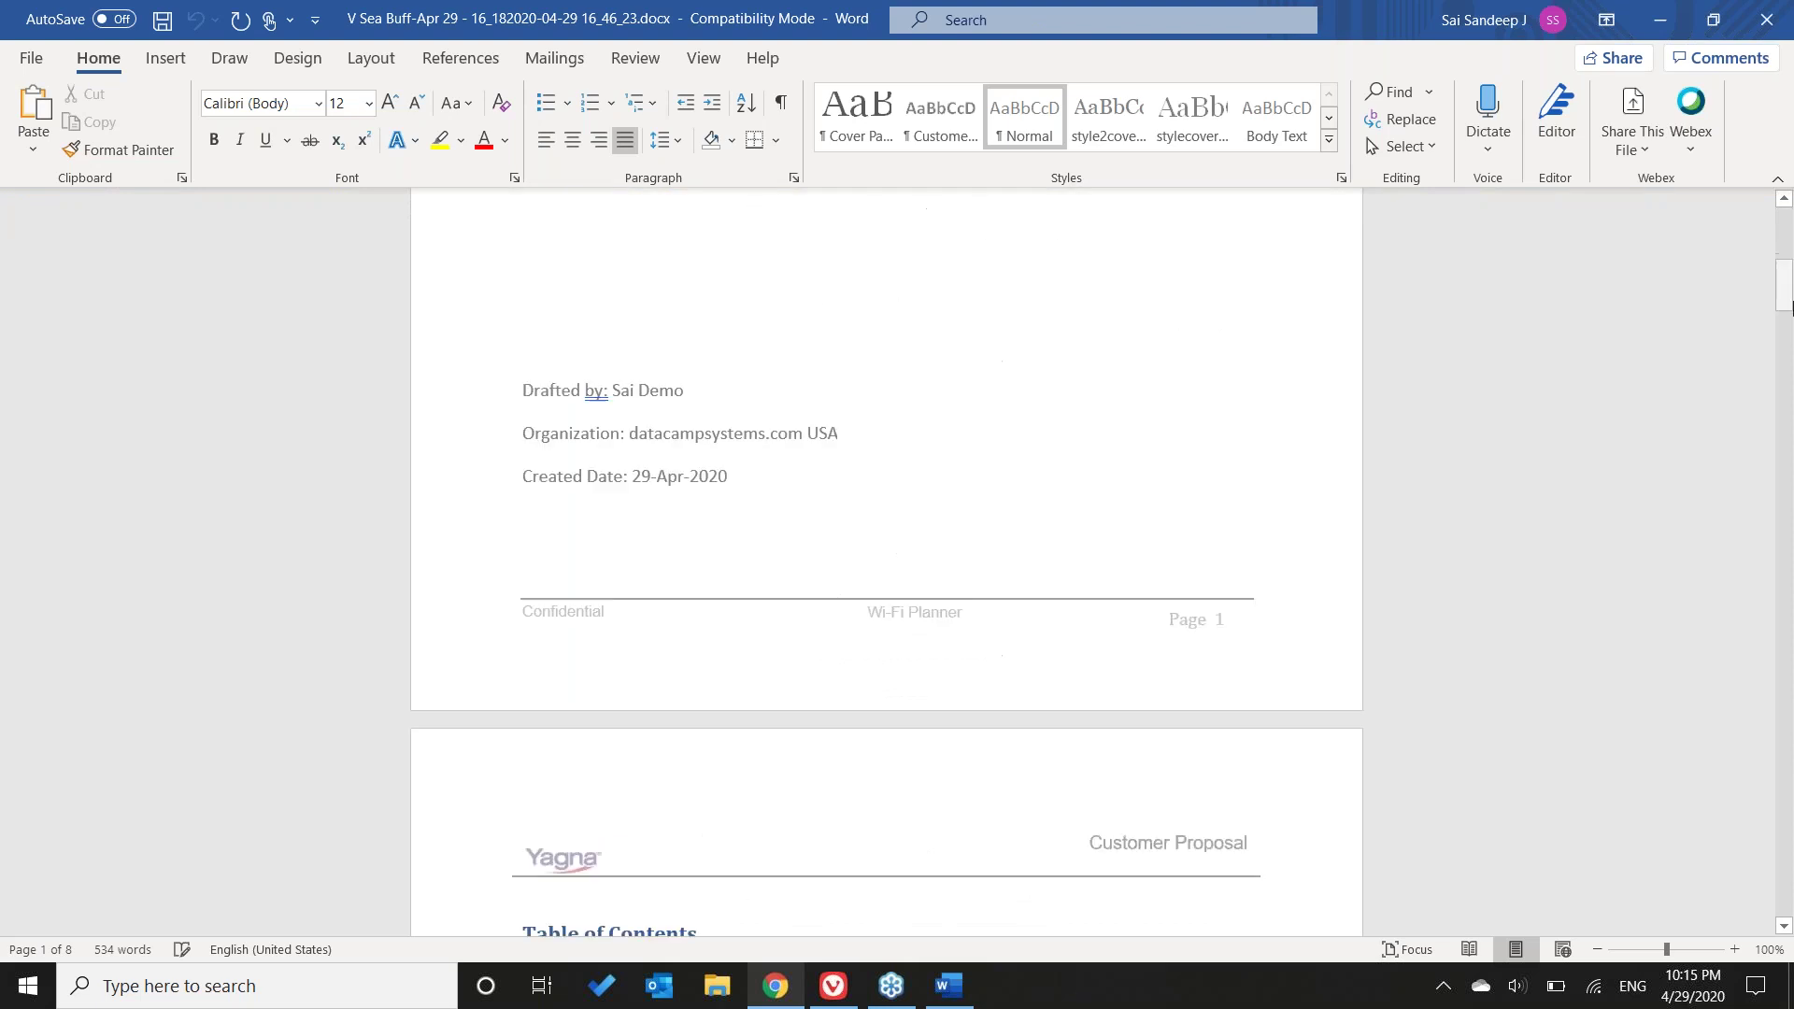
pyautogui.moveTo(1789, 309); pyautogui.dragTo(1787, 568)
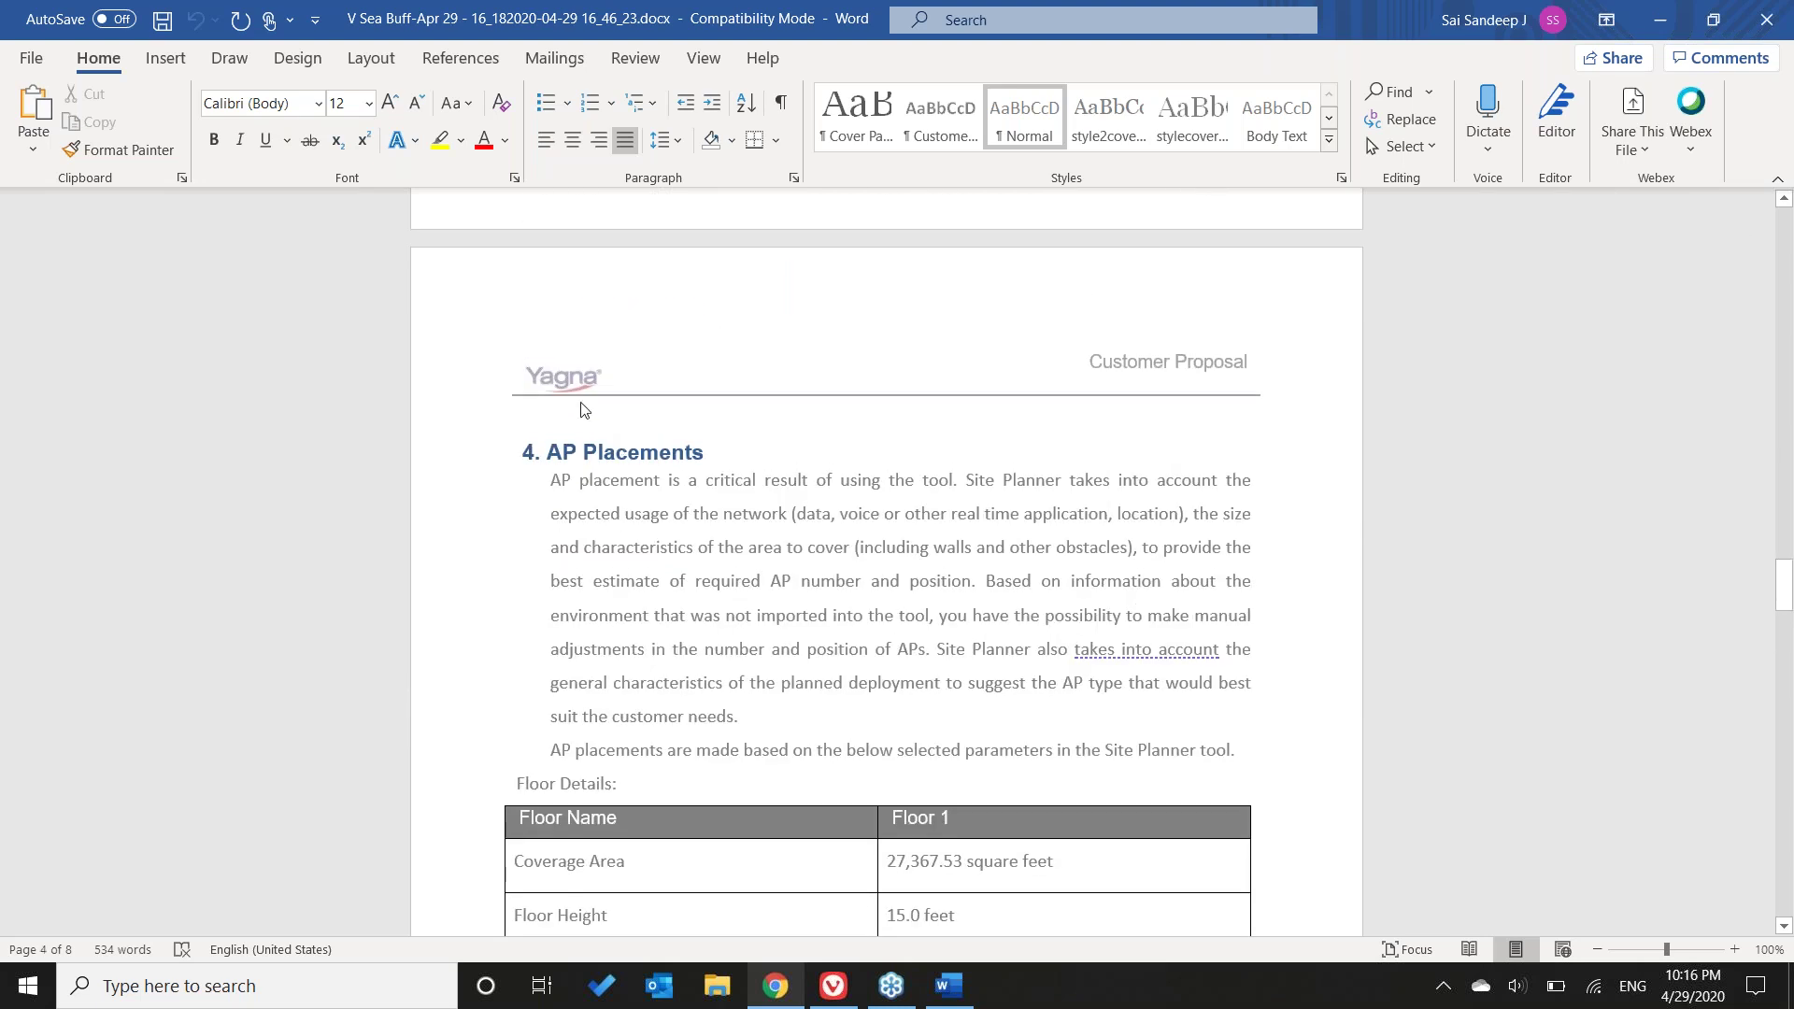
pyautogui.scroll(-8, 853, 510)
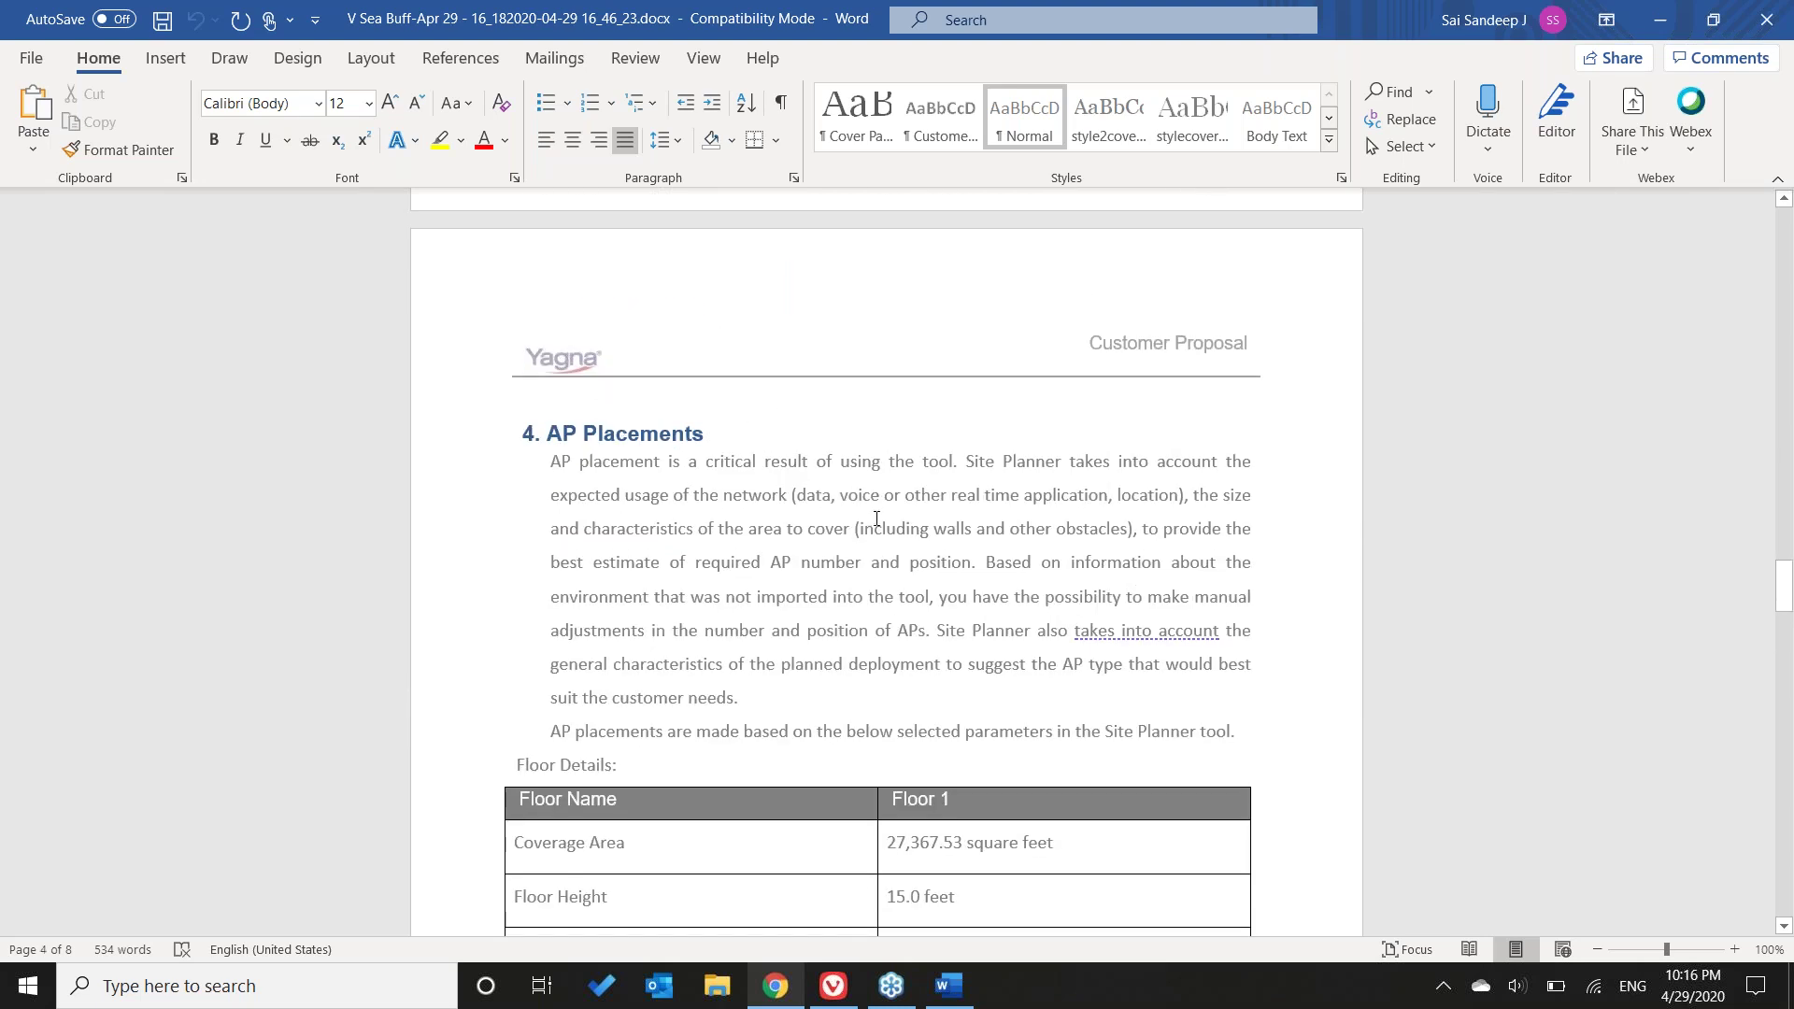
pyautogui.scroll(-14, 1226, 553)
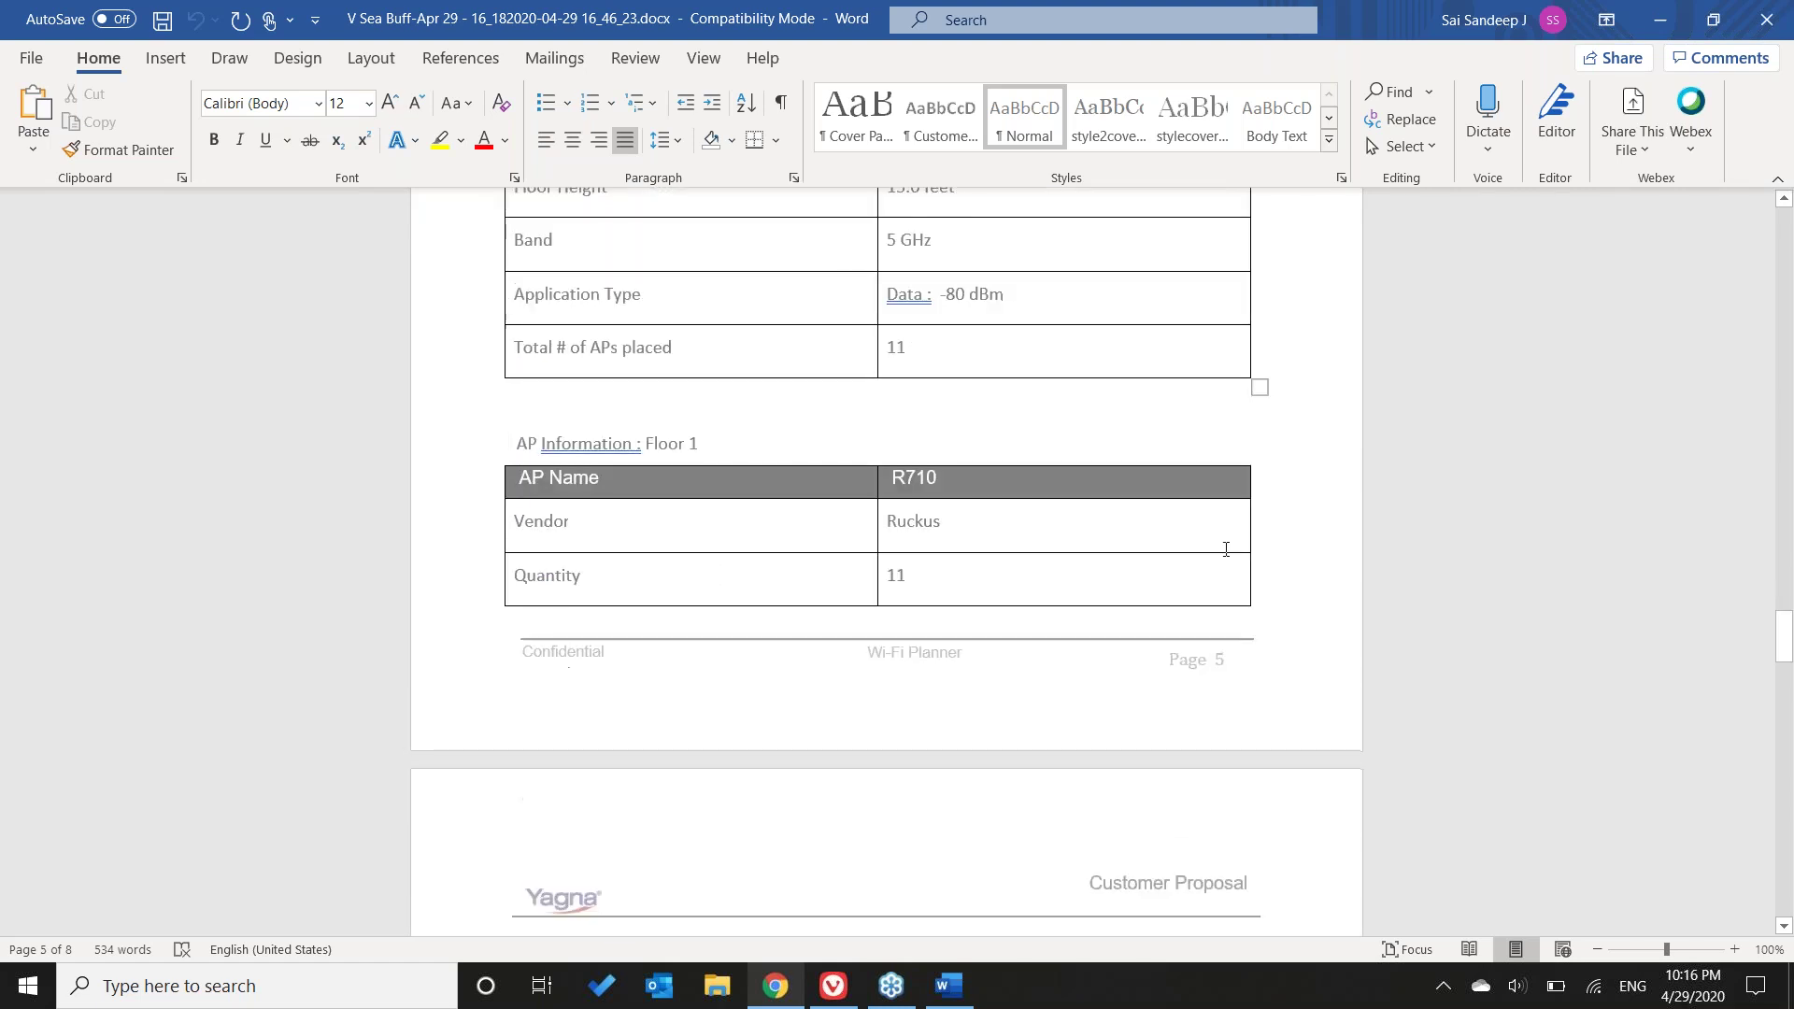
pyautogui.scroll(-10, 887, 561)
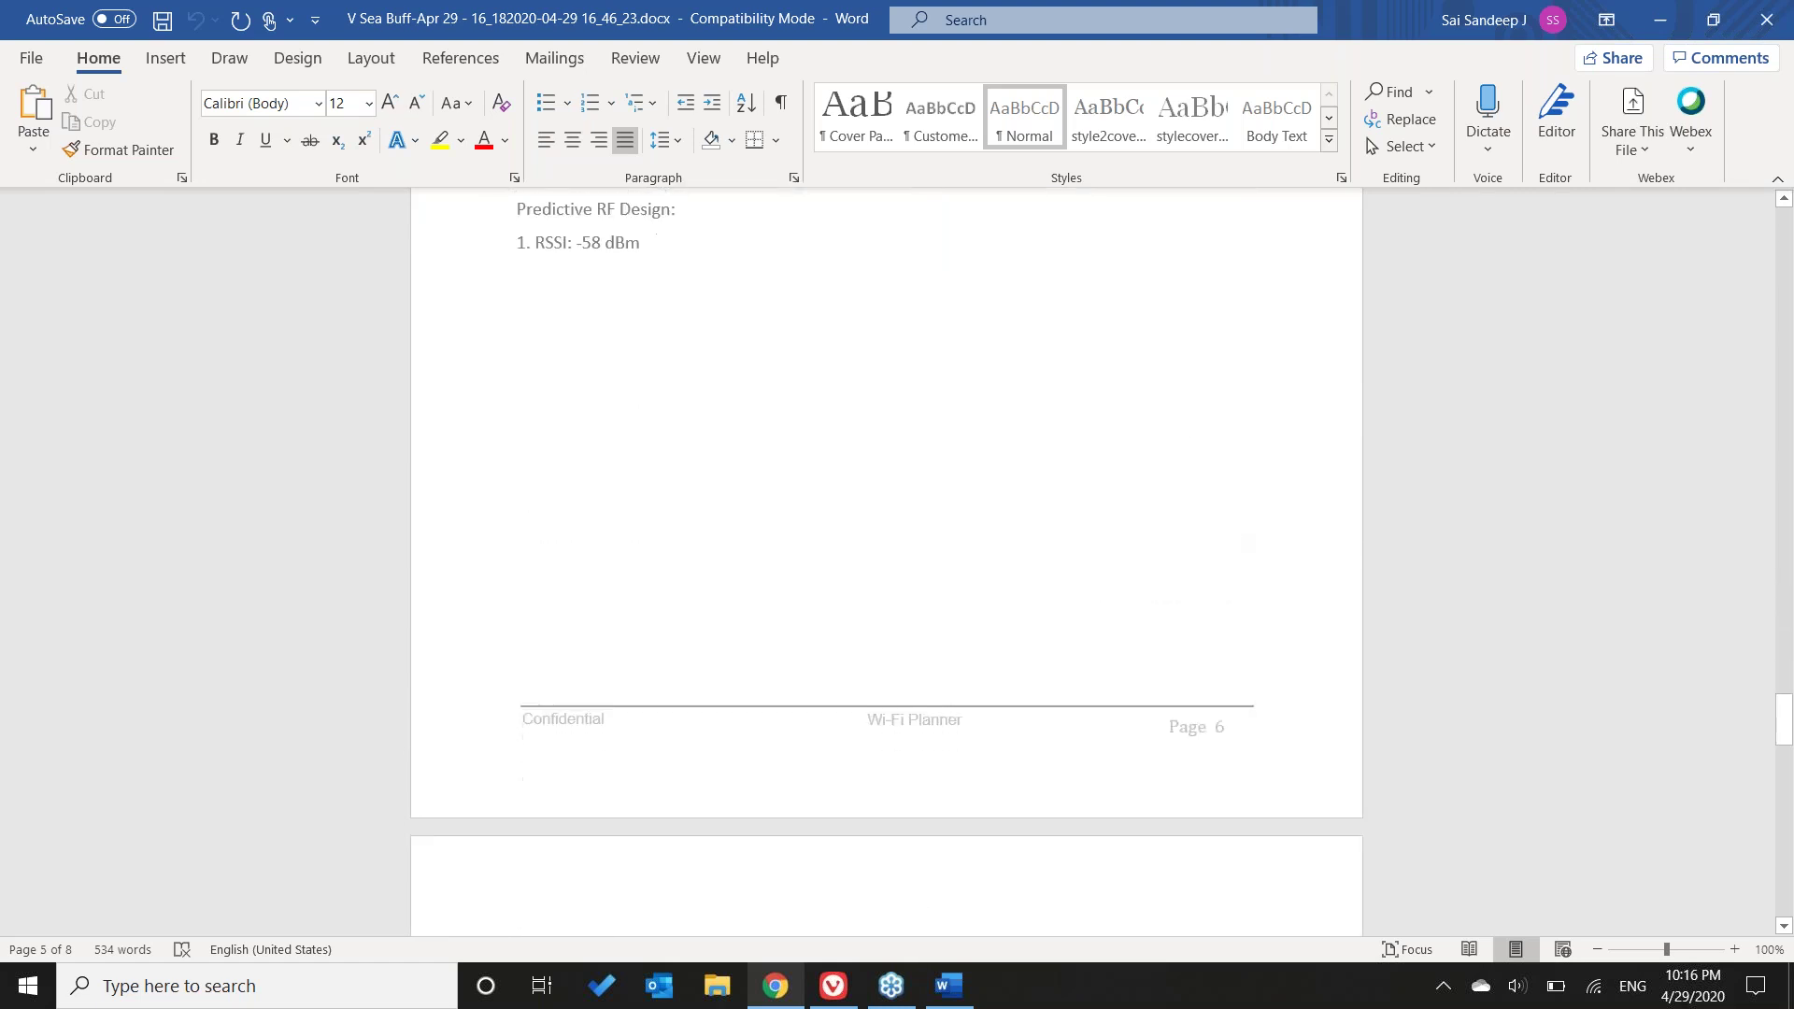
pyautogui.scroll(-2, 1200, 559)
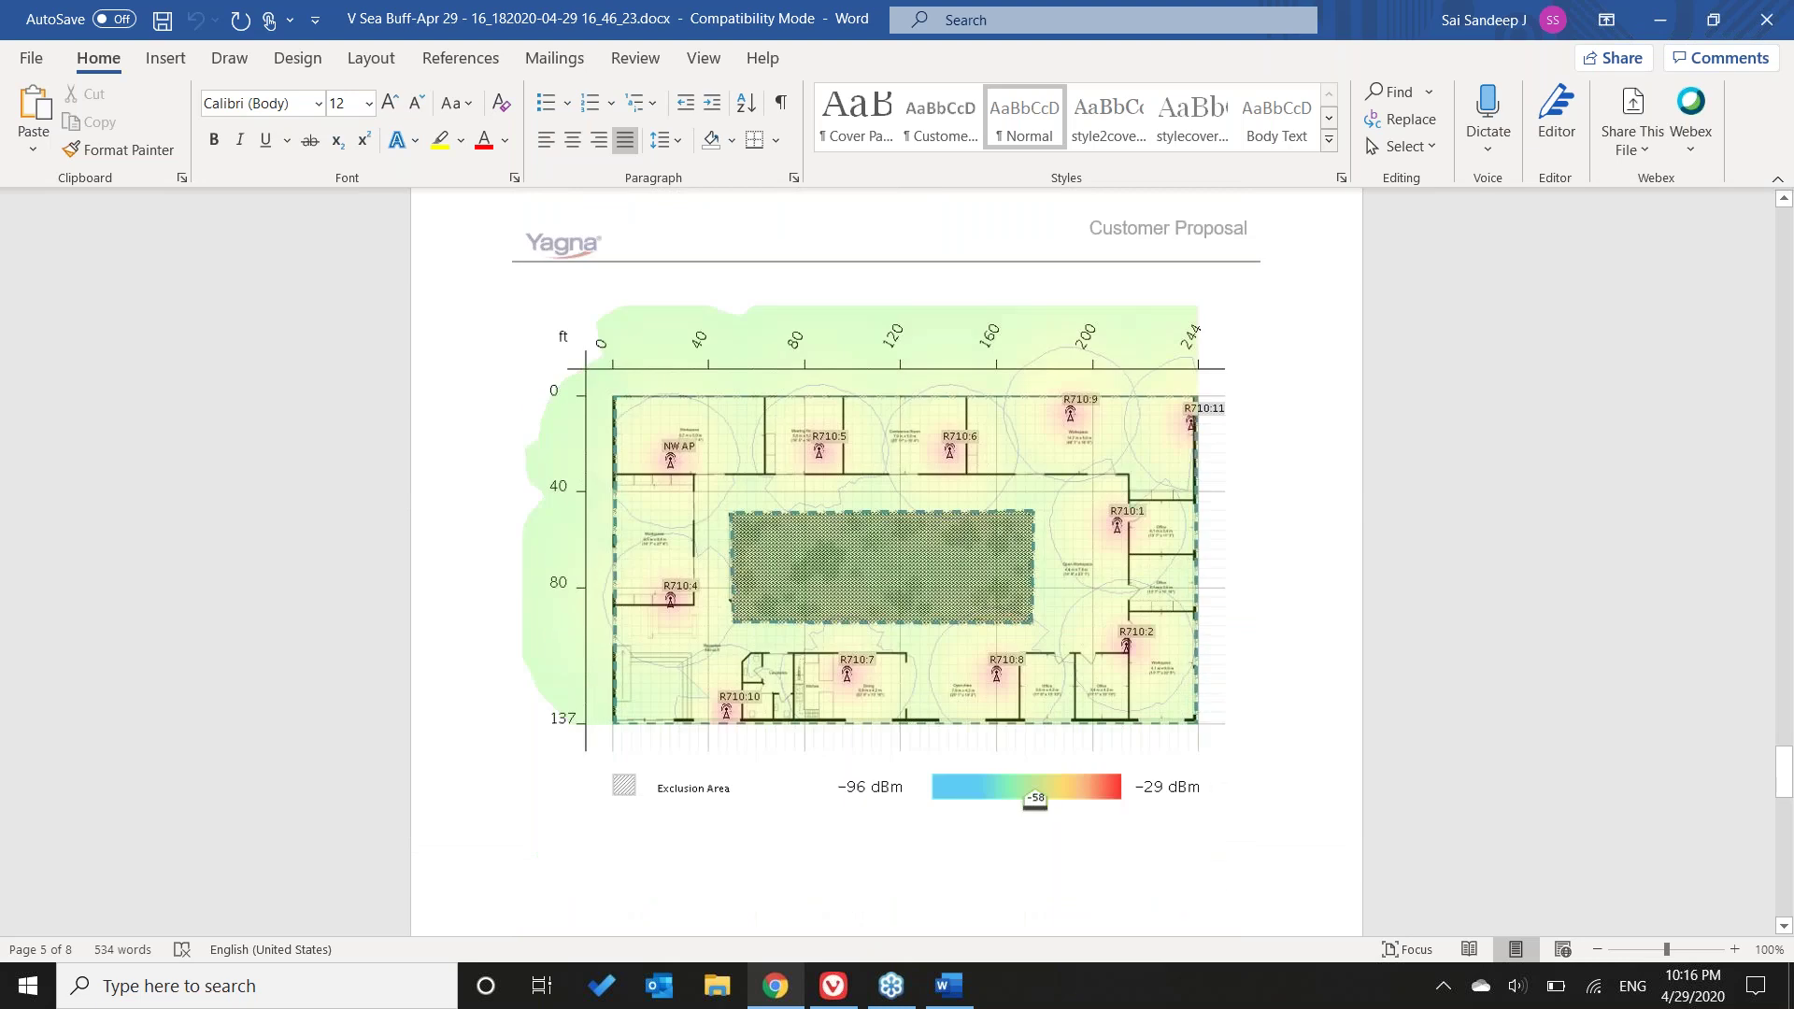
pyautogui.scroll(3, 1201, 558)
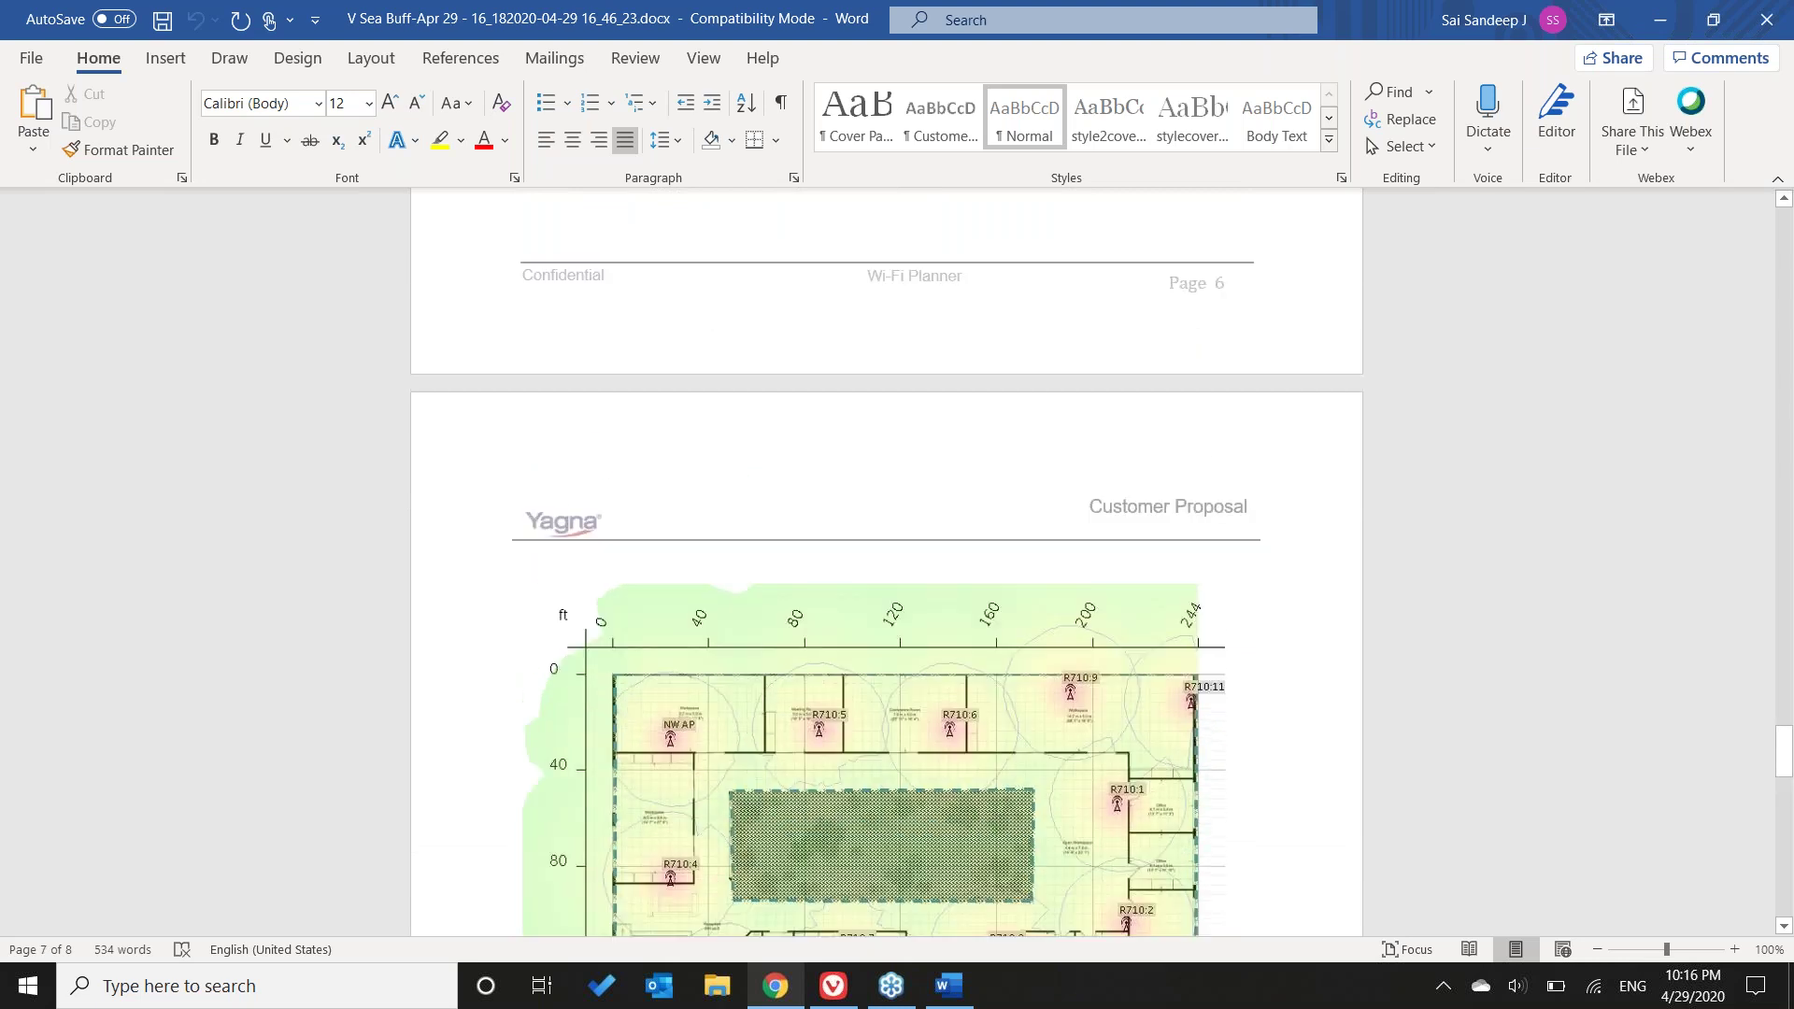
pyautogui.scroll(-4, 1252, 738)
pyautogui.scroll(-1, 1251, 738)
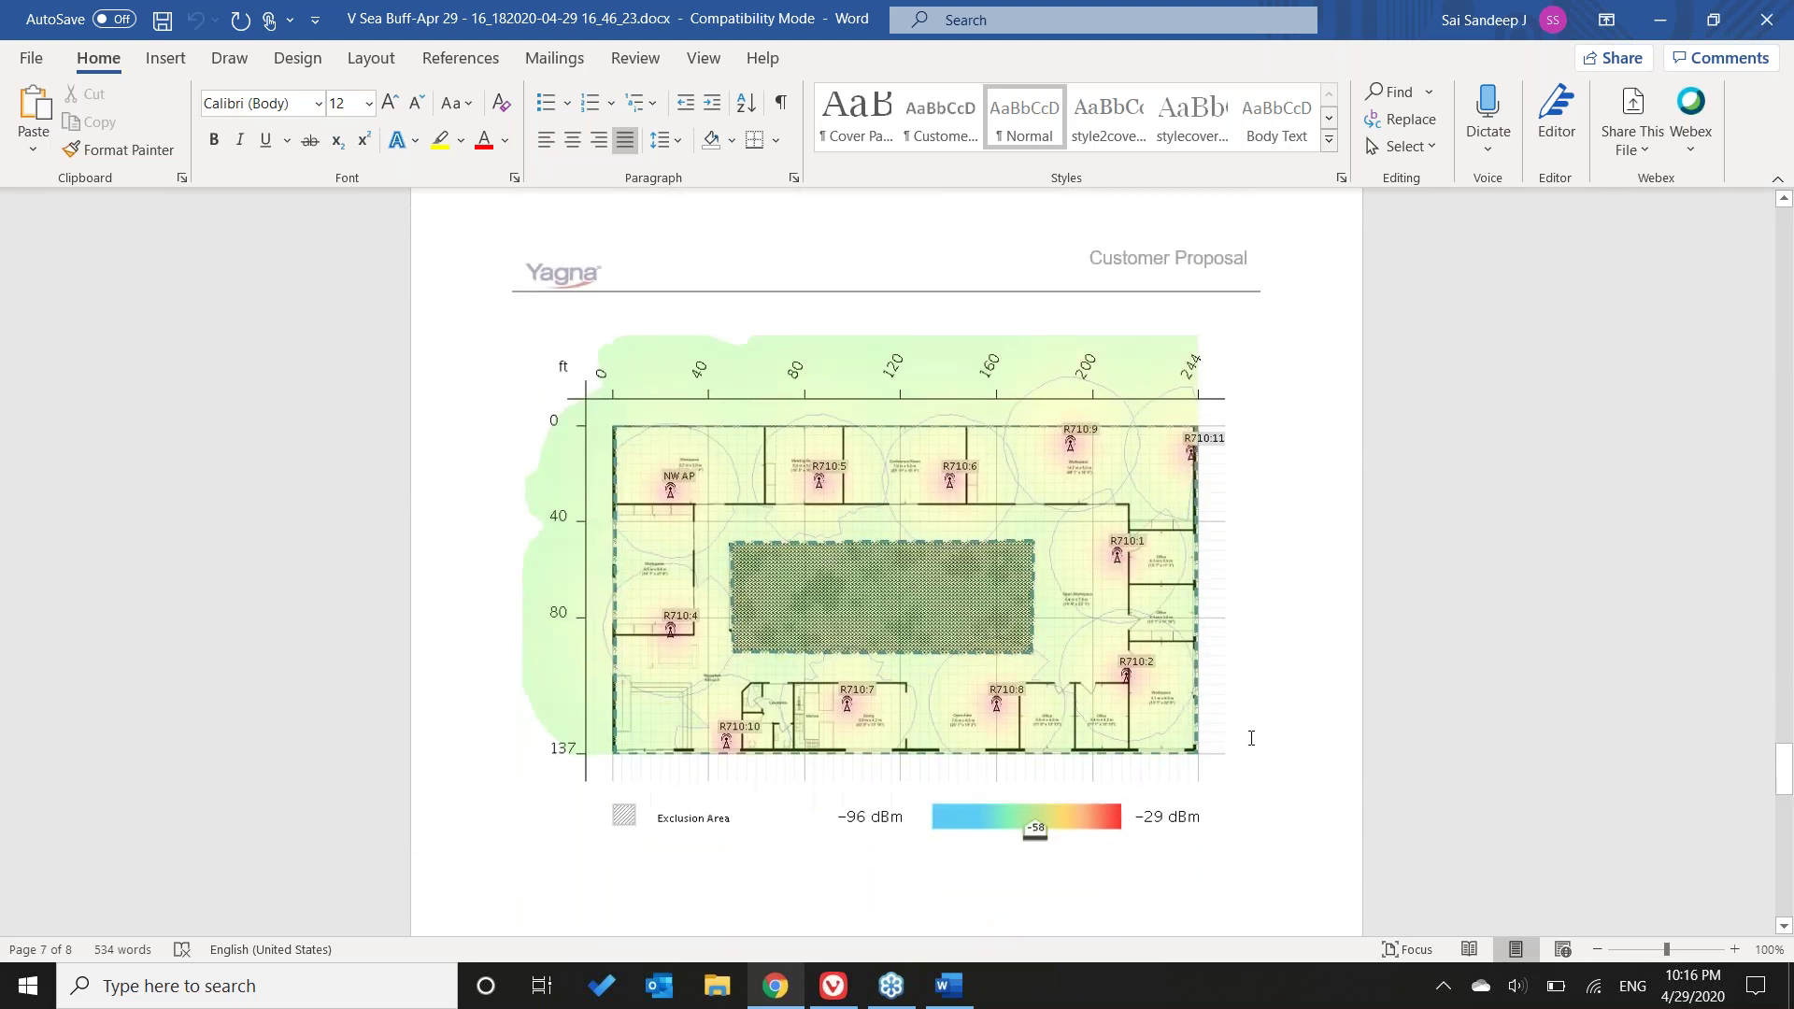
pyautogui.scroll(-5, 1252, 738)
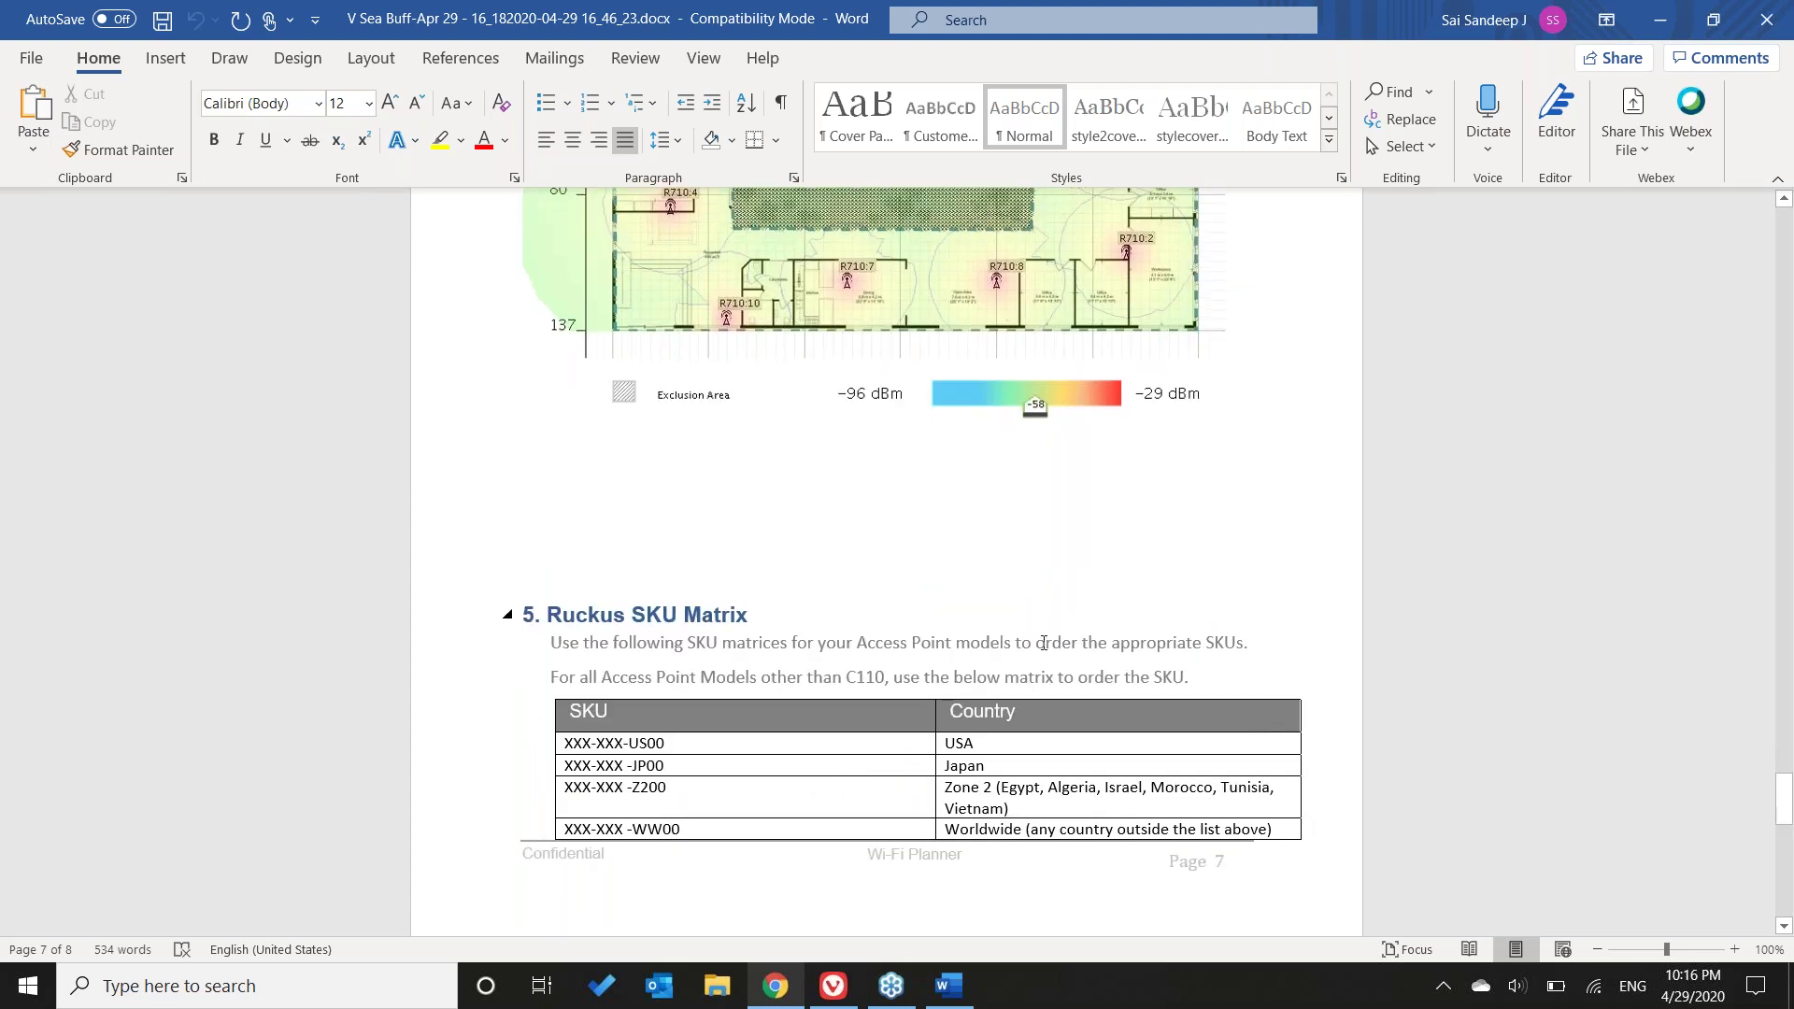
# - Review the Ruckus SKU Matrix tables, then close the document and Word
pyautogui.scroll(-2, 1044, 642)
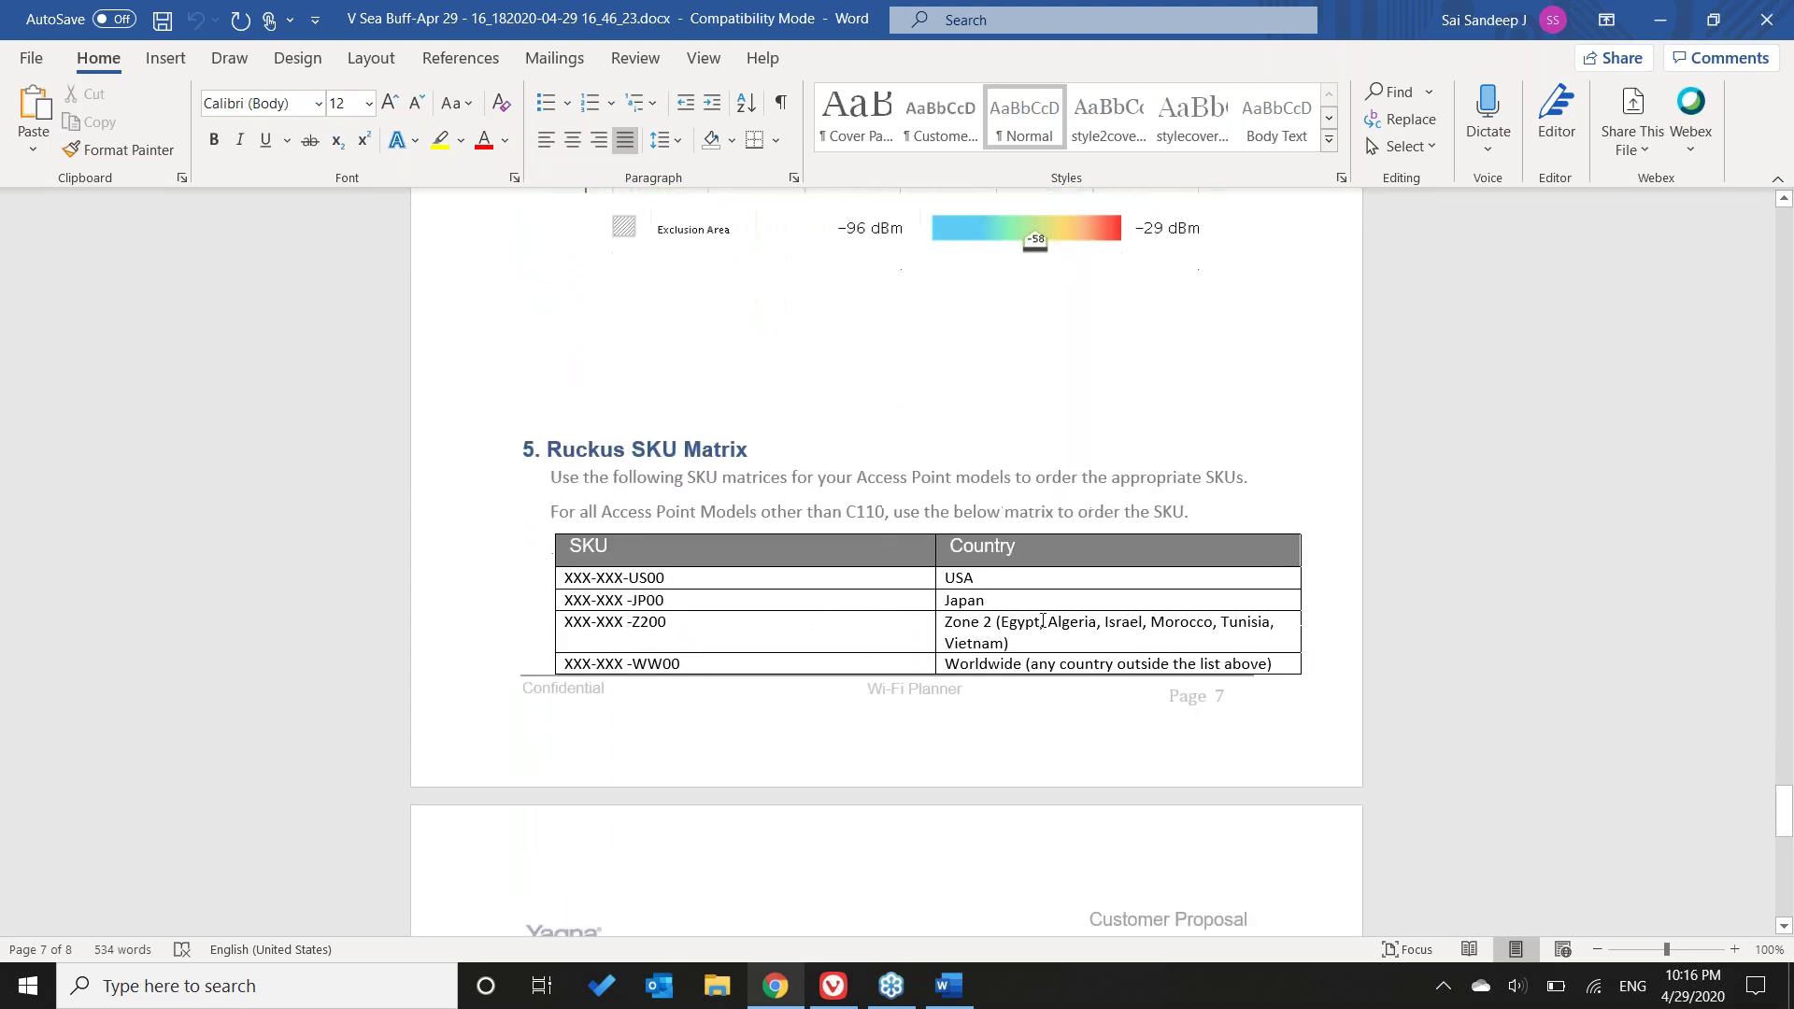
pyautogui.scroll(-3, 1044, 621)
pyautogui.scroll(1, 1043, 622)
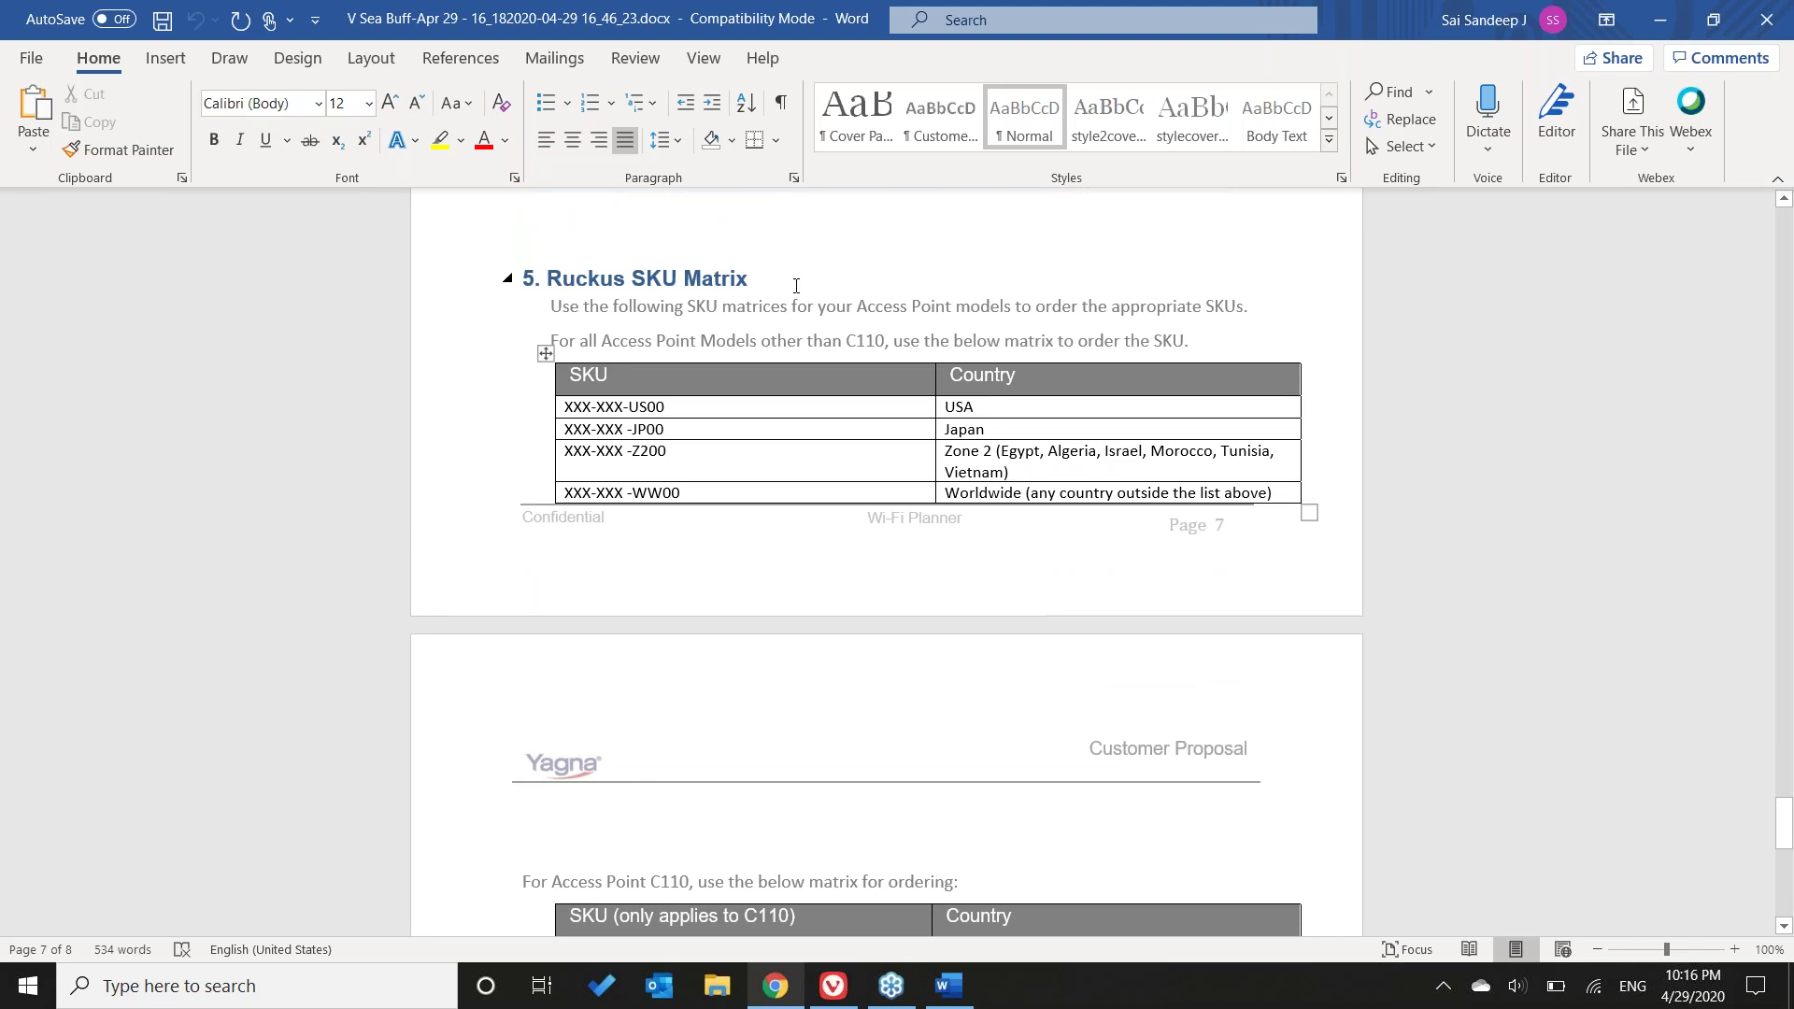
pyautogui.scroll(1, 794, 285)
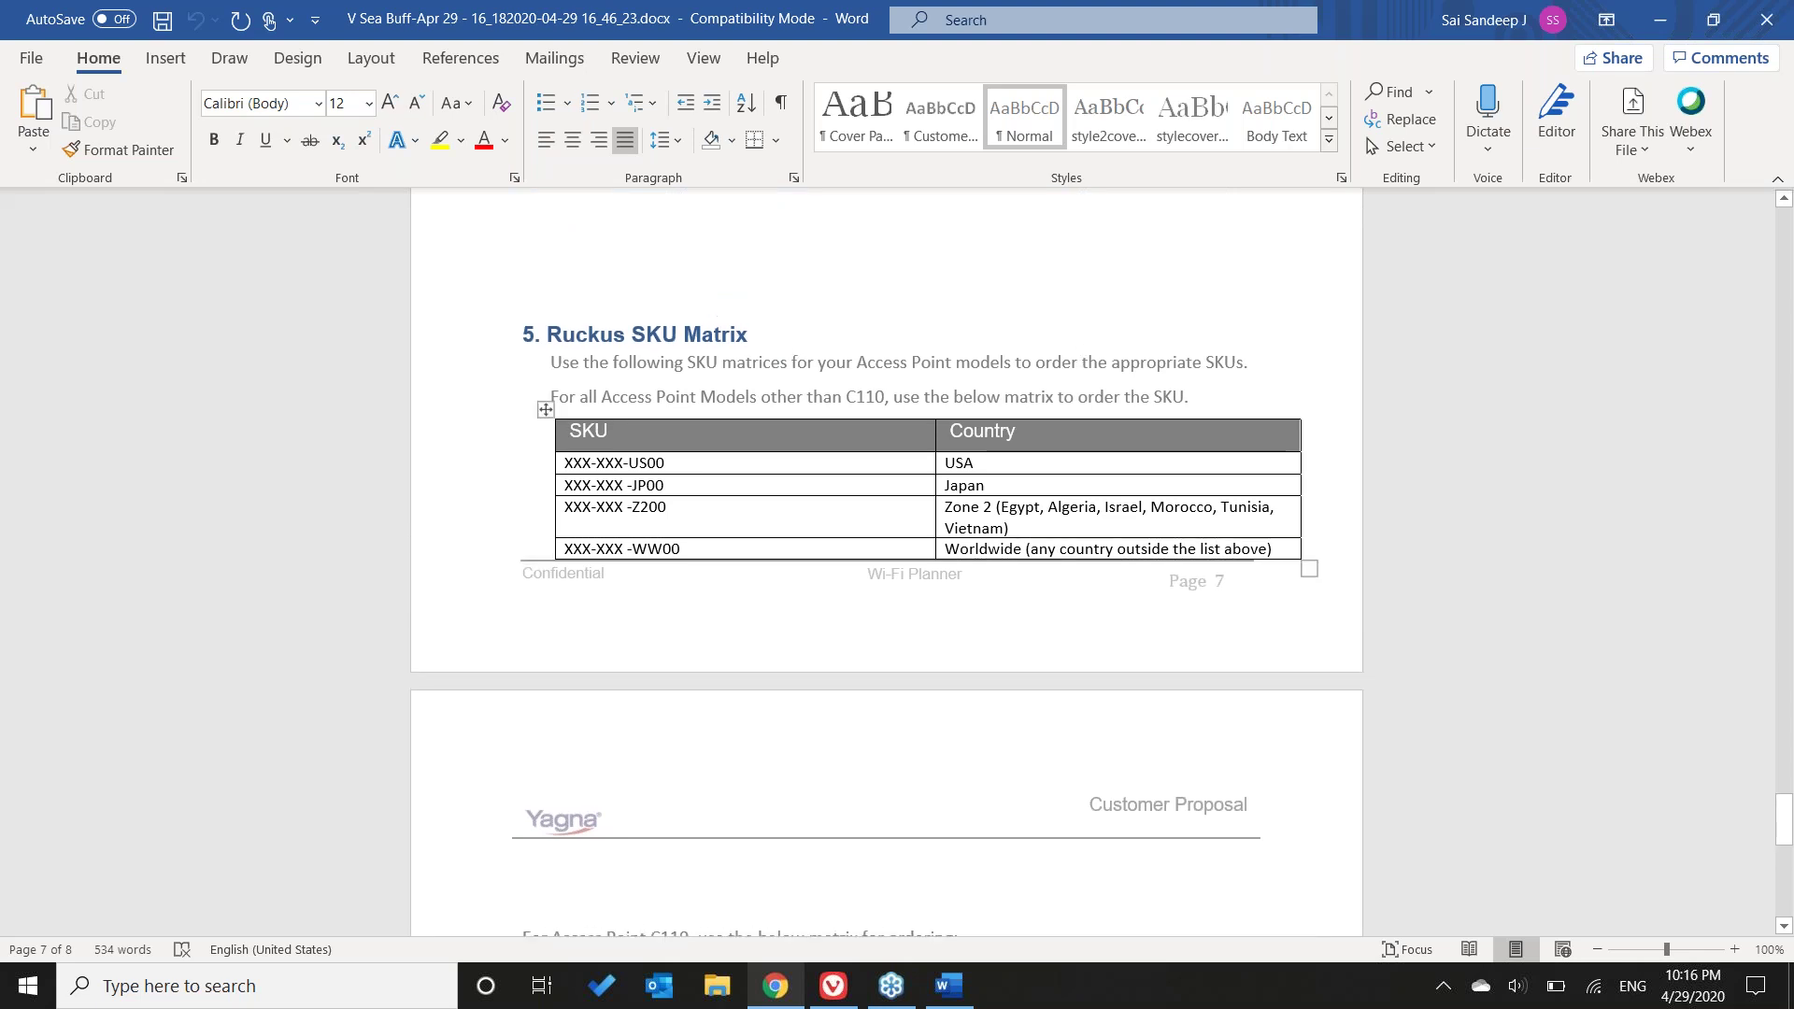
pyautogui.scroll(-4, 889, 490)
pyautogui.scroll(3, 889, 491)
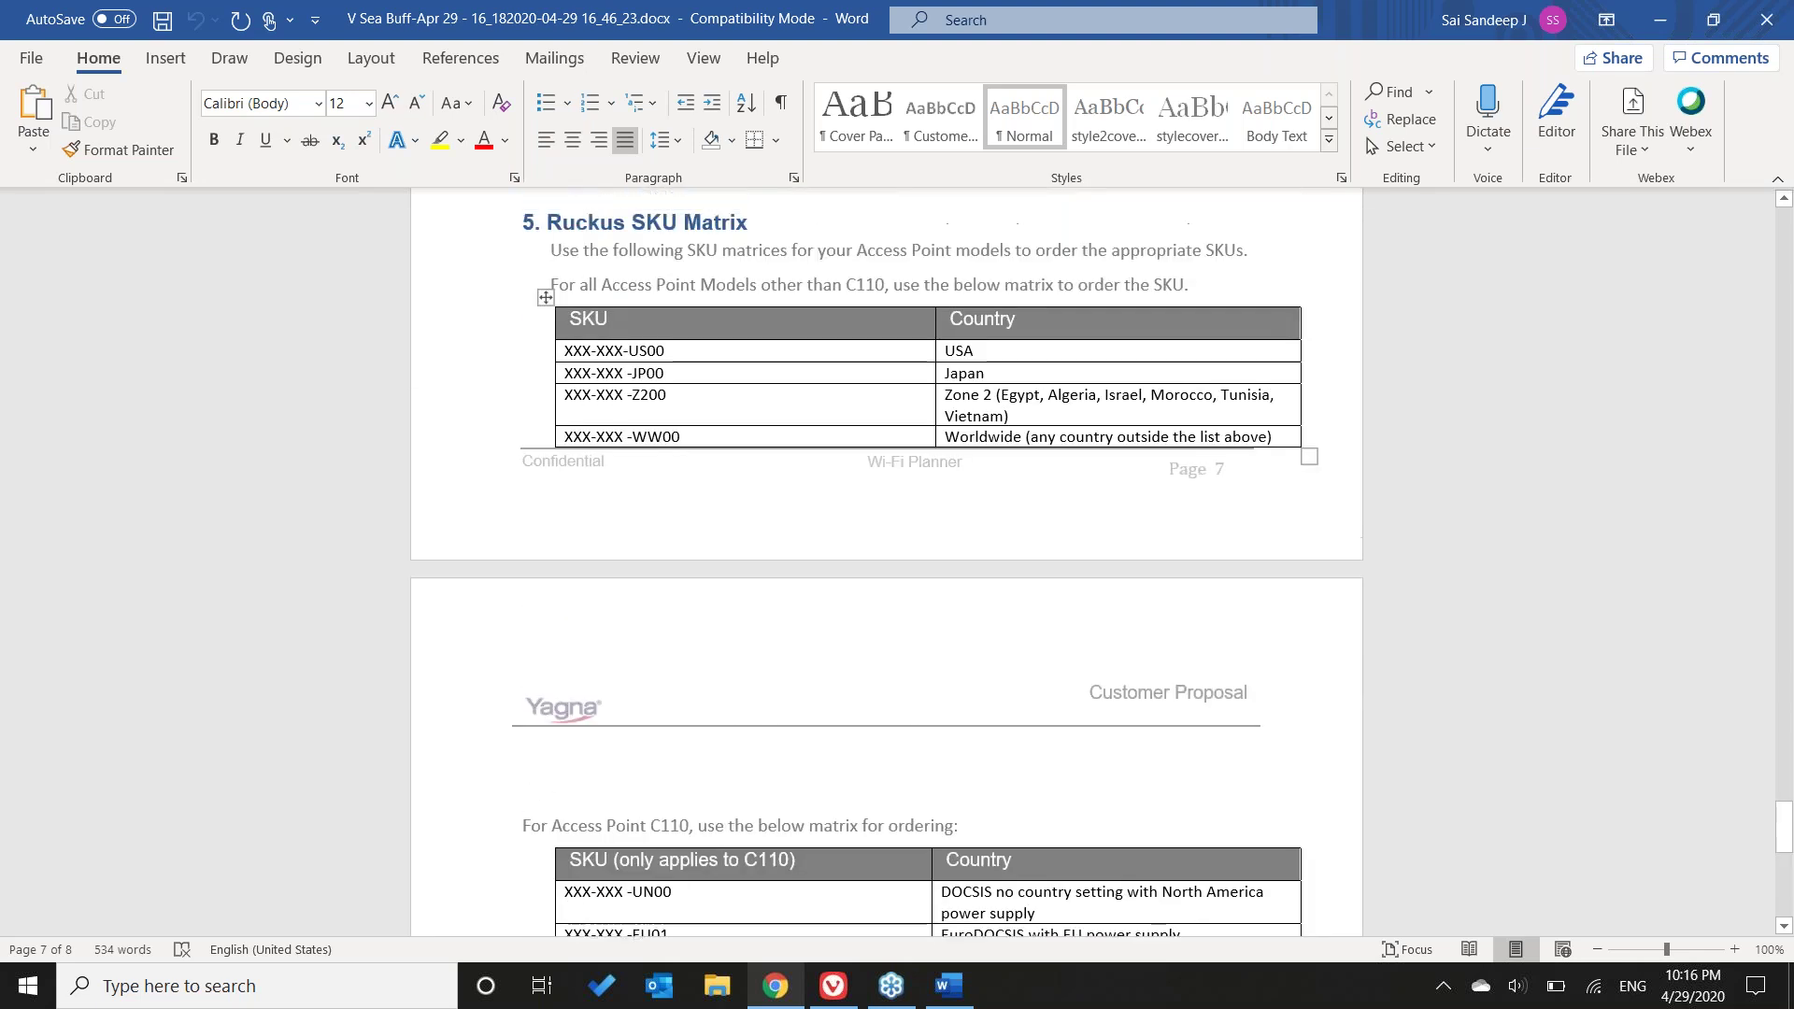
pyautogui.scroll(3, 889, 490)
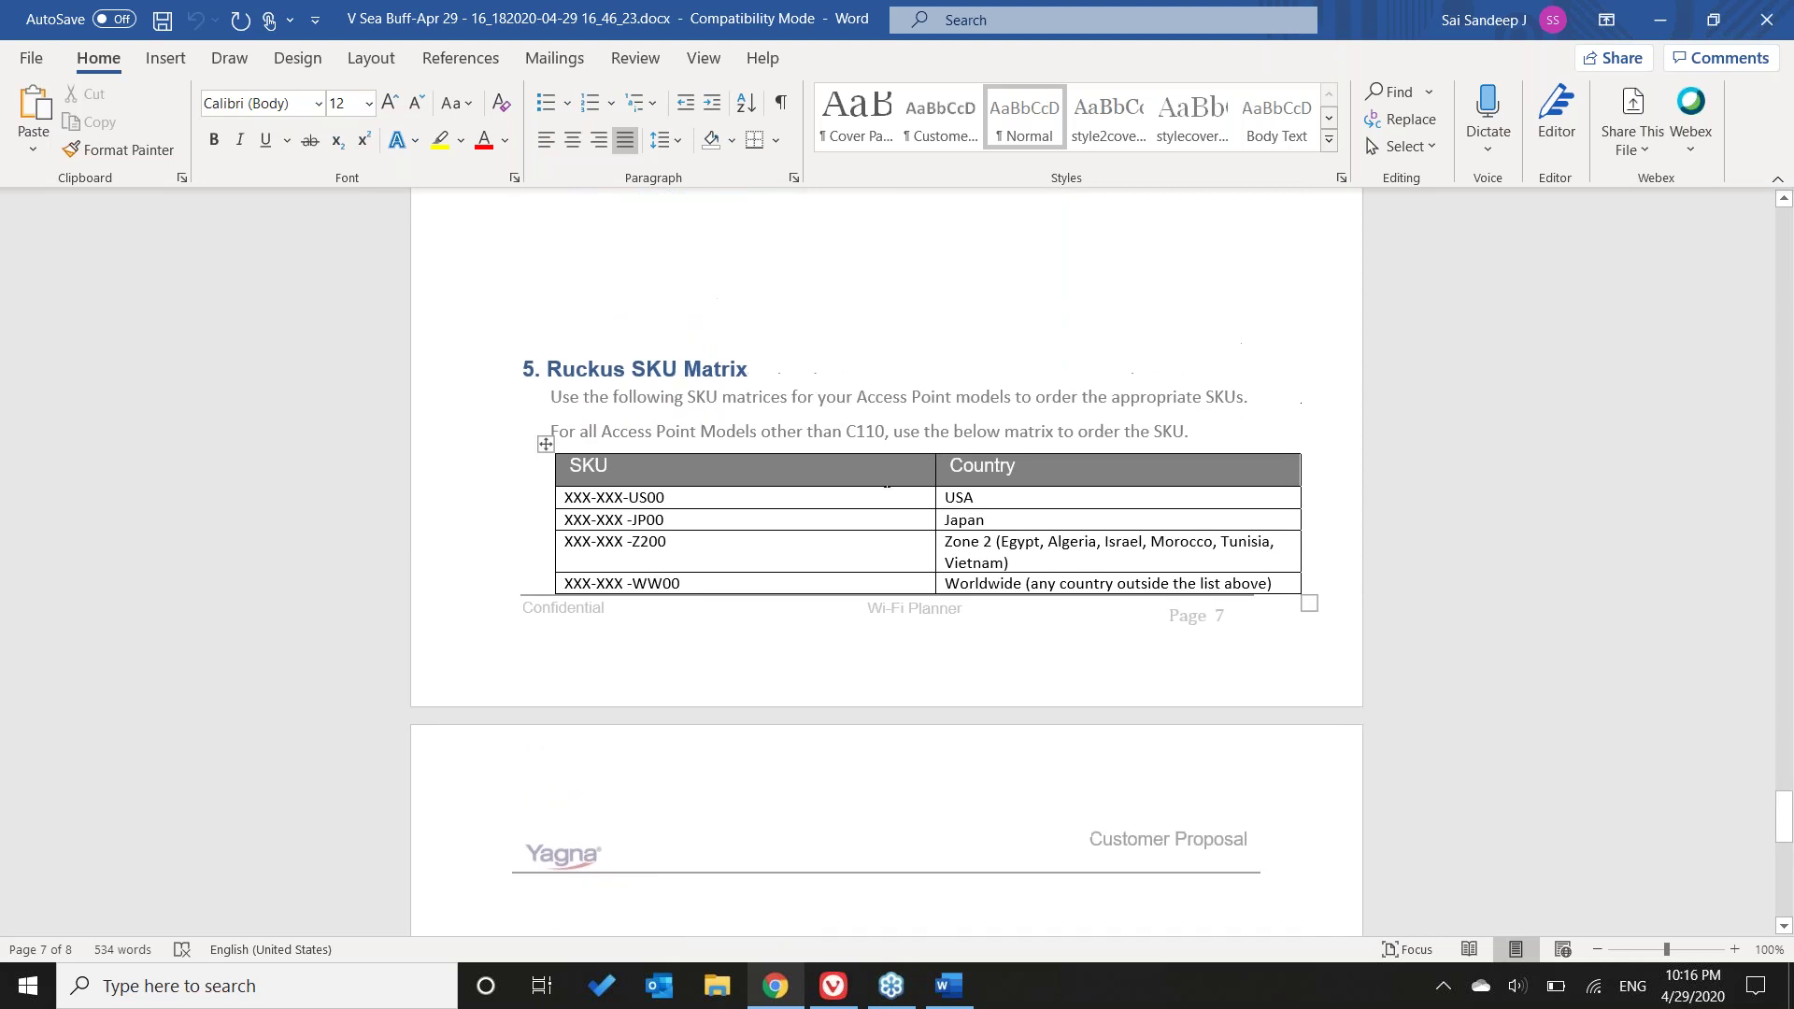
pyautogui.scroll(2, 653, 529)
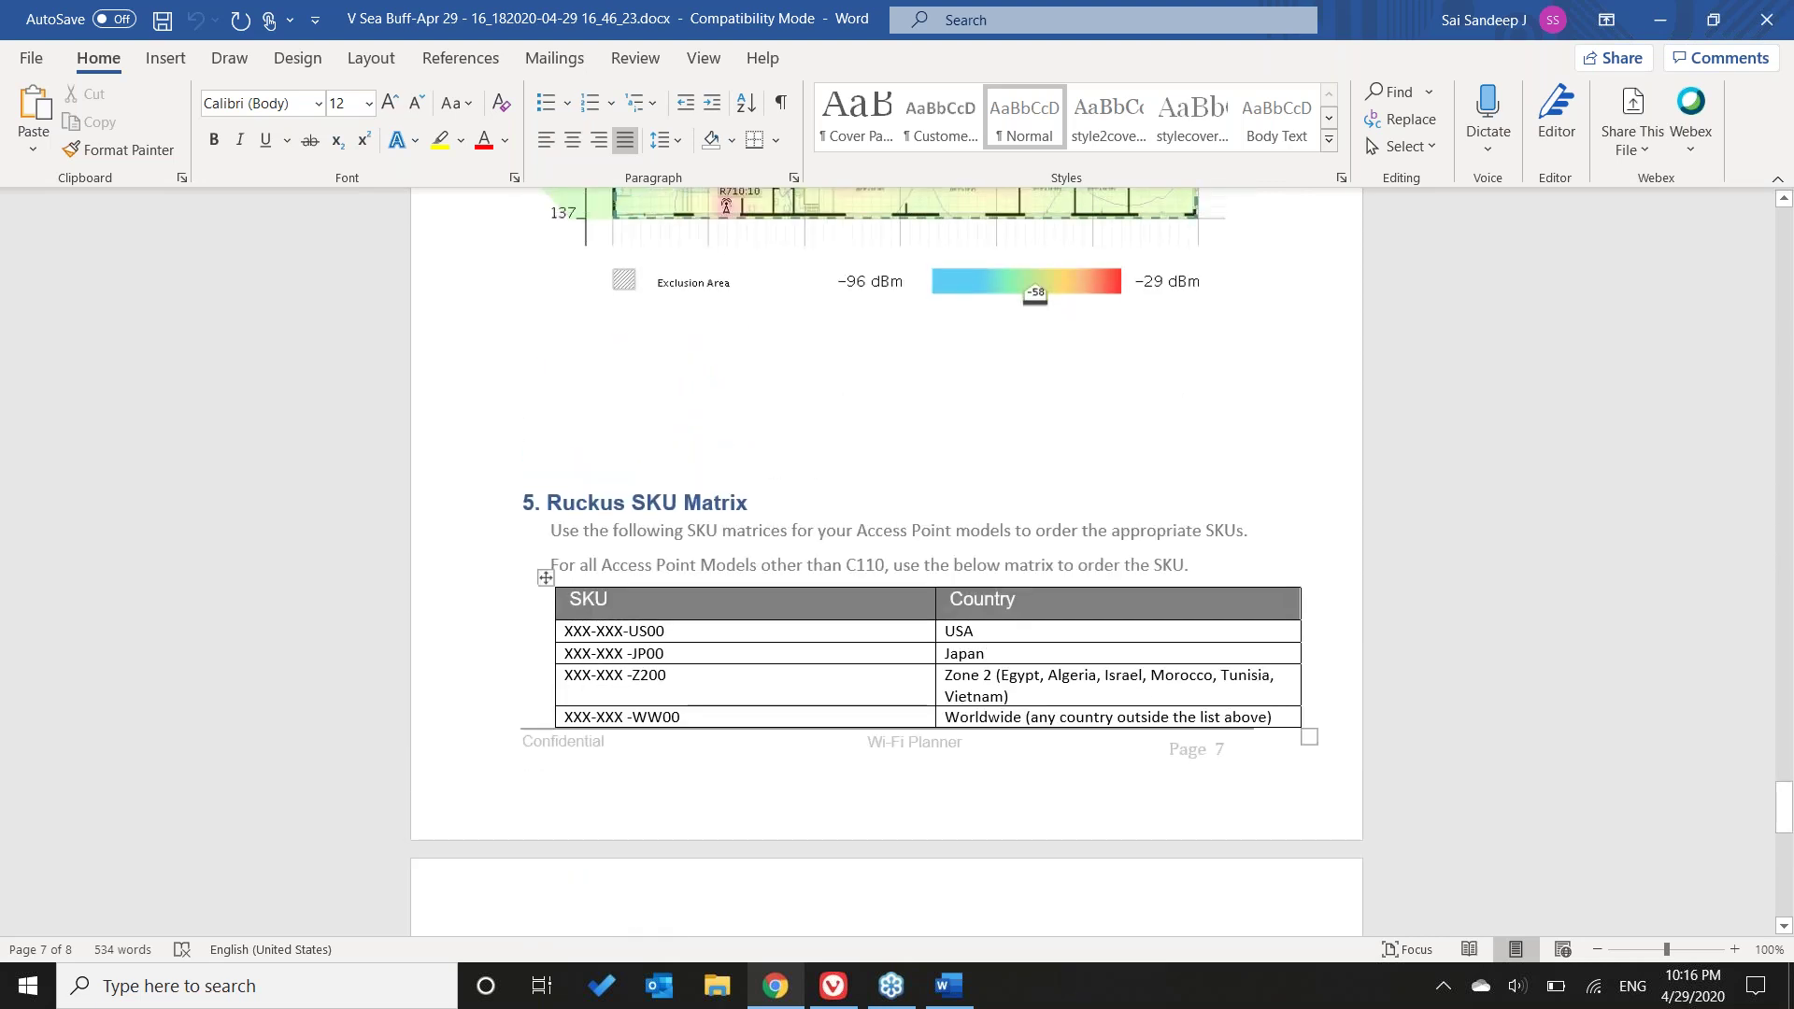
pyautogui.scroll(-10, 1228, 699)
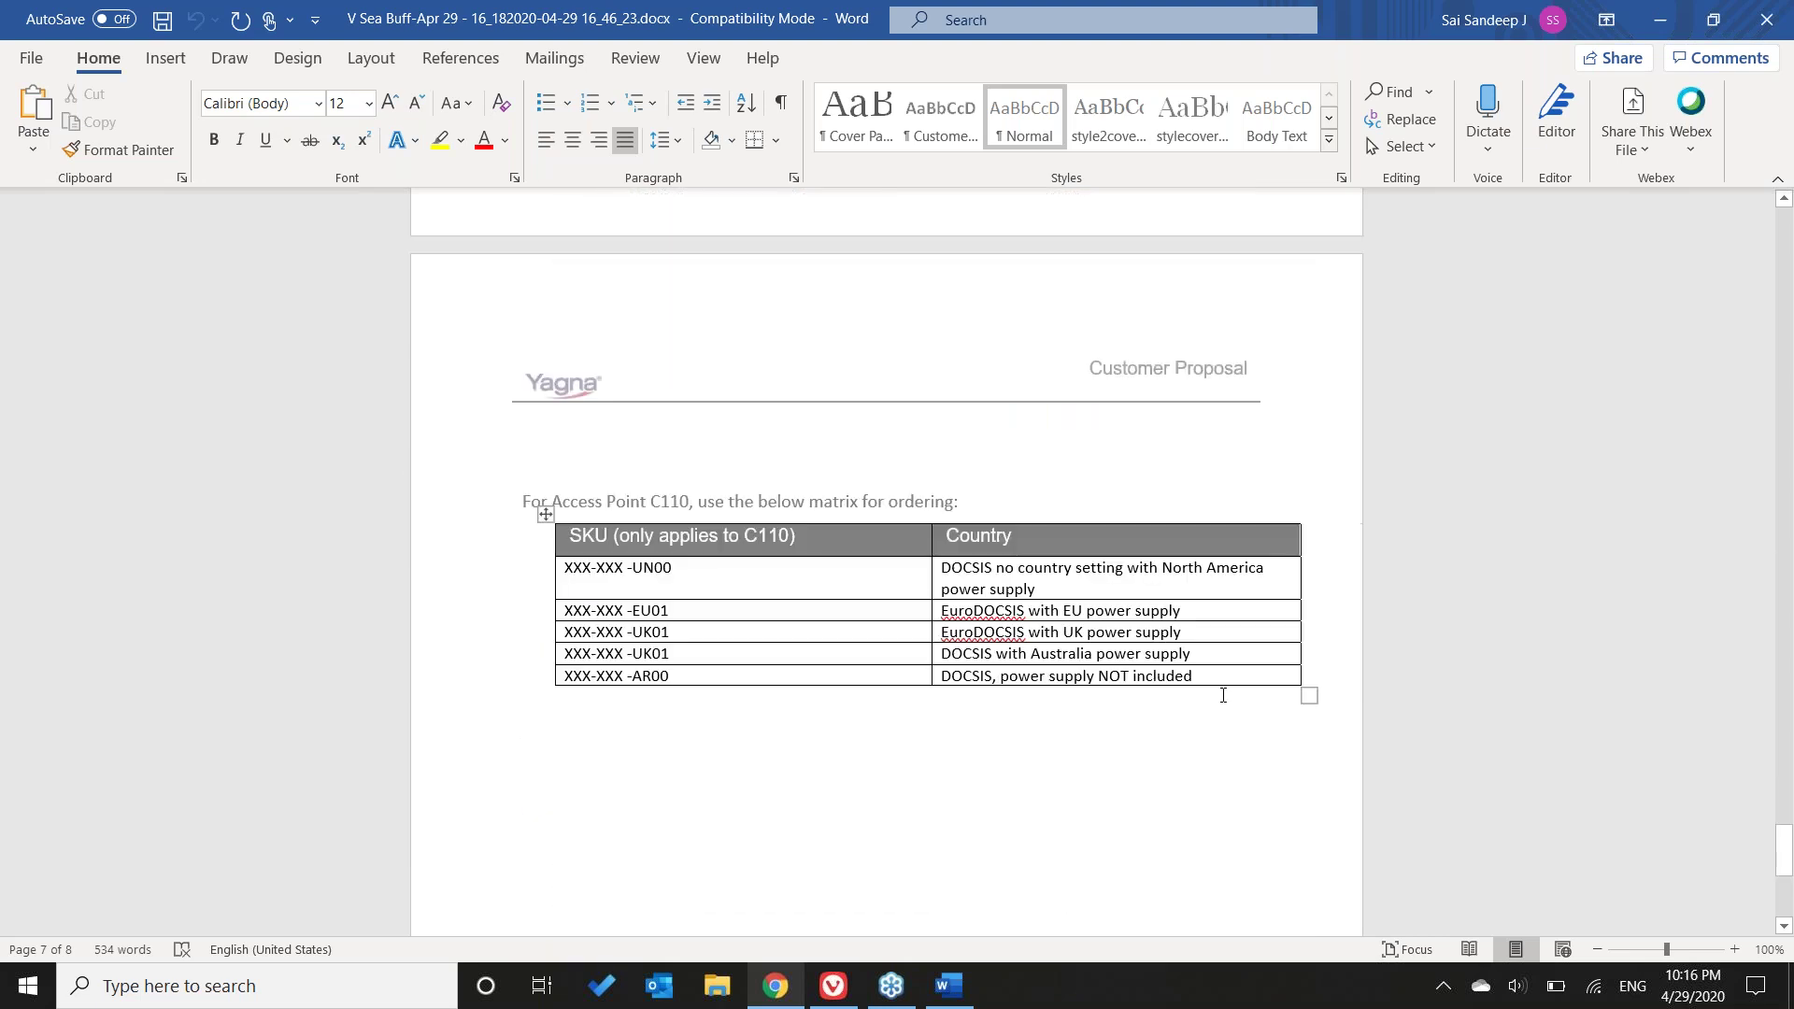
pyautogui.scroll(5, 1237, 651)
pyautogui.scroll(4, 1238, 651)
pyautogui.hotkey('ctrl', 'w')
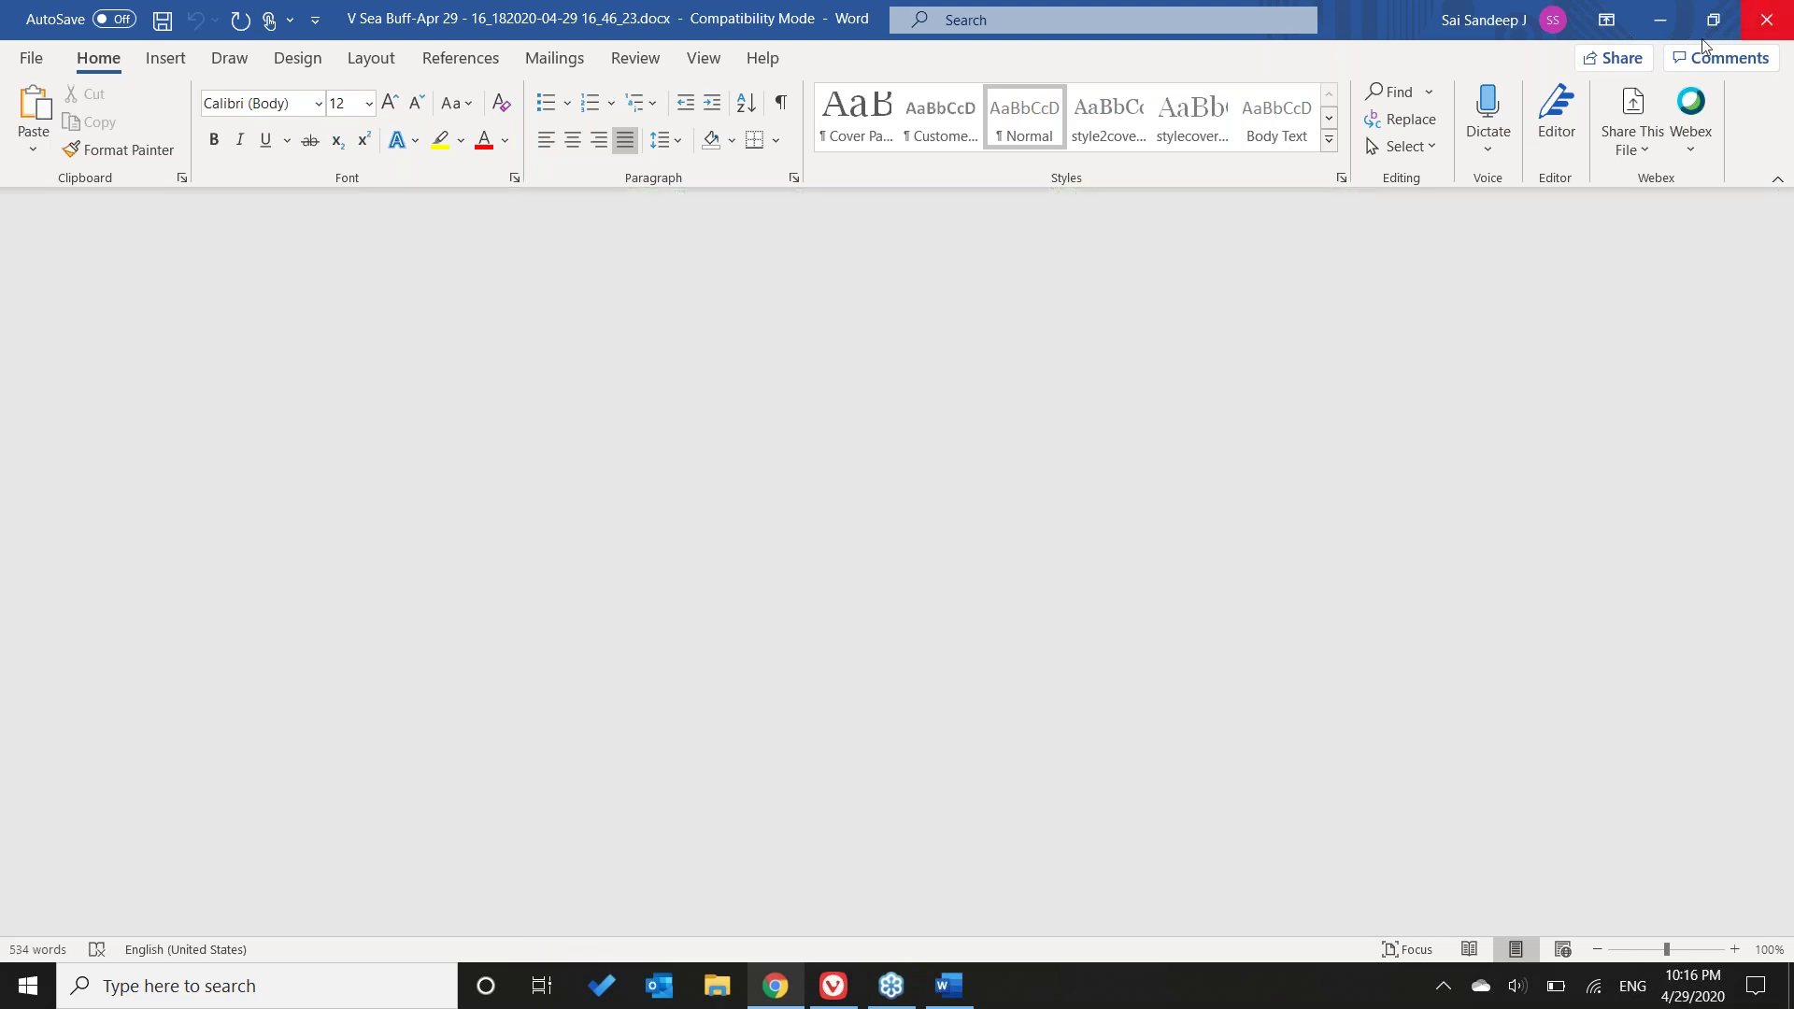
pyautogui.hotkey('alt', 'F4')
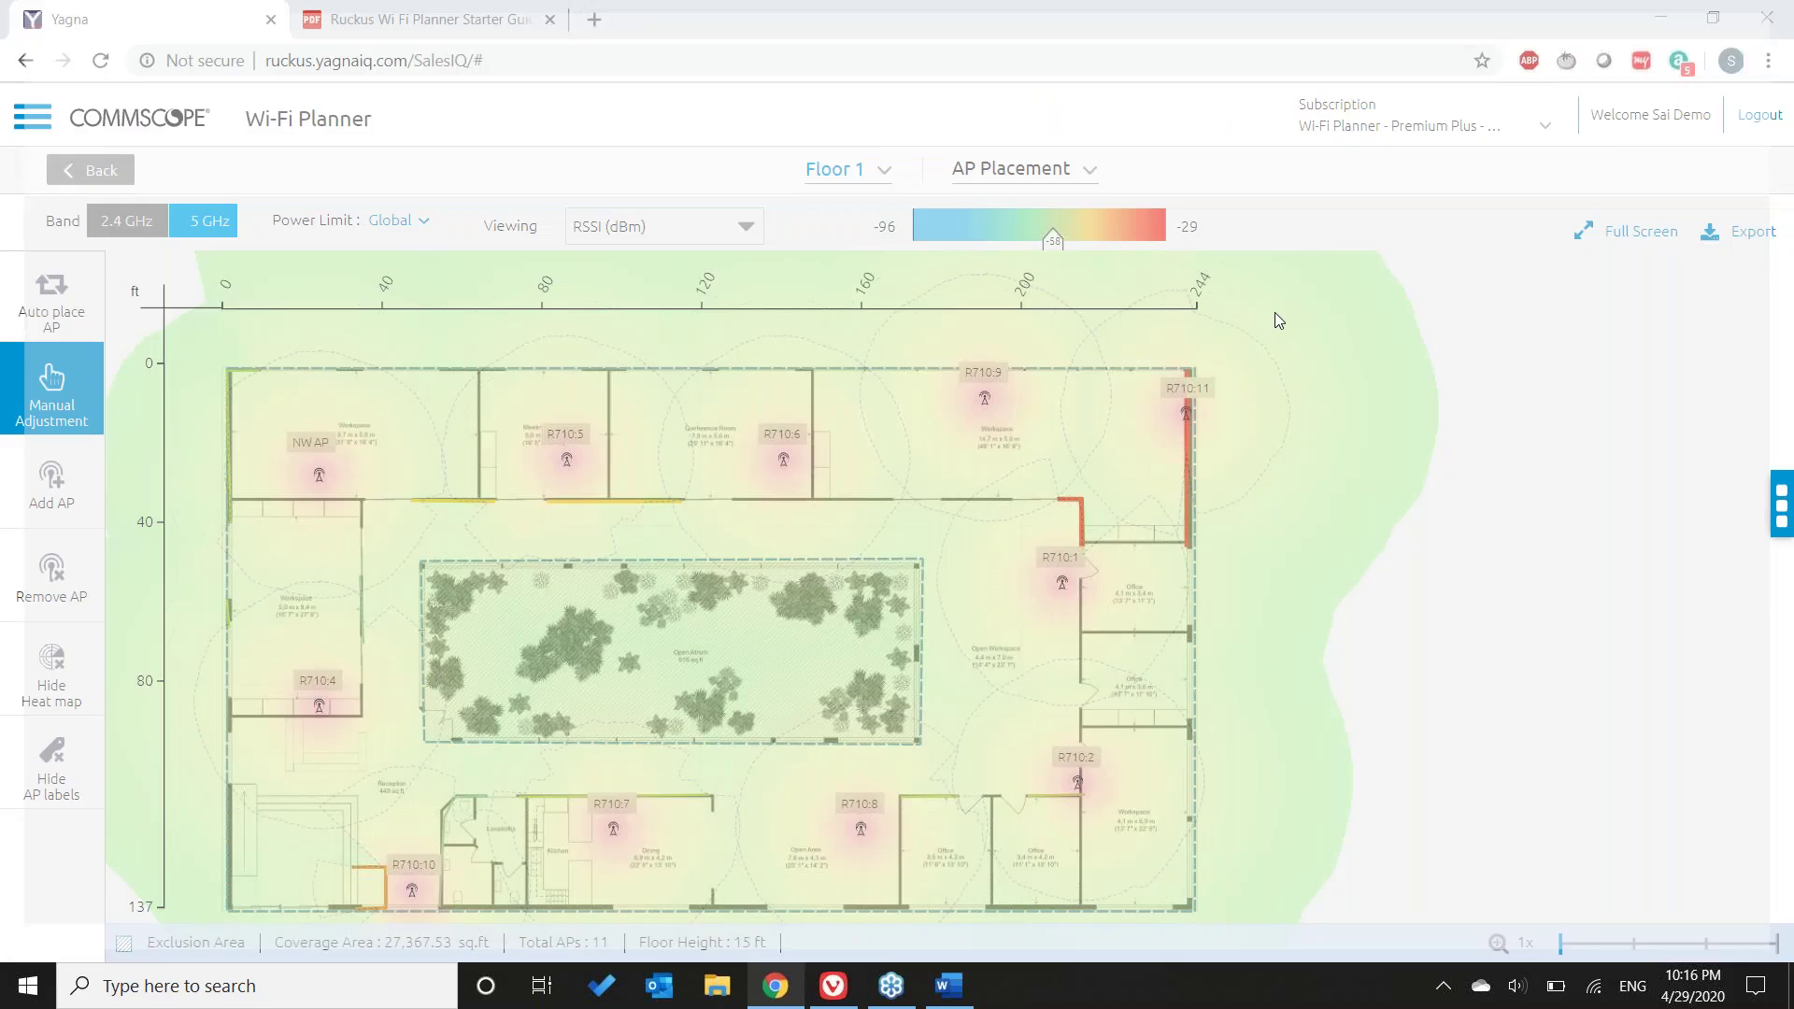
# - Export a document proposal using the DataCampSystems Proposal template and save it to the Desktop
pyautogui.click(1738, 230)
pyautogui.click(1702, 268)
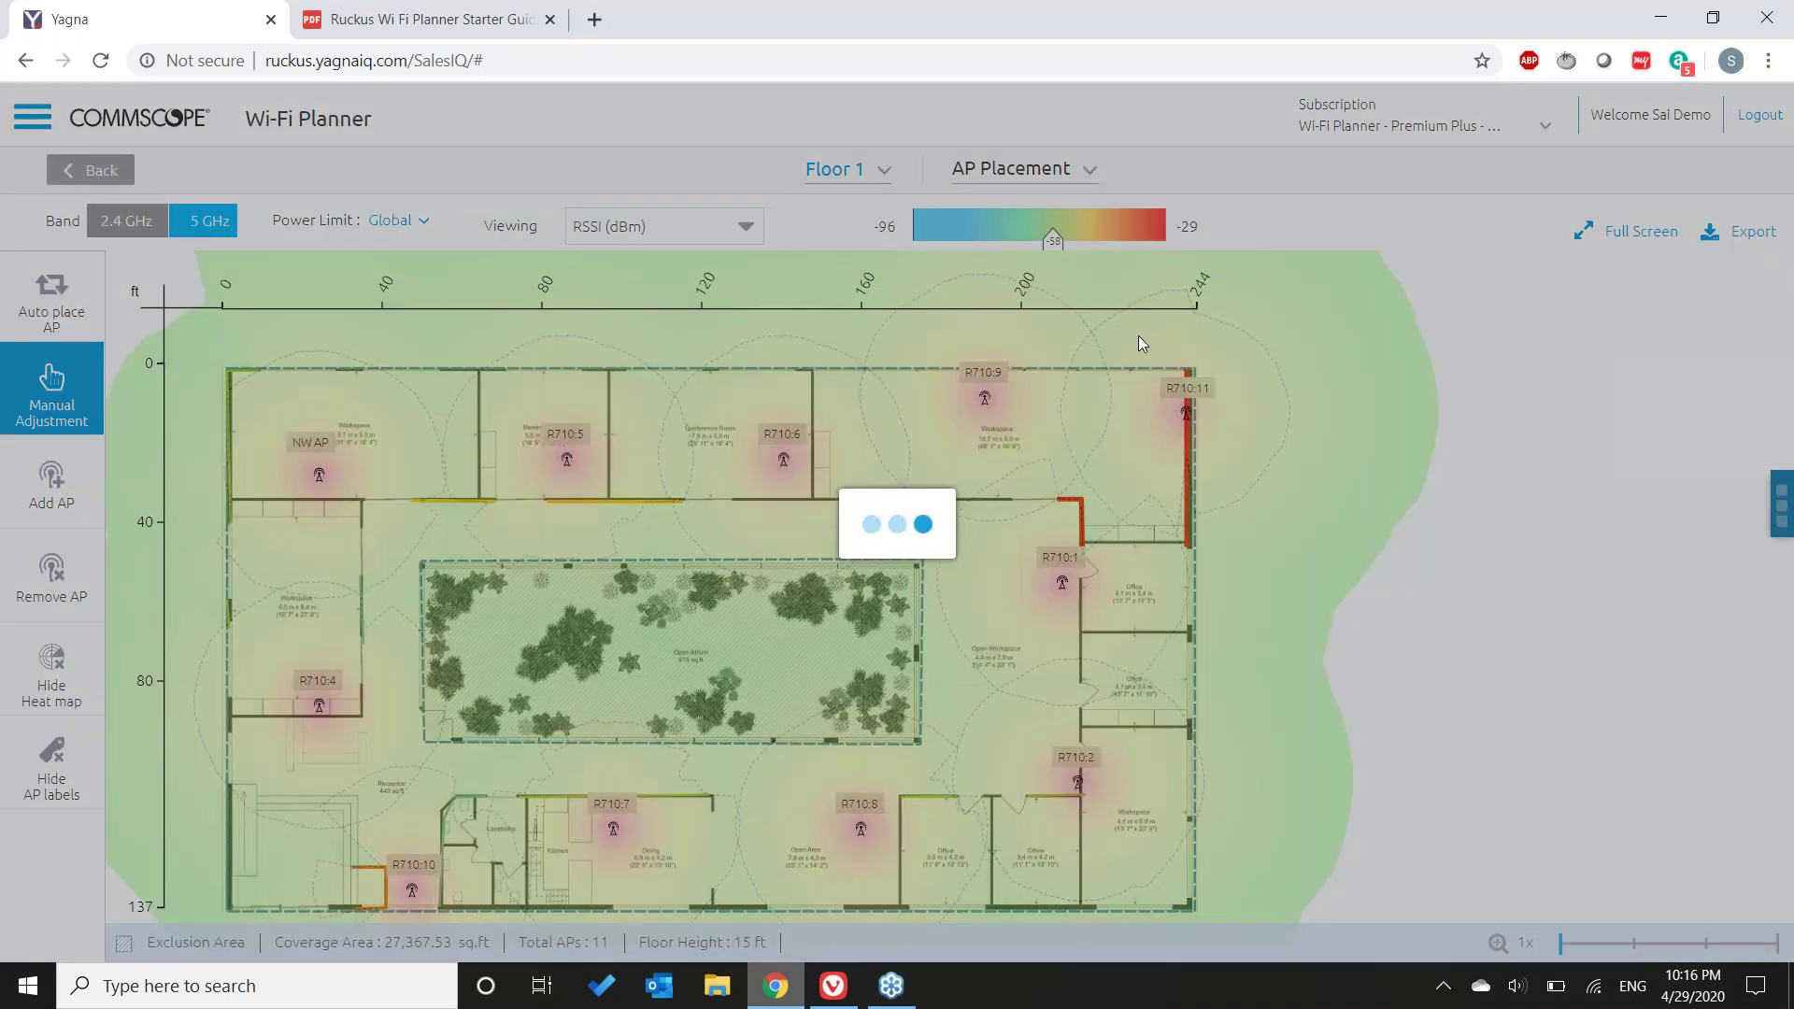
pyautogui.click(988, 404)
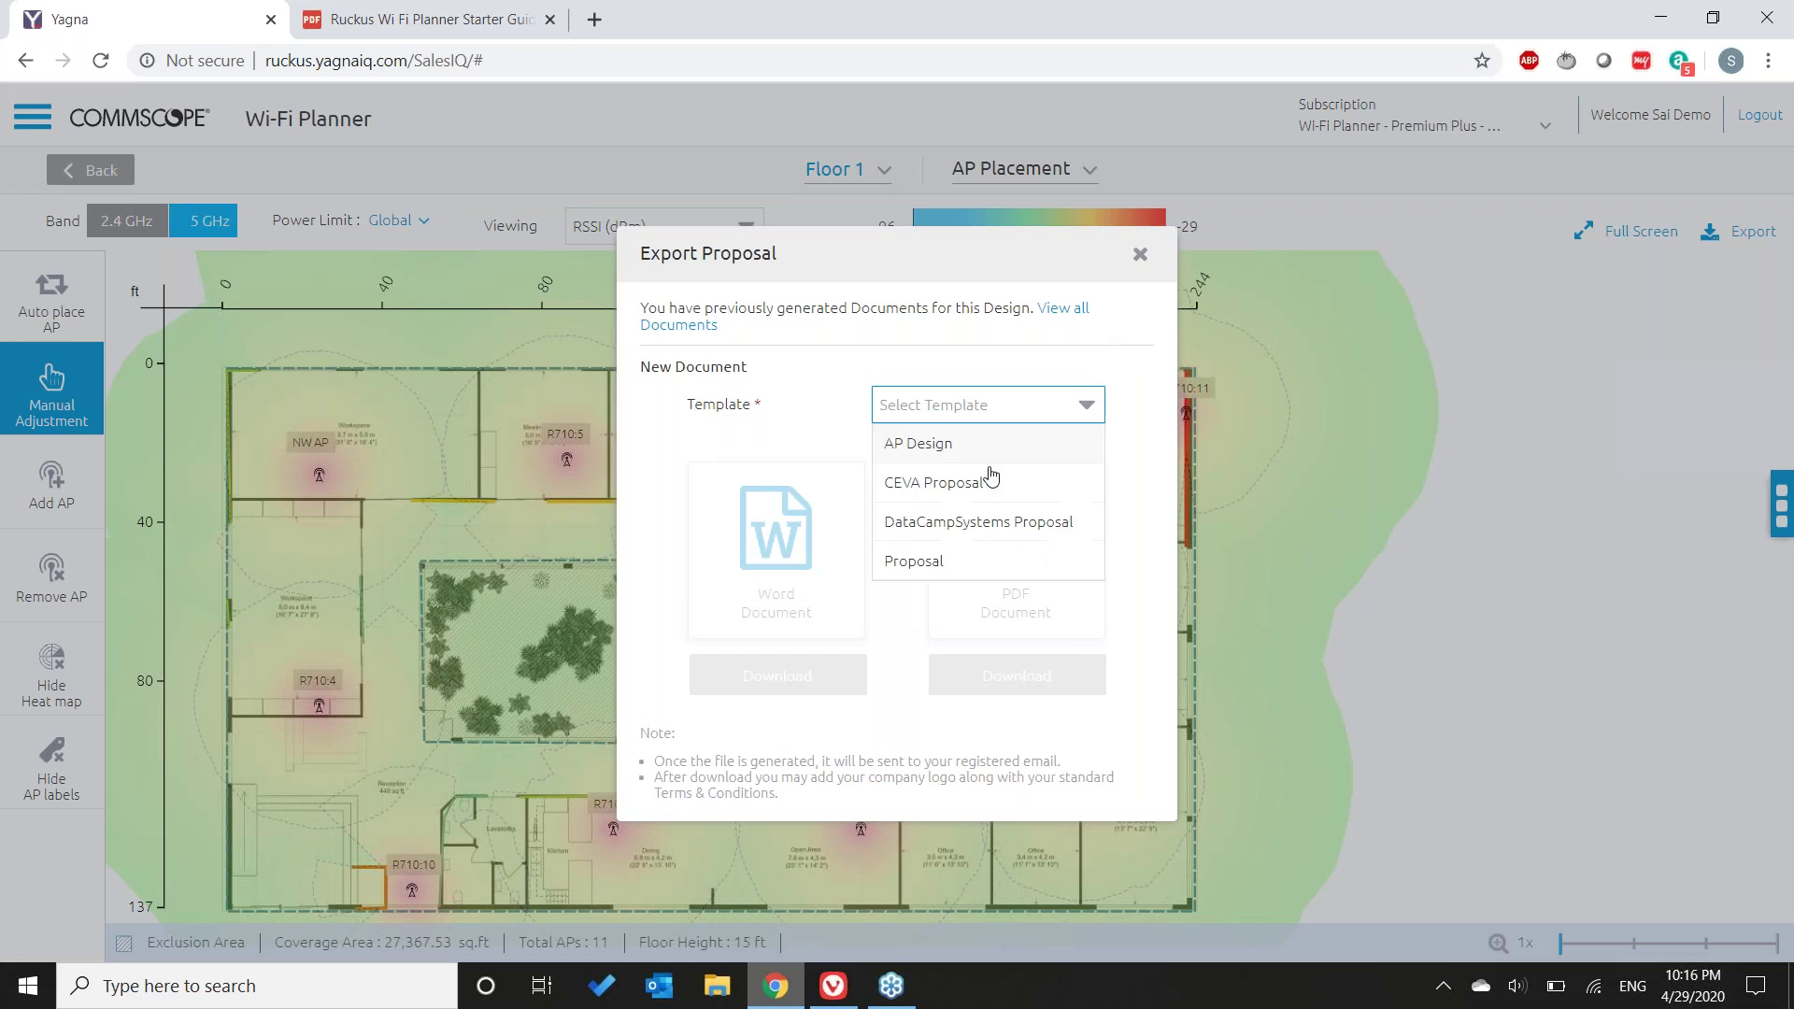
pyautogui.rightClick(976, 525)
pyautogui.press('Escape')
pyautogui.click(929, 523)
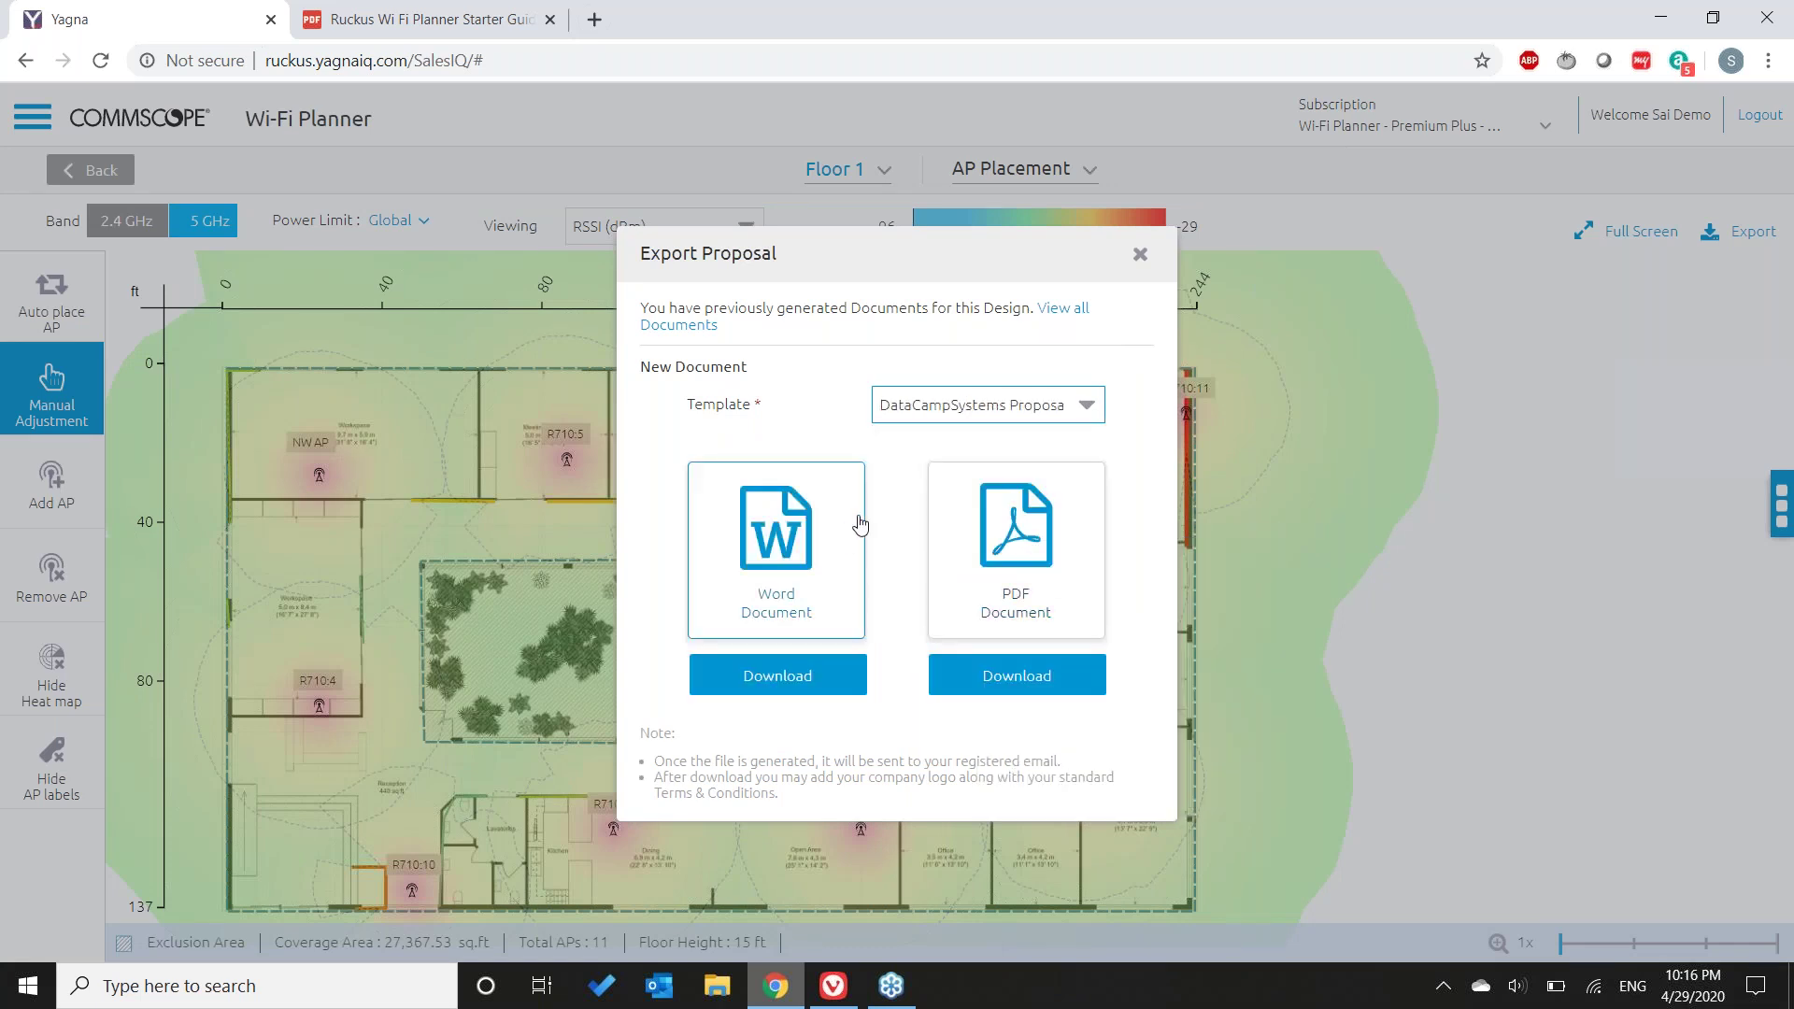
pyautogui.click(1016, 599)
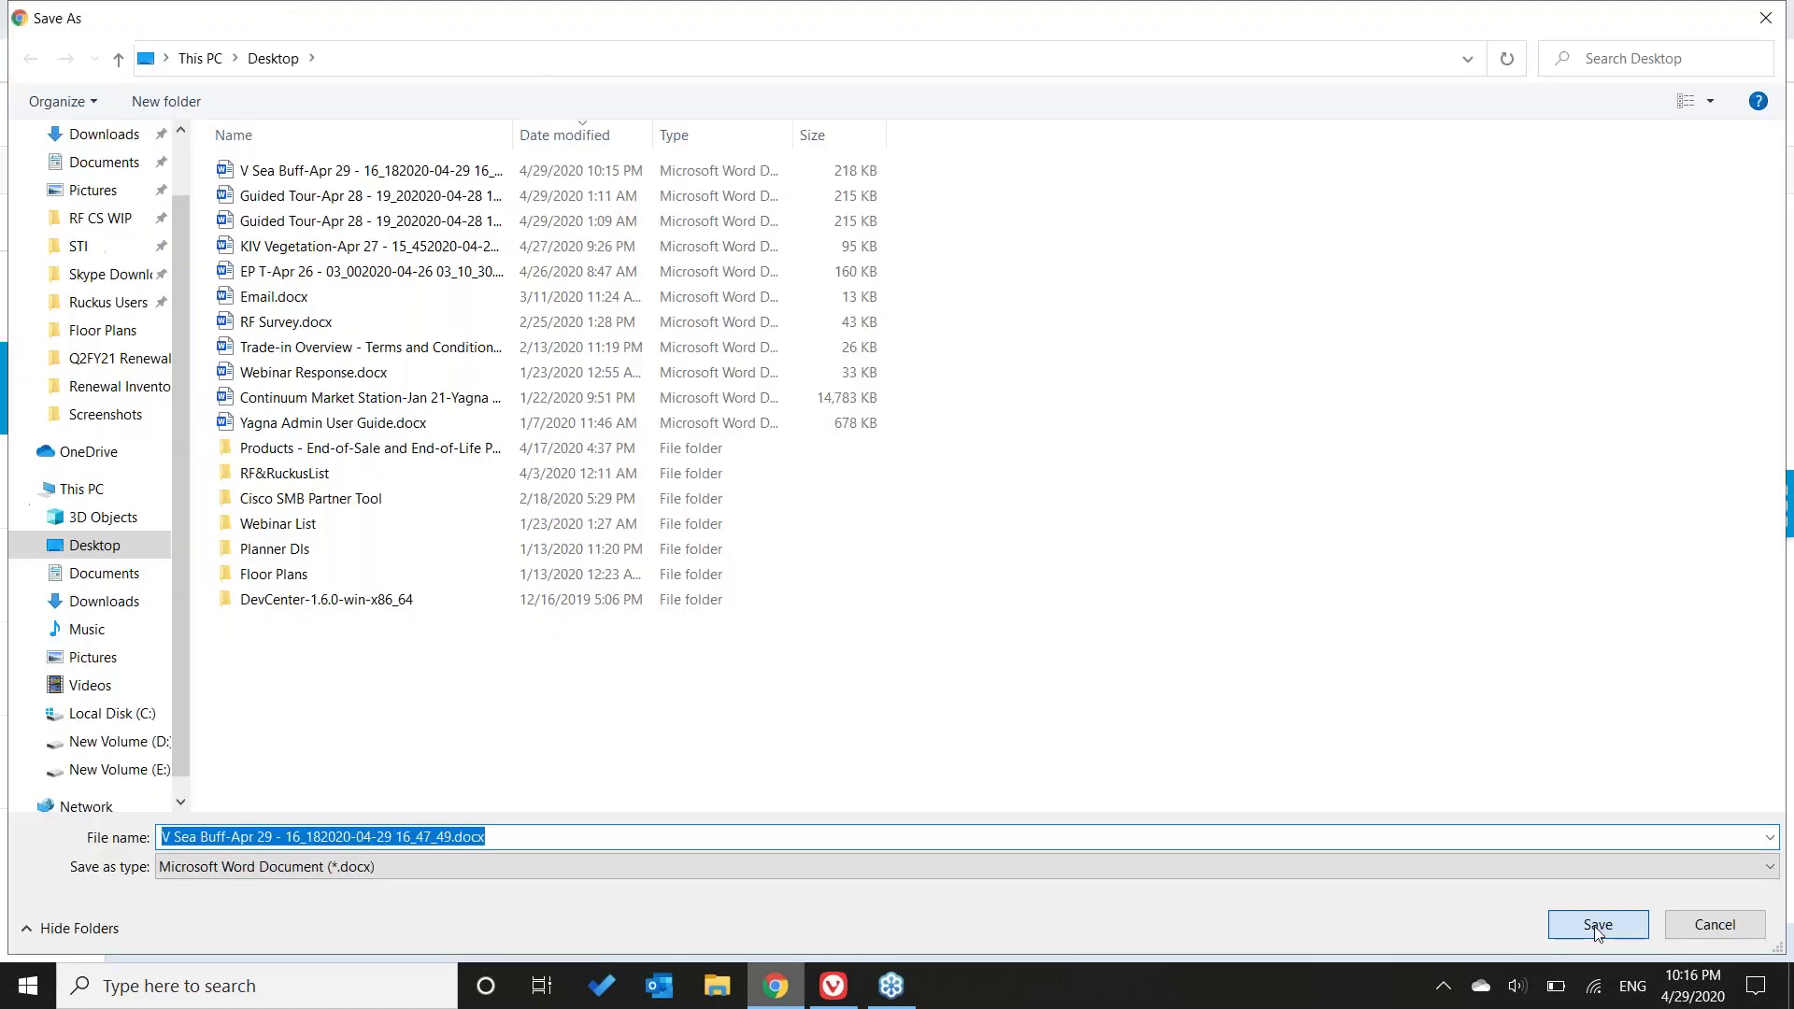
pyautogui.click(1596, 925)
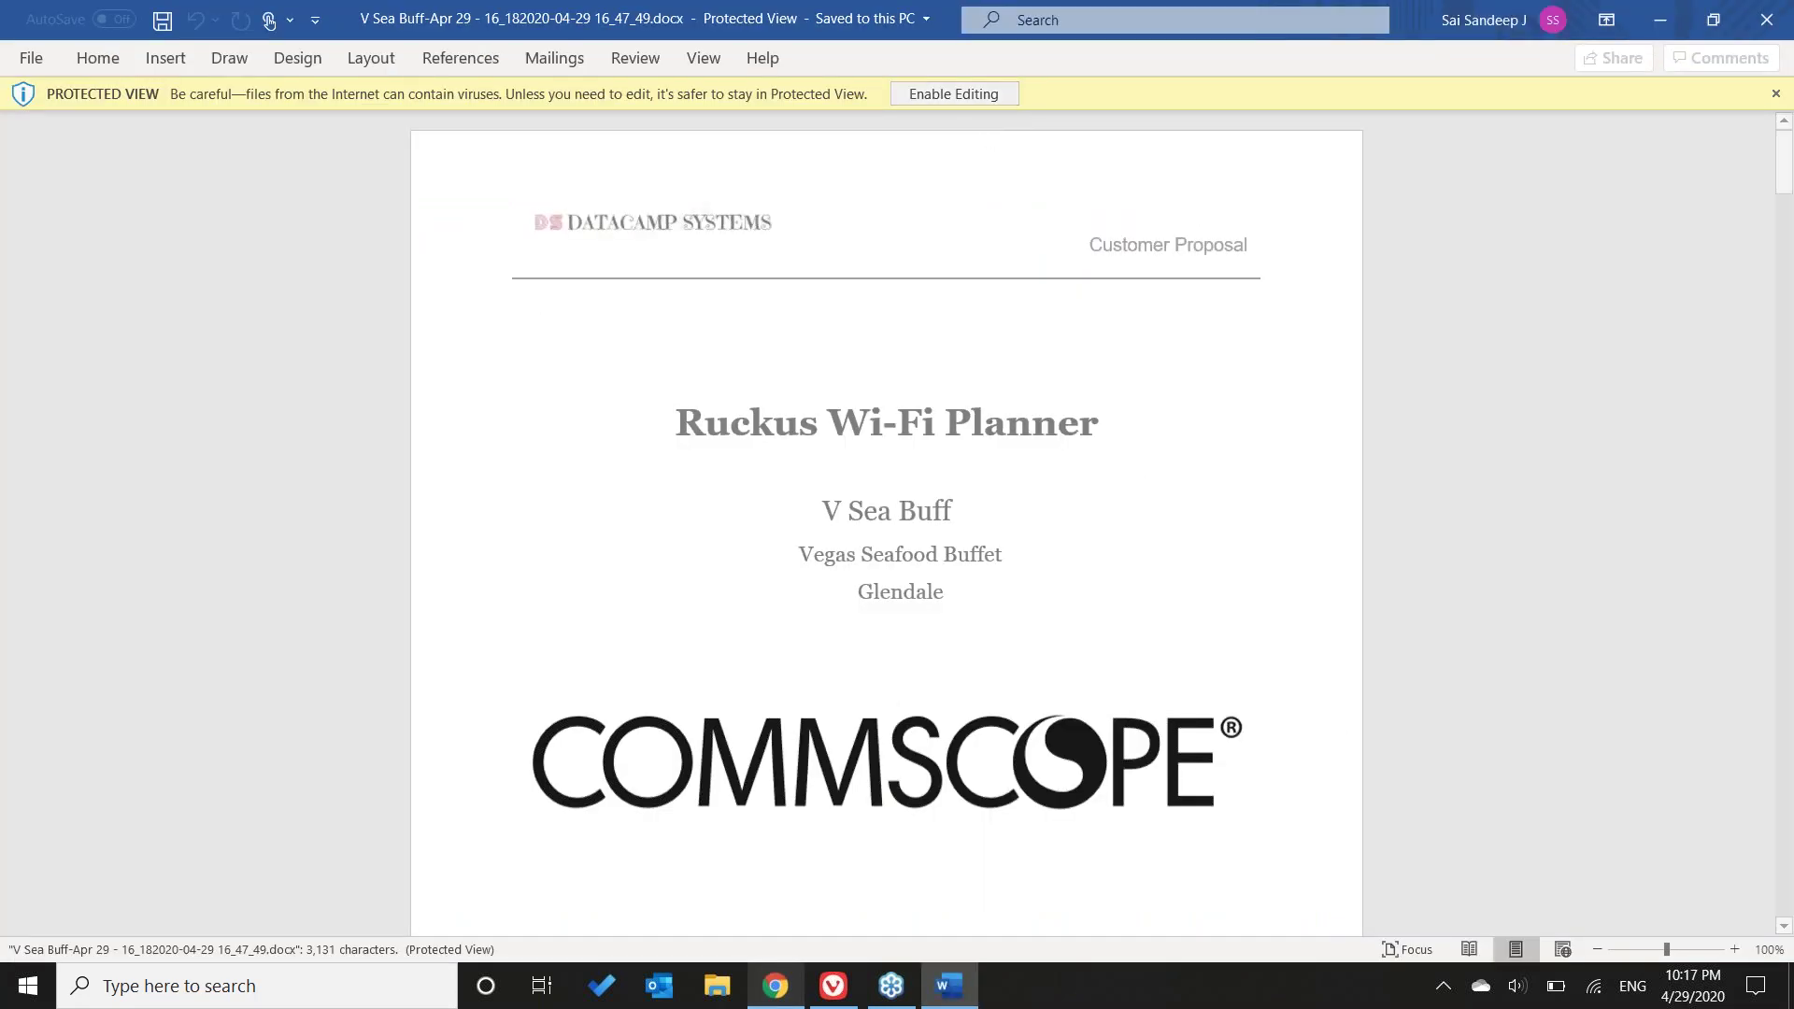
# - Enable editing, scroll through the proposal's AP Information tables and heatmap, then close Word
pyautogui.click(953, 94)
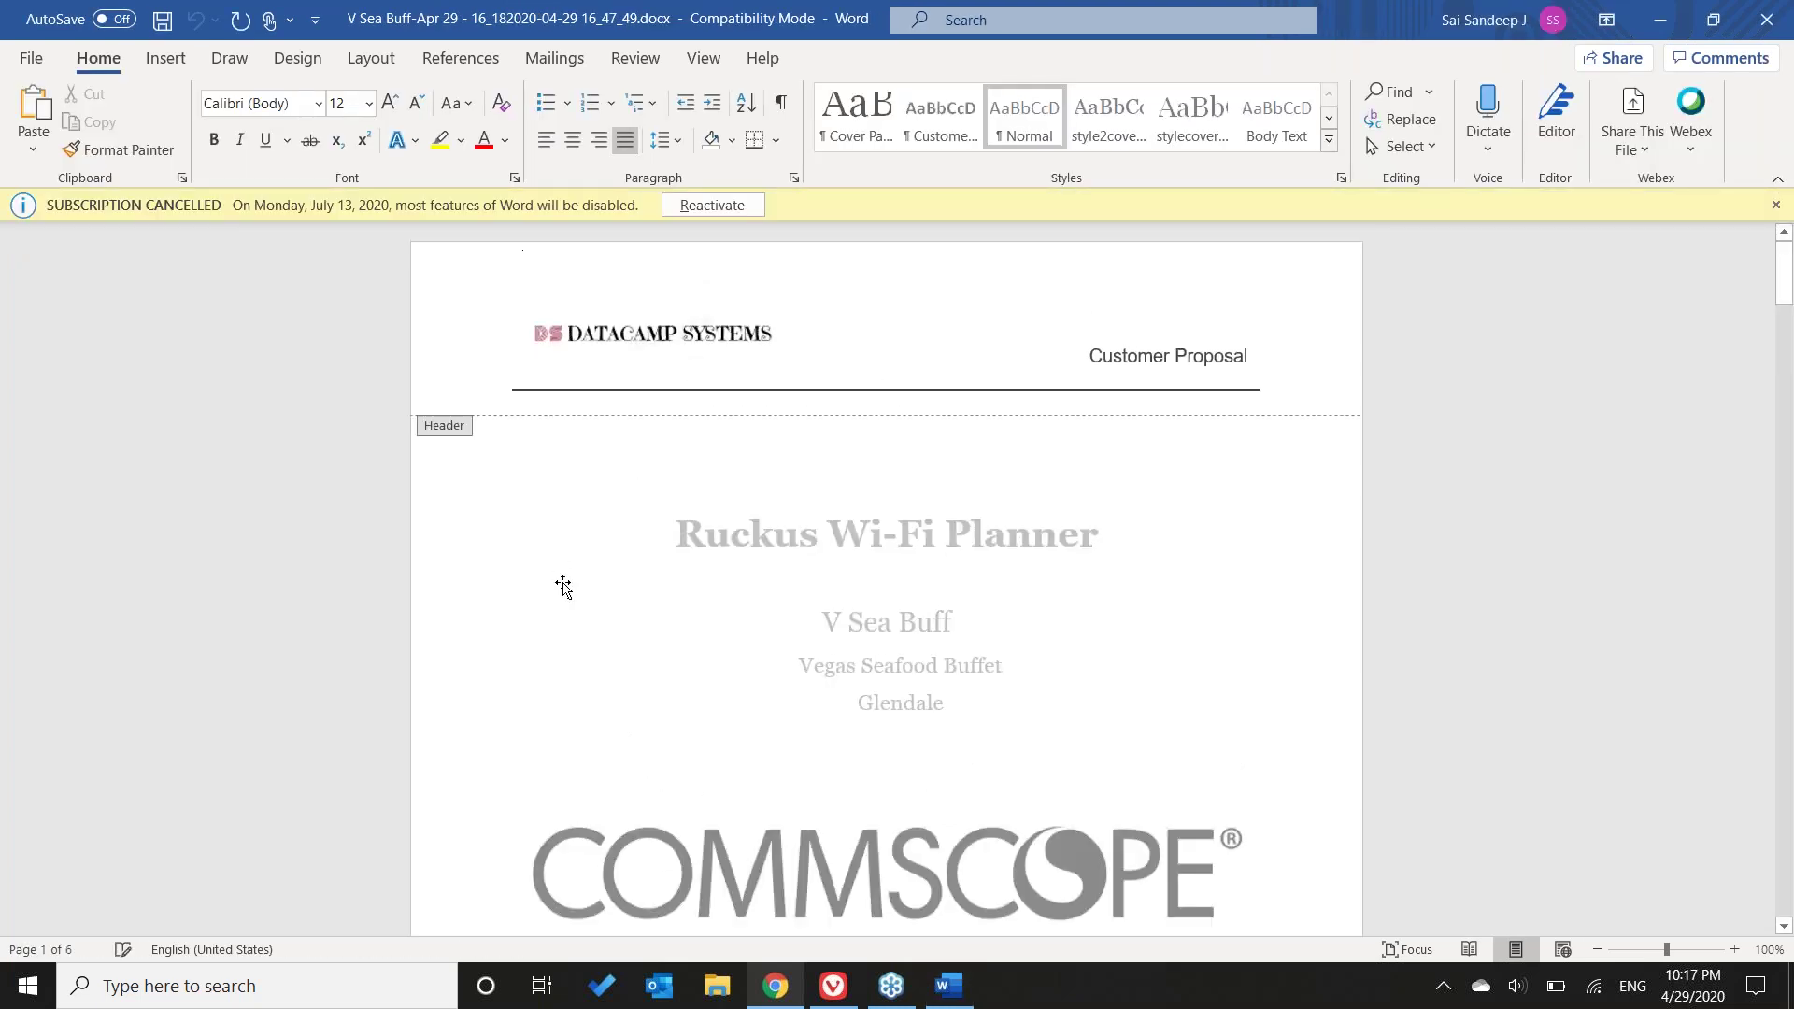
pyautogui.doubleClick(825, 598)
pyautogui.scroll(-6, 914, 673)
pyautogui.scroll(-15, 914, 673)
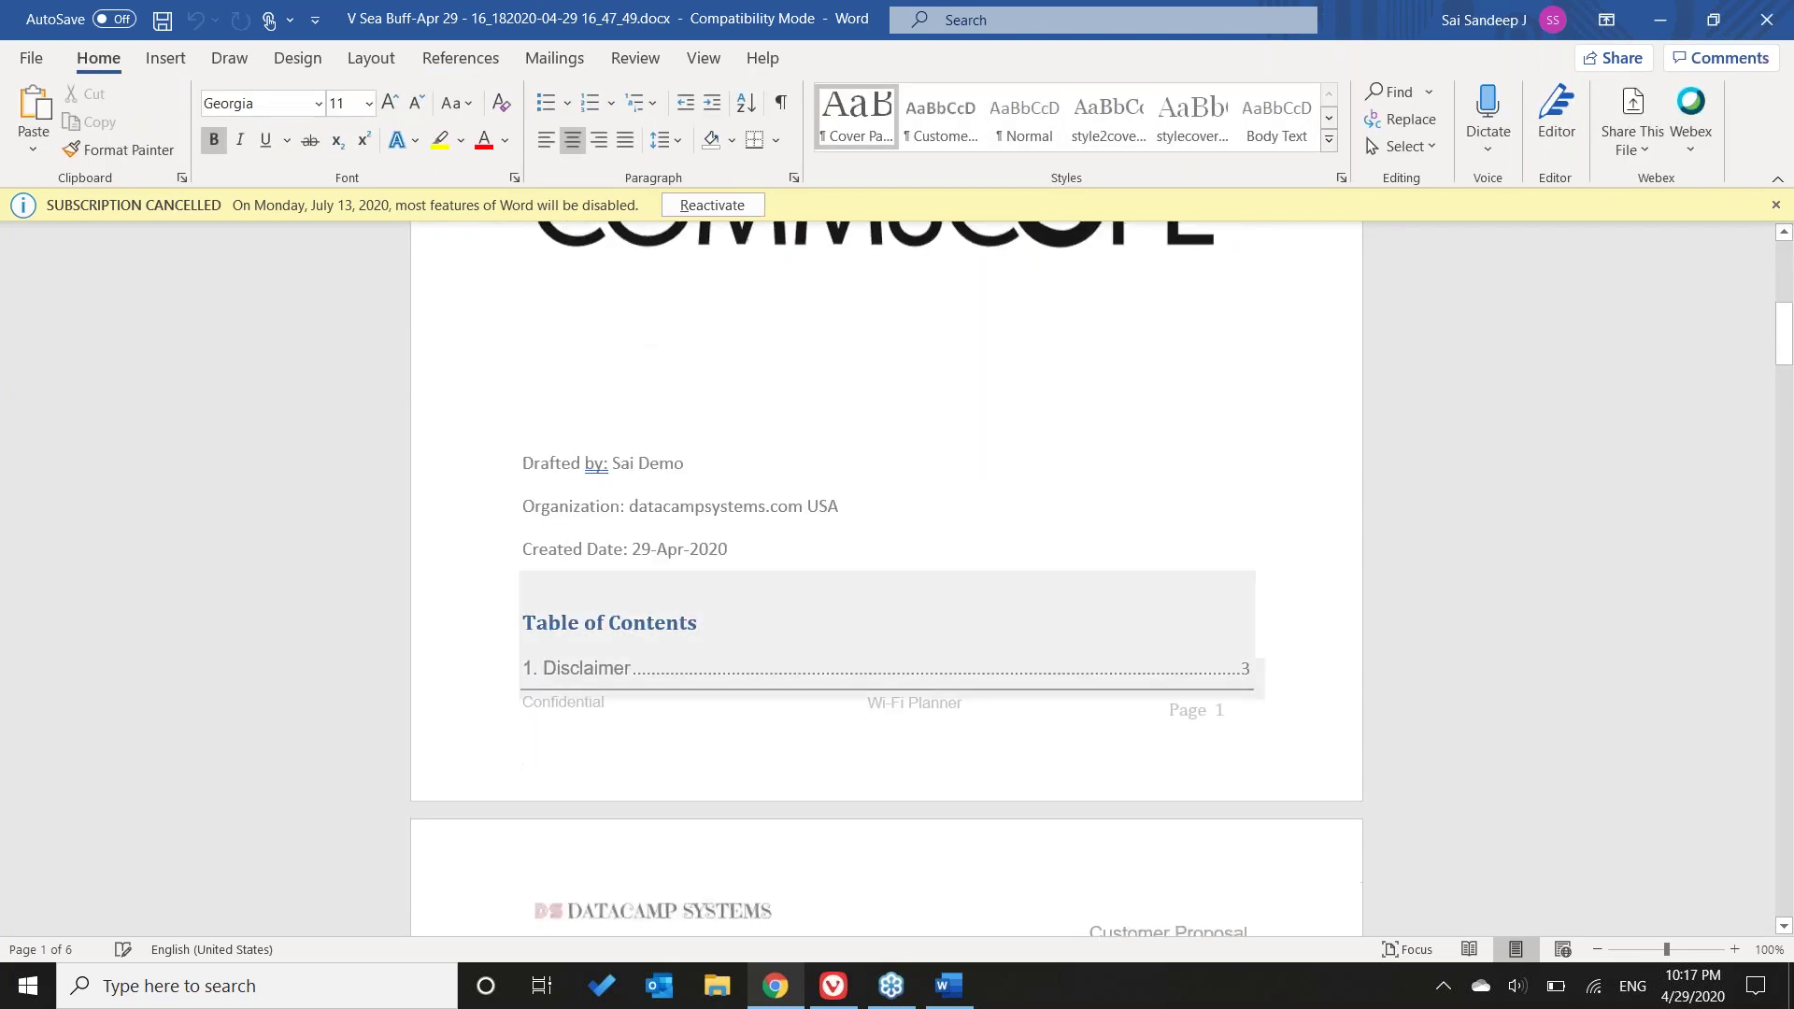
pyautogui.scroll(-15, 964, 737)
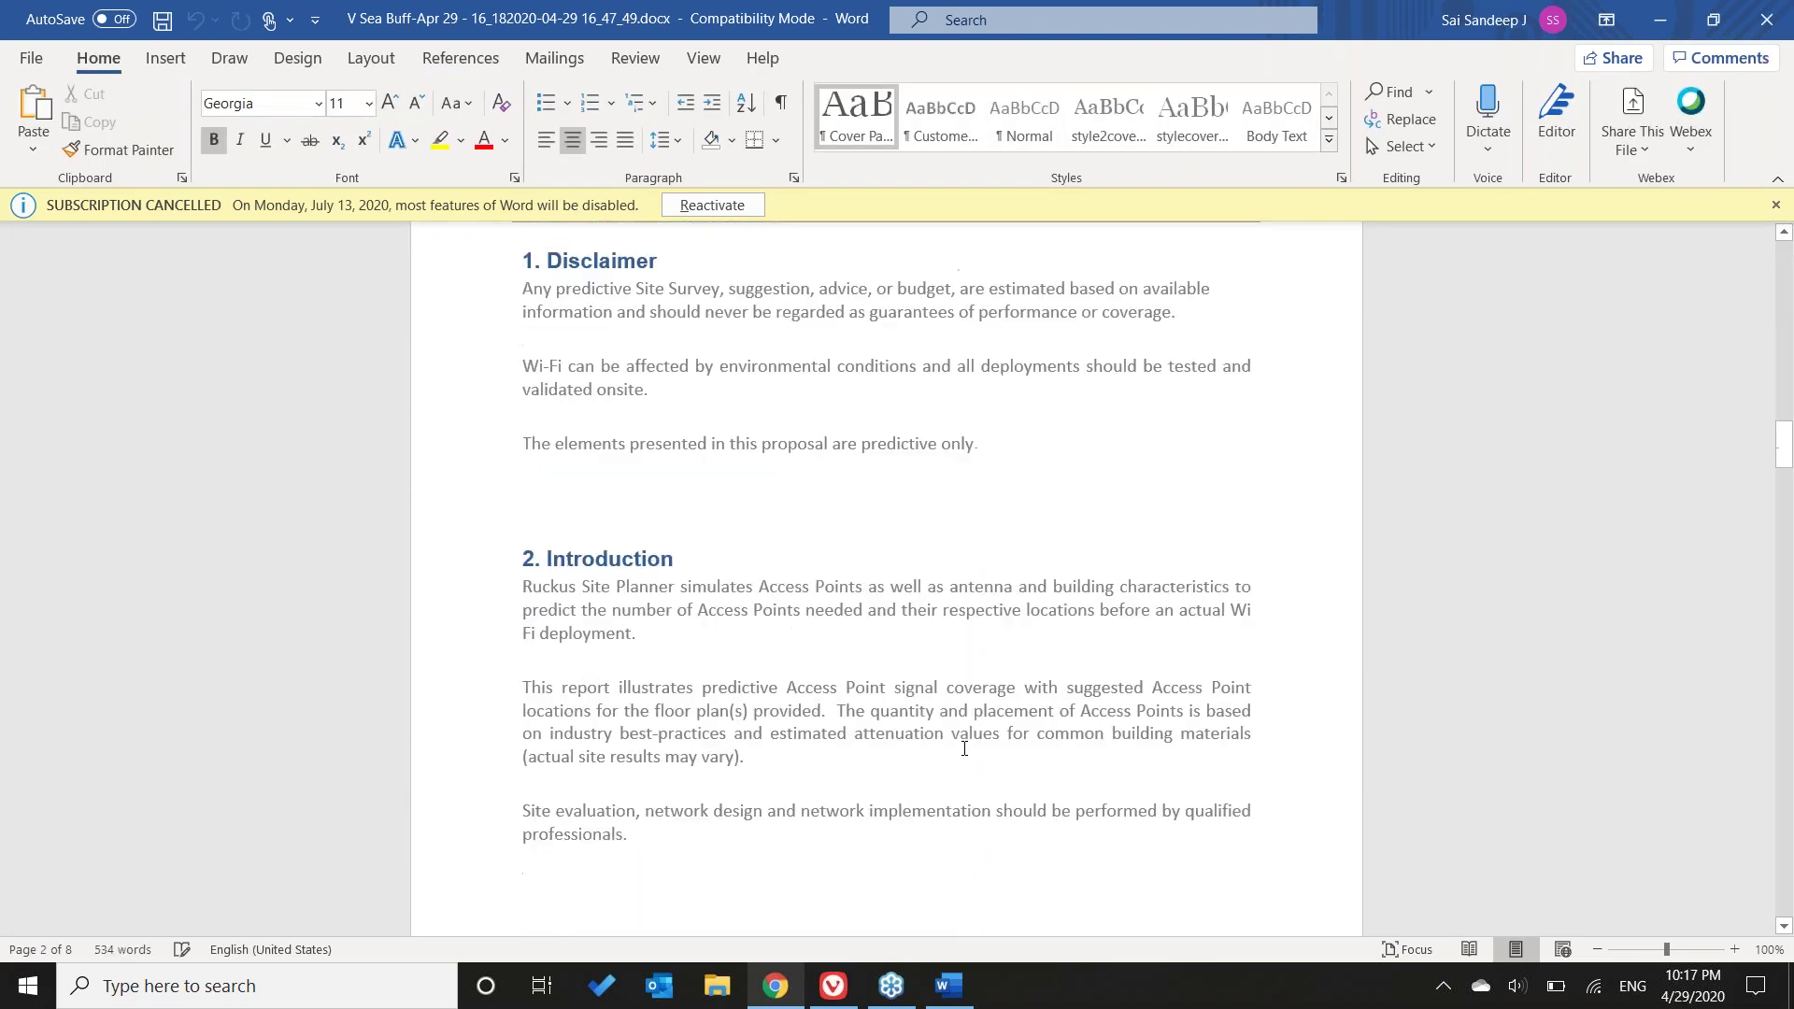
pyautogui.scroll(-8, 964, 737)
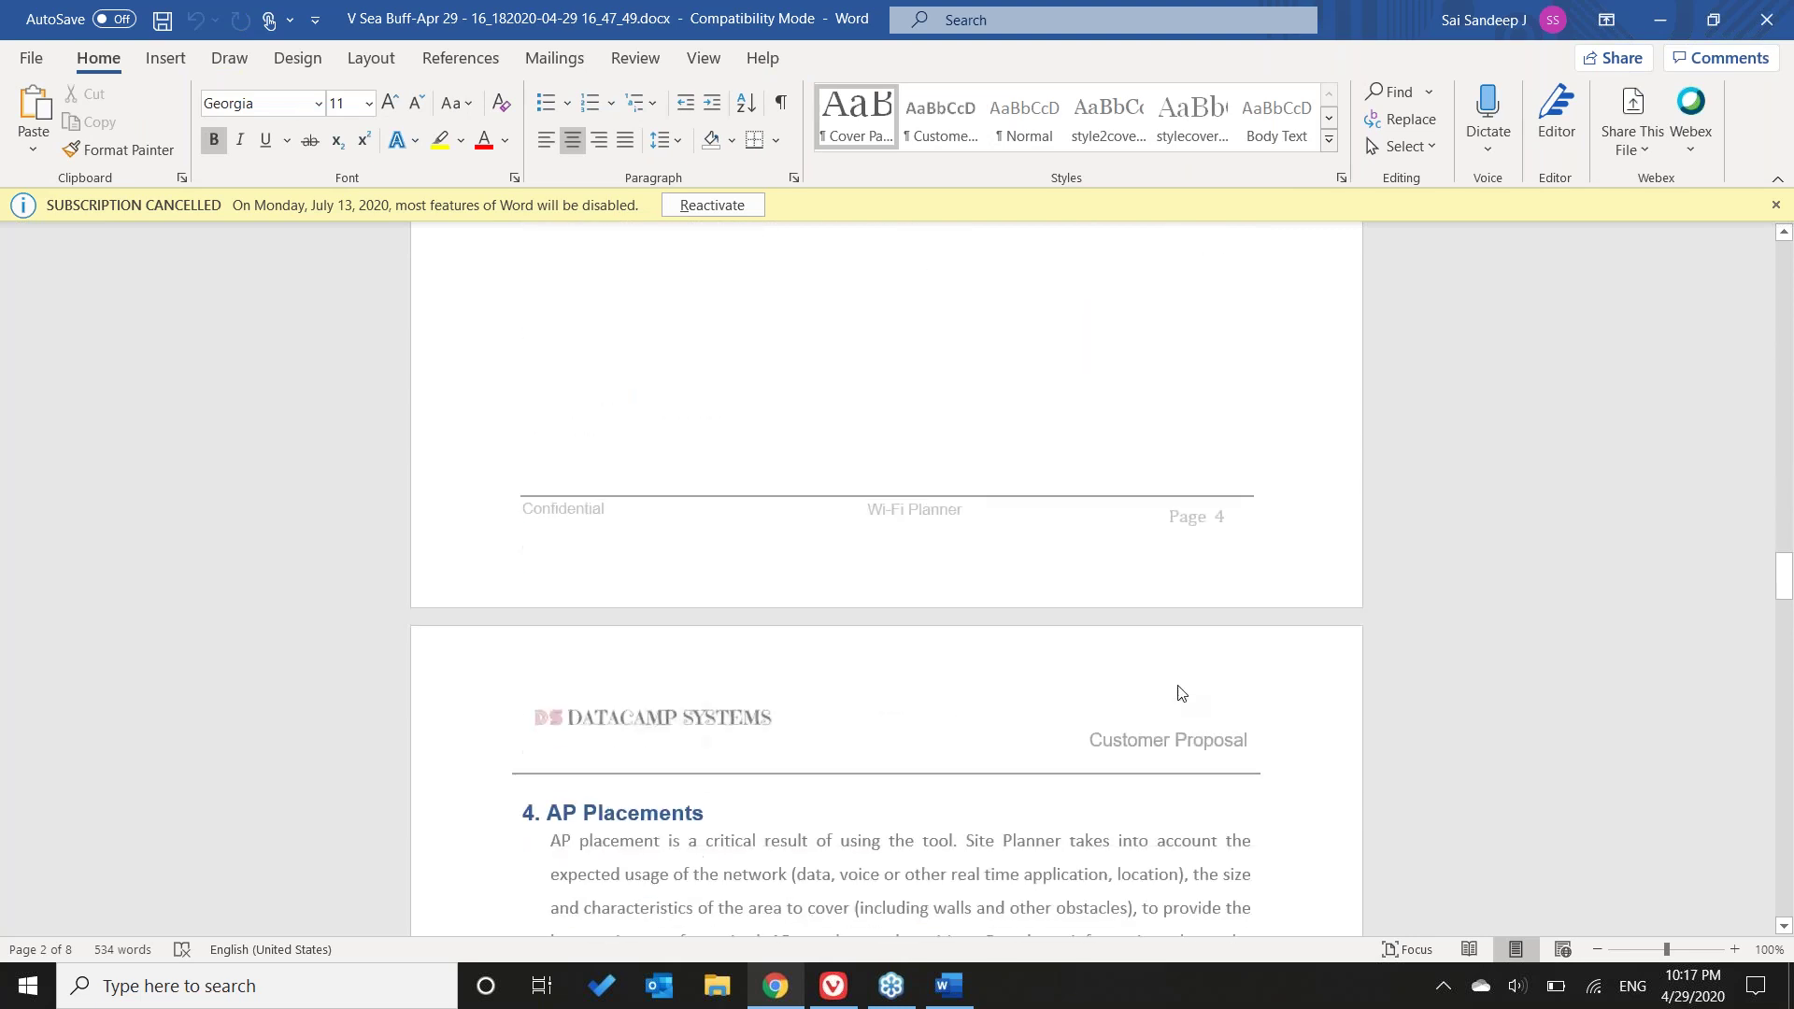
pyautogui.click(1776, 205)
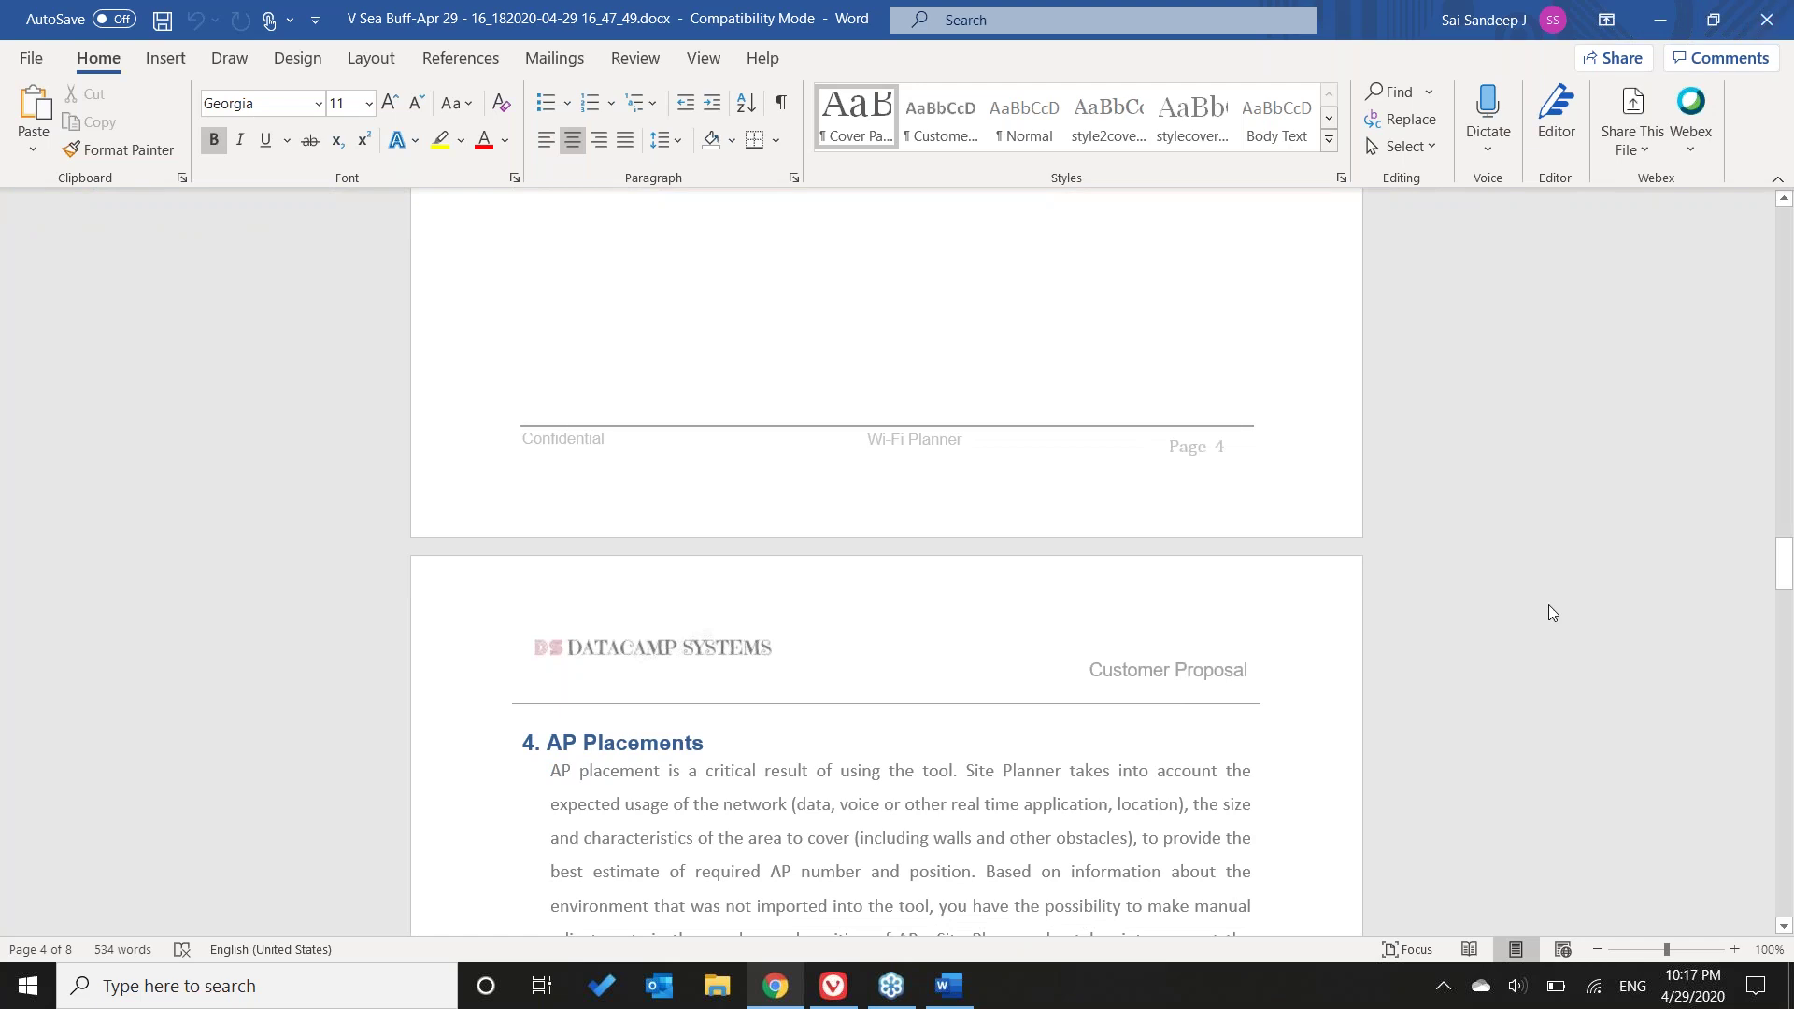
pyautogui.scroll(-8, 1549, 603)
pyautogui.scroll(-12, 1706, 795)
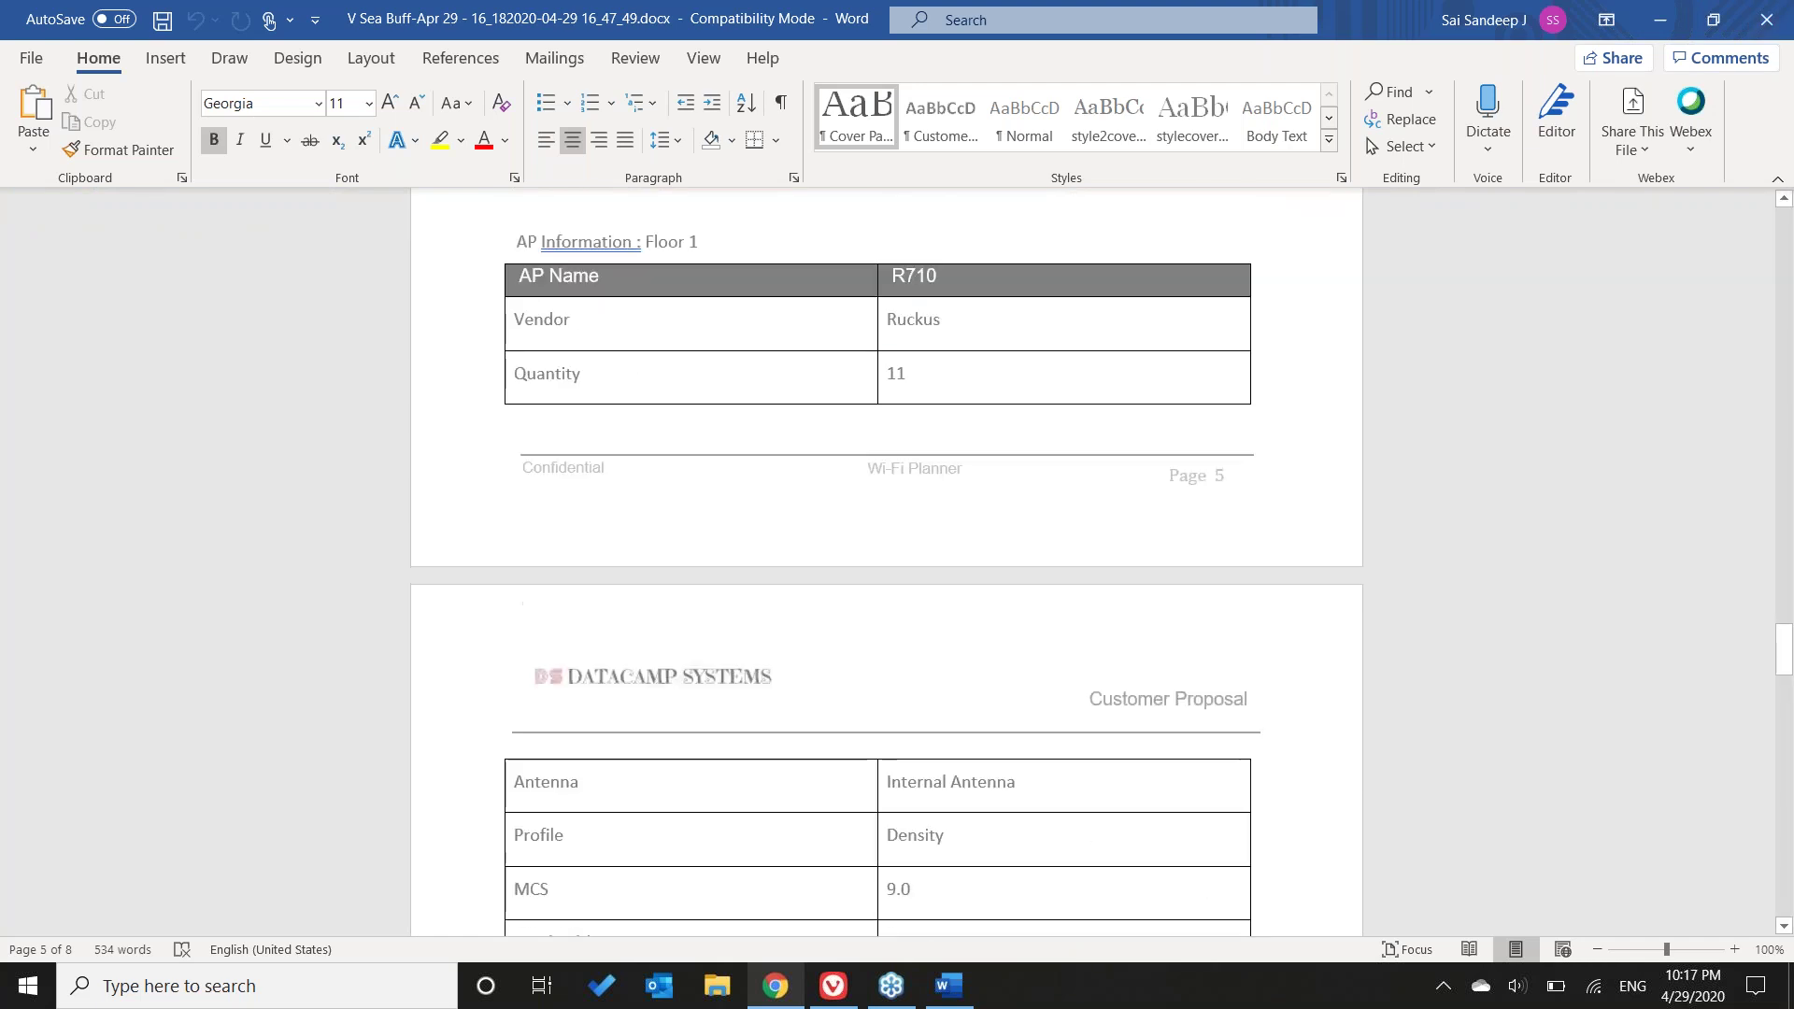
pyautogui.scroll(-5, 1730, 808)
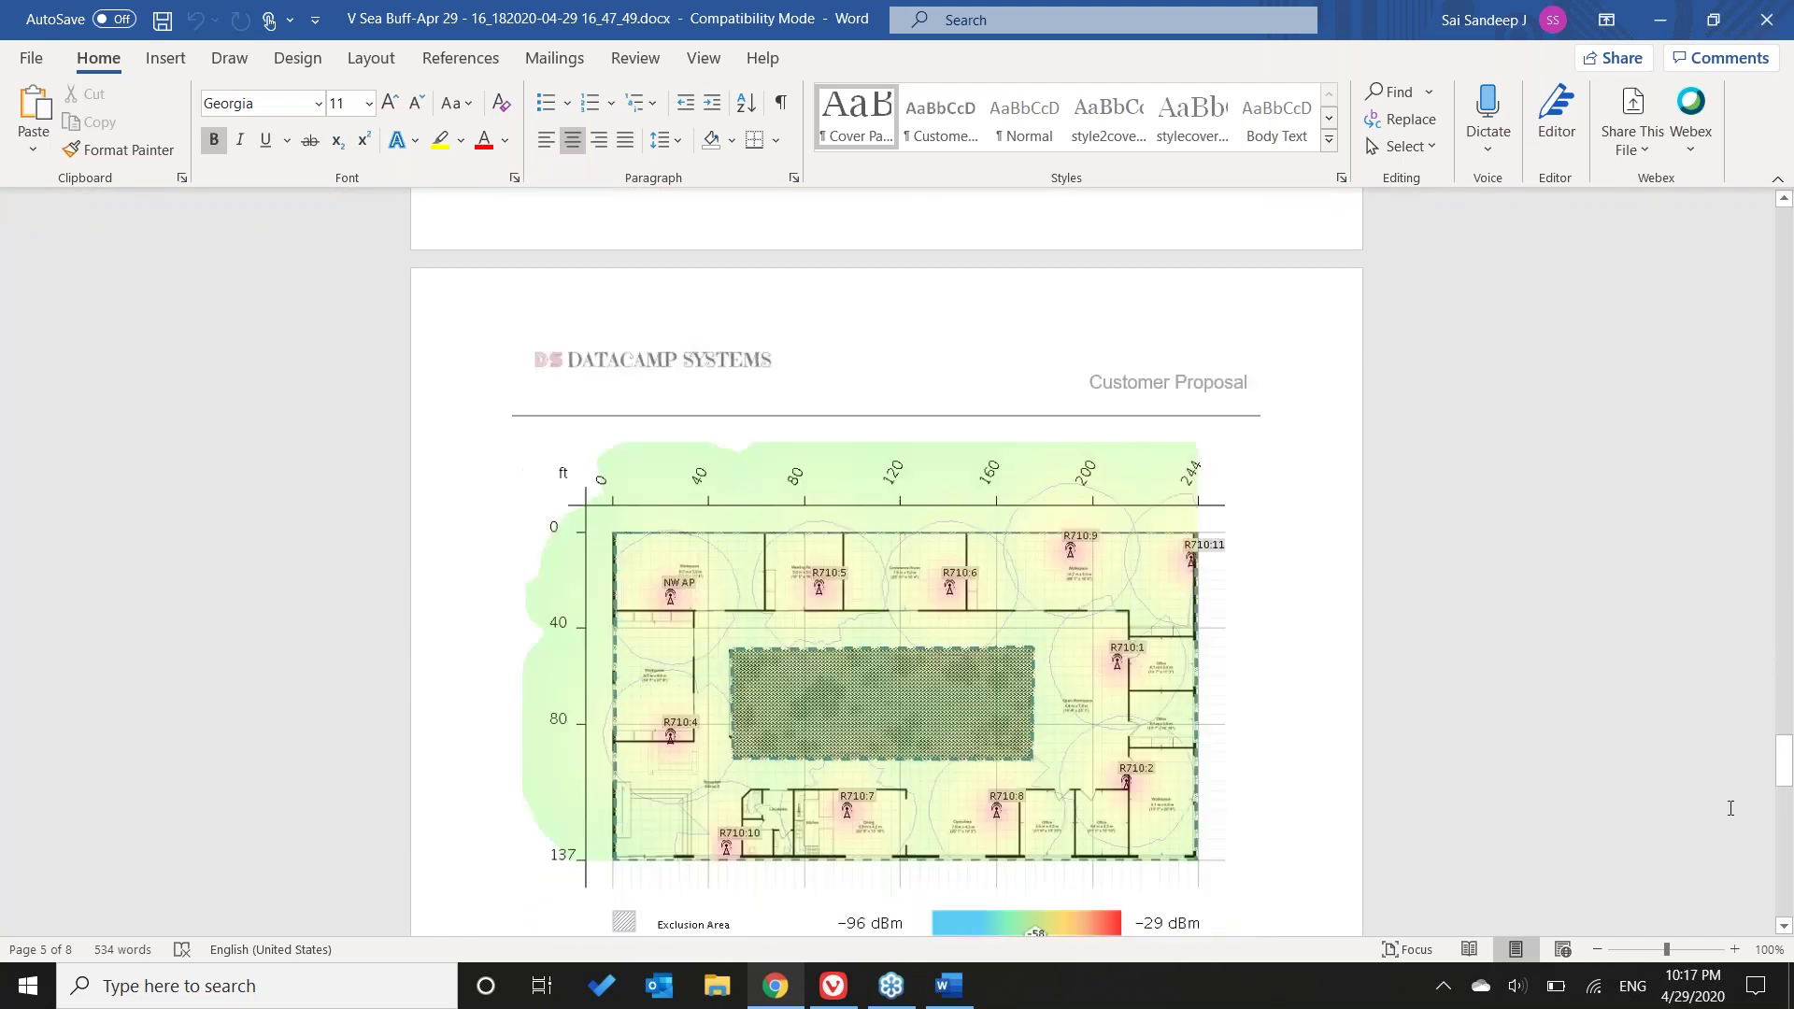
pyautogui.moveTo(1783, 738)
pyautogui.mouseDown()
pyautogui.moveTo(1784, 841)
pyautogui.moveTo(1785, 762)
pyautogui.mouseUp()
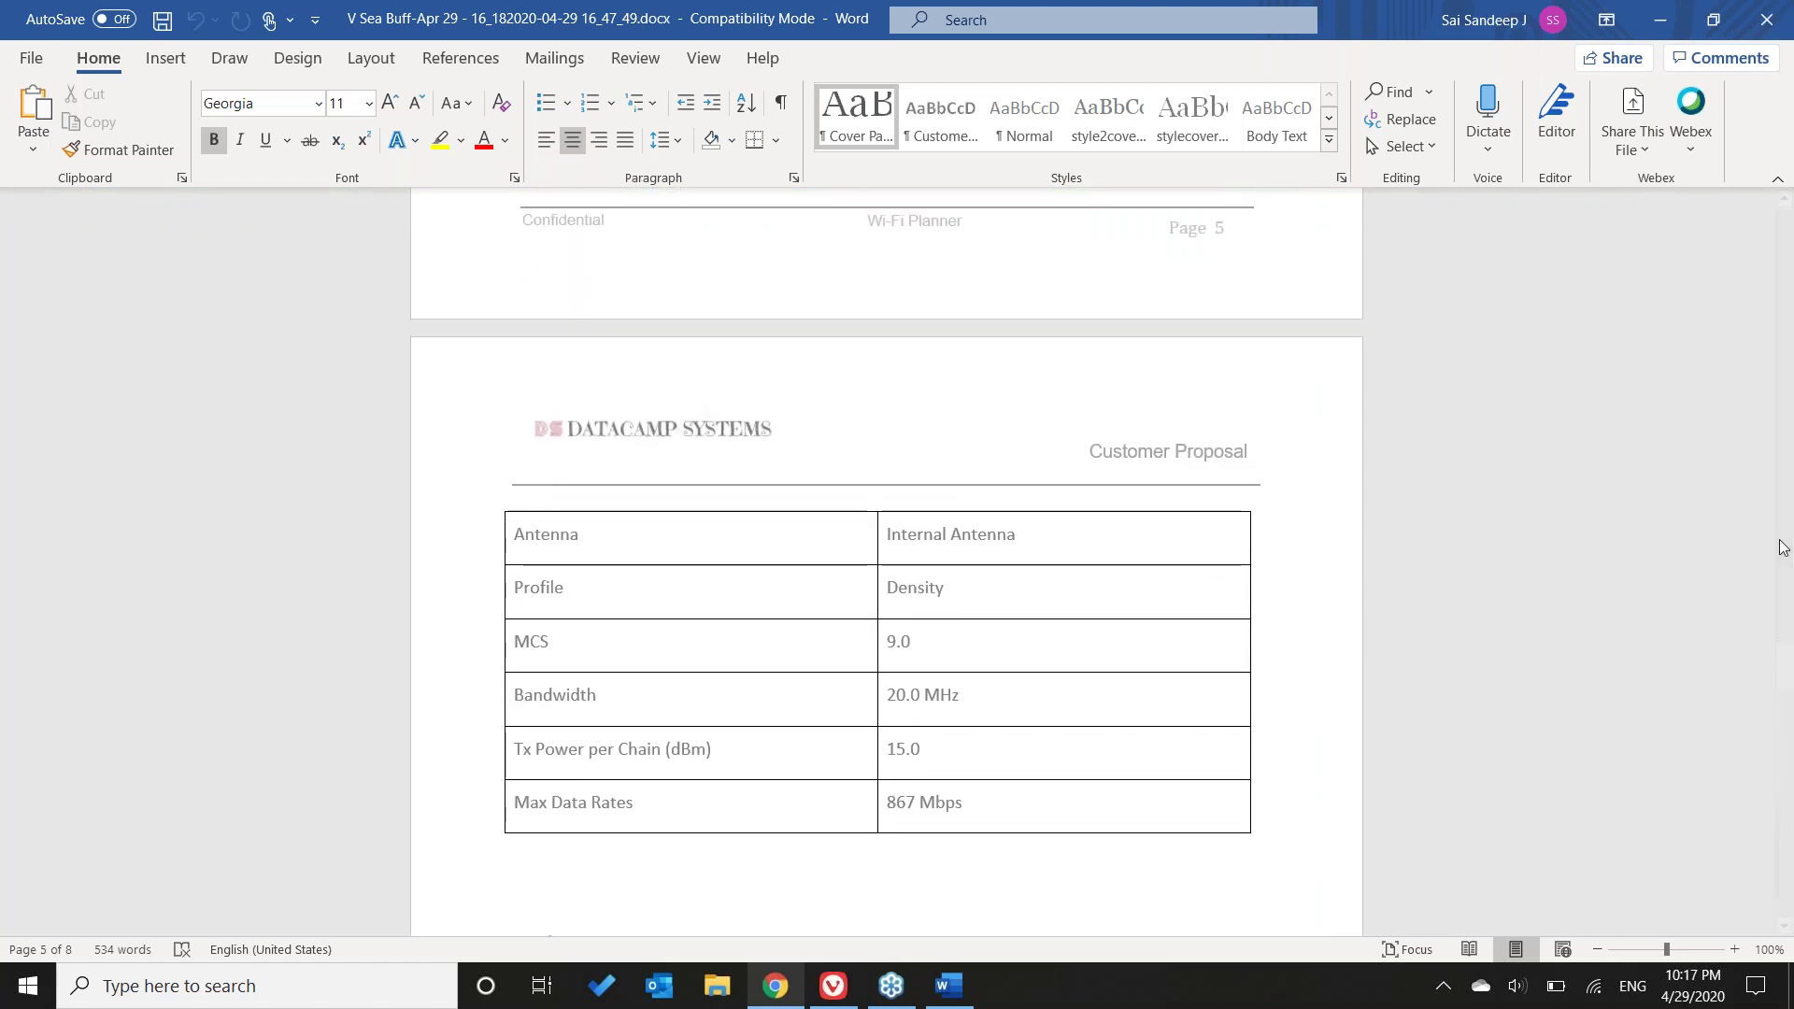
pyautogui.click(1767, 18)
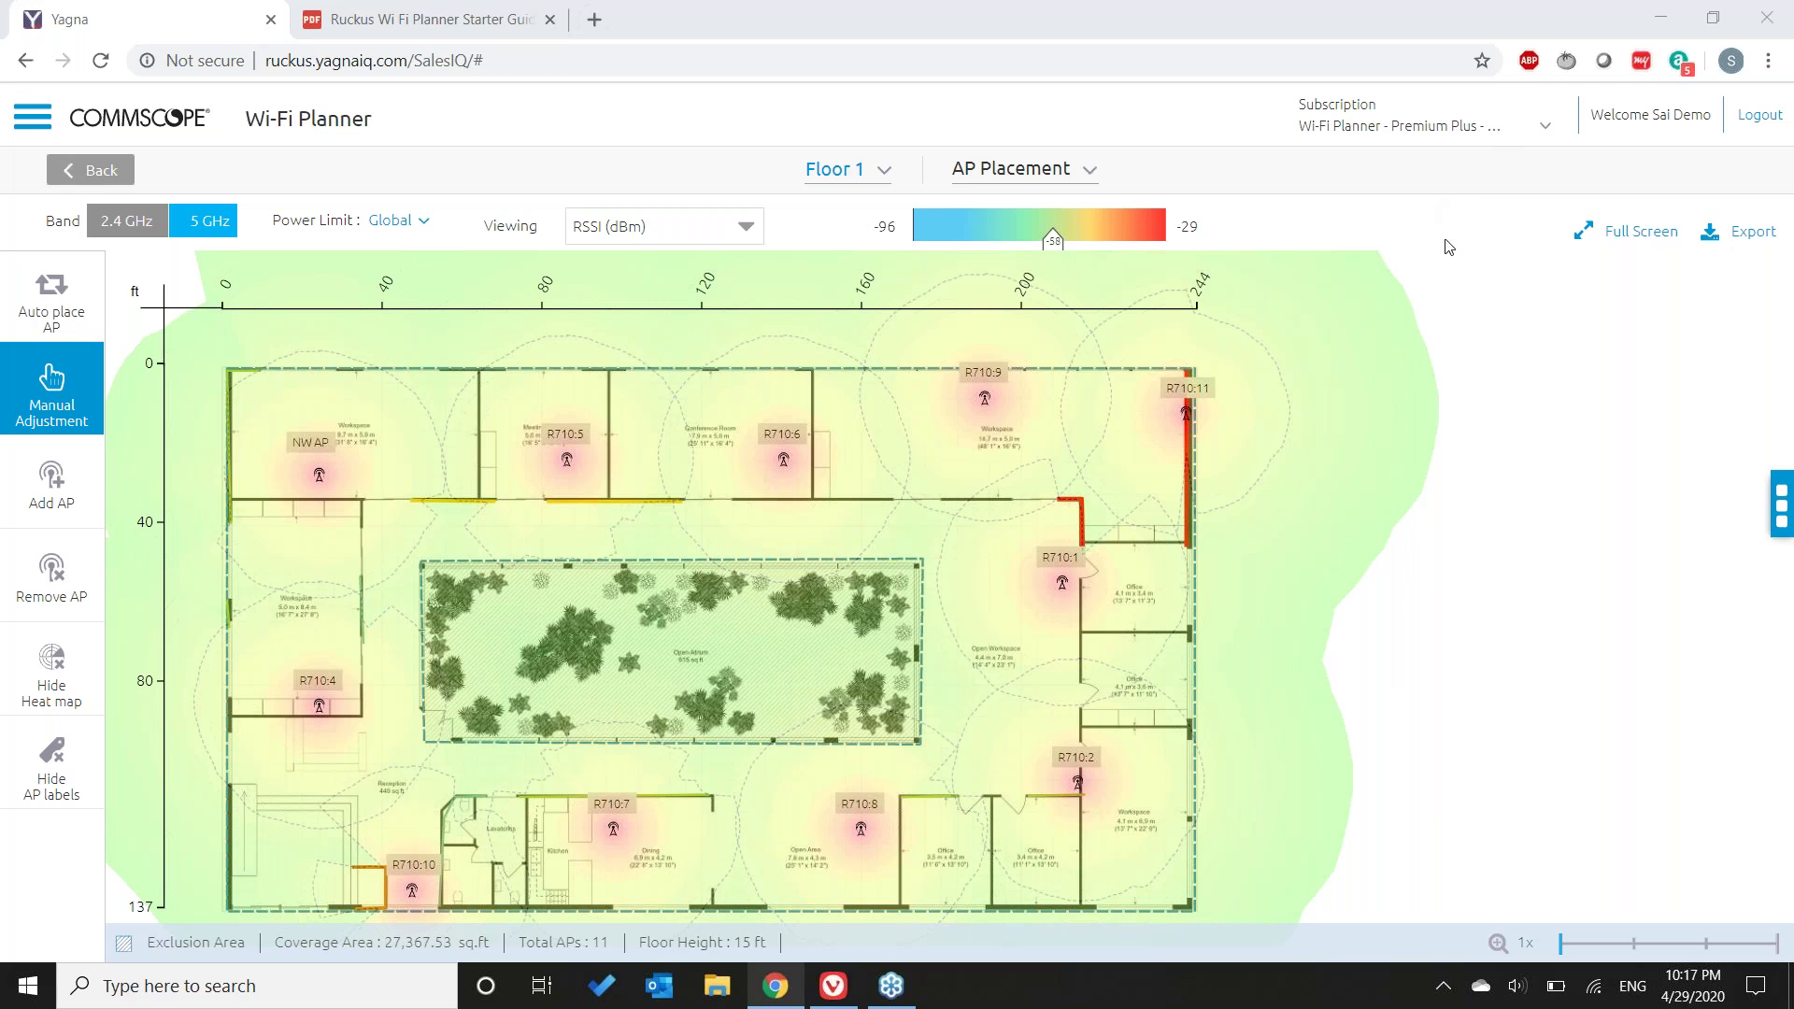
# - Go to Settings > My Teams and begin adding a new team
pyautogui.click(34, 119)
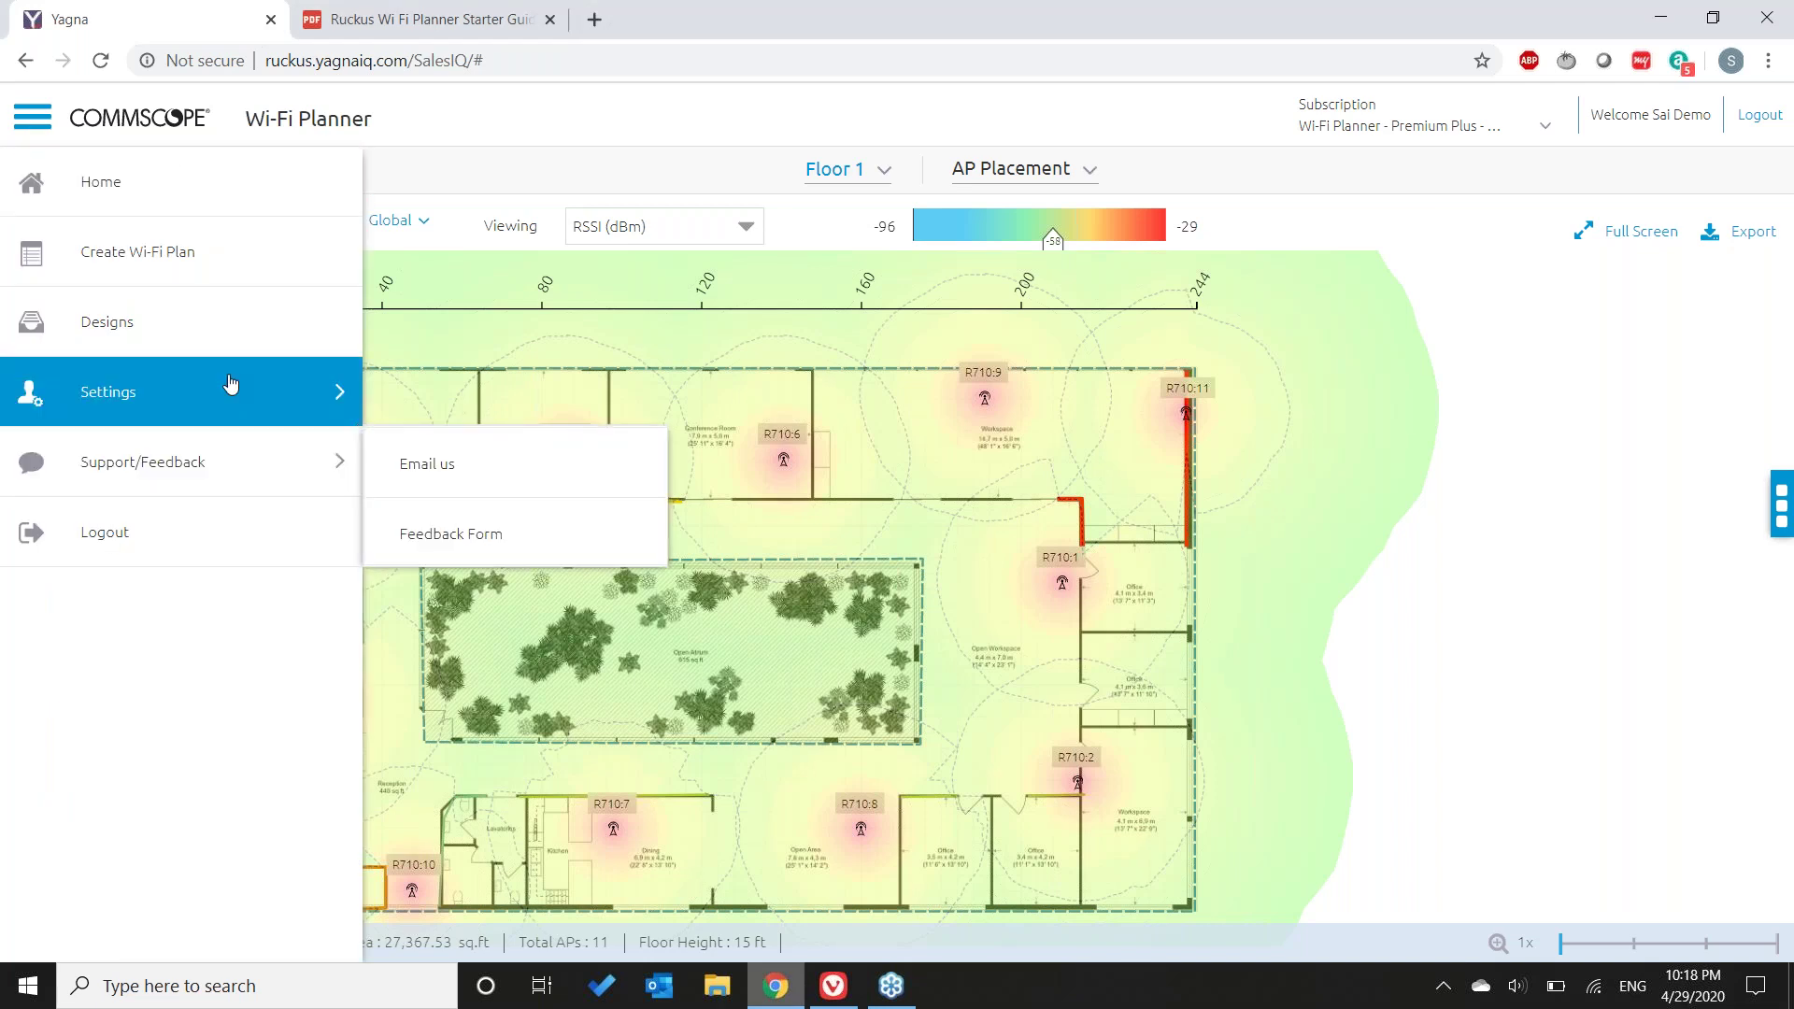
pyautogui.moveTo(231, 384)
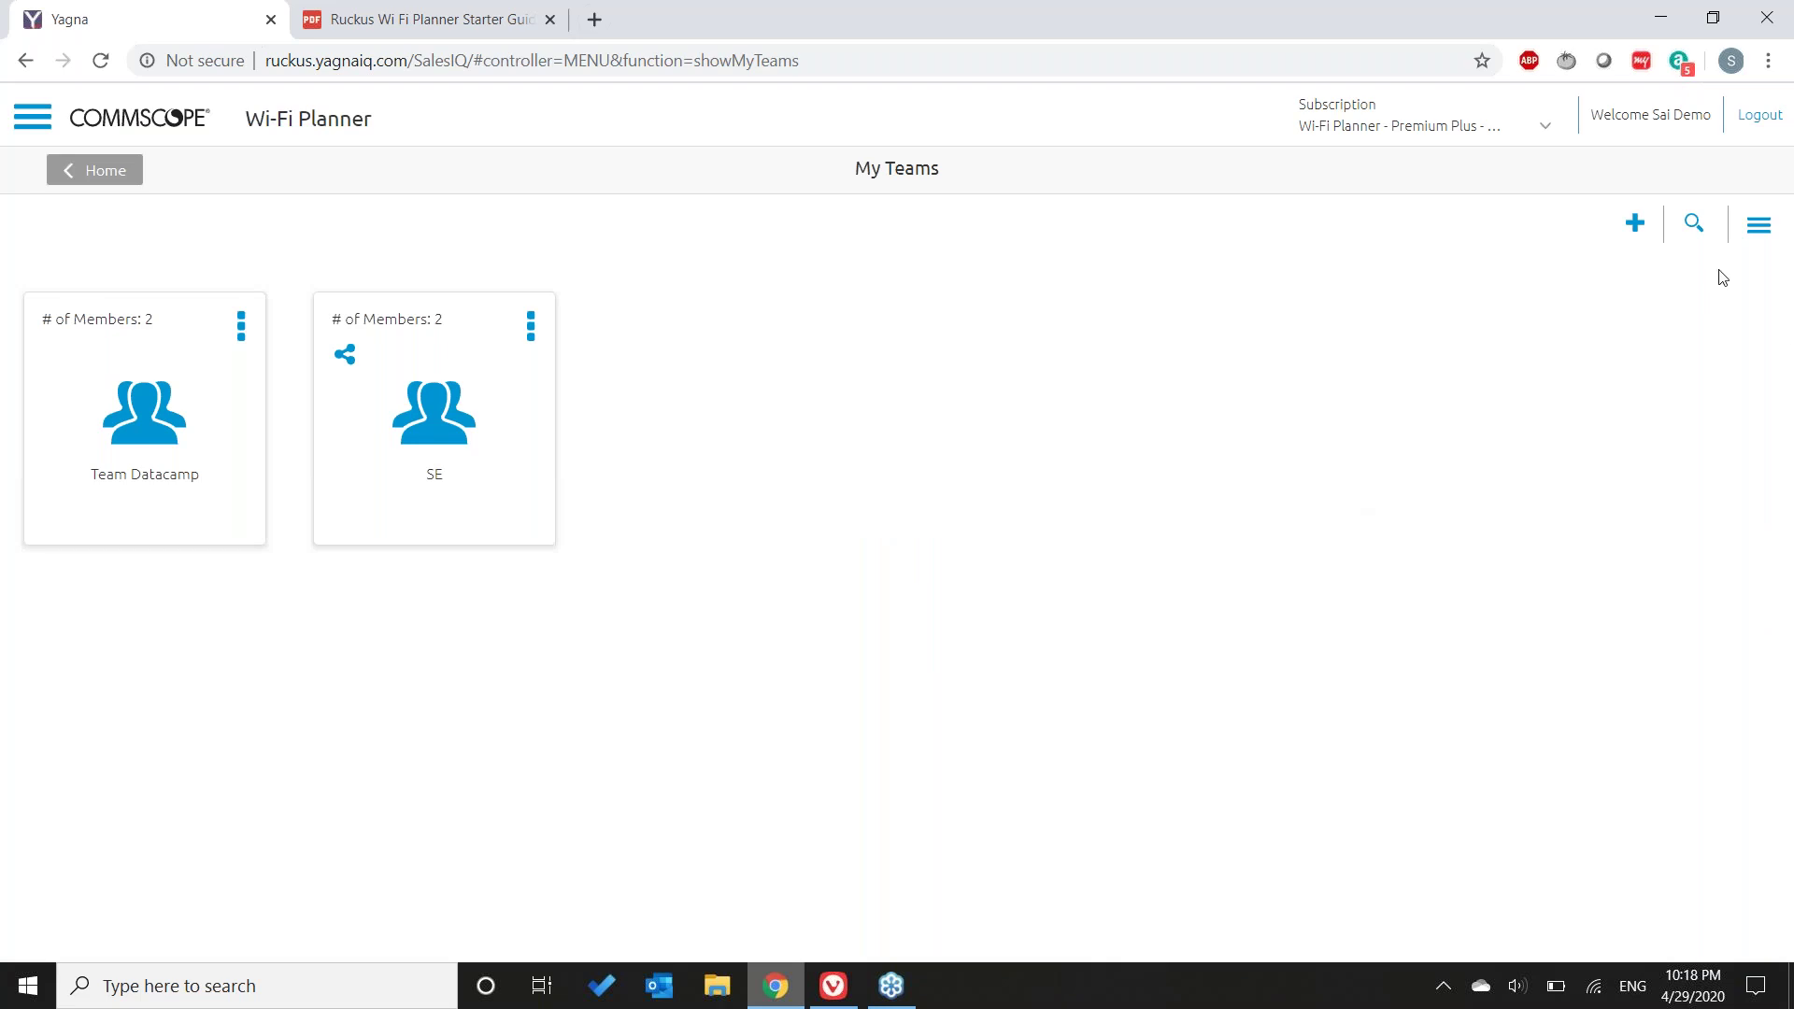
pyautogui.click(1633, 233)
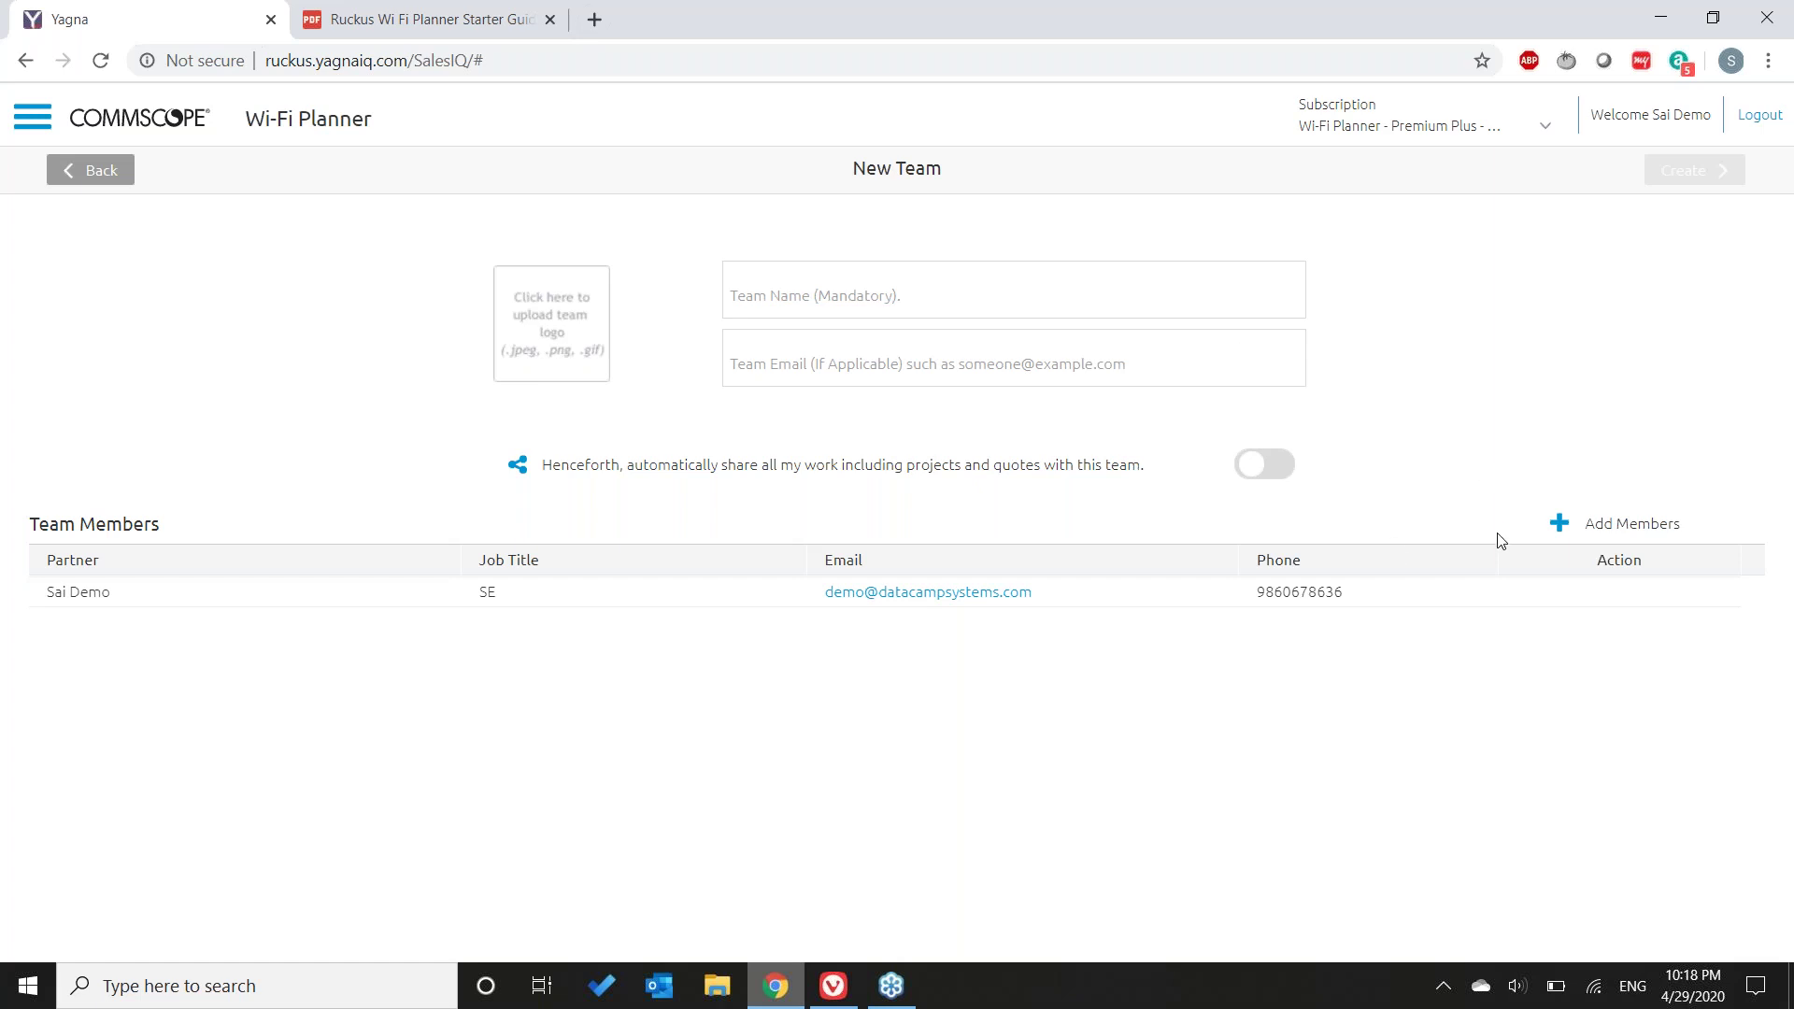
# - Add two more contacts as team members, for three members in total
pyautogui.click(1575, 534)
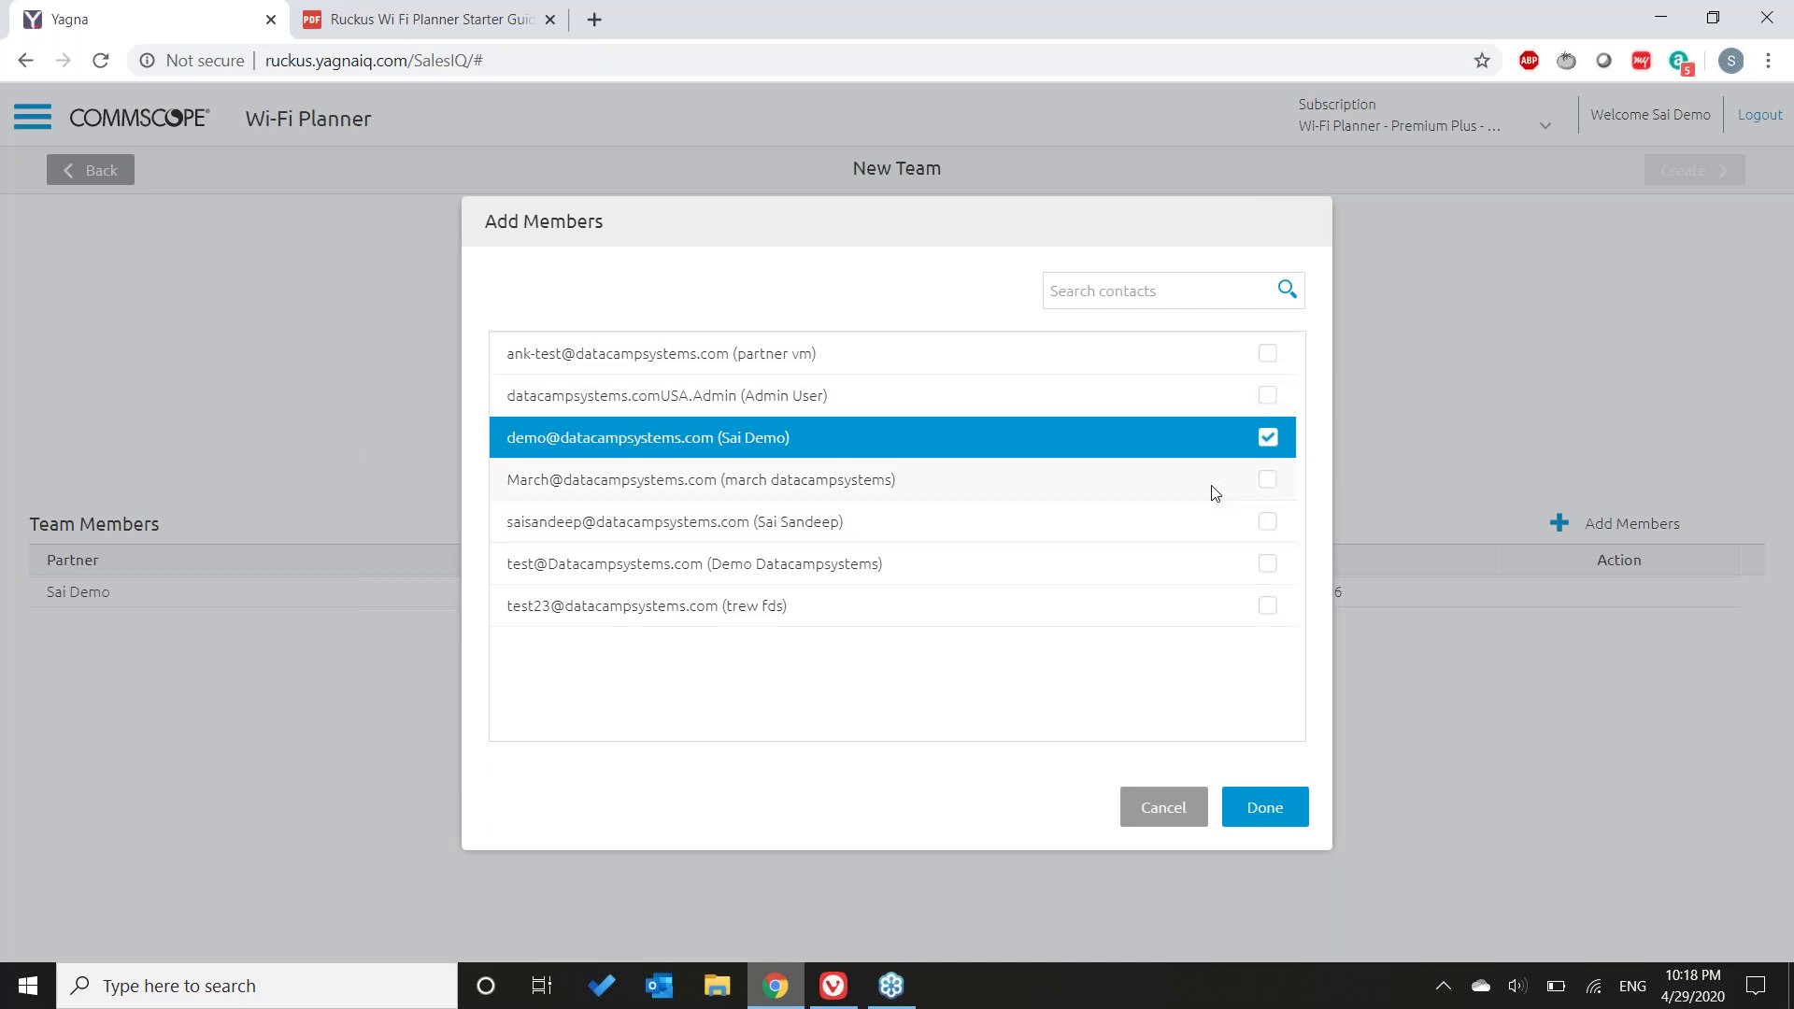
pyautogui.click(1215, 492)
pyautogui.click(1217, 525)
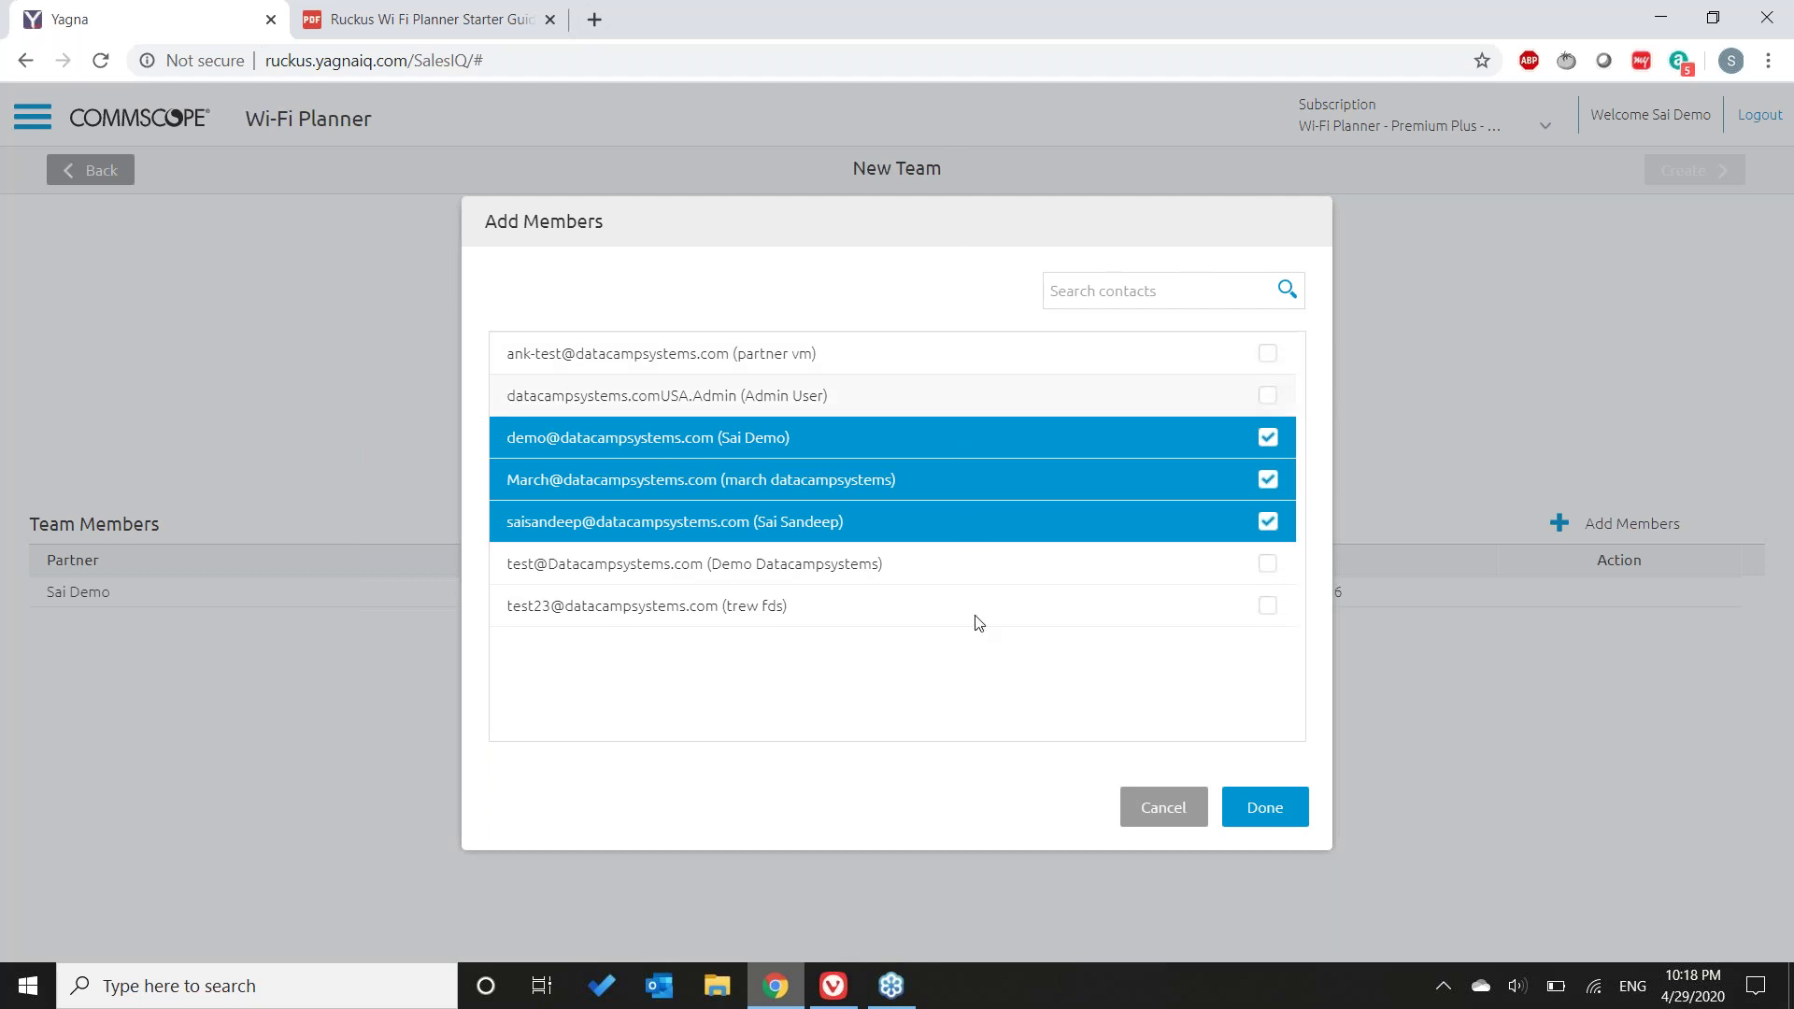
pyautogui.click(1265, 812)
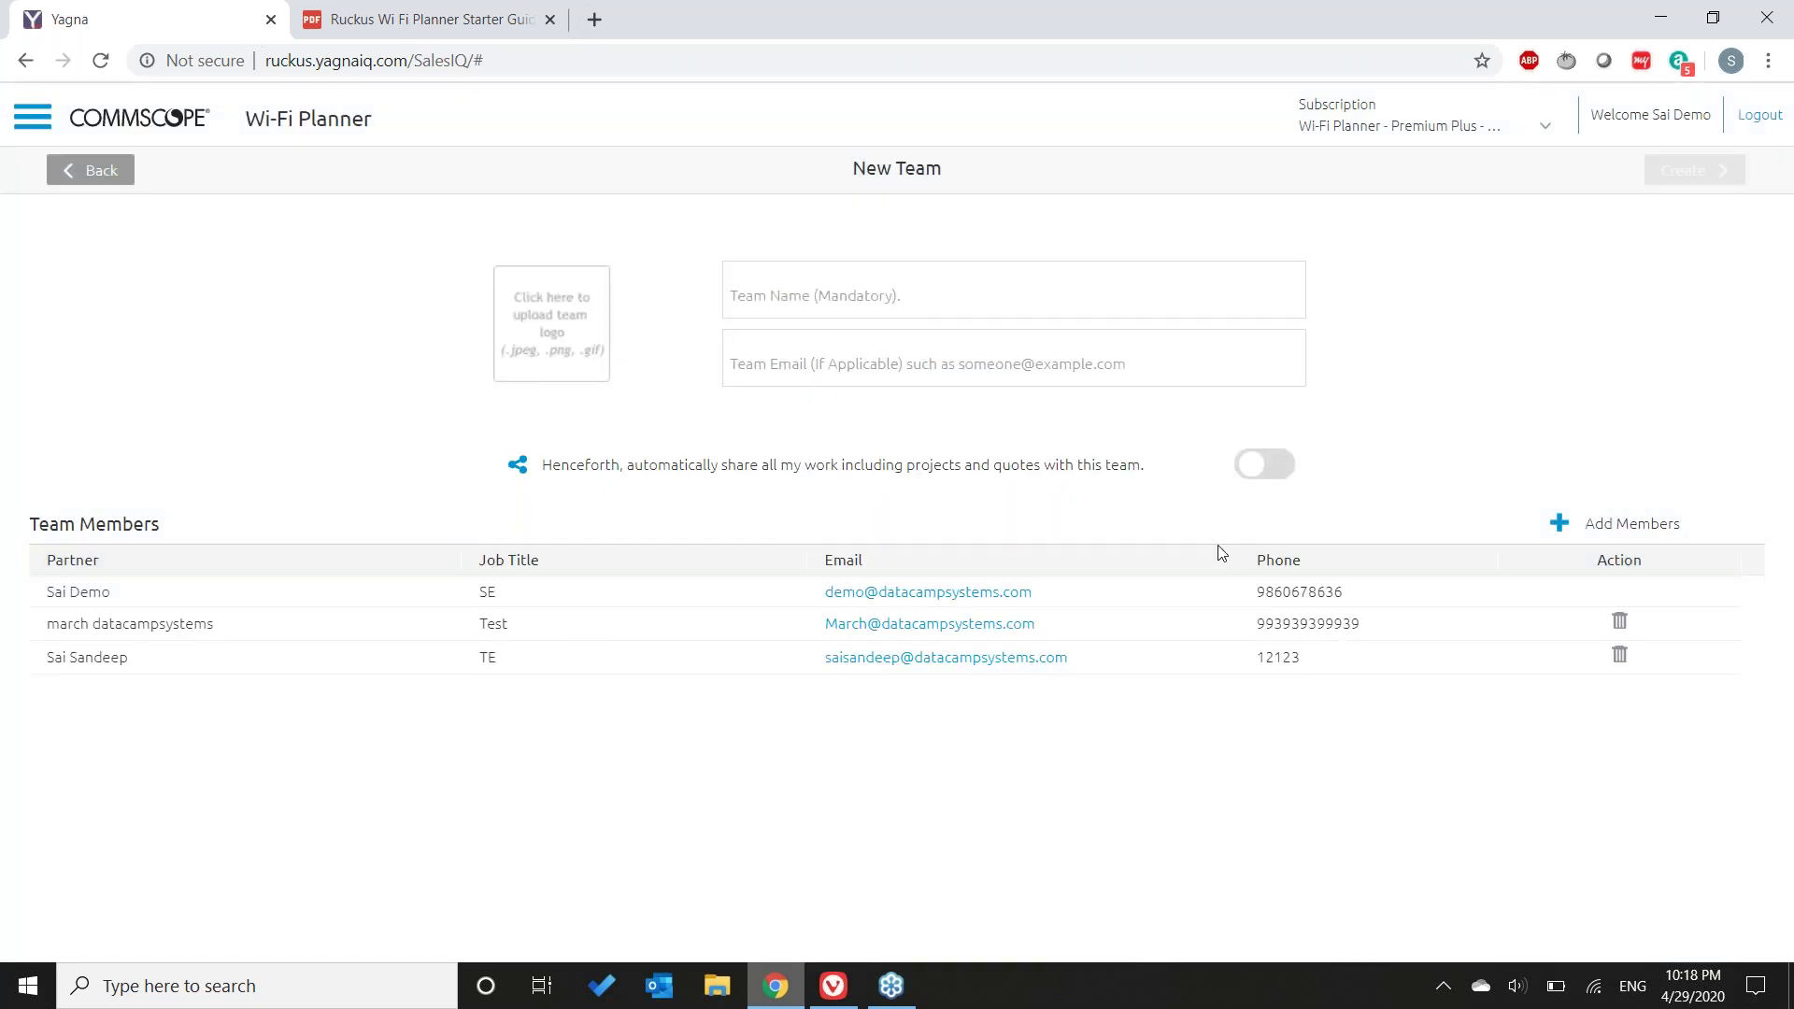
# - Turn on auto-sharing of all projects and quotes, name the team 'Team SE', and create it
pyautogui.click(1286, 467)
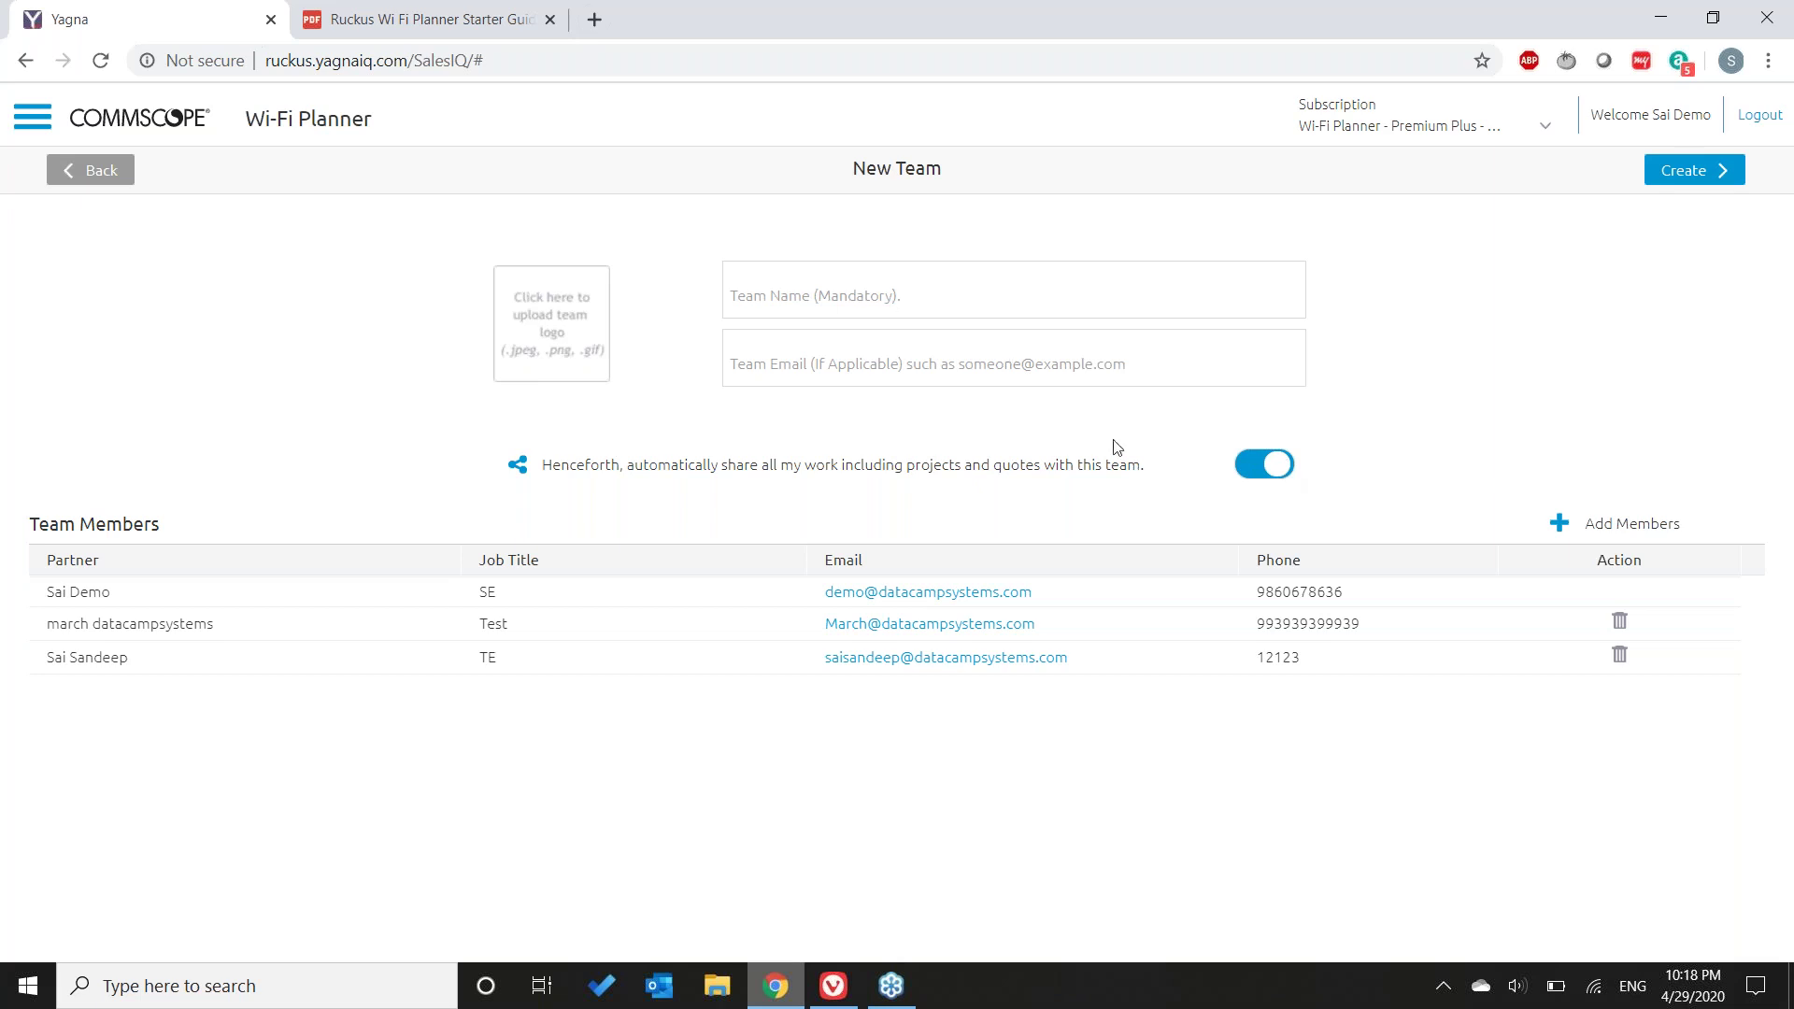
pyautogui.click(837, 296)
pyautogui.write('Team SE')
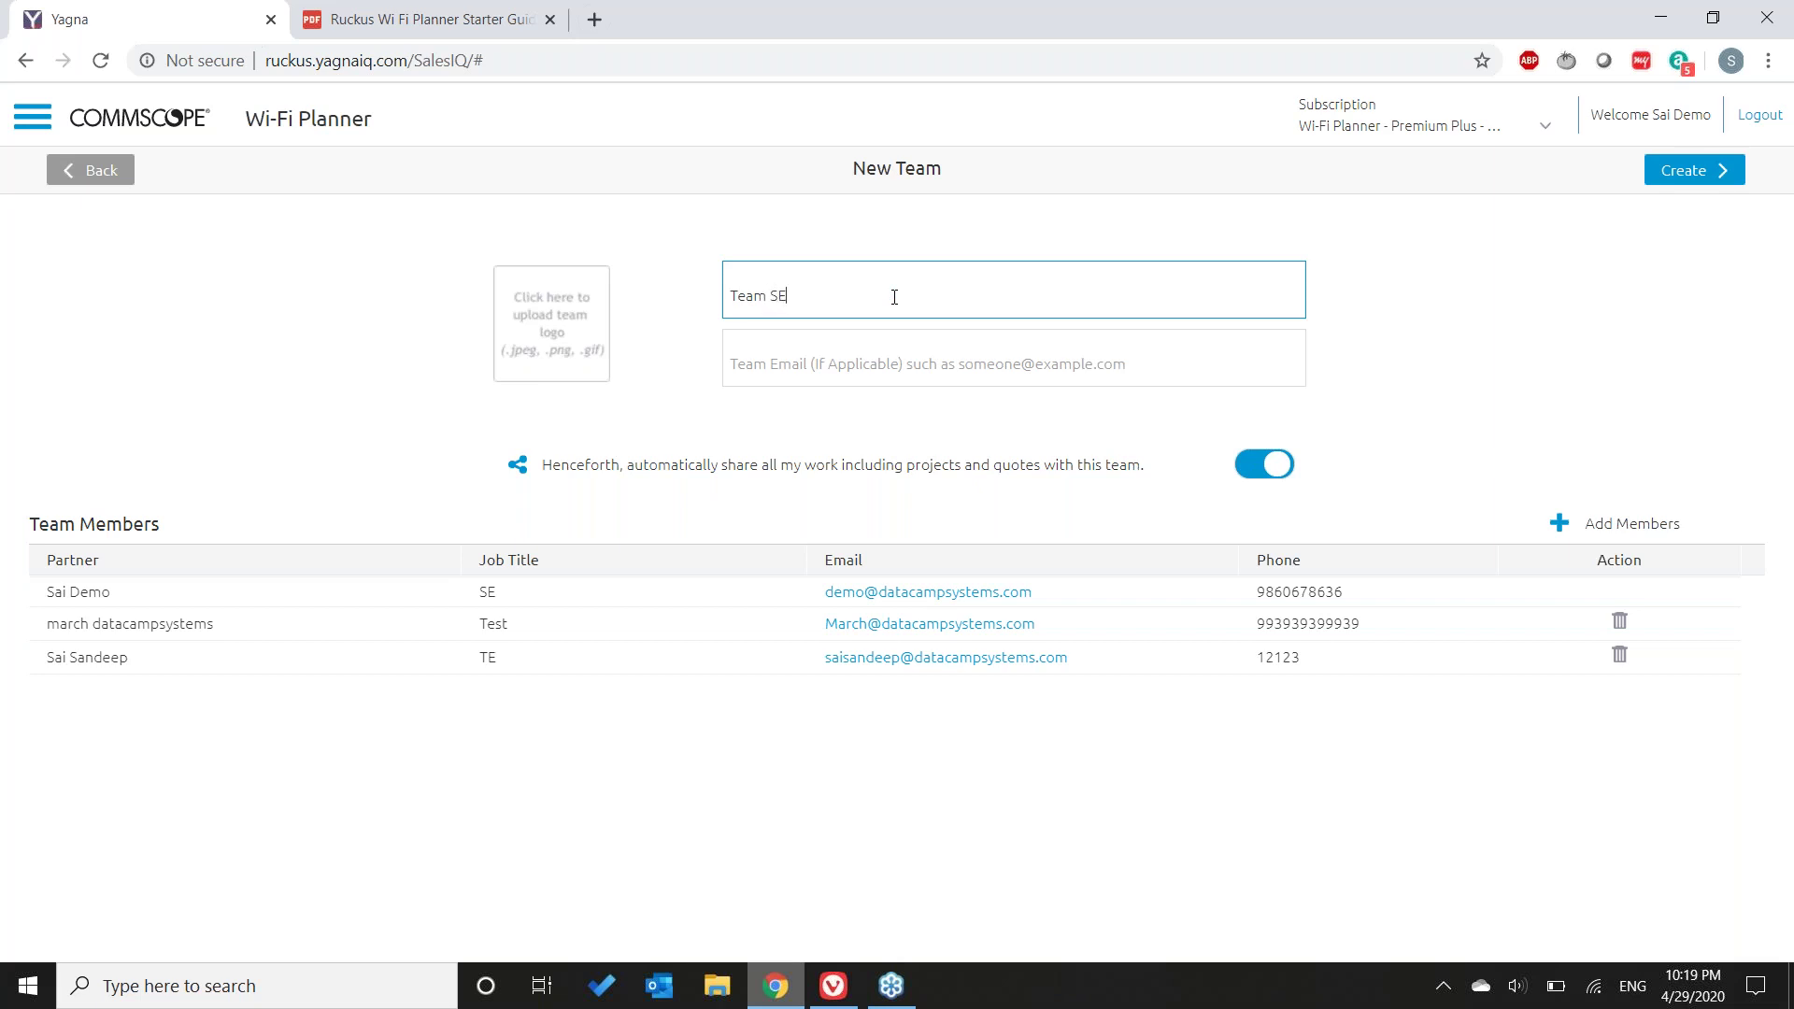
pyautogui.click(1693, 170)
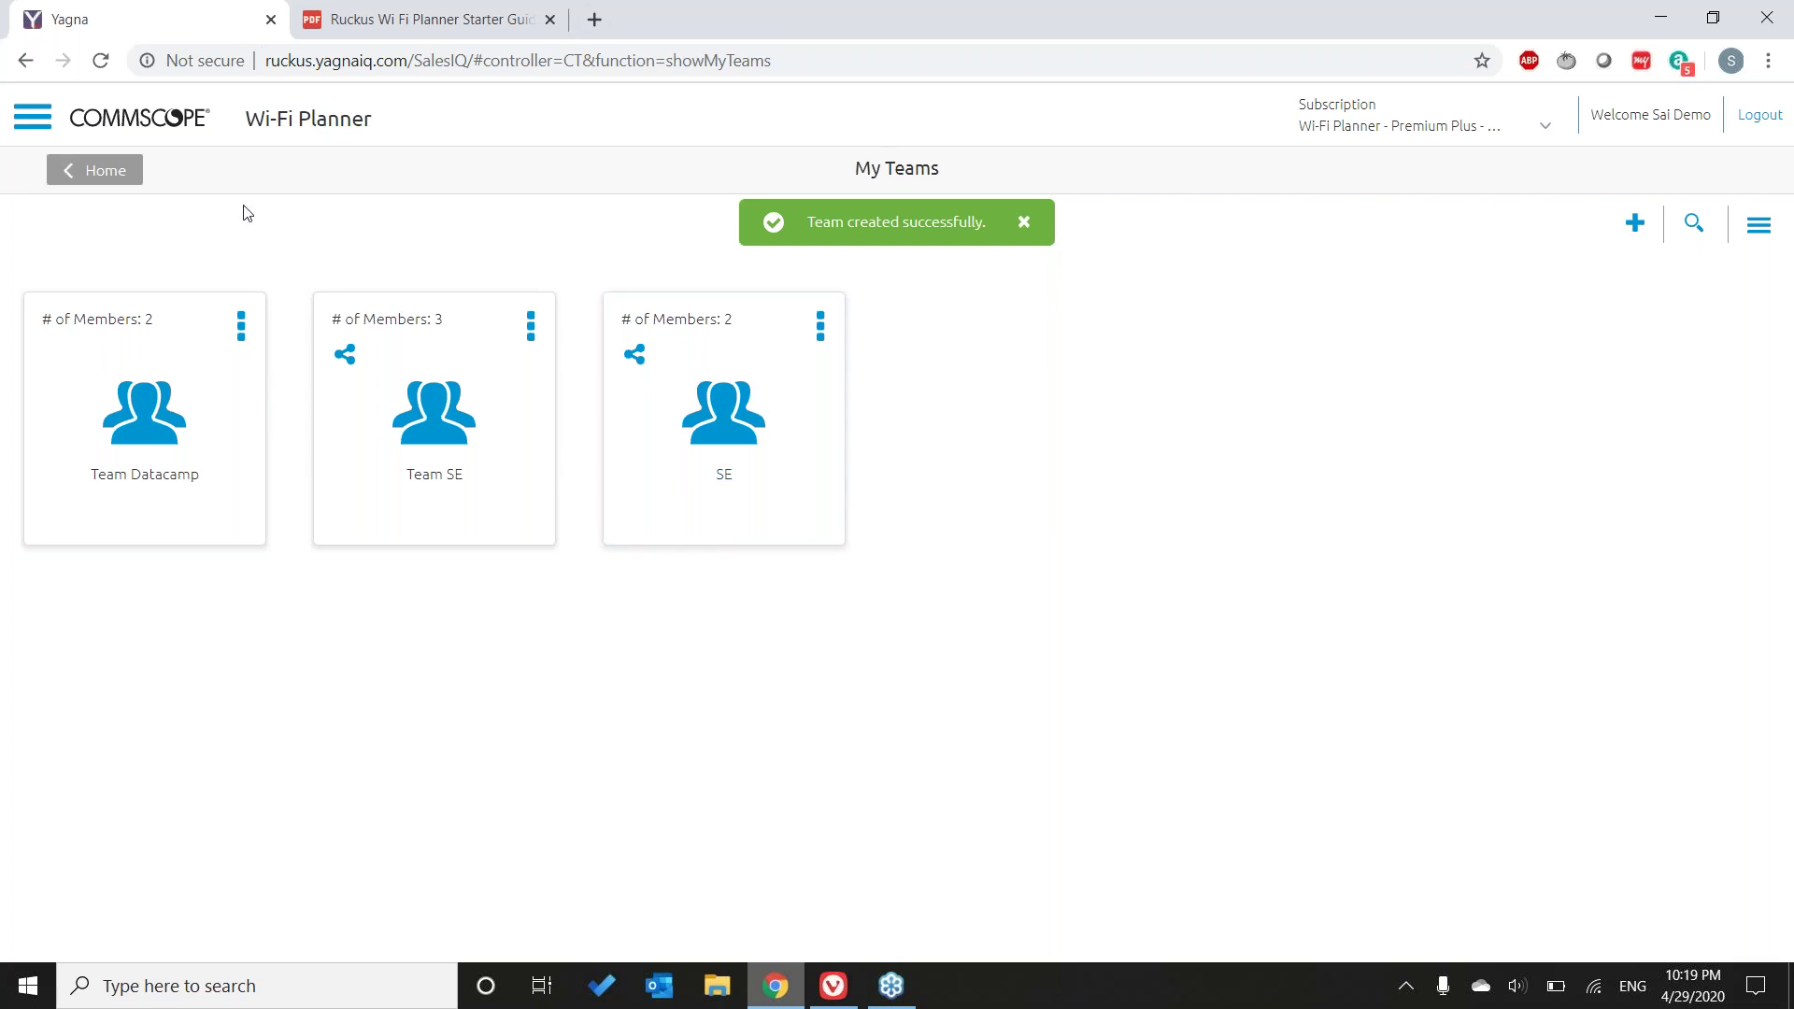
# - Return to the Home dashboard and open the first V Sea Buff design under Recent Designs
pyautogui.click(25, 126)
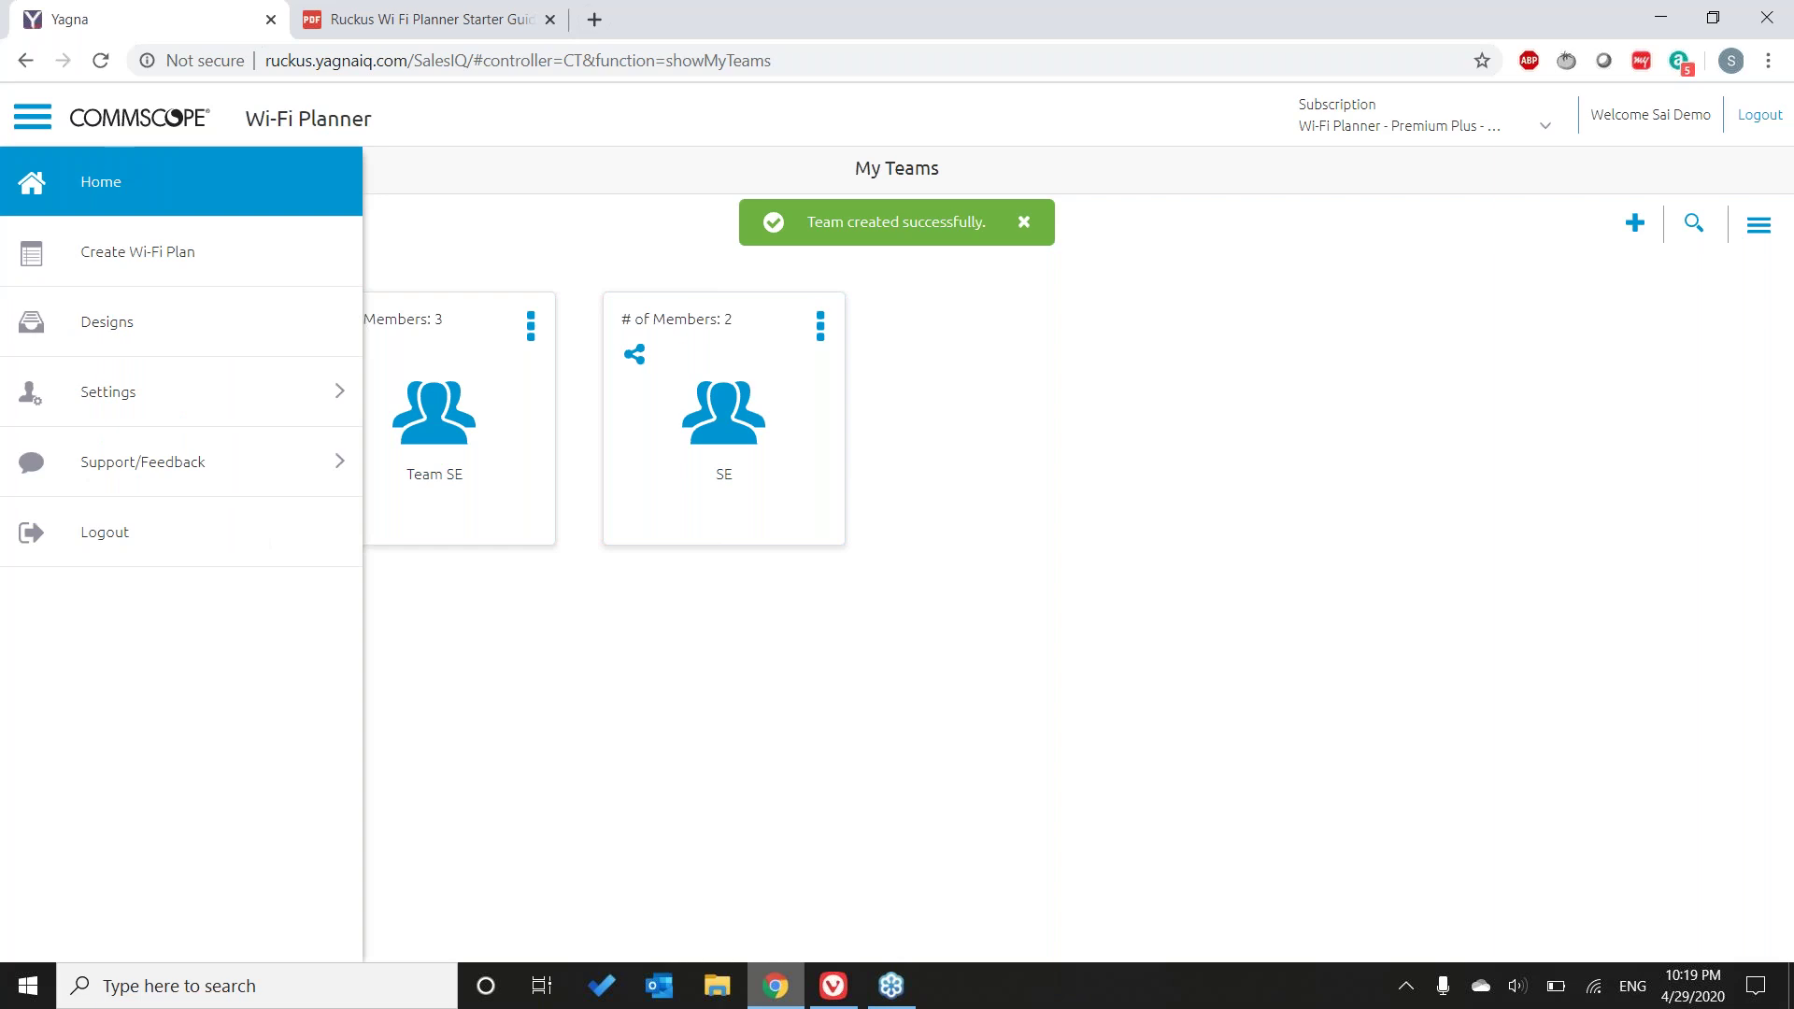
pyautogui.click(101, 181)
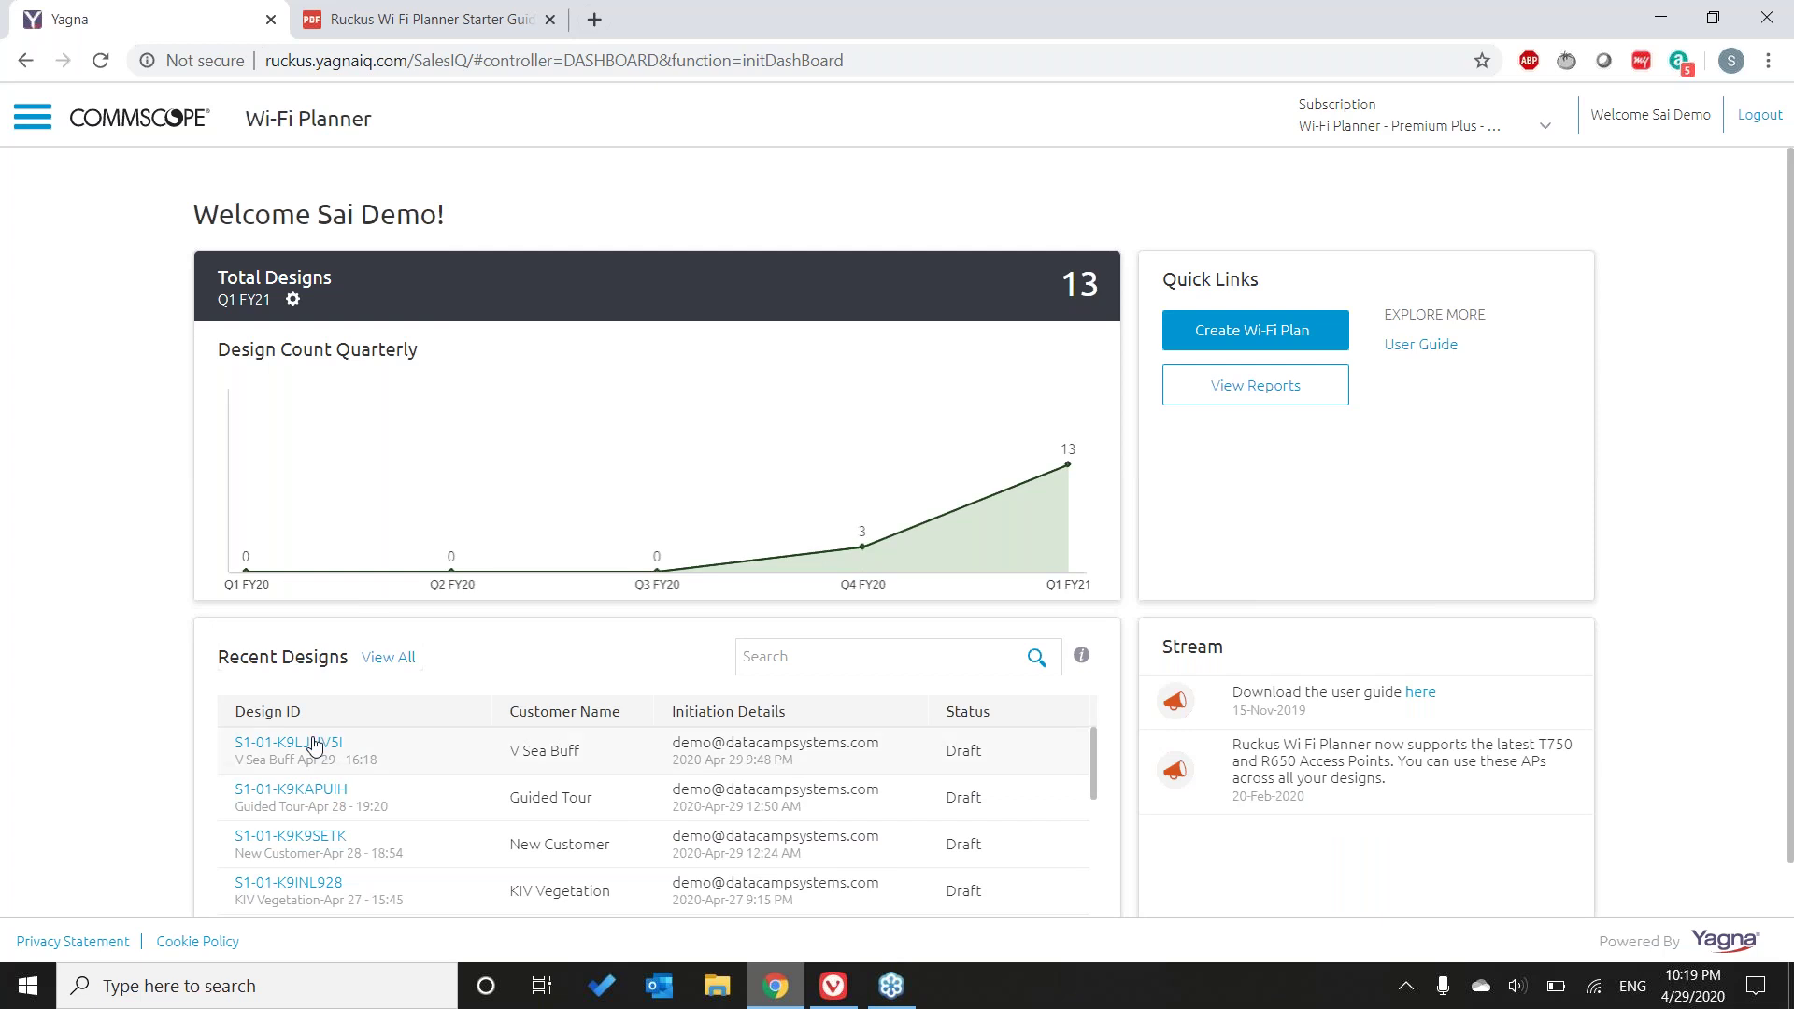
pyautogui.click(314, 745)
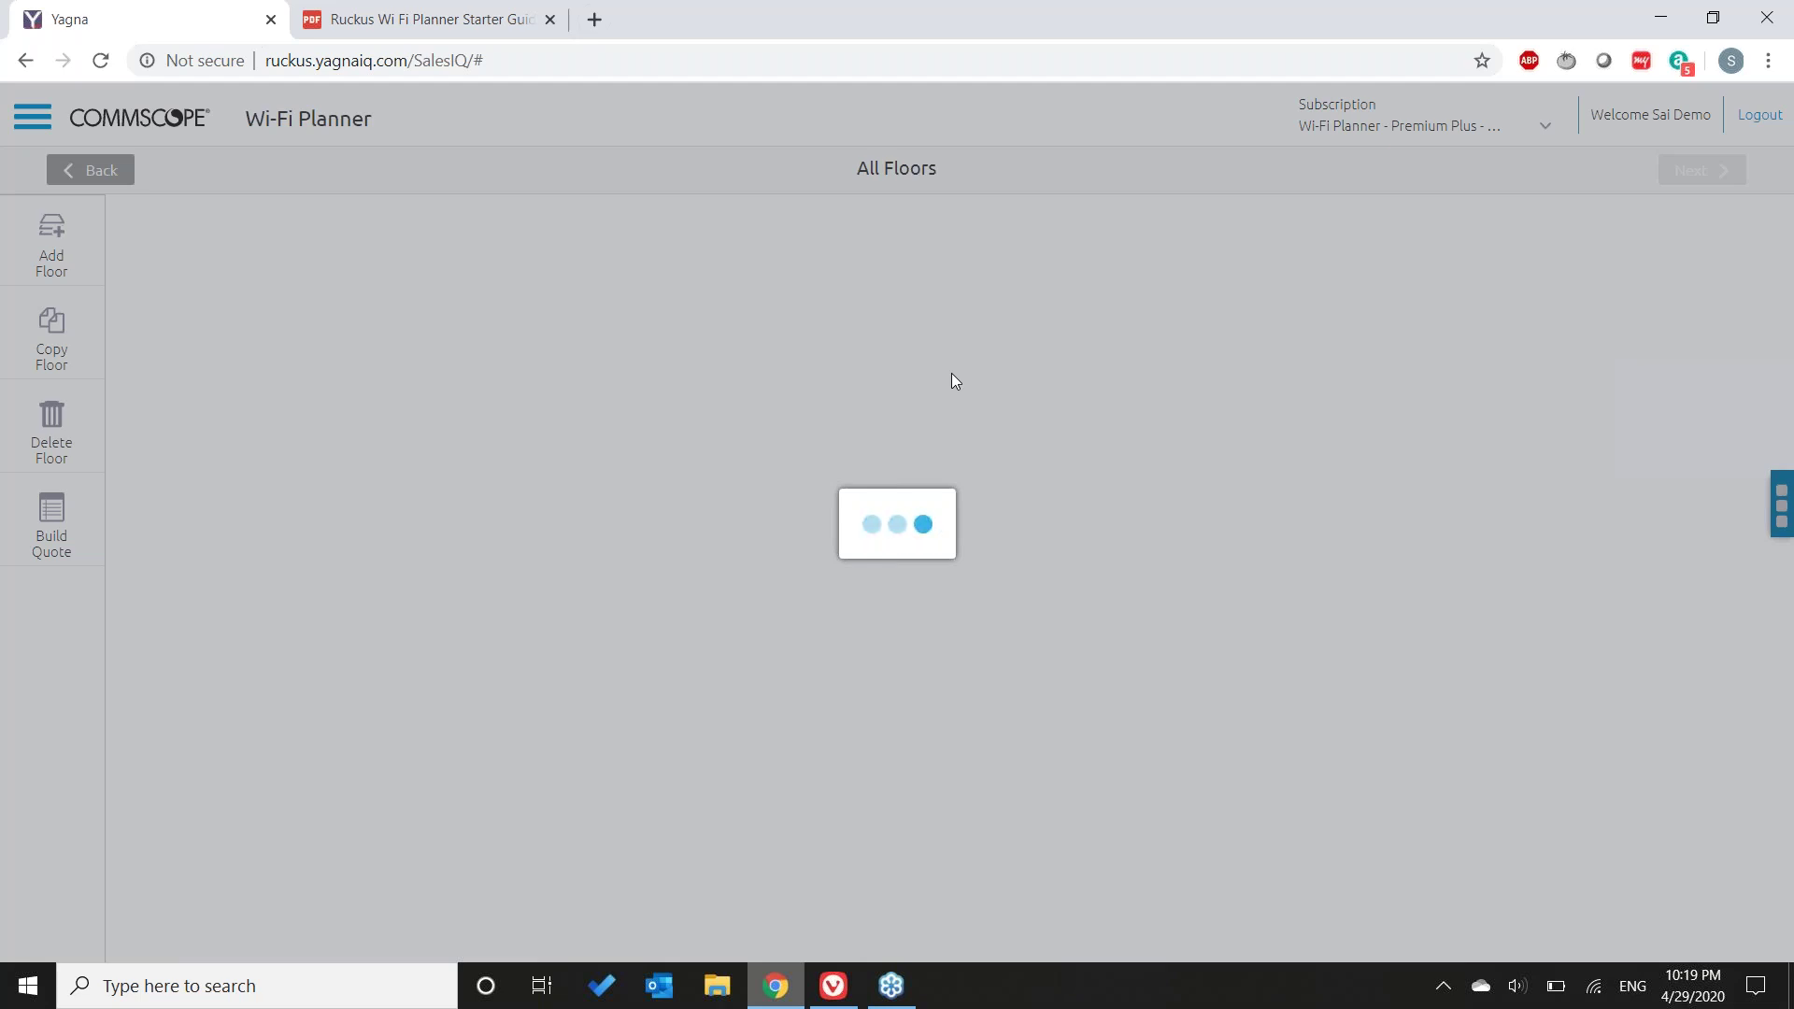
# - Close the starter guide PDF, make 2 copies of Floor 1, and continue to Floor Details
pyautogui.click(550, 19)
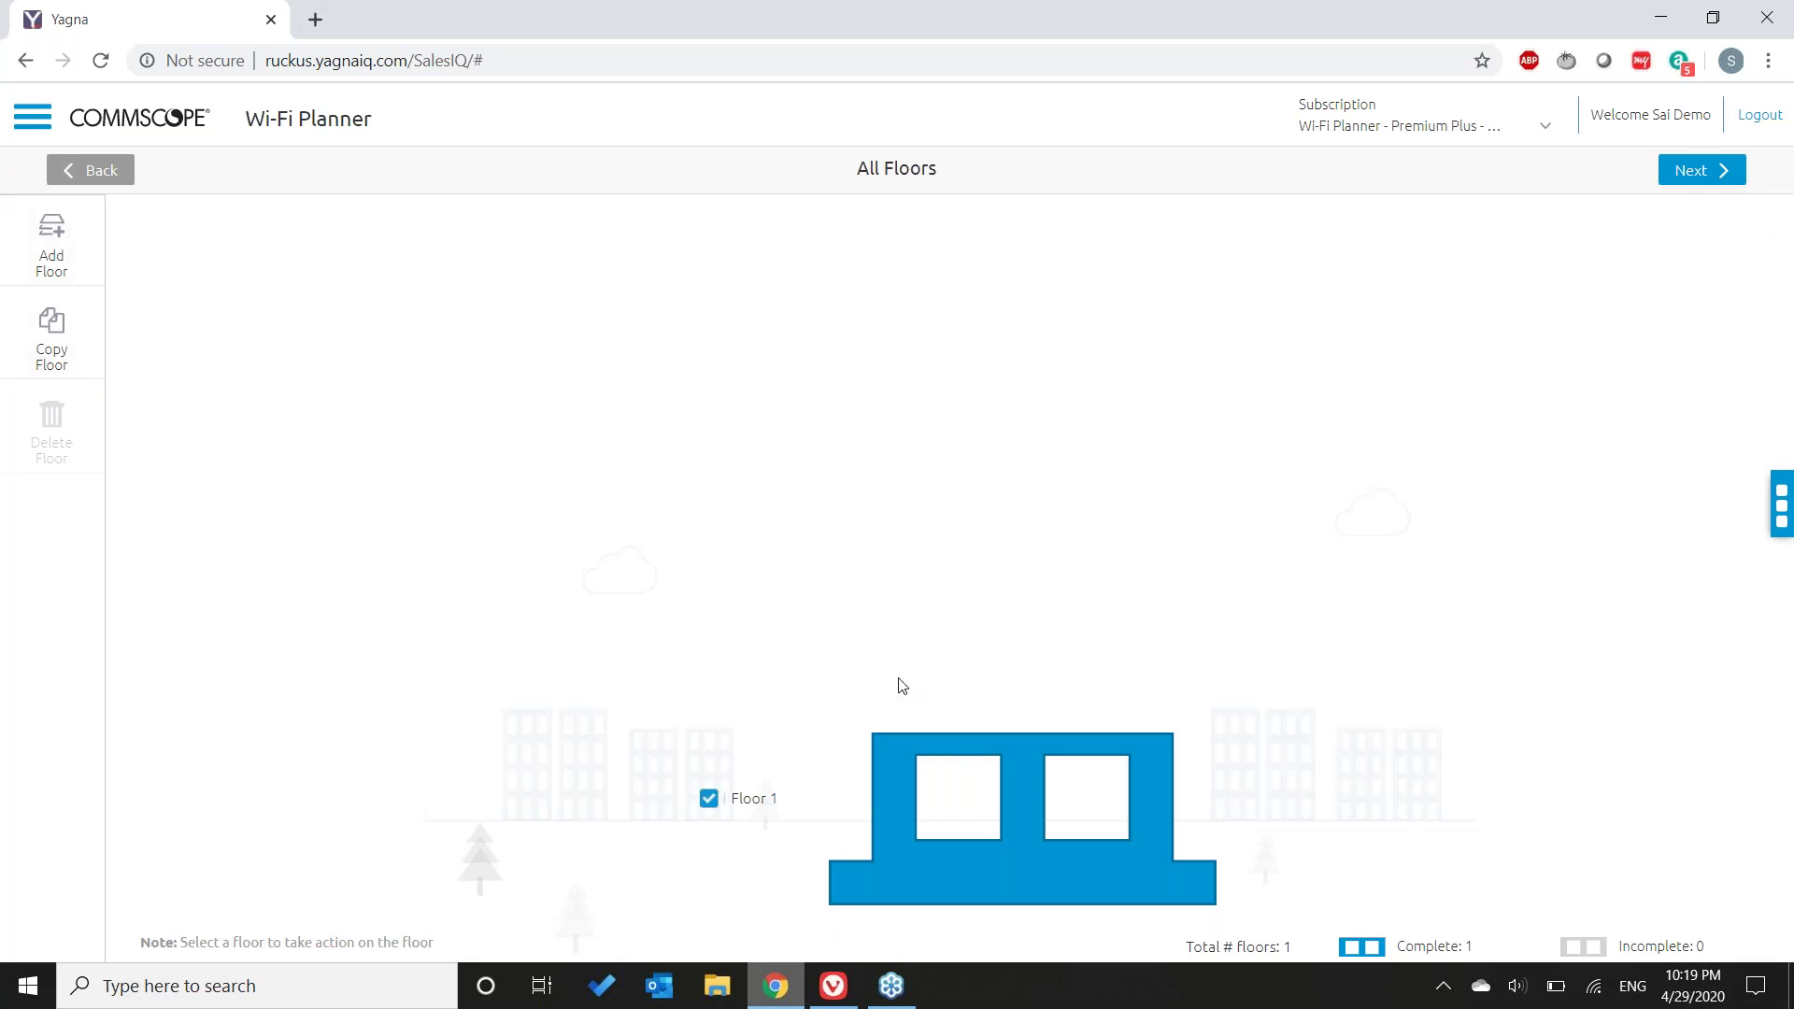
pyautogui.click(52, 327)
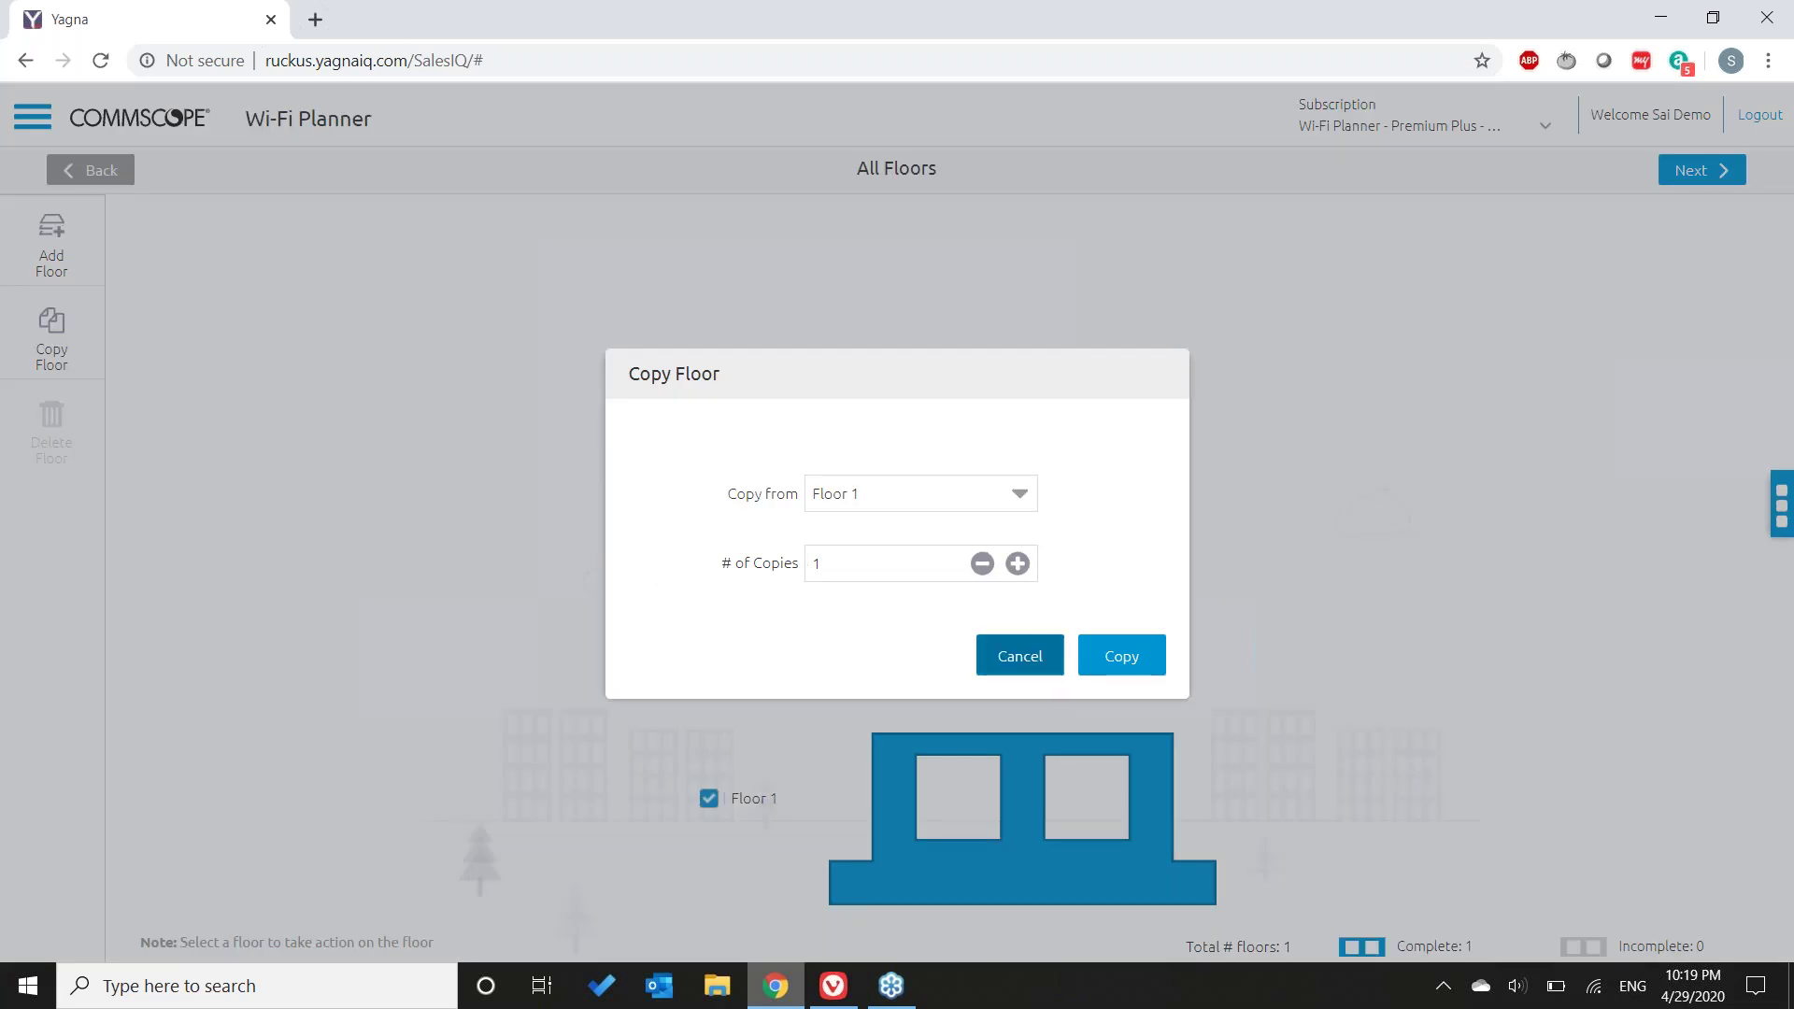
pyautogui.click(1017, 564)
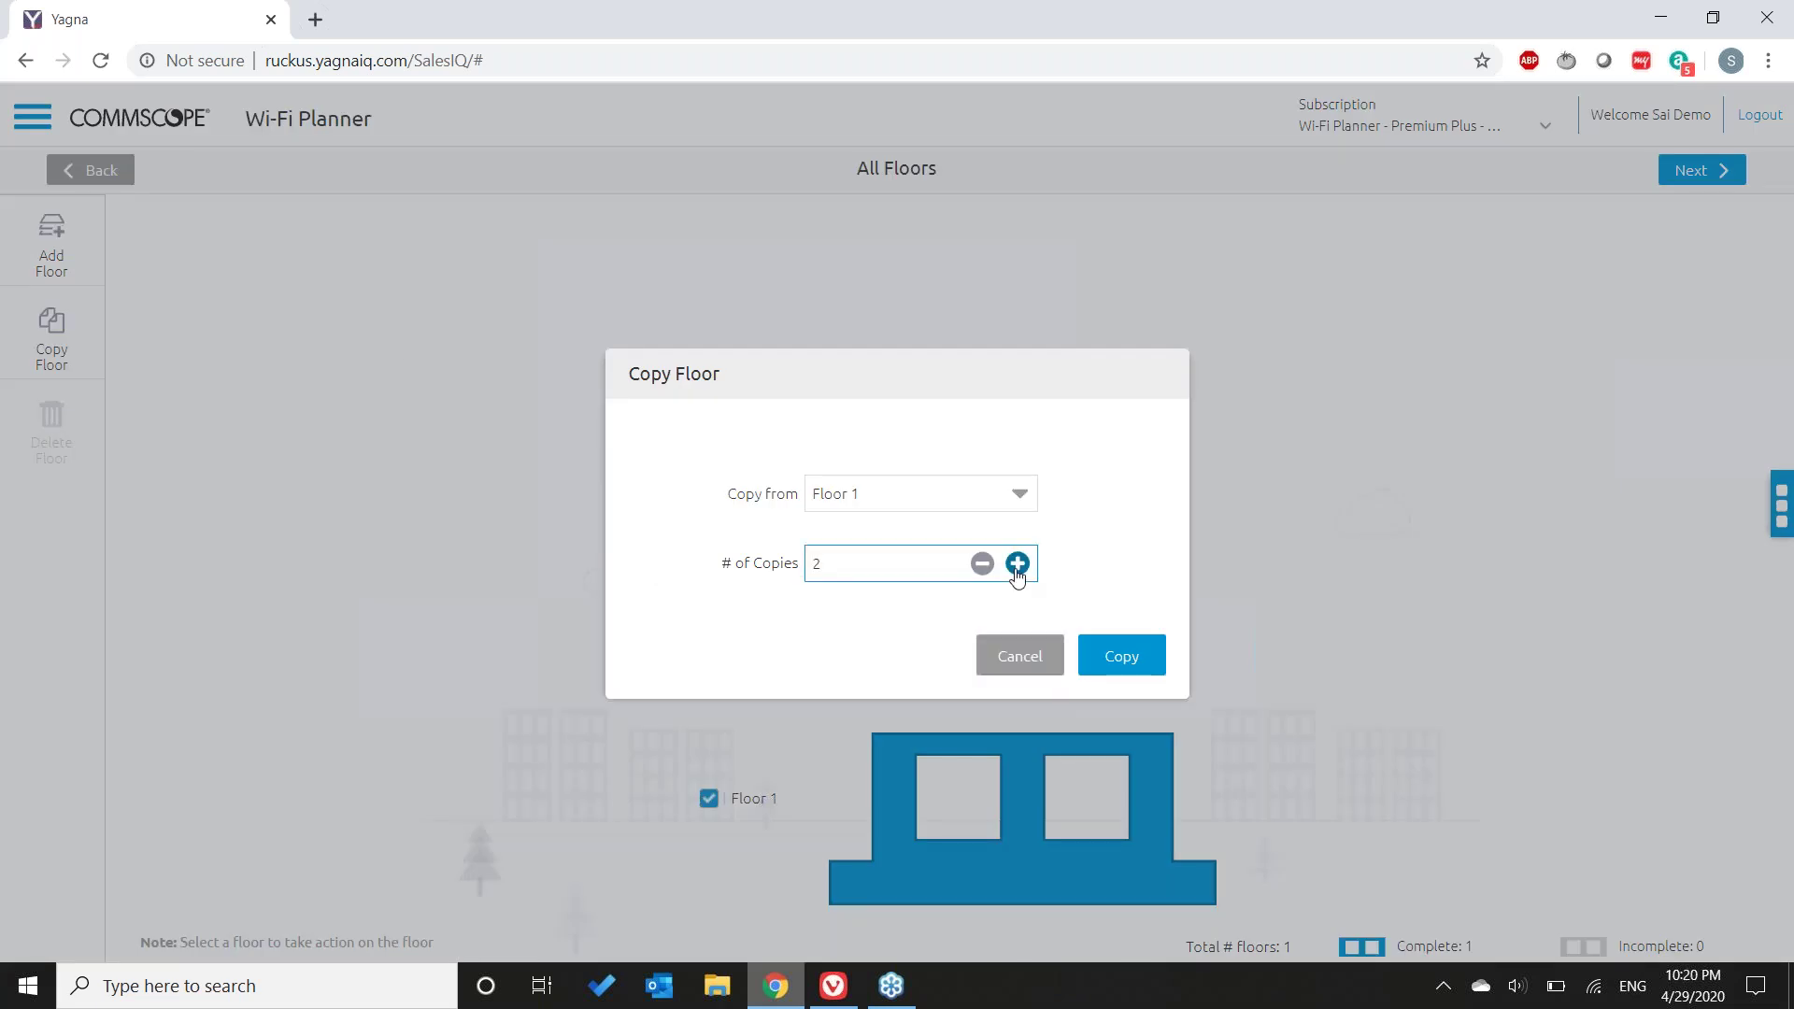
pyautogui.click(1121, 654)
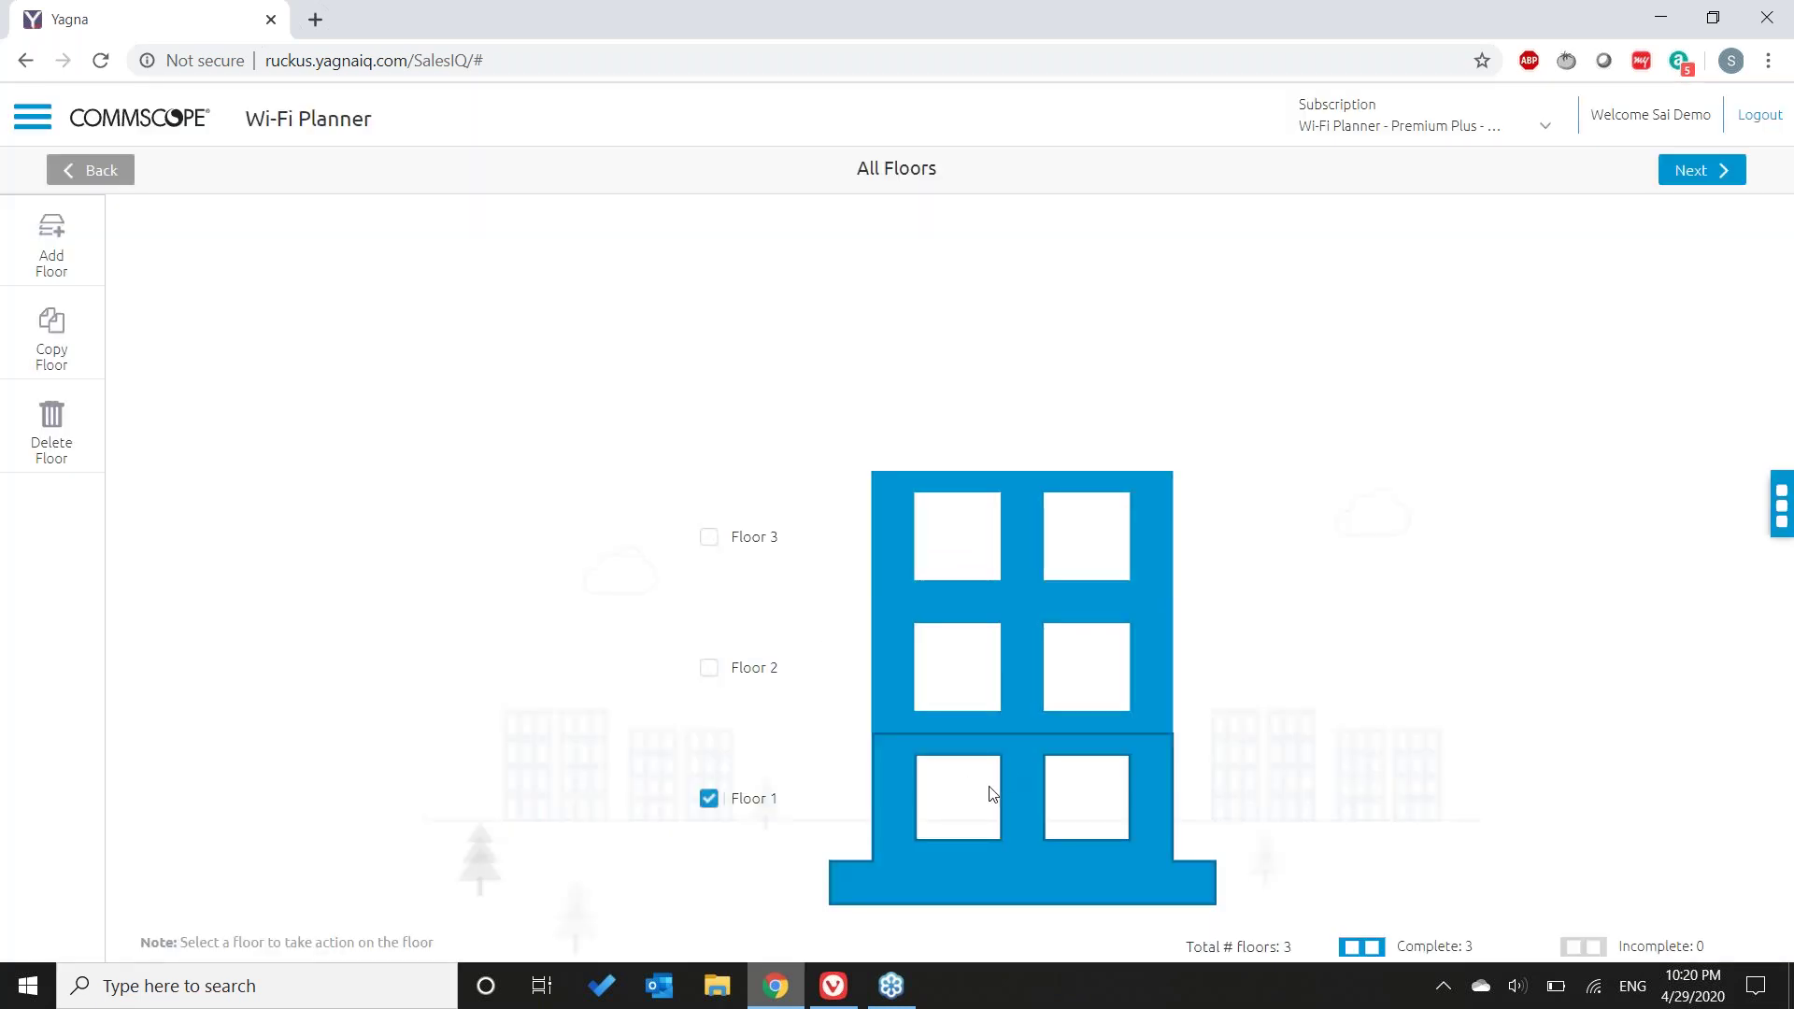
pyautogui.click(1692, 172)
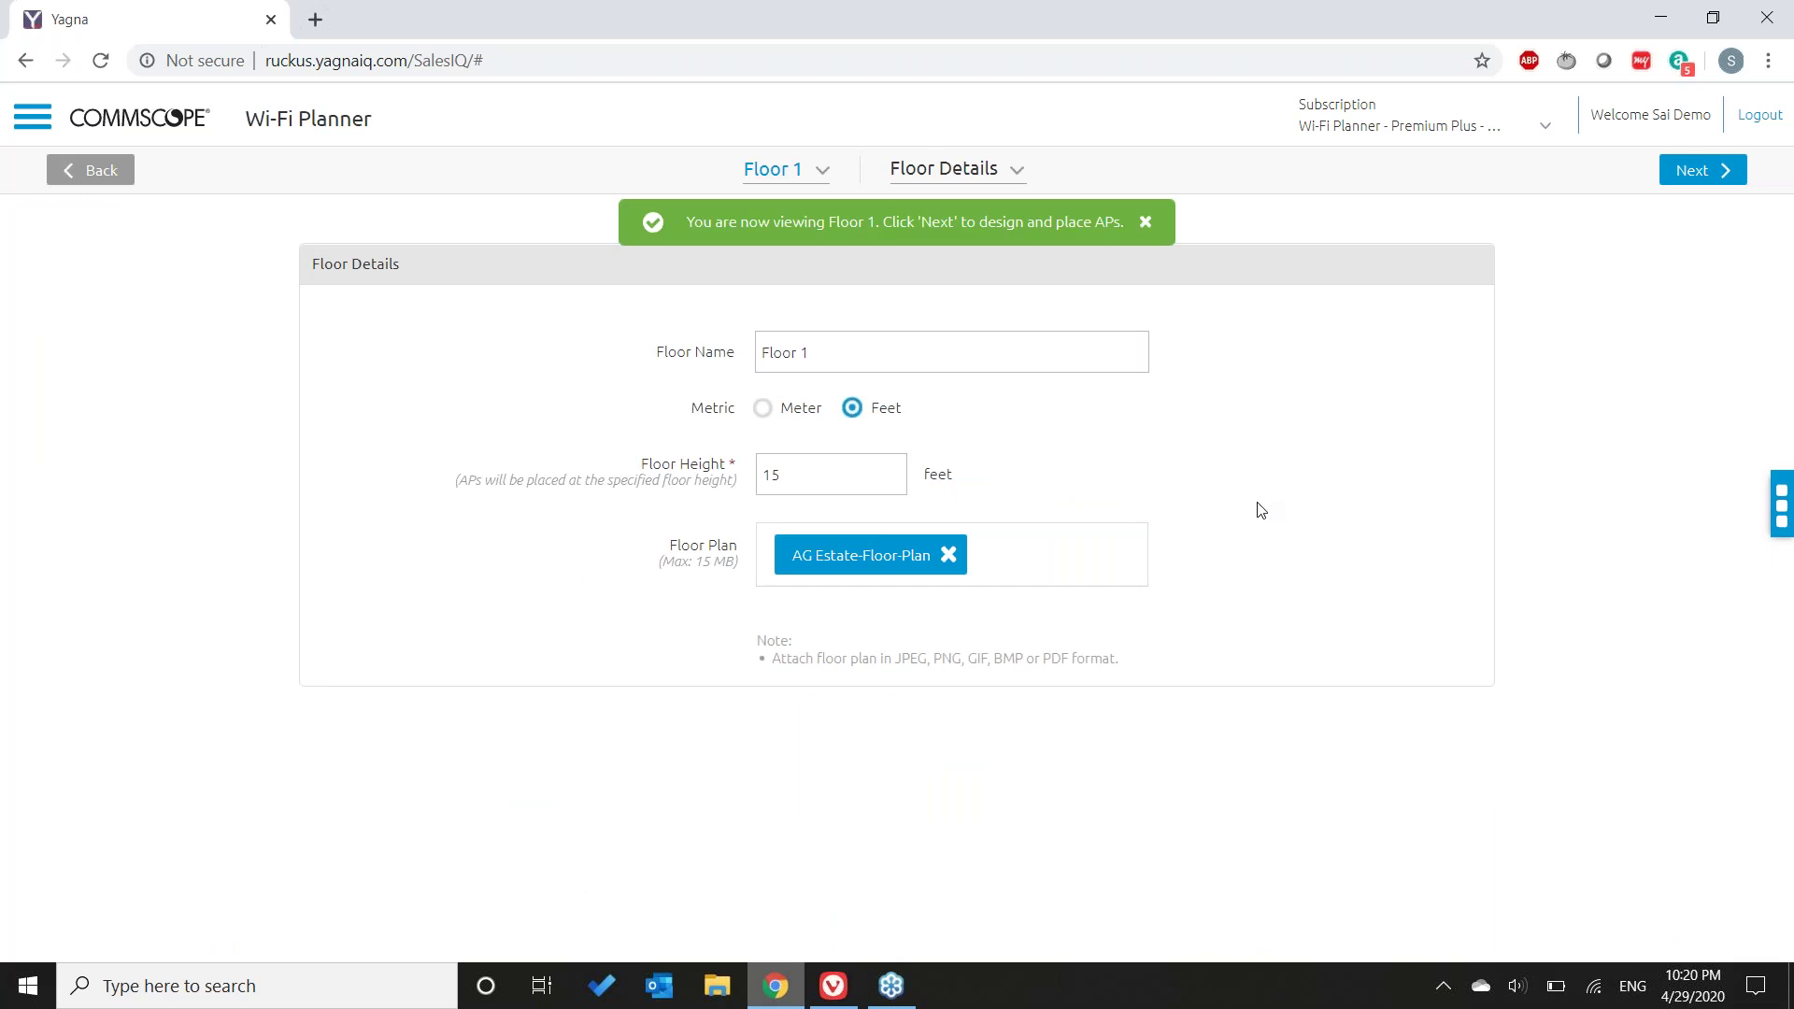
# - Switch the plan to Floor 2 and jump to its 4. AP Placement heat map
pyautogui.click(824, 177)
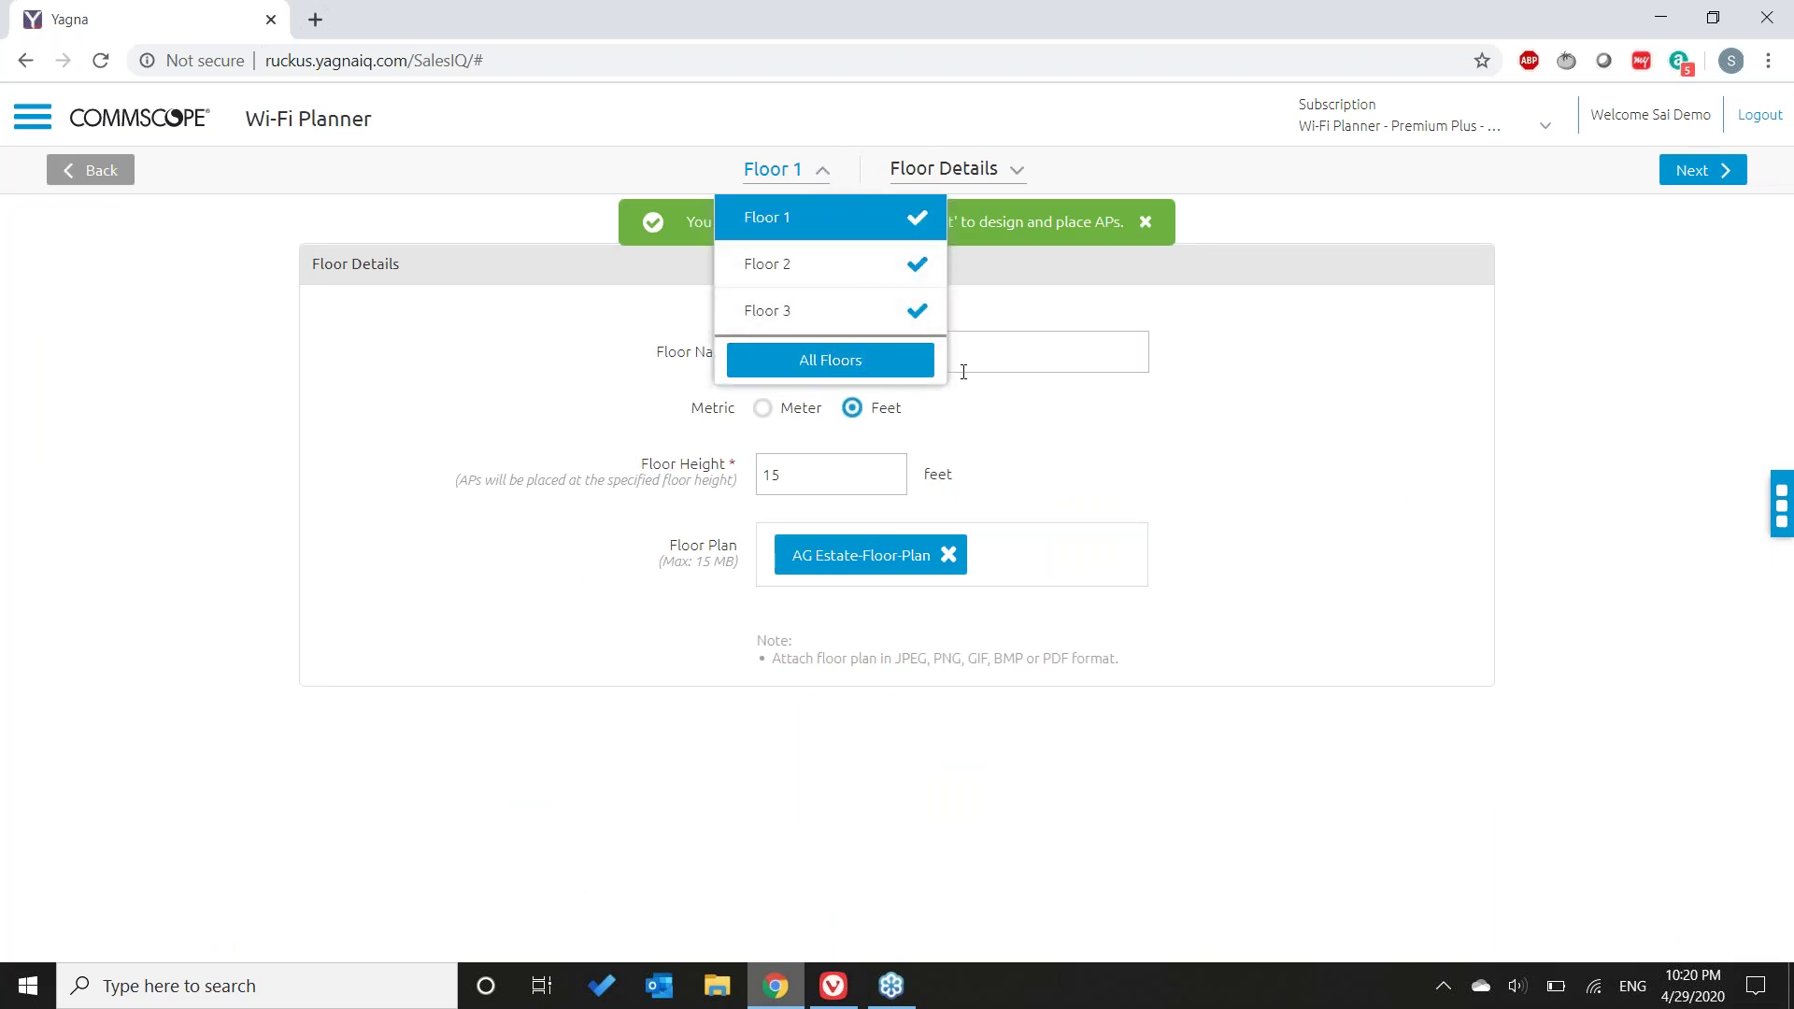
pyautogui.click(911, 281)
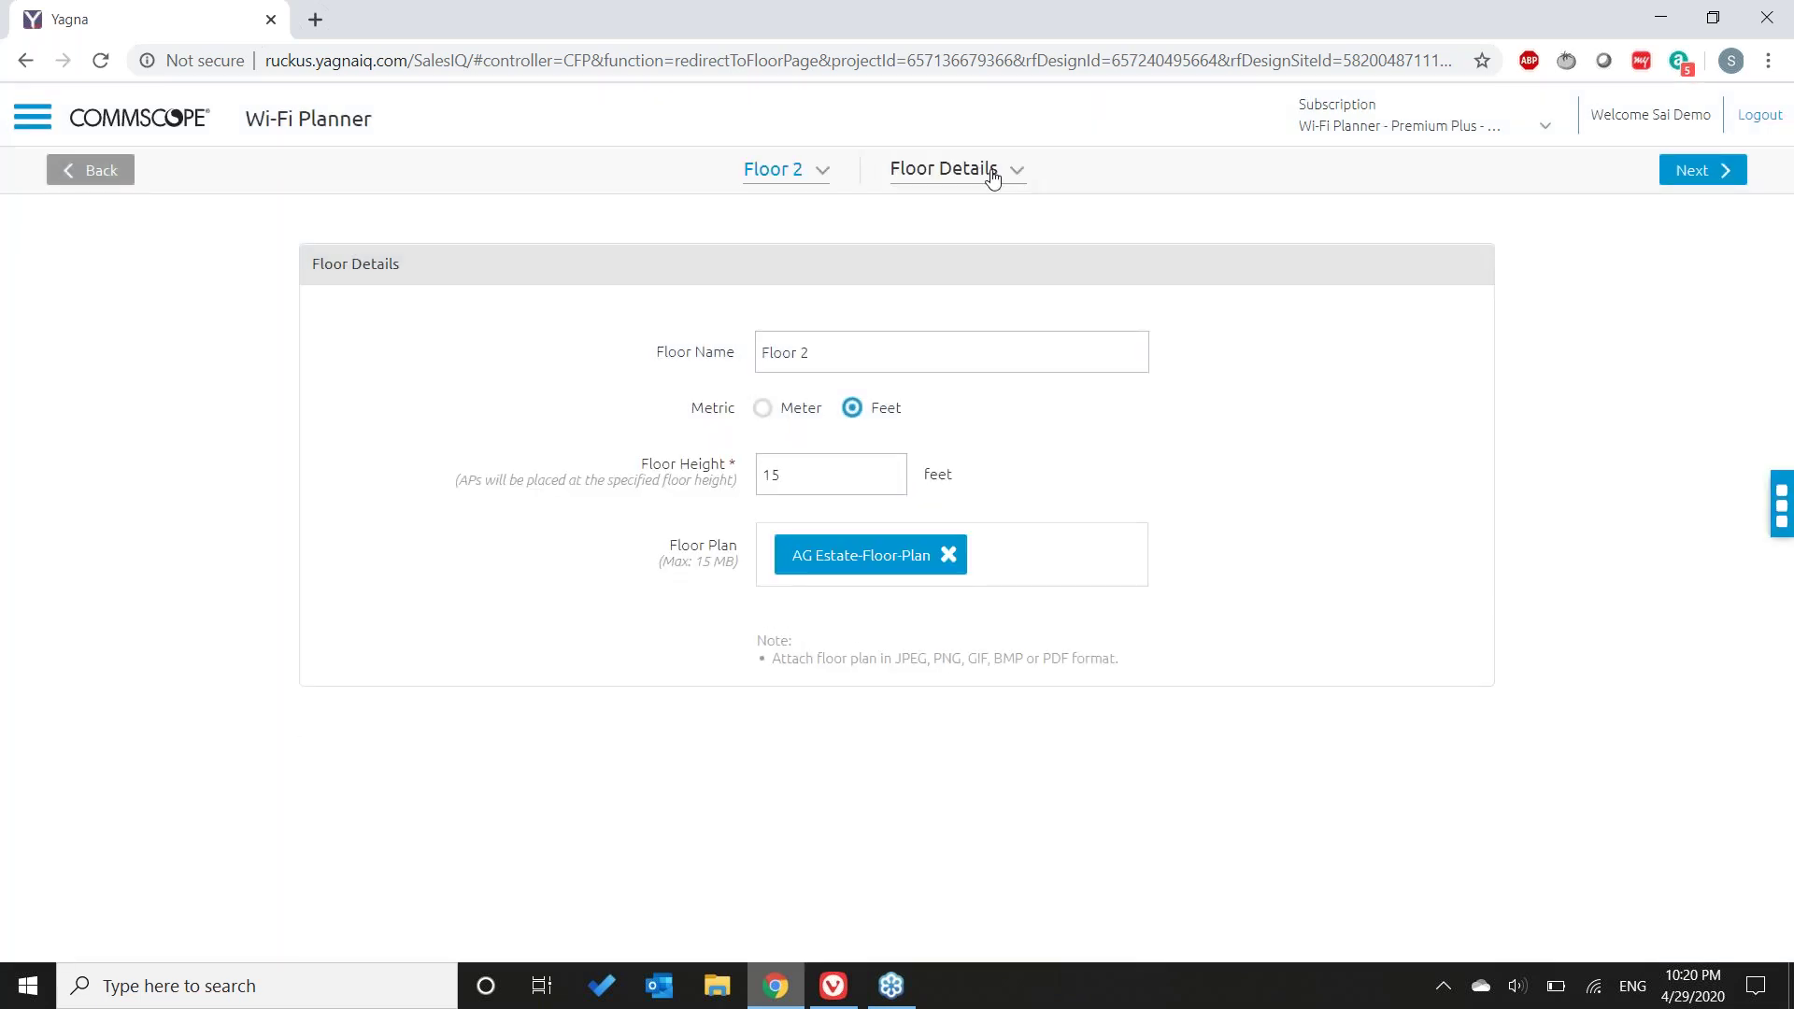
pyautogui.click(1004, 172)
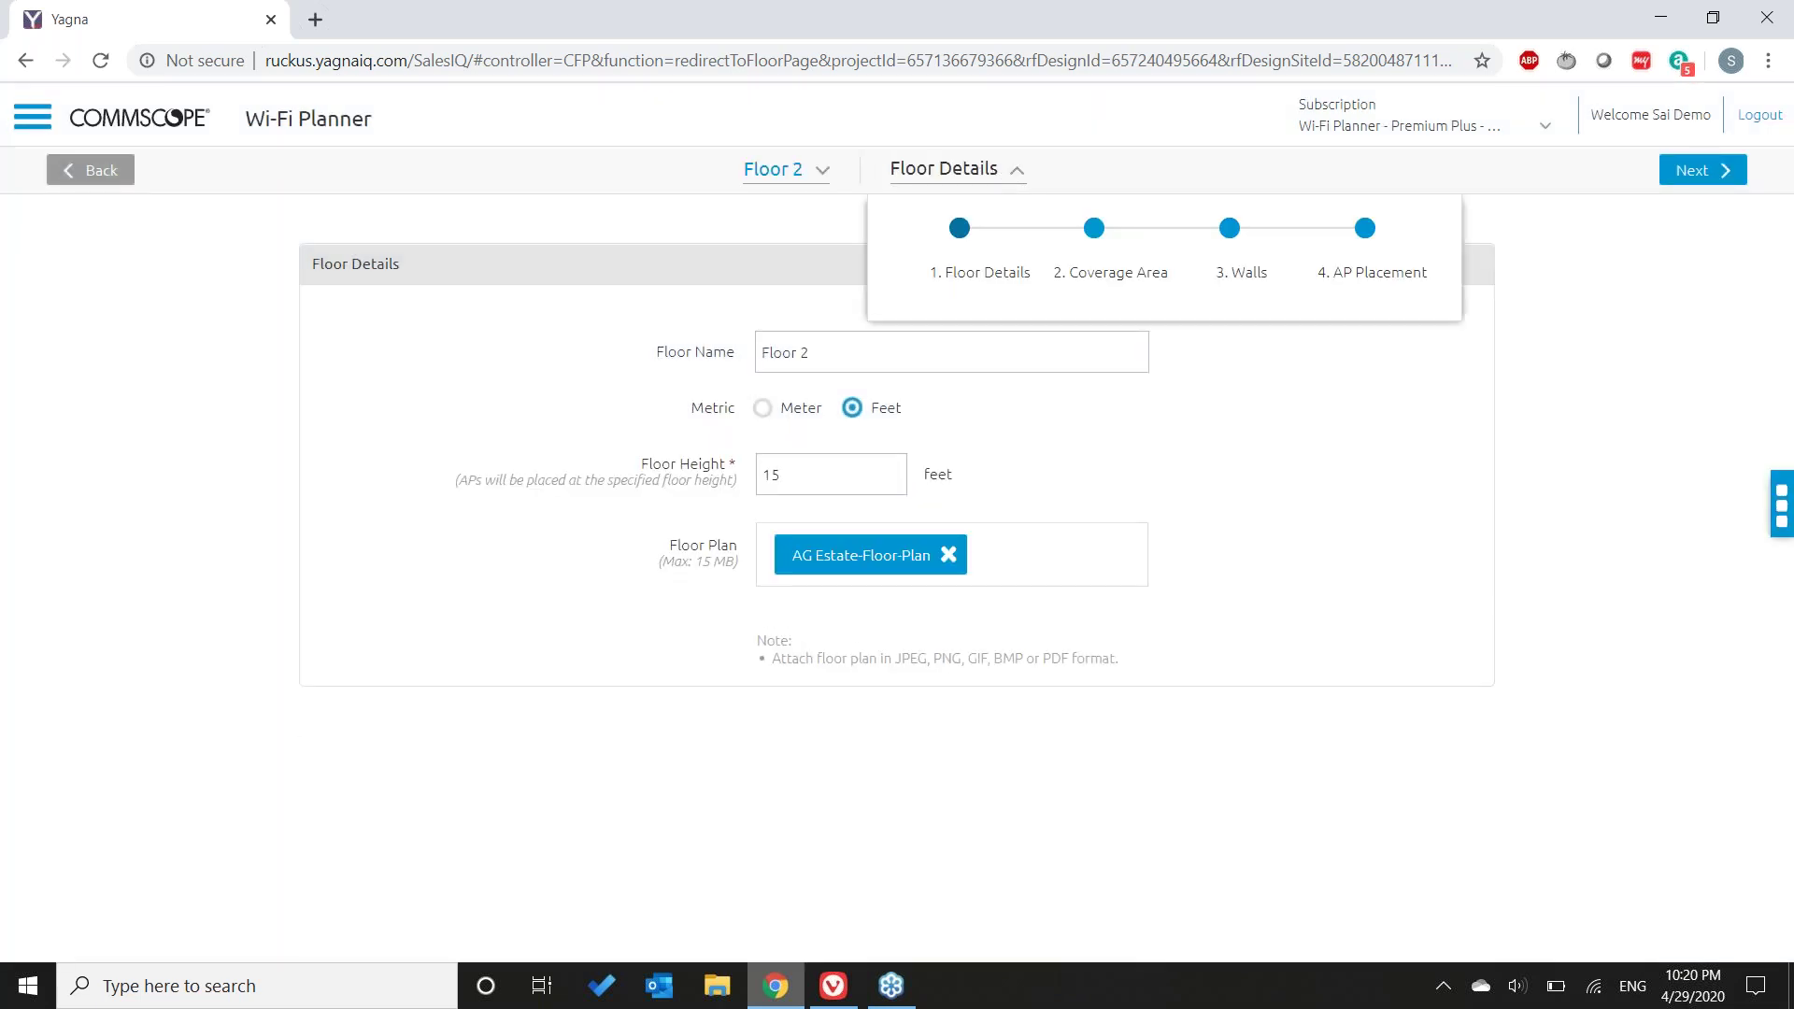
pyautogui.click(1384, 247)
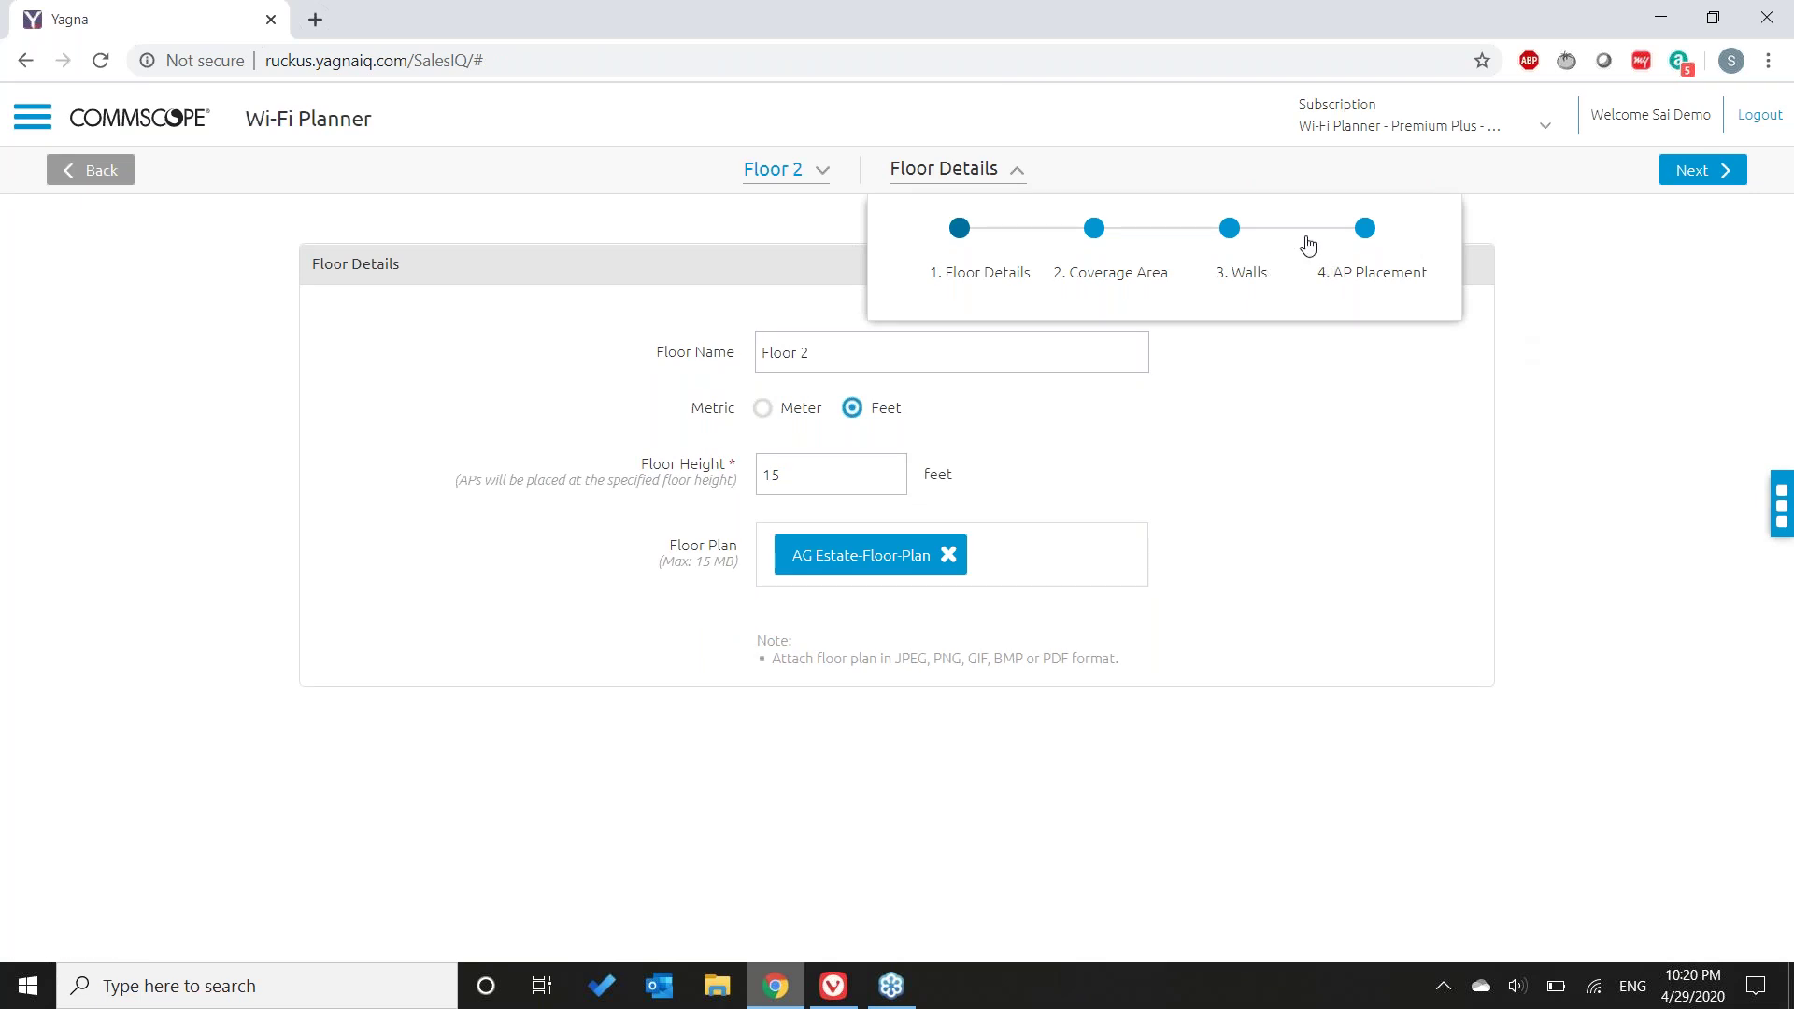
pyautogui.click(1363, 229)
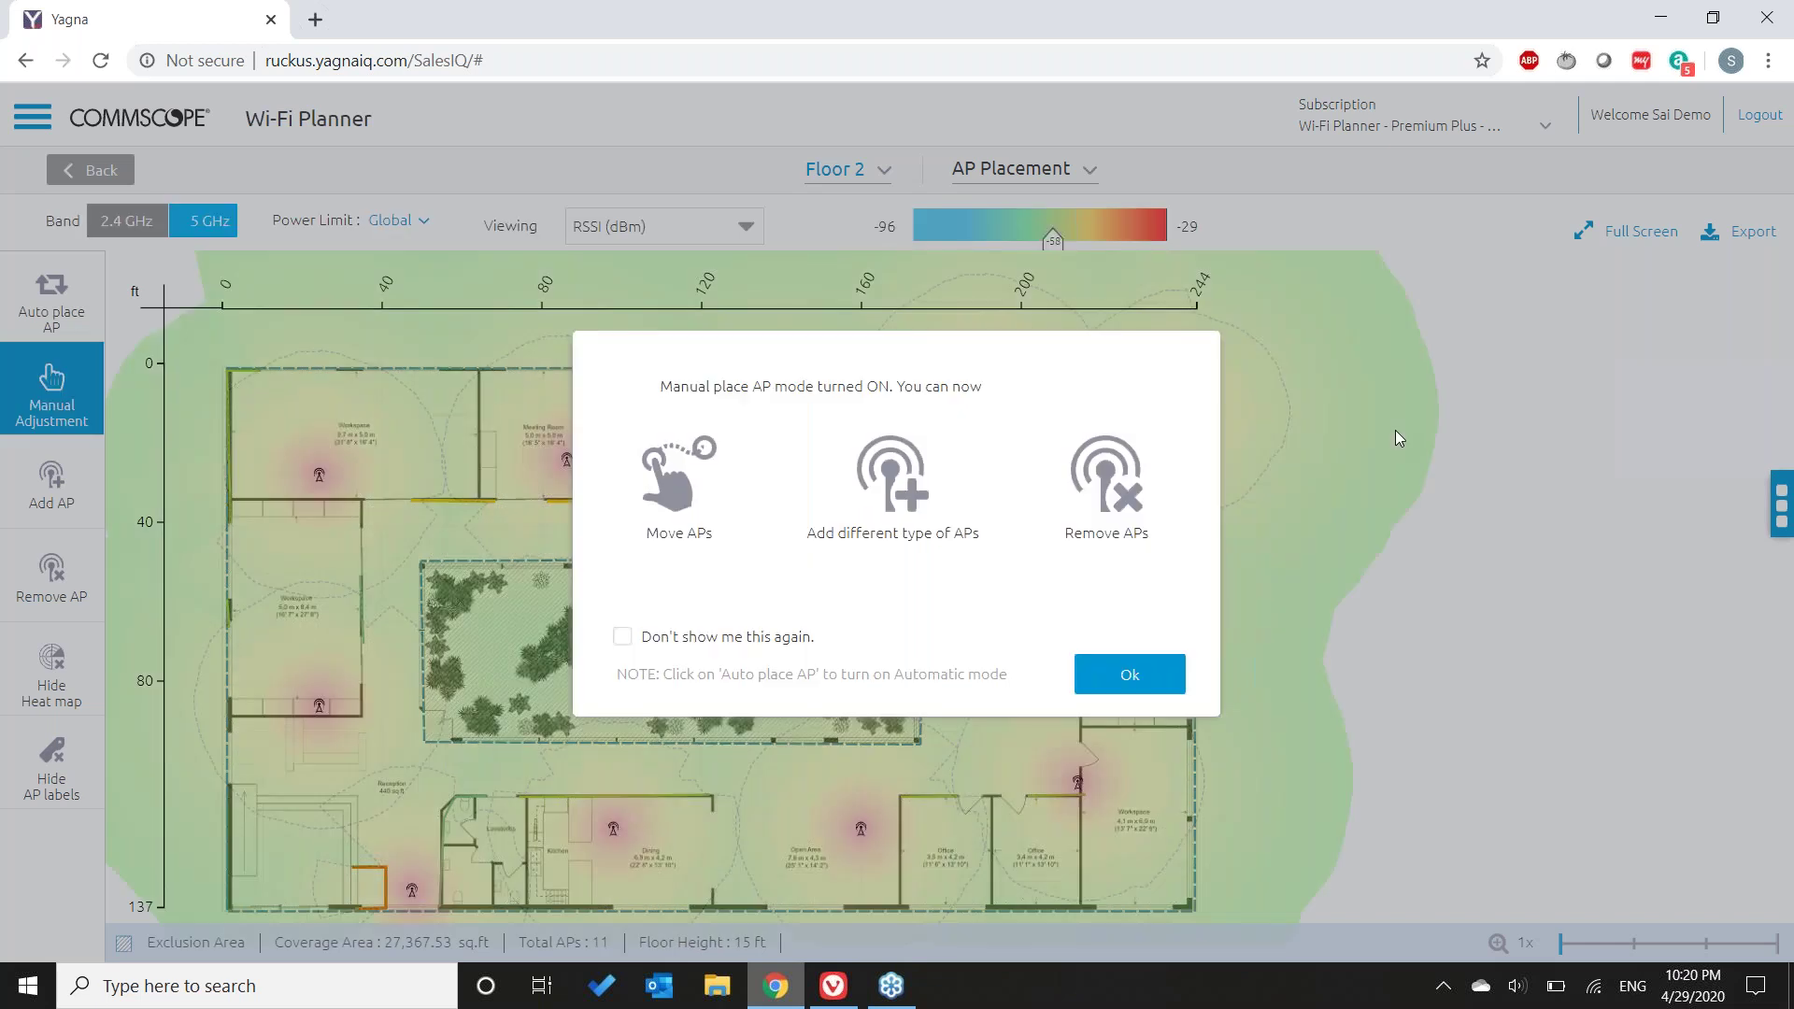
# - Dismiss the manual placement notice and keep RSSI (dBm) as the heatmap viewing mode
pyautogui.click(1107, 656)
pyautogui.click(745, 227)
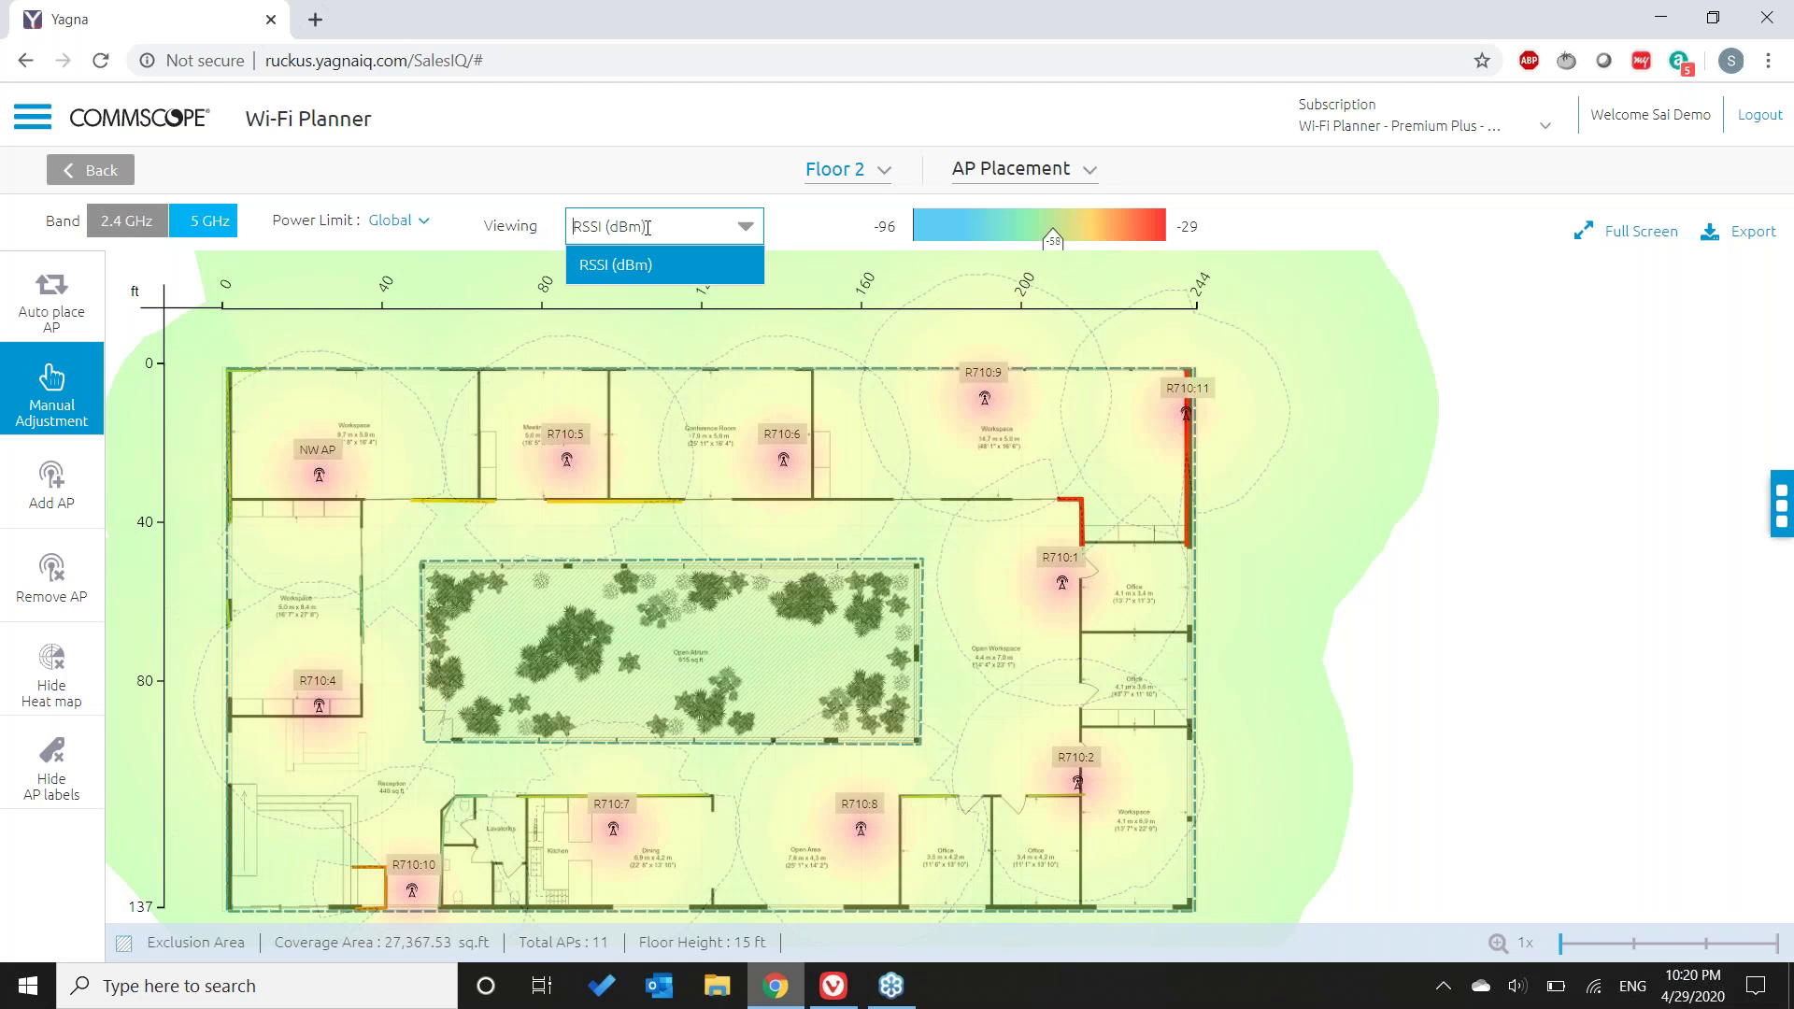
pyautogui.click(915, 236)
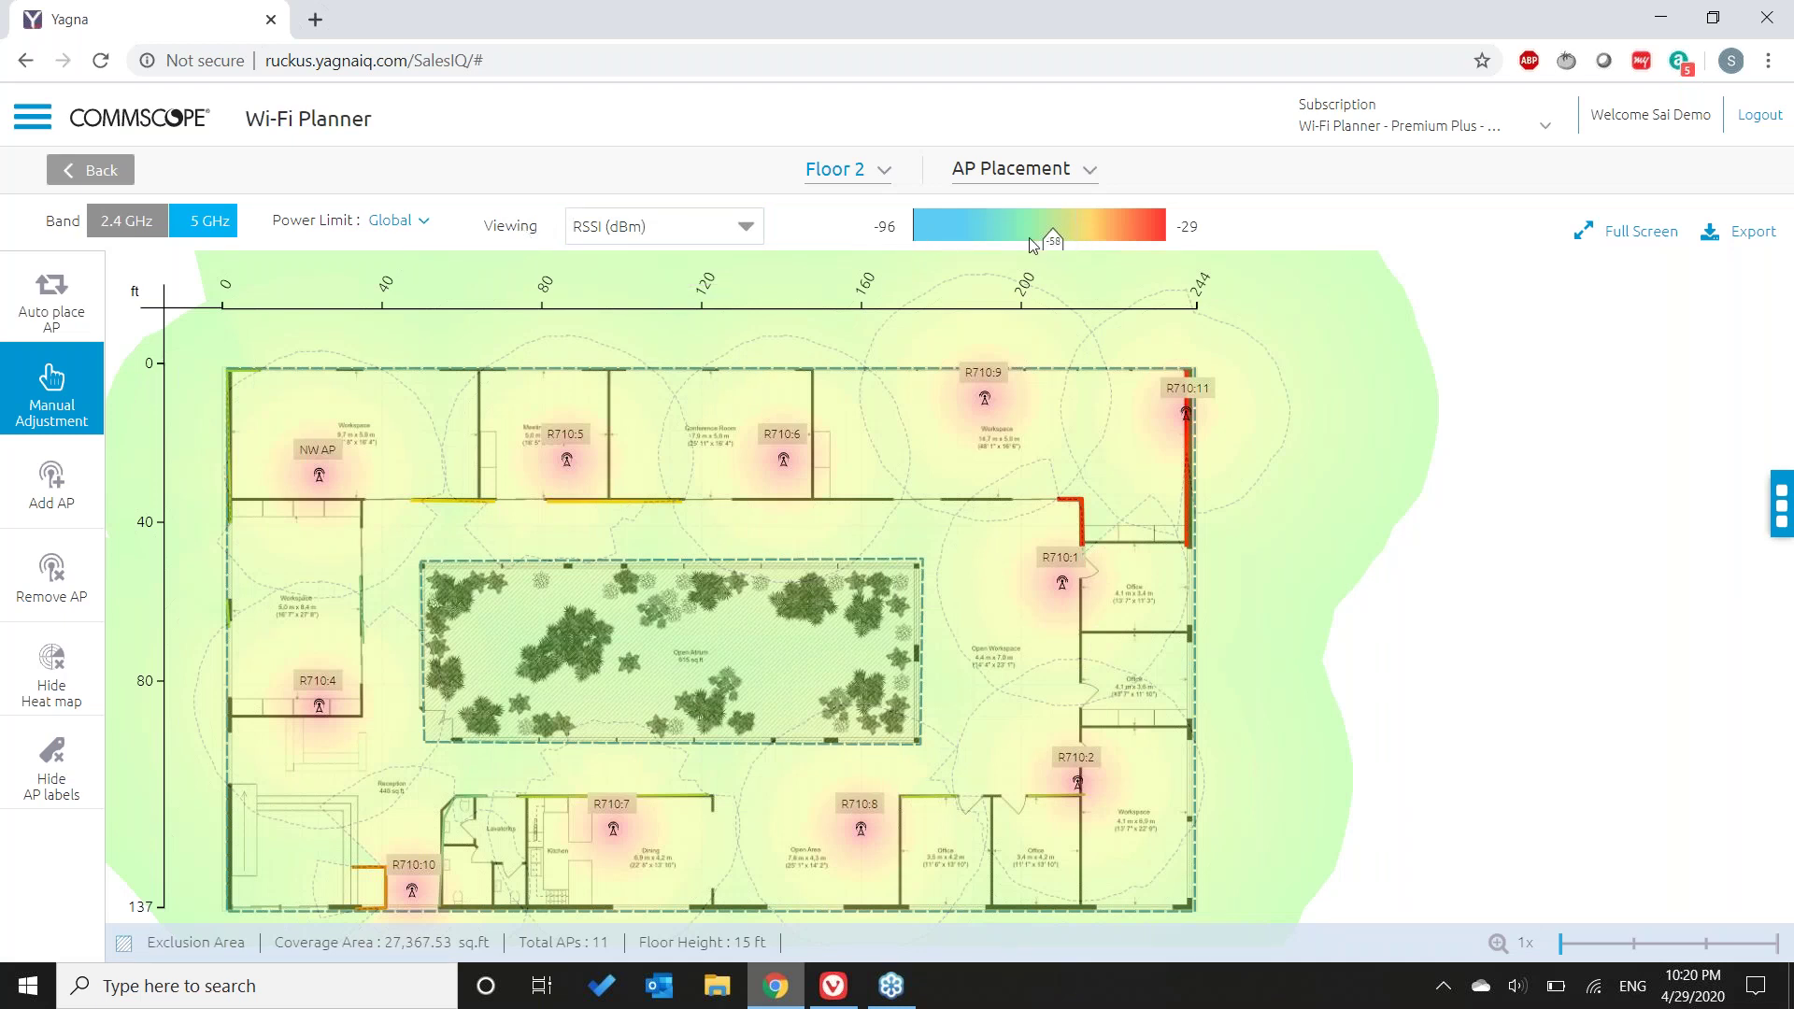
# - Adjust the coverage threshold on the RSSI colour scale to -58 dBm
pyautogui.press('Left')
pyautogui.click(1032, 243)
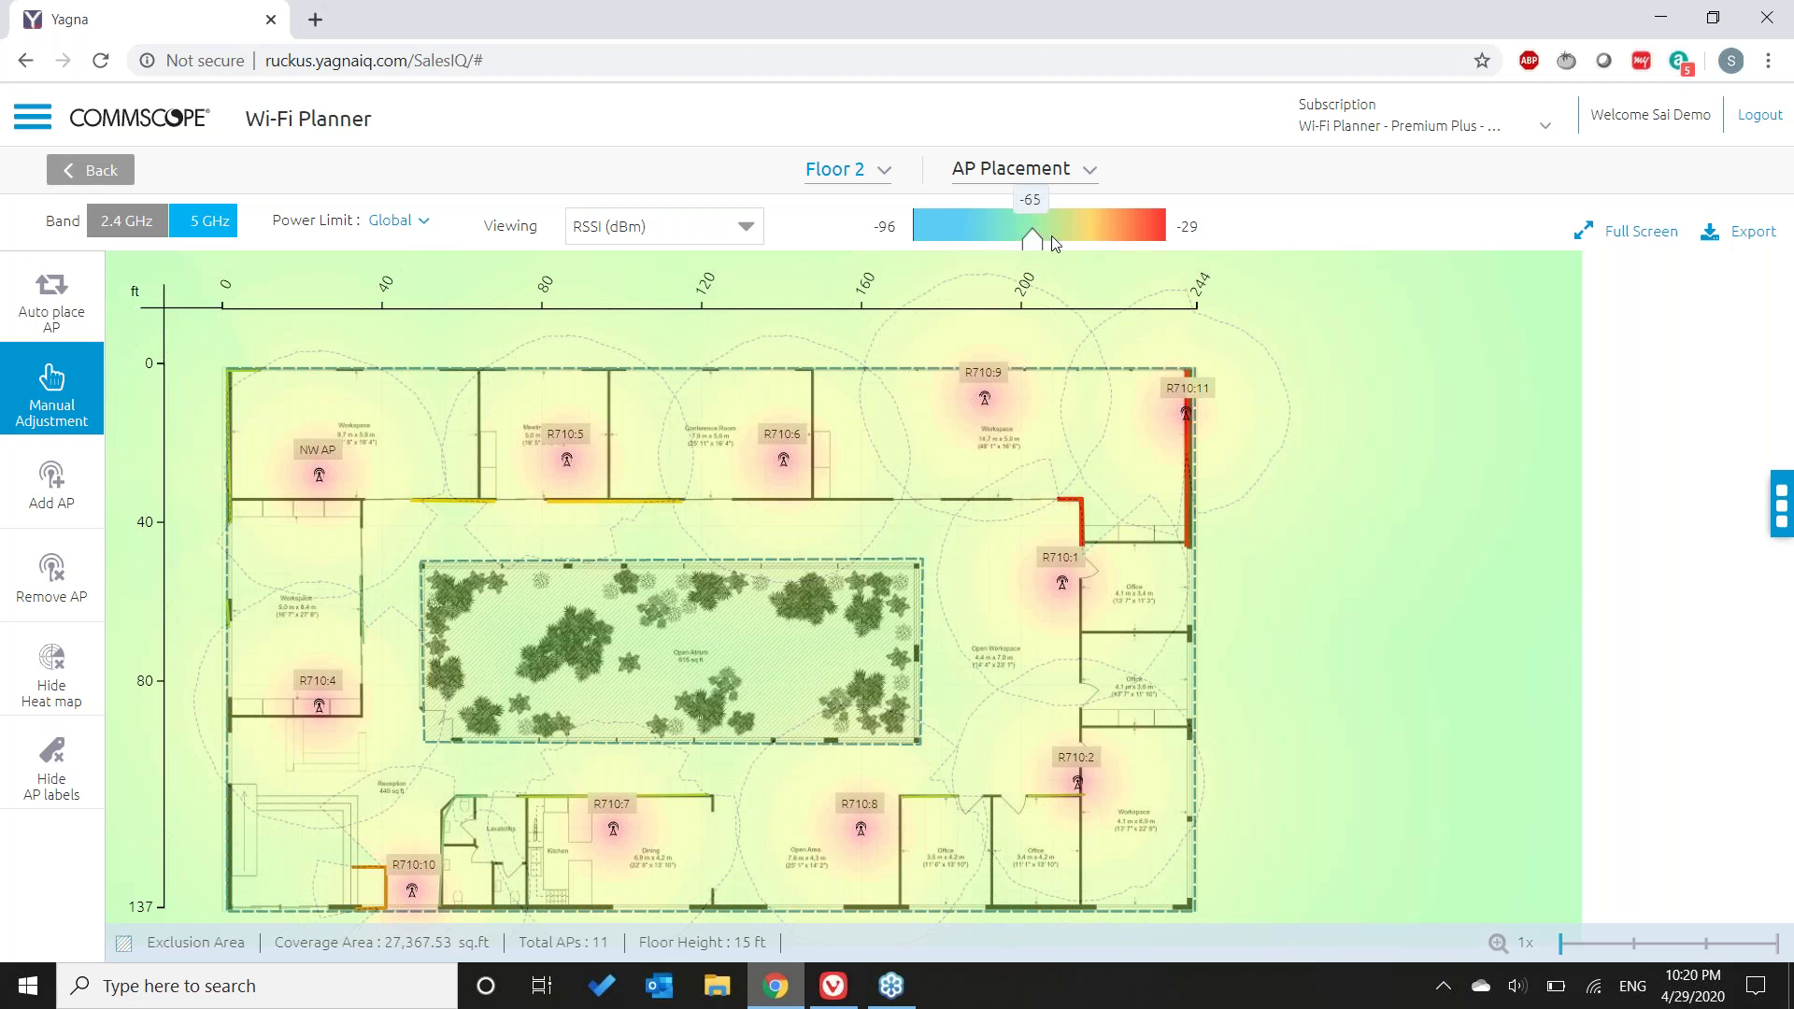
pyautogui.click(1087, 243)
pyautogui.click(1061, 242)
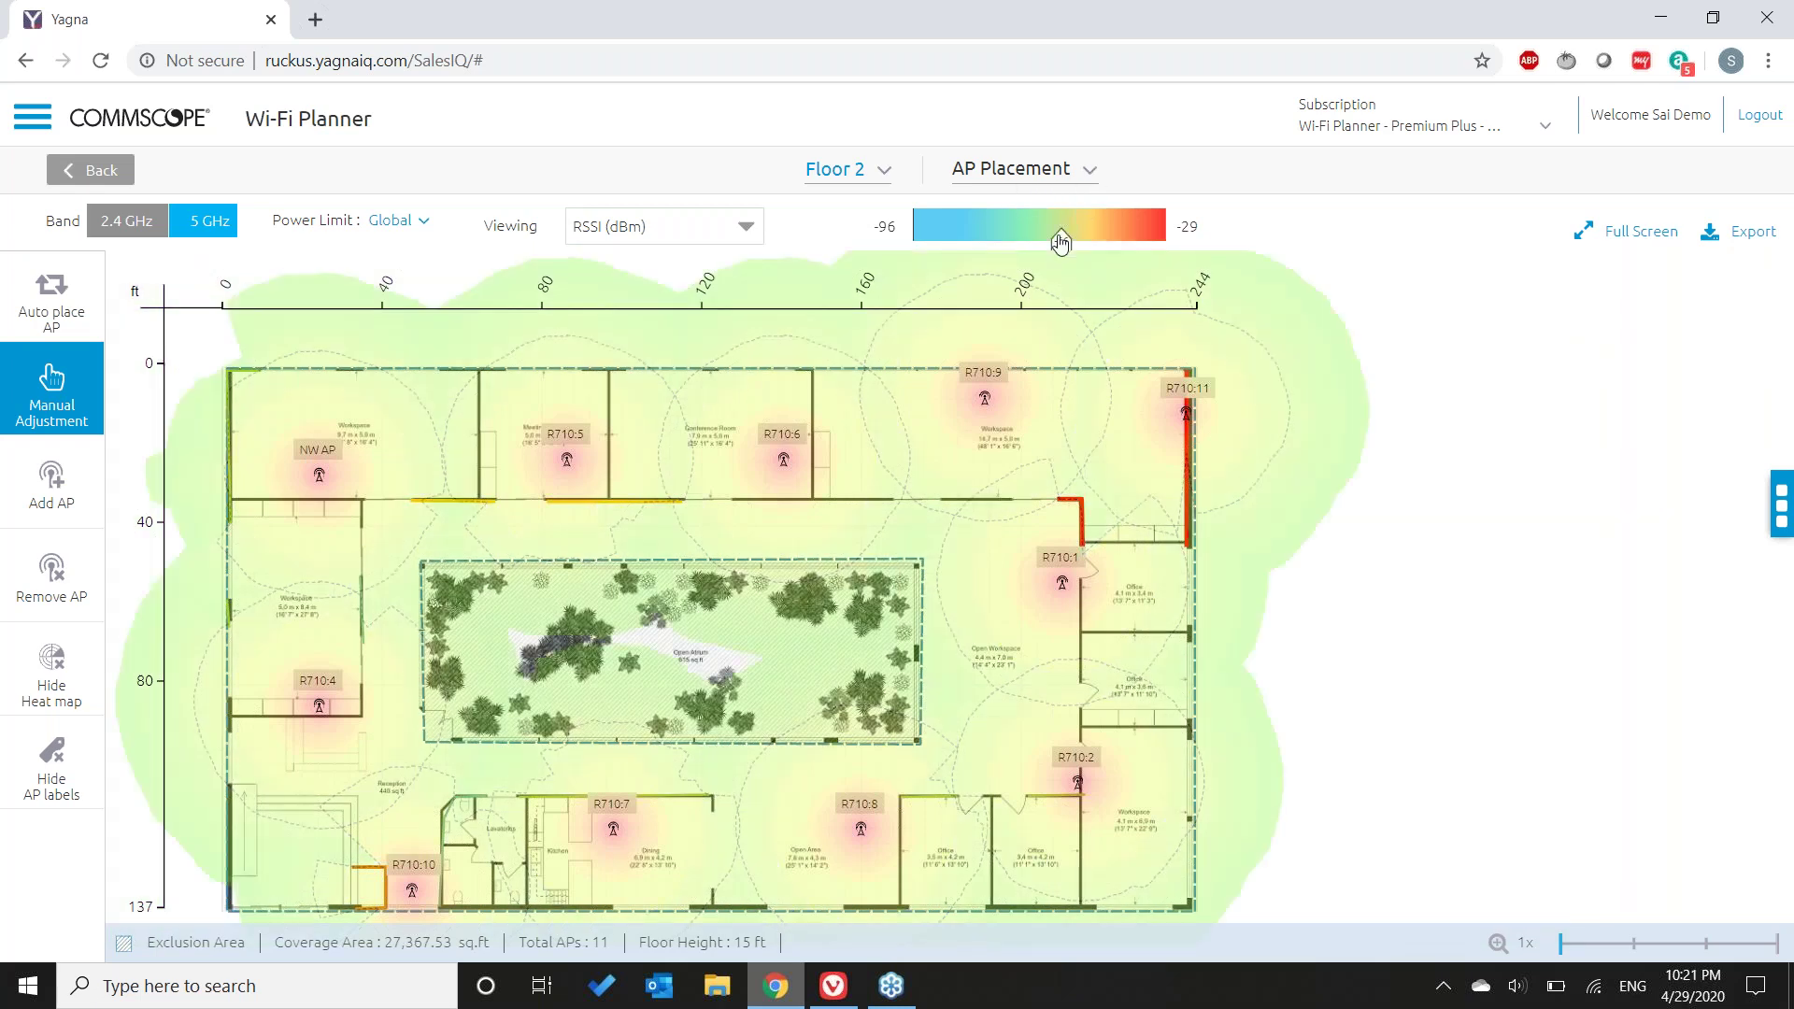
pyautogui.press('Left')
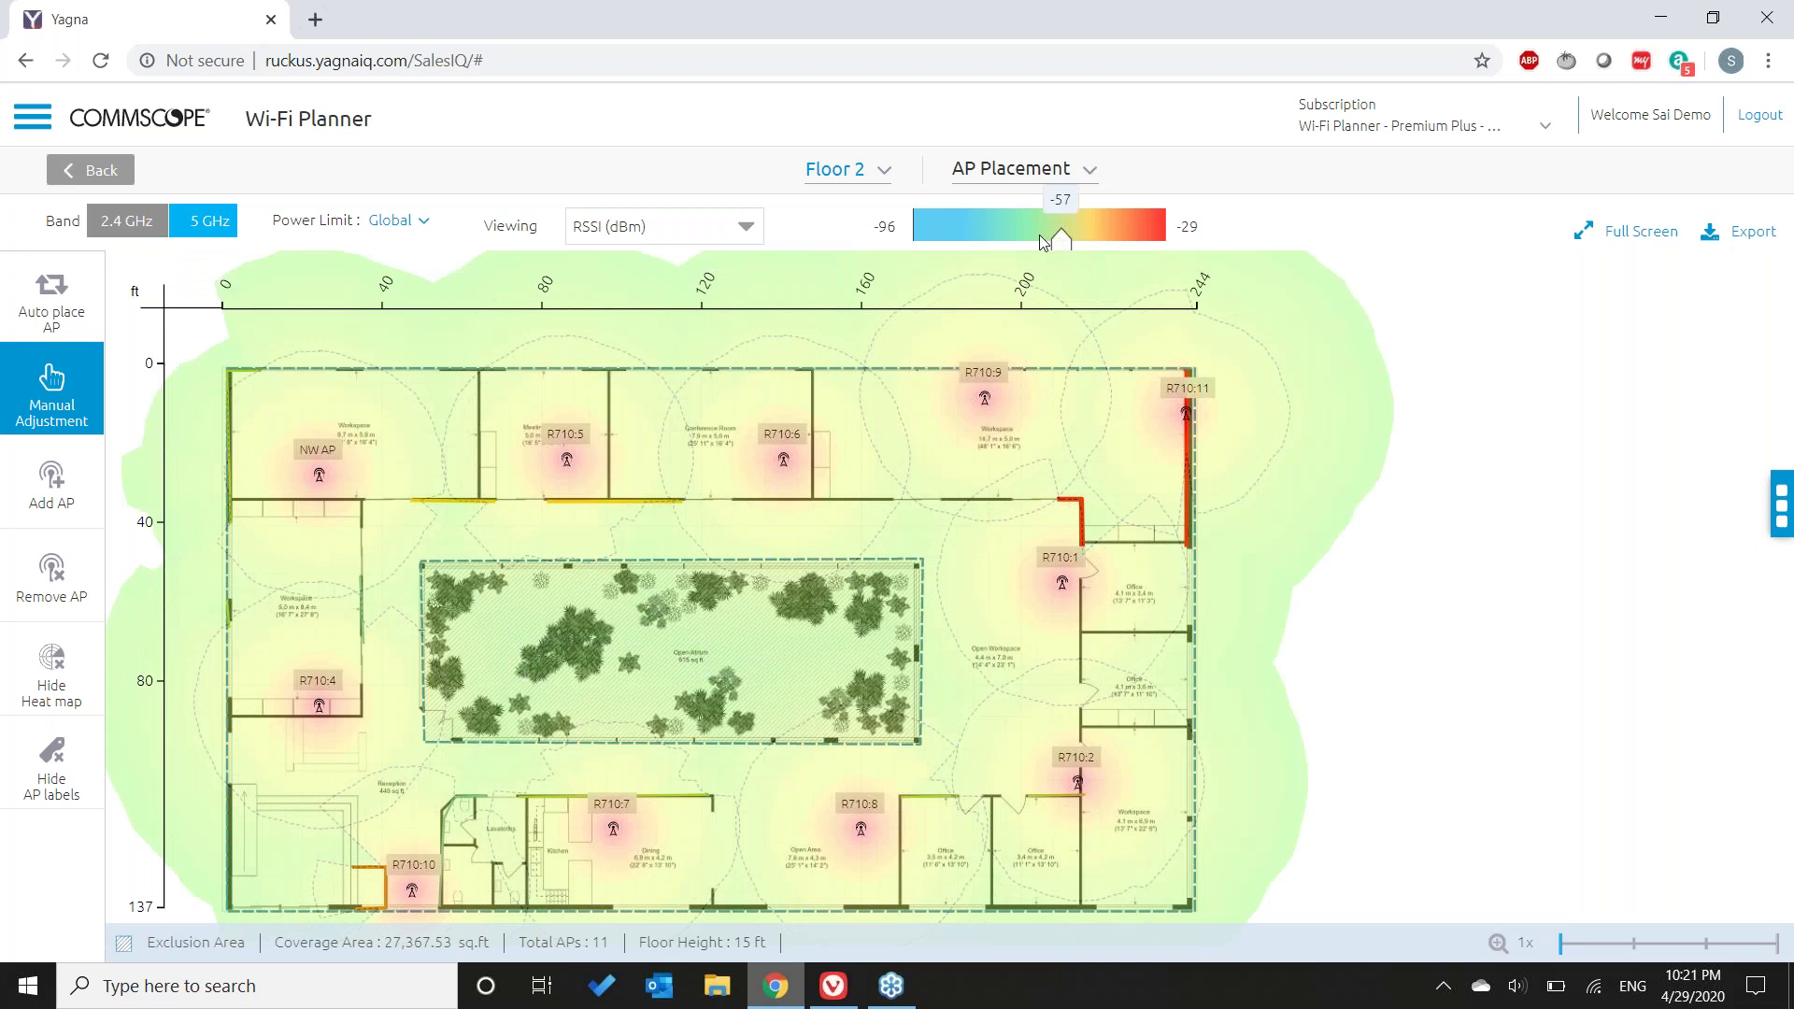
pyautogui.press('Left')
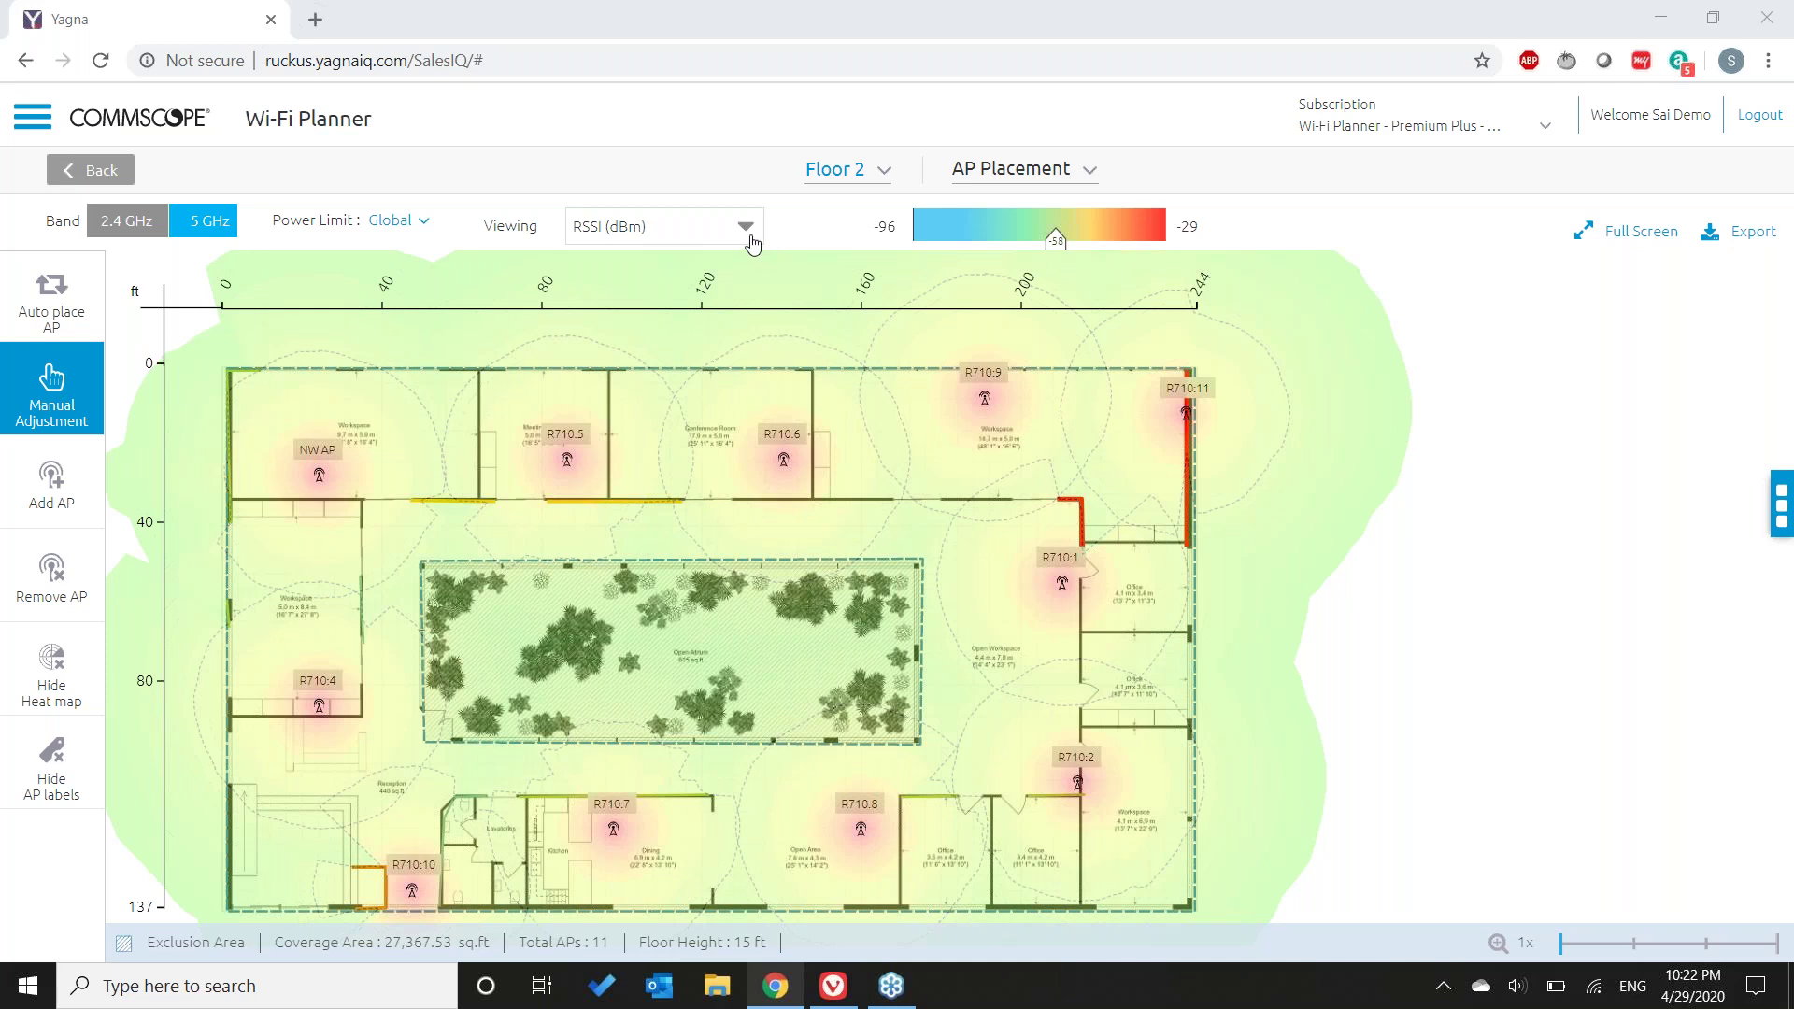
pyautogui.moveTo(1169, 486)
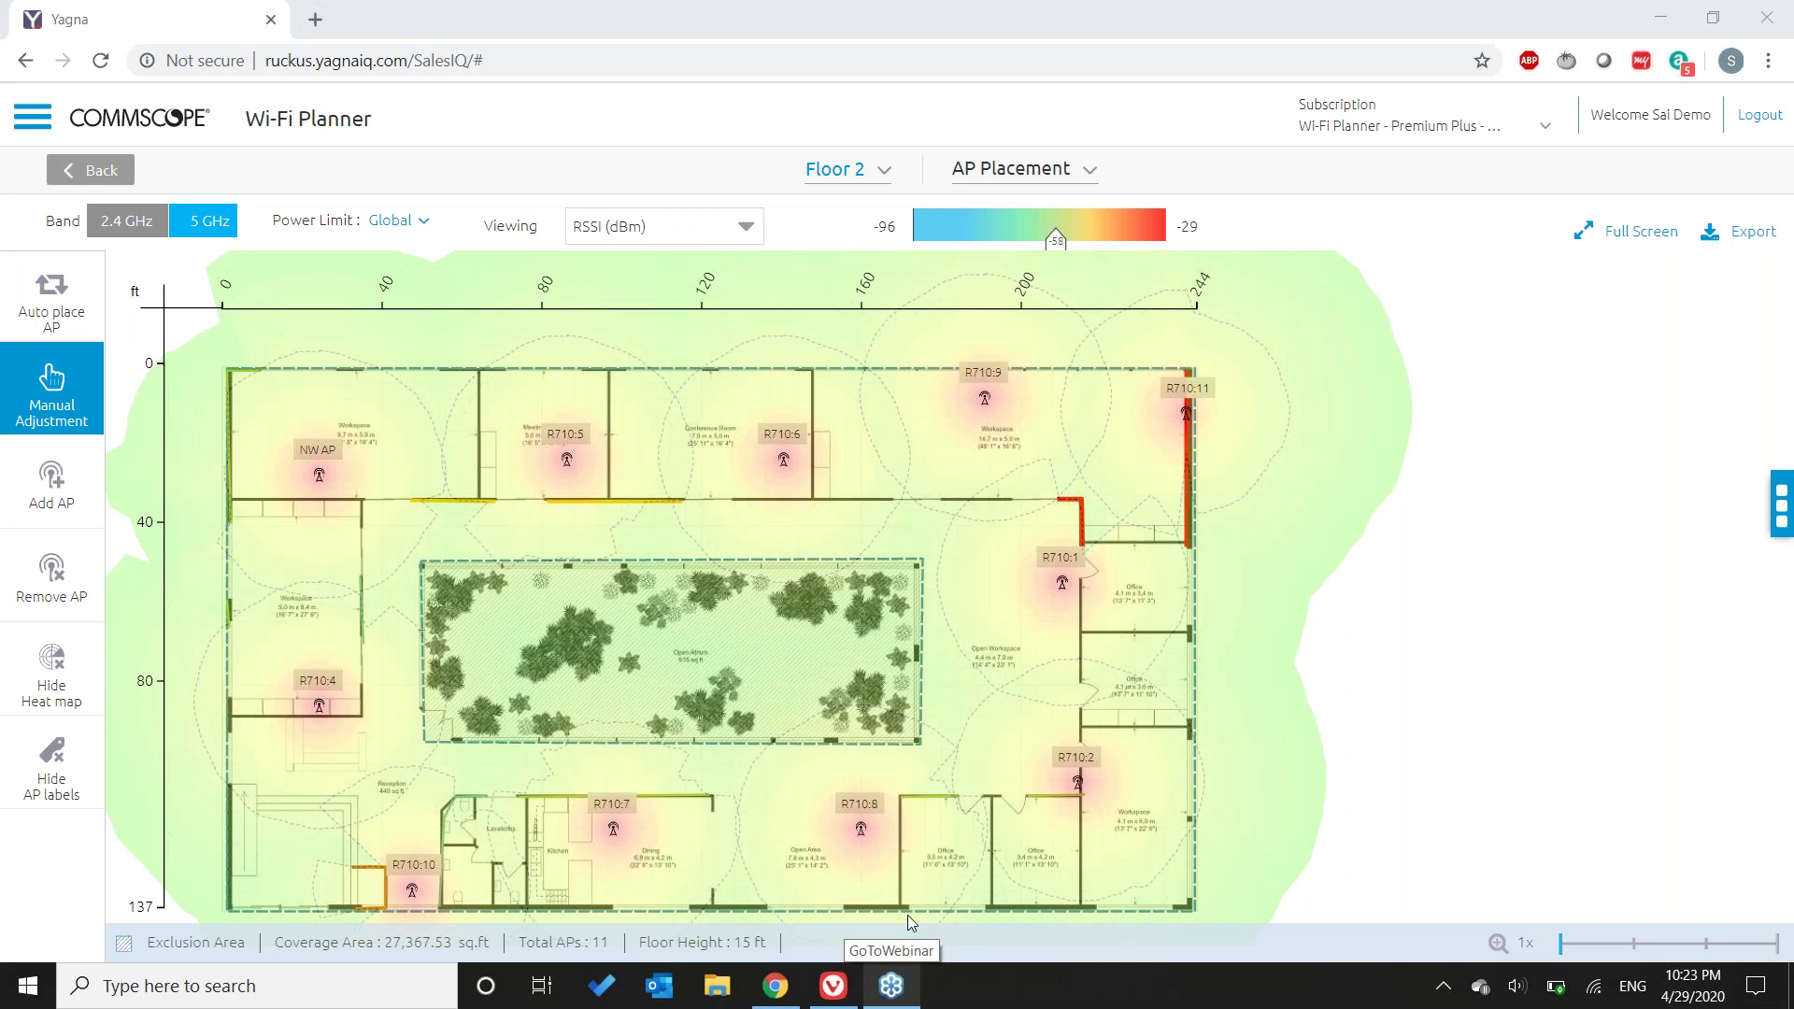
# - Show NW AP's Access Point Information, then open the newest V Sea Buff .docx download
pyautogui.click(318, 469)
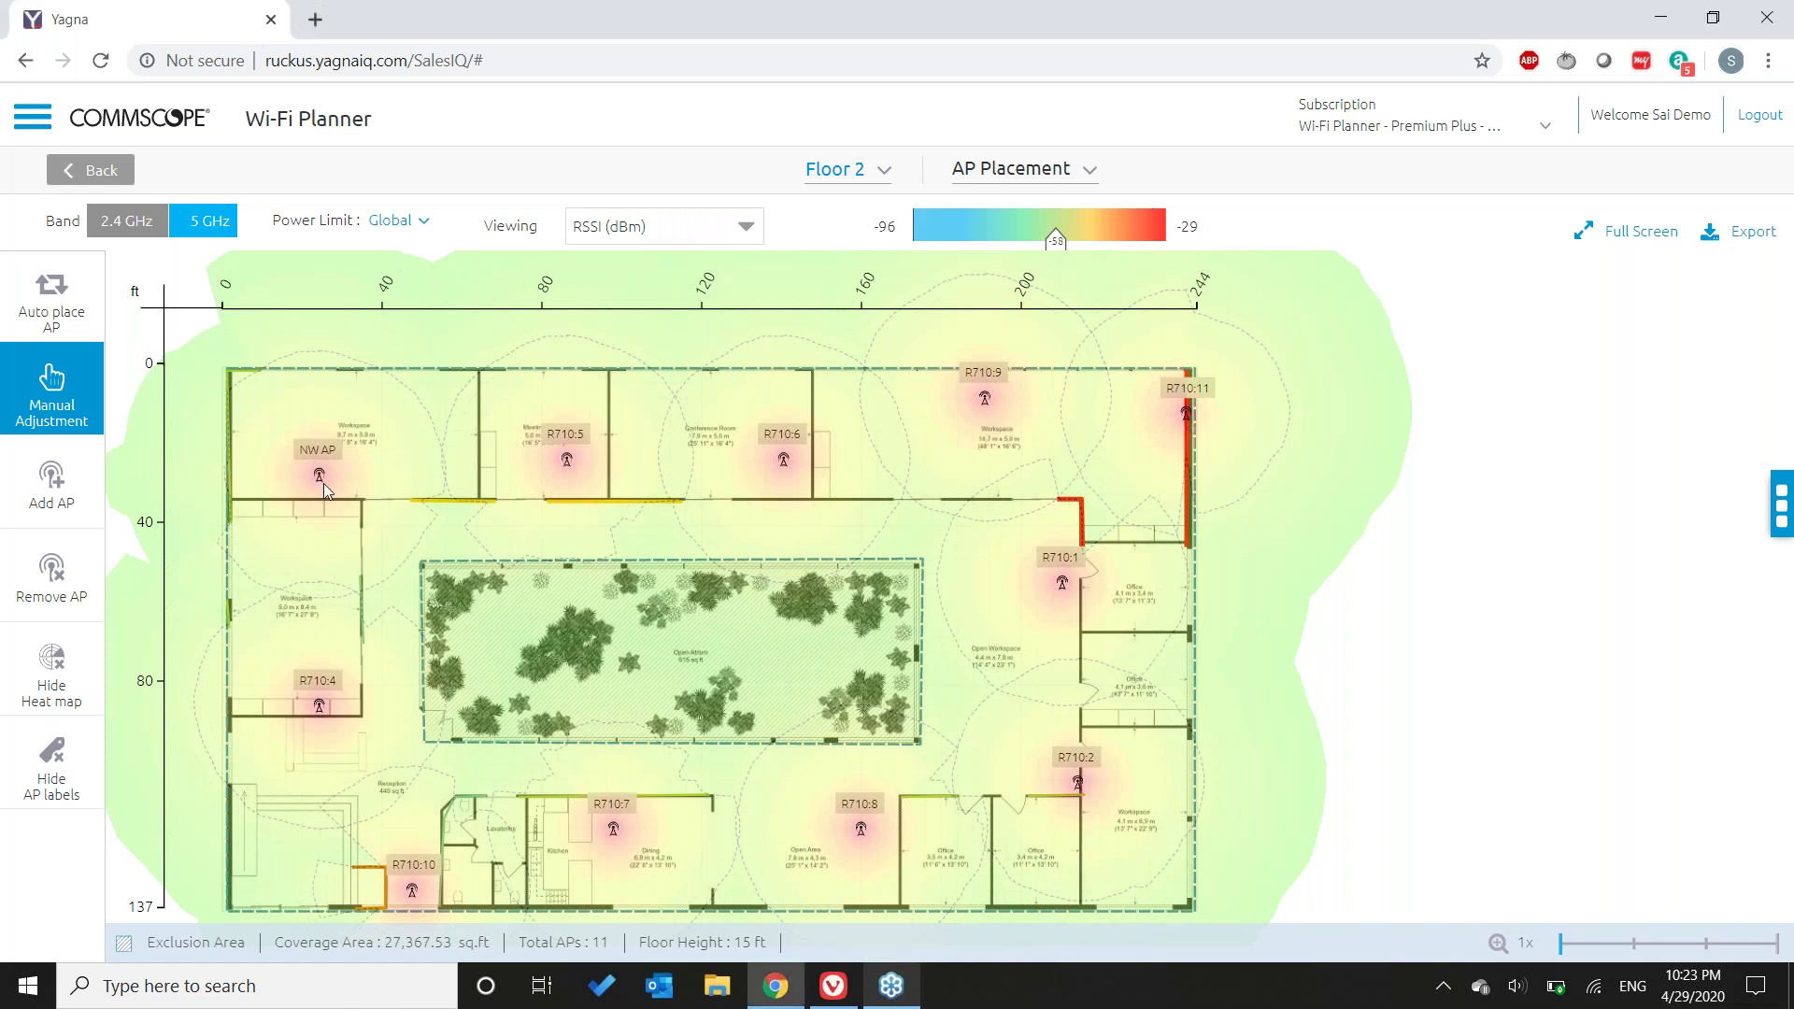
pyautogui.click(319, 479)
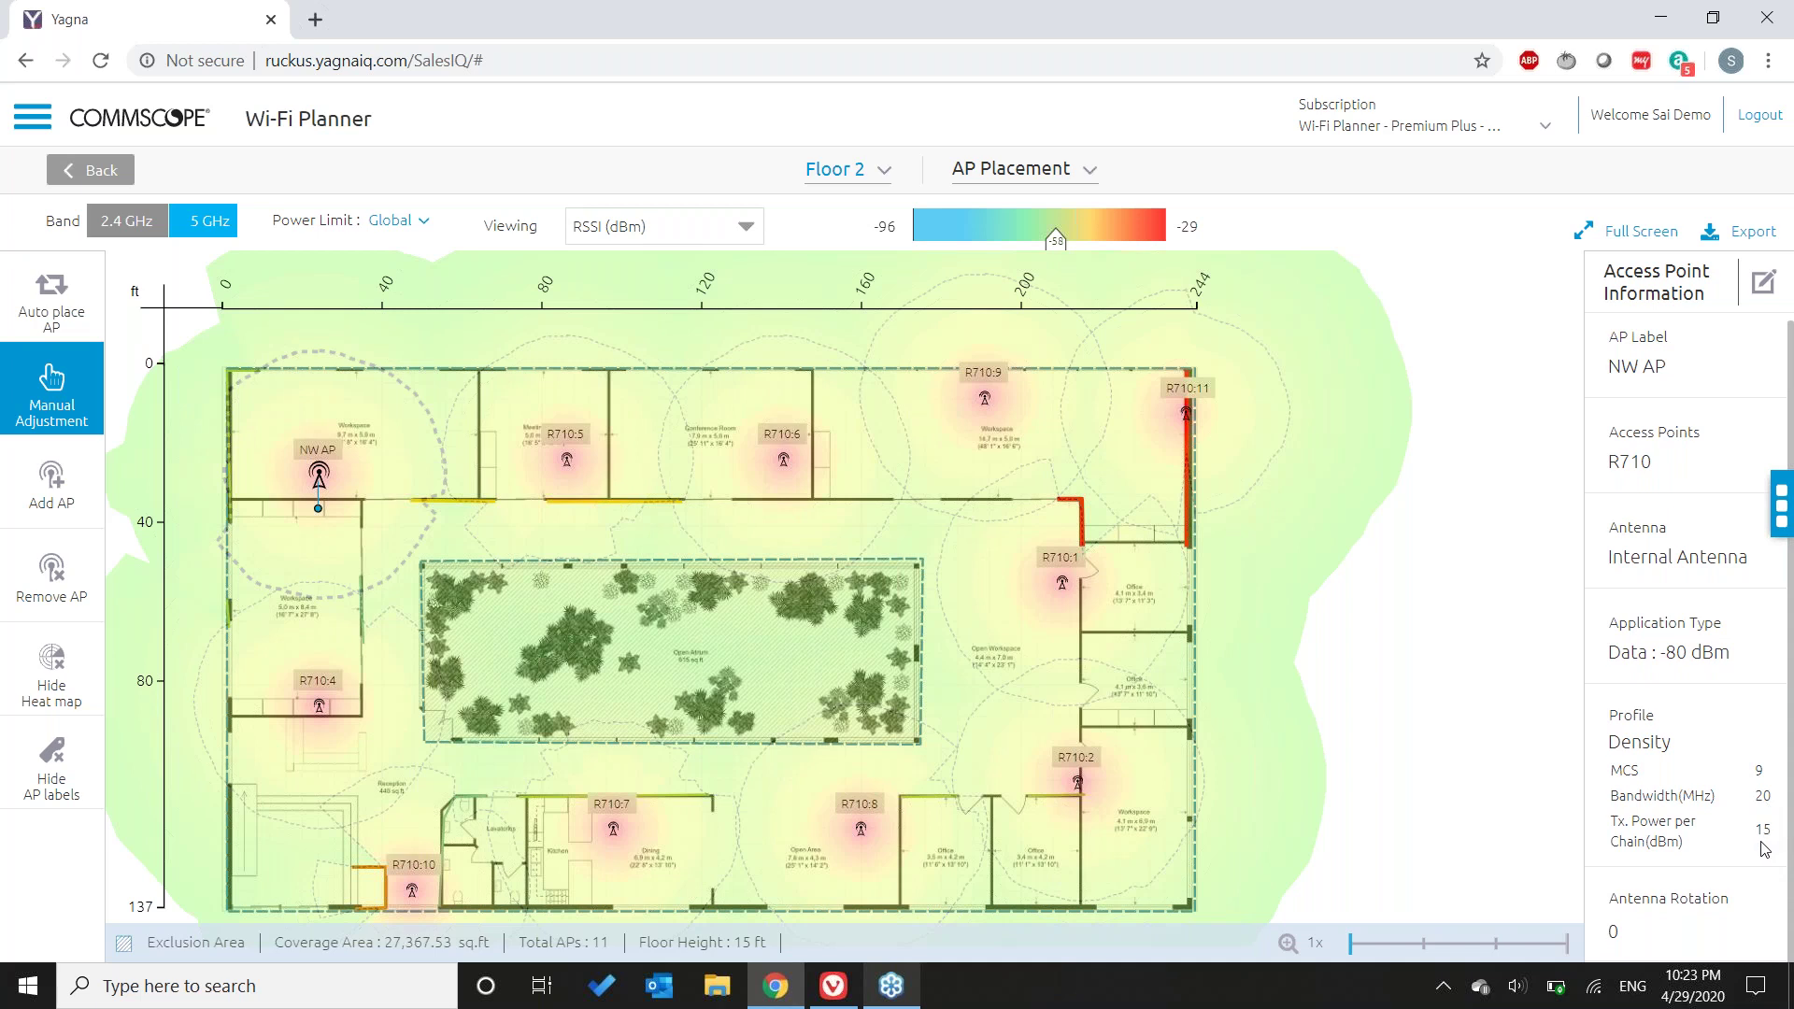
pyautogui.hotkey('ctrl', 'j')
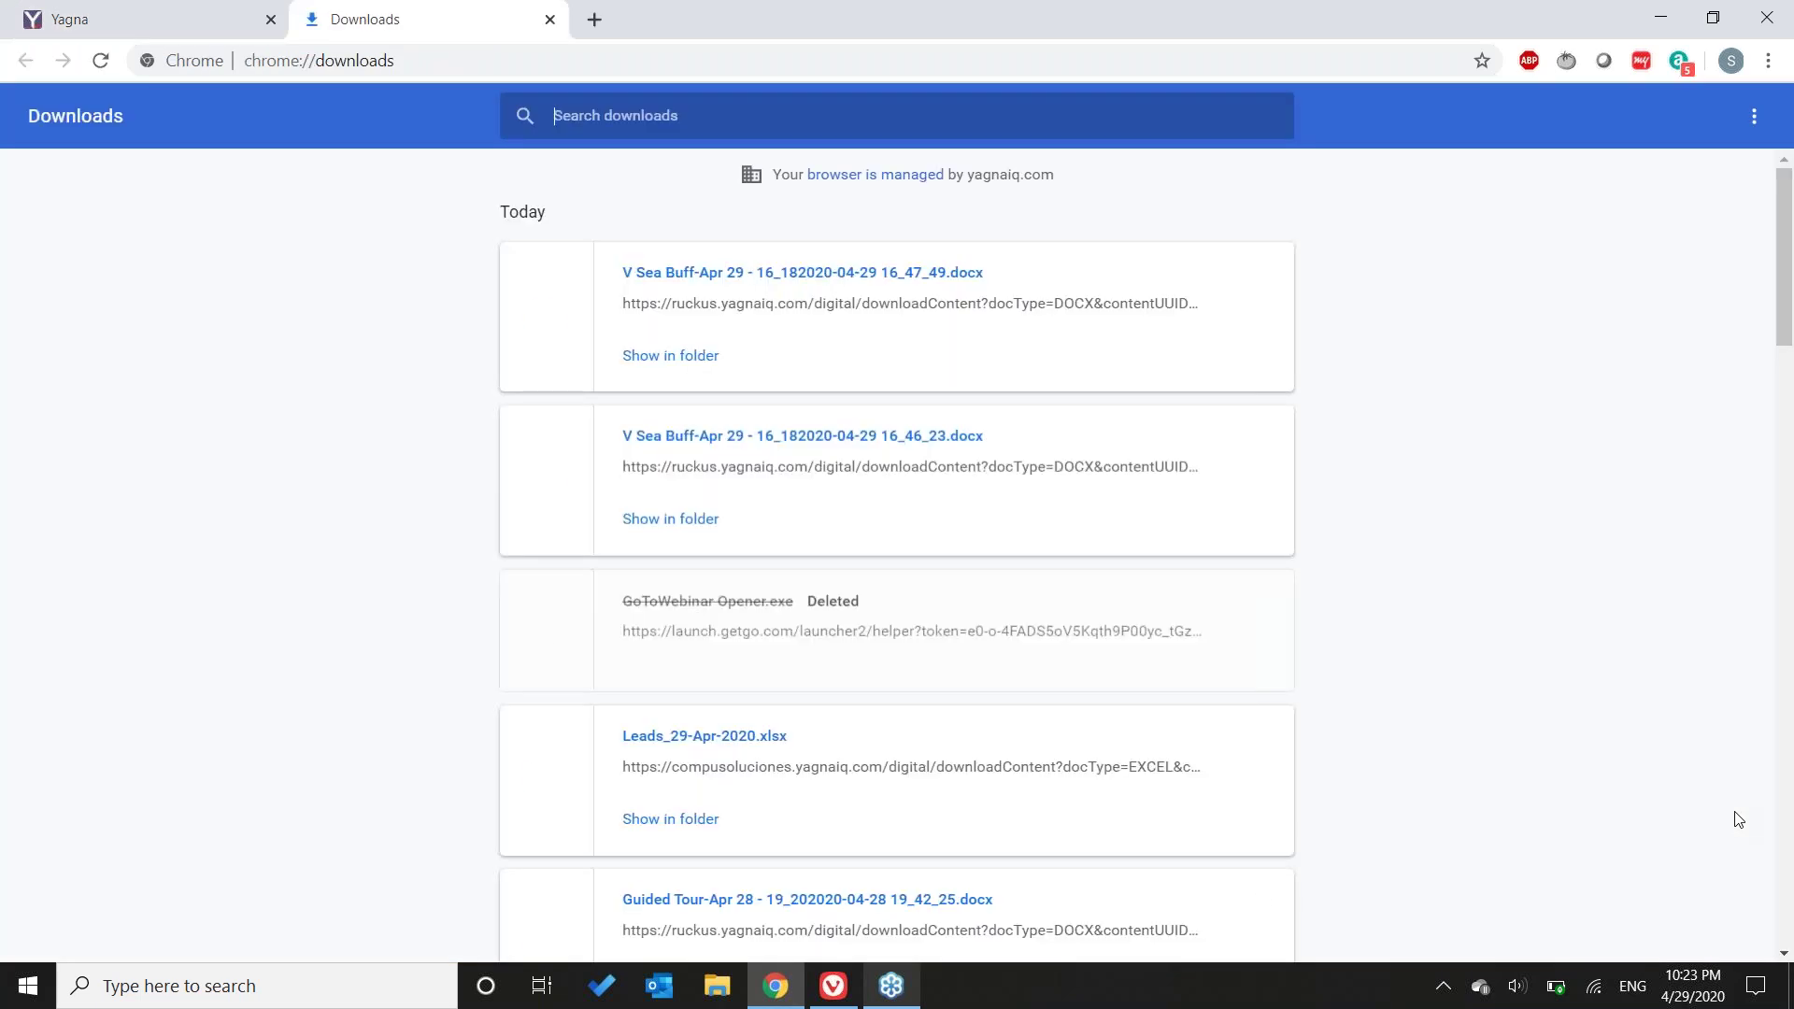
pyautogui.click(755, 272)
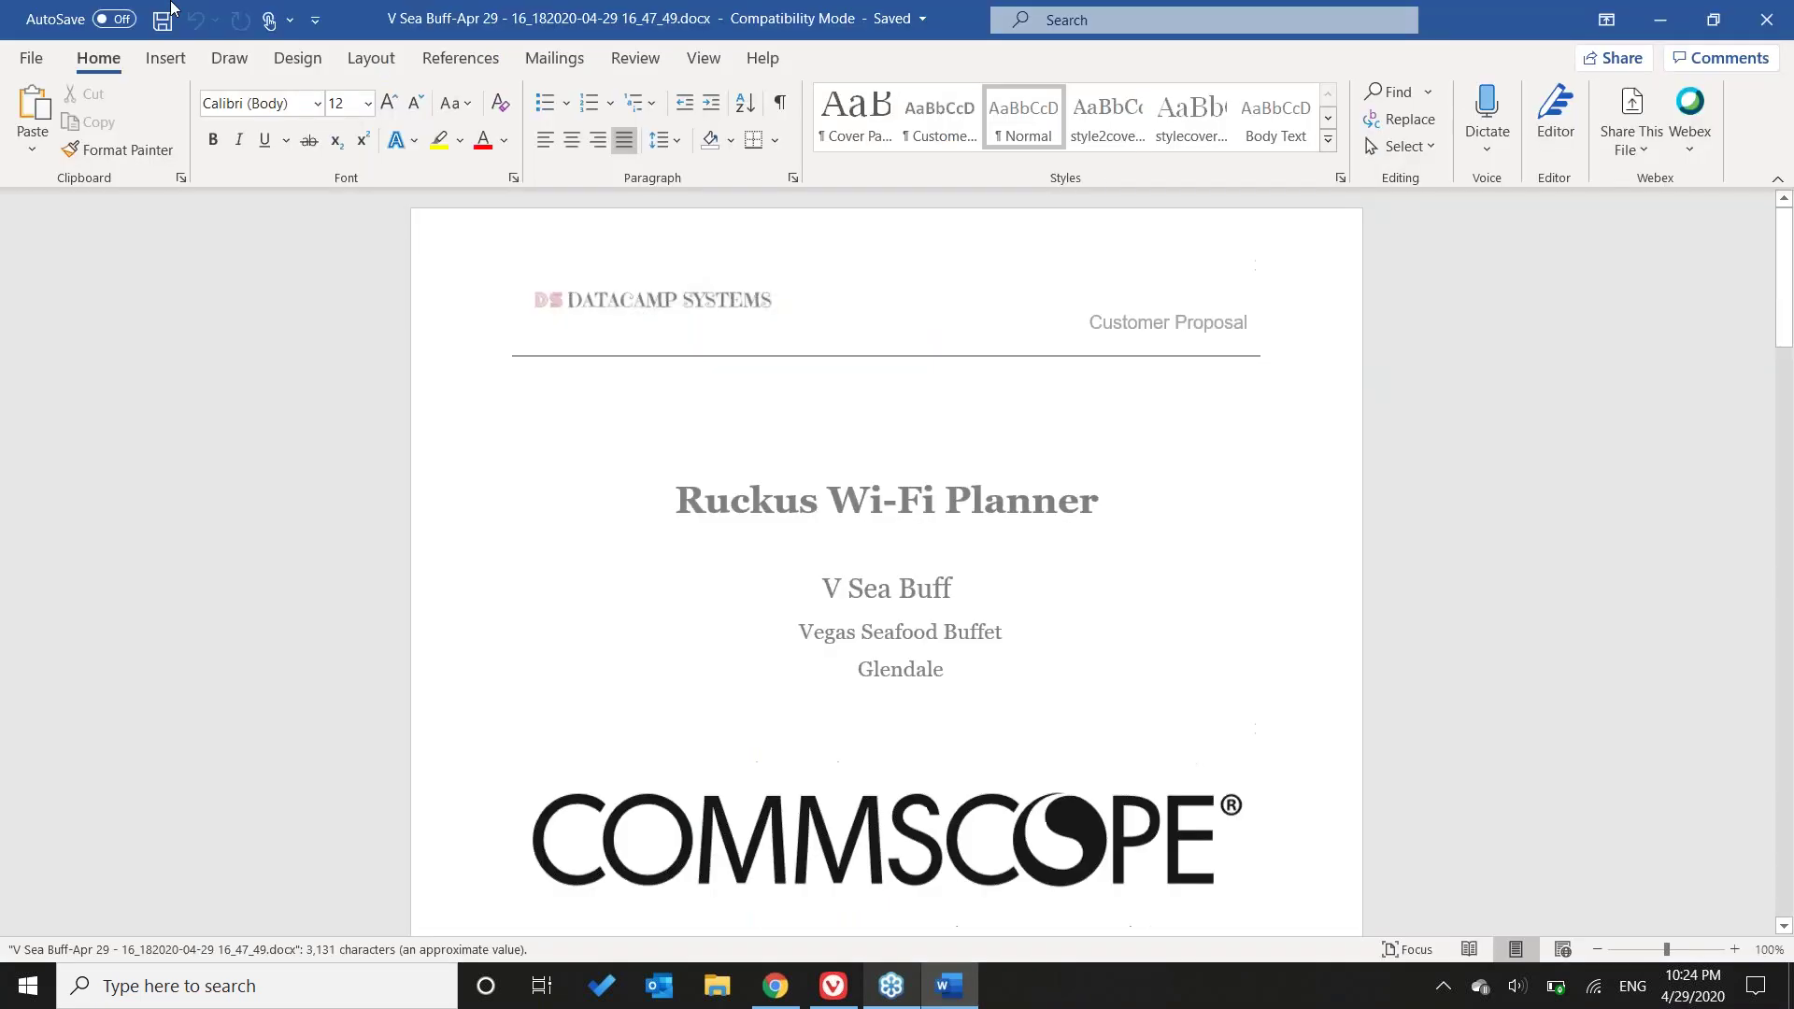
# - Scroll the proposal to the page 6 AP tables, check Max Data Rates, then return to Chrome
pyautogui.click(1313, 598)
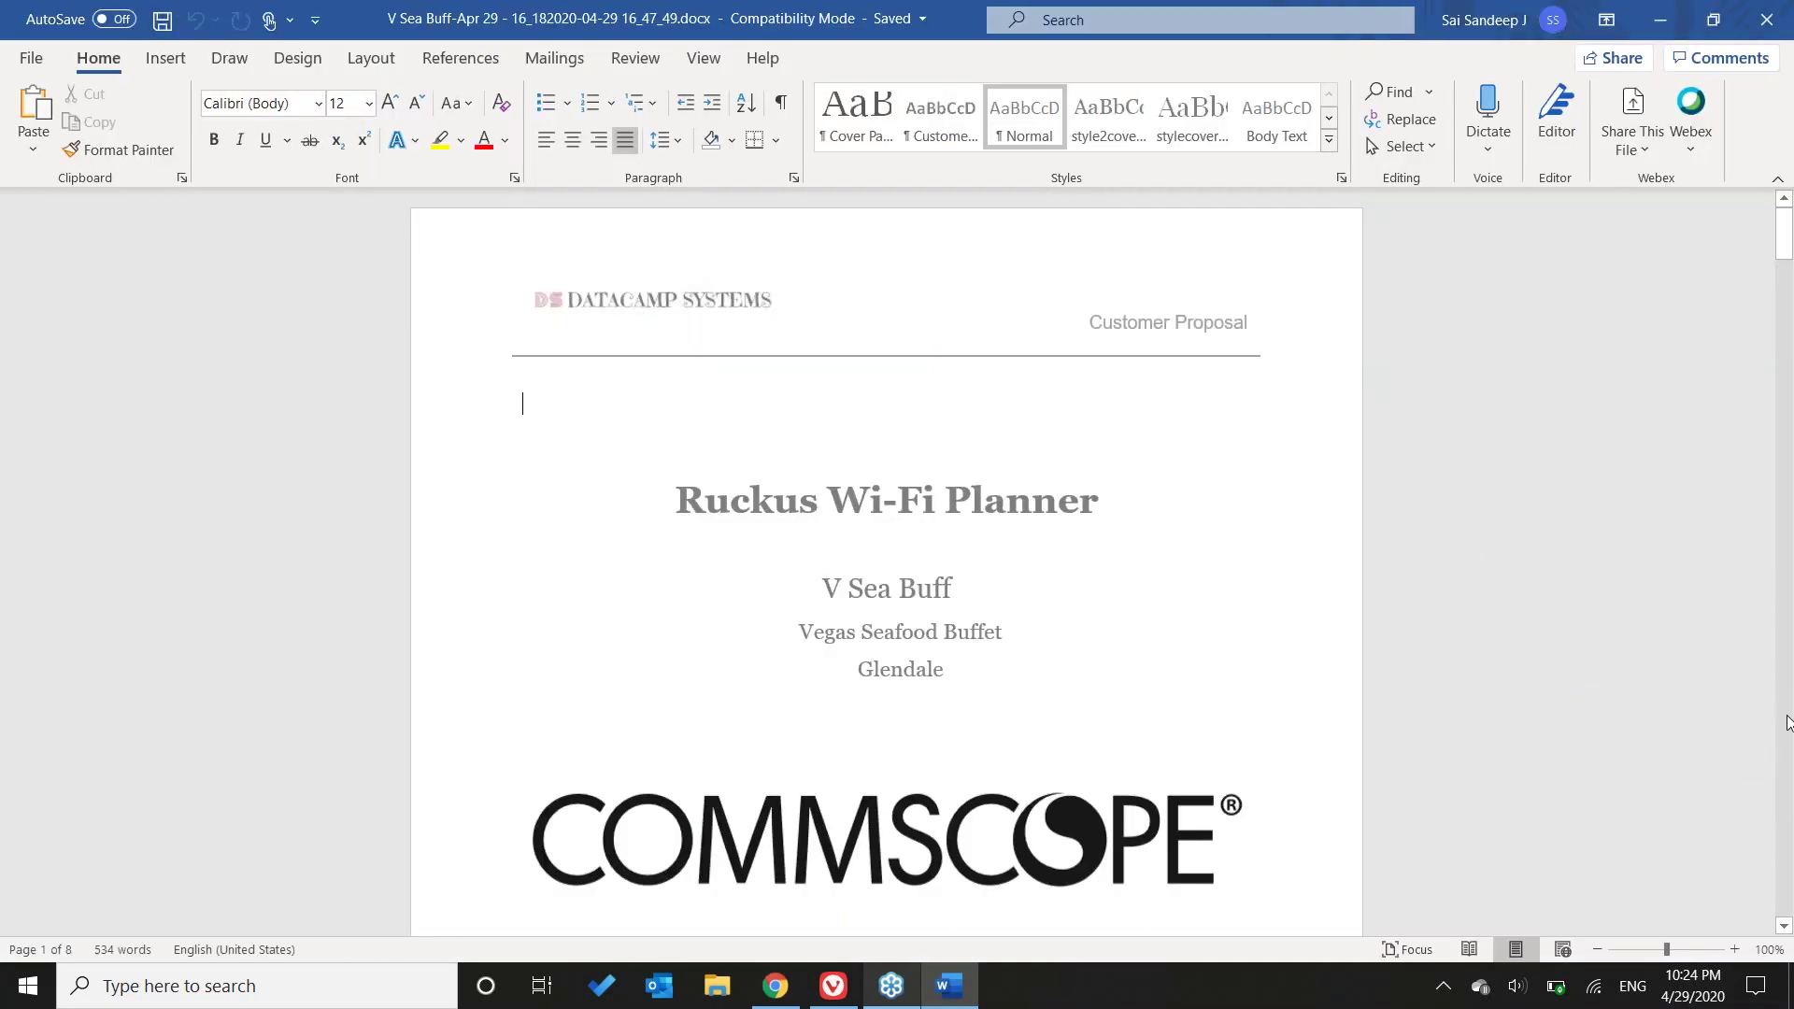
pyautogui.scroll(-20, 1516, 688)
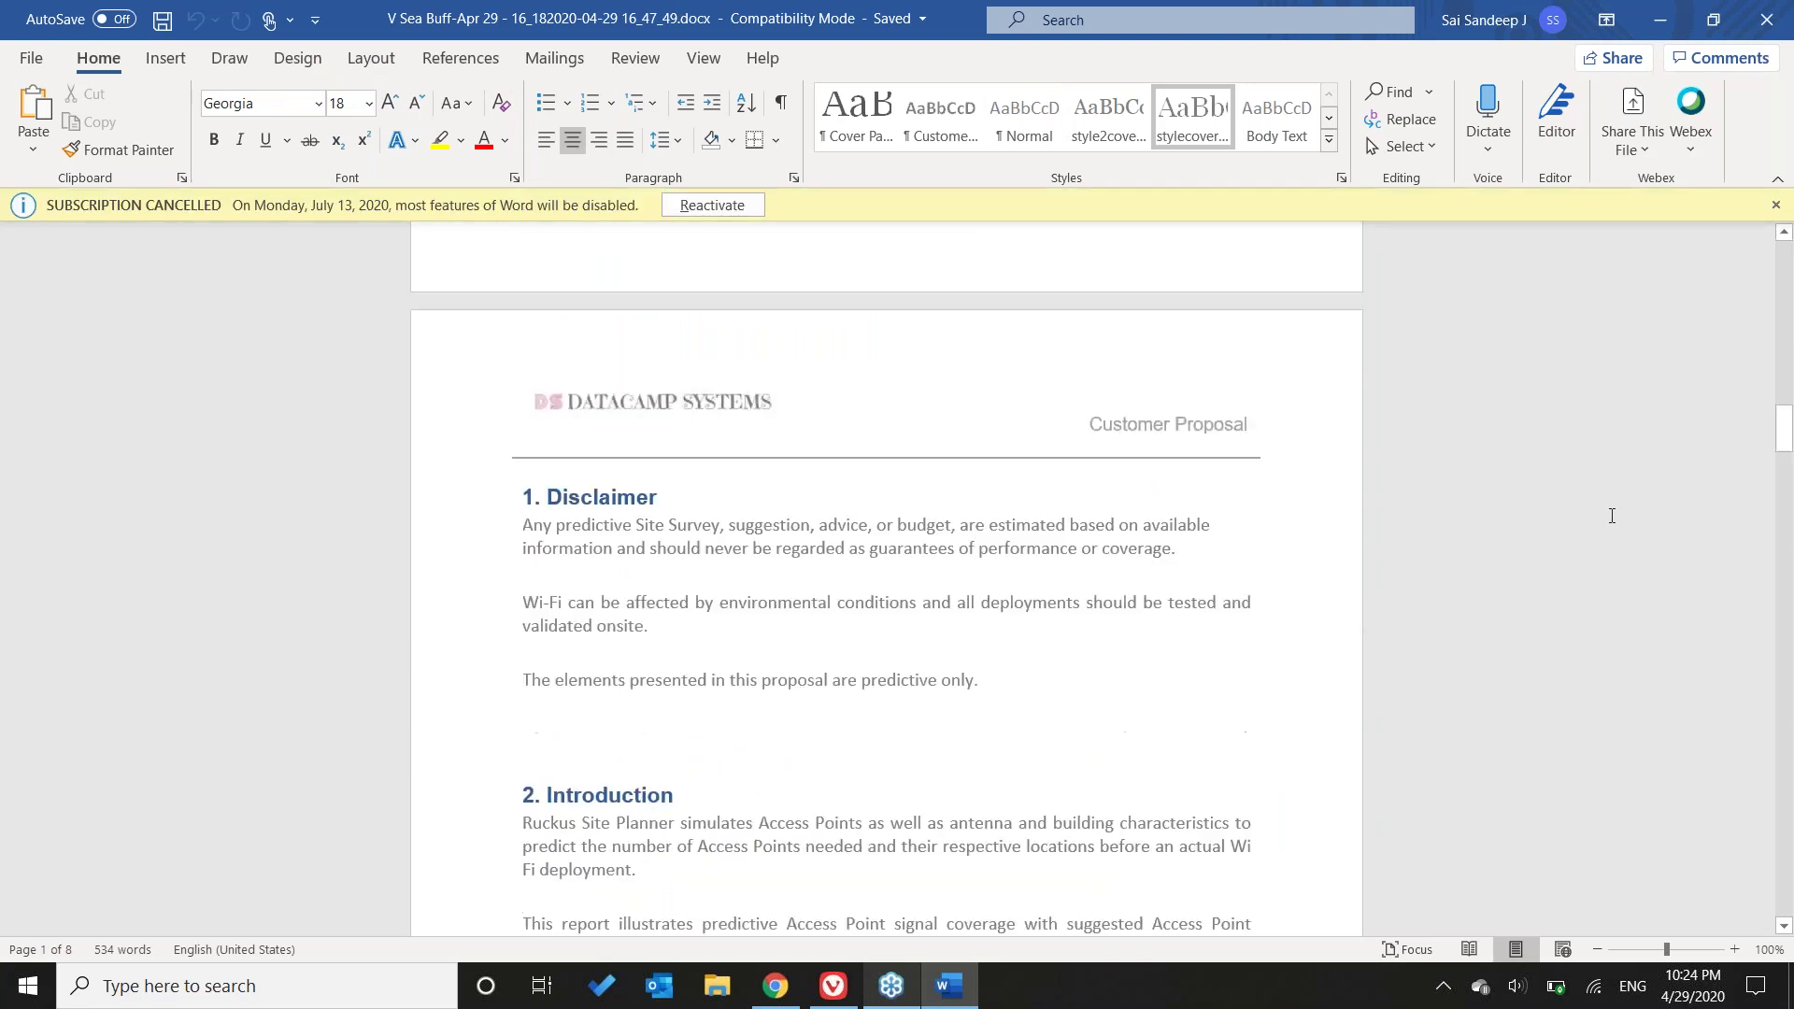
pyautogui.scroll(-20, 1611, 515)
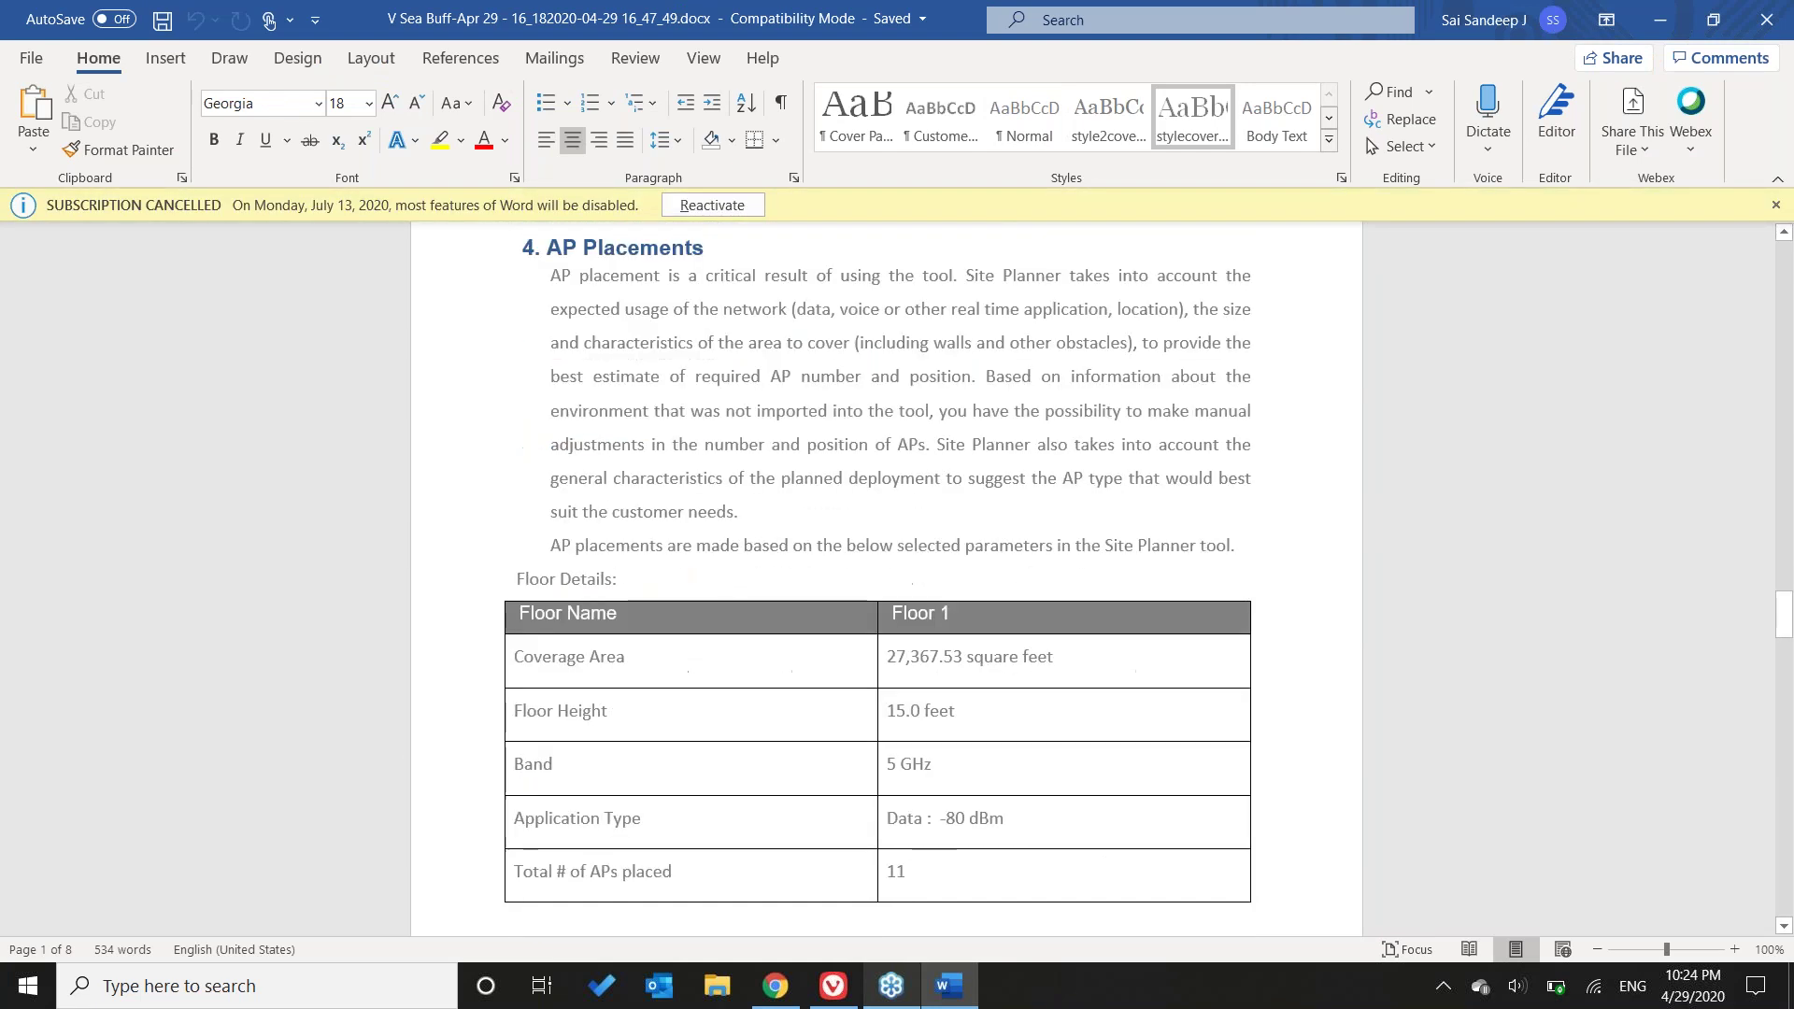
pyautogui.scroll(-9, 531, 644)
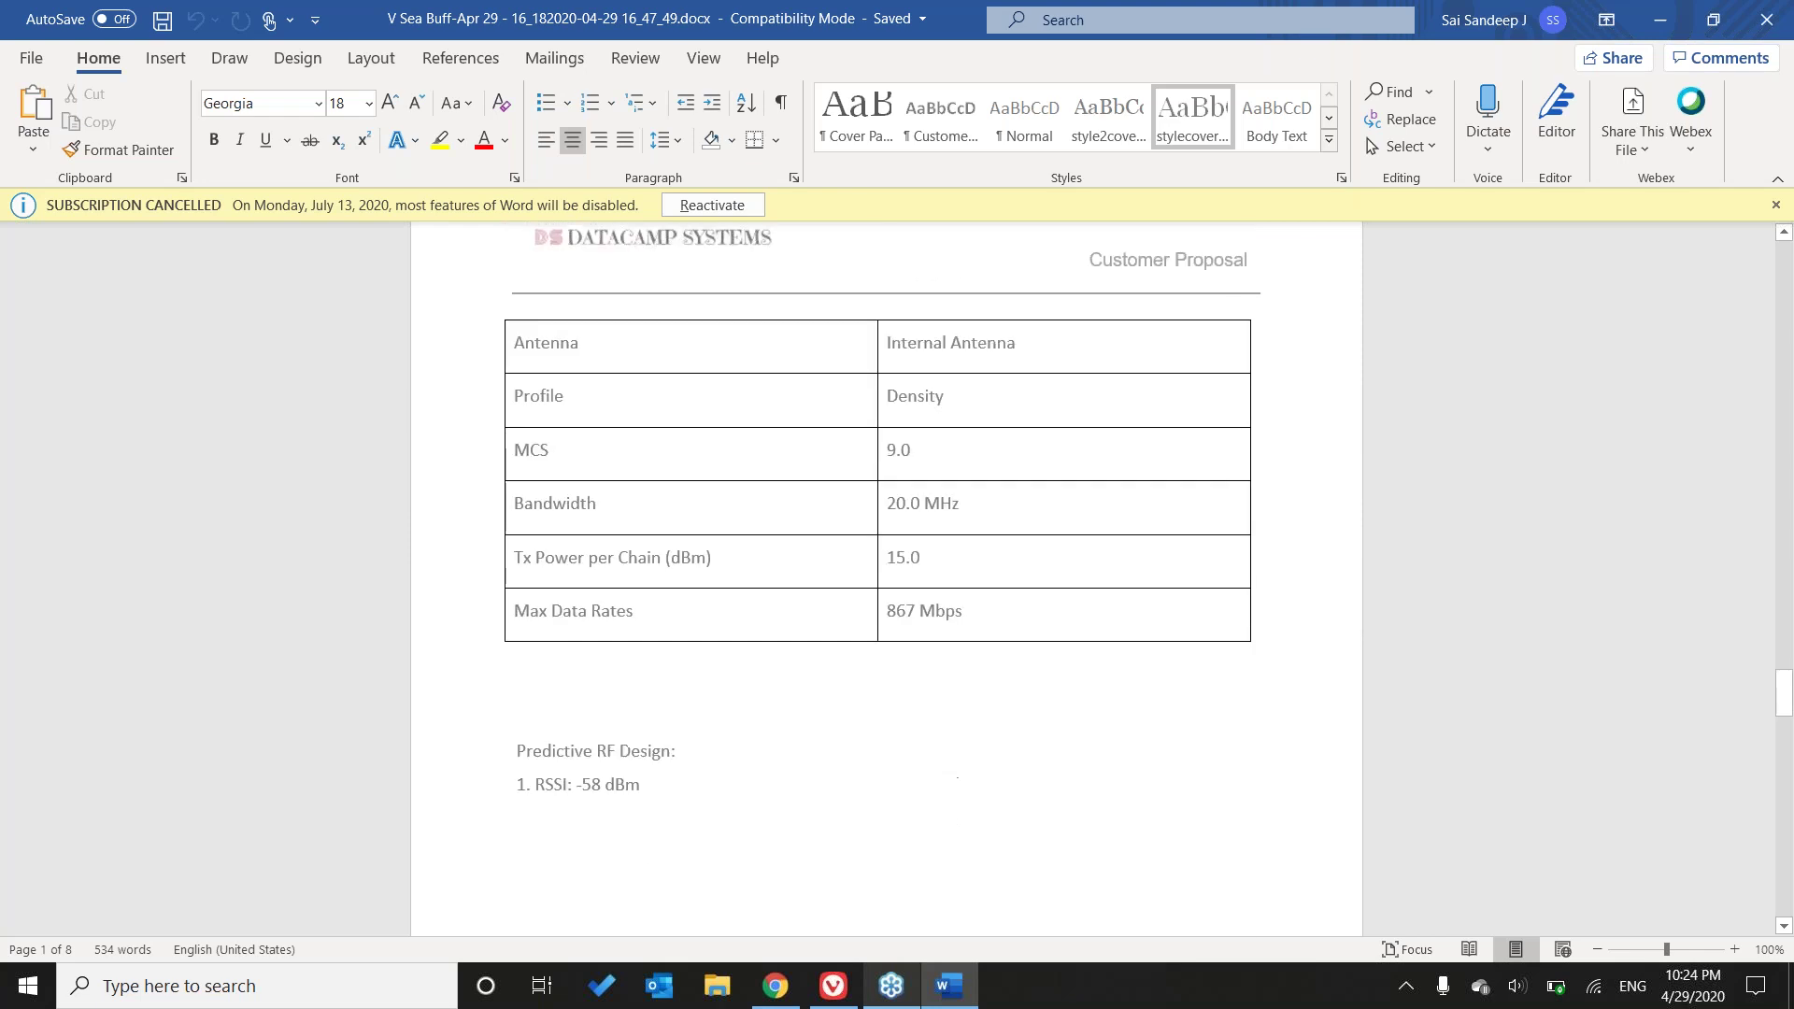
pyautogui.click(519, 616)
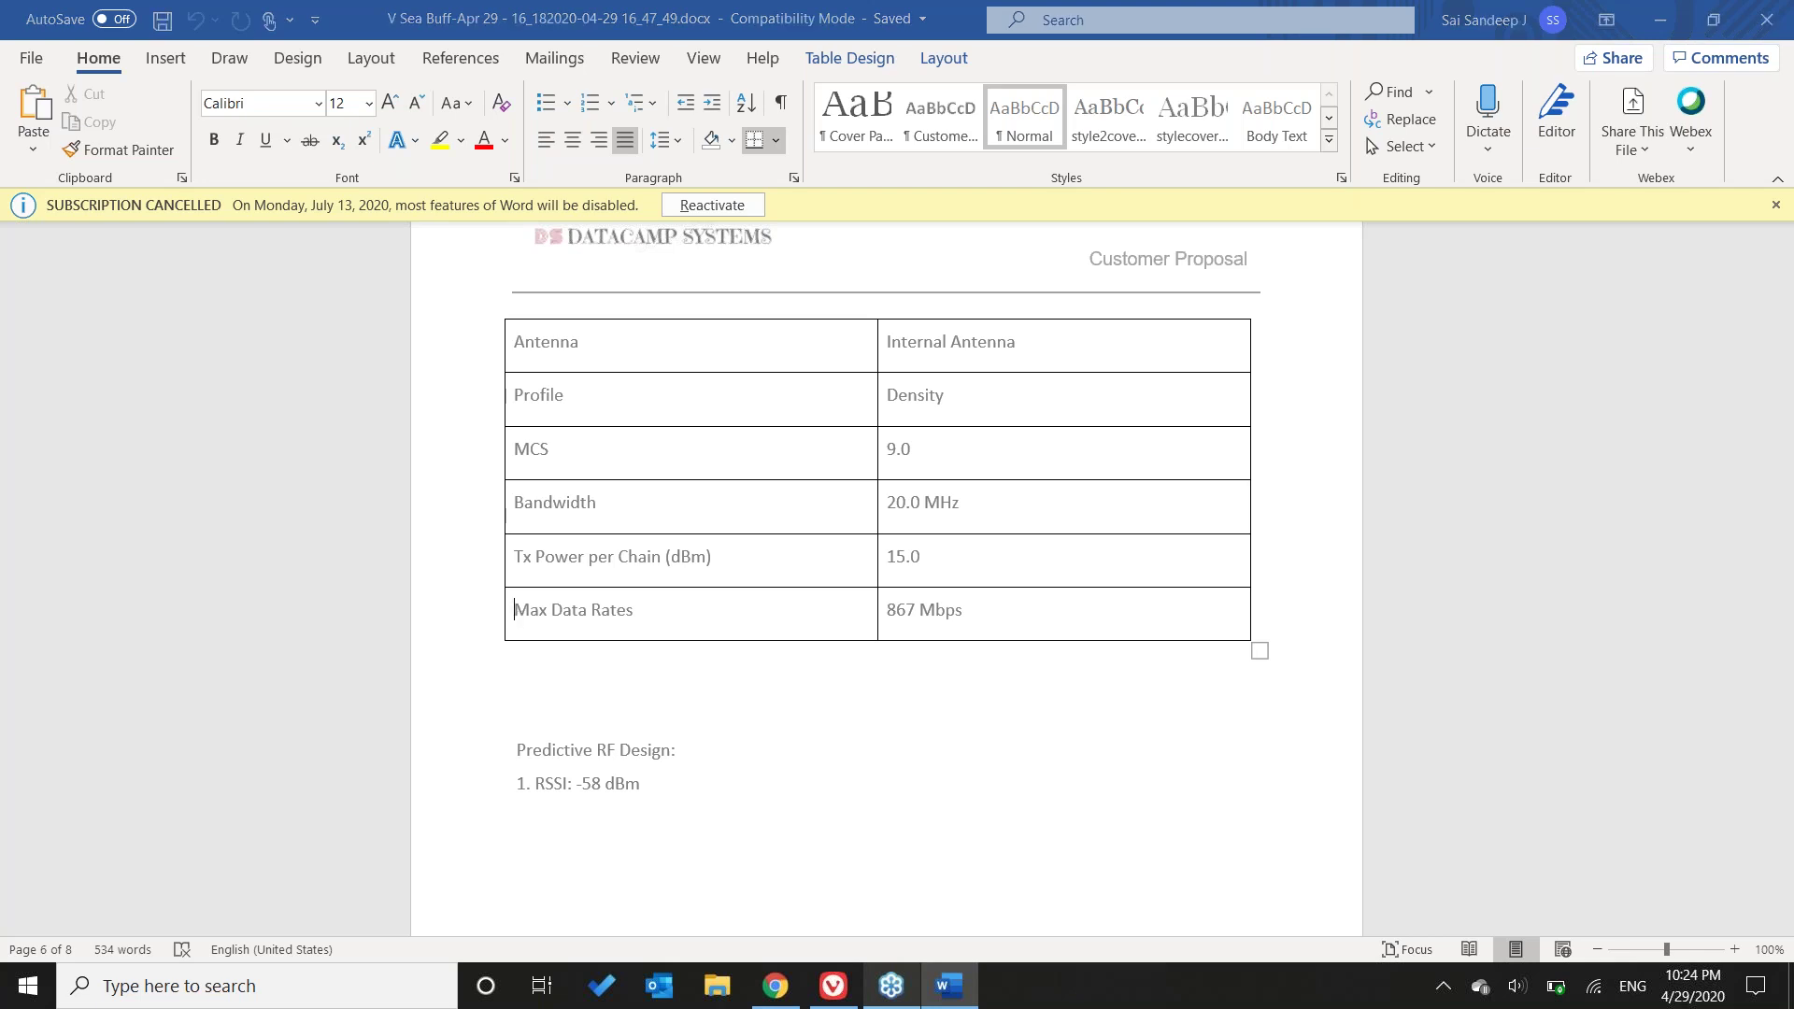
pyautogui.hotkey('alt', 'Tab')
pyautogui.hotkey('alt', 'Tab')
pyautogui.hotkey('alt', 'shift', 'Tab')
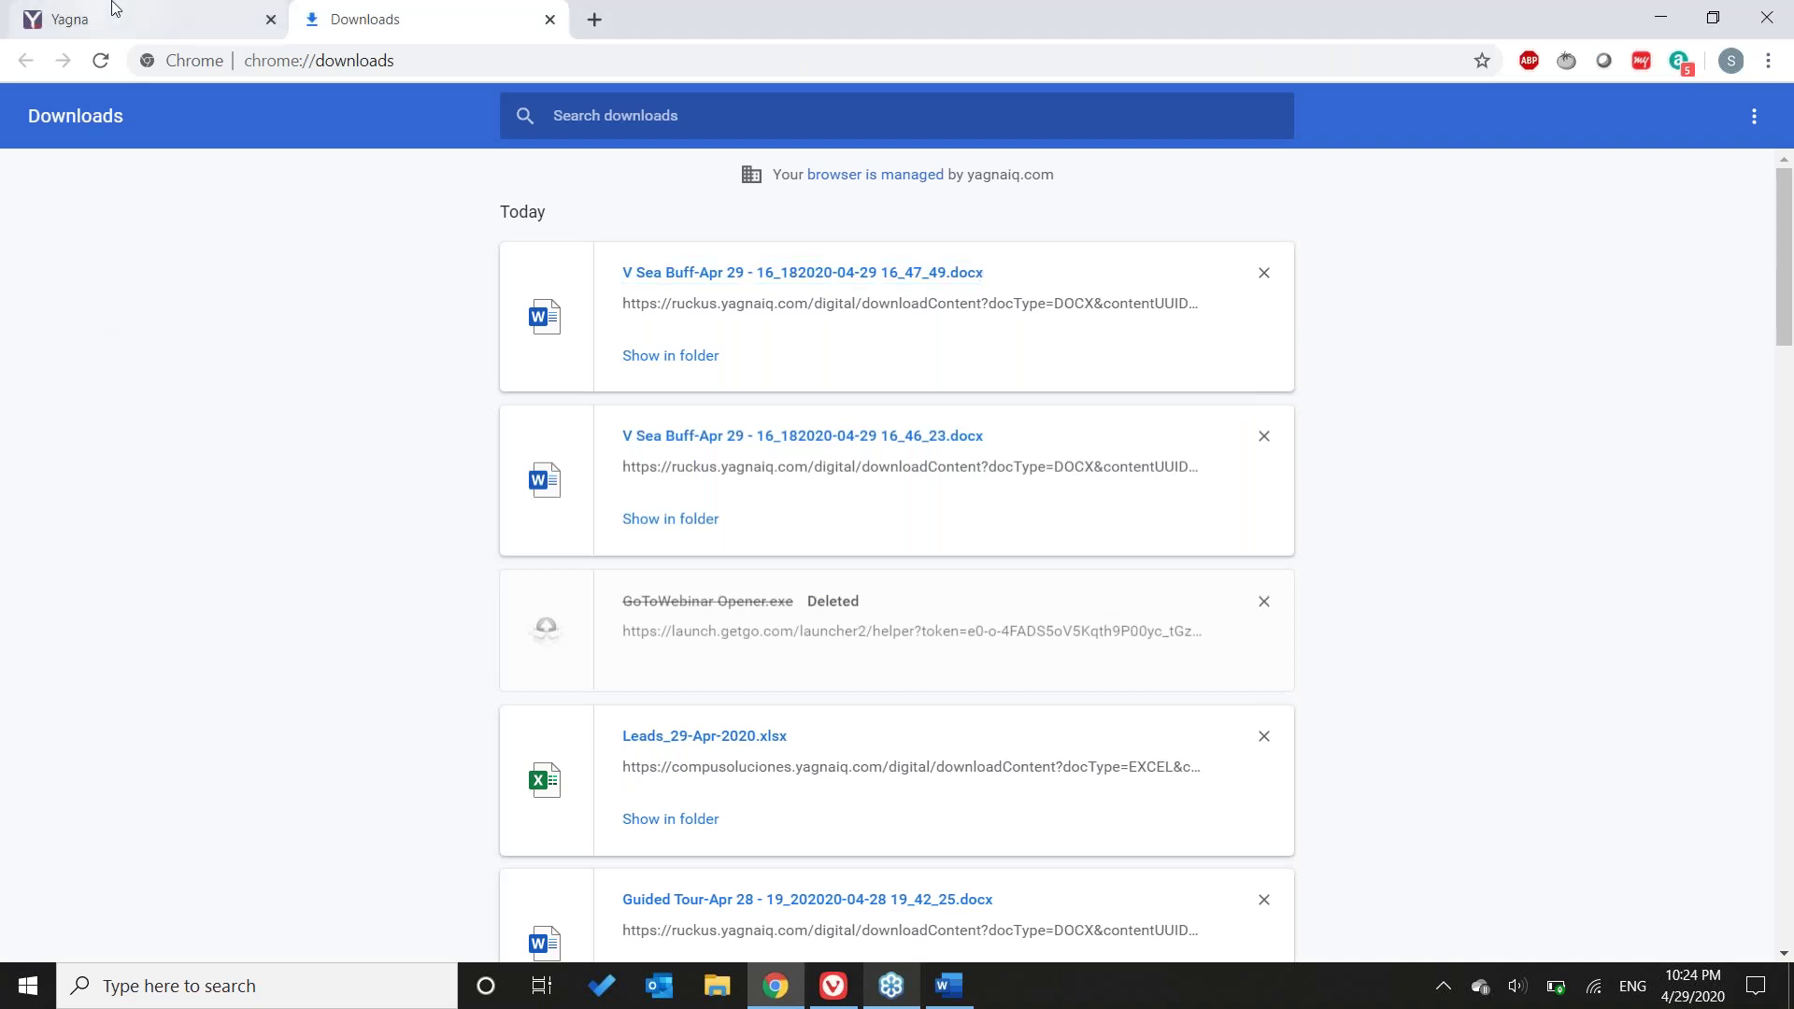
# - Return to the Floor 2 plan and view NW AP's edit settings, cancelling without changes
pyautogui.click(115, 8)
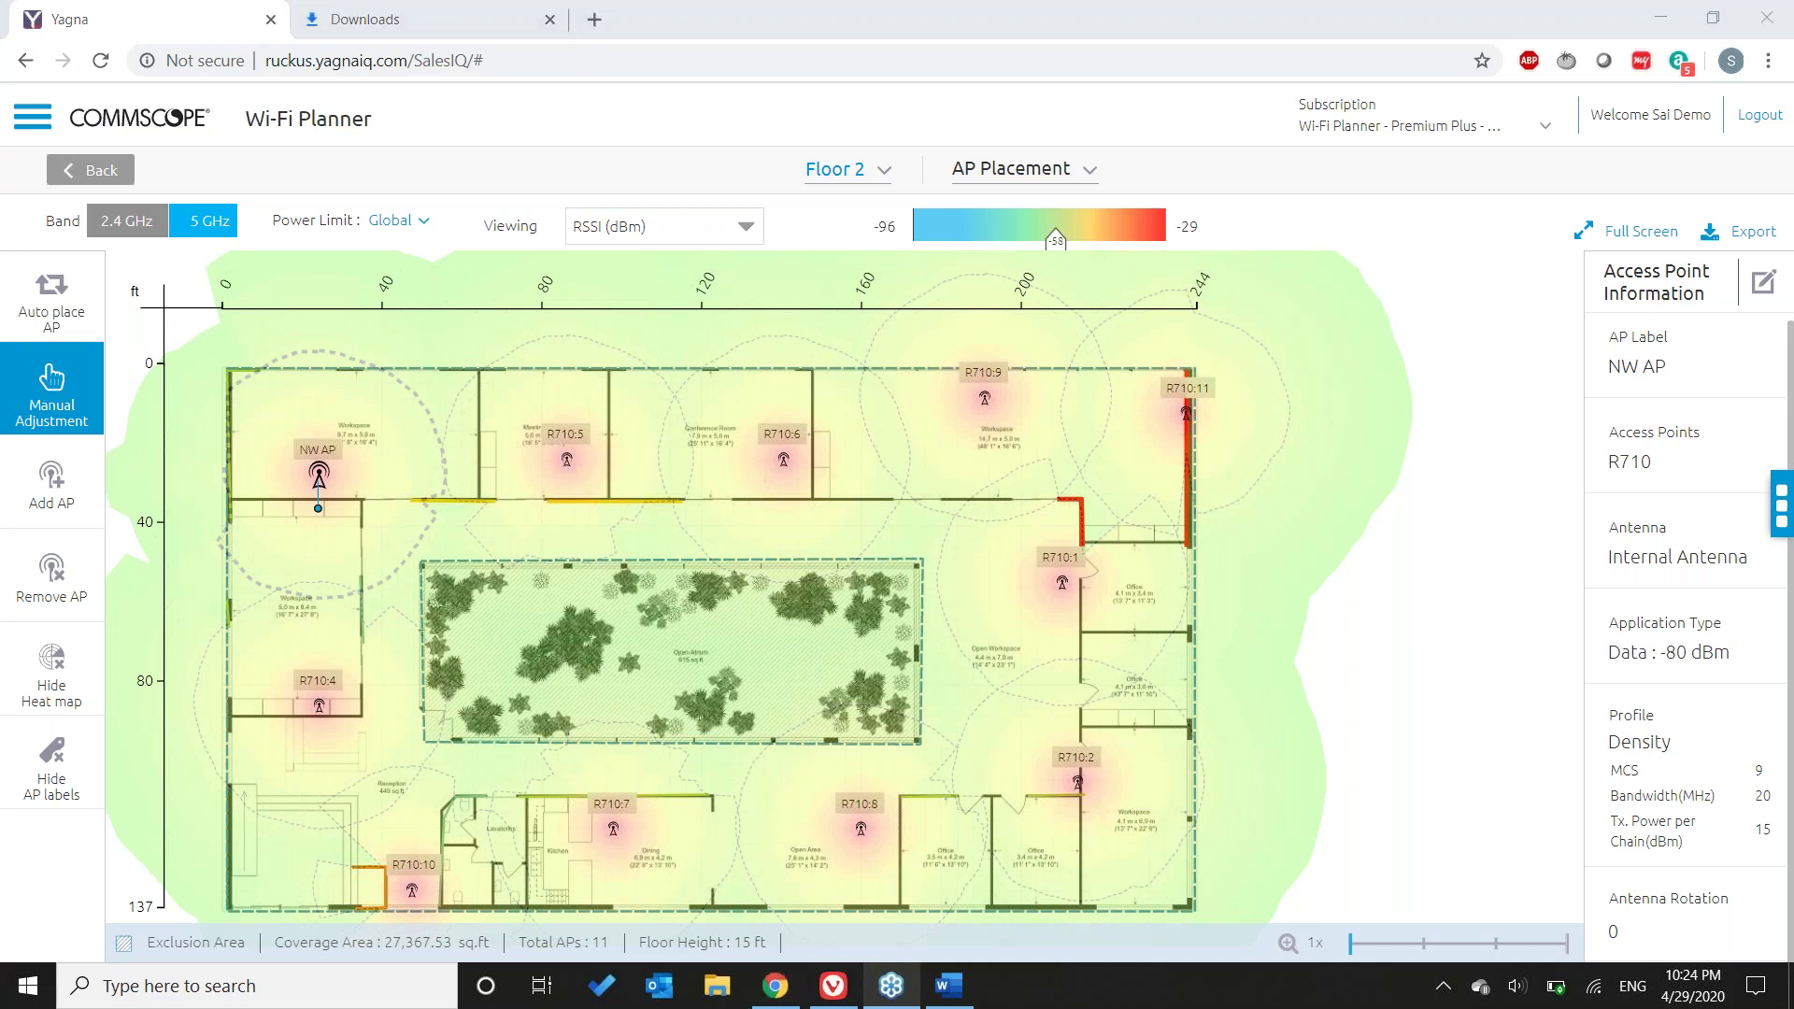
pyautogui.click(1646, 465)
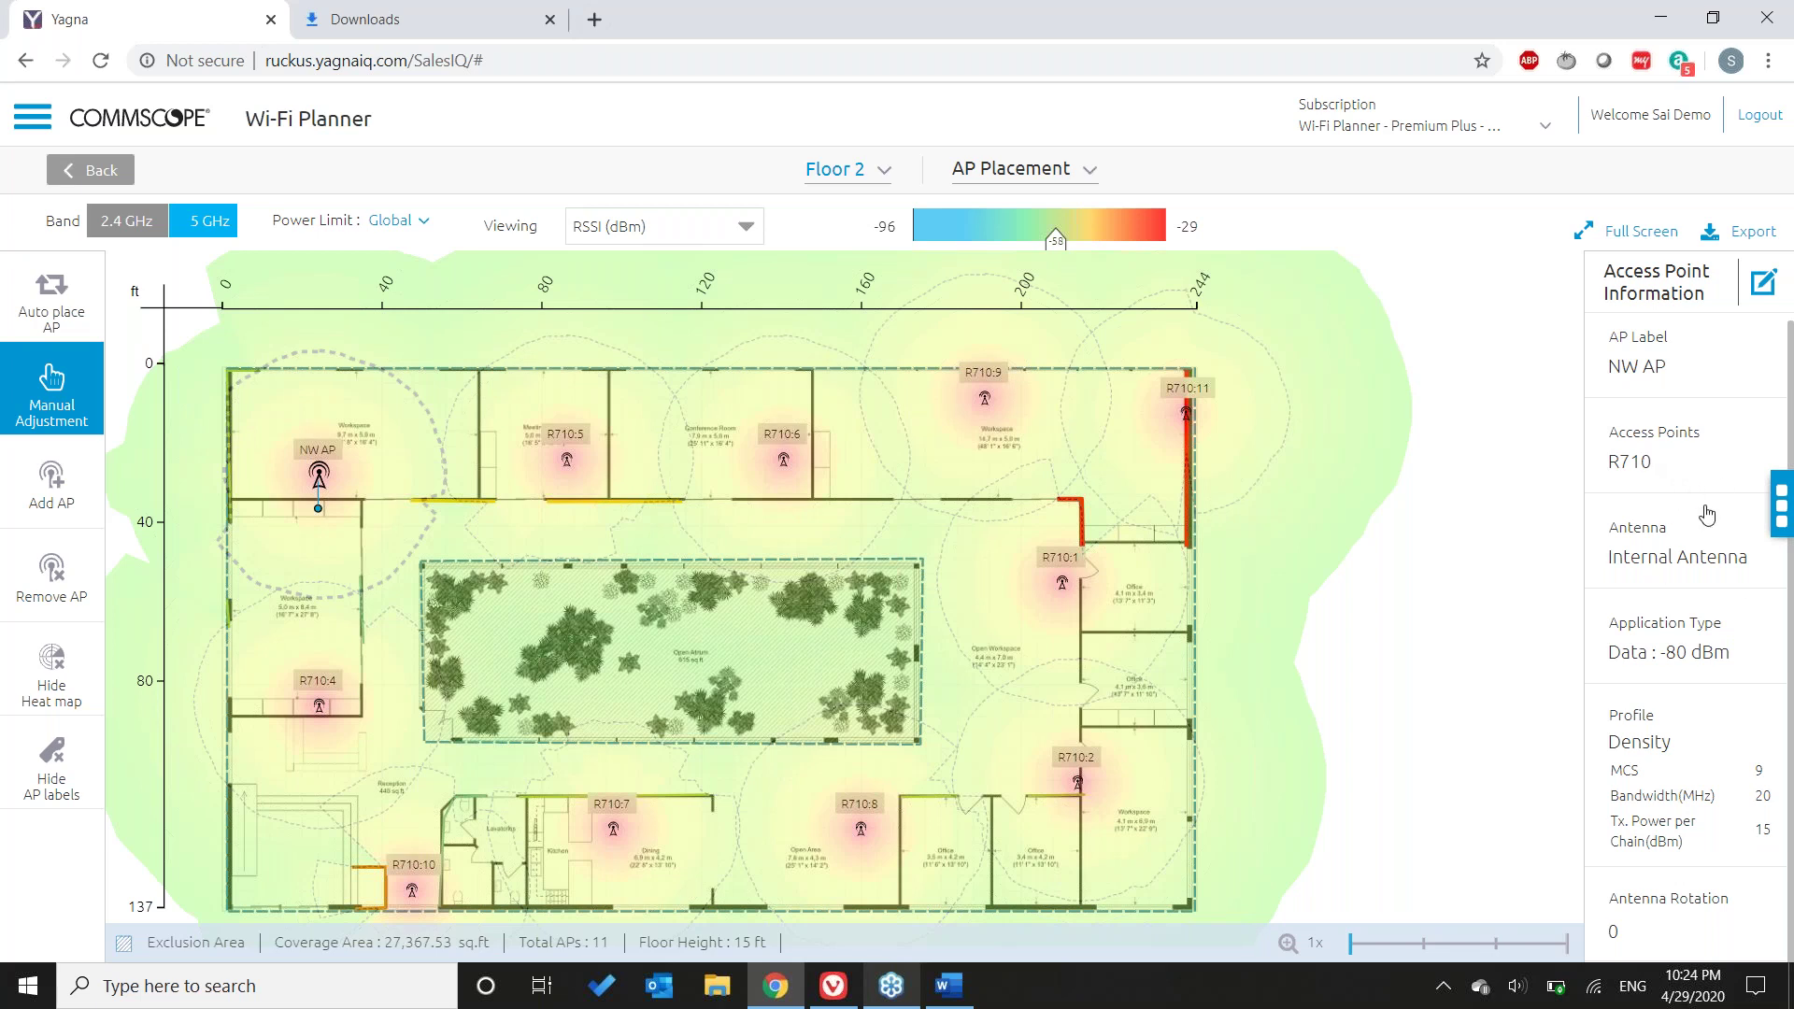
pyautogui.click(1763, 283)
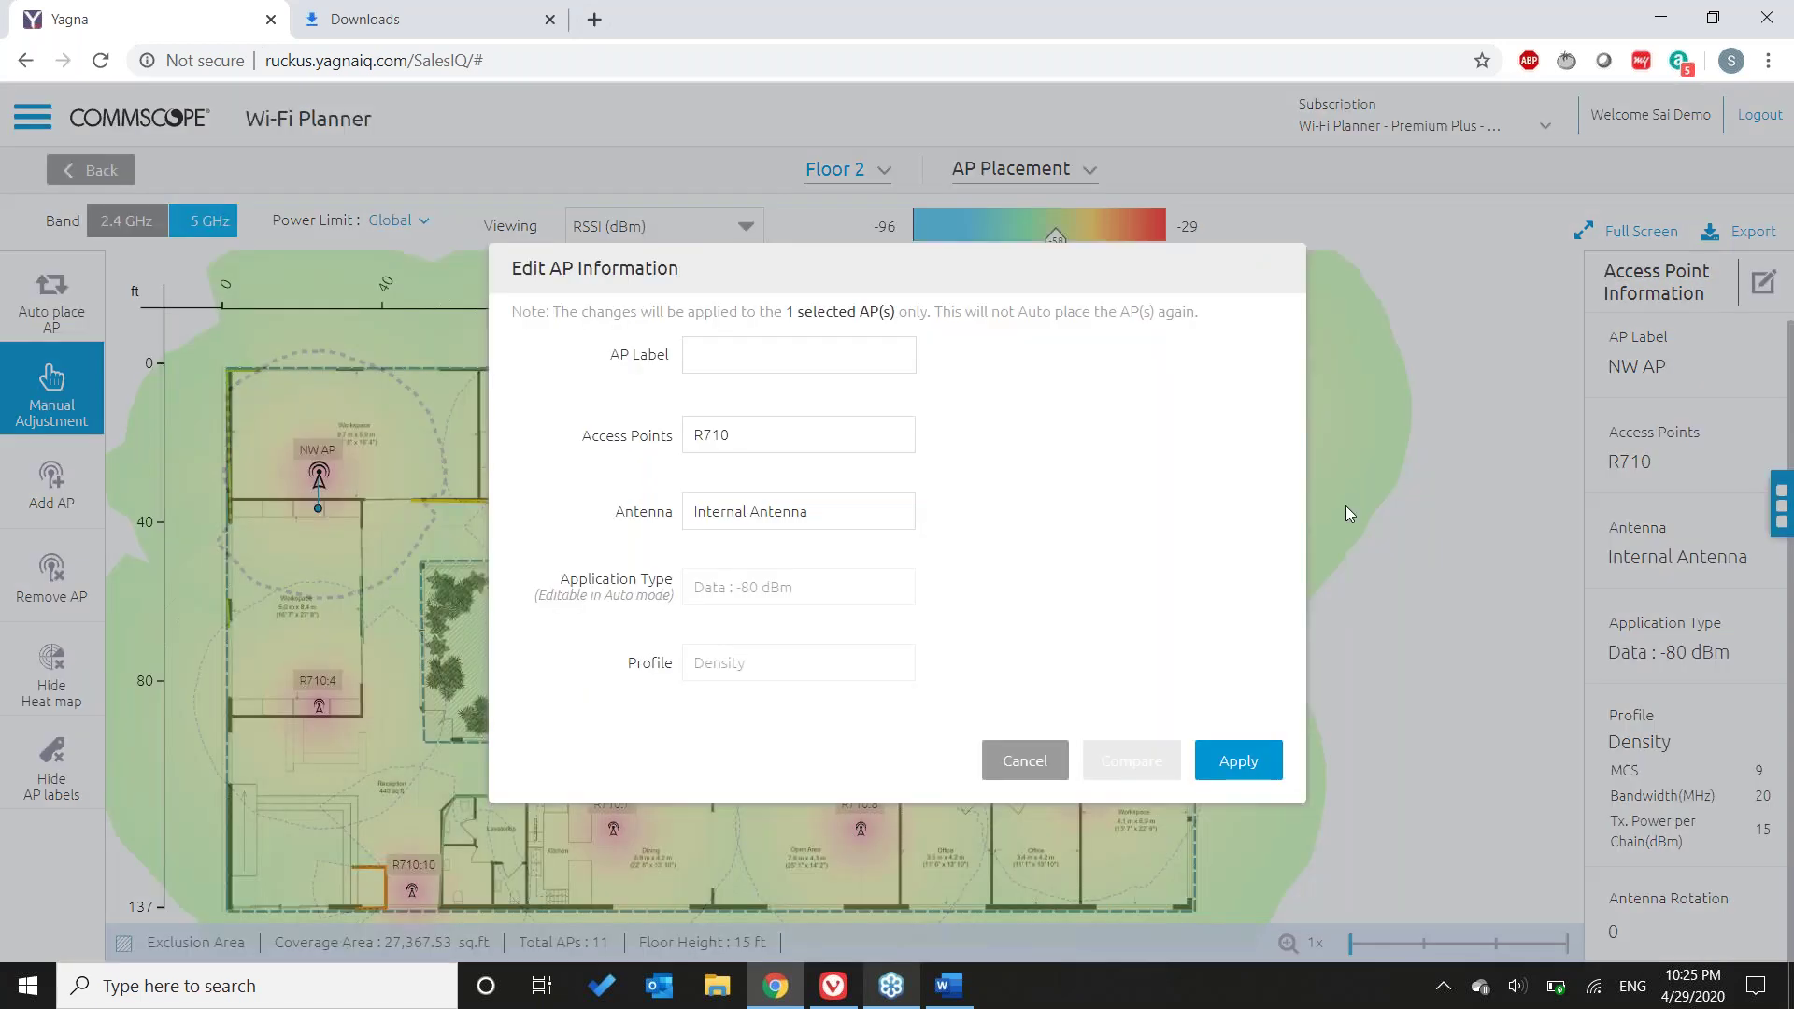
pyautogui.click(1027, 762)
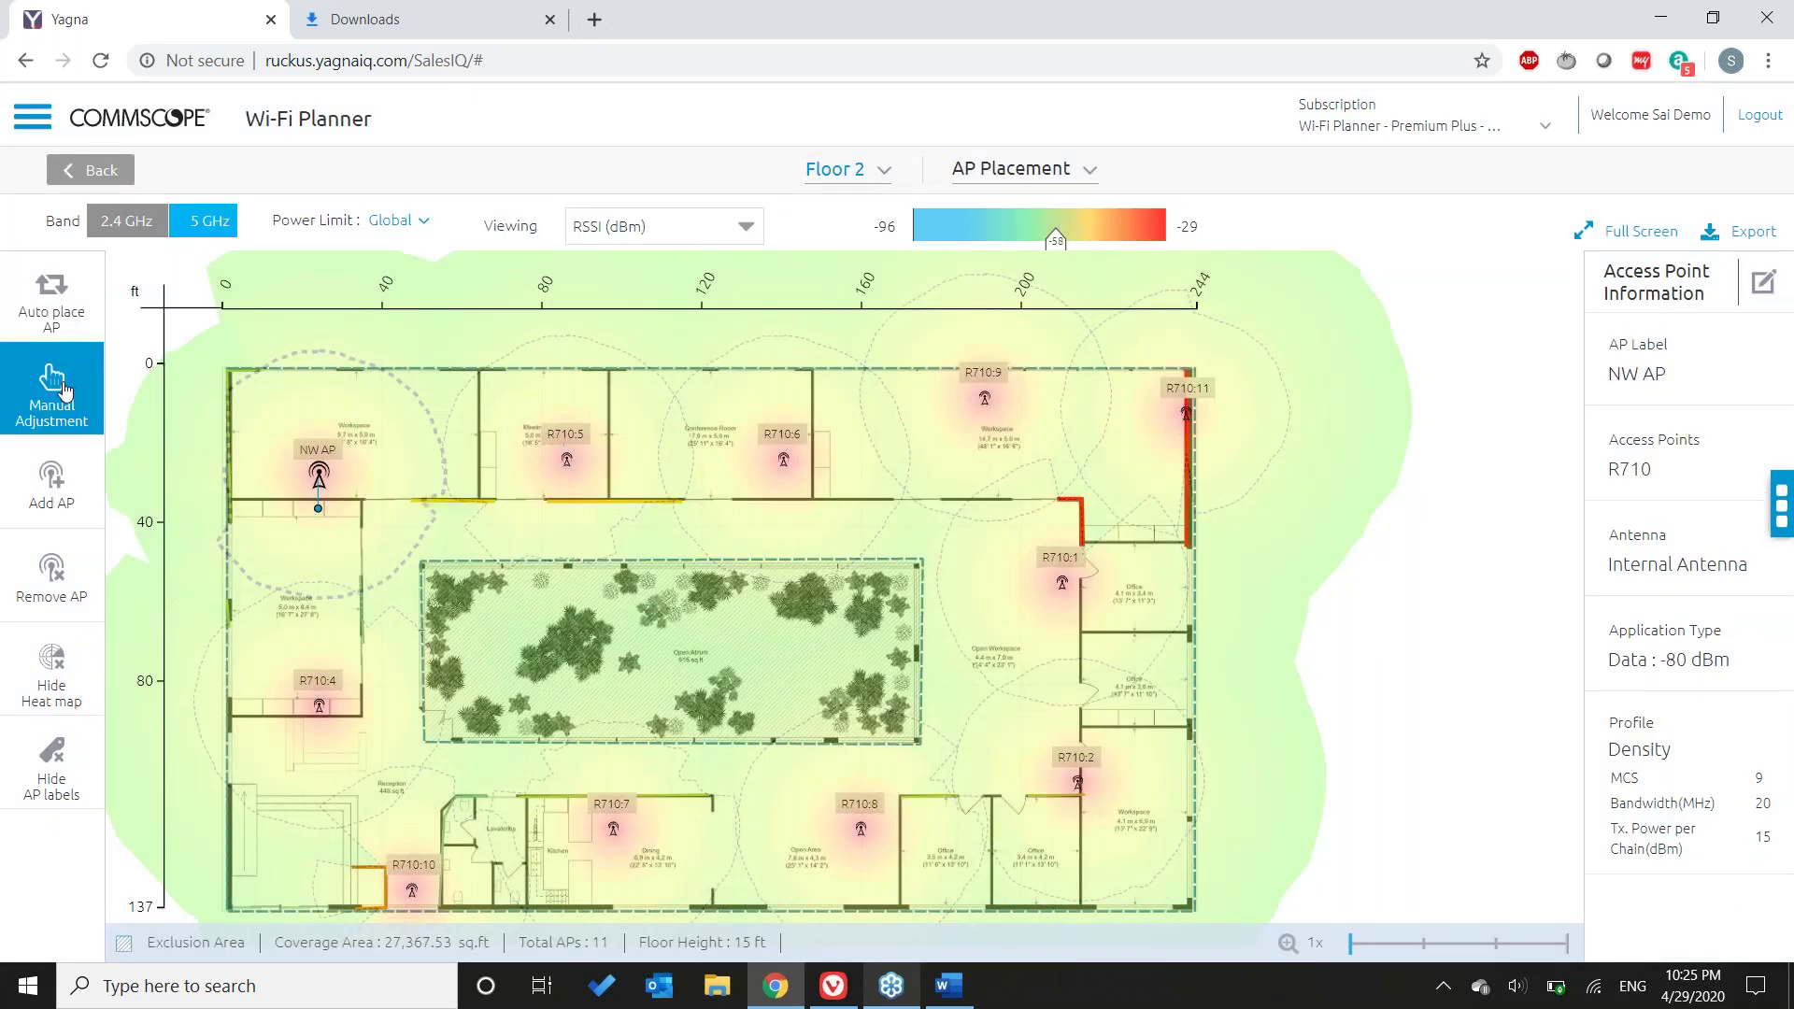
# - Open the Add APs dialog for Floor 2 with R710, Internal Antenna and Coverage profile
pyautogui.click(52, 486)
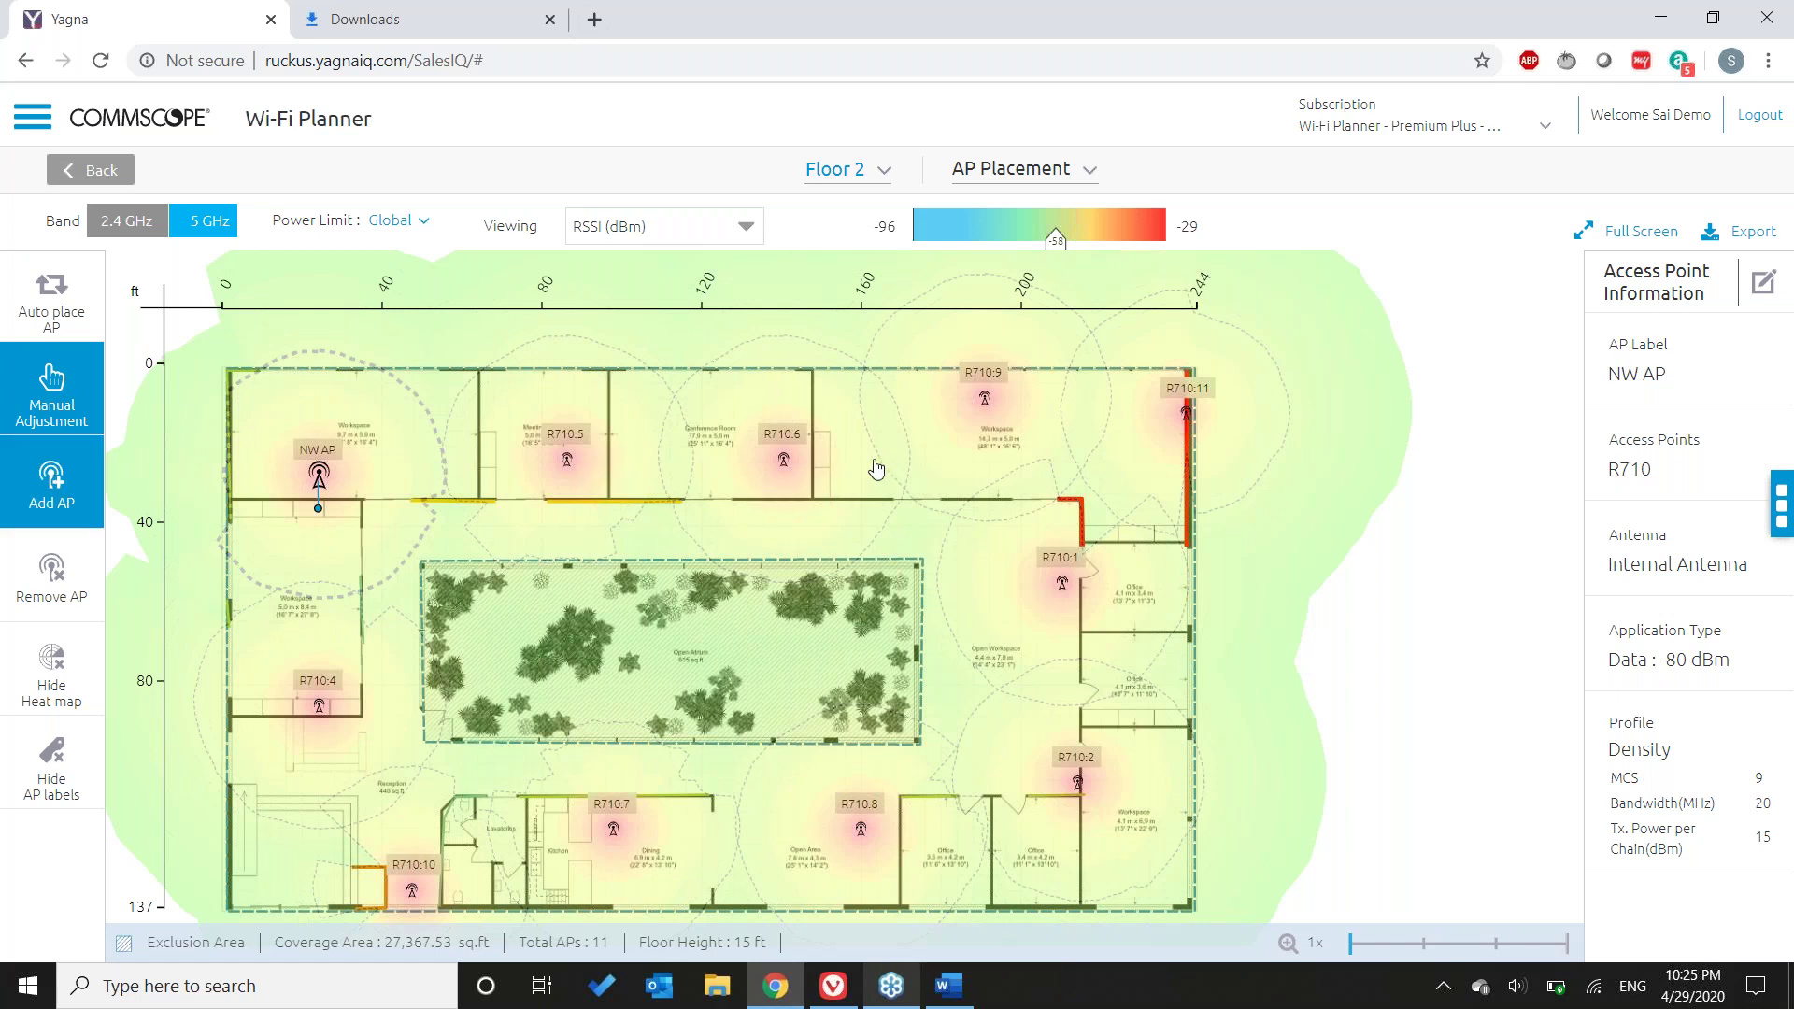
pyautogui.click(37, 517)
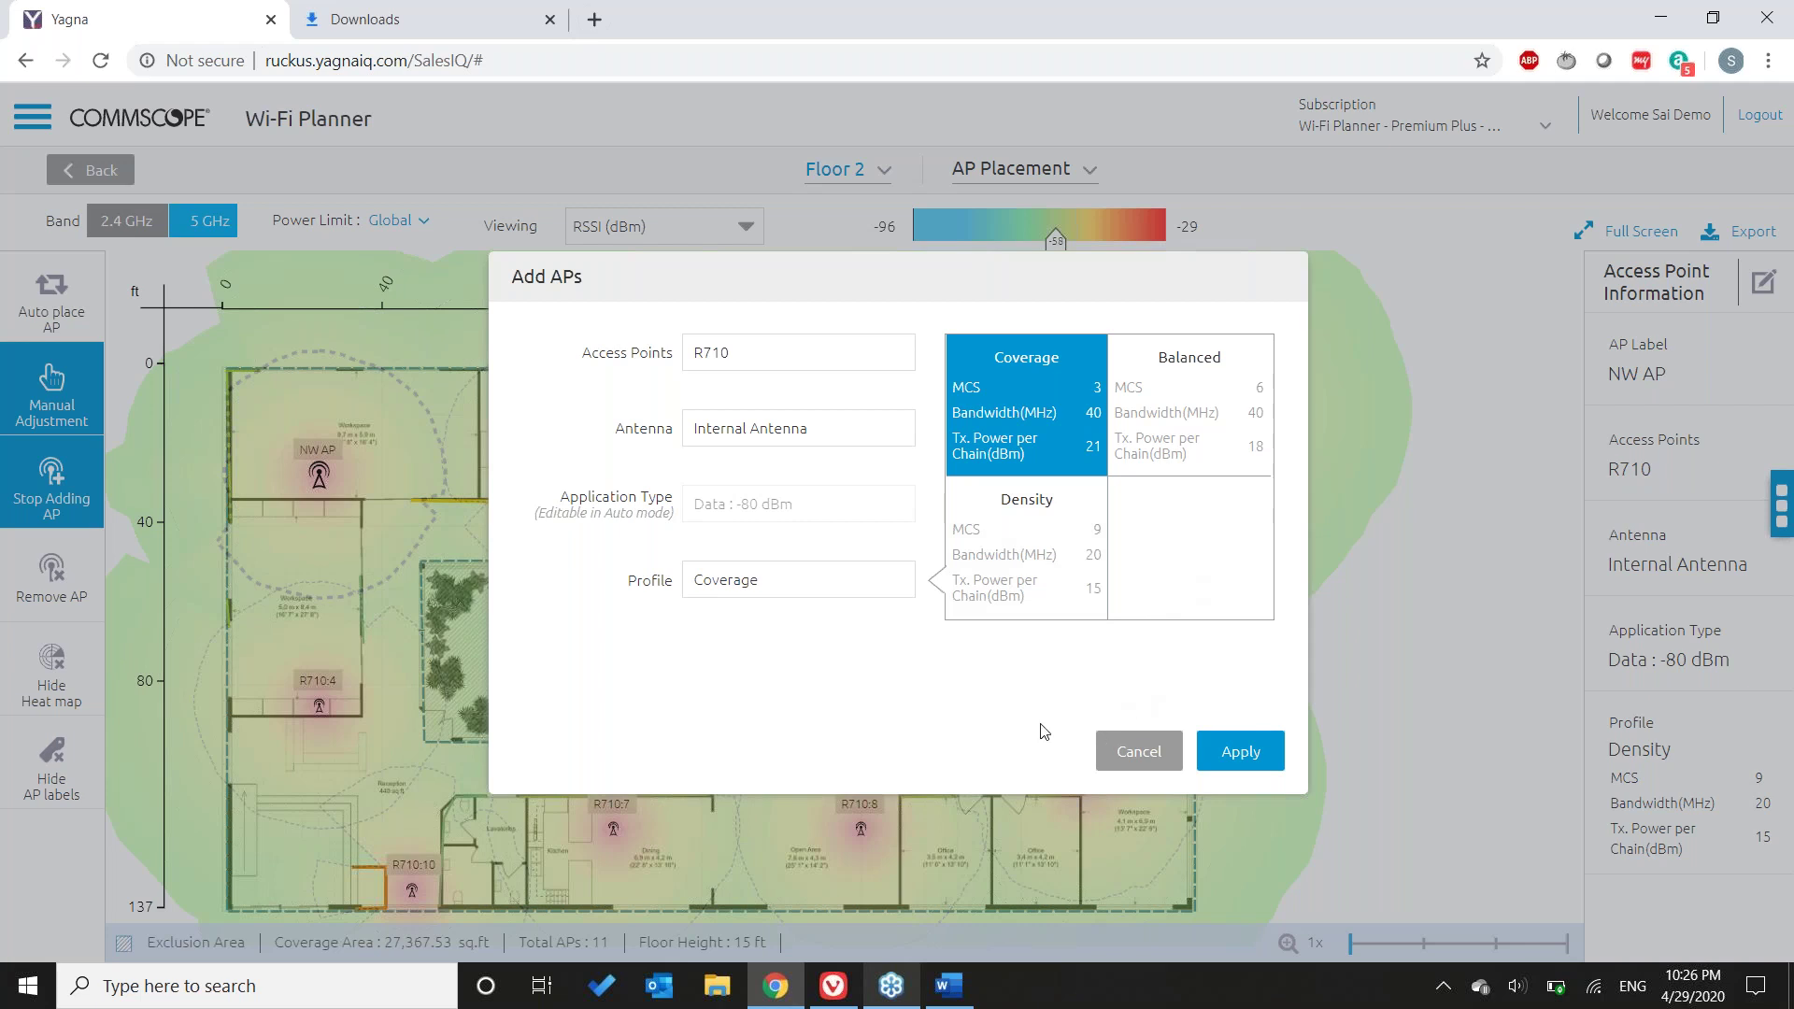
# - In the Word proposal, highlight the 867 Mbps Max Data Rates row and close the Subscription Cancelled bar
pyautogui.click(949, 984)
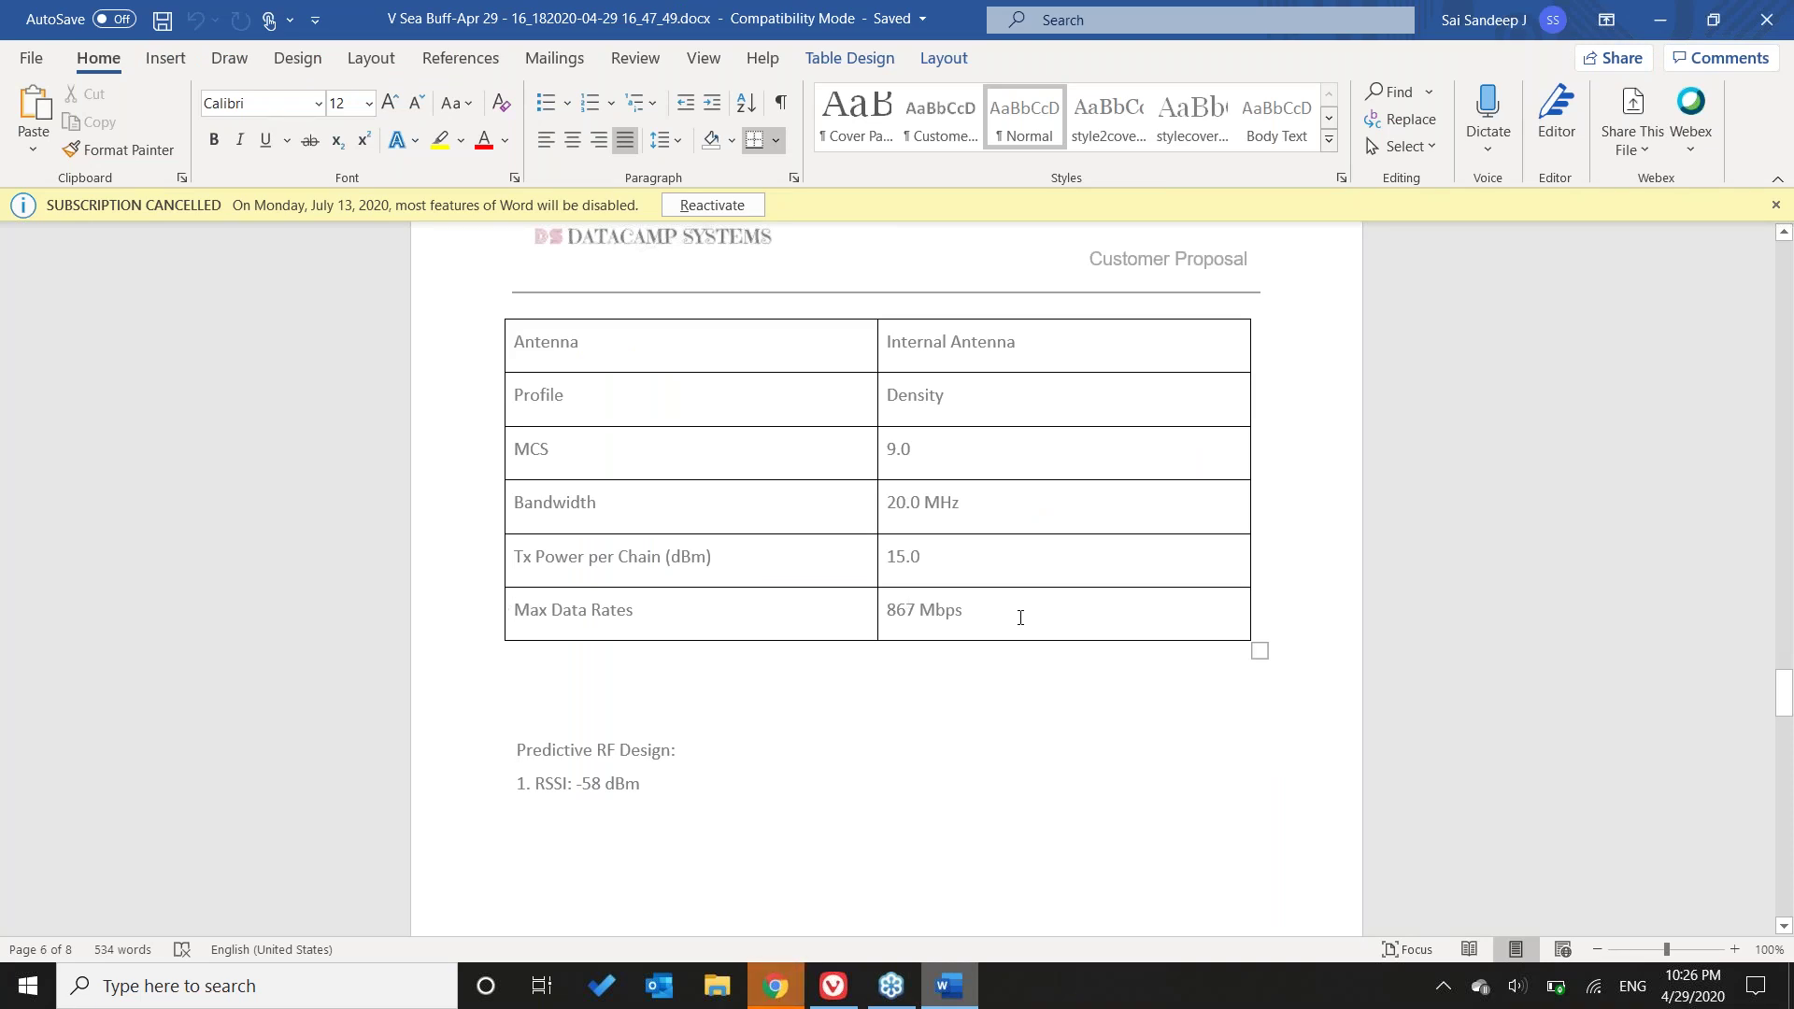
pyautogui.moveTo(1020, 616); pyautogui.dragTo(712, 607)
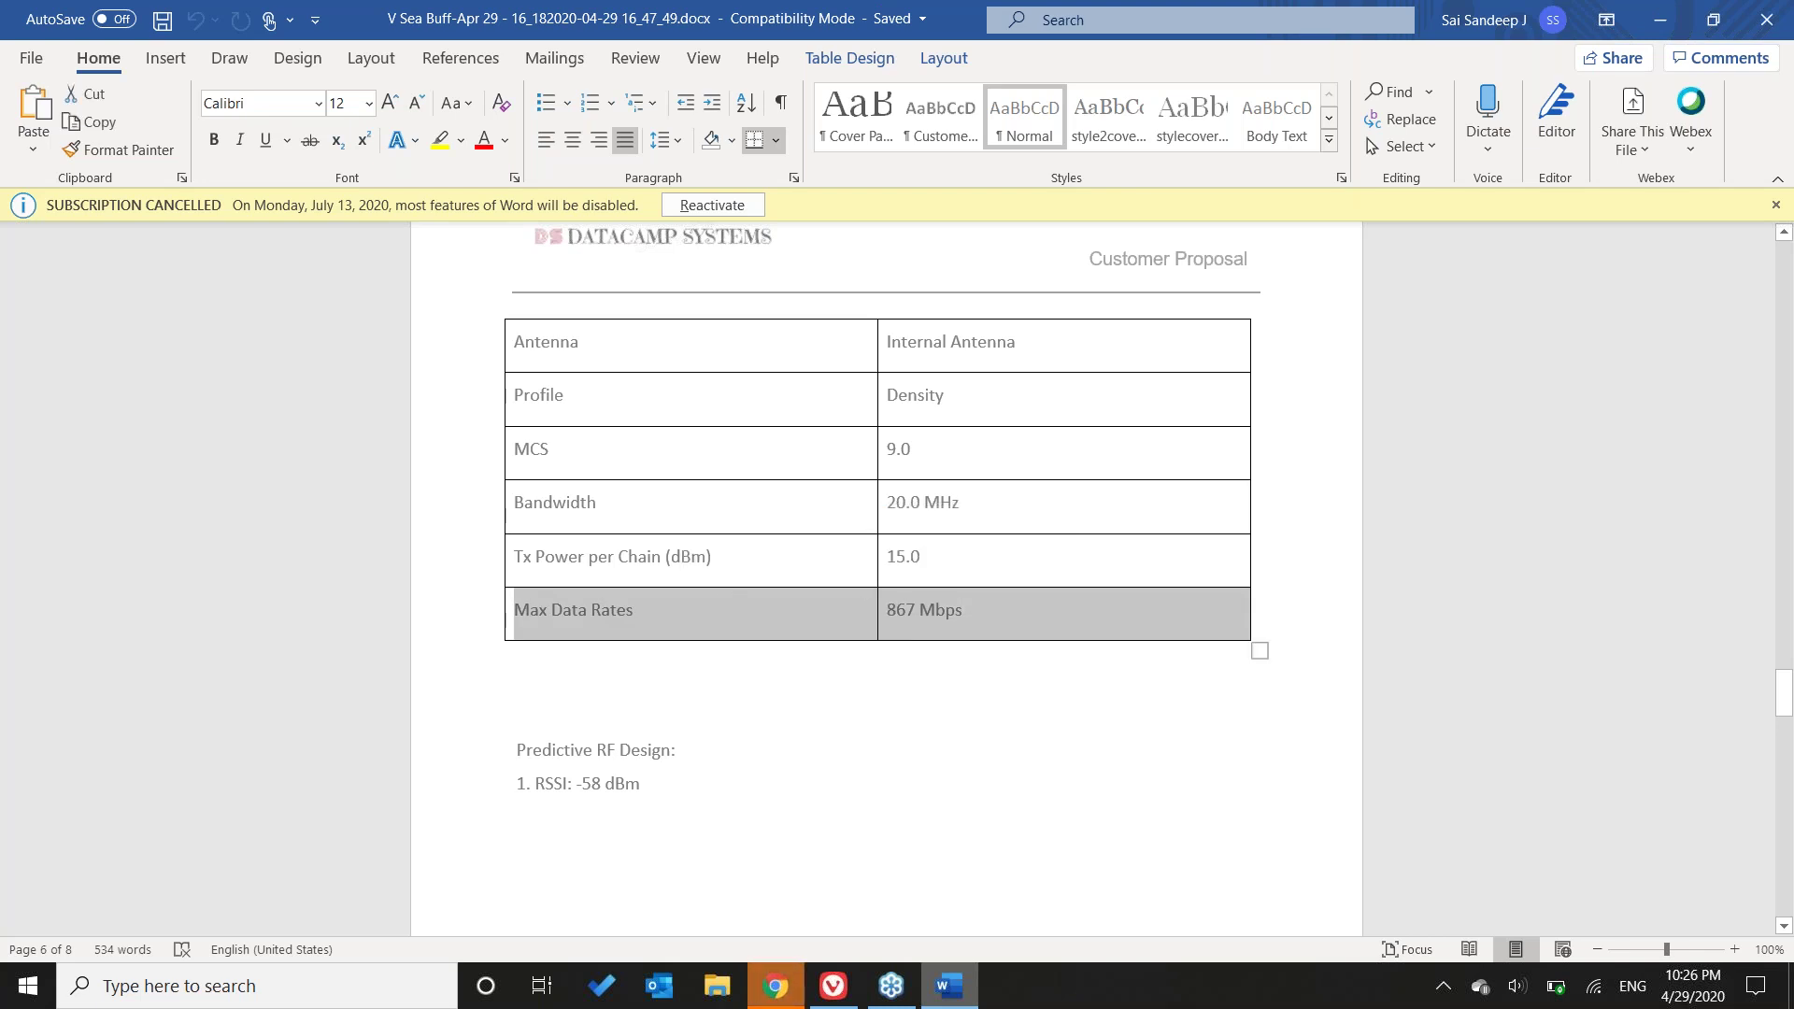
pyautogui.click(523, 707)
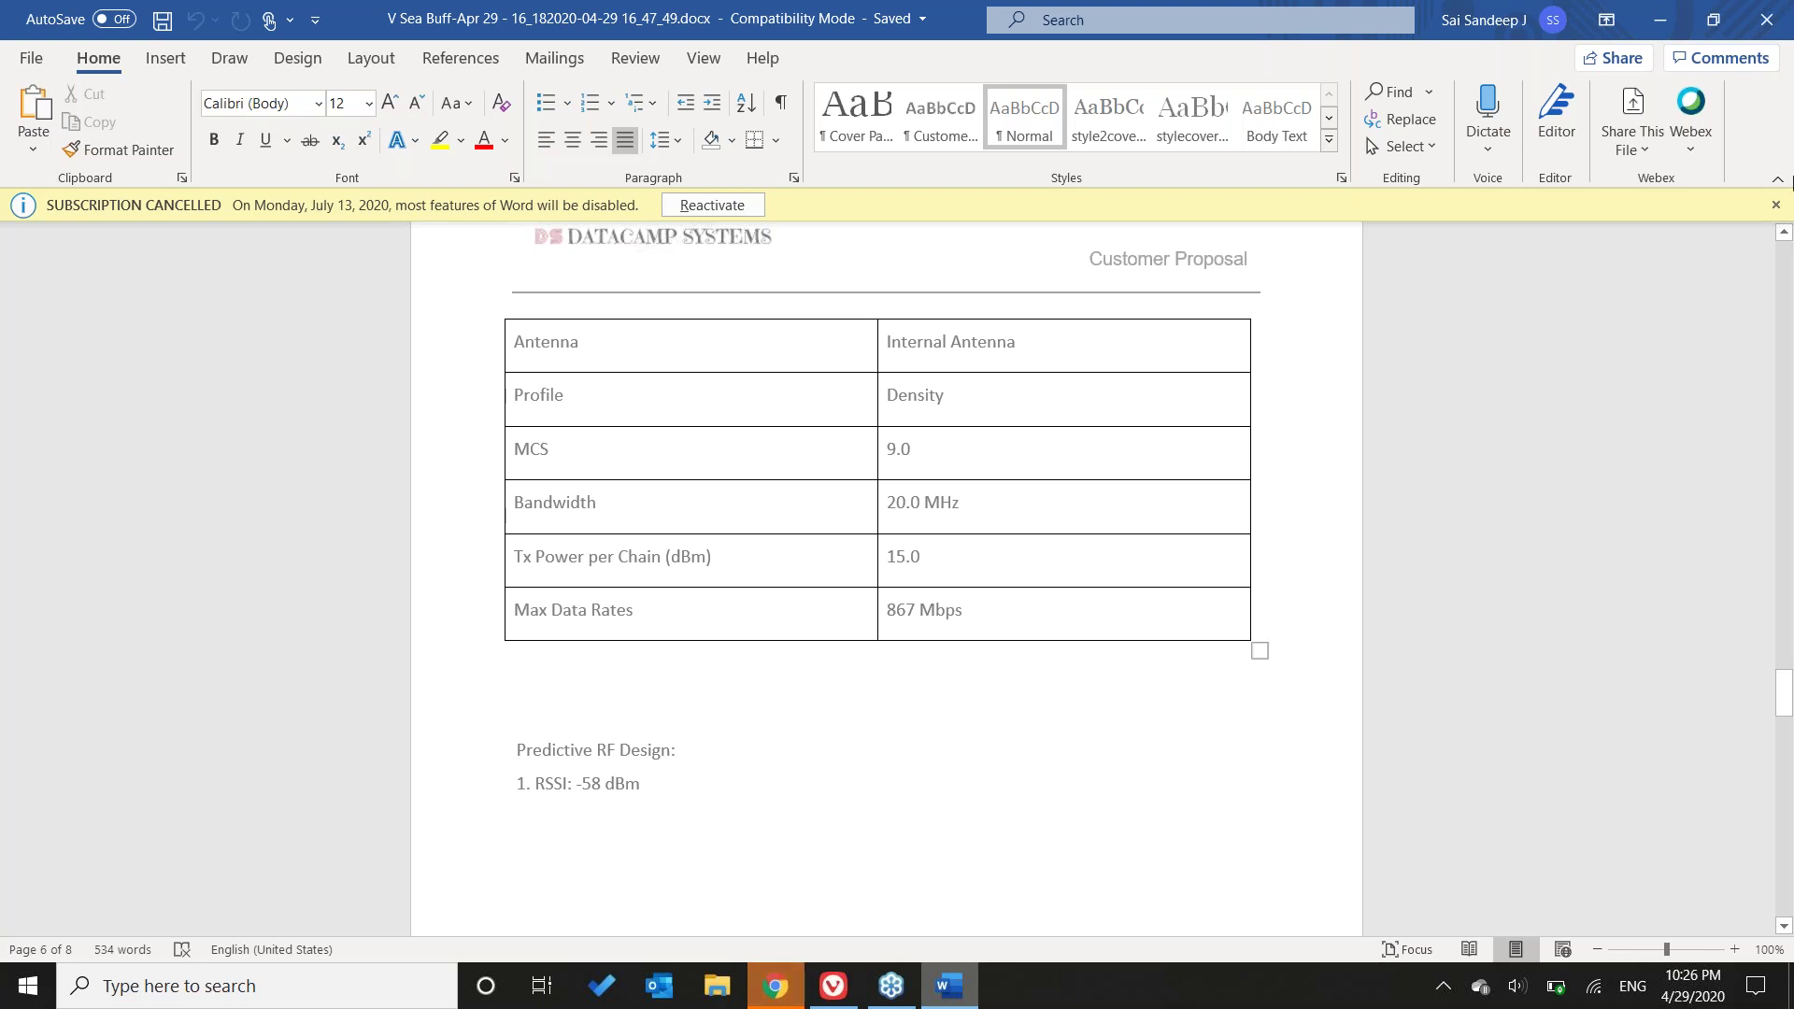
pyautogui.click(1777, 206)
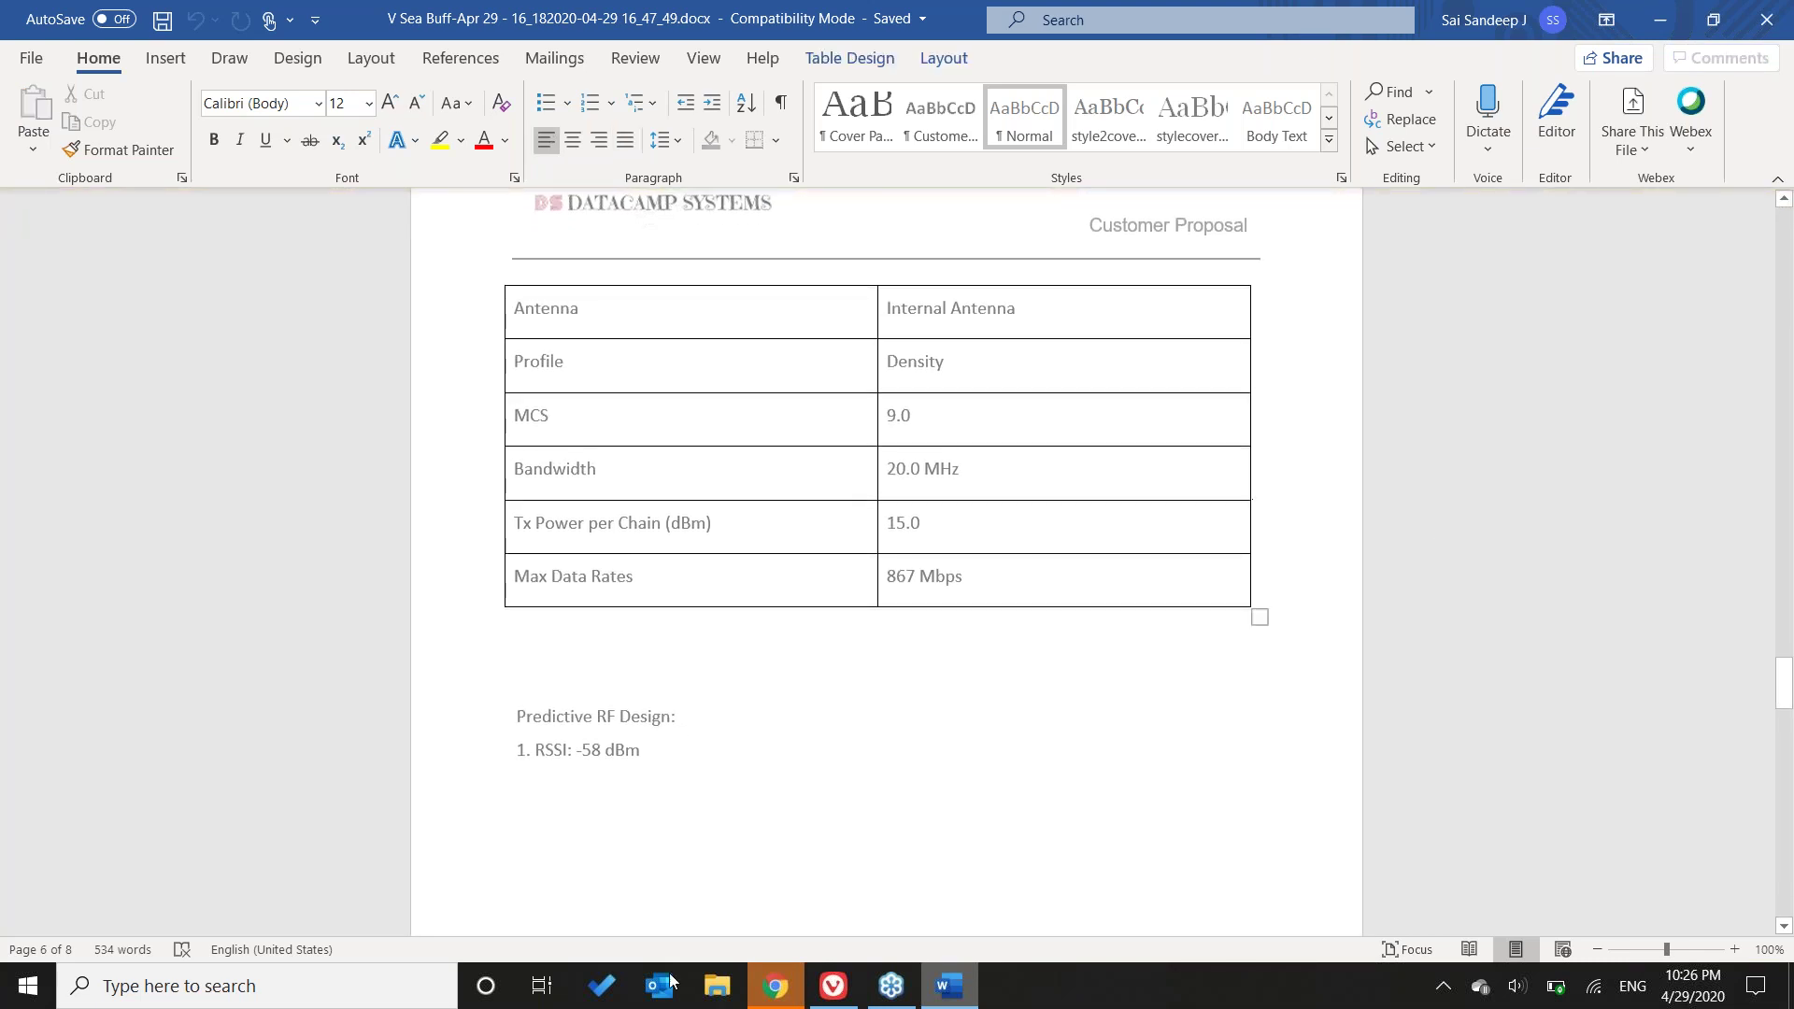
# - Return from Word to the Wi-Fi Planner's Add APs dialog with its Coverage profile settings
pyautogui.click(790, 986)
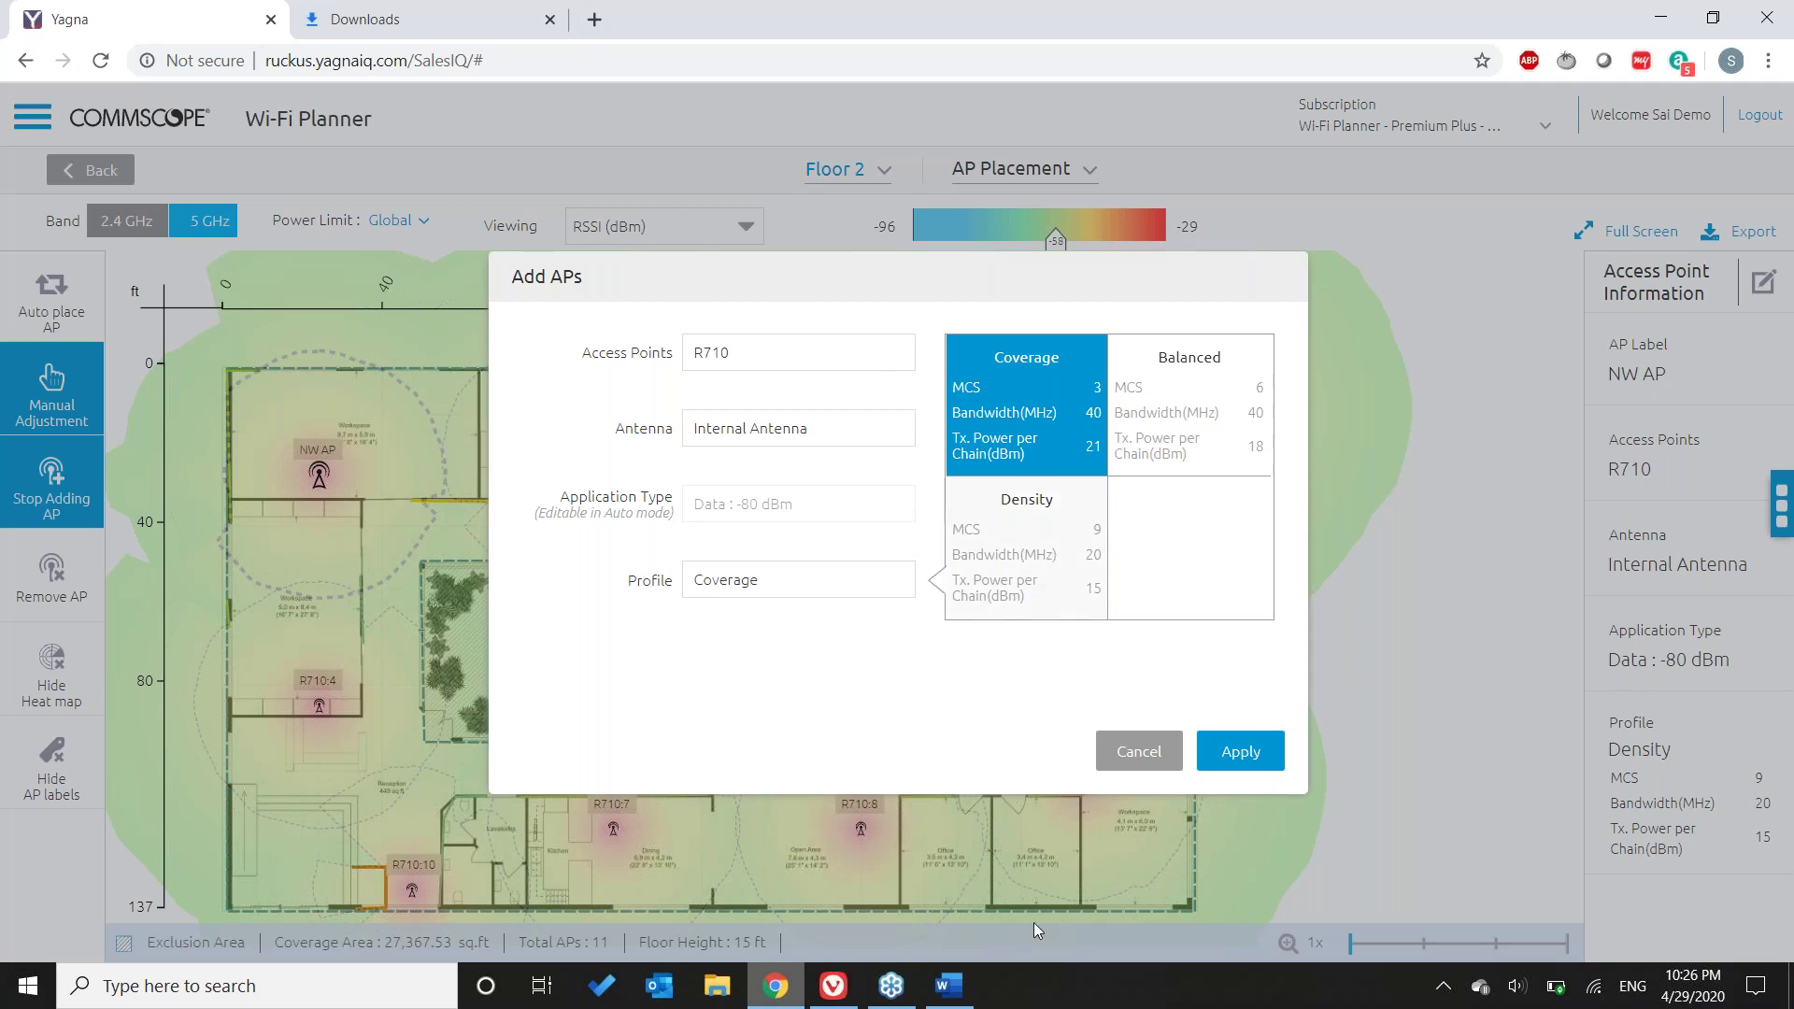
# - Switch between the Word proposal and the planner, then cancel the Add APs dialog with Esc
pyautogui.click(945, 990)
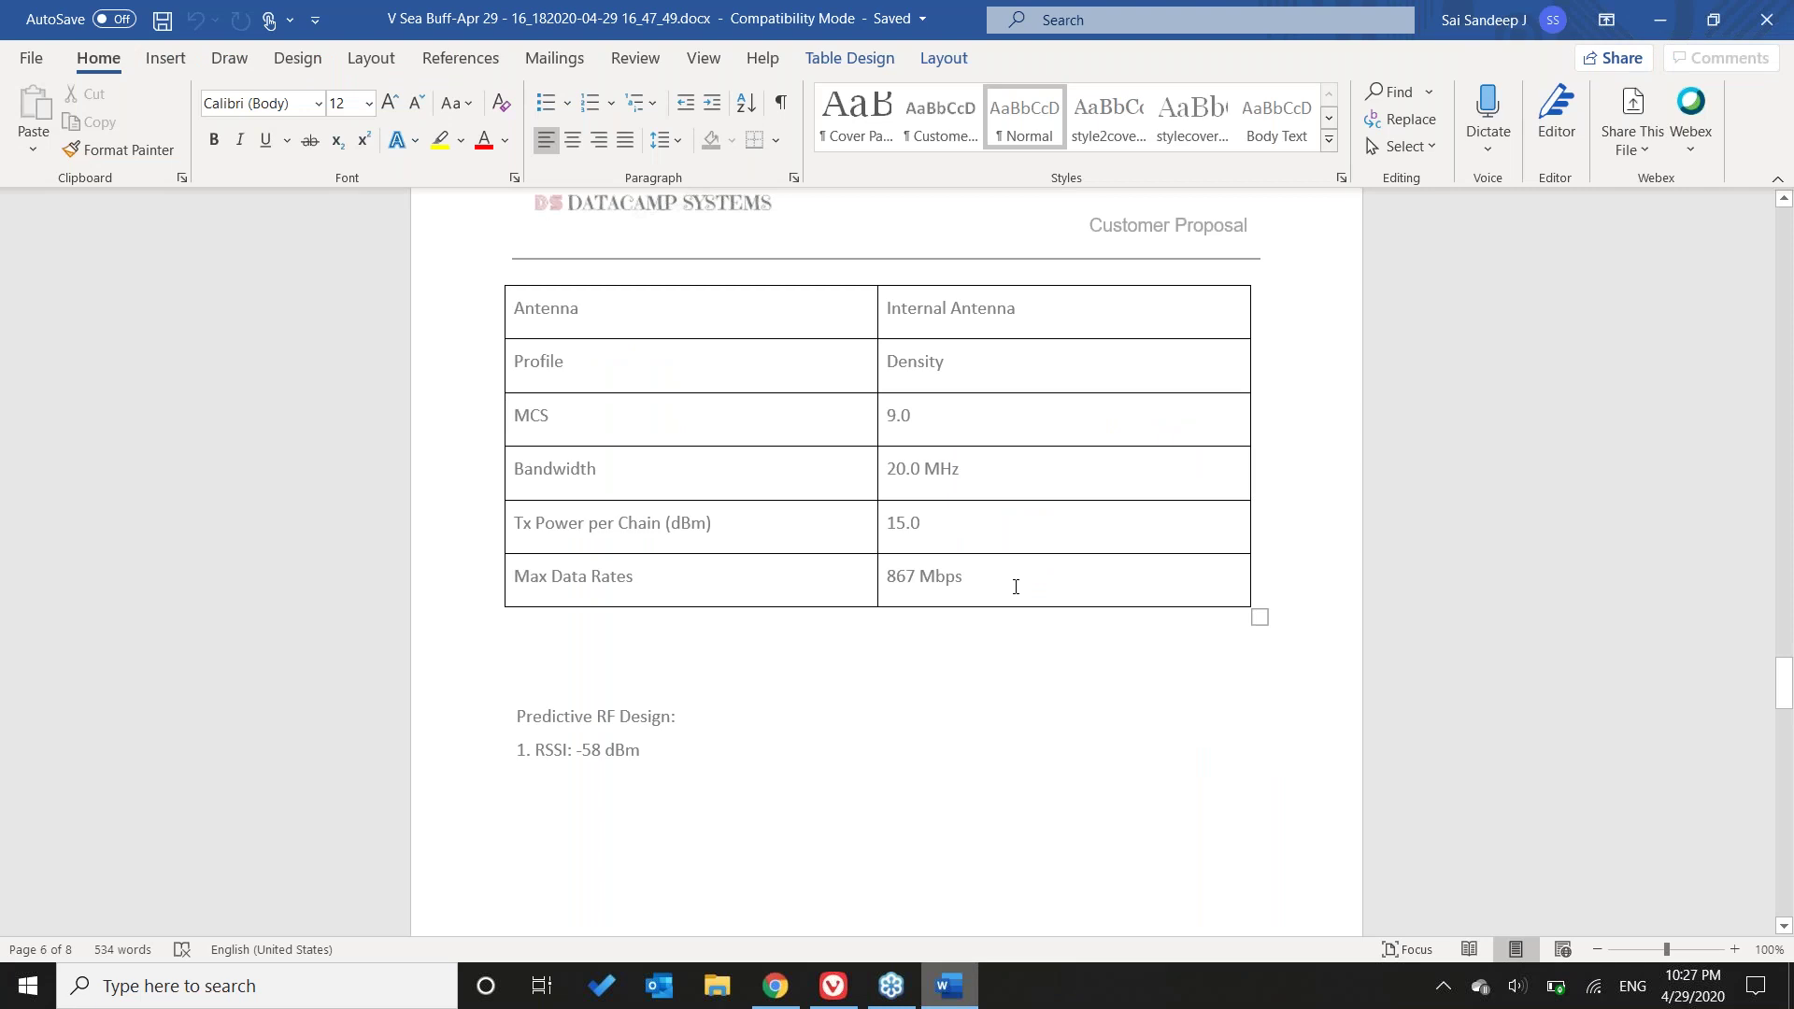
pyautogui.click(1661, 19)
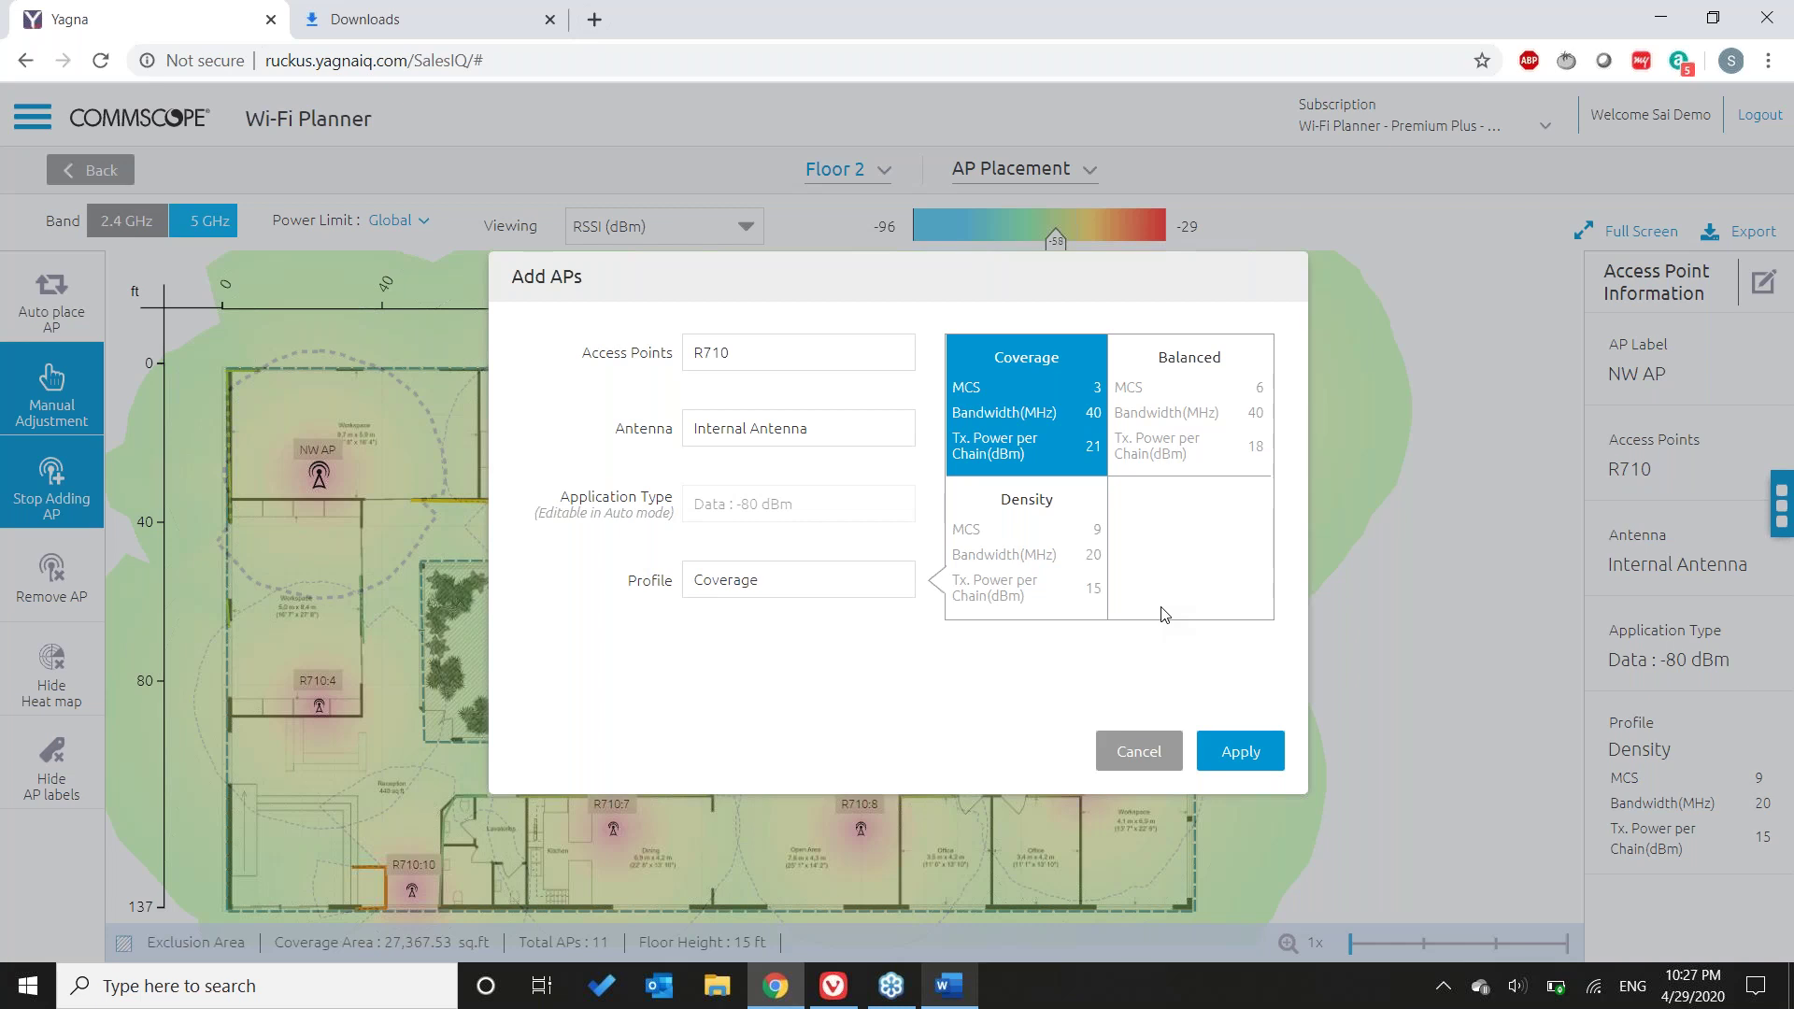
pyautogui.hotkey('alt', 'Tab')
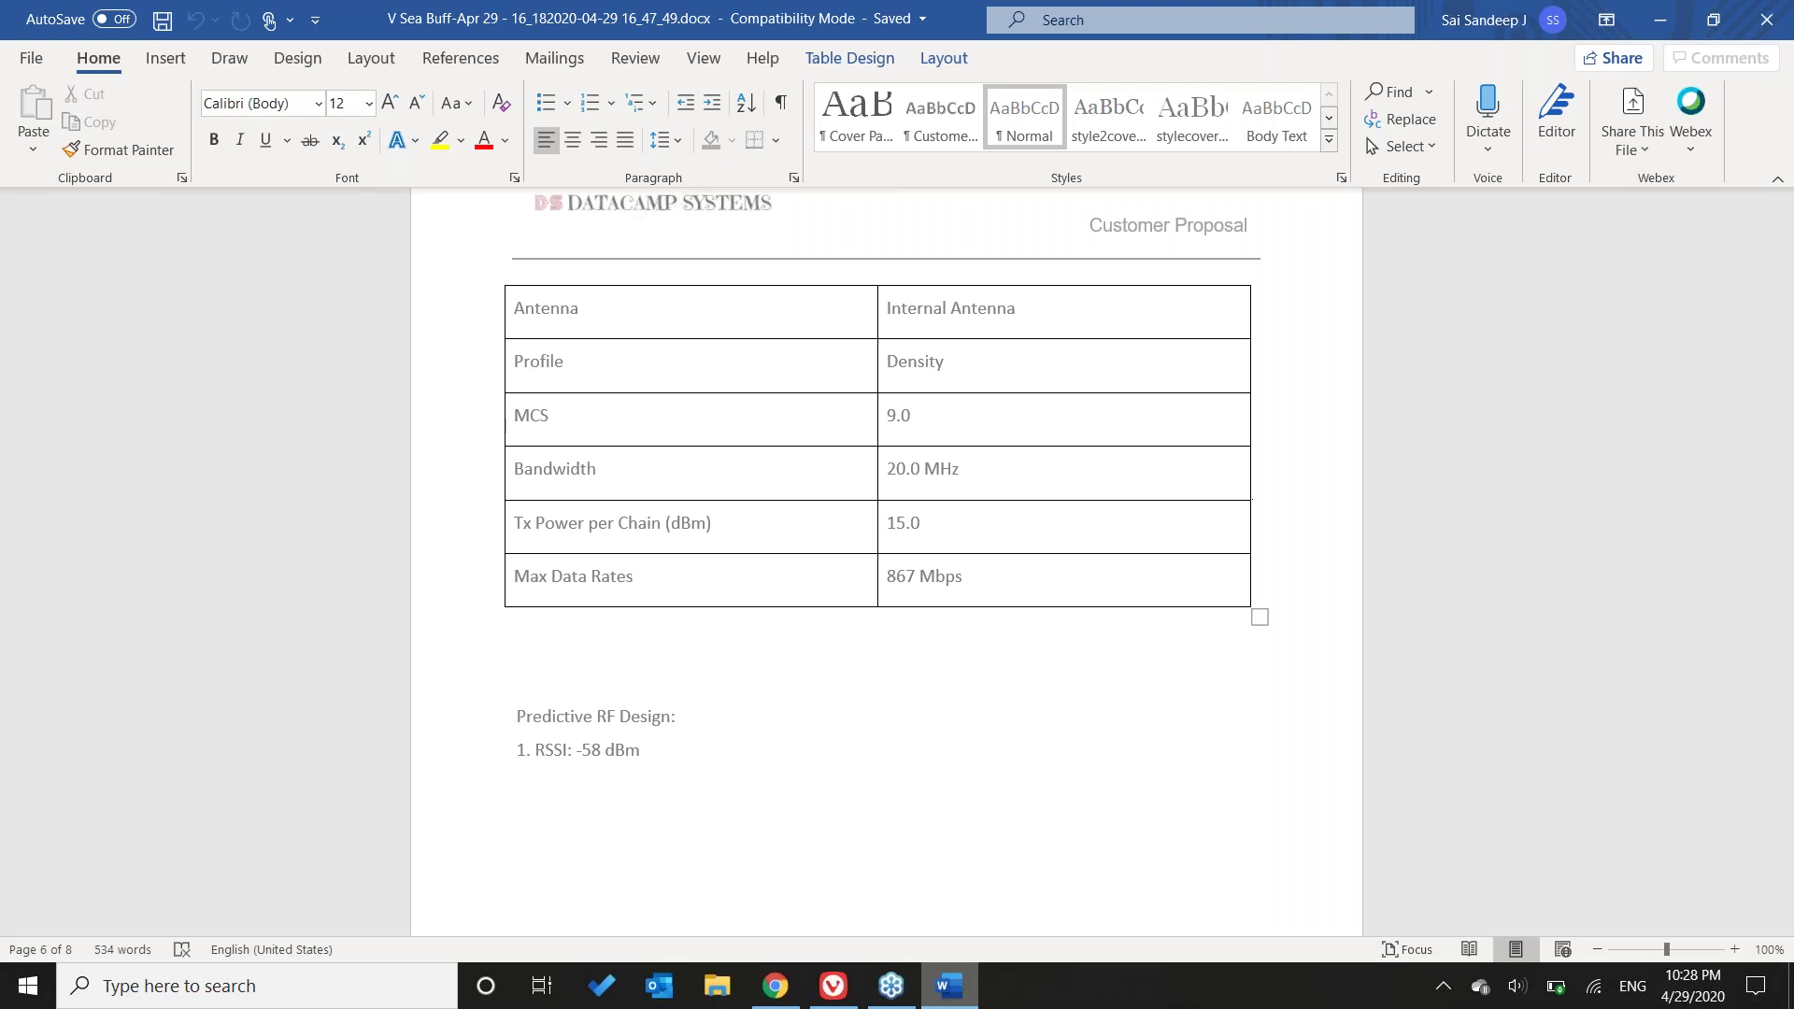
pyautogui.hotkey('alt', 'Tab')
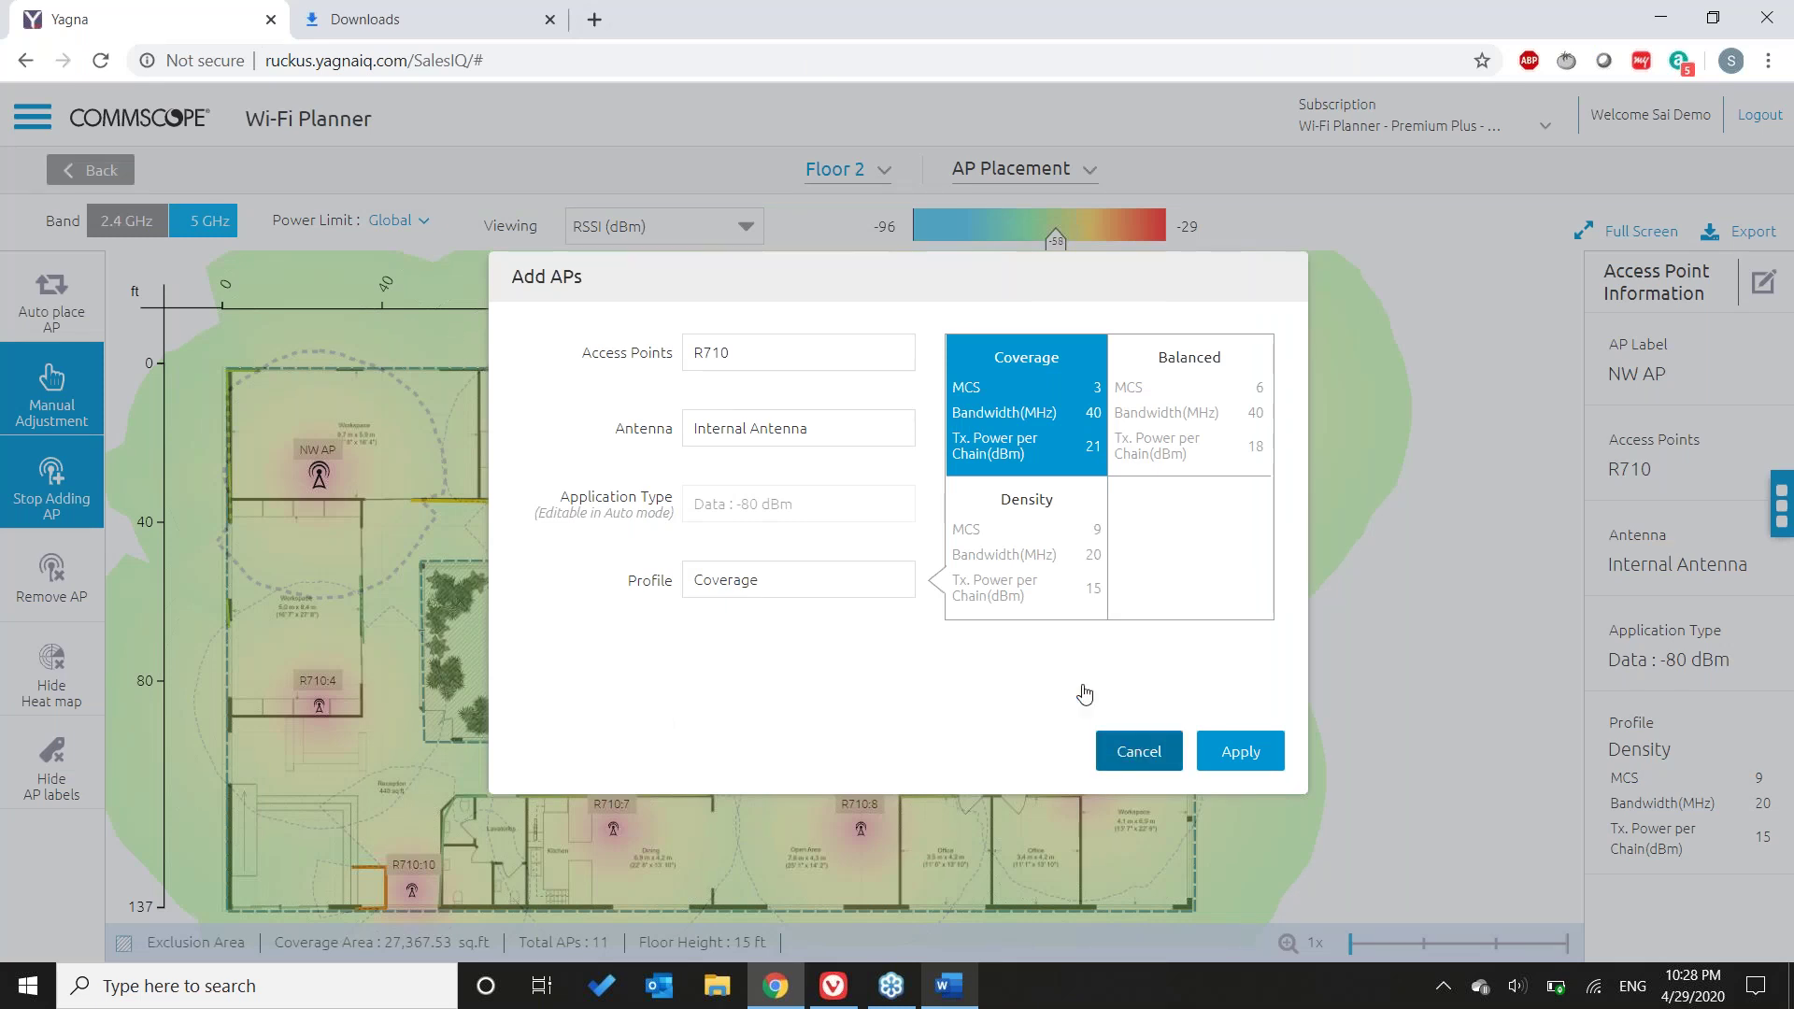
pyautogui.press('Escape')
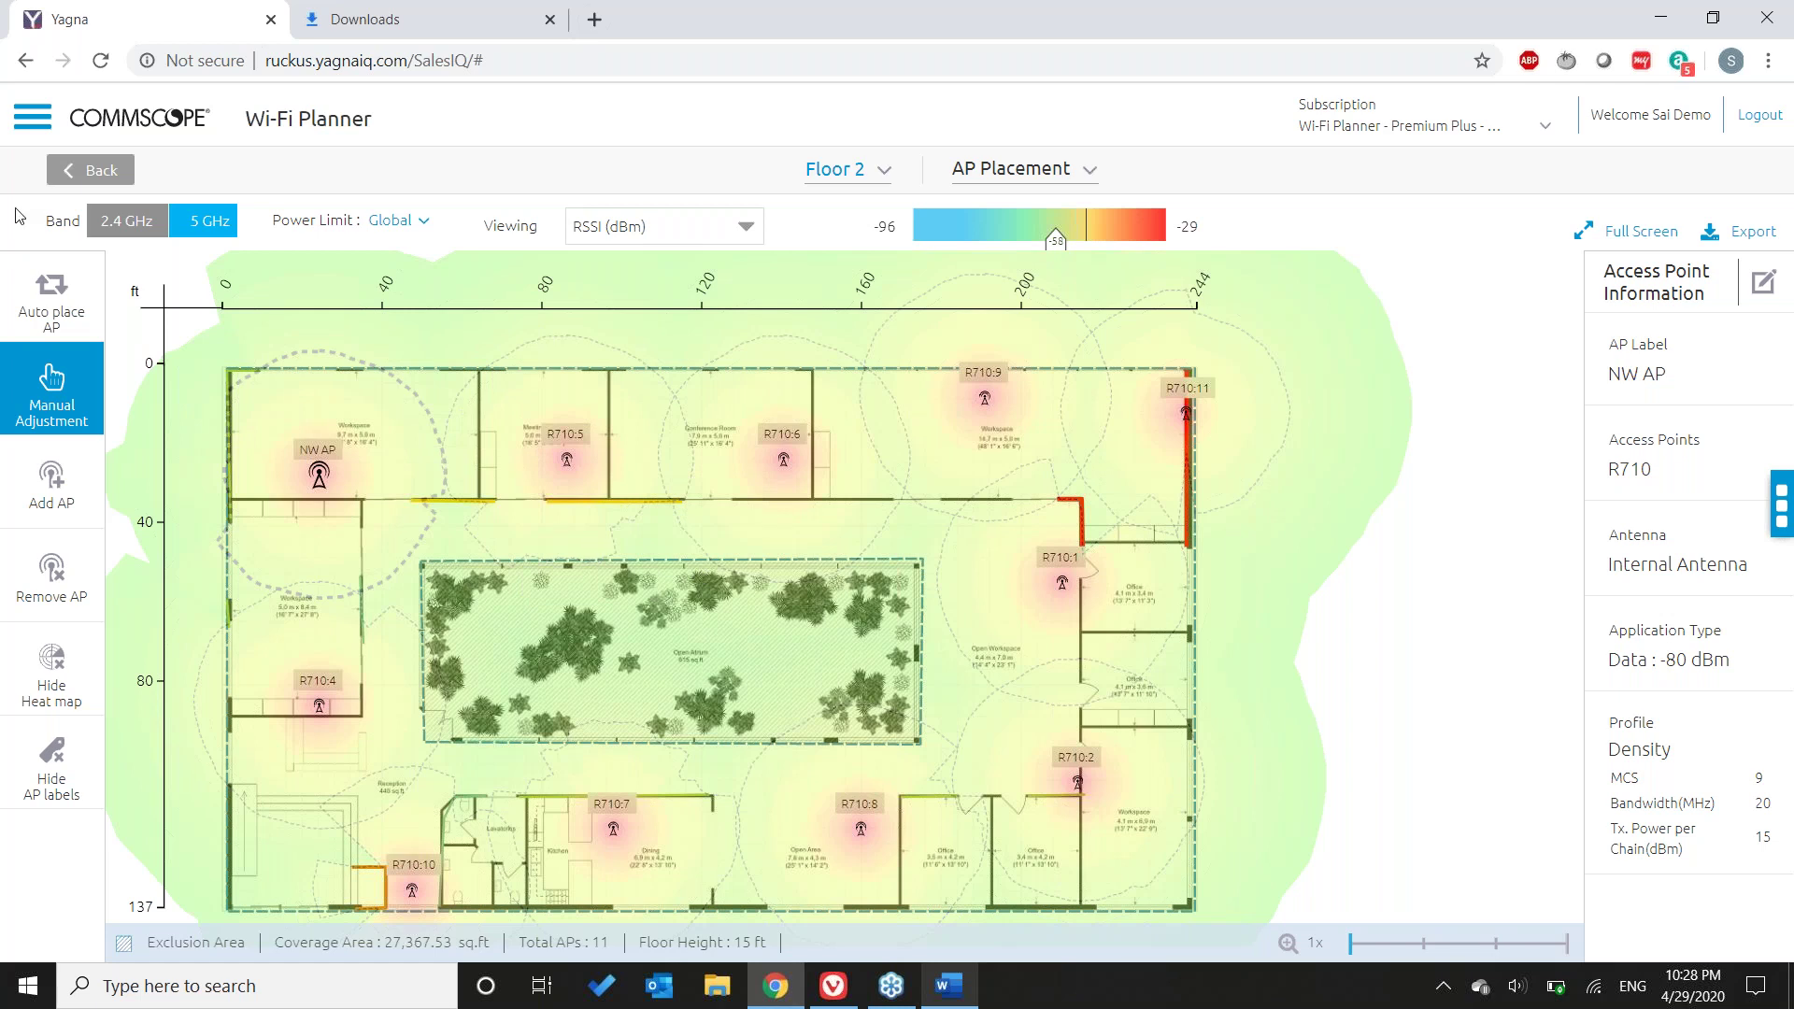
# - Open Designs from the main menu and tick the V Sea Buff design's checkbox
pyautogui.click(33, 117)
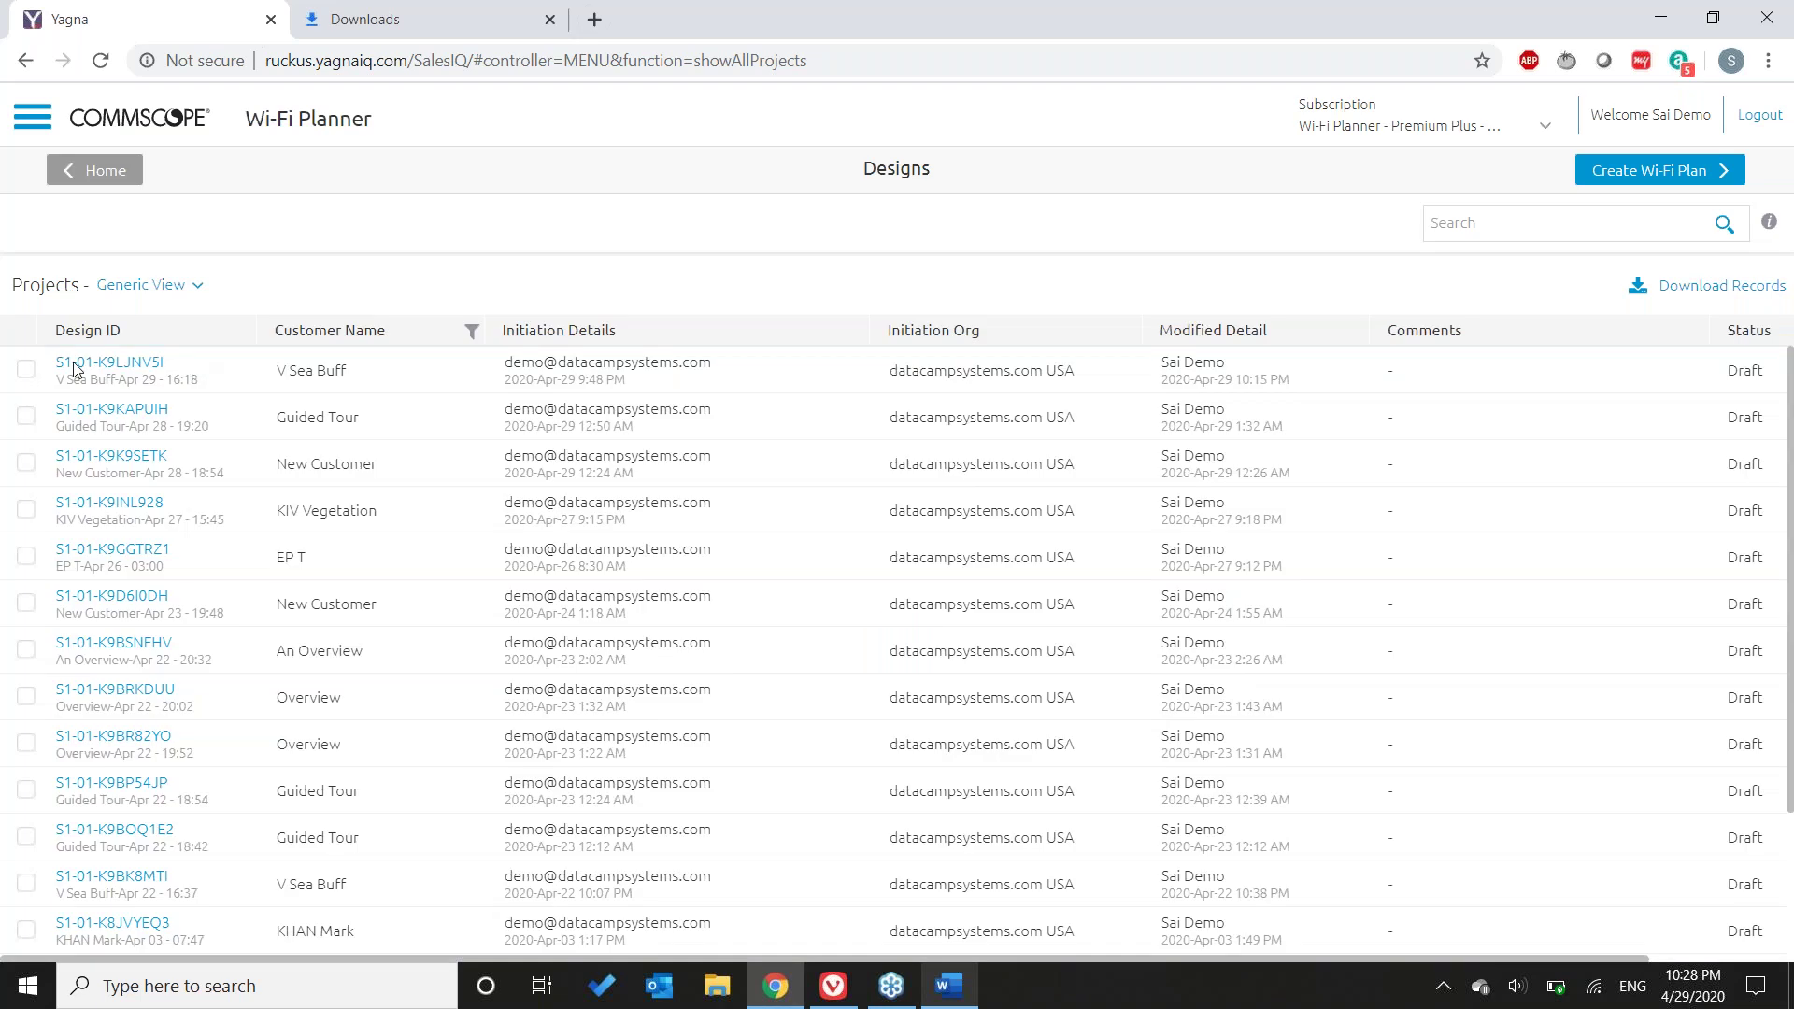
pyautogui.click(26, 370)
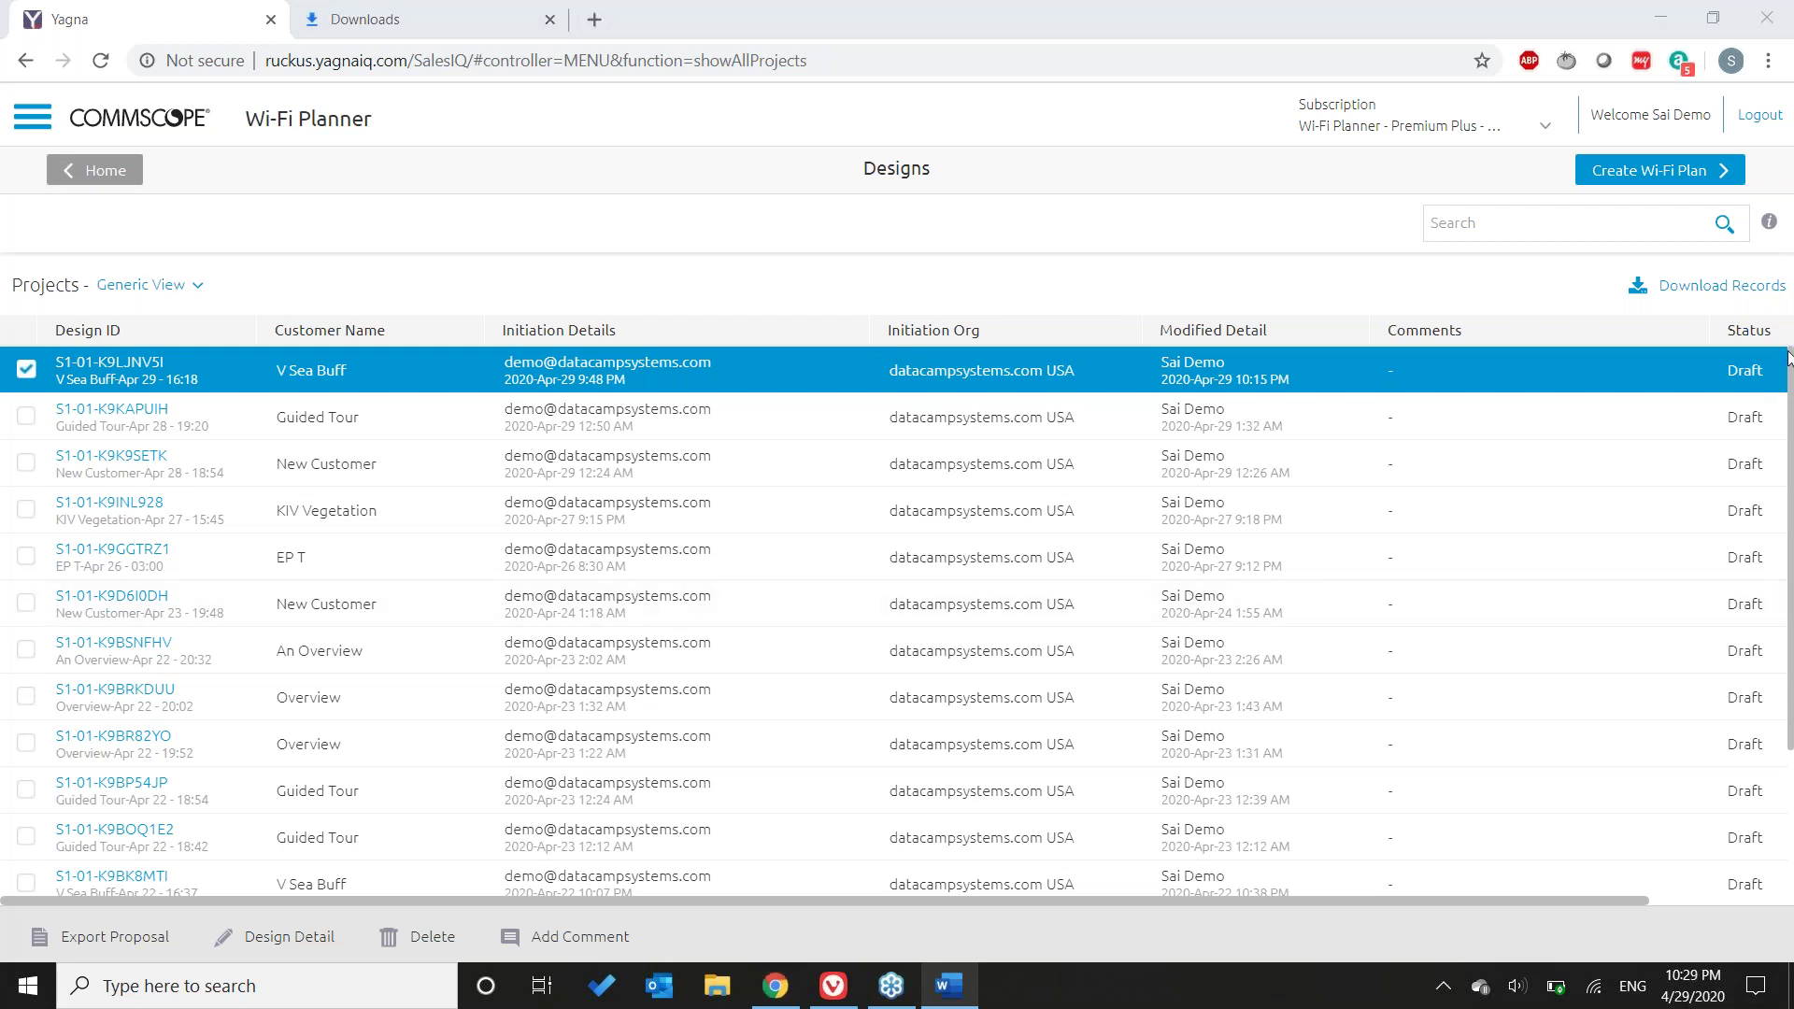
pyautogui.moveTo(1784, 335); pyautogui.dragTo(1792, 523)
# - Open the V Sea Buff project, browse its Share Project contact list, and cancel without sharing
pyautogui.click(95, 372)
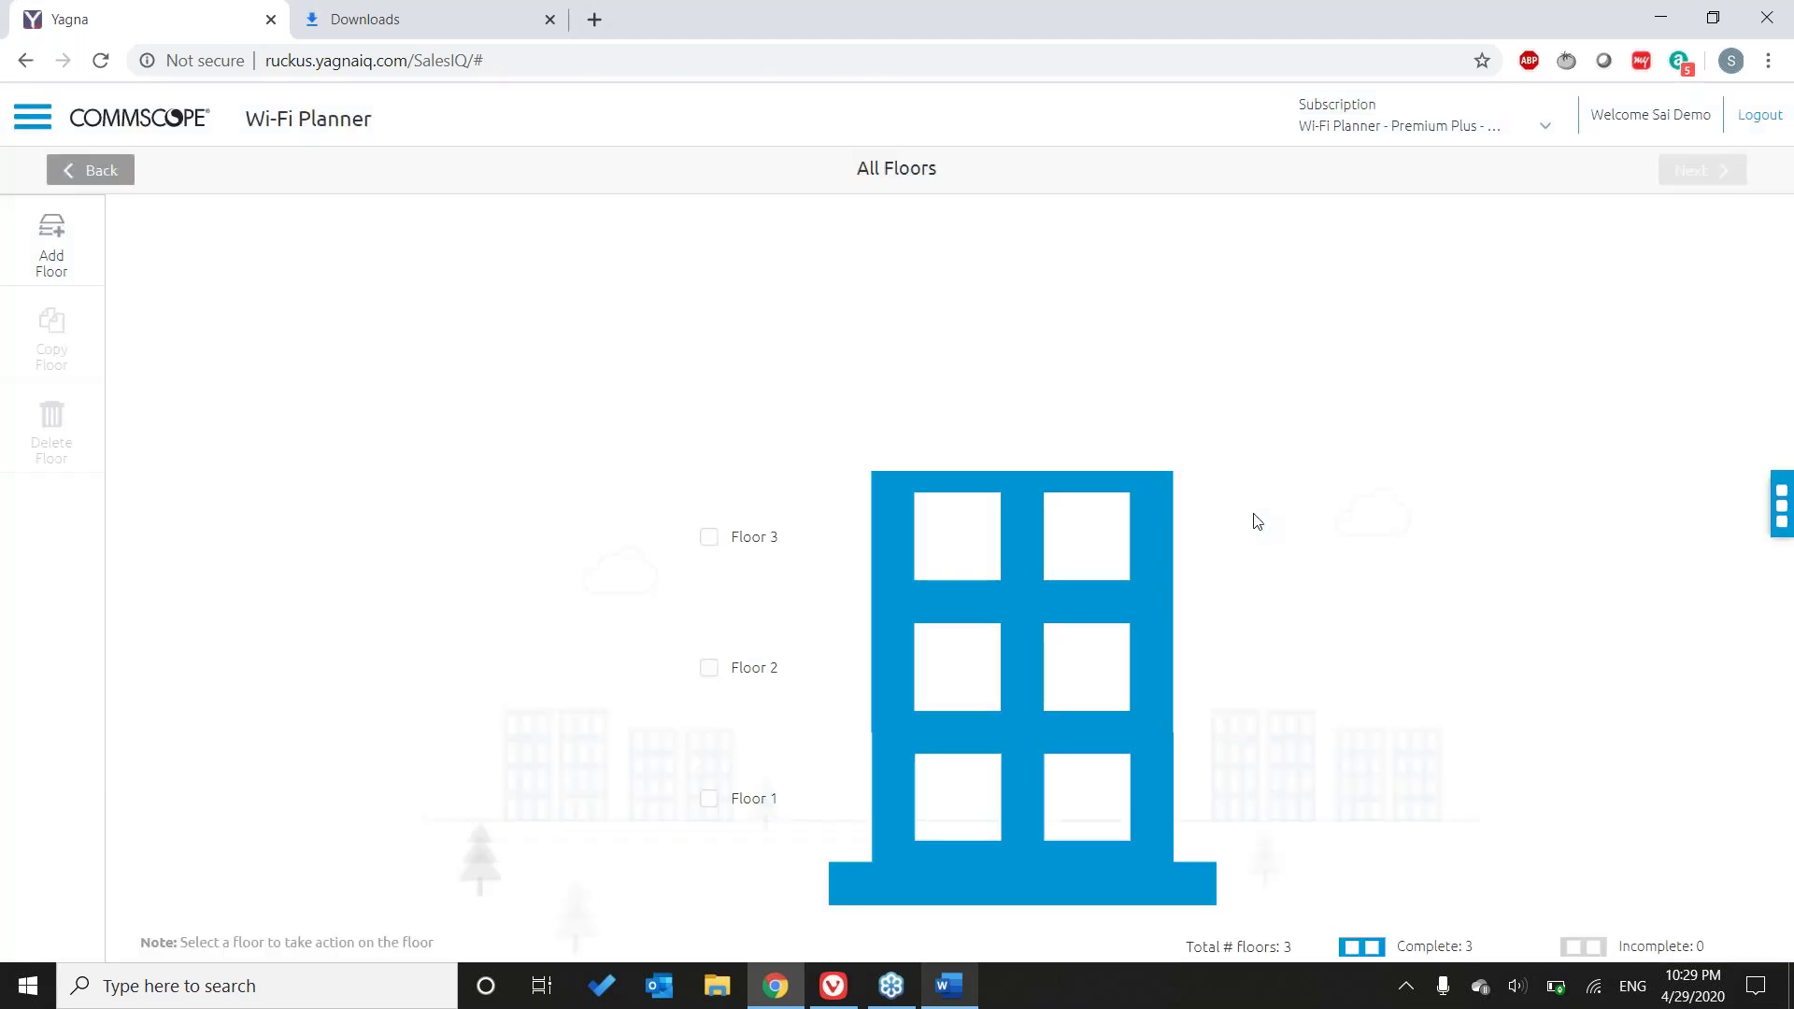
pyautogui.click(1782, 507)
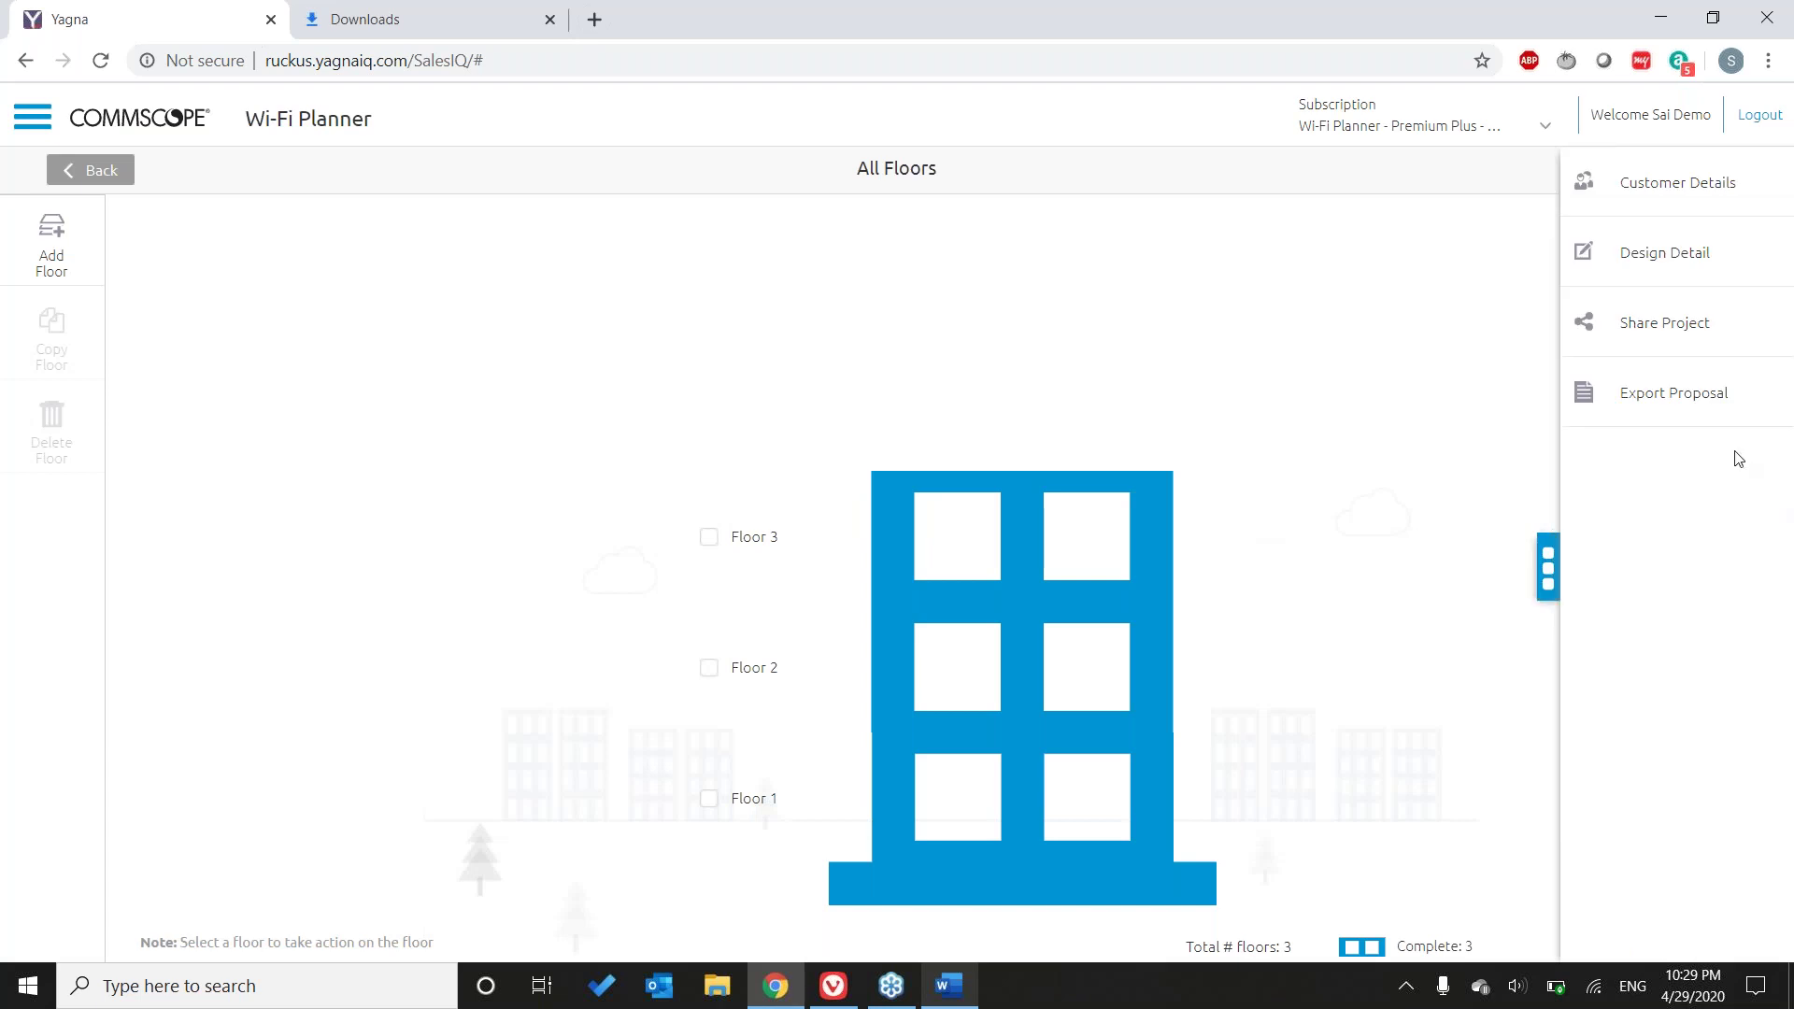
pyautogui.click(1681, 342)
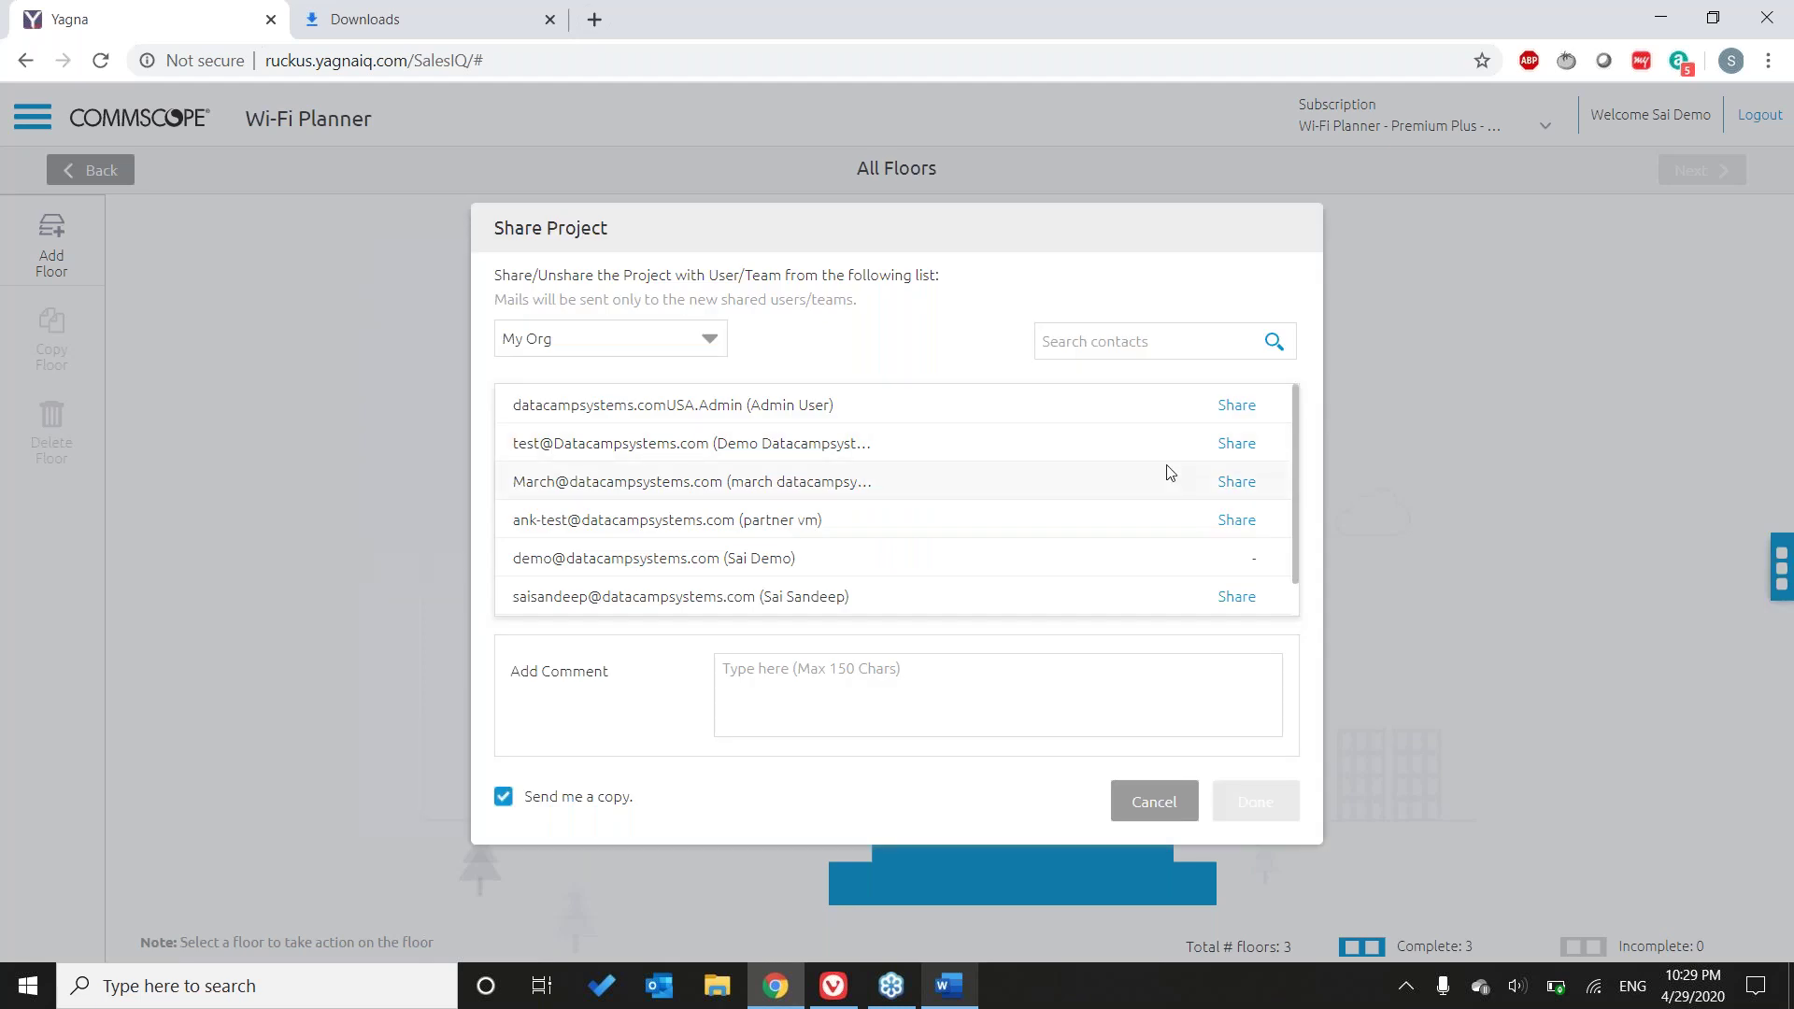
pyautogui.scroll(-1, 1166, 472)
pyautogui.scroll(1, 1166, 471)
pyautogui.scroll(-1, 1166, 472)
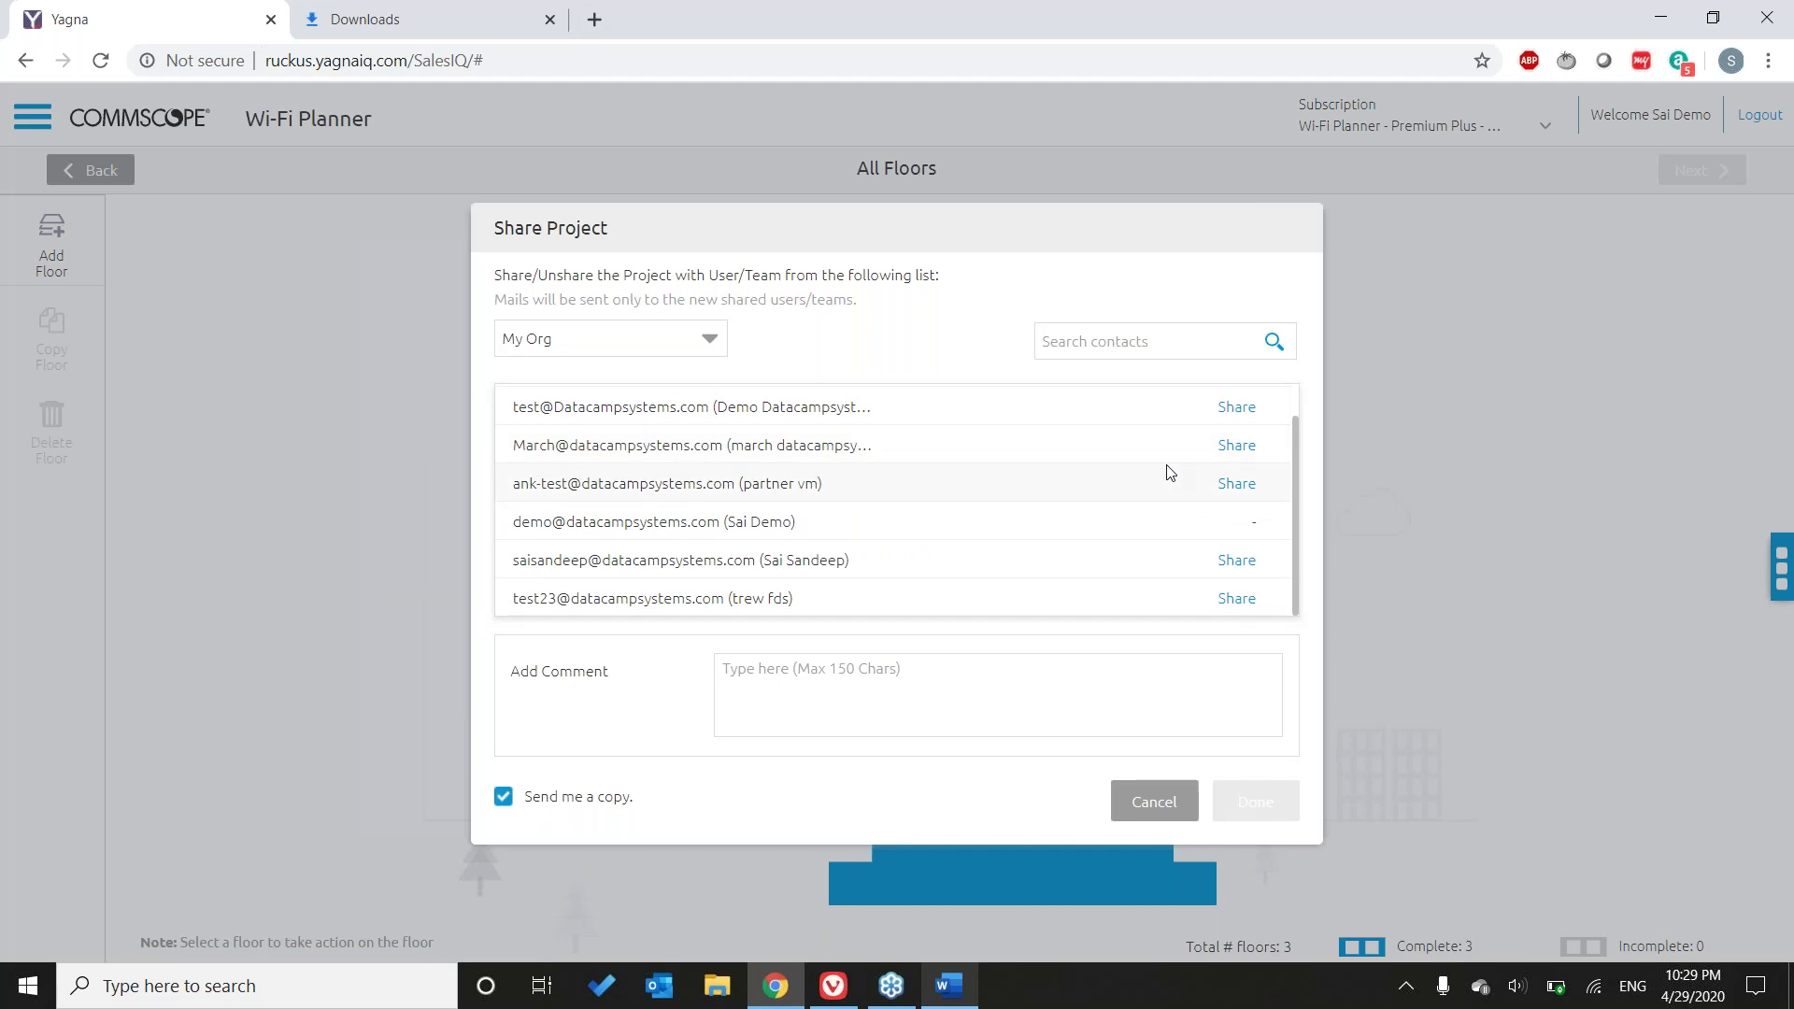
pyautogui.scroll(1, 1165, 472)
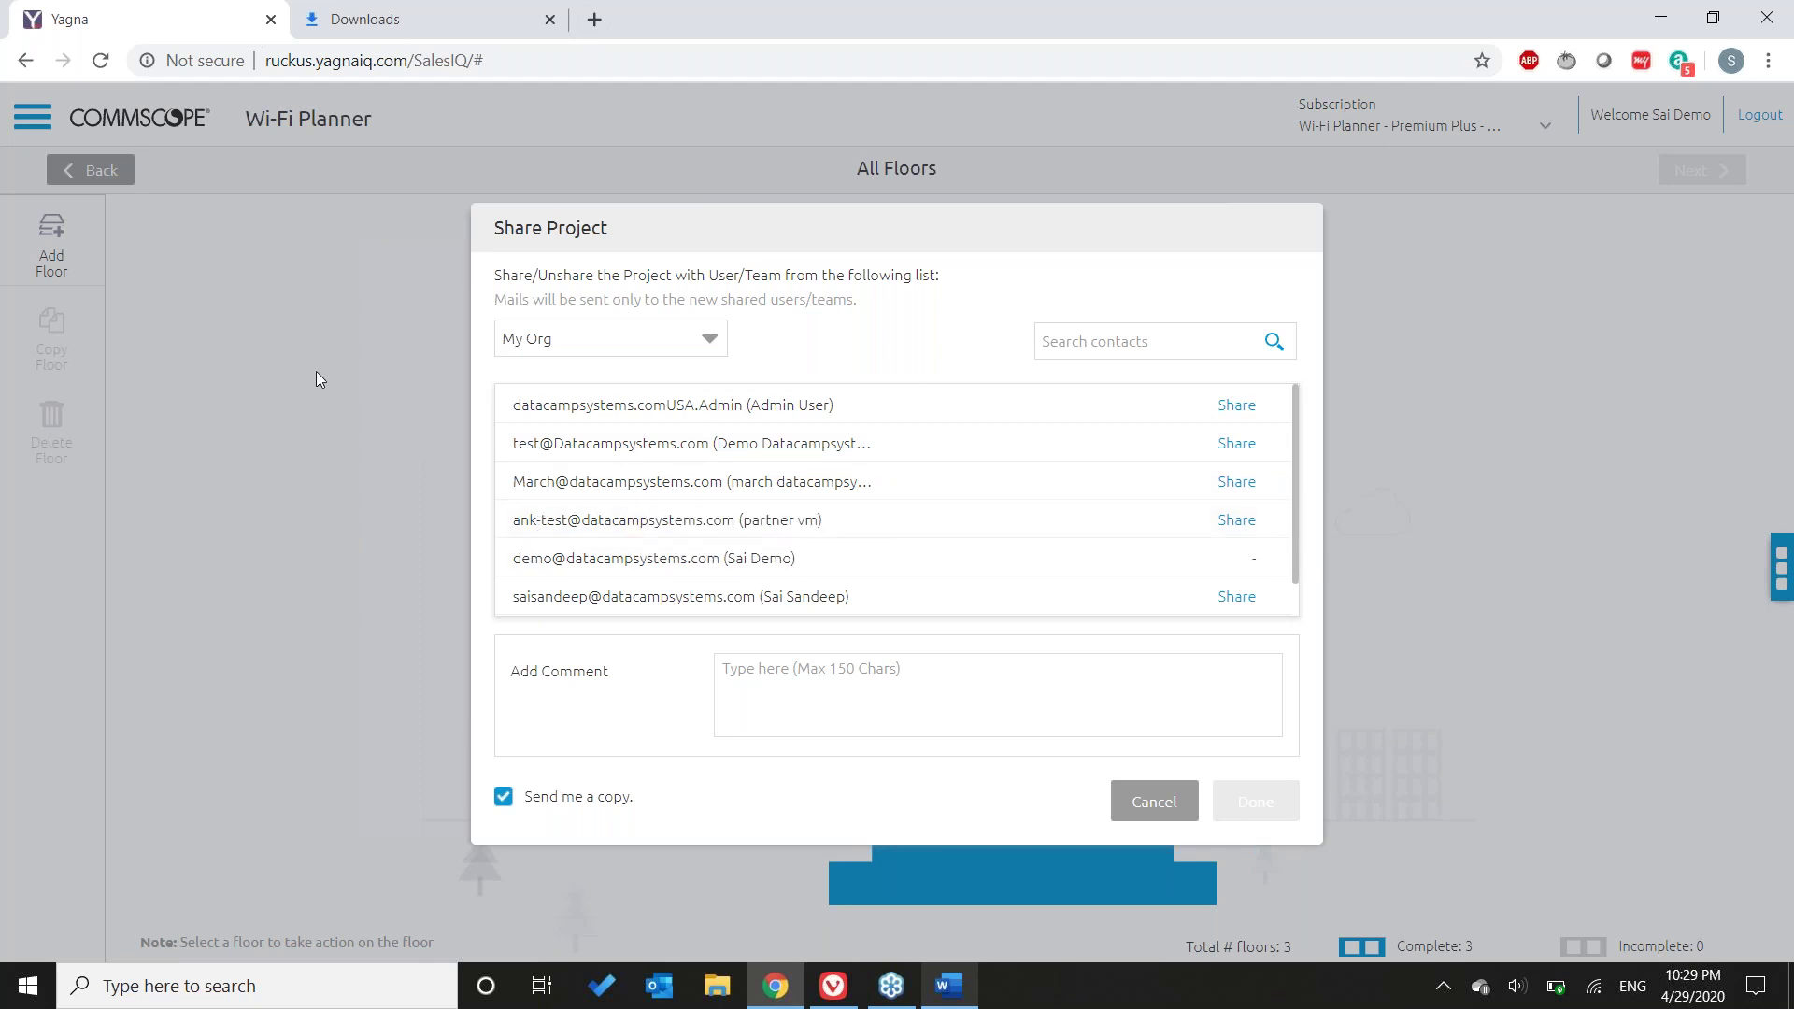
pyautogui.click(1175, 805)
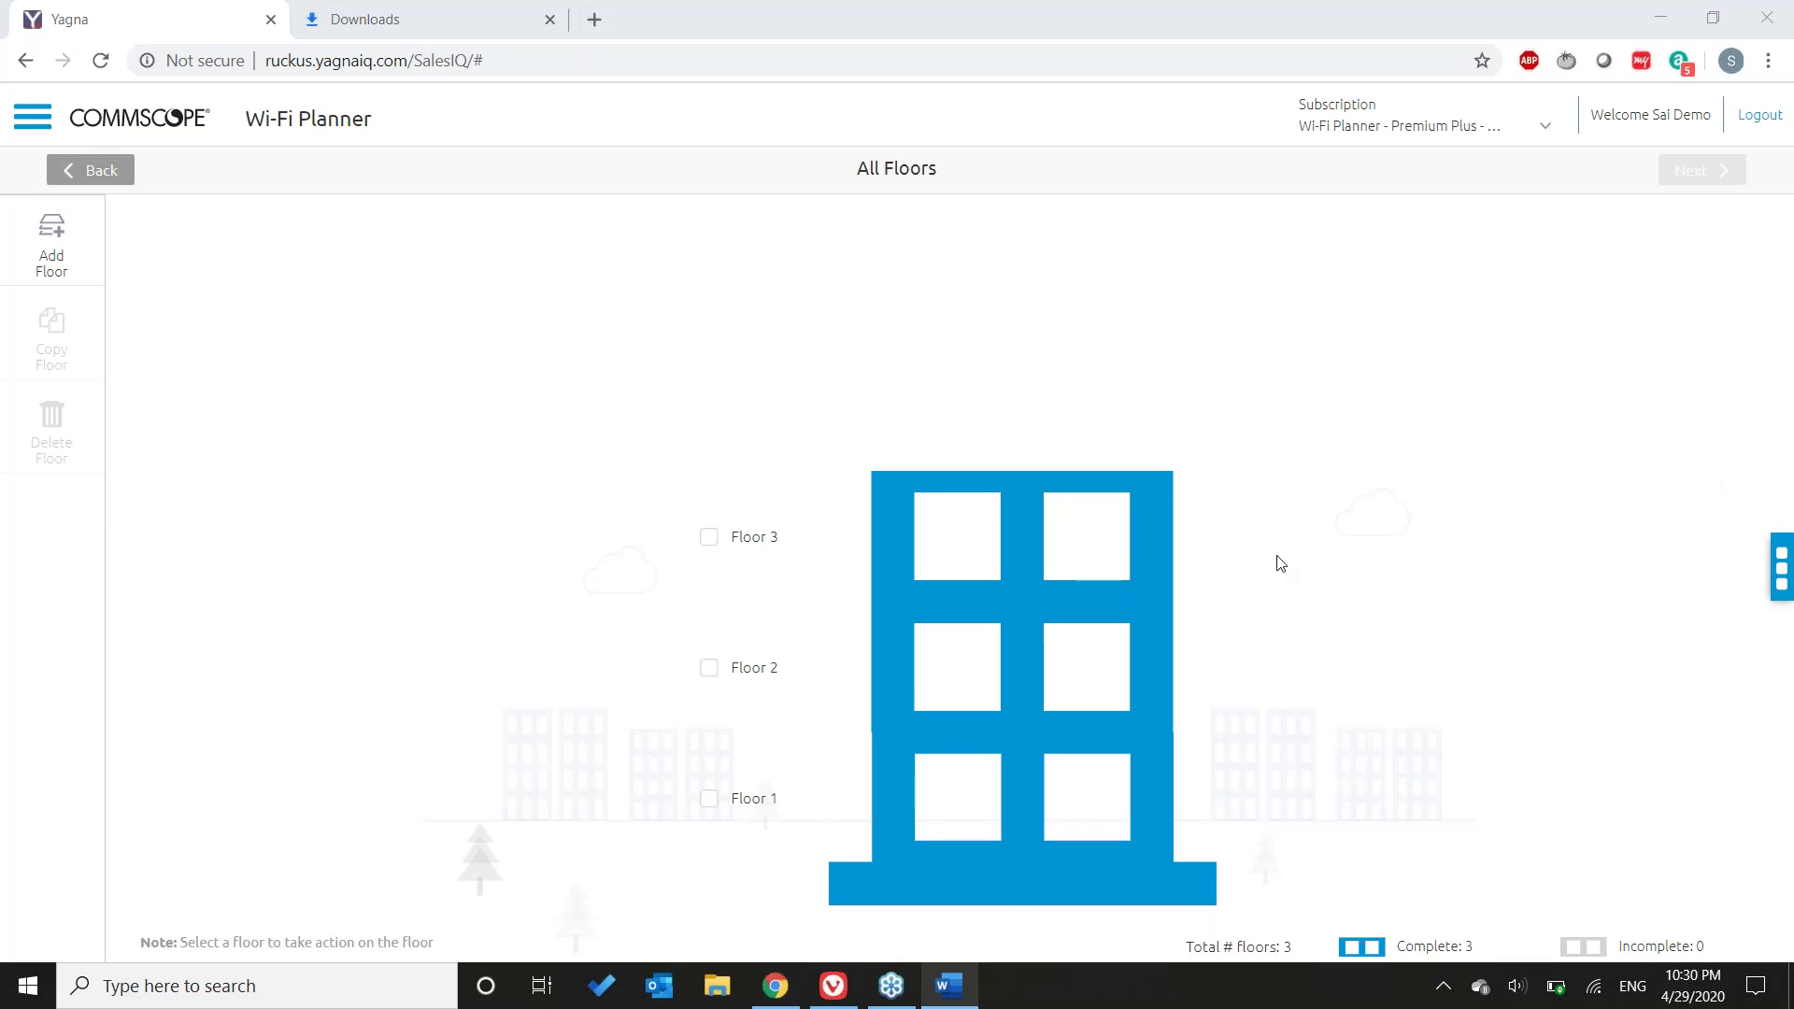
pyautogui.click(1782, 566)
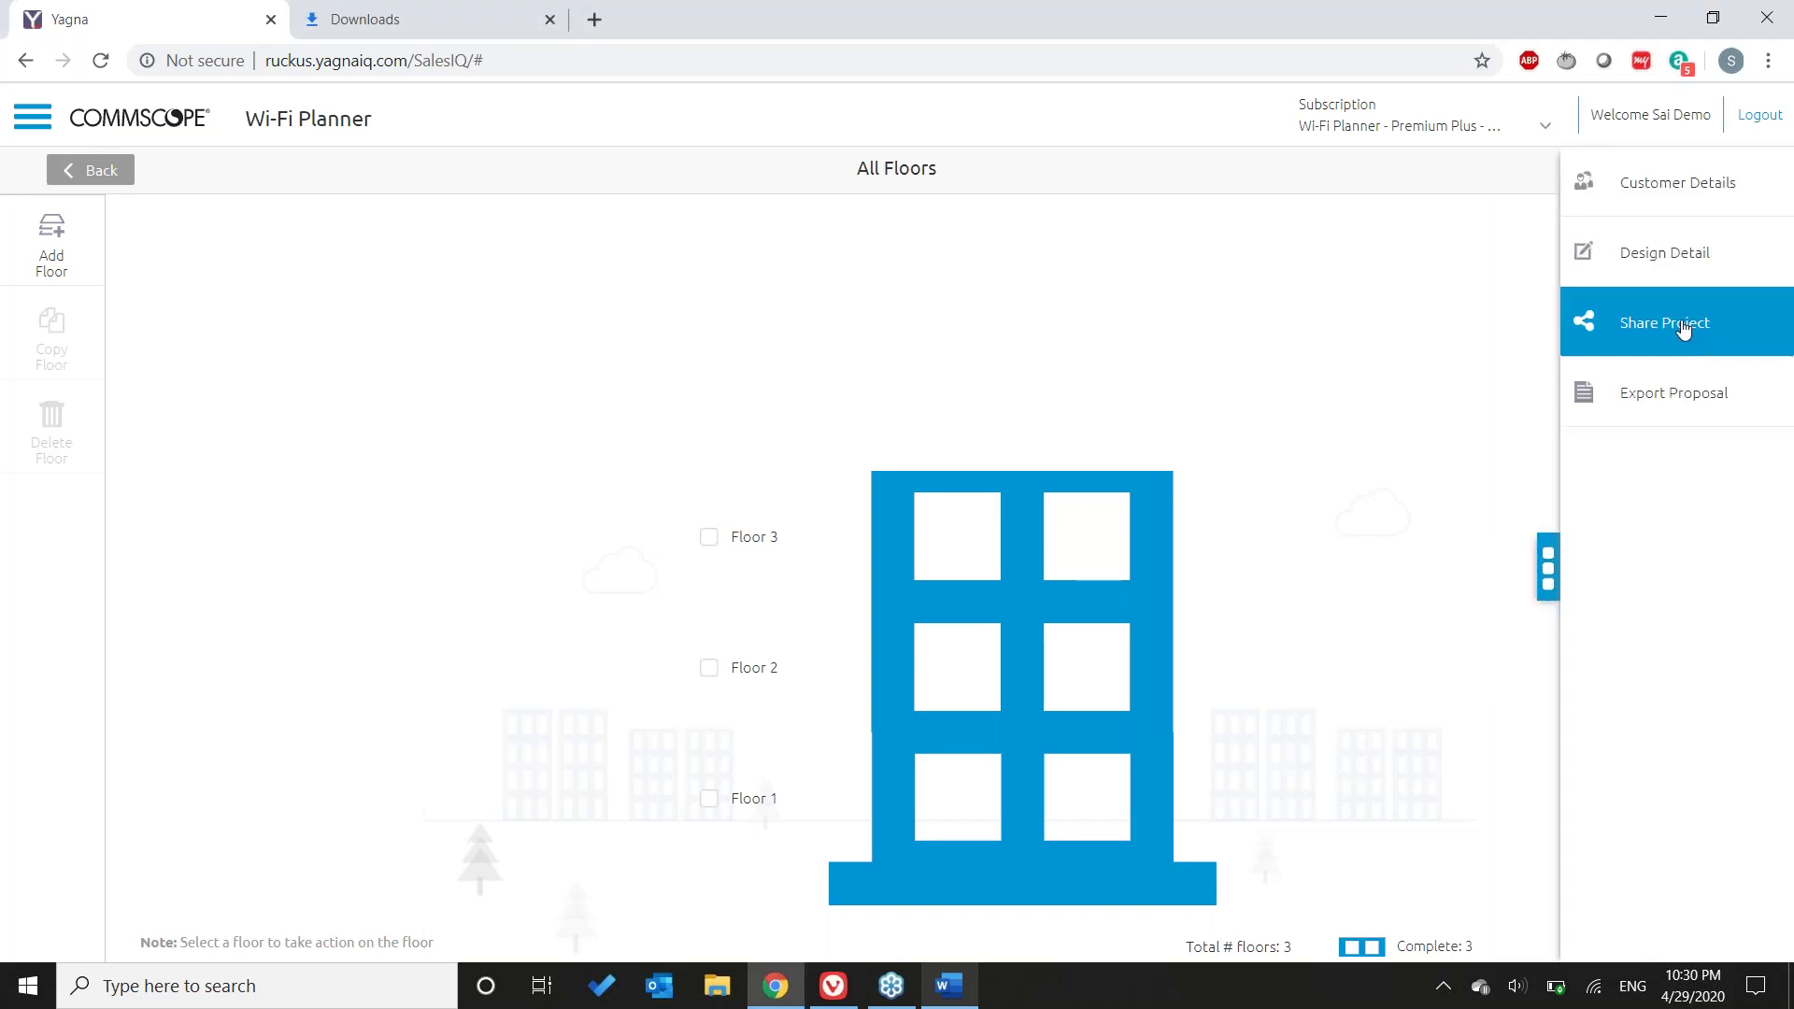
pyautogui.click(1683, 326)
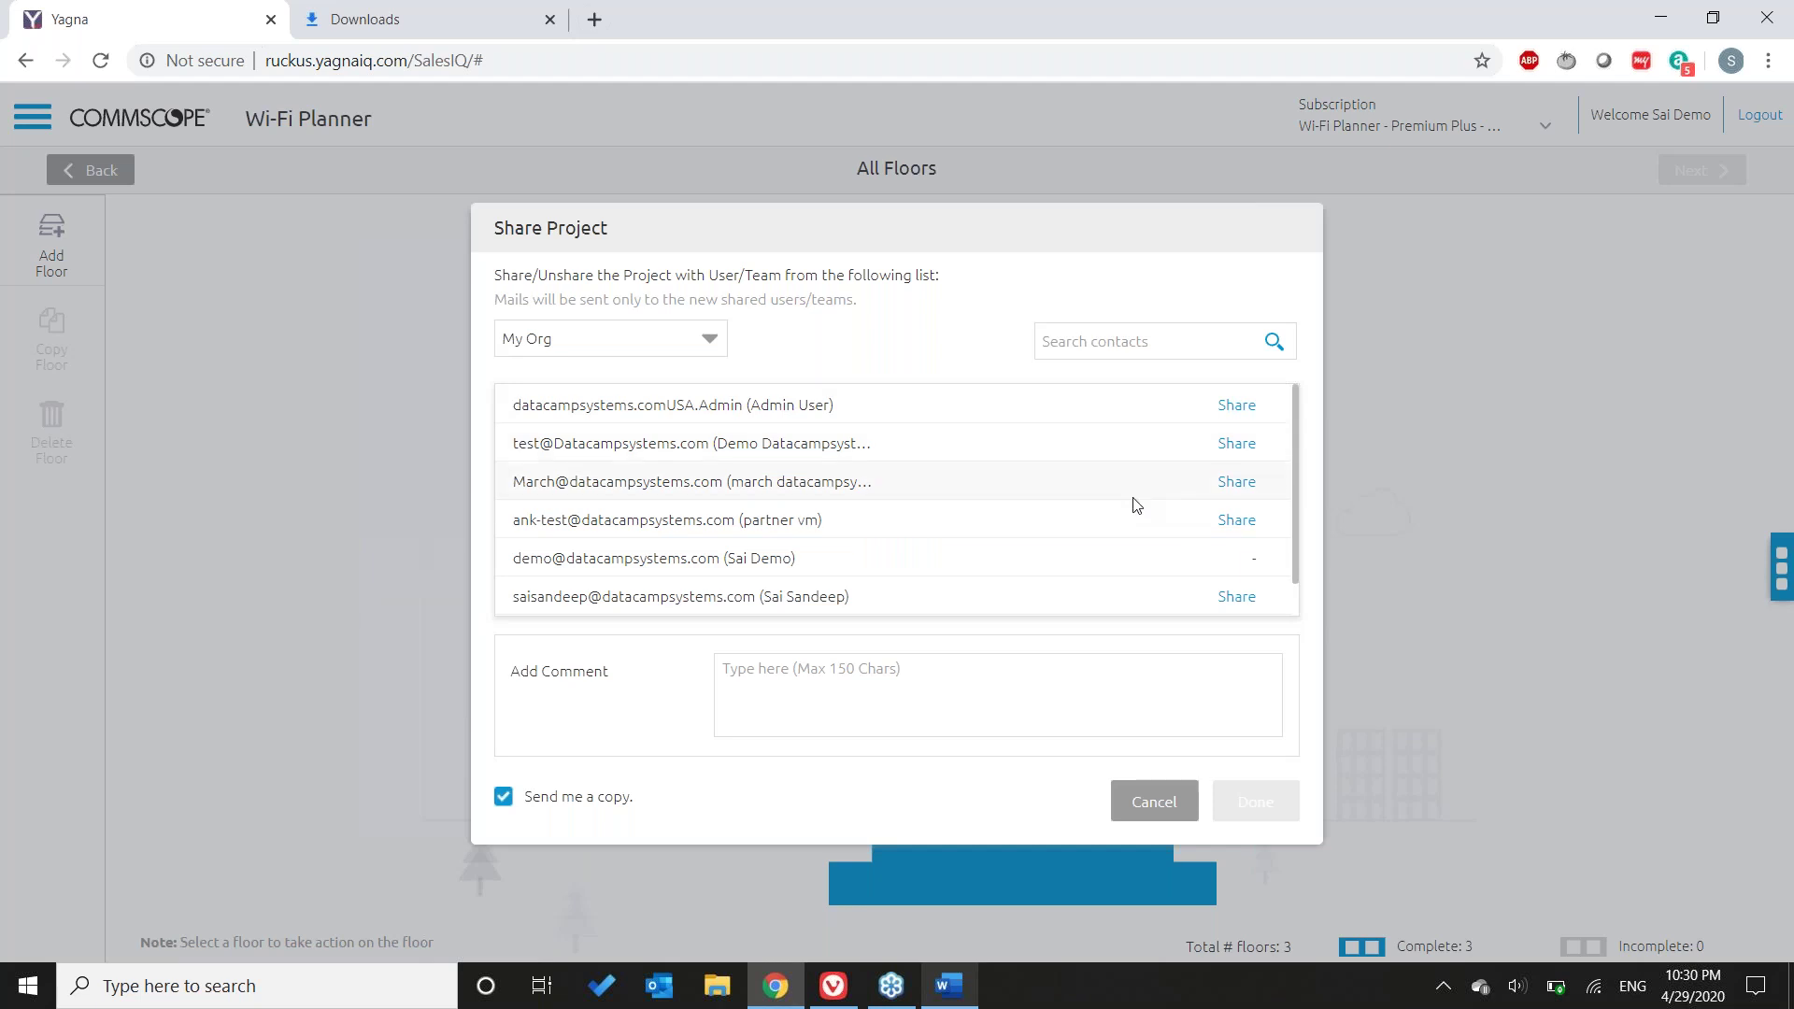
pyautogui.scroll(-1, 1133, 504)
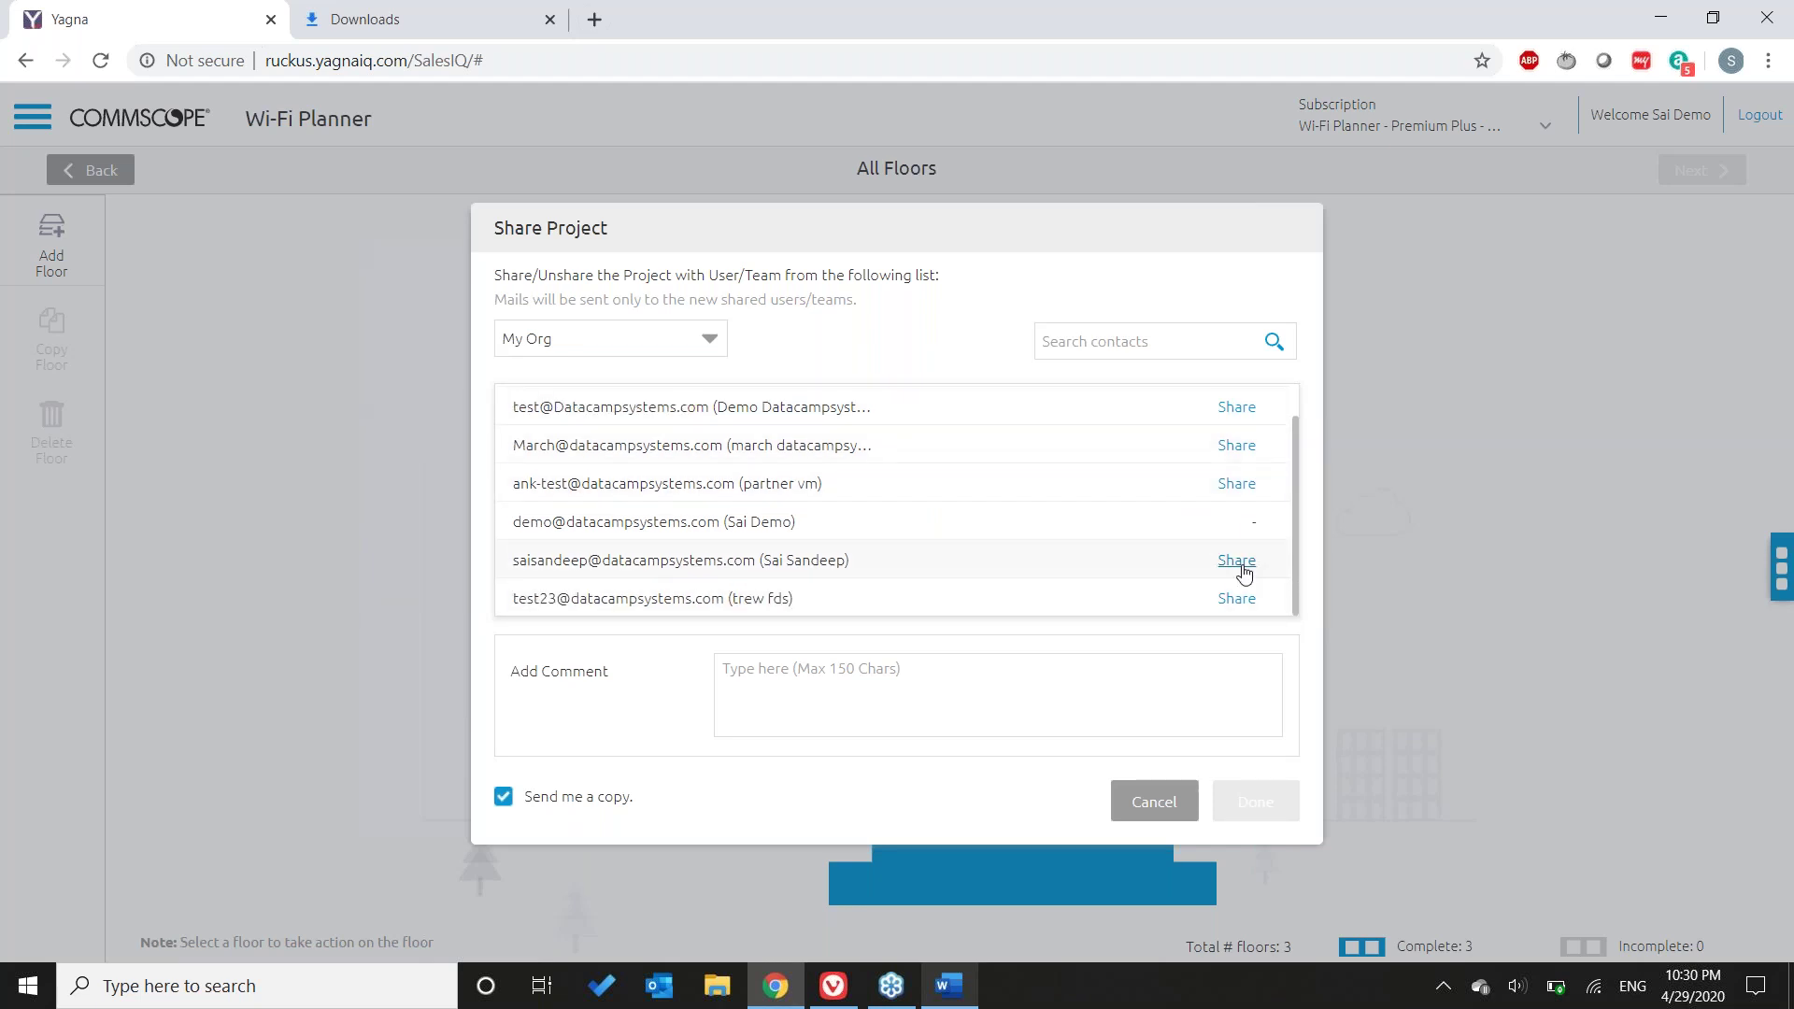
pyautogui.click(710, 344)
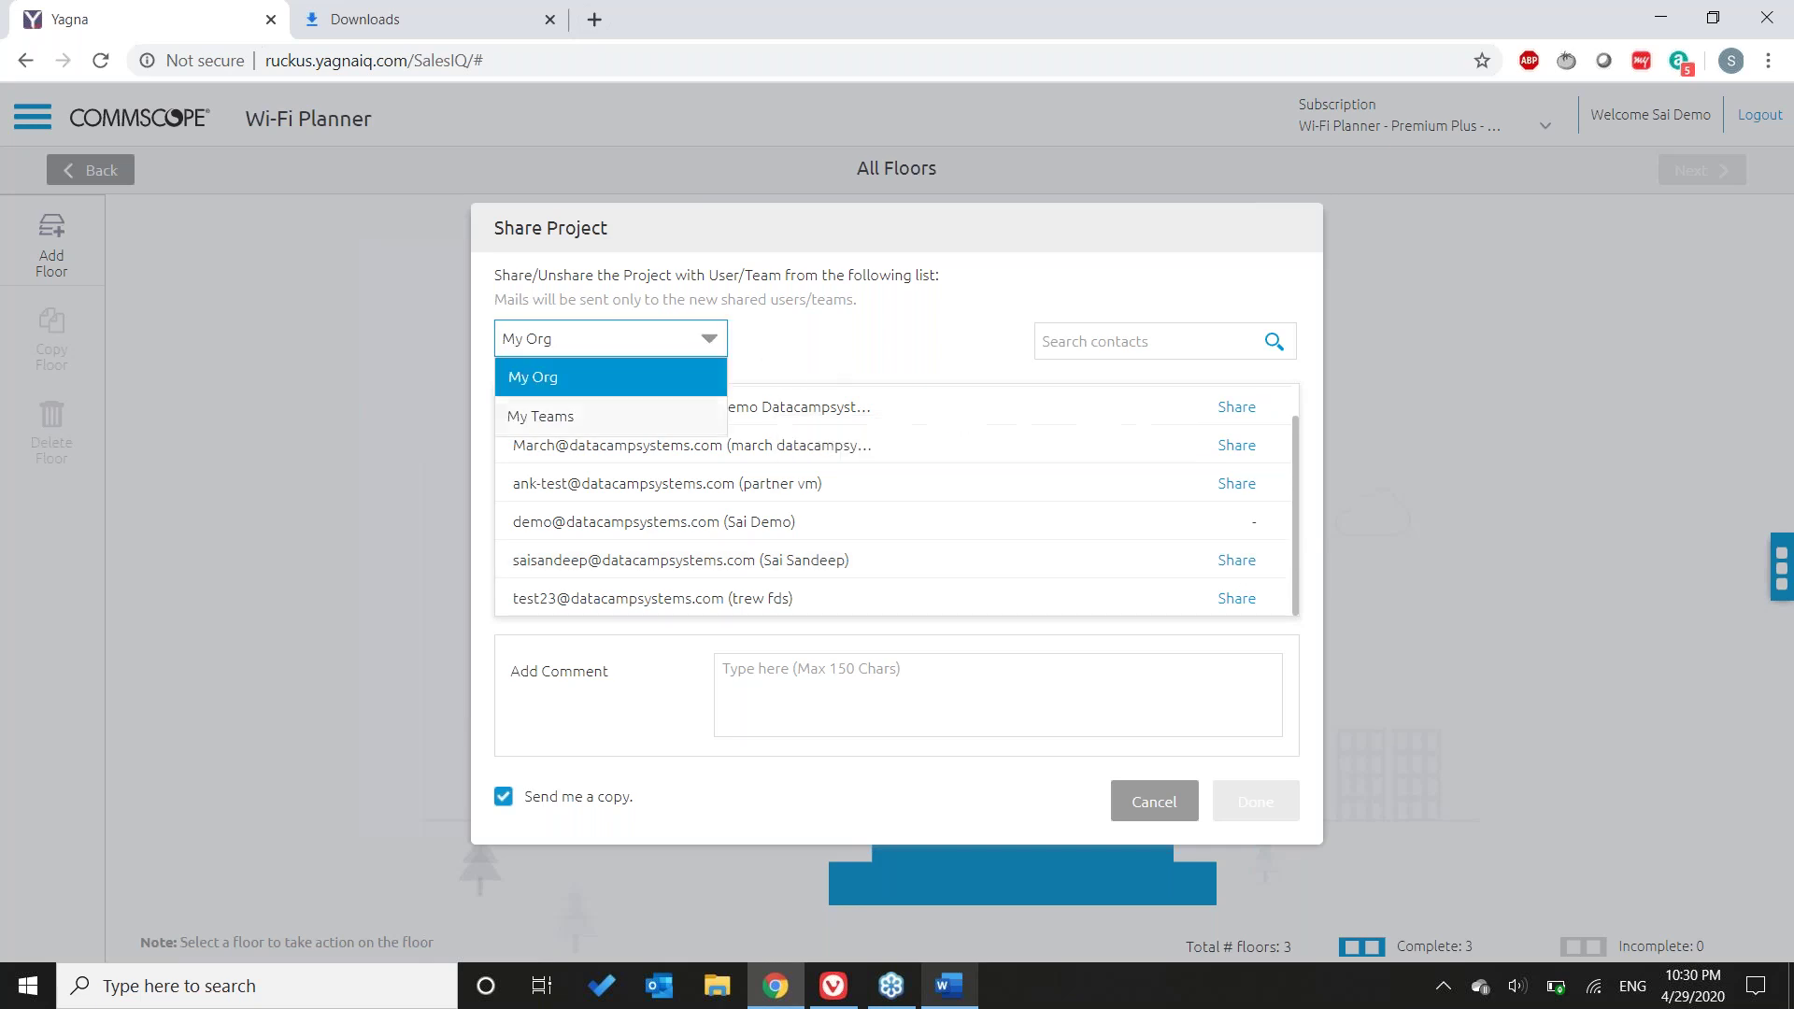
pyautogui.click(715, 418)
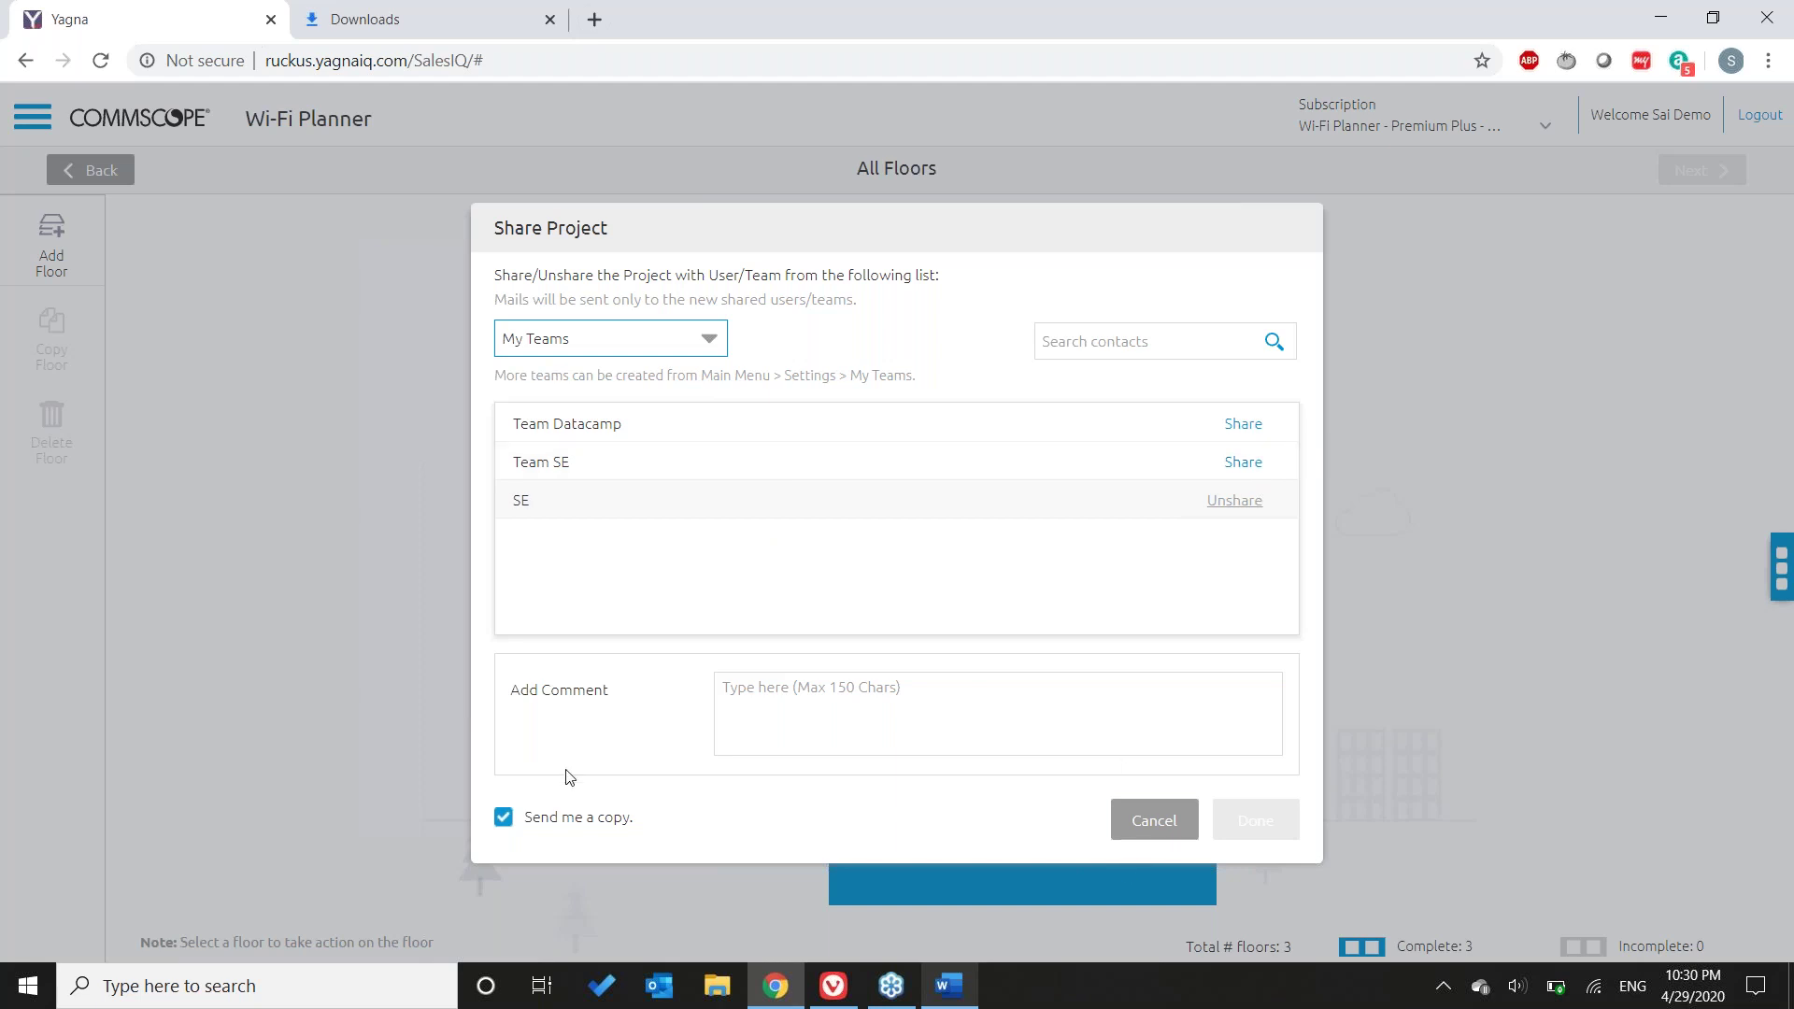
pyautogui.click(496, 830)
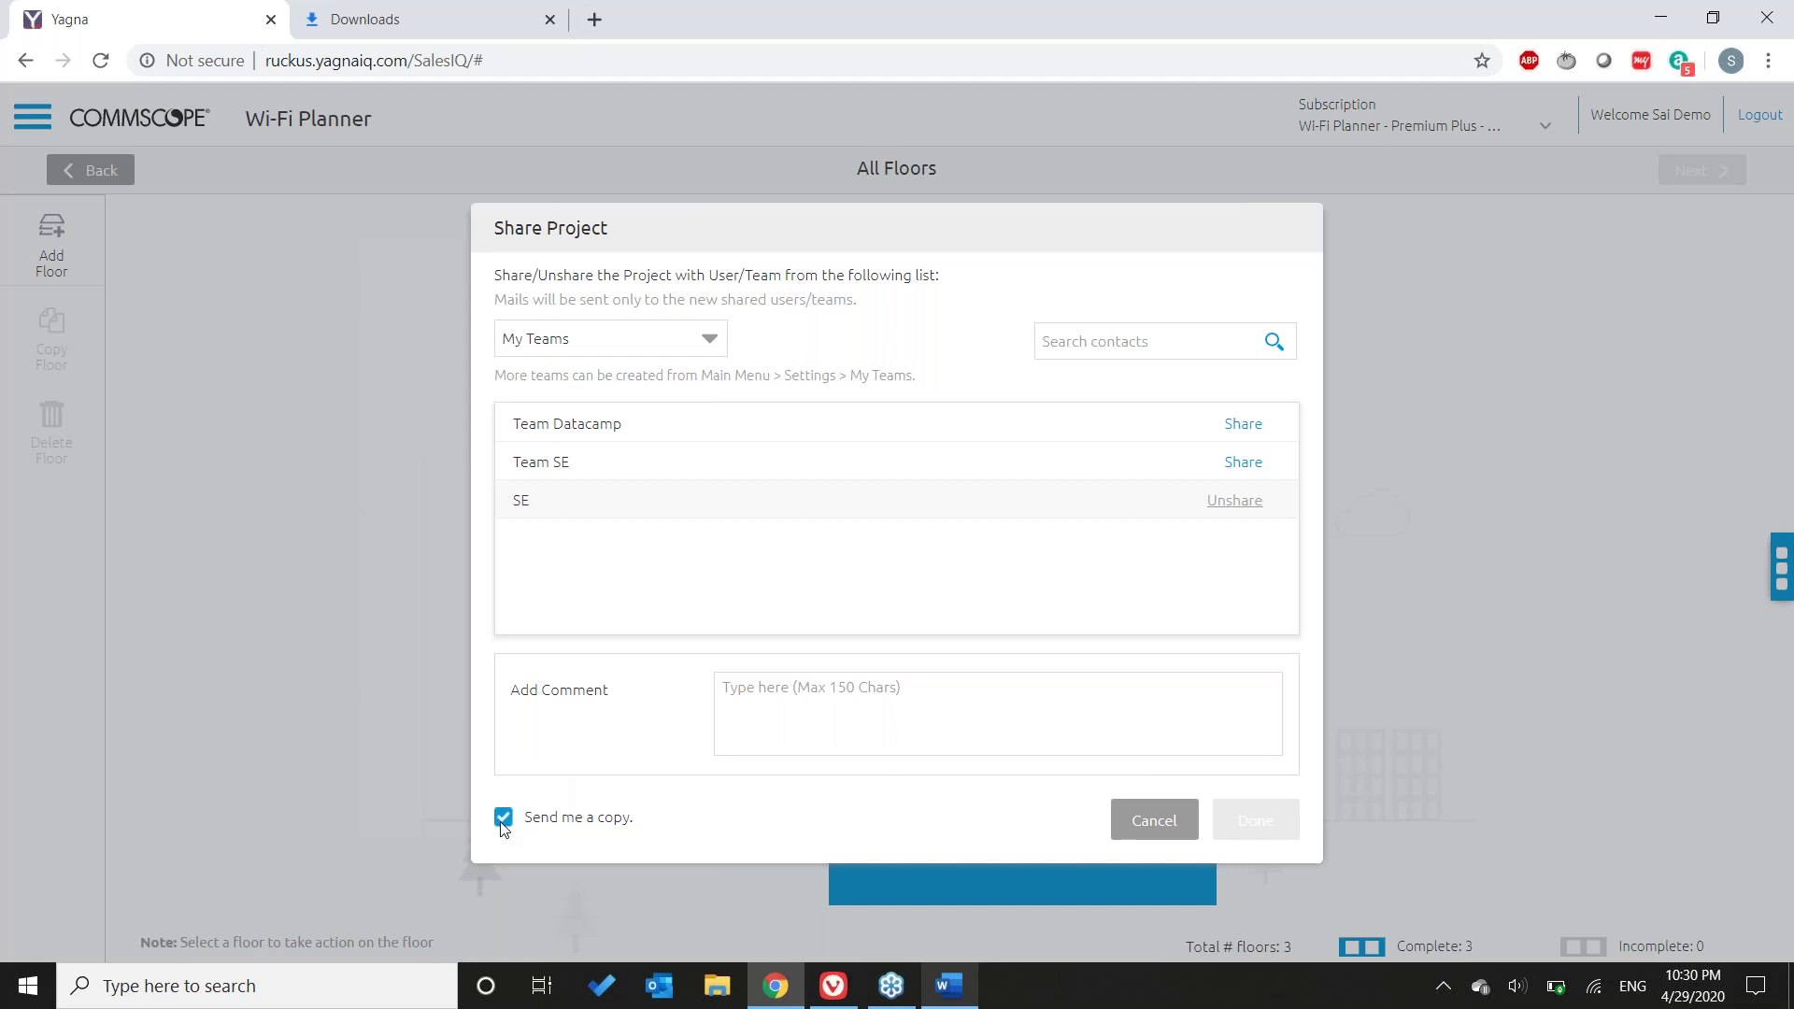
pyautogui.click(504, 817)
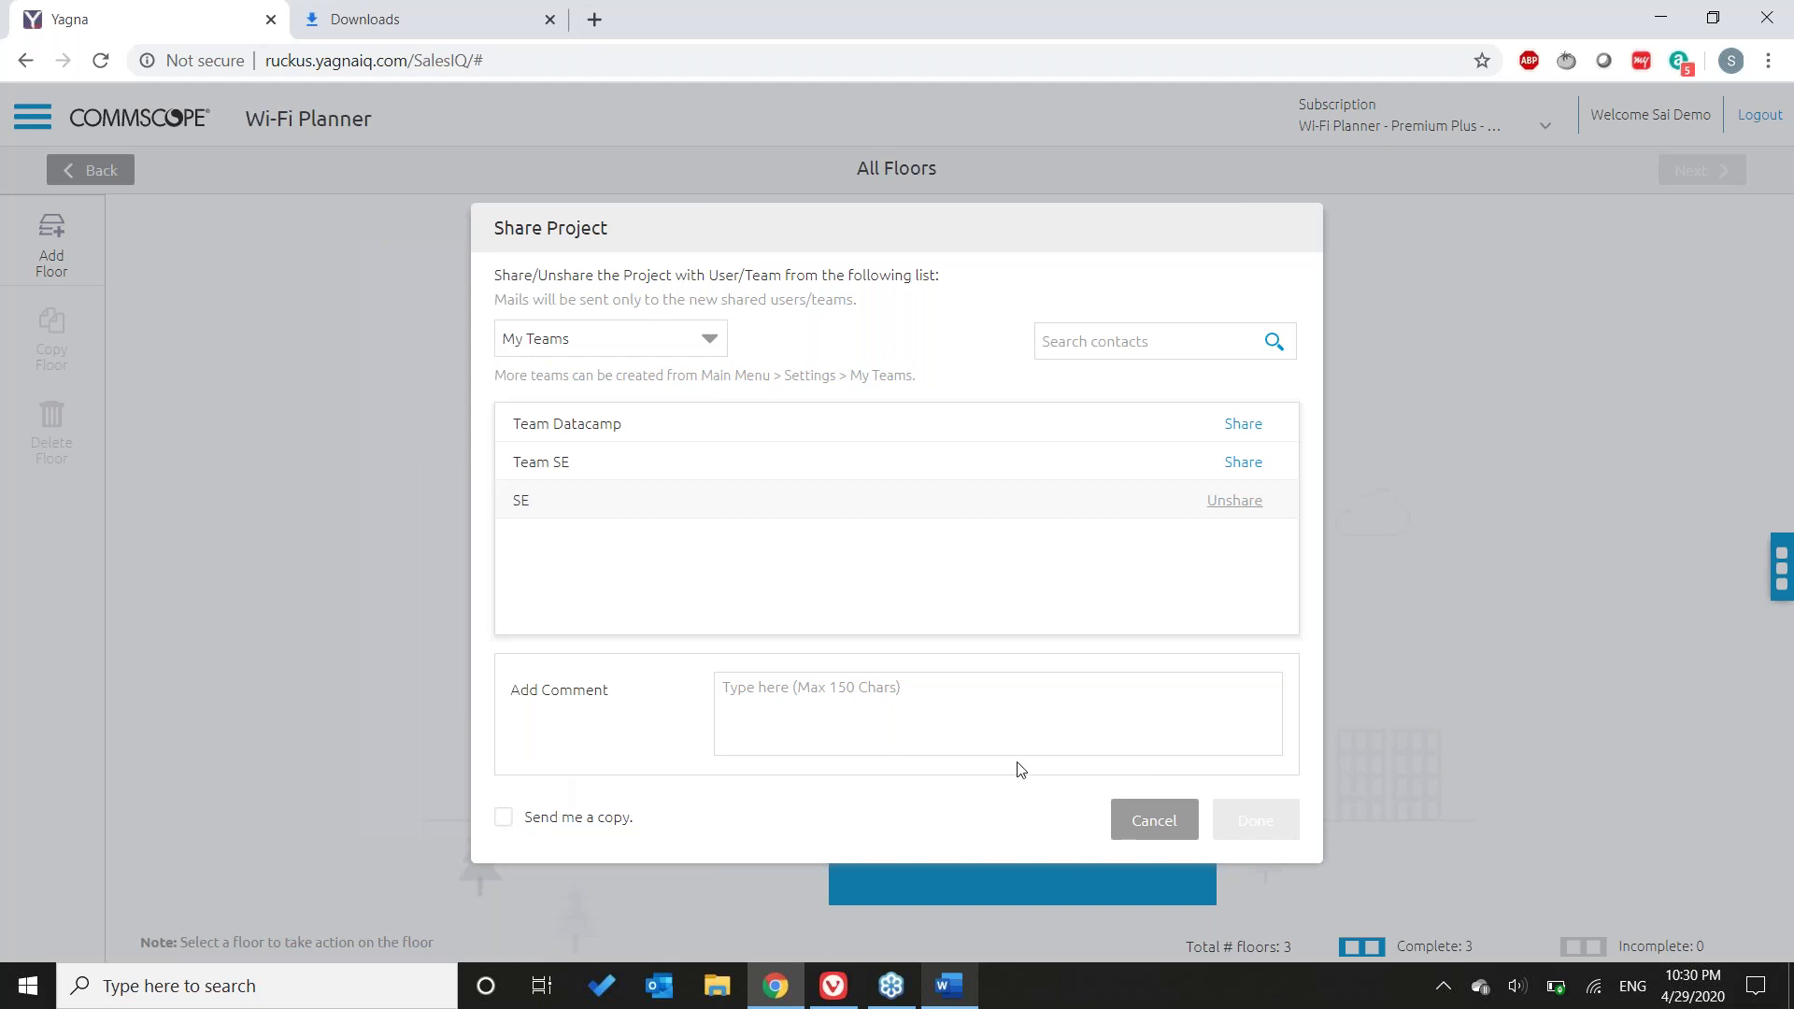
pyautogui.click(1158, 823)
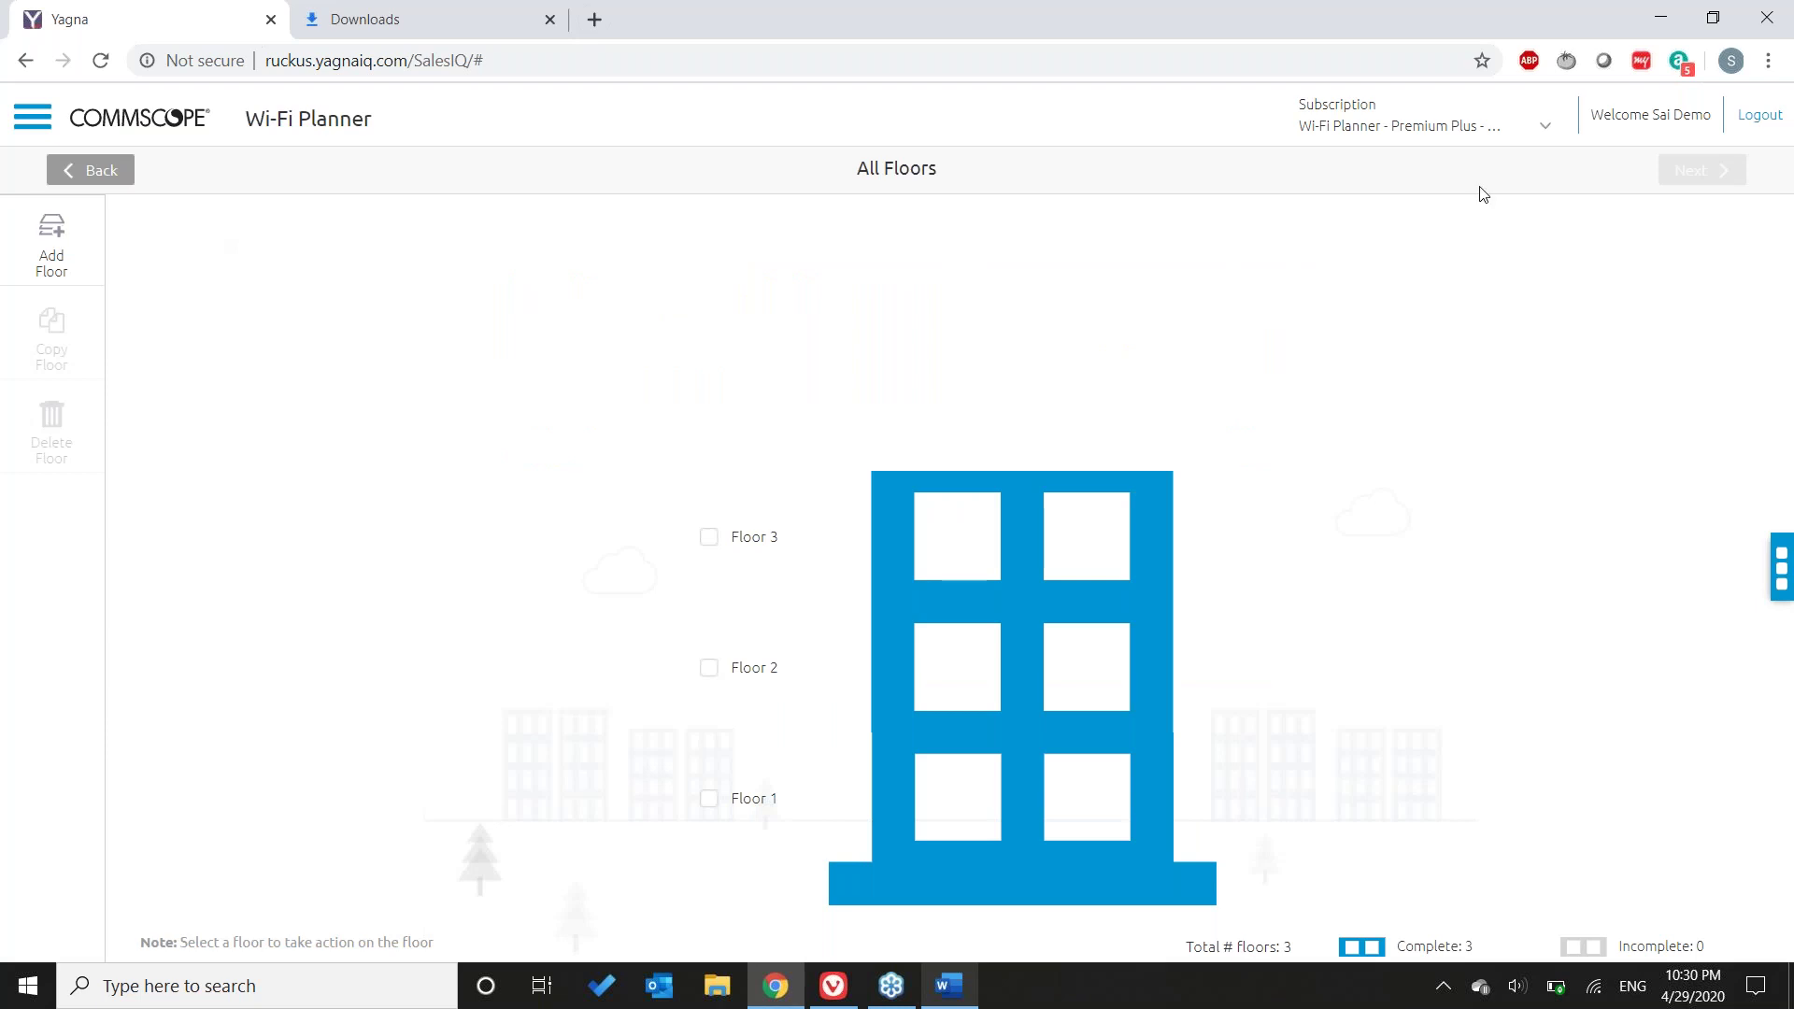
# - Log out, then request a login OTP using the registered email and the captcha text
pyautogui.click(1781, 116)
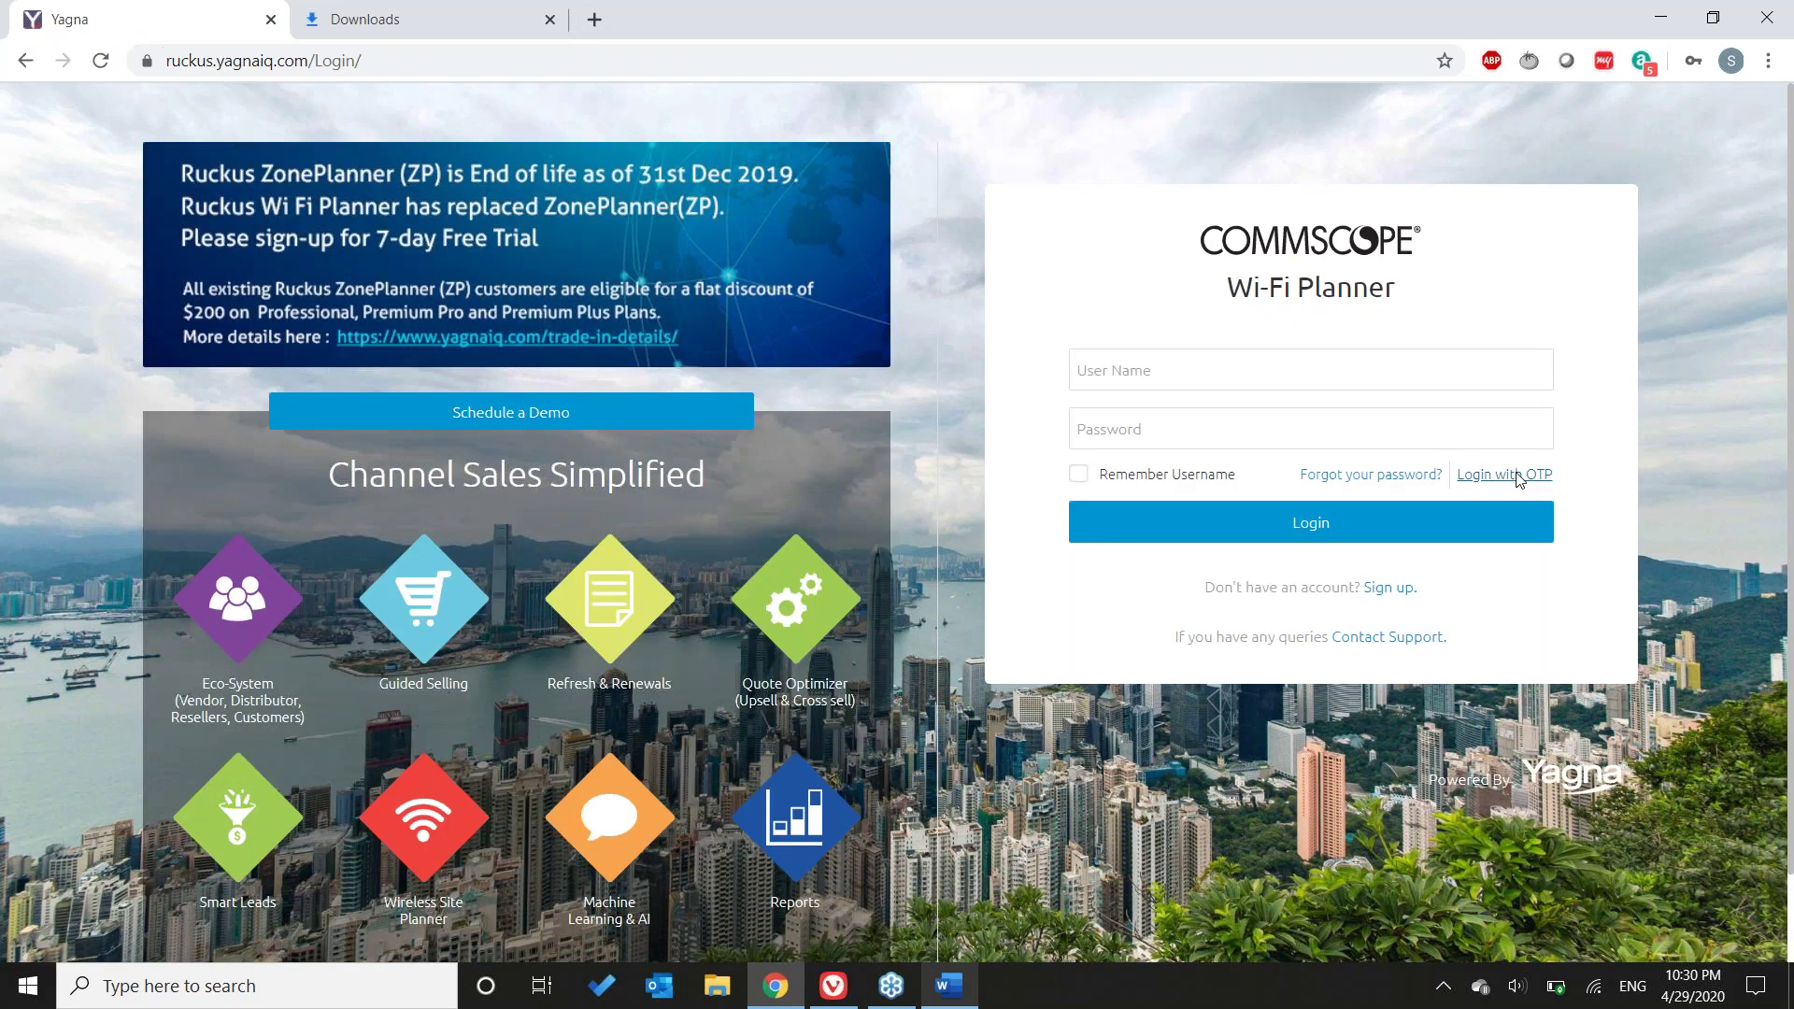
pyautogui.click(1518, 476)
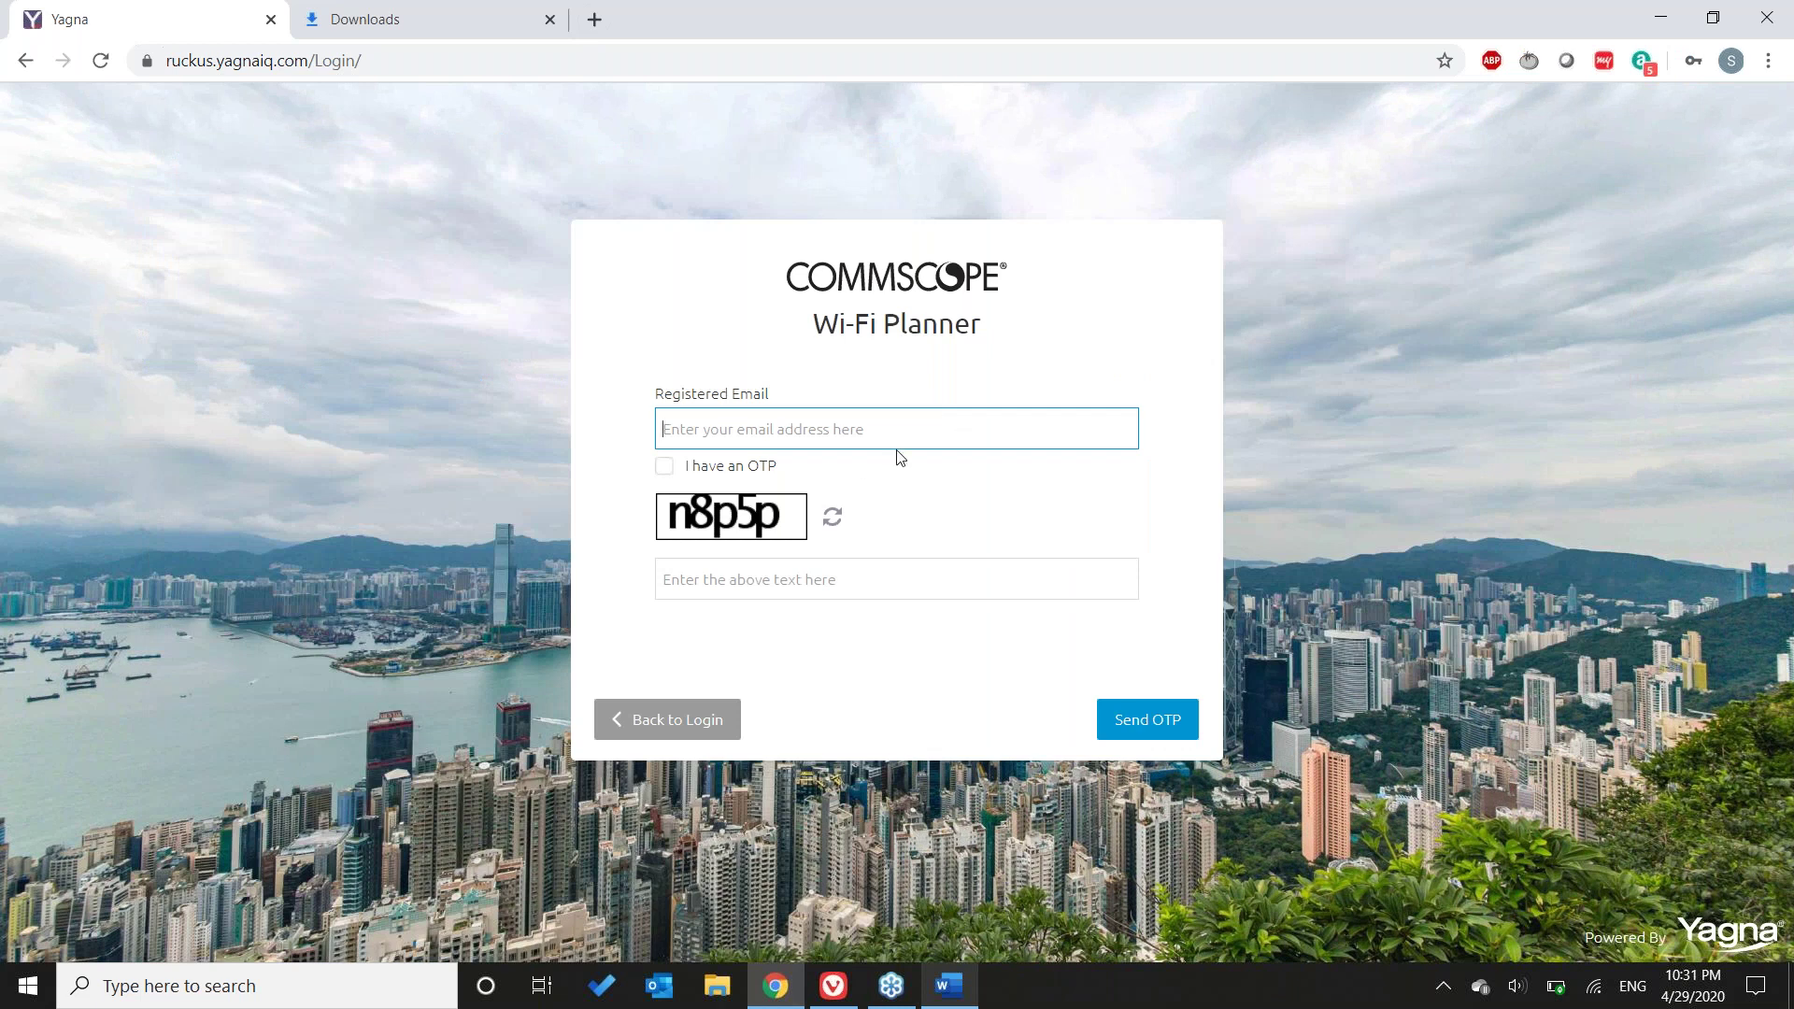
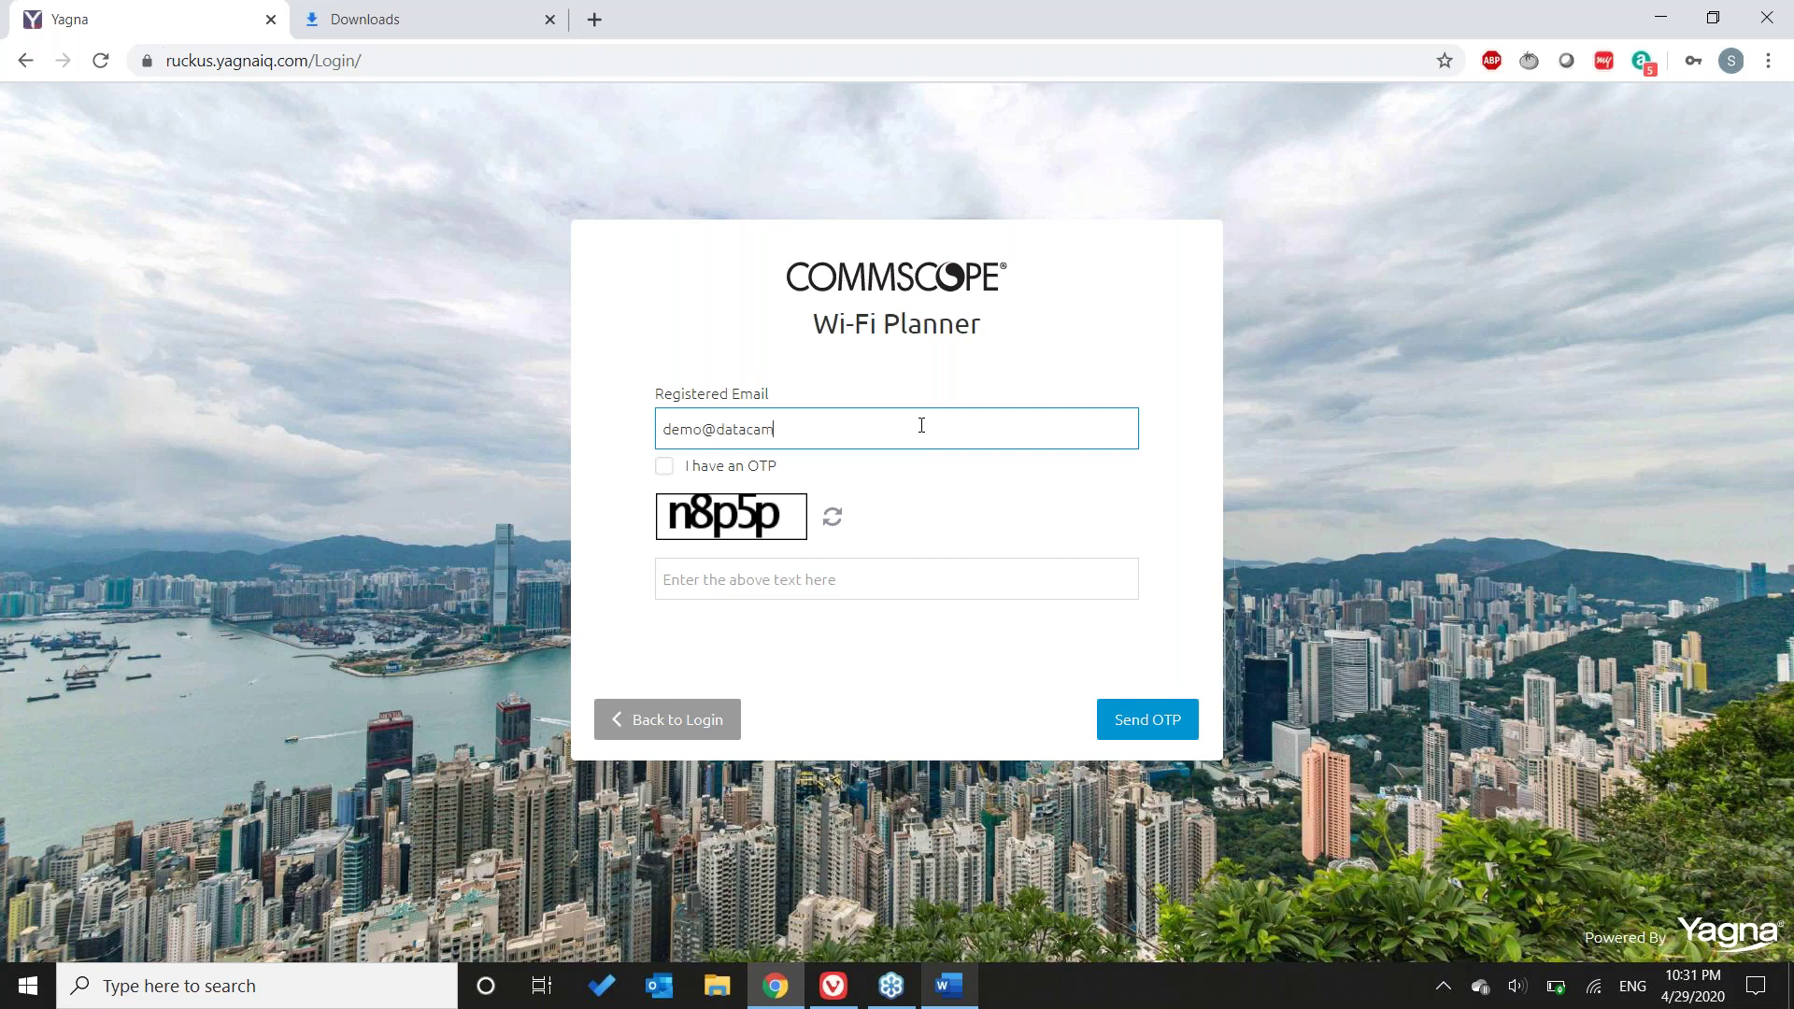
pyautogui.click(757, 564)
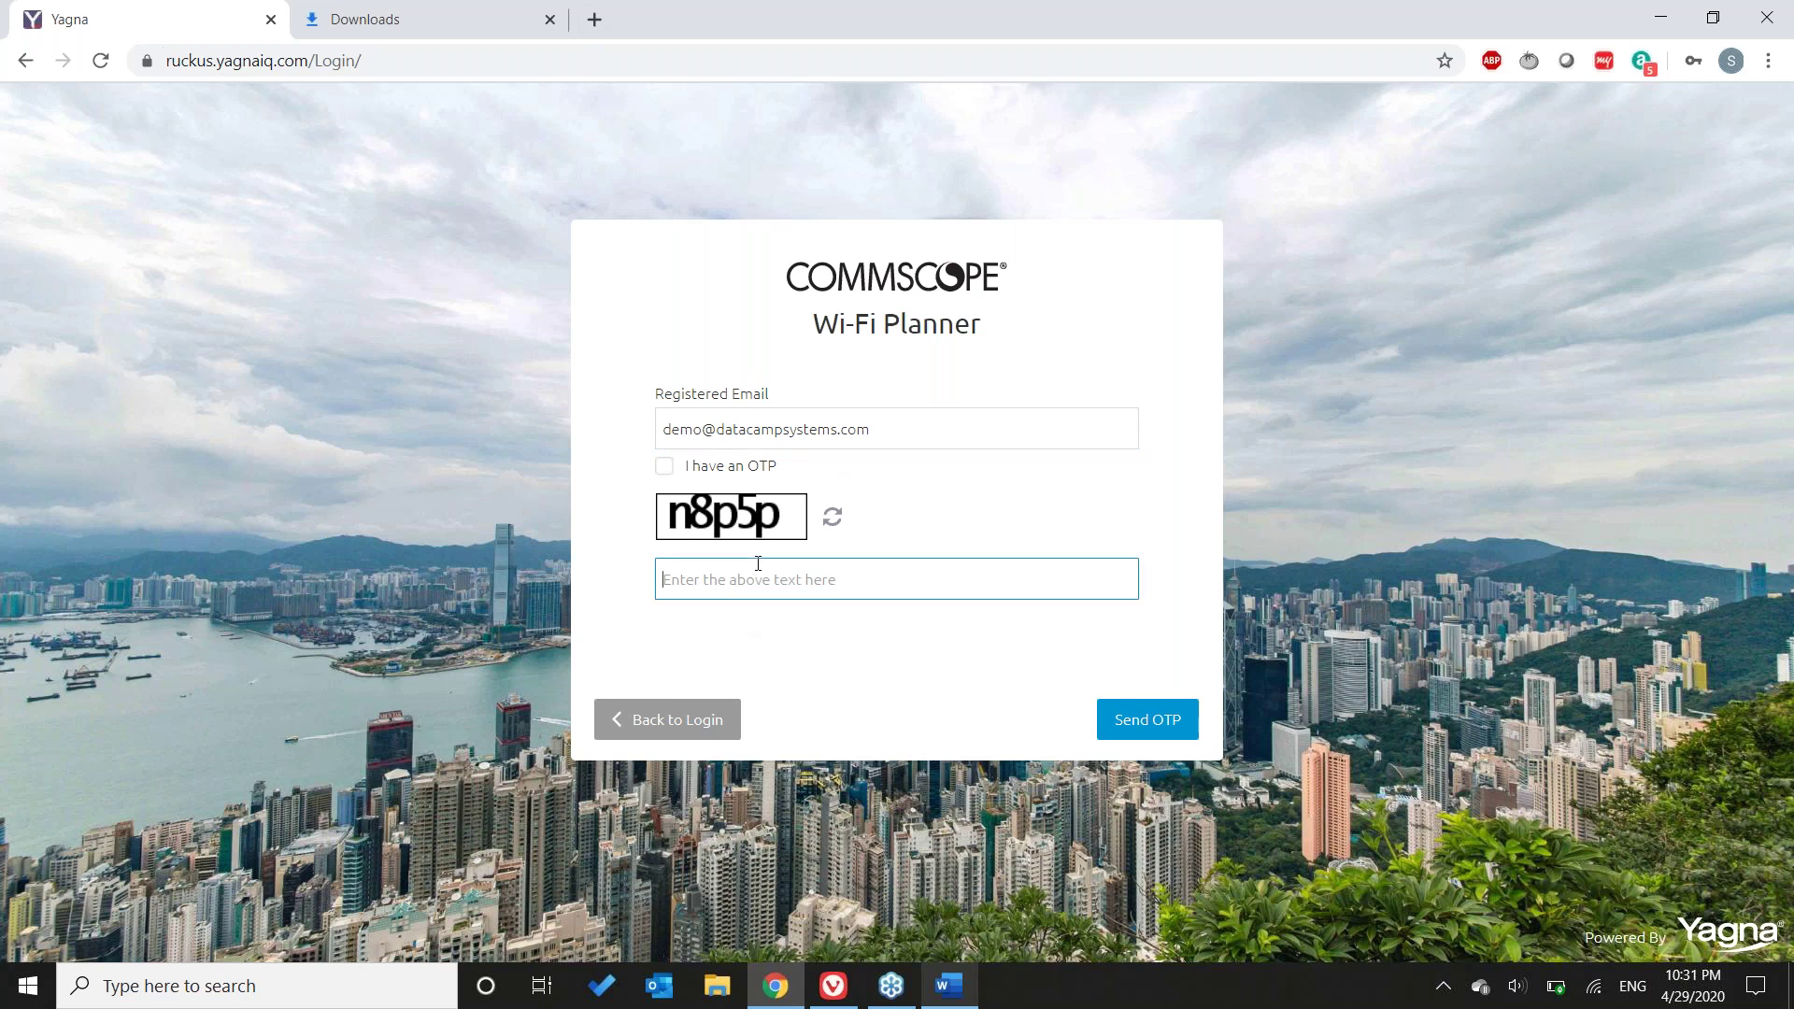
pyautogui.write('n8p5p')
pyautogui.click(1162, 712)
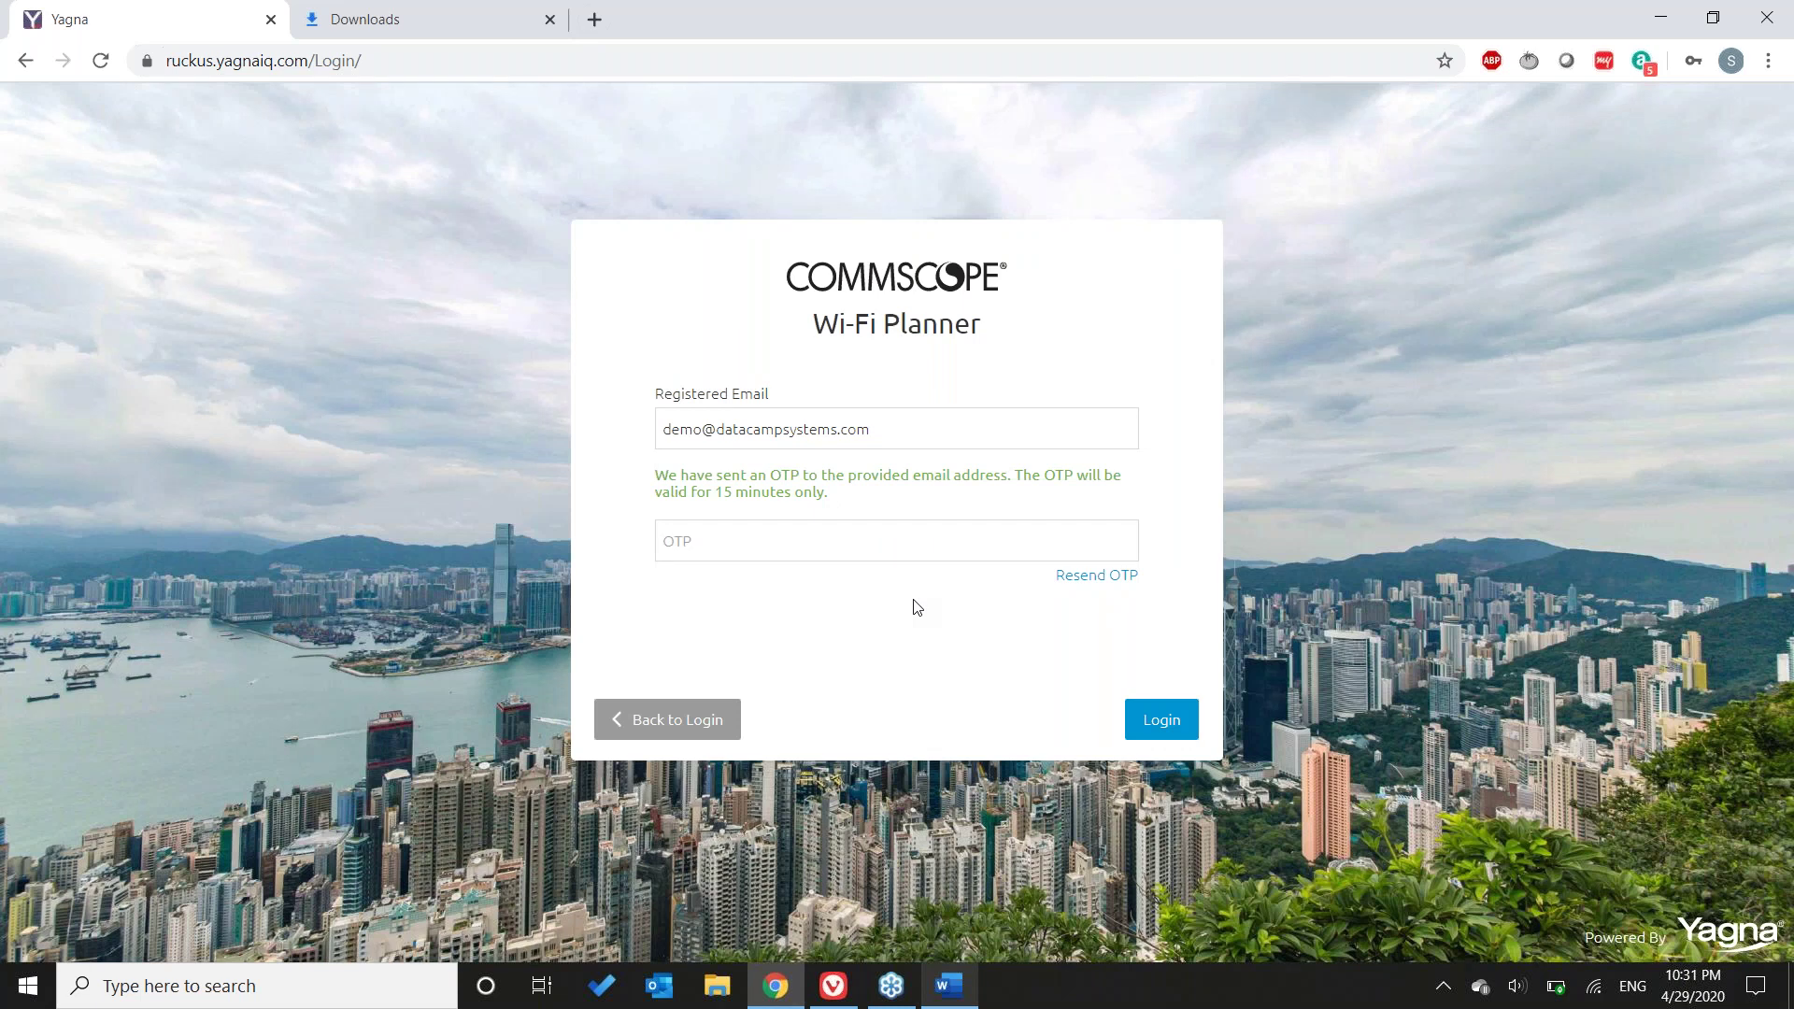
# - Enter the emailed one-time passcode and log back in
pyautogui.click(842, 536)
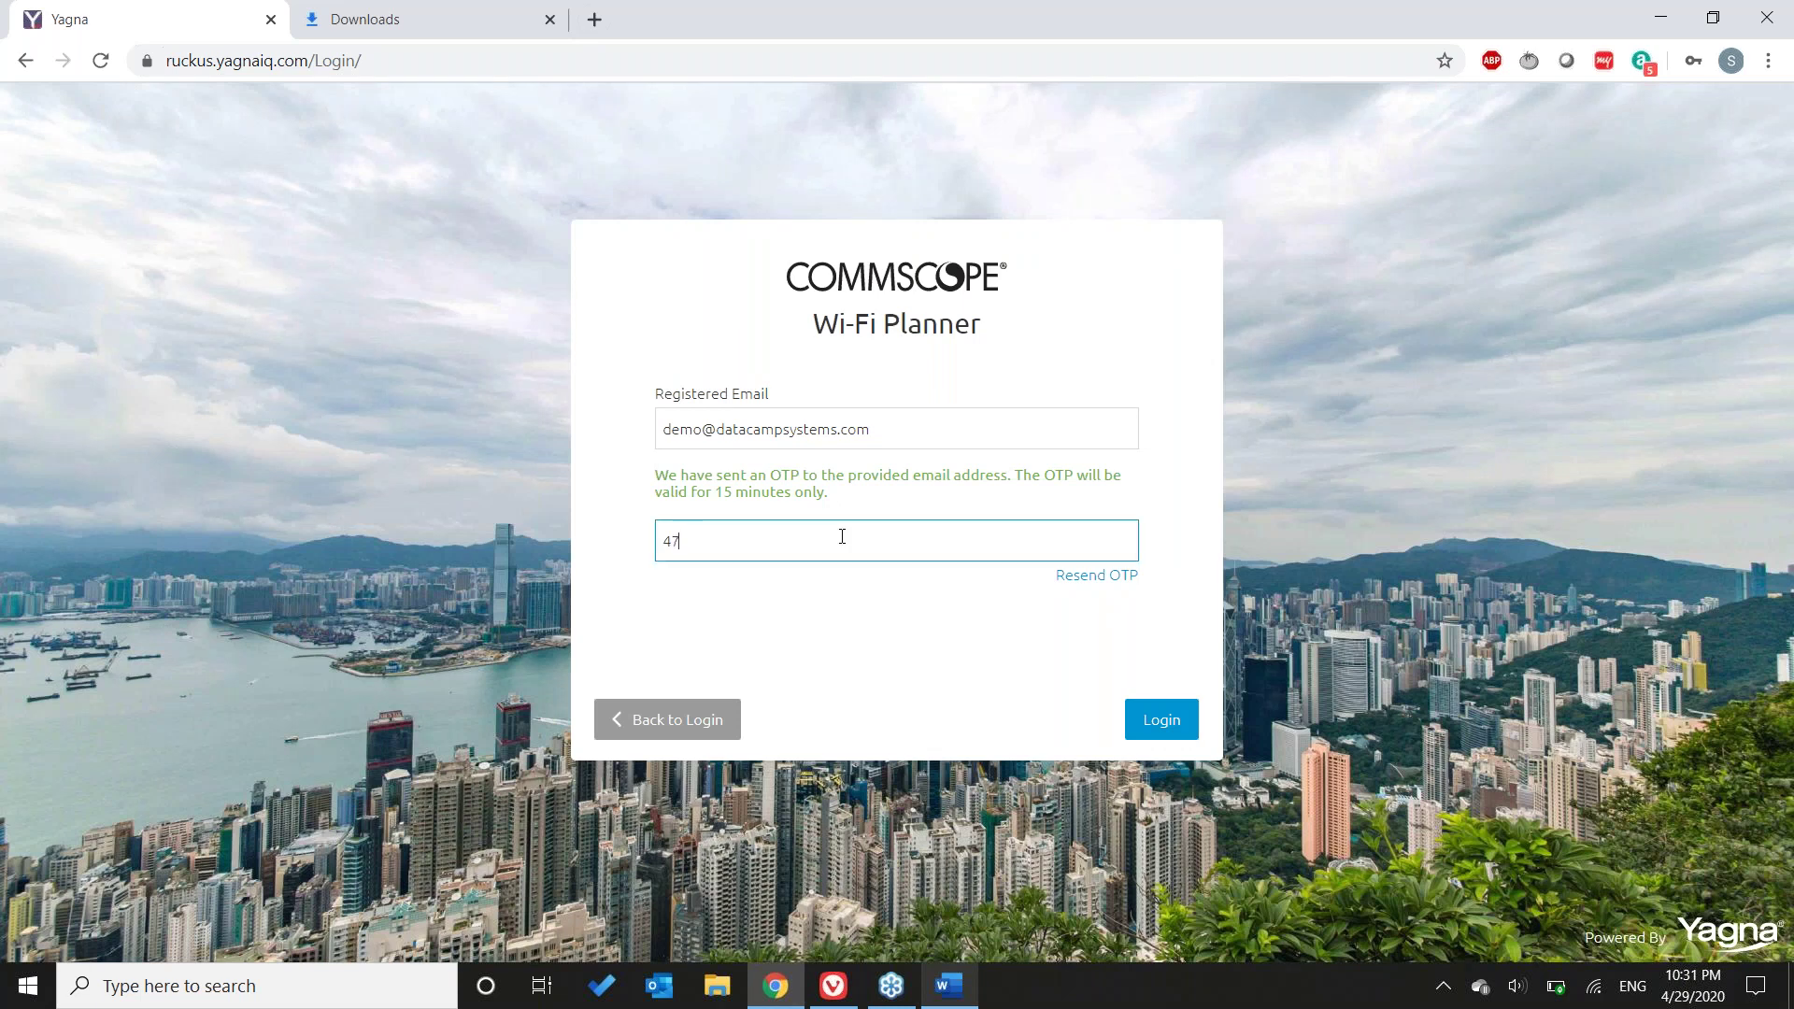
pyautogui.click(1155, 719)
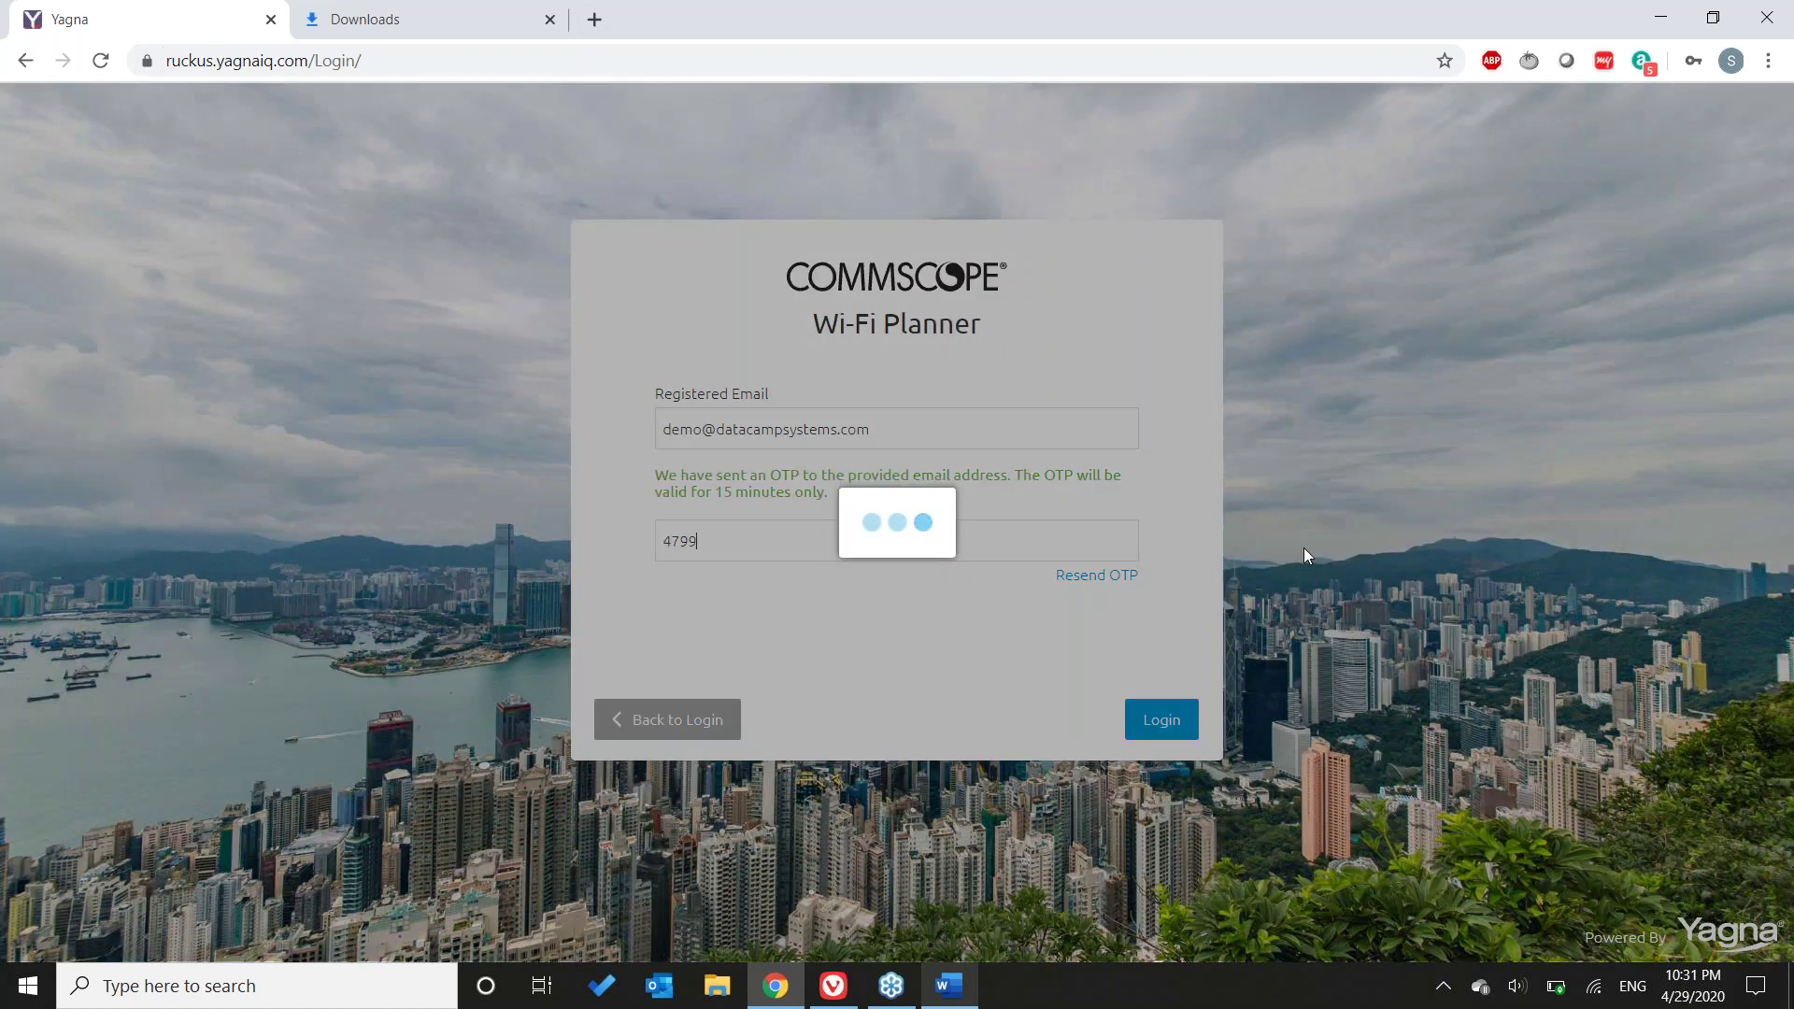